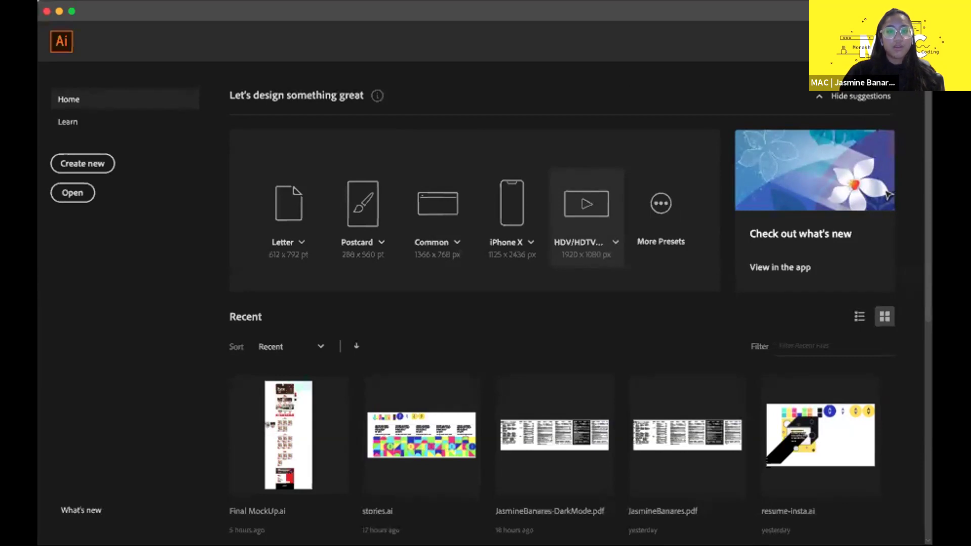
- Create a 1920 × 1080 document, then close it again
{"action": "left_click", "coordinate": [586, 213]}
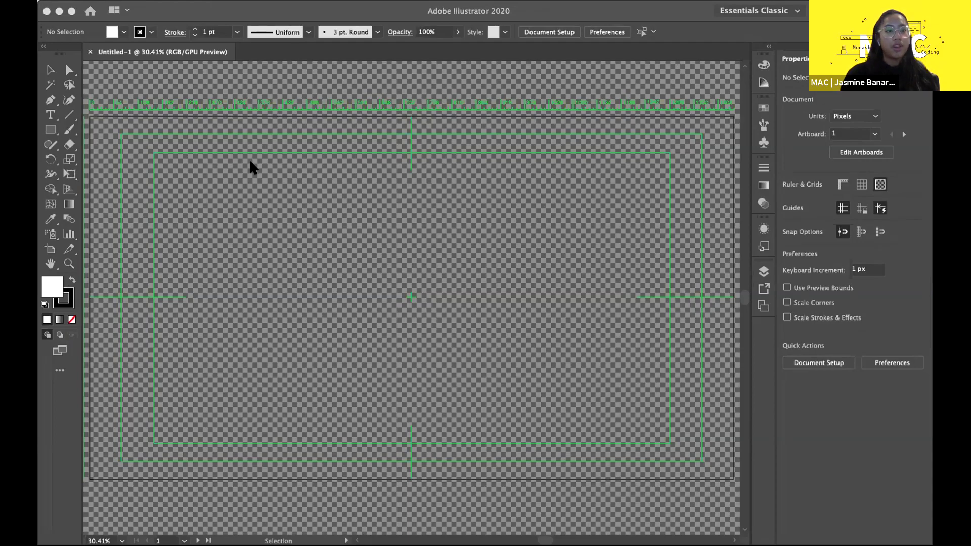
{"action": "key", "text": "super+w"}
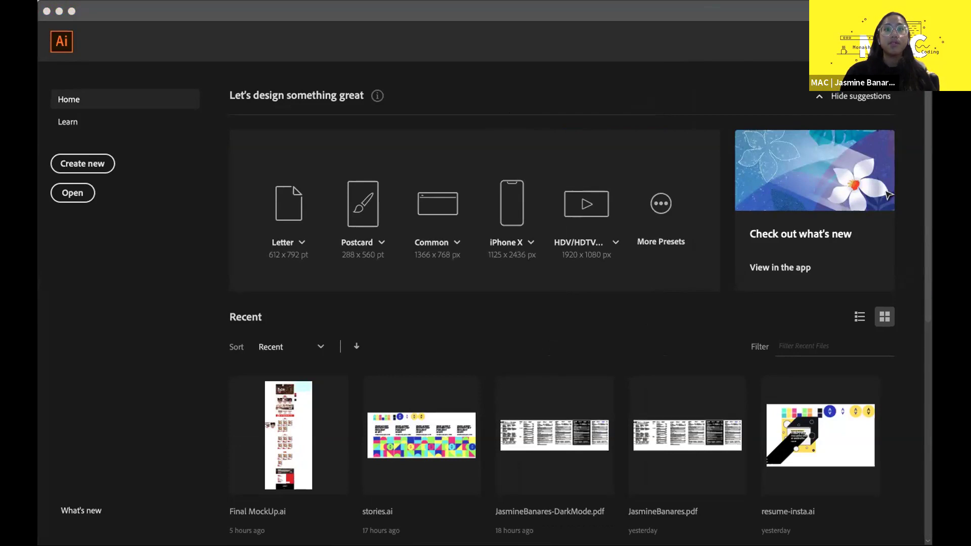
{"action": "left_click", "coordinate": [372, 32]}
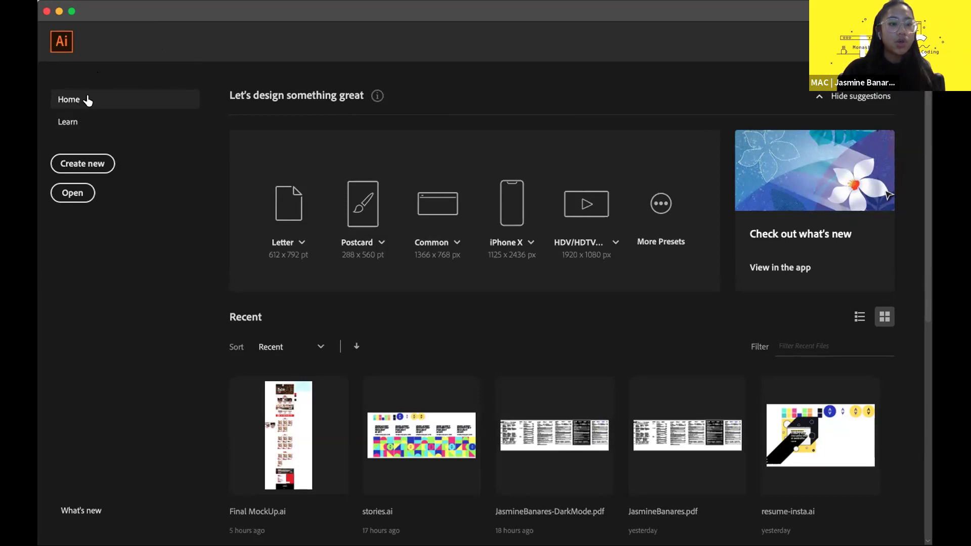
- Browse the Learn page's web tutorials on logo, brand identity and icon design
{"action": "left_click", "coordinate": [86, 123]}
{"action": "scroll", "coordinate": [403, 253], "scroll_direction": "down", "scroll_amount": 10}
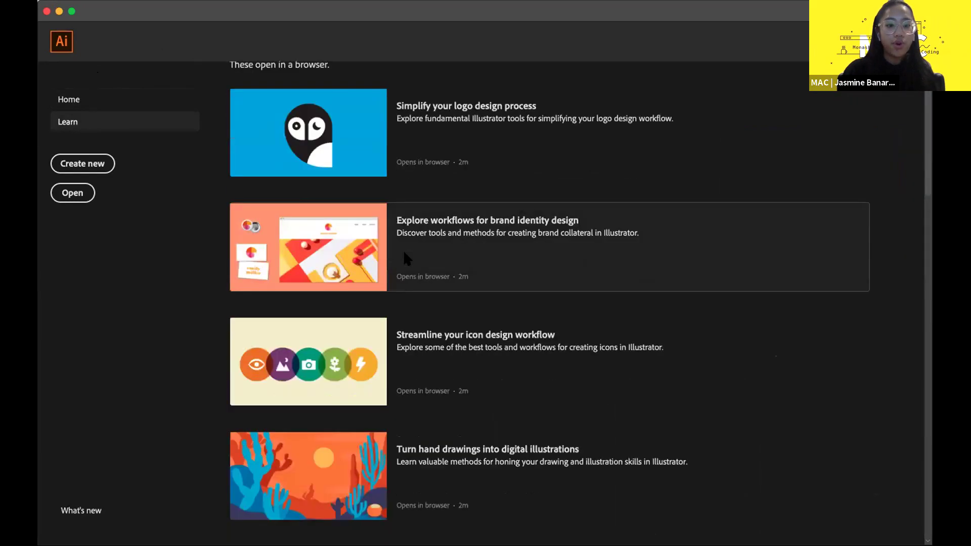
{"action": "scroll", "coordinate": [404, 255], "scroll_direction": "up", "scroll_amount": 10}
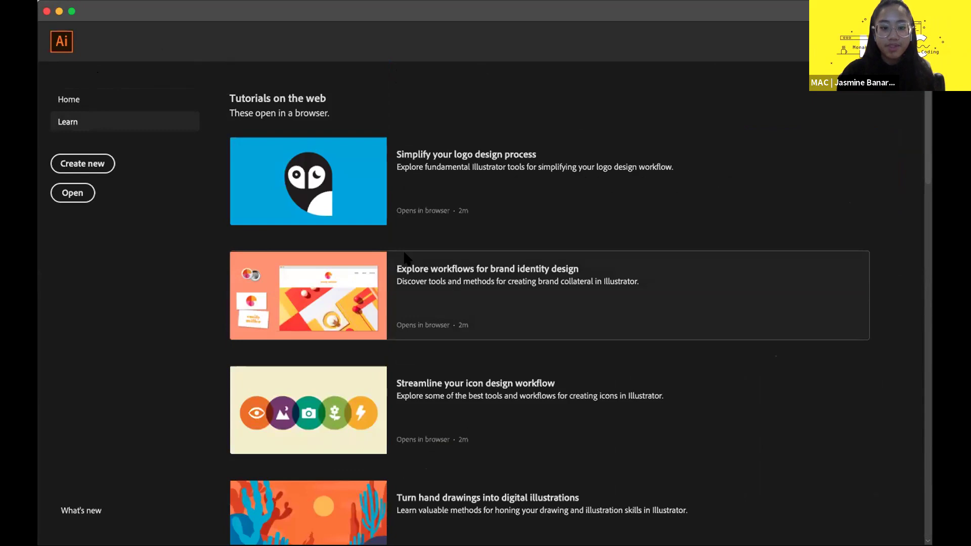
{"action": "scroll", "coordinate": [405, 255], "scroll_direction": "down", "scroll_amount": 10}
{"action": "scroll", "coordinate": [404, 256], "scroll_direction": "up", "scroll_amount": 10}
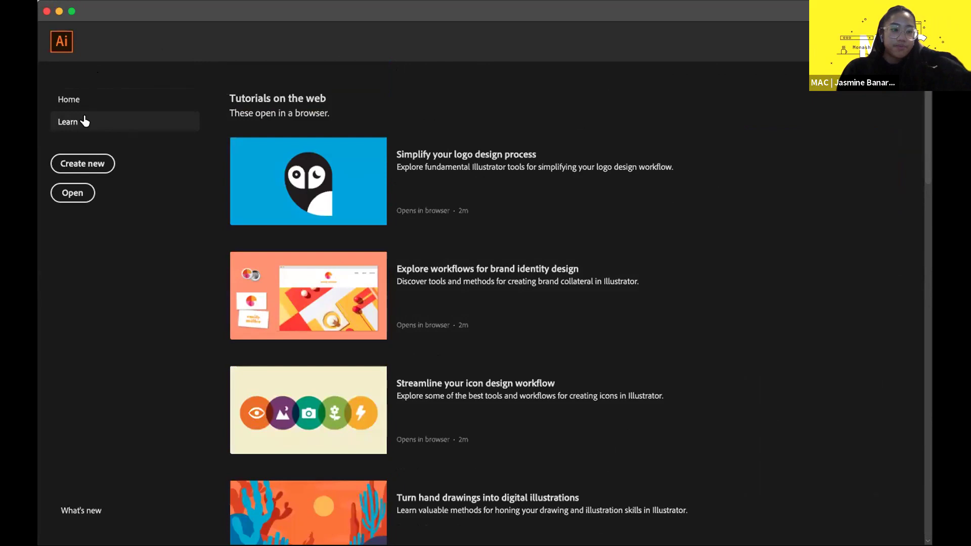
- Return to the Home screen and look through the recent files list
{"action": "left_click", "coordinate": [84, 101]}
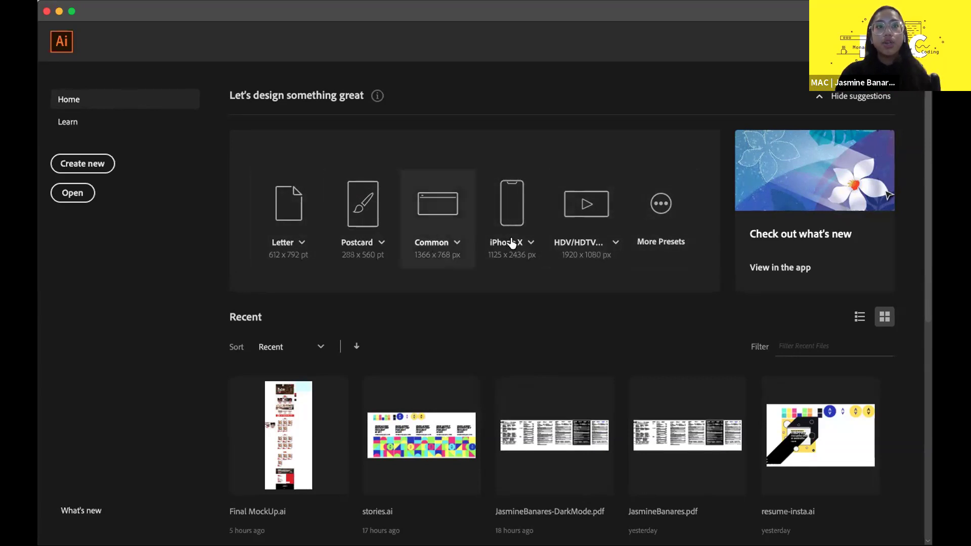
{"action": "scroll", "coordinate": [608, 255], "scroll_direction": "down", "scroll_amount": 6}
{"action": "scroll", "coordinate": [333, 308], "scroll_direction": "up", "scroll_amount": 6}
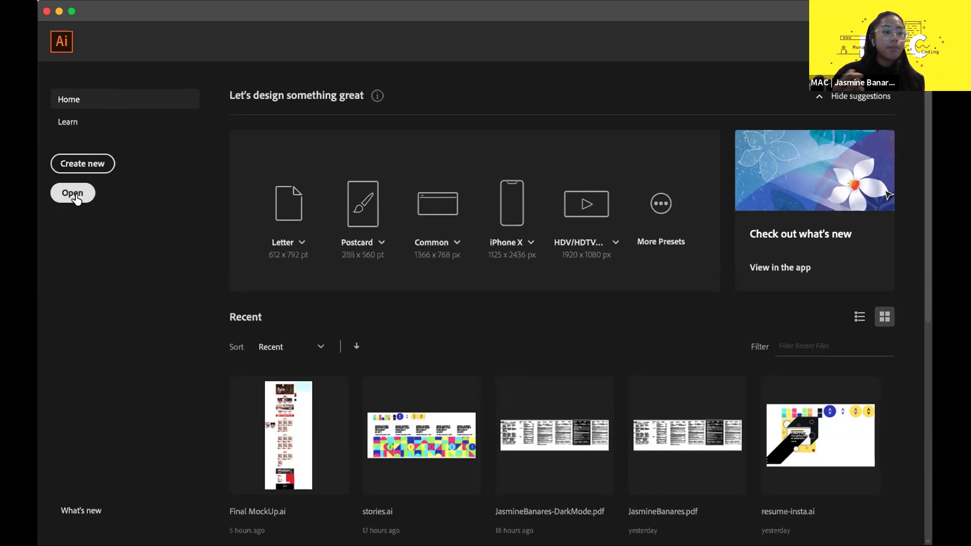
- Start a new 1920 × 1080 px HDV/HDTV 1080 document, keeping Pixels as the unit
{"action": "left_click", "coordinate": [84, 163]}
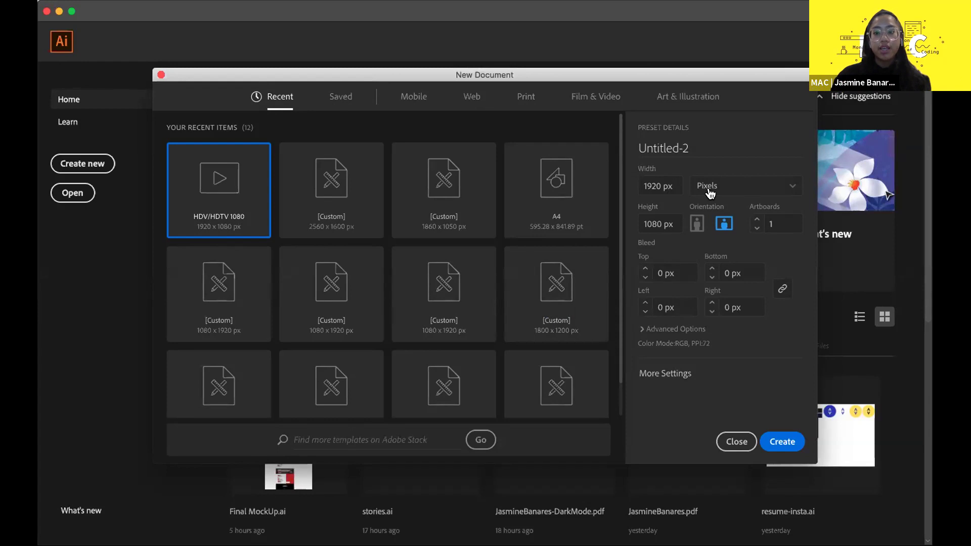
{"action": "left_click", "coordinate": [757, 193]}
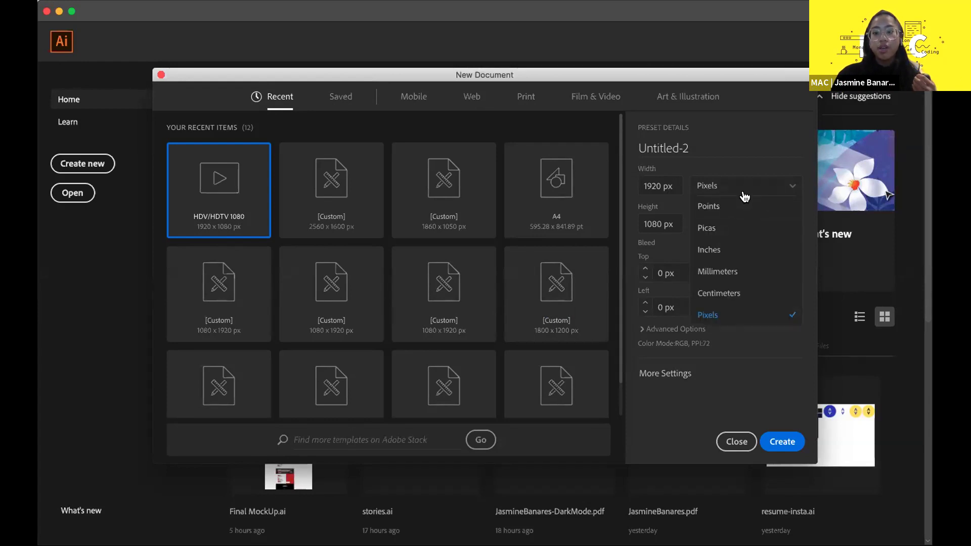
{"action": "left_click", "coordinate": [741, 163]}
{"action": "left_click", "coordinate": [741, 162]}
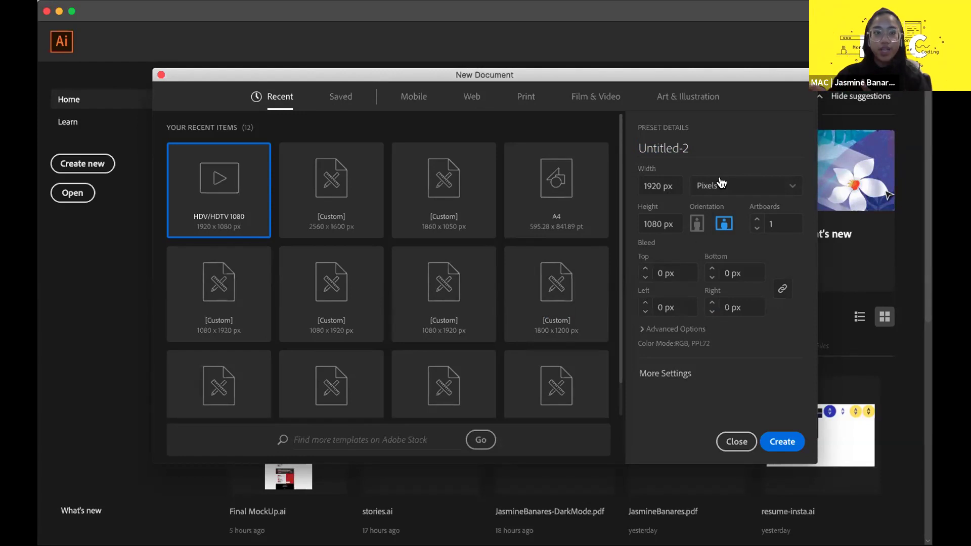
{"action": "left_click", "coordinate": [748, 191]}
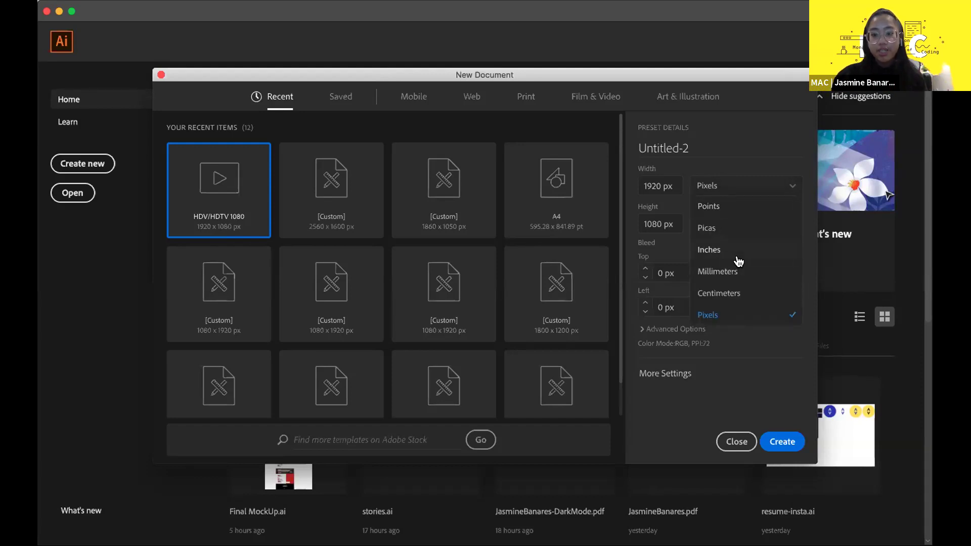
{"action": "left_click", "coordinate": [723, 187]}
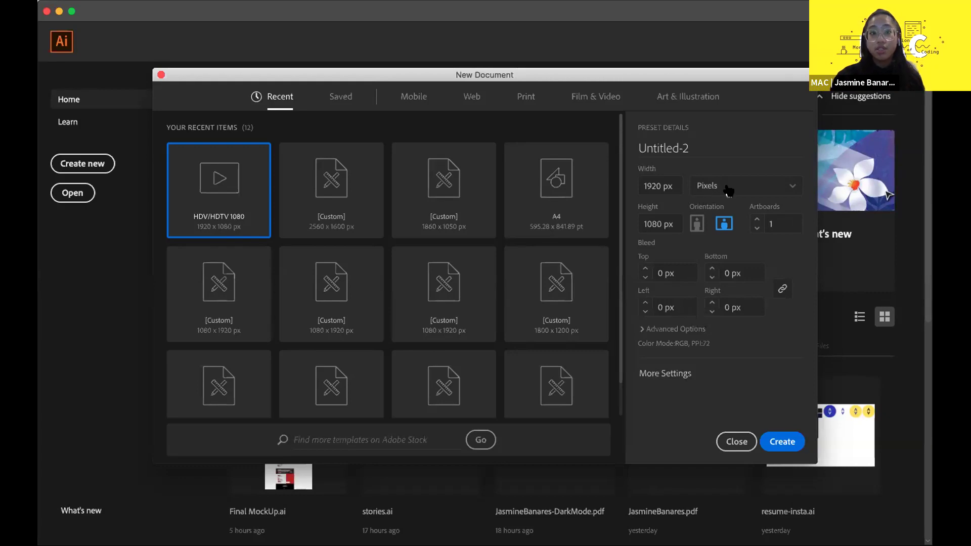
{"action": "left_click", "coordinate": [657, 184]}
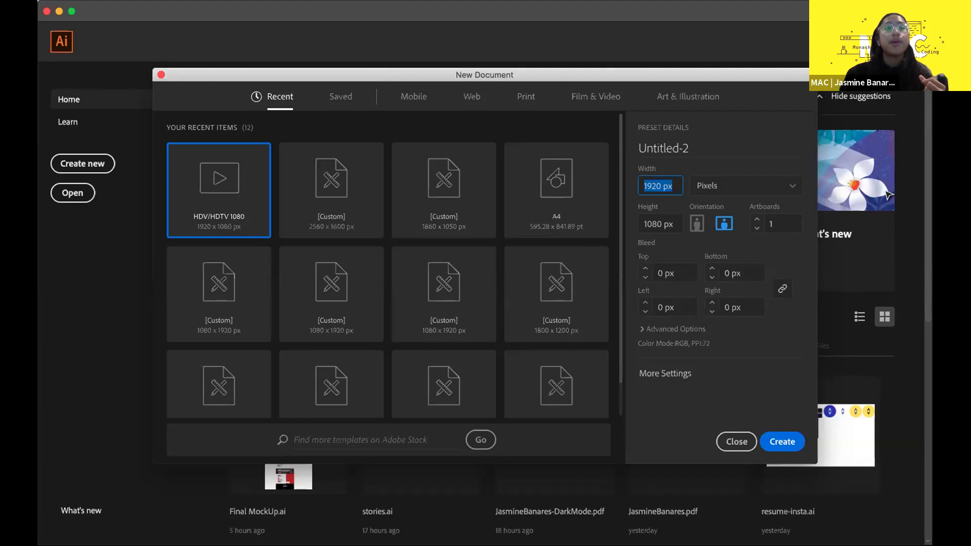
- Cancel the New Document dialog so no Untitled-2 file is made
{"action": "key", "text": "Escape"}
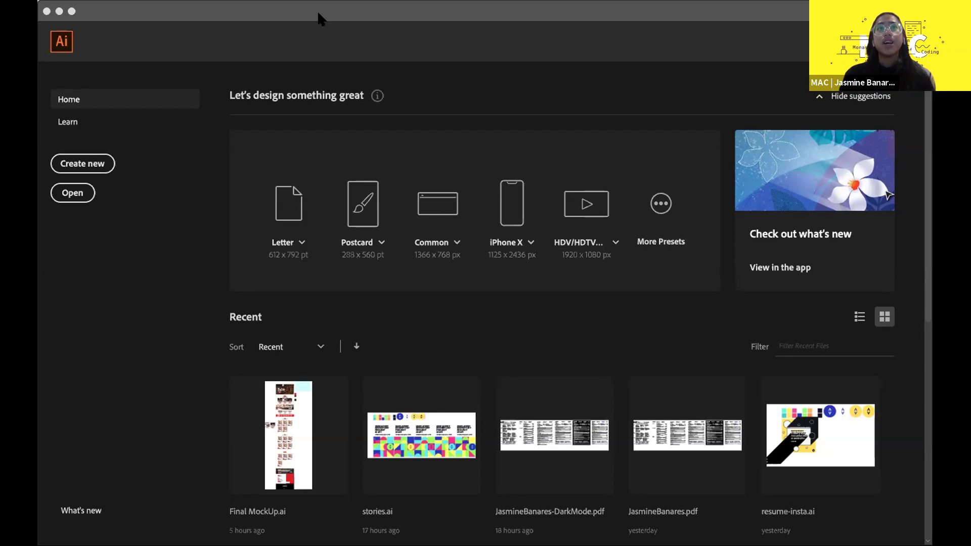
- Set the new document to 1366 × 768 px, landscape after briefly trying portrait
{"action": "key", "text": "super+n"}
{"action": "left_click", "coordinate": [667, 186]}
{"action": "double_click", "coordinate": [667, 186]}
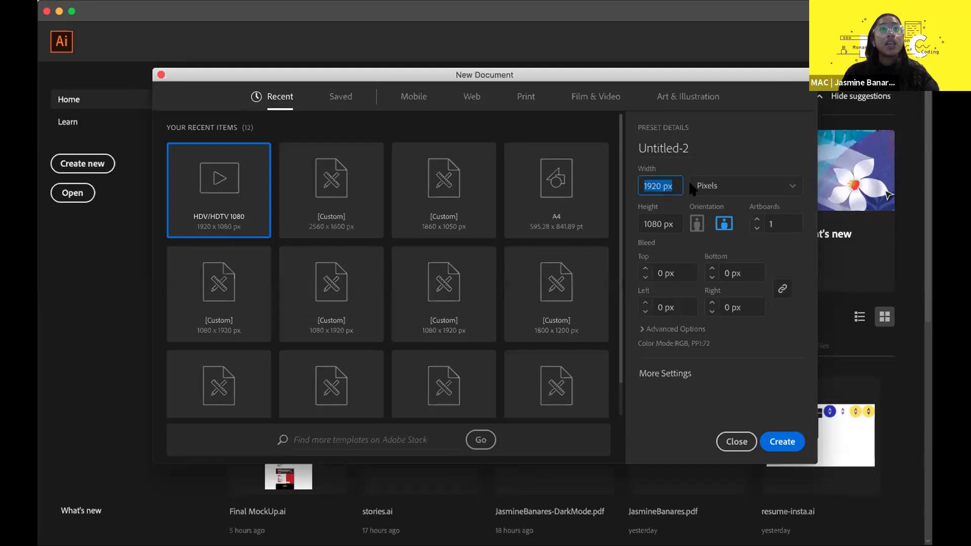
{"action": "type", "text": "1266"}
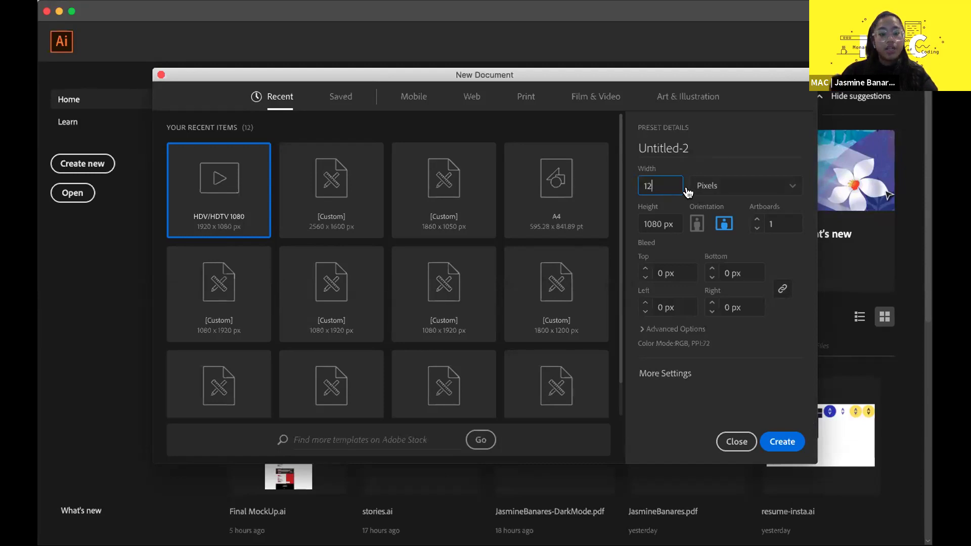
{"action": "key", "text": "BackSpace"}
{"action": "type", "text": "366"}
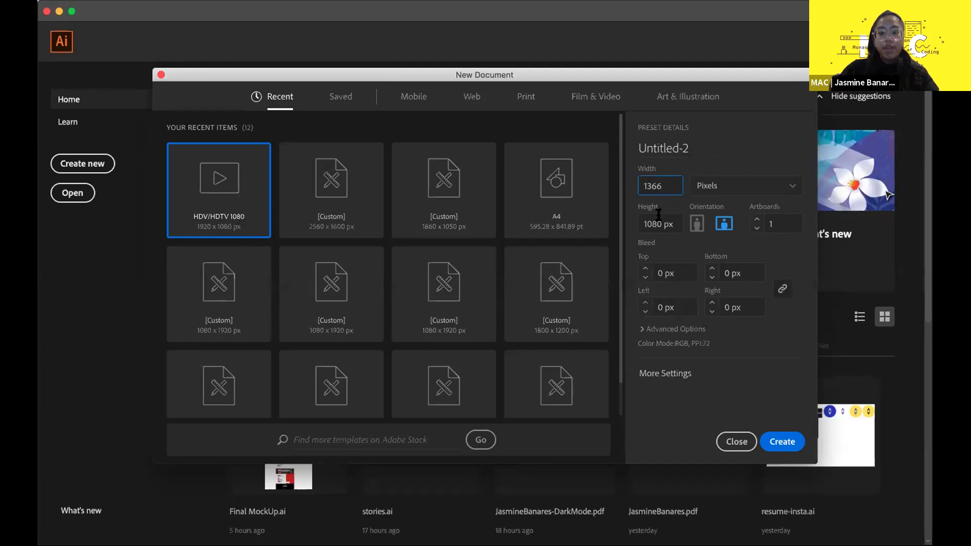
{"action": "double_click", "coordinate": [673, 226]}
{"action": "type", "text": "768px"}
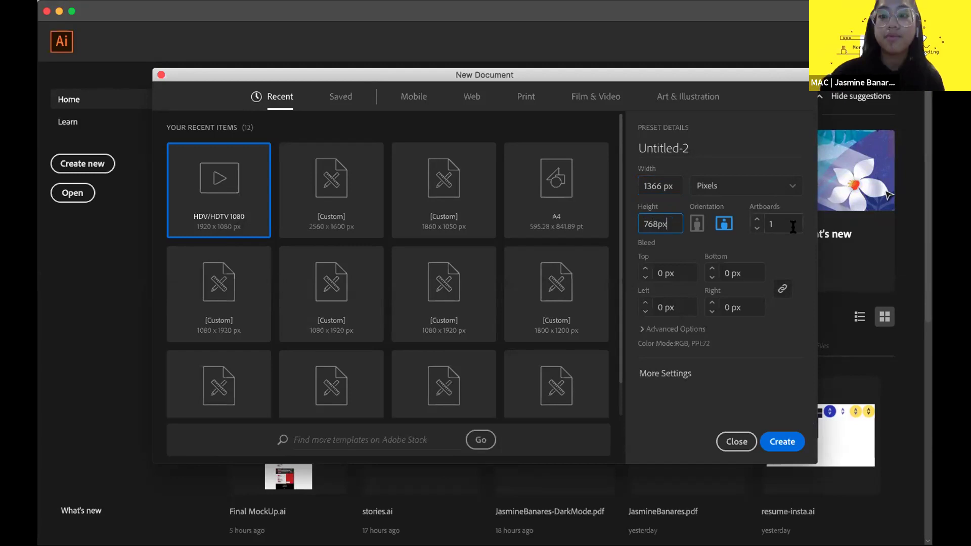
{"action": "left_click", "coordinate": [735, 158]}
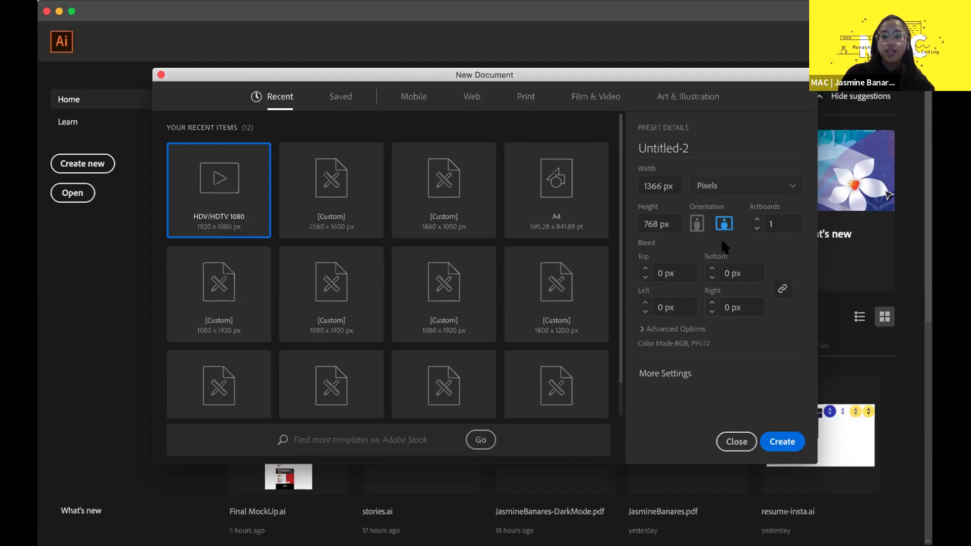
{"action": "left_click", "coordinate": [696, 224]}
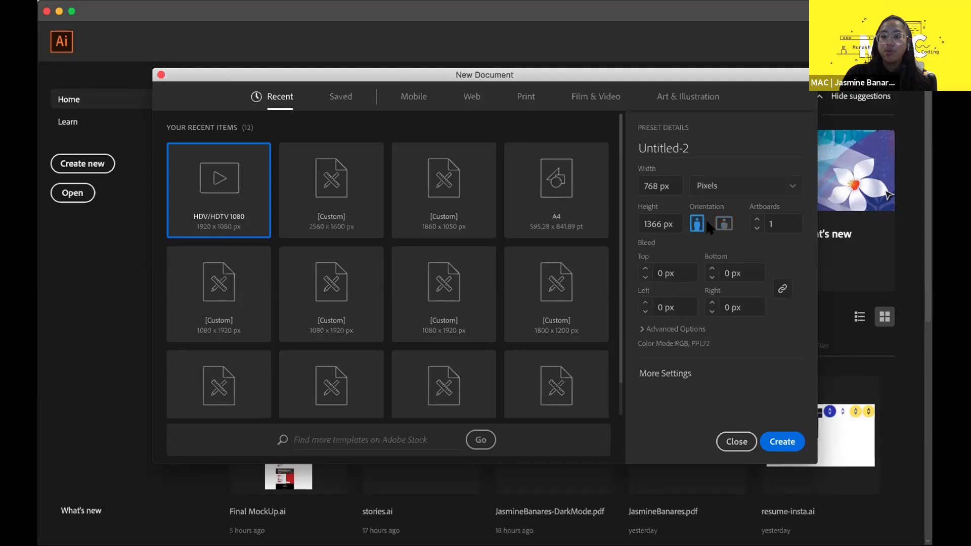
{"action": "left_click", "coordinate": [723, 224]}
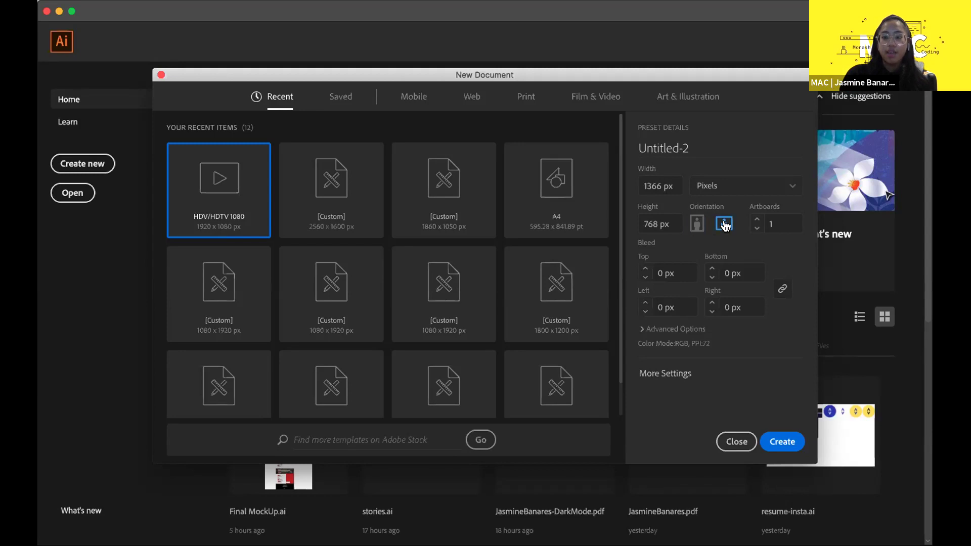
{"action": "left_click", "coordinate": [774, 224]}
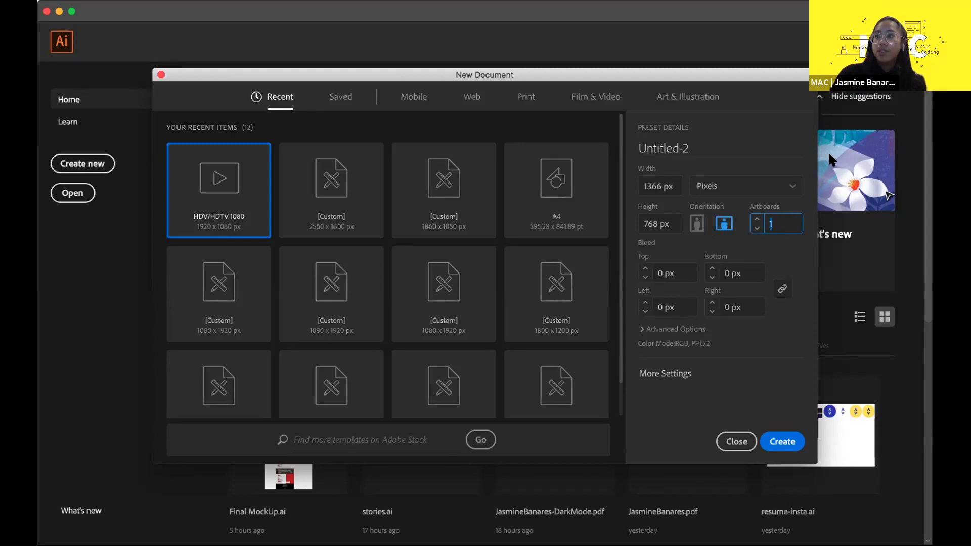
{"action": "left_click", "coordinate": [827, 151]}
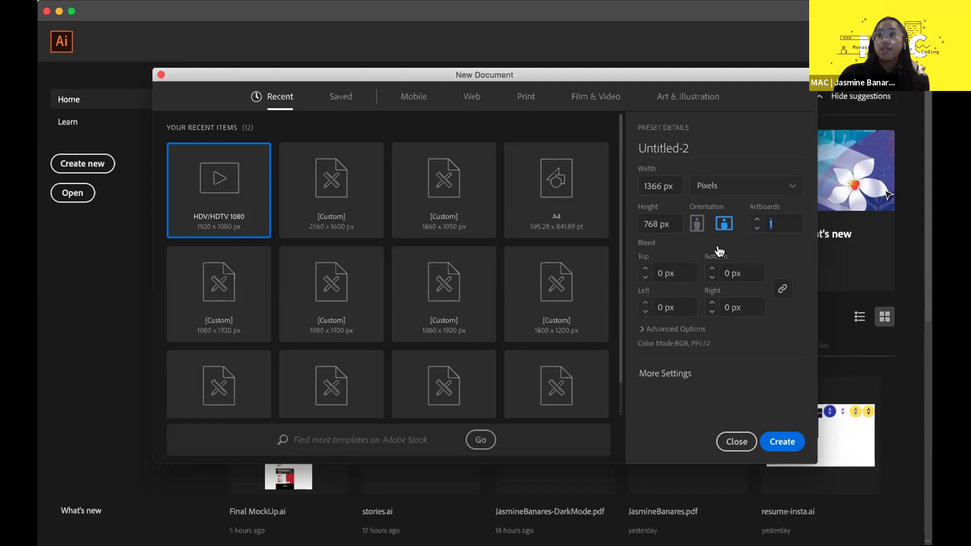
{"action": "left_click", "coordinate": [786, 224]}
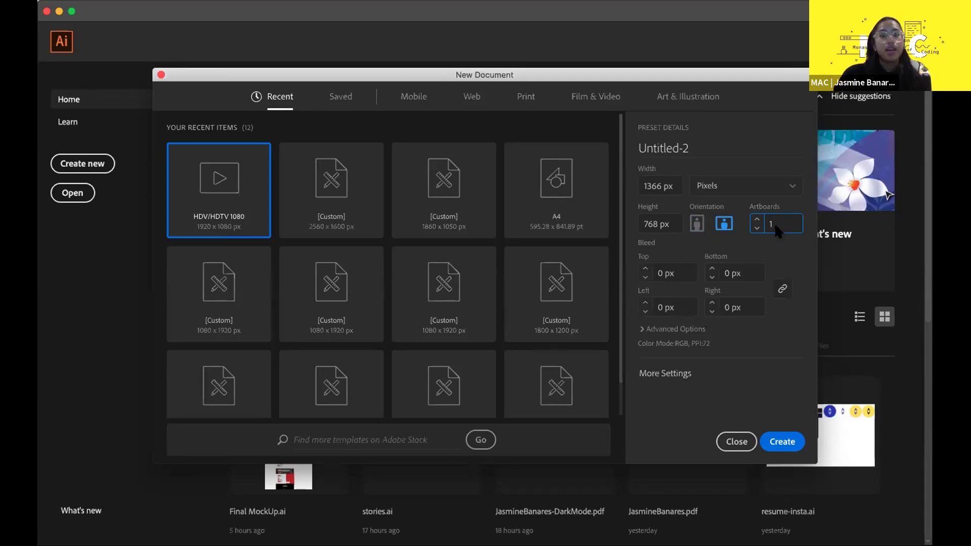
{"action": "double_click", "coordinate": [787, 223]}
{"action": "left_click", "coordinate": [787, 222]}
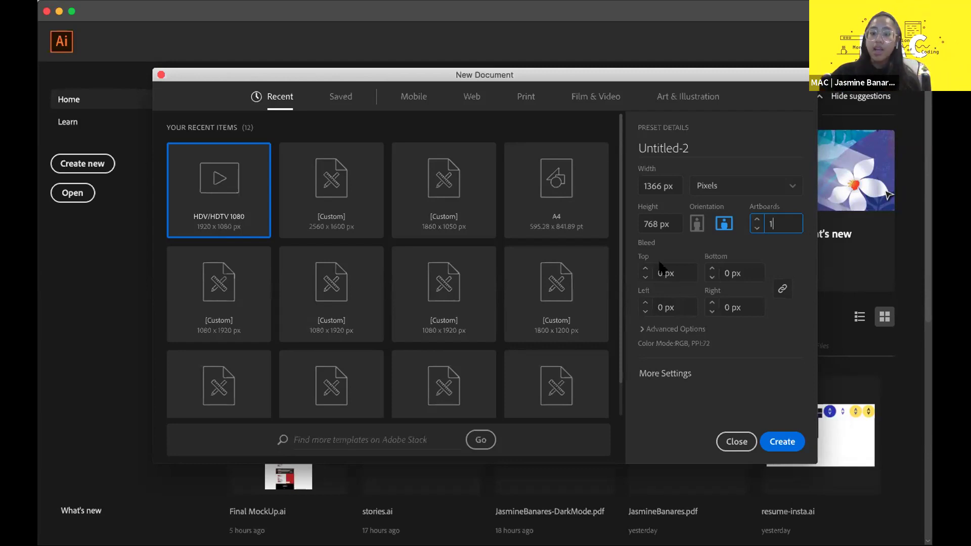
{"action": "left_click", "coordinate": [654, 242]}
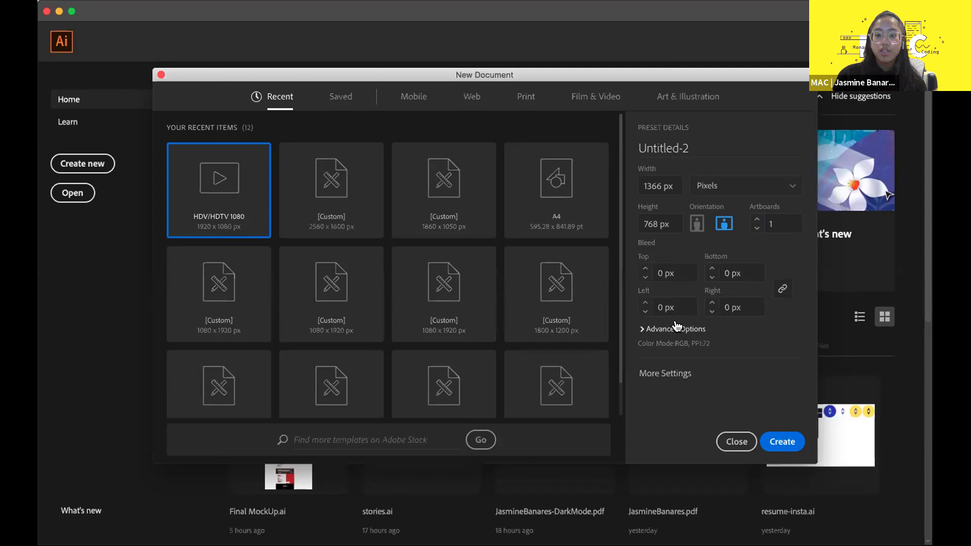
- Expand Advanced Options and keep RGB Color as the colour mode
{"action": "left_click", "coordinate": [676, 327]}
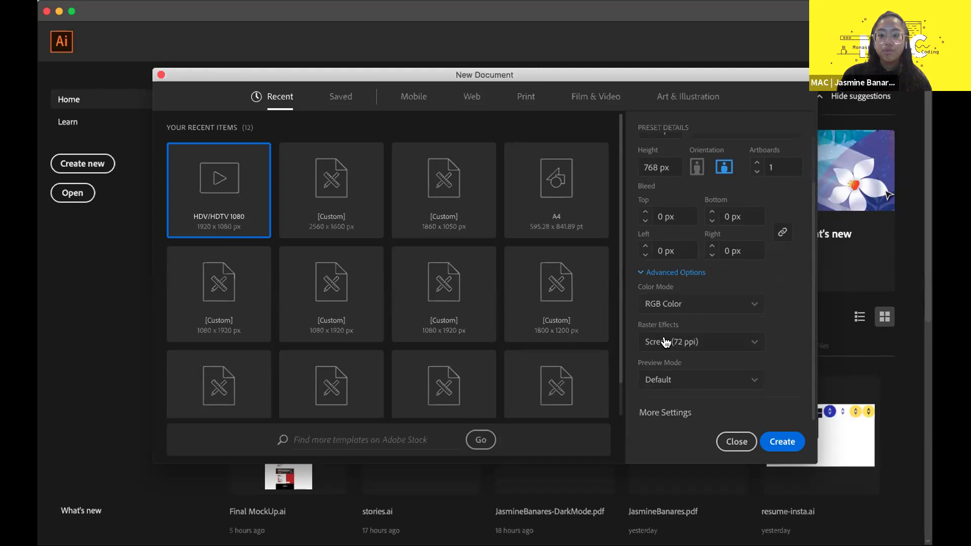
{"action": "left_click", "coordinate": [690, 304]}
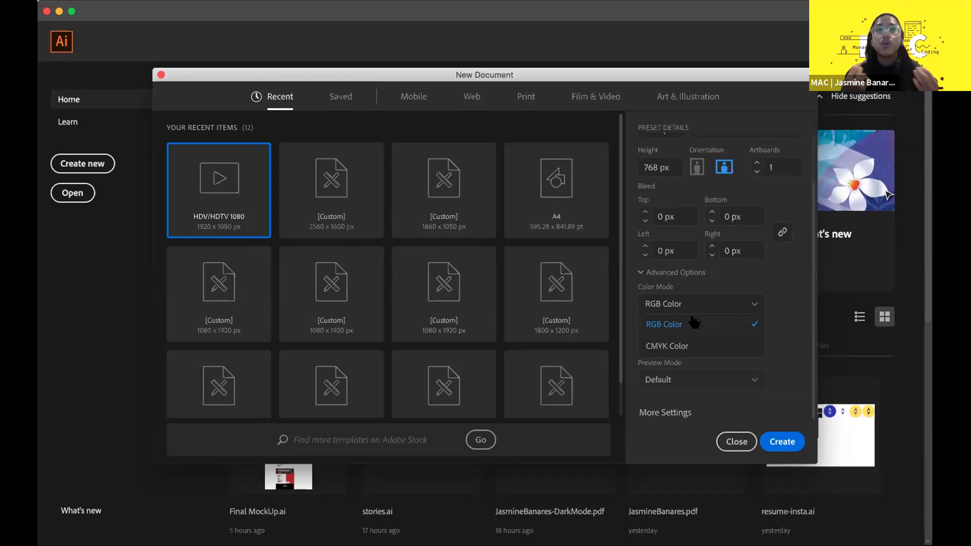
{"action": "left_click", "coordinate": [694, 322]}
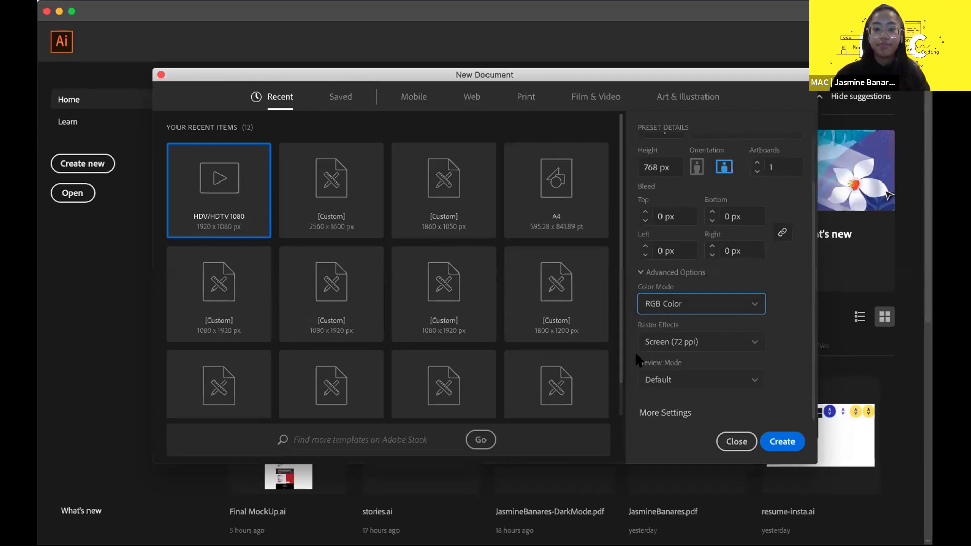
{"action": "scroll", "coordinate": [751, 230], "scroll_direction": "up", "scroll_amount": 3}
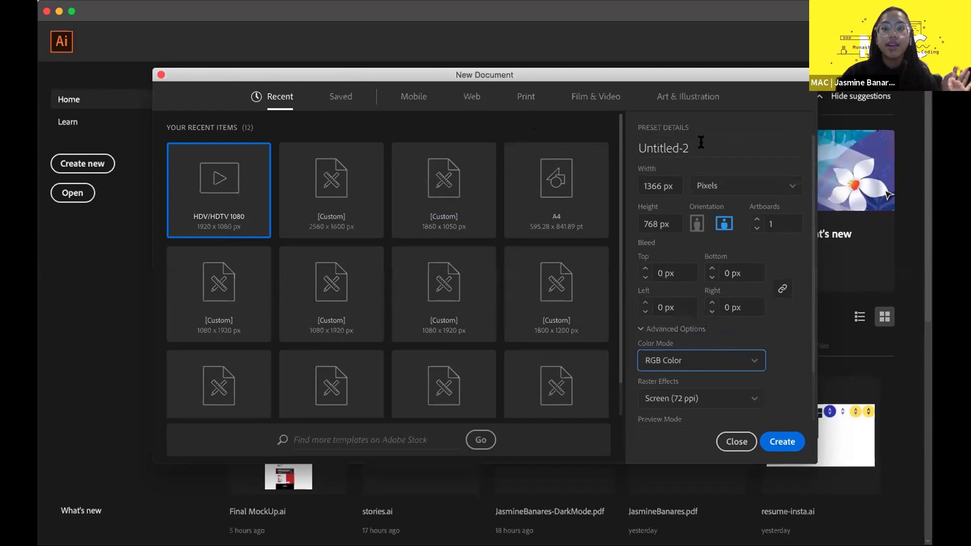
- Replace the document name Untitled-2 with 'Redesign'
{"action": "left_click_drag", "start_coordinate": [701, 142], "coordinate": [638, 144]}
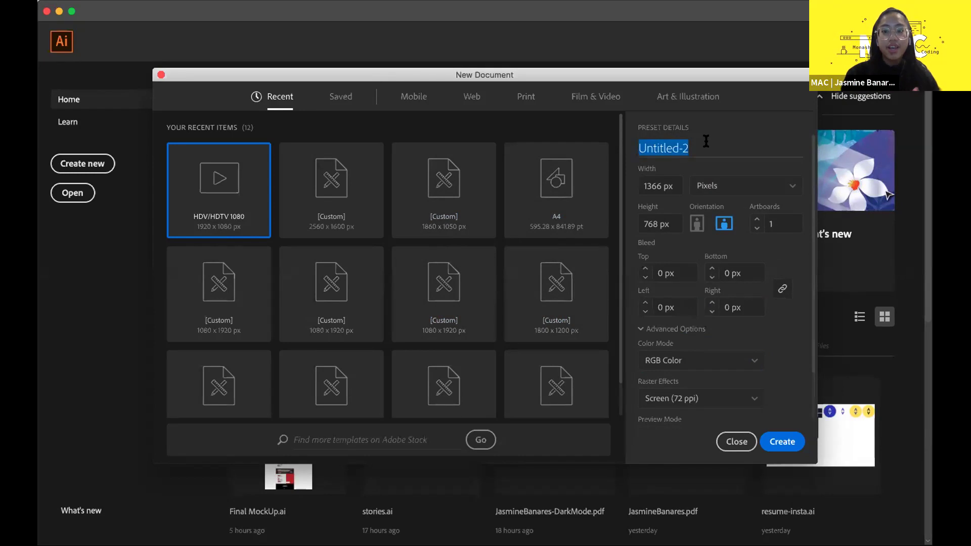
{"action": "left_click_drag", "start_coordinate": [706, 141], "coordinate": [633, 147]}
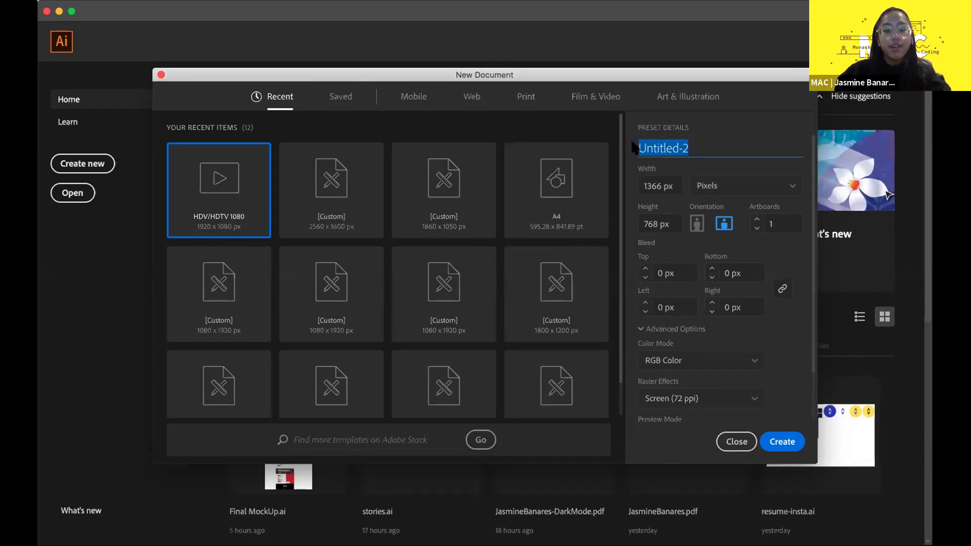
{"action": "type", "text": "Redesign"}
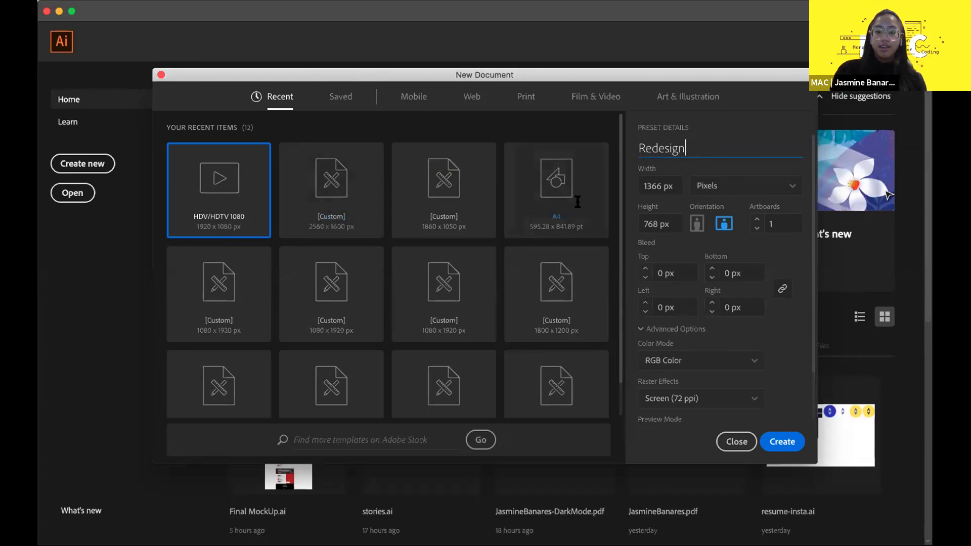
{"action": "left_click", "coordinate": [659, 137]}
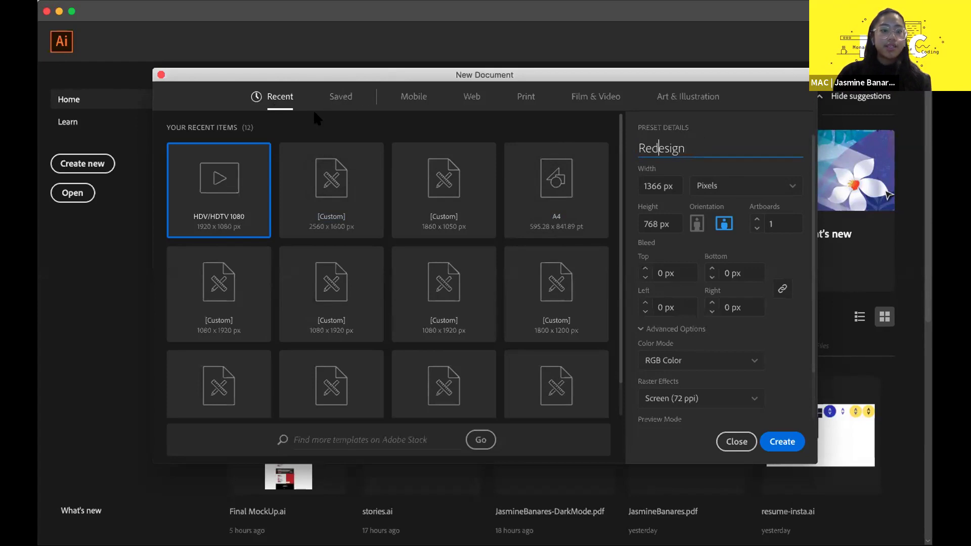
- Compare Saved, Mobile, Web and Print presets, then create Redesign with the Web 1366 × 768 preset
{"action": "left_click", "coordinate": [337, 99]}
{"action": "left_click", "coordinate": [412, 97]}
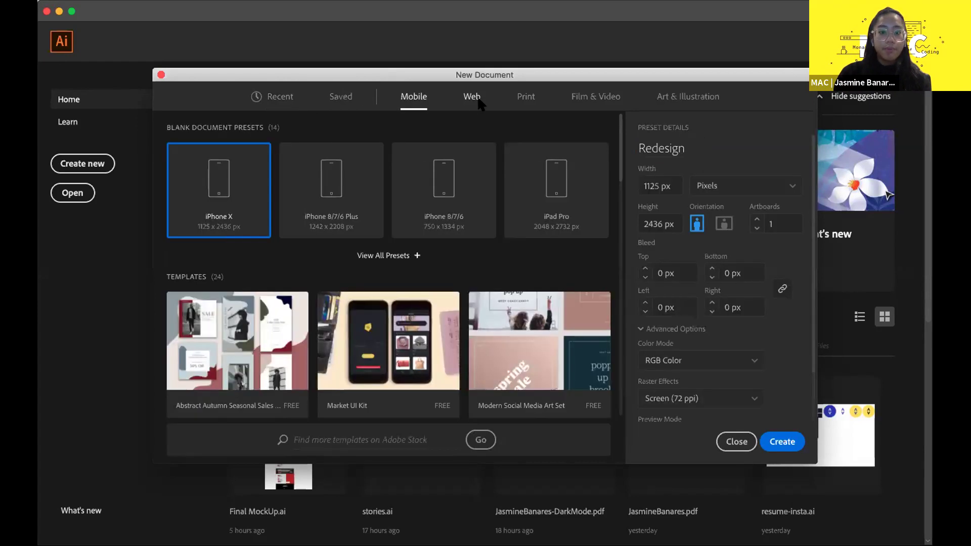
{"action": "left_click", "coordinate": [477, 101]}
{"action": "left_click", "coordinate": [403, 101]}
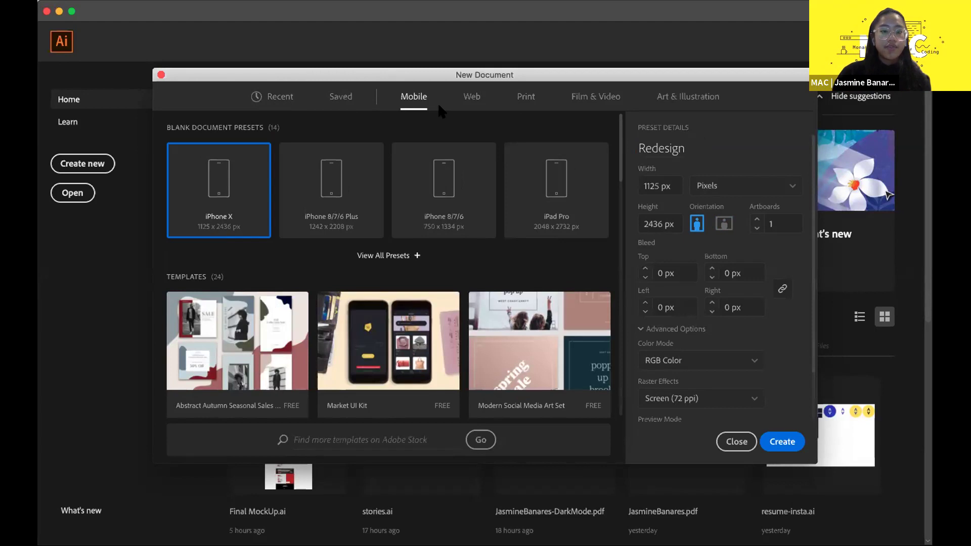
{"action": "left_click", "coordinate": [465, 104]}
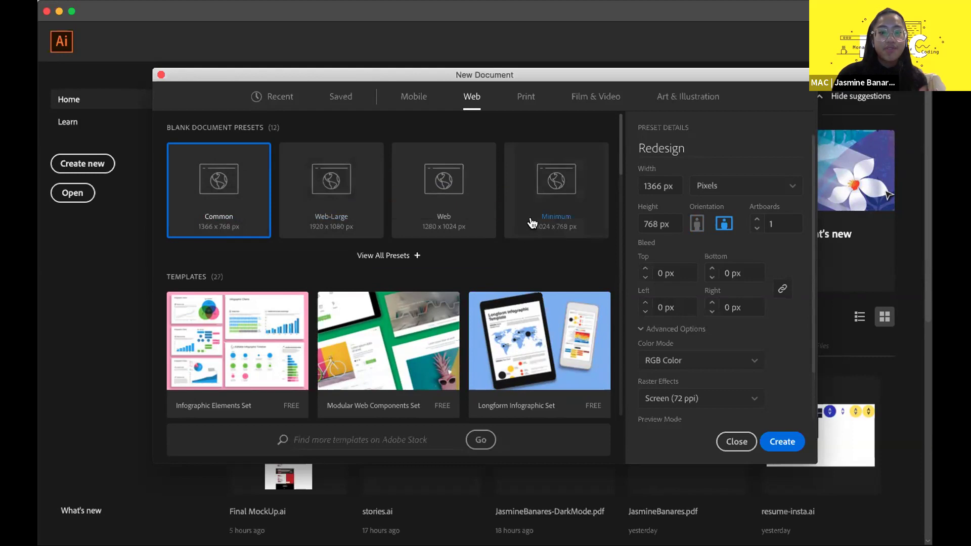
{"action": "left_click", "coordinate": [519, 101]}
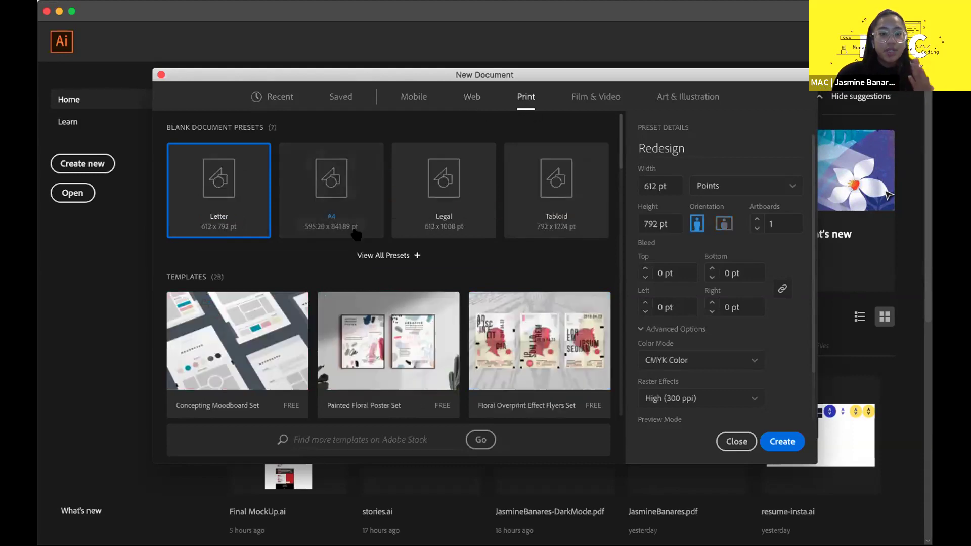
{"action": "left_click", "coordinate": [392, 256]}
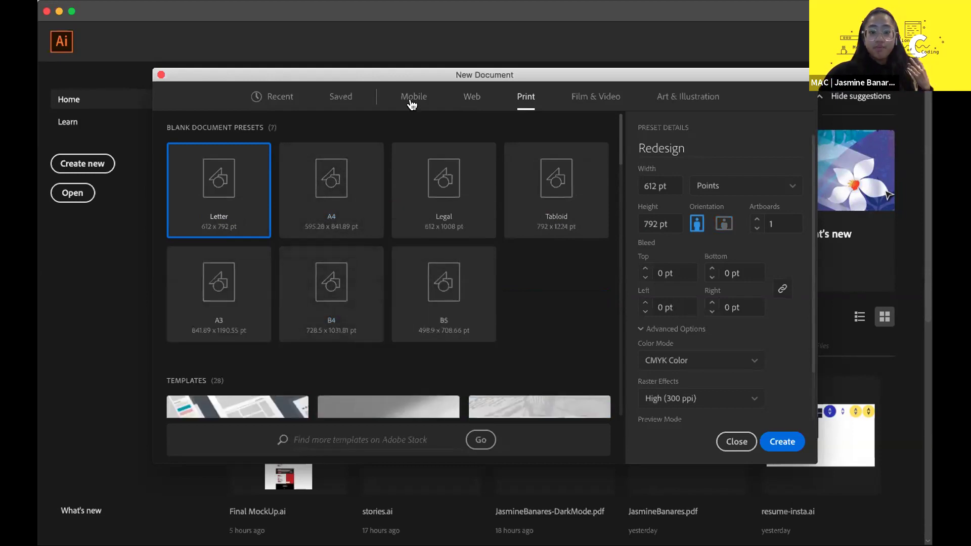
{"action": "left_click", "coordinate": [471, 97]}
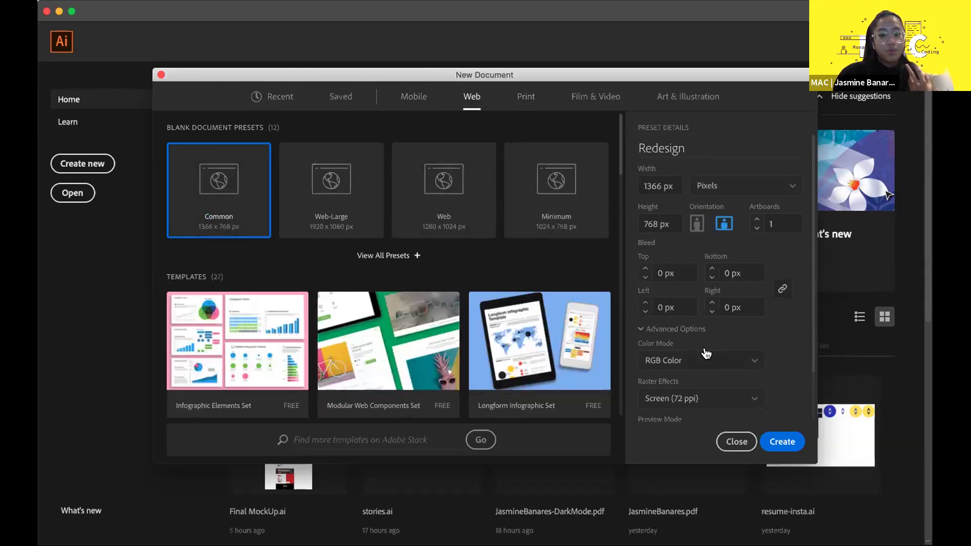
{"action": "scroll", "coordinate": [707, 353], "scroll_direction": "down", "scroll_amount": 2}
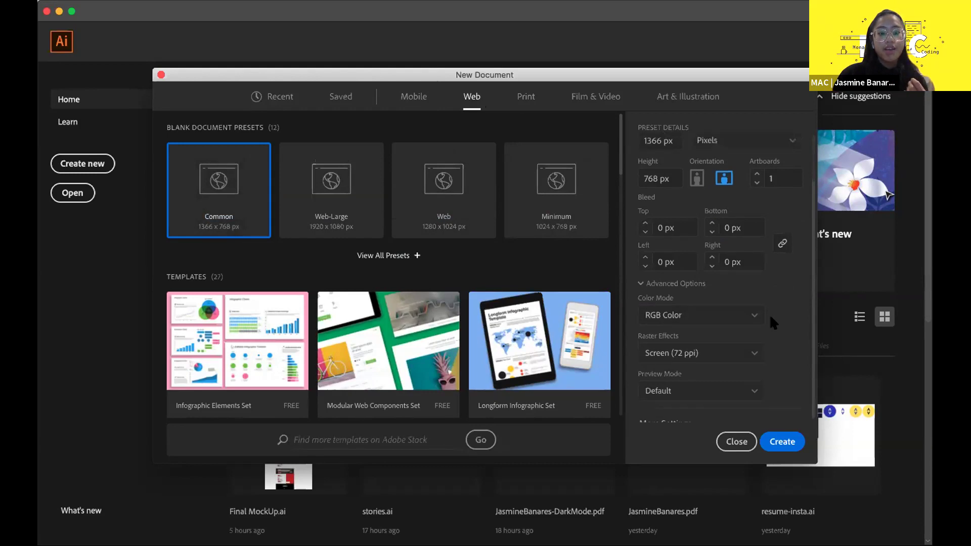
{"action": "scroll", "coordinate": [769, 313], "scroll_direction": "up", "scroll_amount": 2}
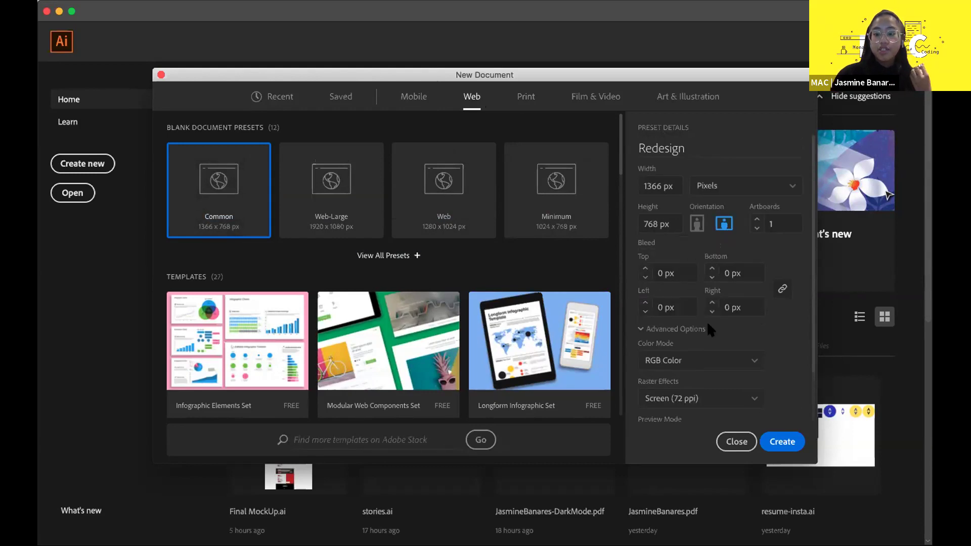
{"action": "left_click", "coordinate": [779, 441]}
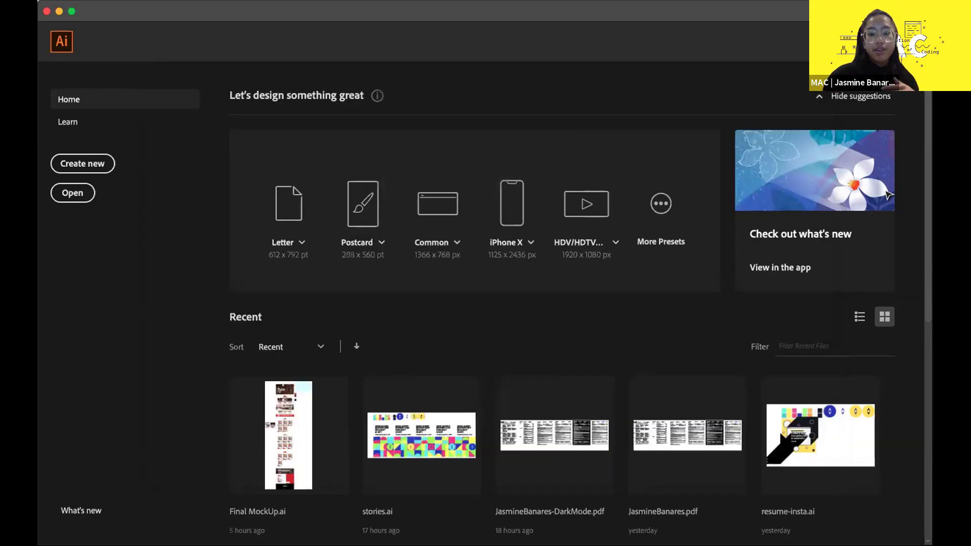
- Add a second artboard, Artboard 2, from the Artboards panel
{"action": "scroll", "coordinate": [394, 280], "scroll_direction": "down", "scroll_amount": 3}
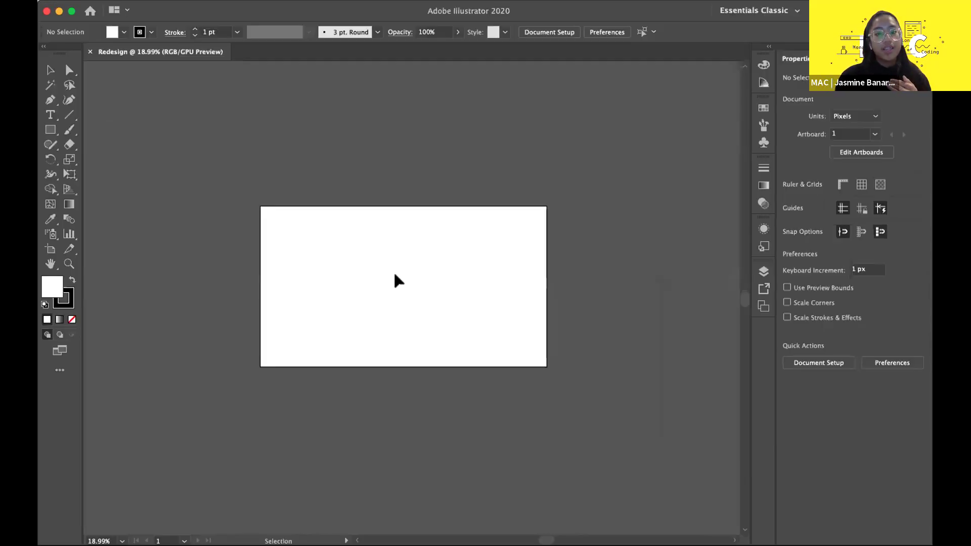
{"action": "scroll", "coordinate": [398, 281], "scroll_direction": "down", "scroll_amount": 2}
{"action": "scroll", "coordinate": [398, 280], "scroll_direction": "up", "scroll_amount": 5}
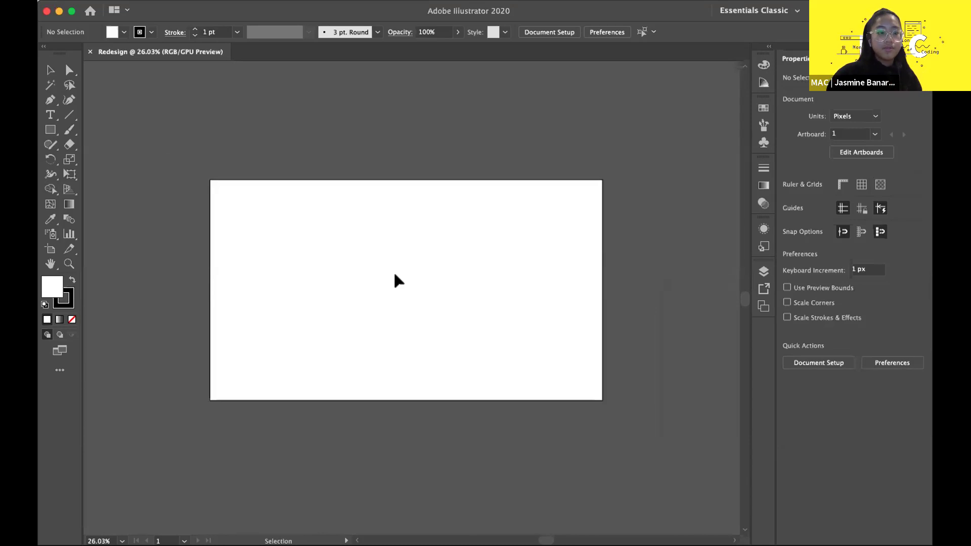
{"action": "scroll", "coordinate": [398, 281], "scroll_direction": "up", "scroll_amount": 1}
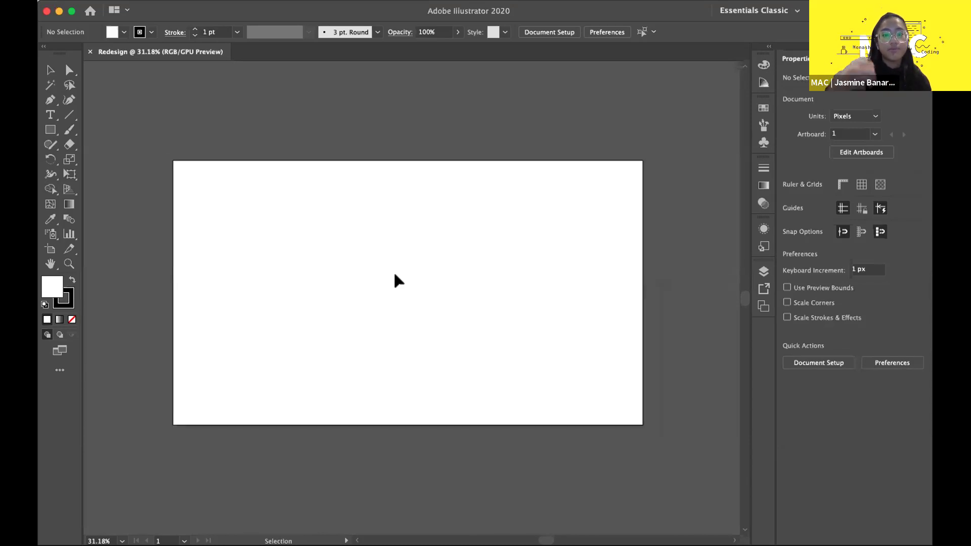
{"action": "scroll", "coordinate": [396, 278], "scroll_direction": "down", "scroll_amount": 3}
{"action": "scroll", "coordinate": [450, 336], "scroll_direction": "up", "scroll_amount": 3}
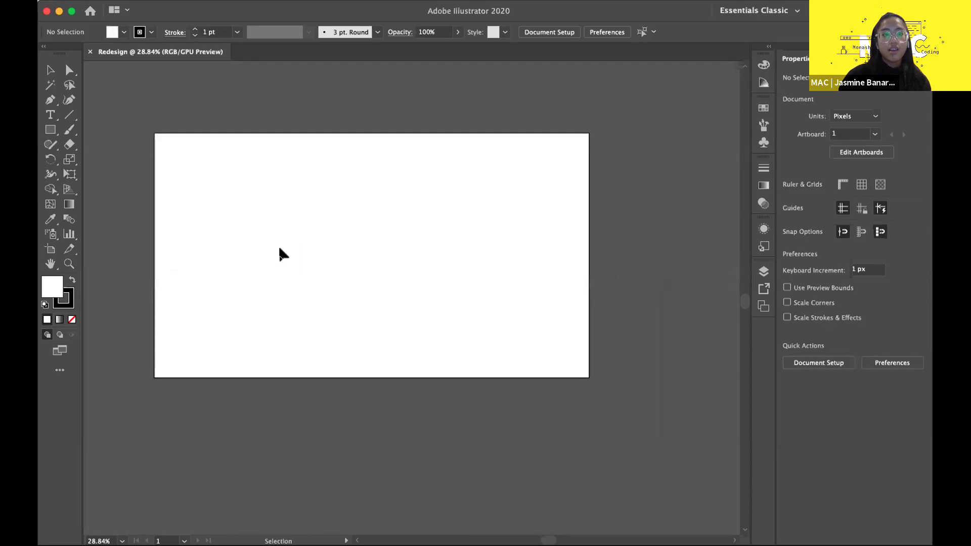
{"action": "scroll", "coordinate": [281, 251], "scroll_direction": "down", "scroll_amount": 4}
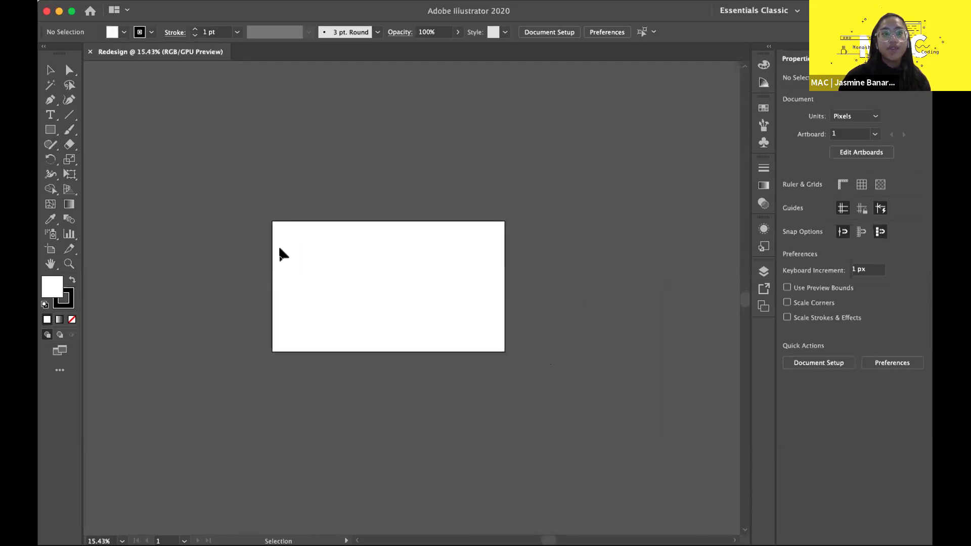
{"action": "scroll", "coordinate": [282, 253], "scroll_direction": "left", "scroll_amount": 2}
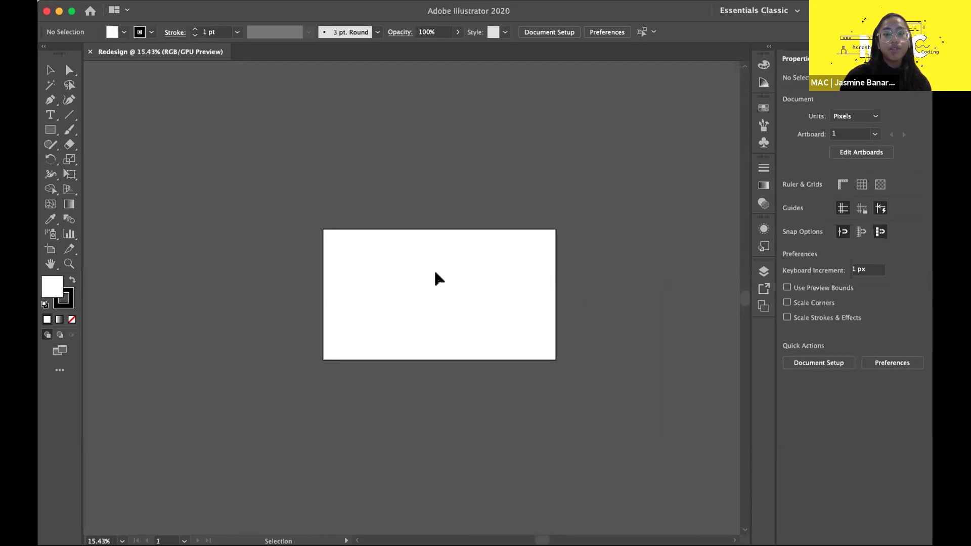
{"action": "left_click", "coordinate": [763, 306]}
{"action": "left_click", "coordinate": [711, 310]}
{"action": "left_click", "coordinate": [714, 383]}
{"action": "scroll", "coordinate": [405, 309], "scroll_direction": "down", "scroll_amount": 2}
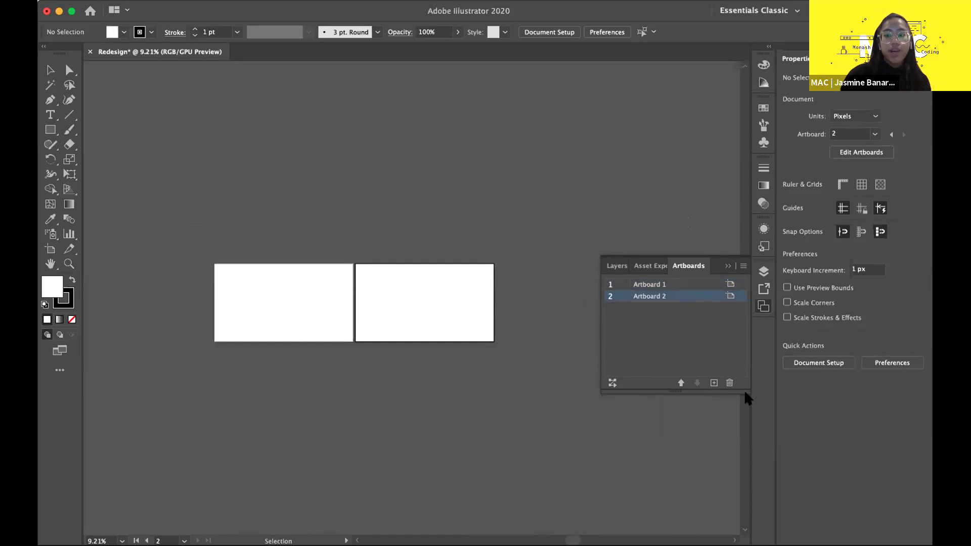
- Delete Artboard 2, leaving only Artboard 1
{"action": "left_click", "coordinate": [764, 306]}
{"action": "left_click", "coordinate": [765, 307]}
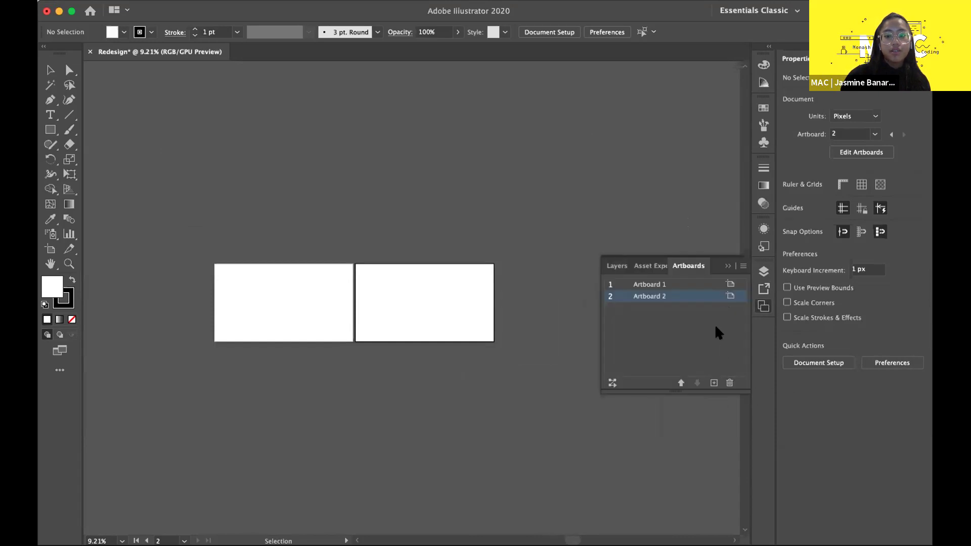
{"action": "left_click", "coordinate": [730, 383]}
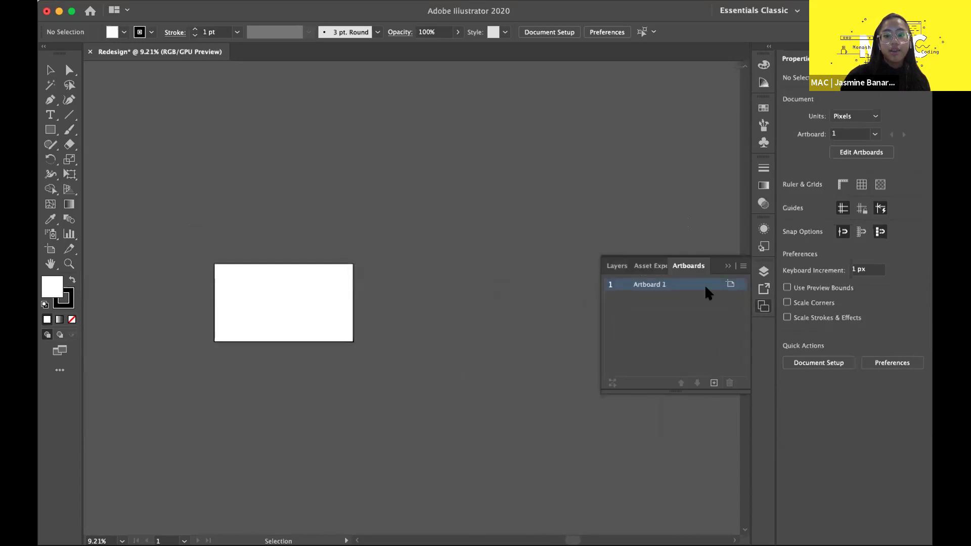
{"action": "left_click", "coordinate": [726, 265]}
{"action": "scroll", "coordinate": [537, 252], "scroll_direction": "left", "scroll_amount": 5}
{"action": "scroll", "coordinate": [538, 252], "scroll_direction": "down", "scroll_amount": 2}
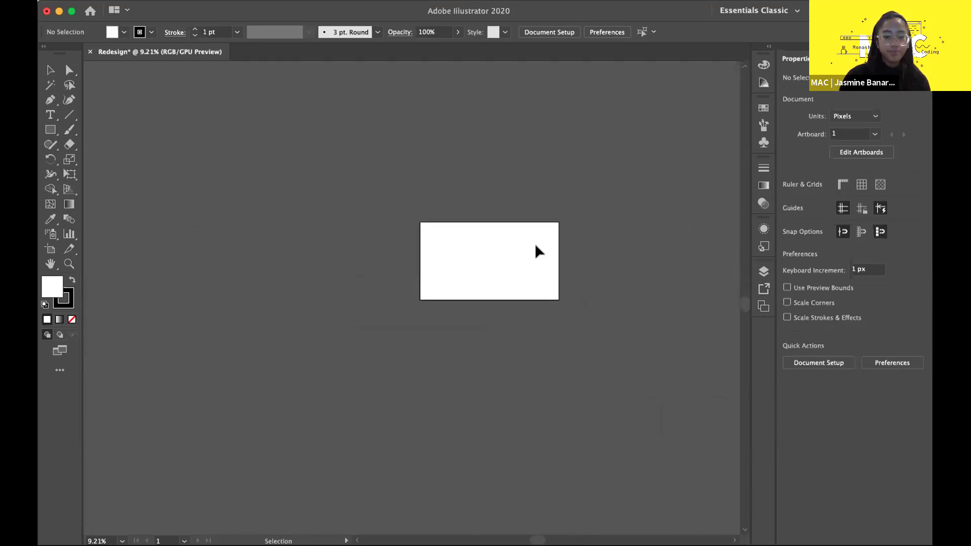
{"action": "scroll", "coordinate": [537, 251], "scroll_direction": "up", "scroll_amount": 4}
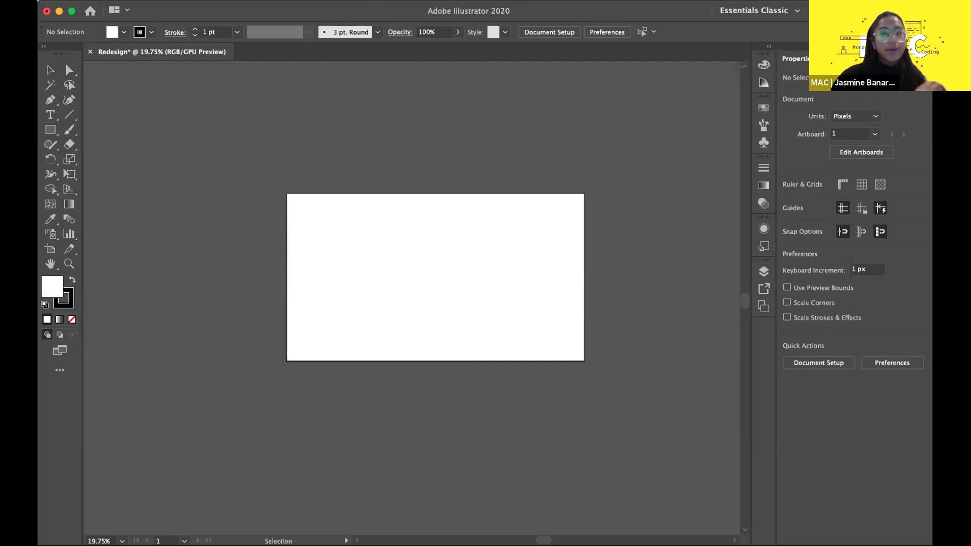
- Reset the workspace to Essentials Classic from Window > Workspace
{"action": "left_click", "coordinate": [356, 0]}
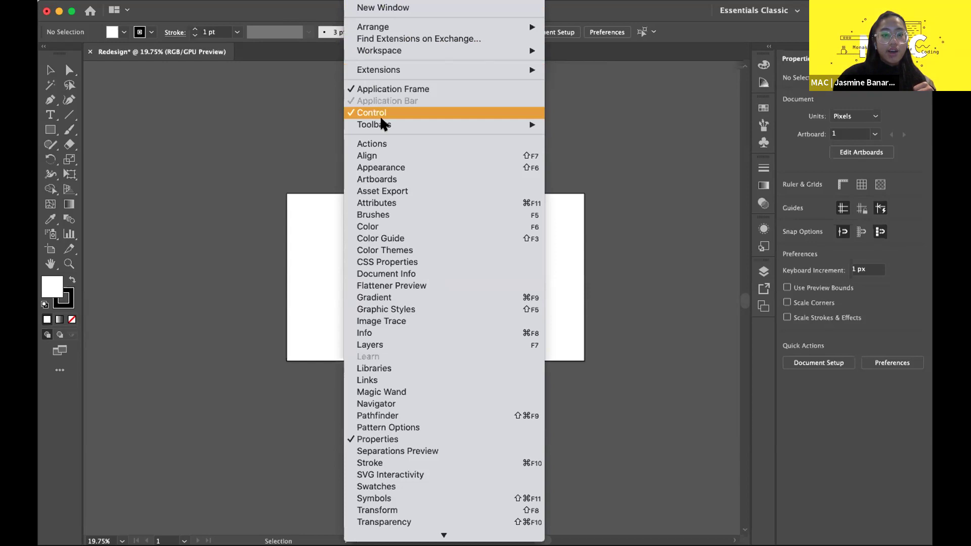
{"action": "mouse_move", "coordinate": [407, 50]}
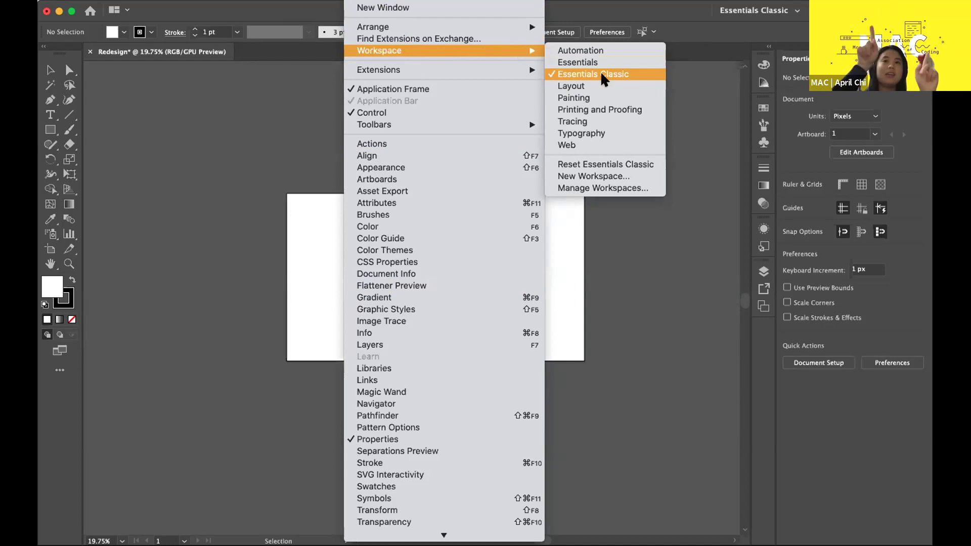
{"action": "key", "text": "Escape"}
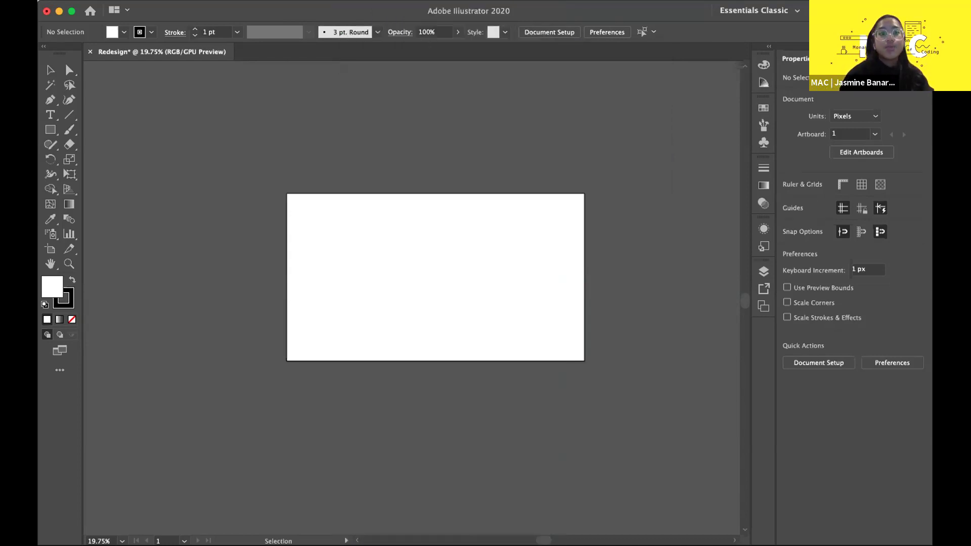
{"action": "left_click", "coordinate": [357, 1]}
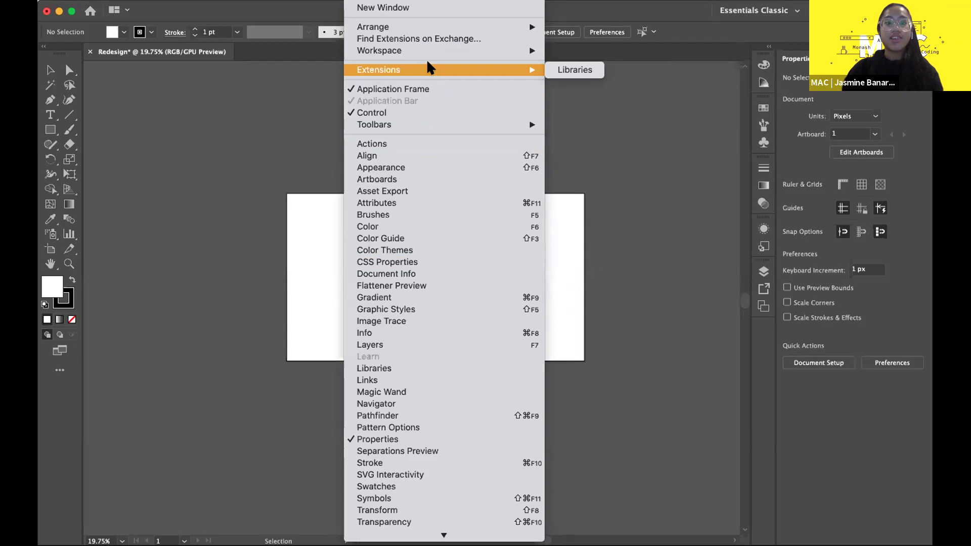
{"action": "mouse_move", "coordinate": [510, 53]}
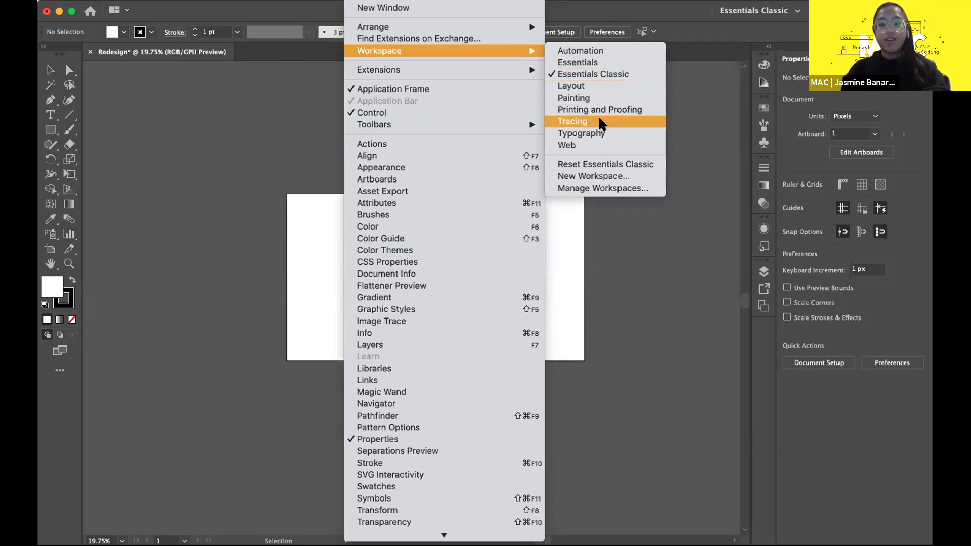
{"action": "left_click", "coordinate": [582, 164]}
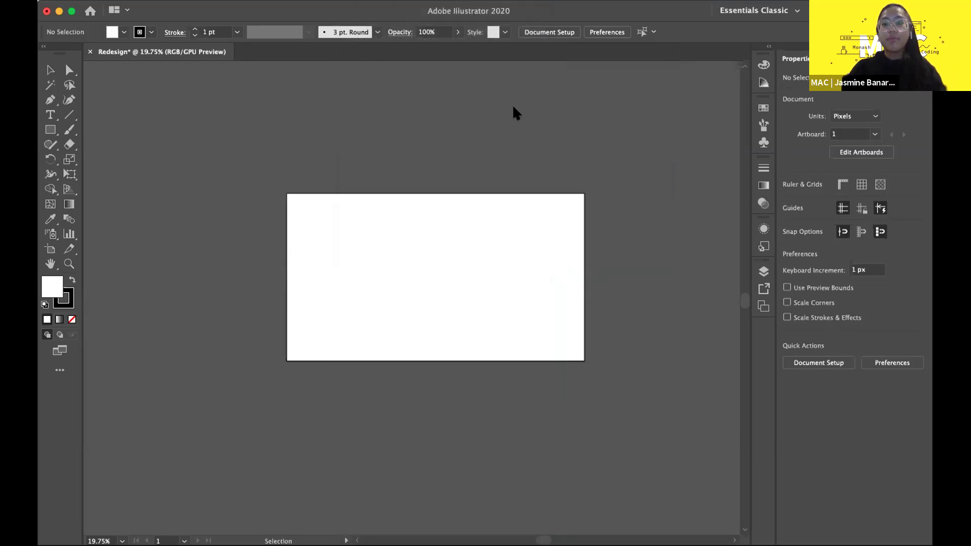
- After two panels float loose, reset Essentials Classic again to dock them
{"action": "left_click_drag", "start_coordinate": [763, 53], "coordinate": [393, 75]}
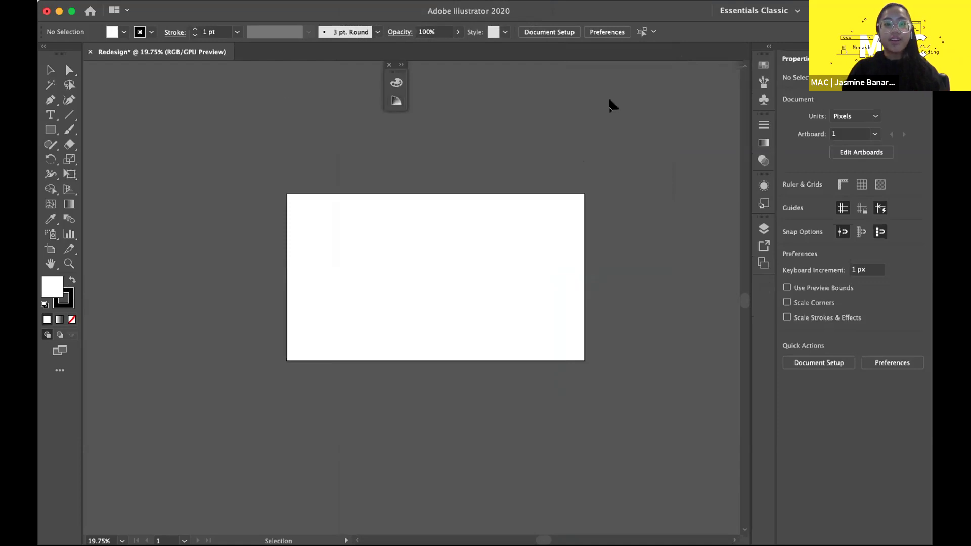
{"action": "left_click", "coordinate": [354, 1]}
{"action": "mouse_move", "coordinate": [402, 50]}
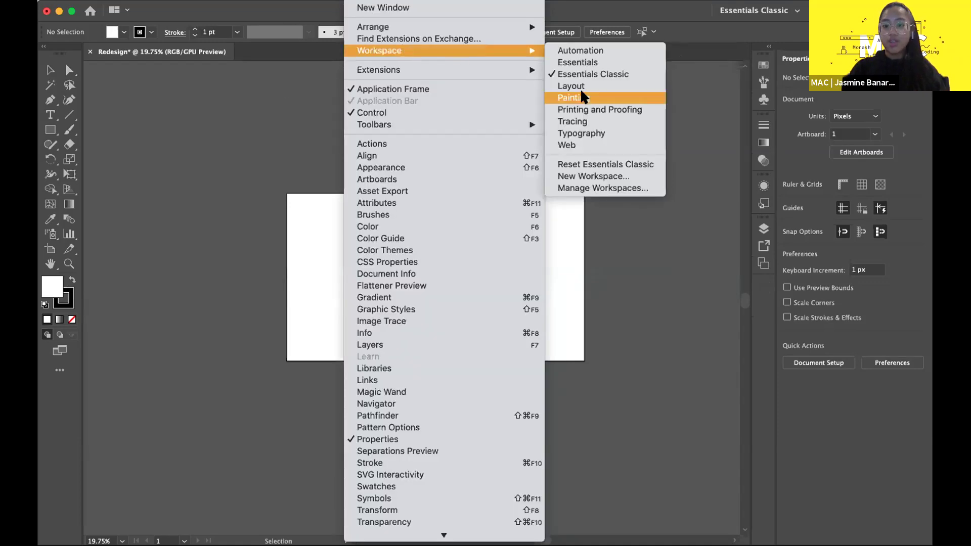
{"action": "left_click", "coordinate": [582, 164]}
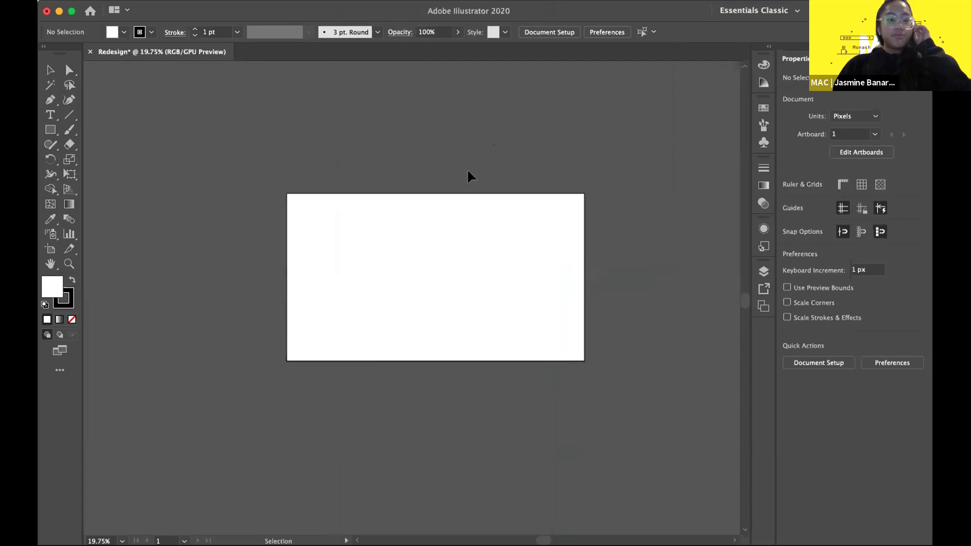
{"action": "scroll", "coordinate": [403, 178], "scroll_direction": "up", "scroll_amount": 1}
{"action": "scroll", "coordinate": [403, 178], "scroll_direction": "right", "scroll_amount": 2}
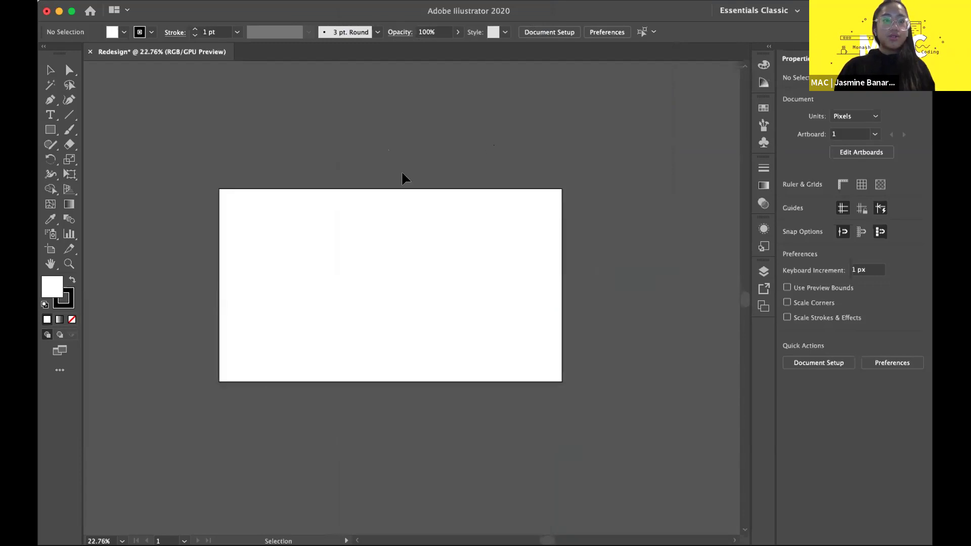
{"action": "scroll", "coordinate": [403, 178], "scroll_direction": "down", "scroll_amount": 1}
{"action": "scroll", "coordinate": [245, 182], "scroll_direction": "left", "scroll_amount": 2}
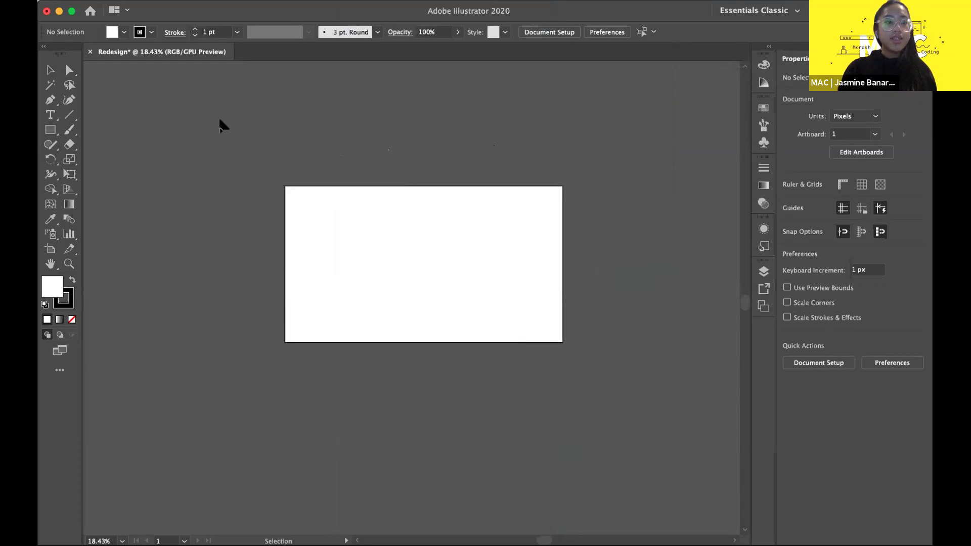
{"action": "scroll", "coordinate": [327, 168], "scroll_direction": "up", "scroll_amount": 1}
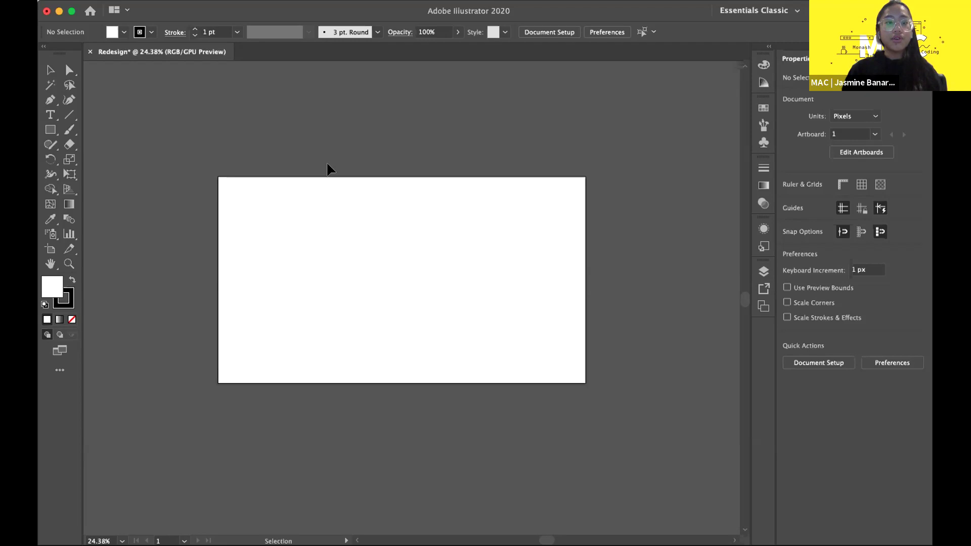
{"action": "scroll", "coordinate": [301, 141], "scroll_direction": "up", "scroll_amount": 2}
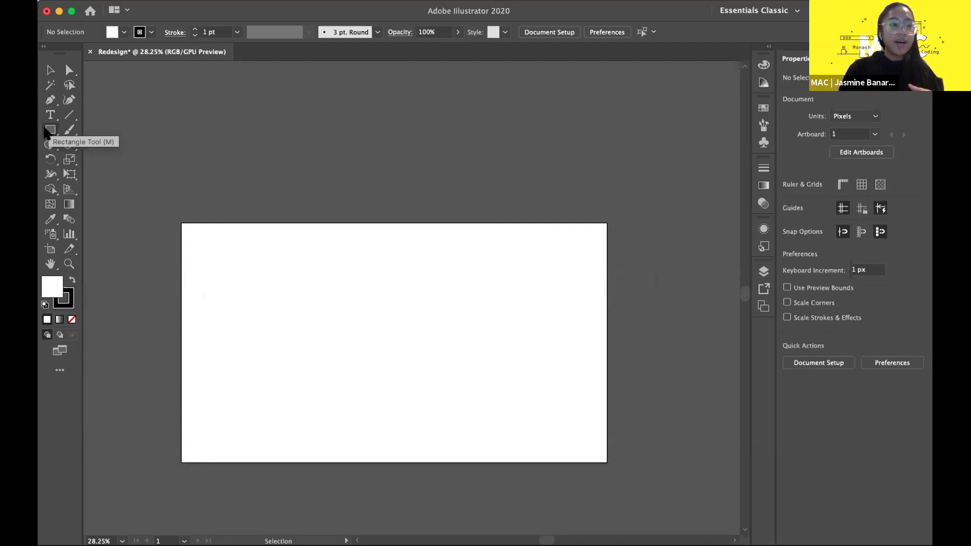
- Draw small squares with the Rectangle tool just left of the artboard's top corner
{"action": "left_click", "coordinate": [49, 131]}
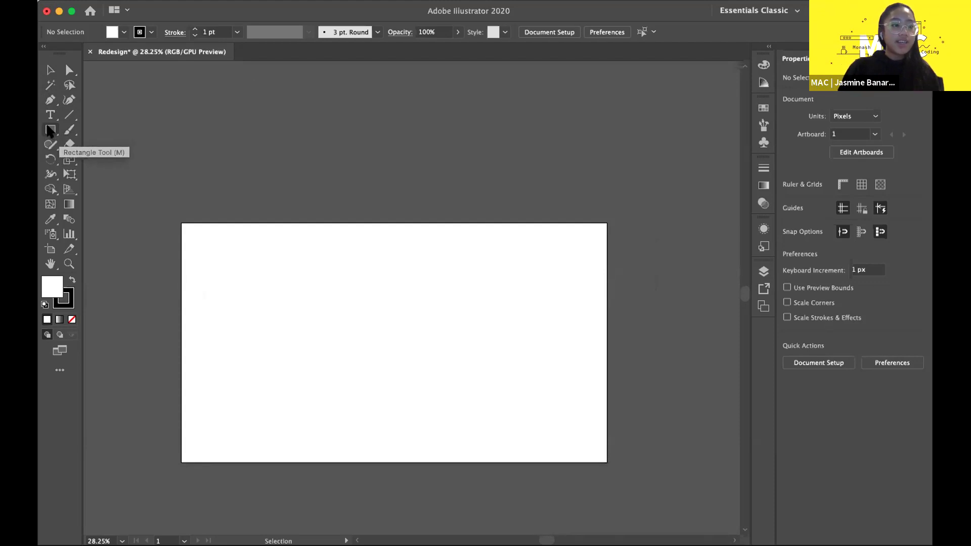
{"action": "left_click", "coordinate": [49, 131]}
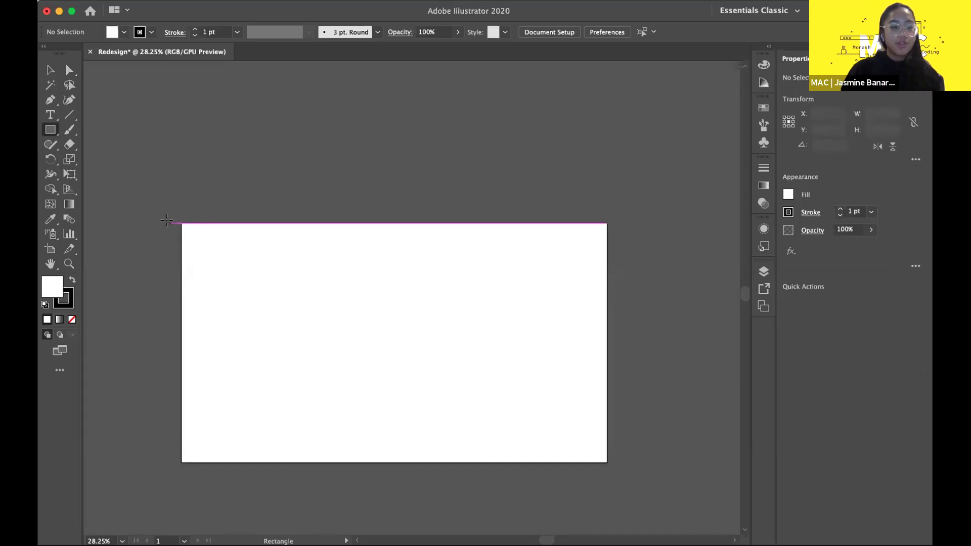
{"action": "left_click_drag", "start_coordinate": [170, 223], "coordinate": [144, 248]}
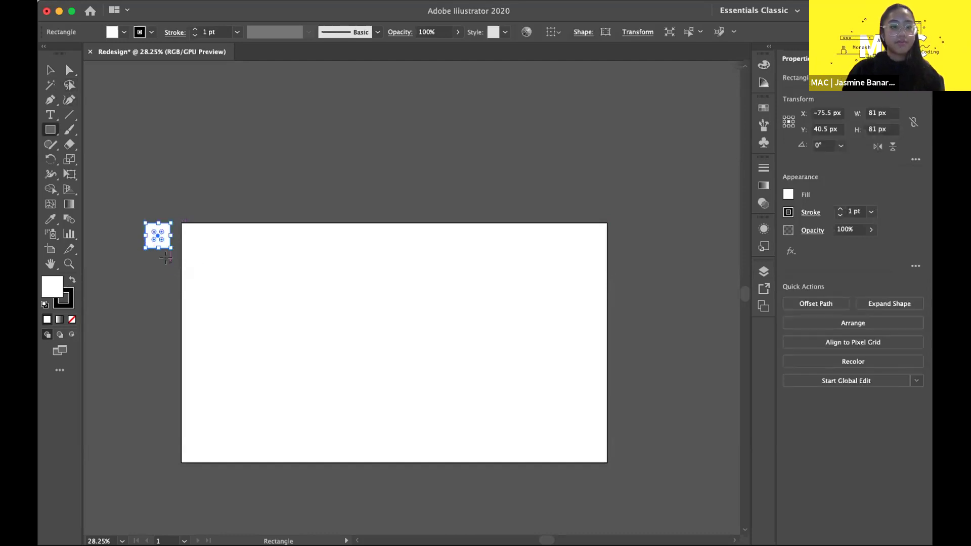
{"action": "mouse_move", "coordinate": [171, 257]}
{"action": "left_mouse_down"}
{"action": "mouse_move", "coordinate": [142, 285]}
{"action": "mouse_move", "coordinate": [171, 326]}
{"action": "left_mouse_up"}
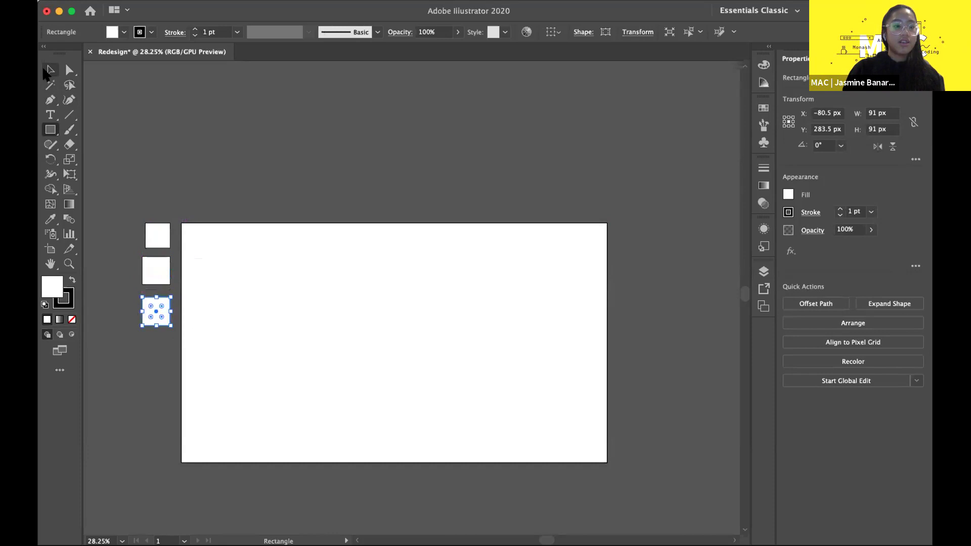
- Resize and space the three squares so they match, stacked vertically
{"action": "left_click", "coordinate": [45, 72]}
{"action": "left_click", "coordinate": [213, 234]}
{"action": "scroll", "coordinate": [235, 390], "scroll_direction": "up", "scroll_amount": 2}
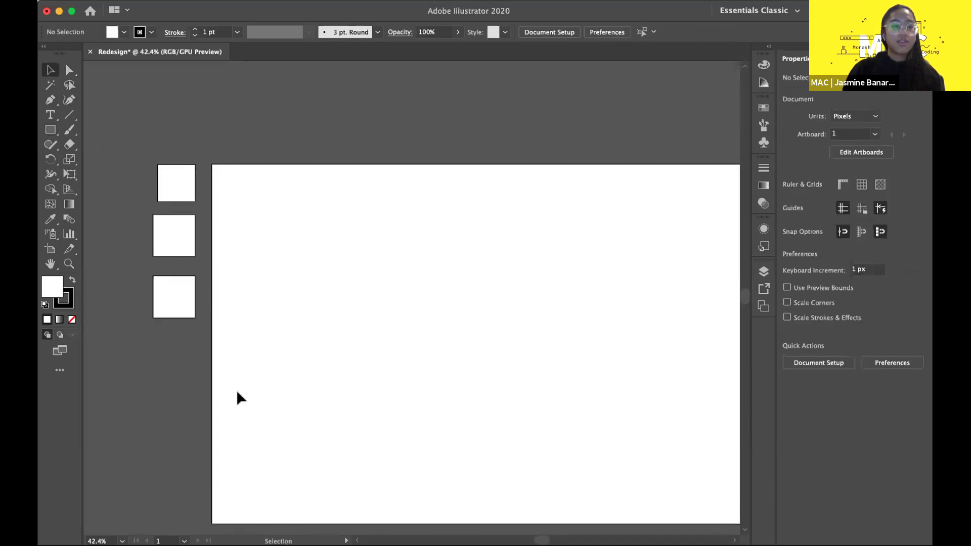
{"action": "left_click", "coordinate": [176, 181]}
{"action": "left_click_drag", "start_coordinate": [158, 202], "coordinate": [146, 214]}
{"action": "left_click", "coordinate": [177, 244]}
{"action": "left_click_drag", "start_coordinate": [177, 245], "coordinate": [143, 269]}
{"action": "left_click", "coordinate": [161, 303]}
{"action": "mouse_move", "coordinate": [154, 318]}
{"action": "left_mouse_down"}
{"action": "mouse_move", "coordinate": [134, 332]}
{"action": "mouse_move", "coordinate": [143, 329]}
{"action": "left_mouse_up"}
{"action": "left_click", "coordinate": [162, 386]}
{"action": "scroll", "coordinate": [287, 317], "scroll_direction": "down", "scroll_amount": 3}
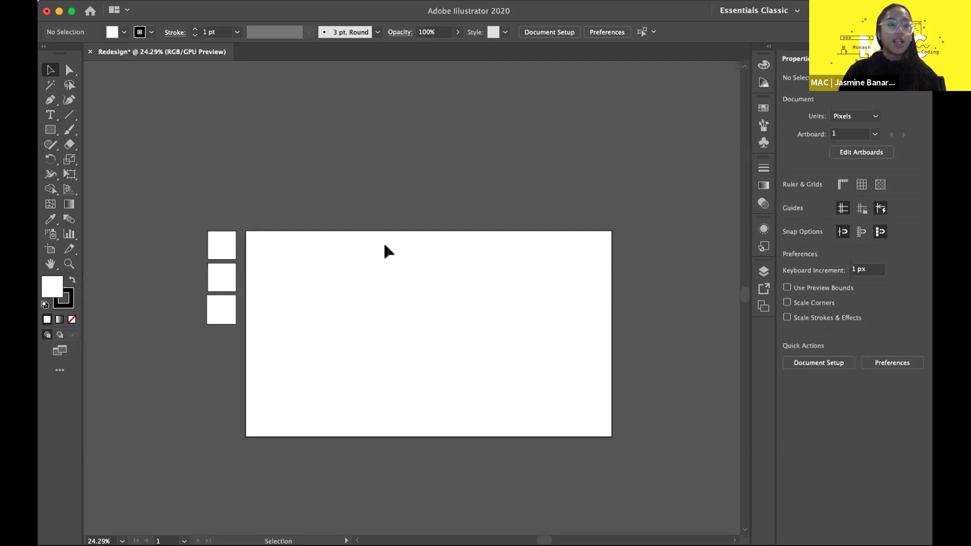
- Check the three squares' selection and remove a stray rectangle drawn above them
{"action": "left_click_drag", "start_coordinate": [171, 226], "coordinate": [266, 353]}
{"action": "left_click", "coordinate": [313, 330]}
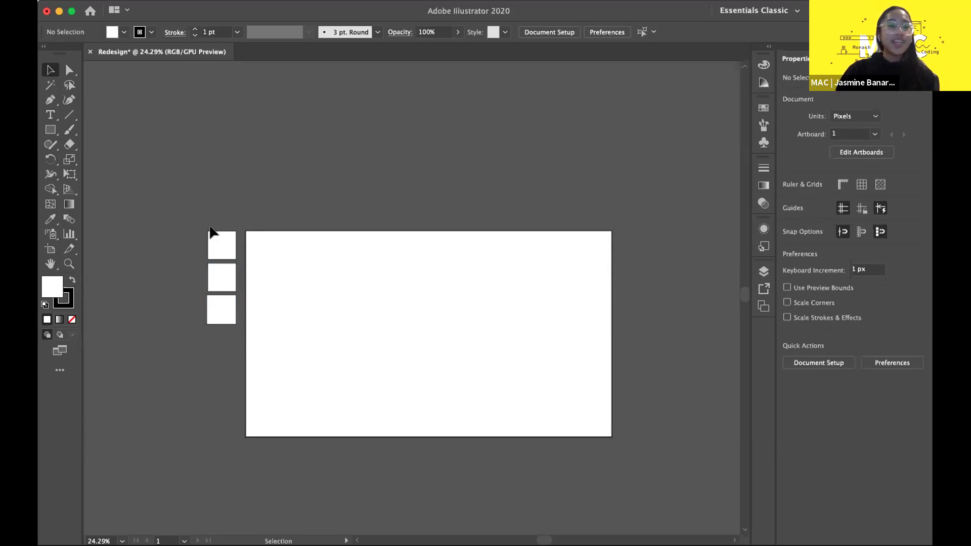
{"action": "left_click", "coordinate": [224, 255]}
{"action": "left_click", "coordinate": [152, 213]}
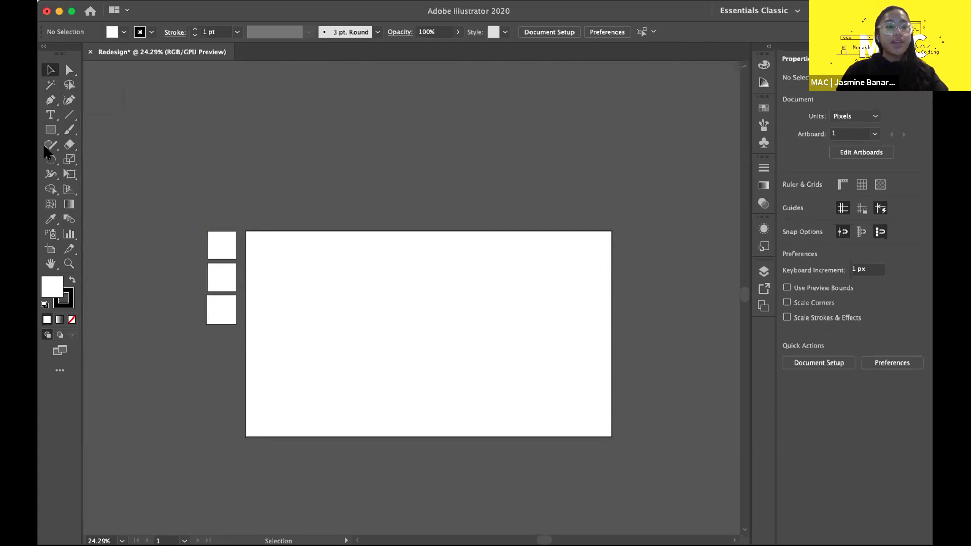
{"action": "left_click", "coordinate": [50, 127]}
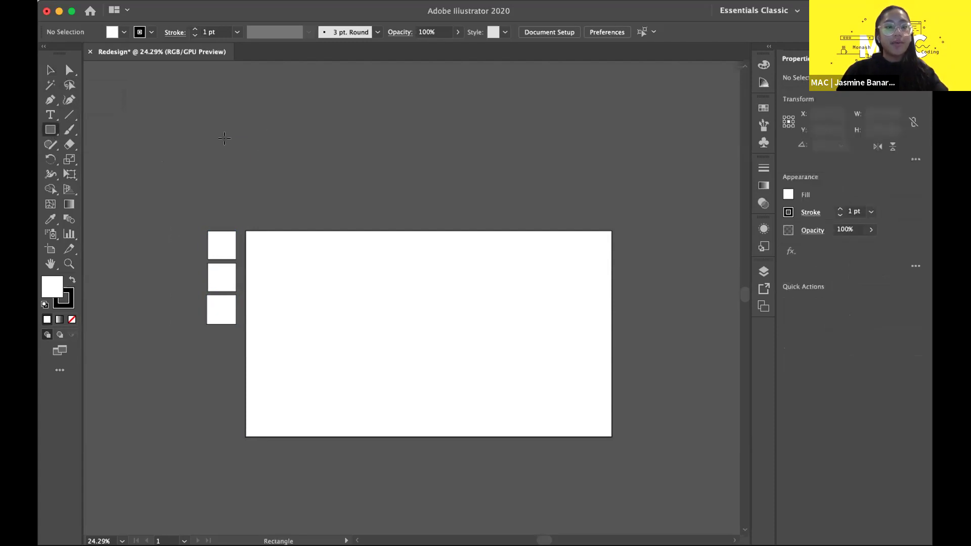
{"action": "left_click_drag", "start_coordinate": [228, 143], "coordinate": [343, 268]}
{"action": "key", "text": "super+z"}
{"action": "left_click", "coordinate": [49, 70]}
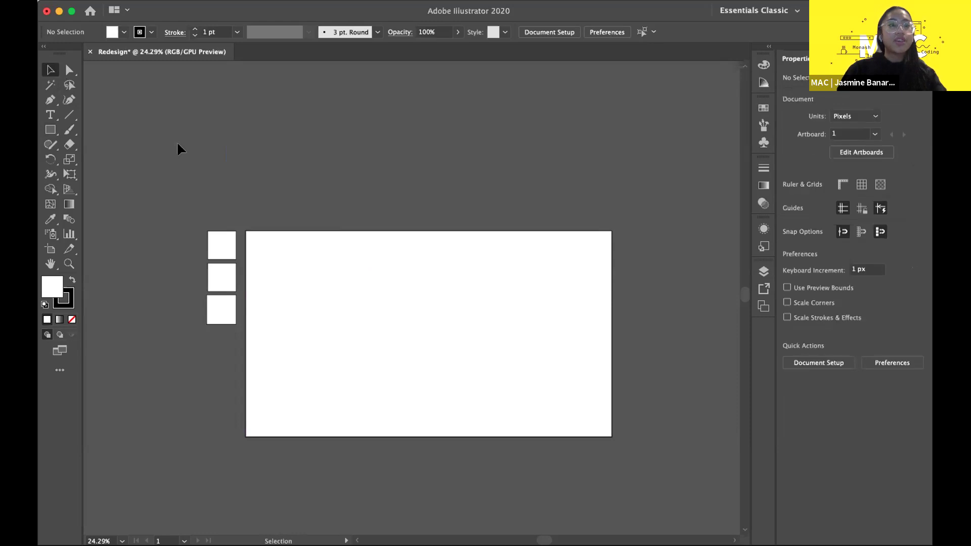
{"action": "scroll", "coordinate": [219, 244], "scroll_direction": "up", "scroll_amount": 5}
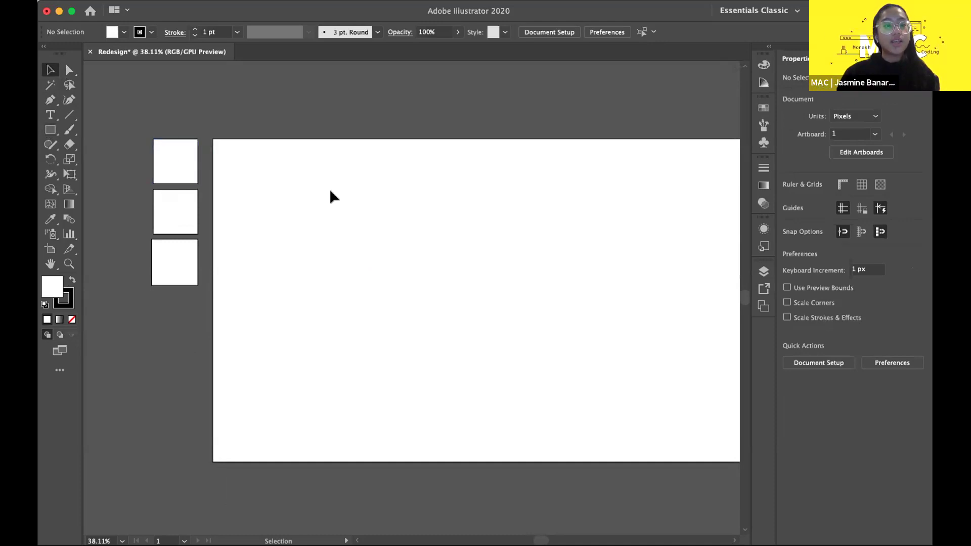
{"action": "scroll", "coordinate": [330, 192], "scroll_direction": "down", "scroll_amount": 5}
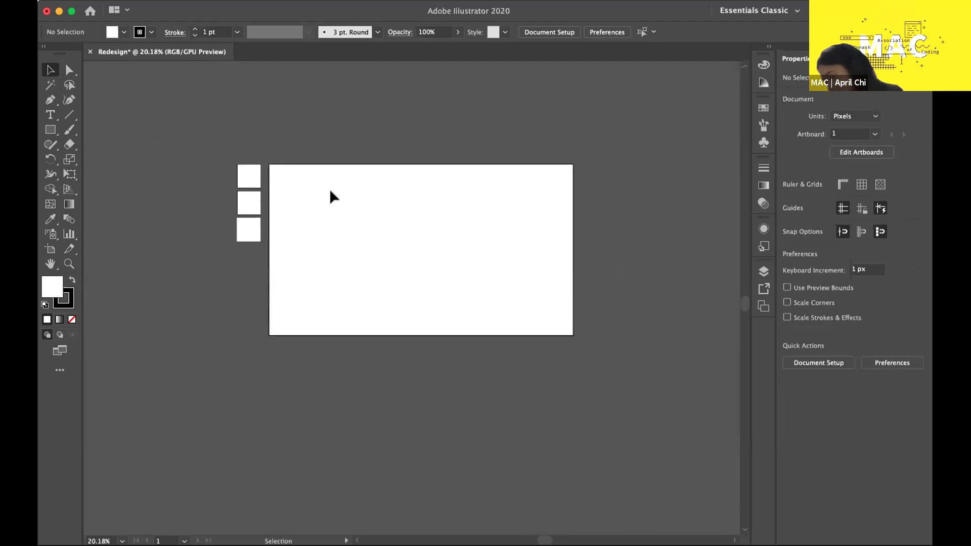
{"action": "scroll", "coordinate": [420, 210], "scroll_direction": "up", "scroll_amount": 3}
{"action": "scroll", "coordinate": [475, 248], "scroll_direction": "down", "scroll_amount": 2}
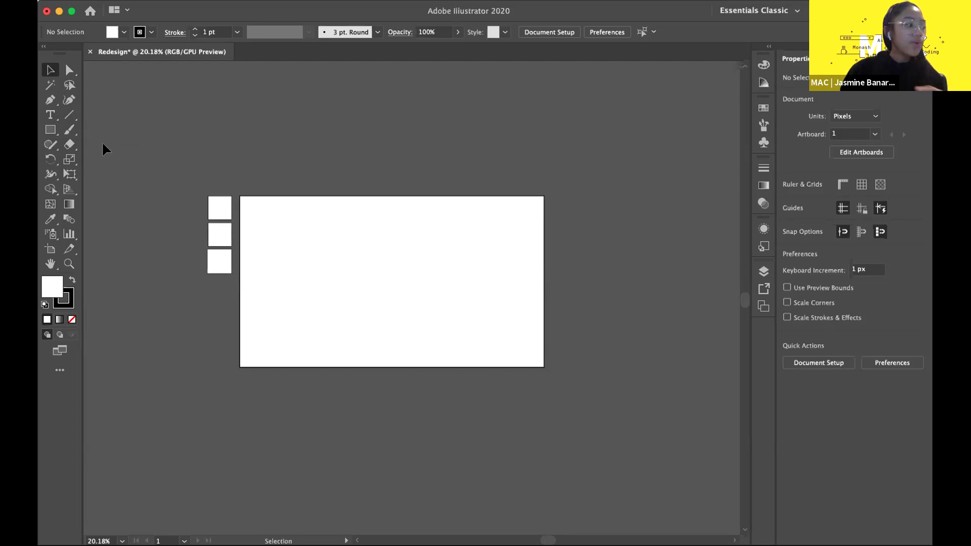
- Browse the alternative text and shape tools, making Polygon the default shape tool
{"action": "left_click", "coordinate": [54, 116]}
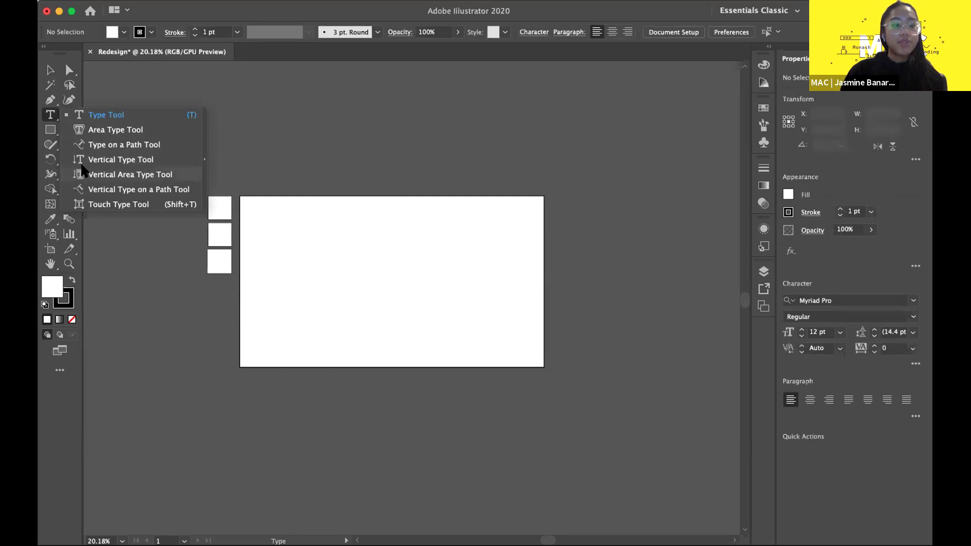
{"action": "left_click", "coordinate": [50, 130]}
{"action": "left_click", "coordinate": [51, 131]}
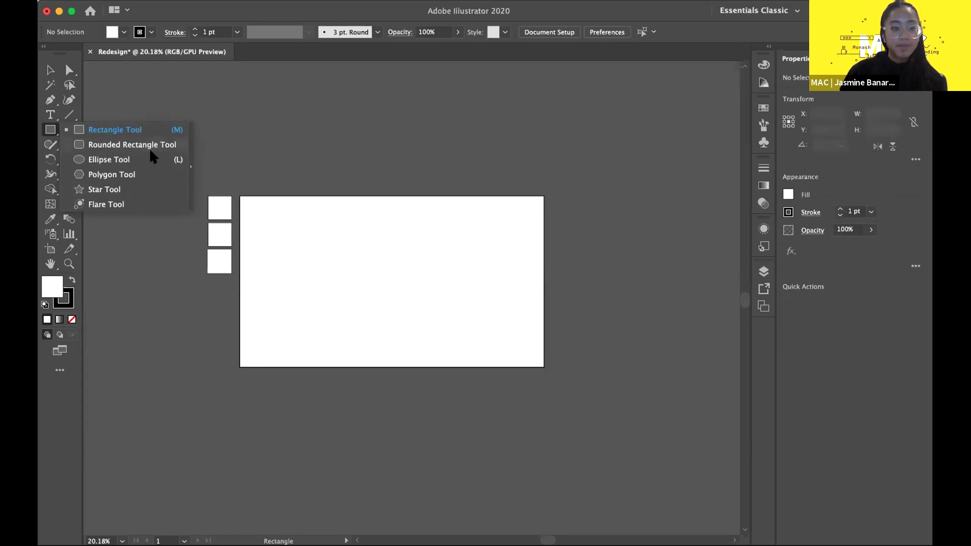
{"action": "left_click", "coordinate": [111, 174]}
{"action": "left_click", "coordinate": [50, 69]}
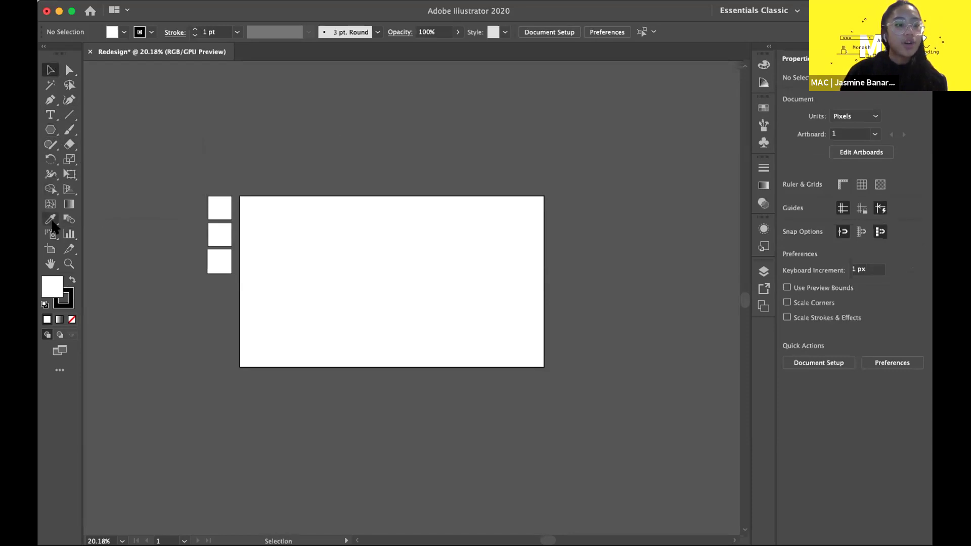
- Look through the eraser's cutting tools and the line and grid tools, then return to Selection
{"action": "left_click", "coordinate": [70, 145]}
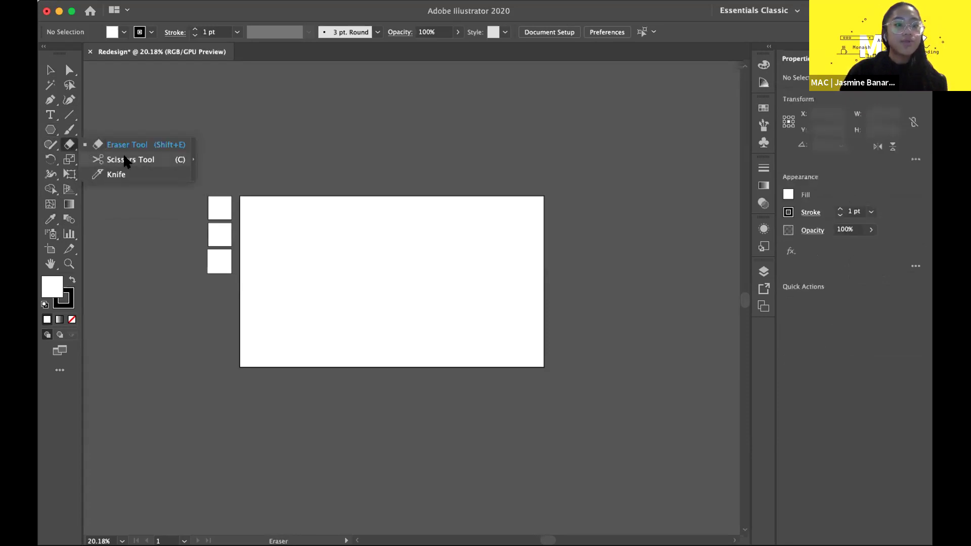
{"action": "left_click", "coordinate": [70, 115]}
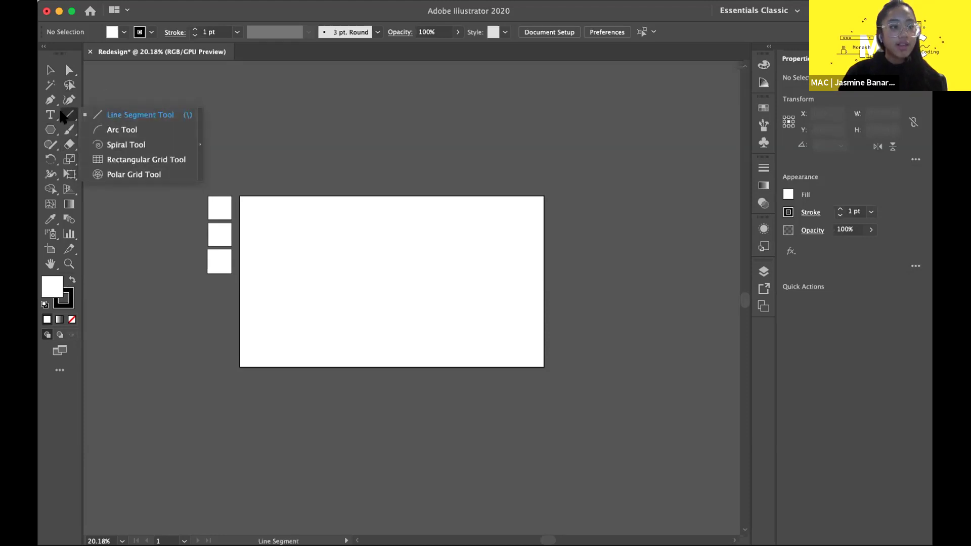
{"action": "left_click", "coordinate": [52, 114]}
{"action": "left_click", "coordinate": [48, 70]}
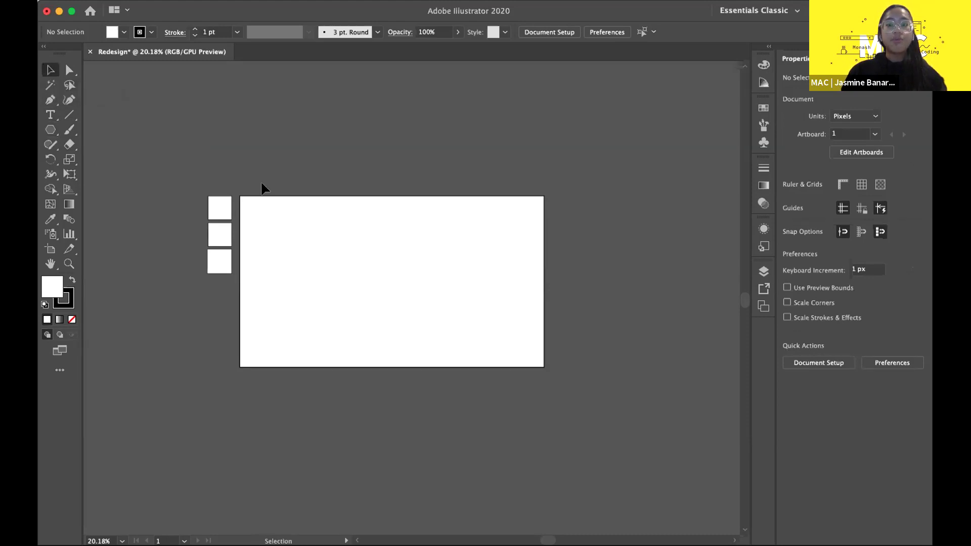
{"action": "scroll", "coordinate": [347, 230], "scroll_direction": "down", "scroll_amount": 3}
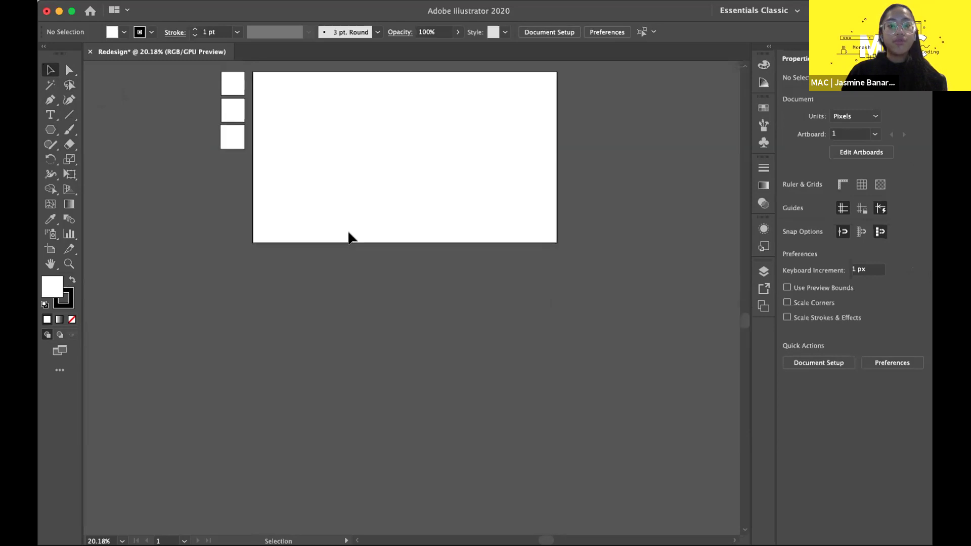
{"action": "scroll", "coordinate": [347, 229], "scroll_direction": "up", "scroll_amount": 6}
{"action": "scroll", "coordinate": [508, 244], "scroll_direction": "down", "scroll_amount": 5}
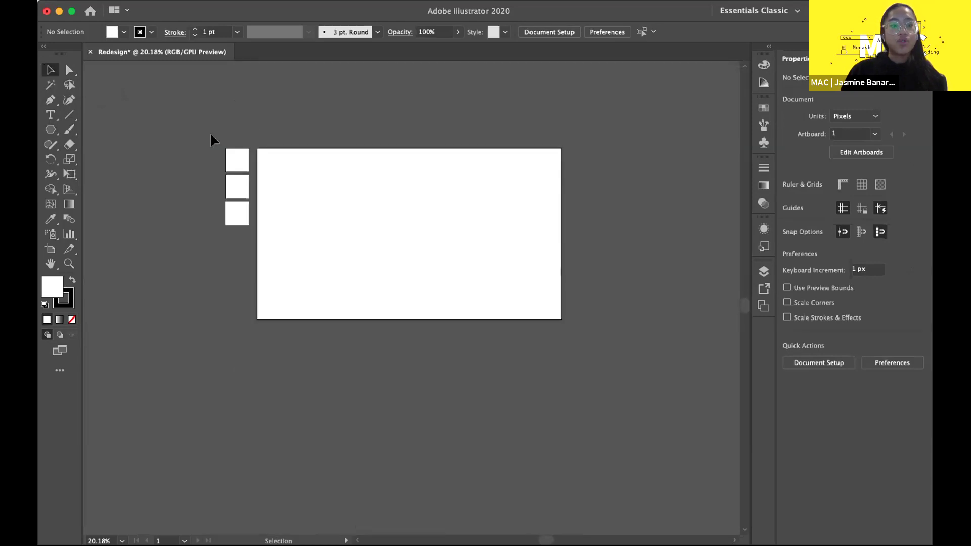
{"action": "left_click_drag", "start_coordinate": [211, 266], "coordinate": [211, 266]}
{"action": "left_click", "coordinate": [96, 146]}
{"action": "left_click", "coordinate": [50, 130]}
{"action": "mouse_move", "coordinate": [293, 230]}
{"action": "left_mouse_down"}
{"action": "mouse_move", "coordinate": [339, 148]}
{"action": "mouse_move", "coordinate": [531, 191]}
{"action": "left_mouse_up"}
{"action": "left_click_drag", "start_coordinate": [553, 196], "coordinate": [584, 218]}
{"action": "left_click", "coordinate": [267, 439]}
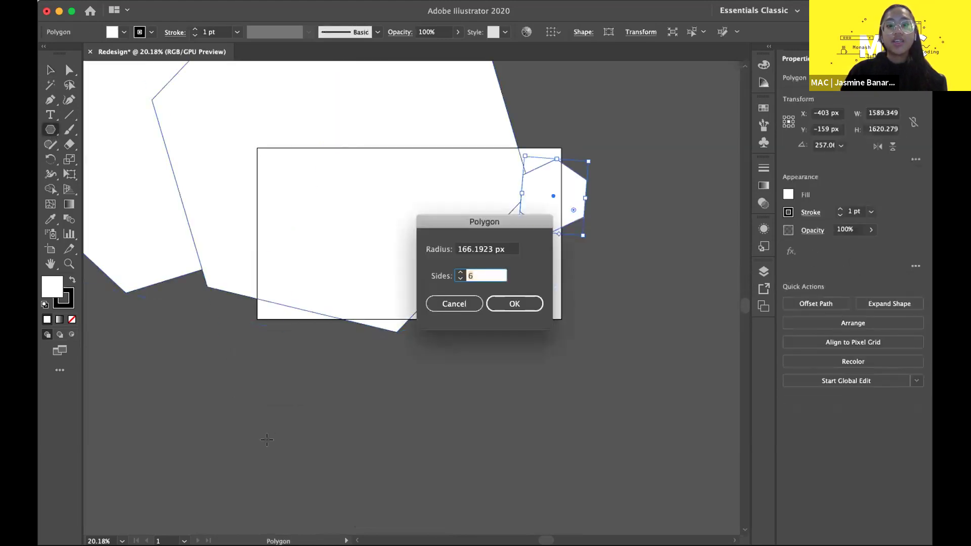
{"action": "left_click", "coordinate": [467, 298]}
{"action": "key", "text": "super+z"}
{"action": "key", "text": "super+z"}
{"action": "key", "text": "super+z"}
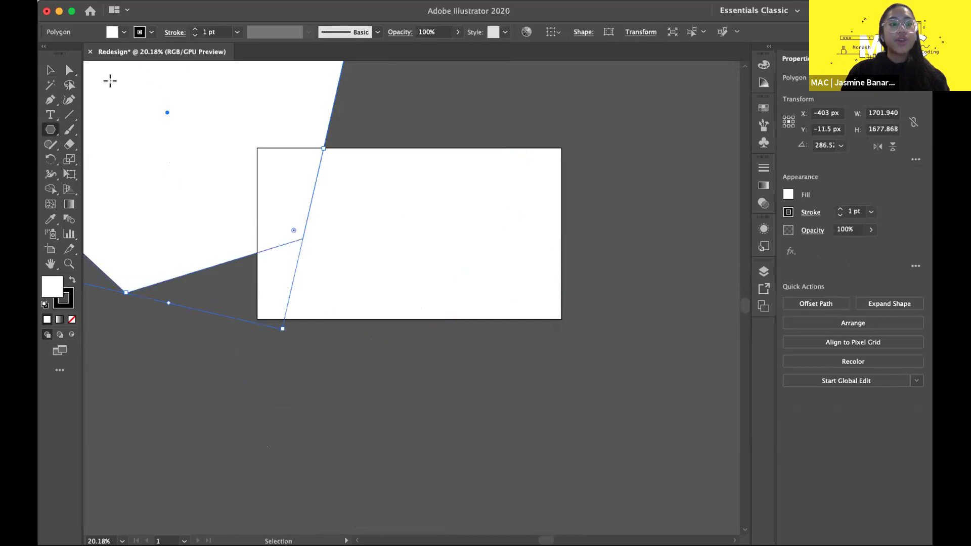
{"action": "left_click", "coordinate": [50, 70]}
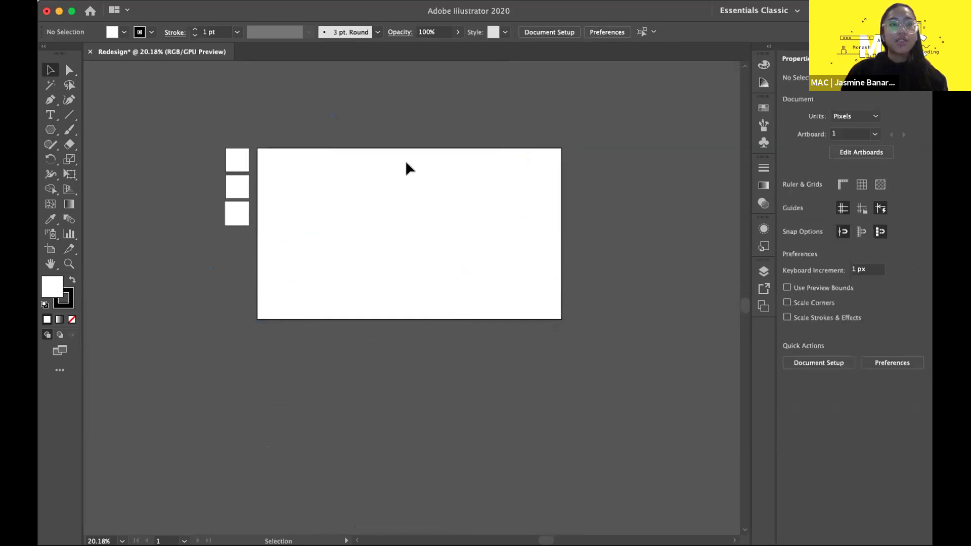
{"action": "scroll", "coordinate": [437, 168], "scroll_direction": "up", "scroll_amount": 1}
{"action": "scroll", "coordinate": [437, 169], "scroll_direction": "down", "scroll_amount": 3}
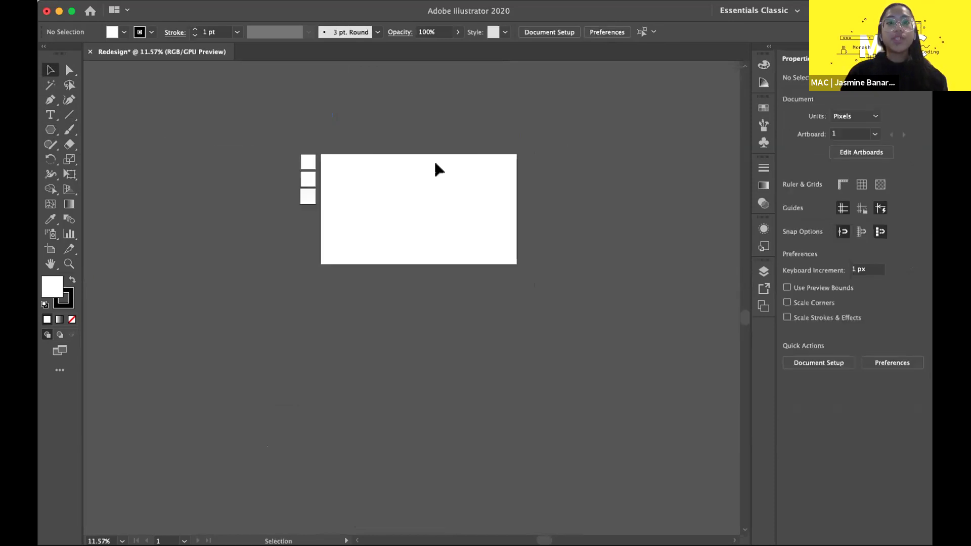
{"action": "key", "text": "super+0"}
{"action": "scroll", "coordinate": [436, 166], "scroll_direction": "down", "scroll_amount": 2}
{"action": "scroll", "coordinate": [363, 167], "scroll_direction": "up", "scroll_amount": 3}
{"action": "scroll", "coordinate": [362, 167], "scroll_direction": "down", "scroll_amount": 2}
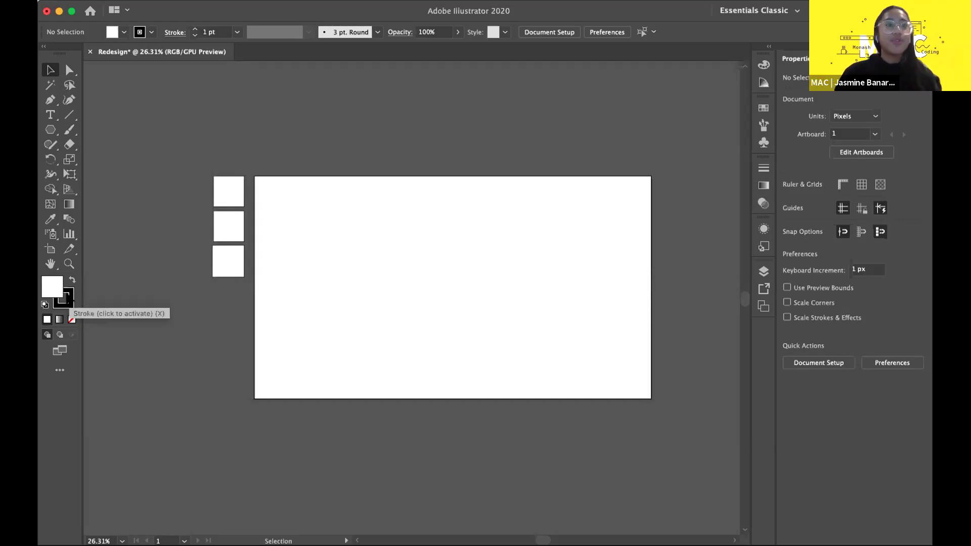
- Make stroke the active colour, inspecting fill and stroke (black 000000) without changing them
{"action": "double_click", "coordinate": [50, 282]}
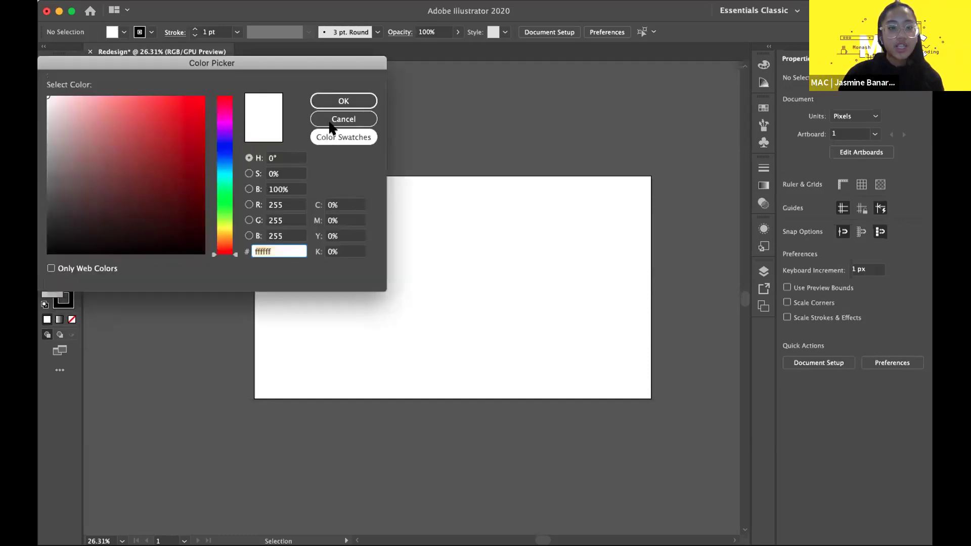
{"action": "left_click", "coordinate": [328, 119]}
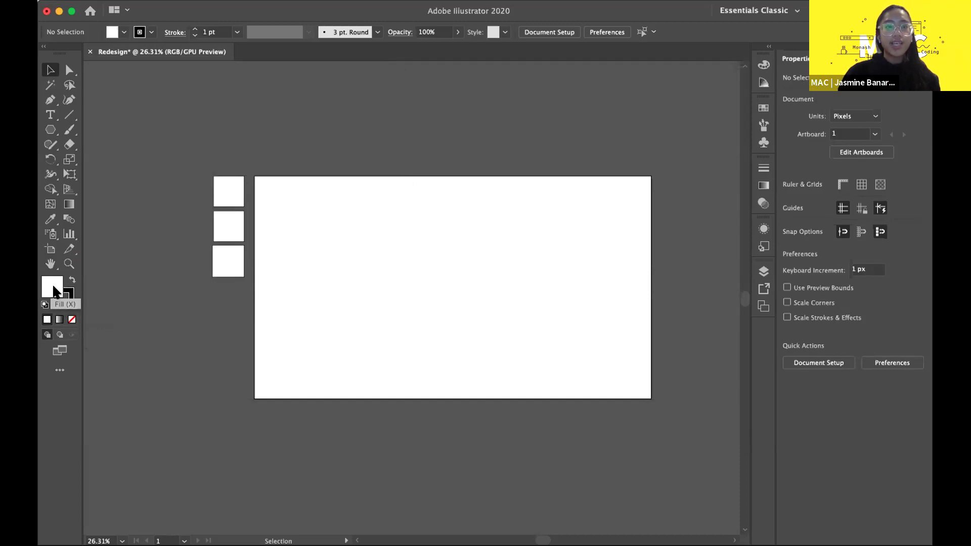
{"action": "key", "text": "x"}
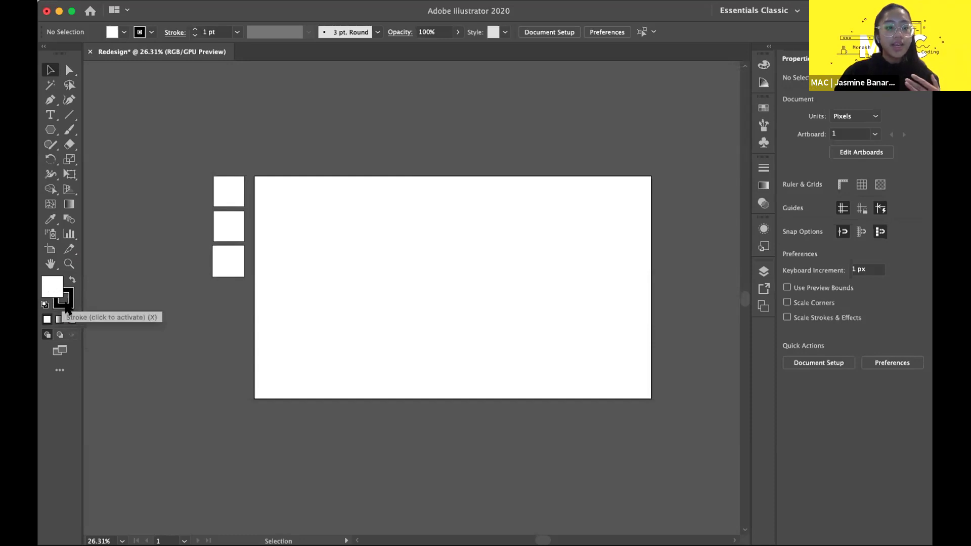
{"action": "double_click", "coordinate": [63, 298]}
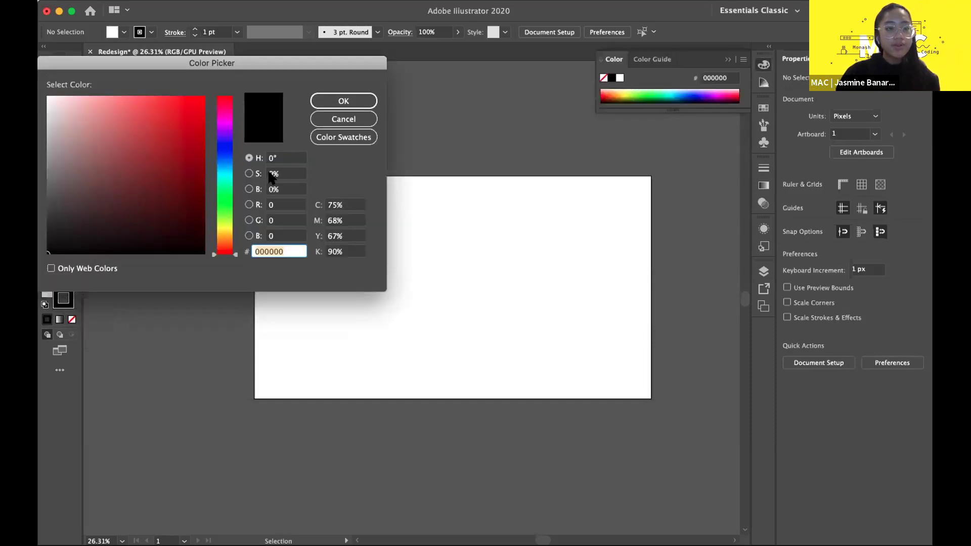
{"action": "left_click", "coordinate": [342, 120]}
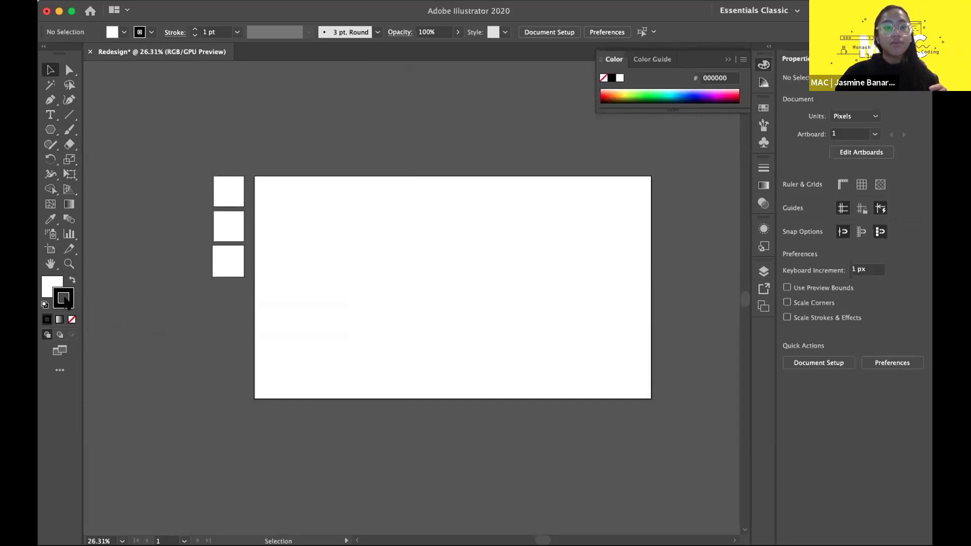
{"action": "left_click", "coordinate": [227, 252]}
{"action": "scroll", "coordinate": [227, 253], "scroll_direction": "up", "scroll_amount": 5}
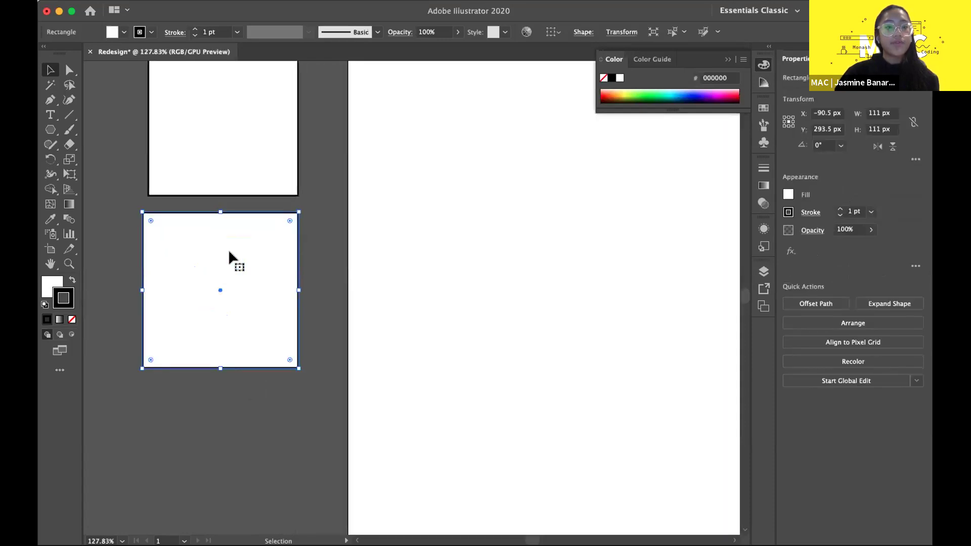
{"action": "scroll", "coordinate": [354, 237], "scroll_direction": "left", "scroll_amount": 3}
{"action": "left_click", "coordinate": [435, 305]}
{"action": "scroll", "coordinate": [435, 305], "scroll_direction": "left", "scroll_amount": 3}
{"action": "left_click", "coordinate": [361, 296]}
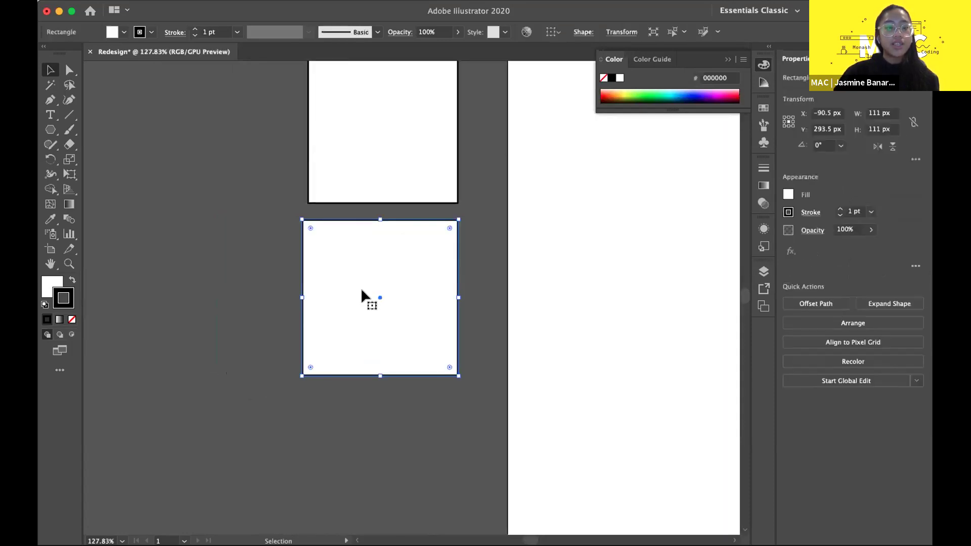
{"action": "scroll", "coordinate": [361, 296], "scroll_direction": "up", "scroll_amount": 3}
{"action": "left_click", "coordinate": [176, 217]}
{"action": "left_click", "coordinate": [216, 126]}
{"action": "left_click", "coordinate": [171, 221]}
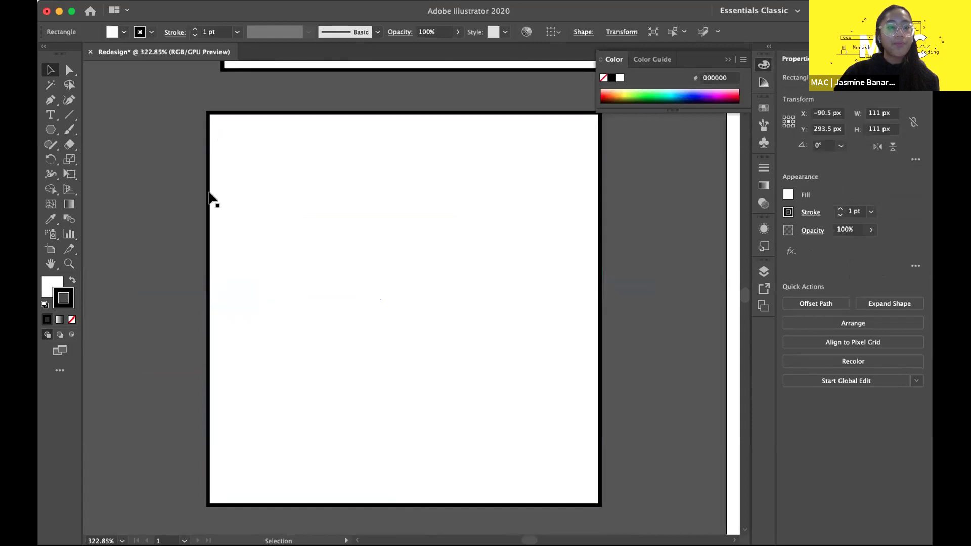
{"action": "left_click", "coordinate": [52, 286]}
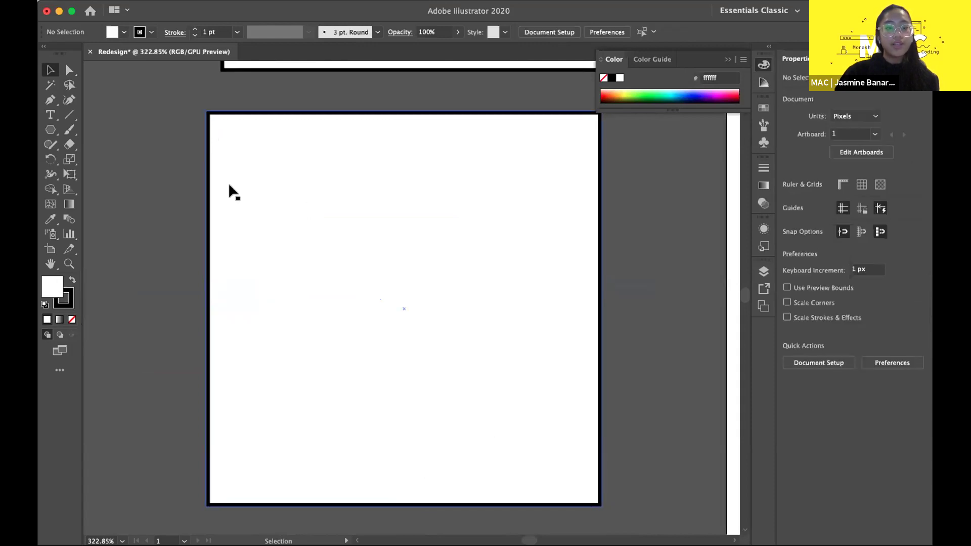
{"action": "left_click", "coordinate": [64, 298]}
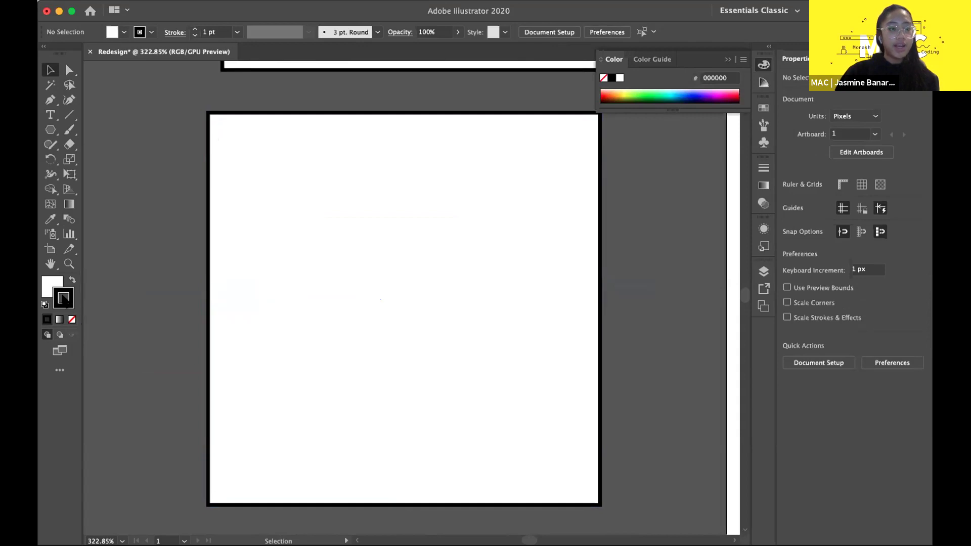
{"action": "left_click", "coordinate": [248, 270]}
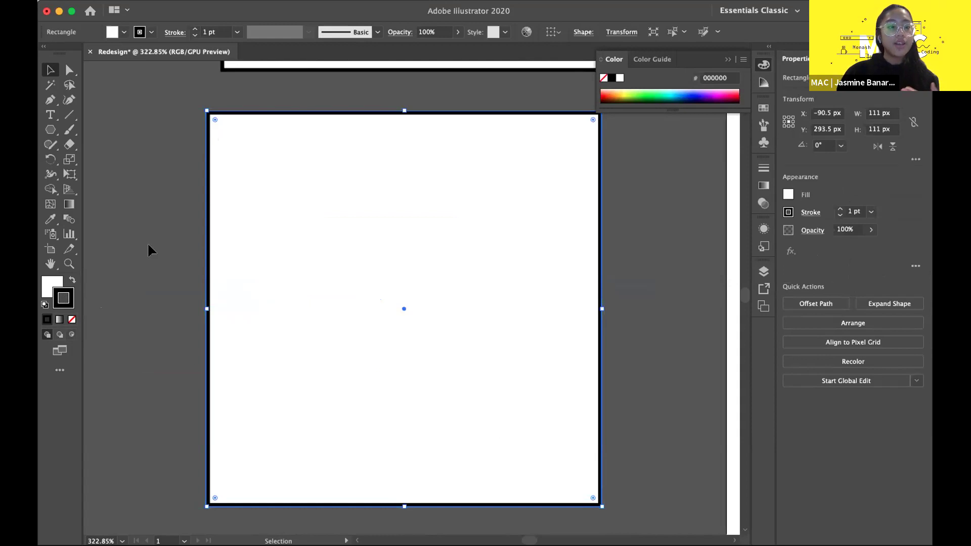
{"action": "key", "text": "x"}
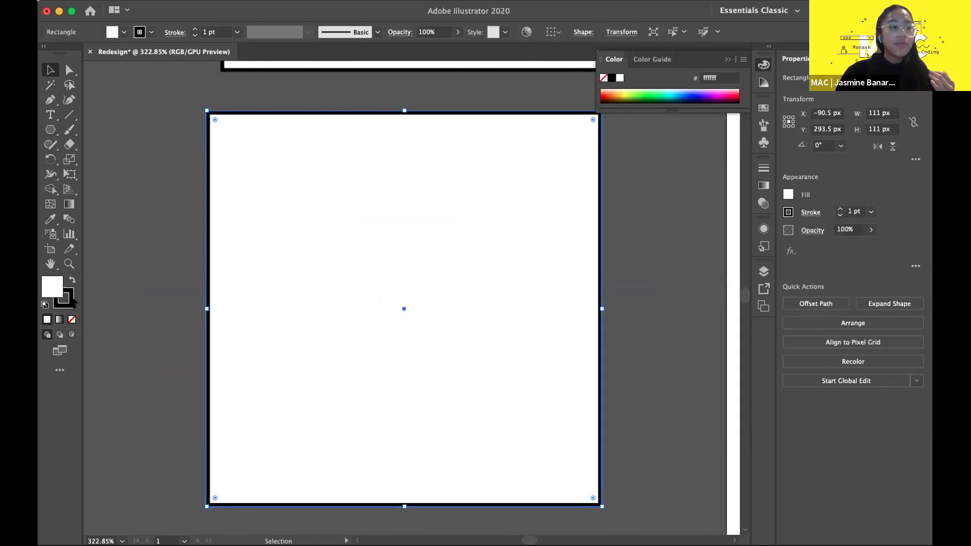
{"action": "key", "text": "x"}
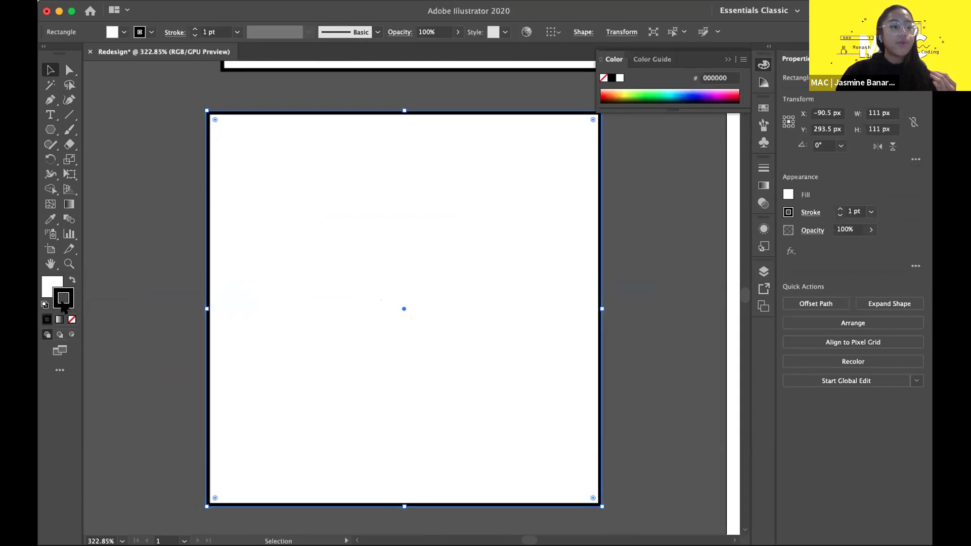
{"action": "left_click", "coordinate": [128, 281]}
{"action": "left_click", "coordinate": [331, 264]}
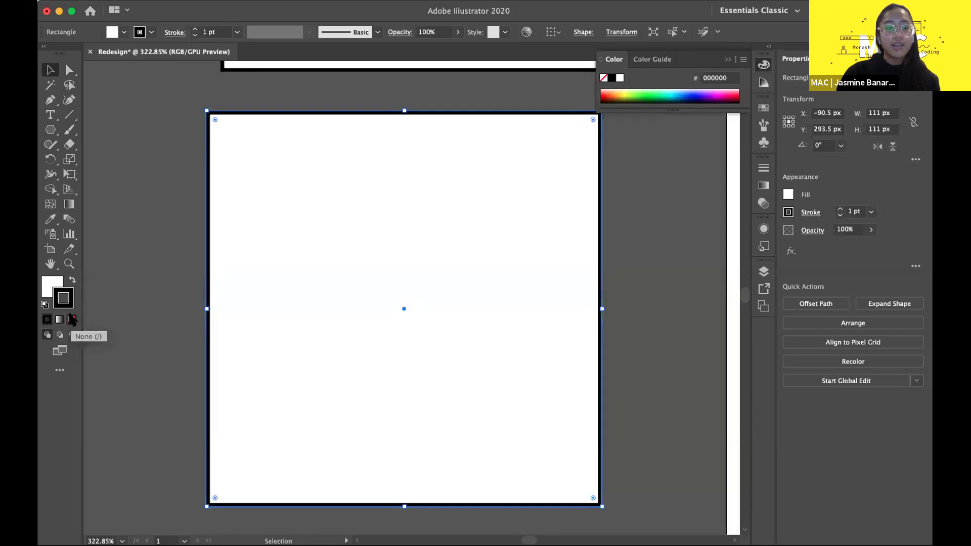
- Set the lowest square's stroke to None so its black outline disappears
{"action": "left_click", "coordinate": [67, 321]}
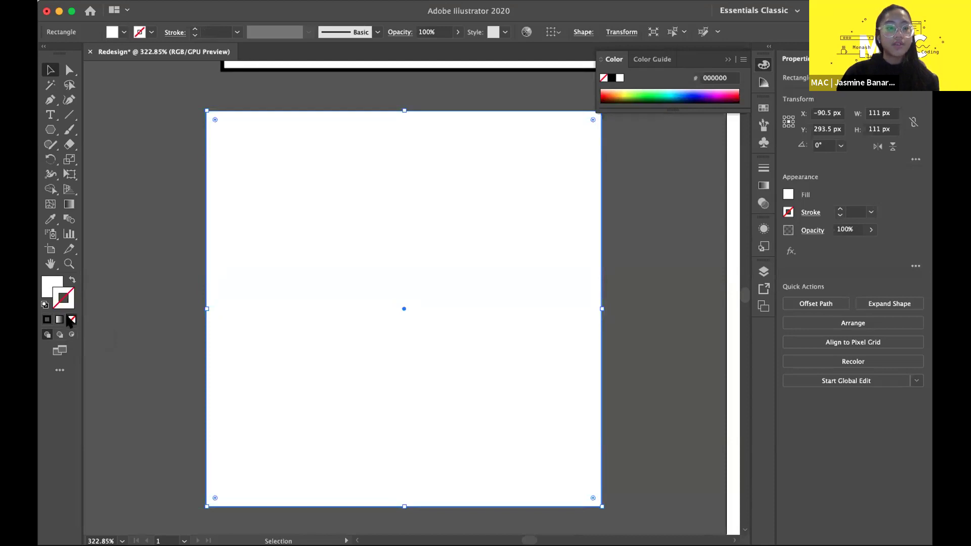
{"action": "left_click", "coordinate": [178, 221]}
{"action": "left_click", "coordinate": [307, 230]}
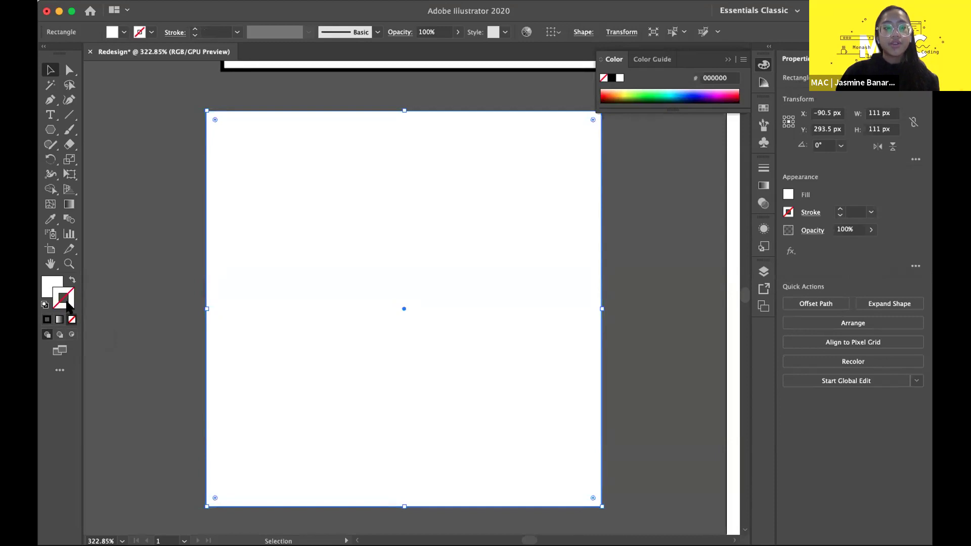
{"action": "left_click", "coordinate": [103, 295]}
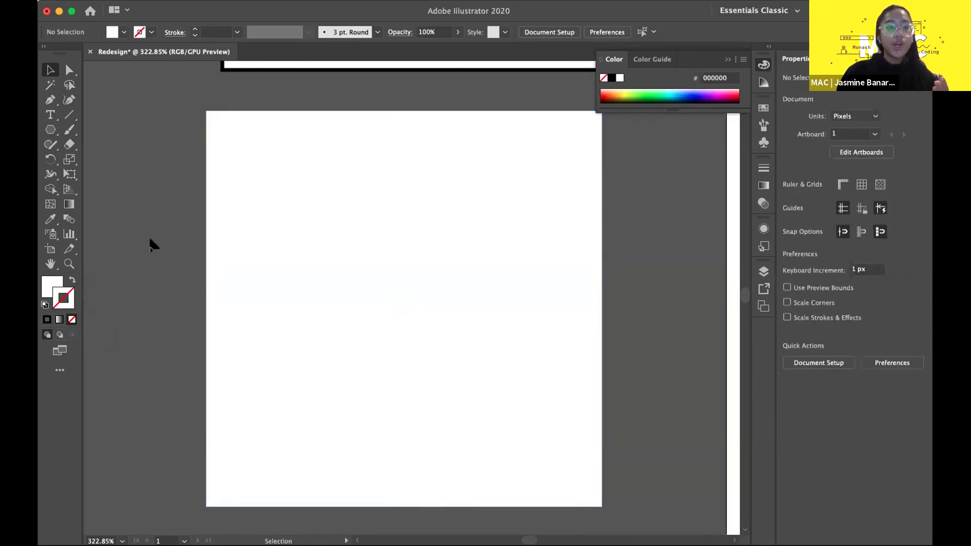
- Make fill active, confirm it stays white, and reselect the white square
{"action": "left_click", "coordinate": [45, 279]}
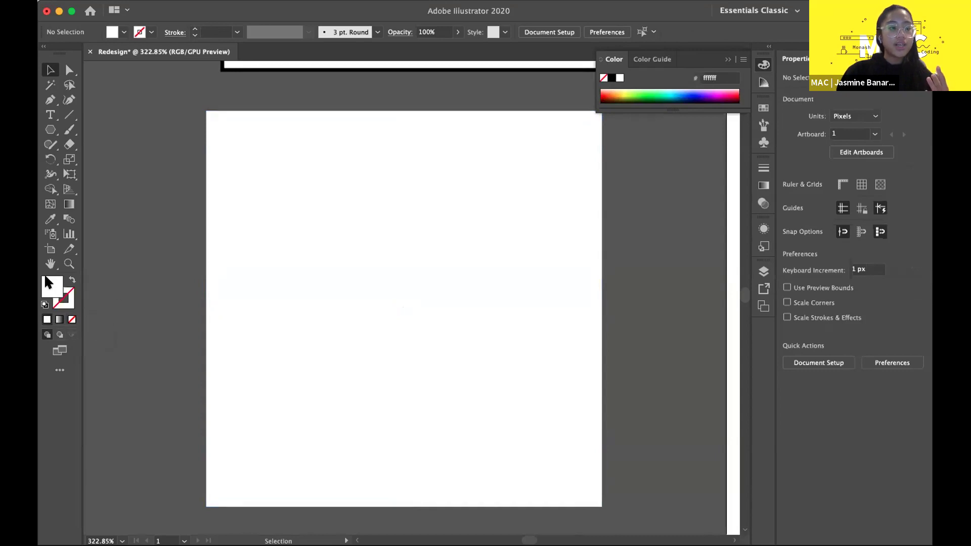
{"action": "double_click", "coordinate": [48, 283]}
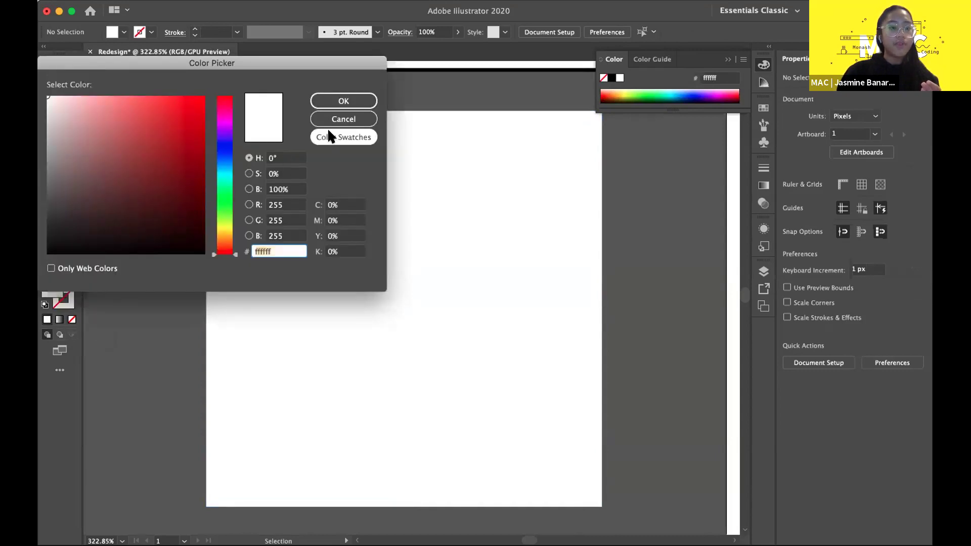
{"action": "left_click", "coordinate": [325, 121]}
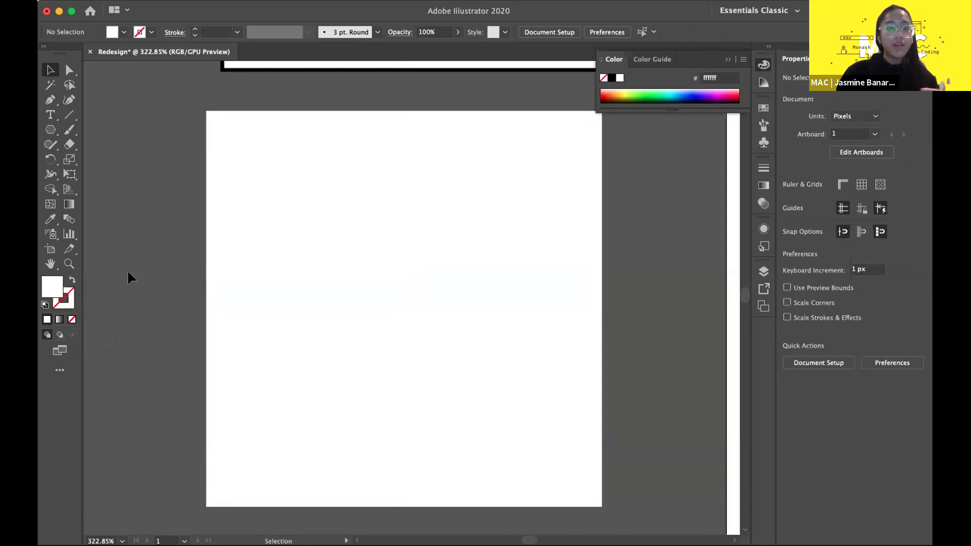
{"action": "left_click", "coordinate": [232, 238]}
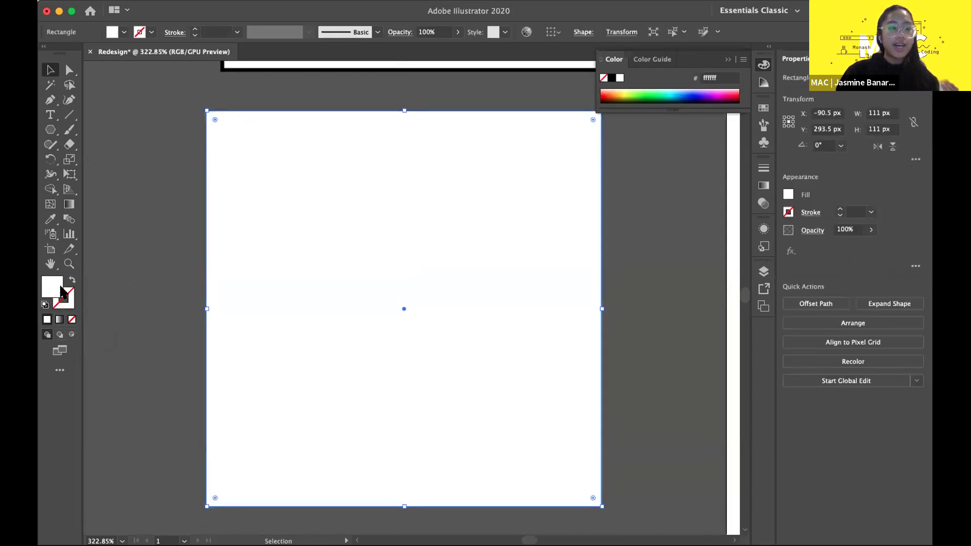
- Fill the lowest square with light salmon fca870 after trying reds, oranges and rust shades
{"action": "double_click", "coordinate": [54, 291]}
{"action": "left_click_drag", "start_coordinate": [166, 70], "coordinate": [418, 169]}
{"action": "mouse_move", "coordinate": [359, 263]}
{"action": "left_mouse_down"}
{"action": "mouse_move", "coordinate": [316, 249]}
{"action": "mouse_move", "coordinate": [413, 326]}
{"action": "mouse_move", "coordinate": [401, 249]}
{"action": "mouse_move", "coordinate": [388, 294]}
{"action": "mouse_move", "coordinate": [355, 256]}
{"action": "left_mouse_up"}
{"action": "mouse_move", "coordinate": [461, 350]}
{"action": "left_mouse_down"}
{"action": "mouse_move", "coordinate": [452, 218]}
{"action": "mouse_move", "coordinate": [455, 340]}
{"action": "left_mouse_up"}
{"action": "left_click", "coordinate": [389, 200]}
{"action": "left_click", "coordinate": [286, 212]}
{"action": "left_click", "coordinate": [397, 266]}
{"action": "left_click", "coordinate": [351, 217]}
{"action": "left_click", "coordinate": [306, 219]}
{"action": "left_click", "coordinate": [418, 305]}
{"action": "left_click", "coordinate": [372, 207]}
{"action": "left_click", "coordinate": [416, 240]}
{"action": "left_click", "coordinate": [393, 217]}
{"action": "left_click", "coordinate": [381, 219]}
{"action": "left_click", "coordinate": [341, 198]}
{"action": "left_click", "coordinate": [362, 190]}
{"action": "key", "text": "Return"}
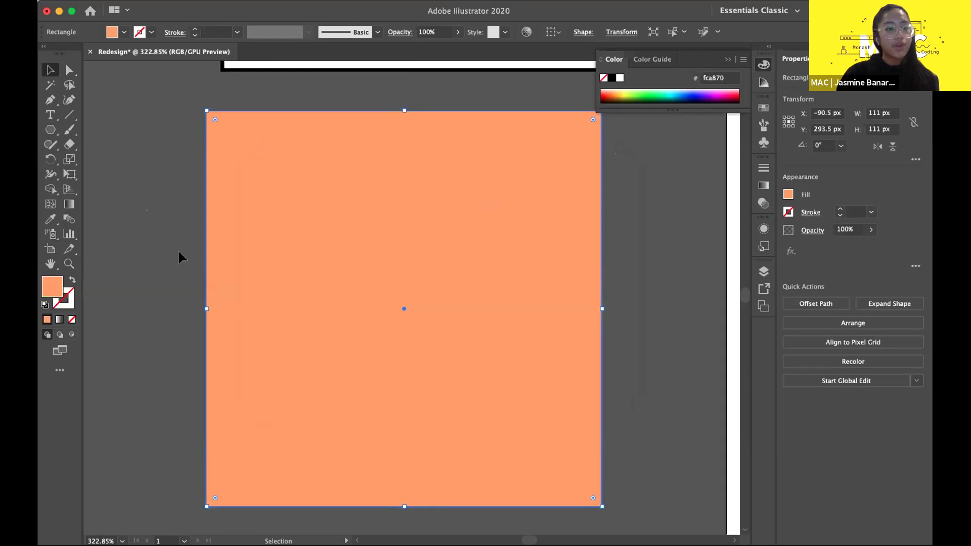
{"action": "left_click", "coordinate": [177, 250]}
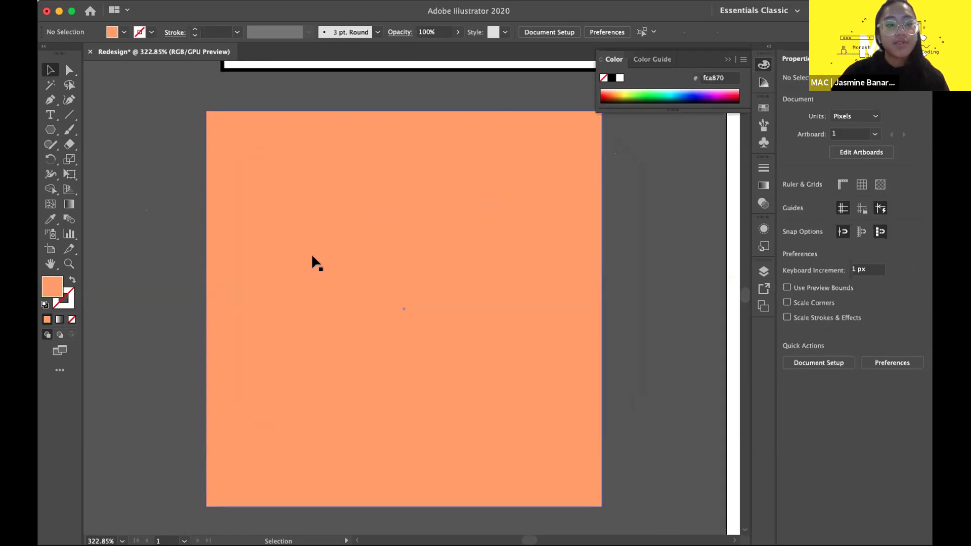
- Collapse the Color panel and zoom out to show the full artboard and side squares
{"action": "scroll", "coordinate": [348, 293], "scroll_direction": "down", "scroll_amount": 2}
{"action": "scroll", "coordinate": [372, 234], "scroll_direction": "down", "scroll_amount": 1}
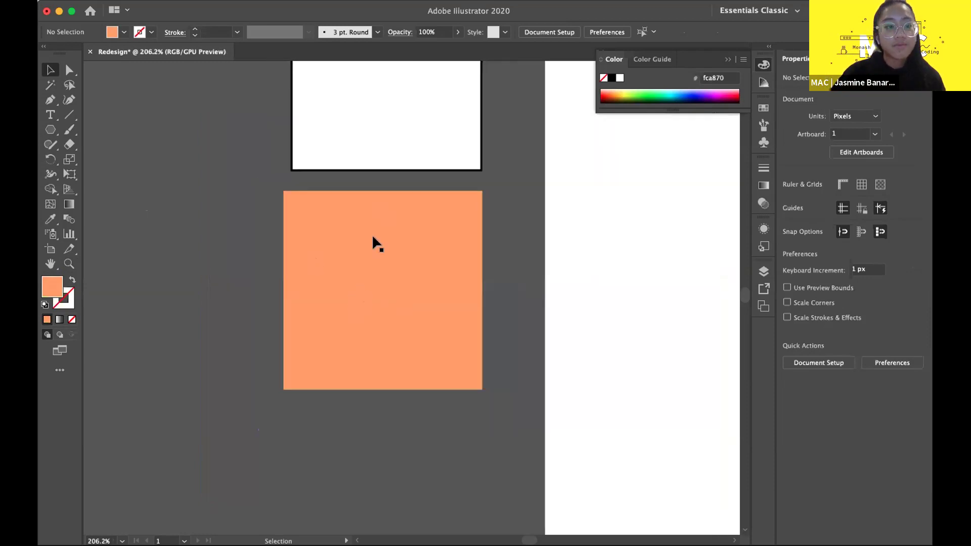
{"action": "scroll", "coordinate": [371, 234], "scroll_direction": "up", "scroll_amount": 3}
{"action": "scroll", "coordinate": [188, 218], "scroll_direction": "down", "scroll_amount": 5}
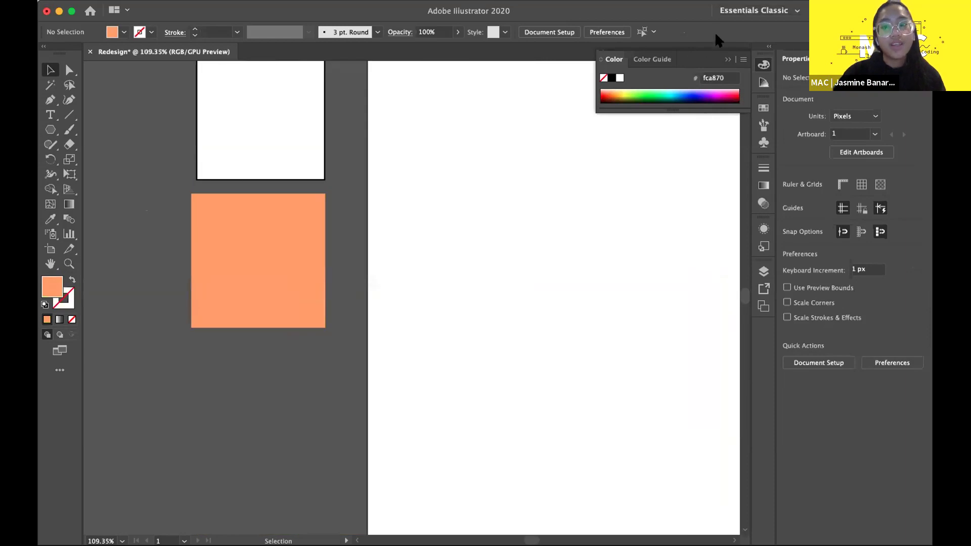
{"action": "left_click", "coordinate": [728, 59]}
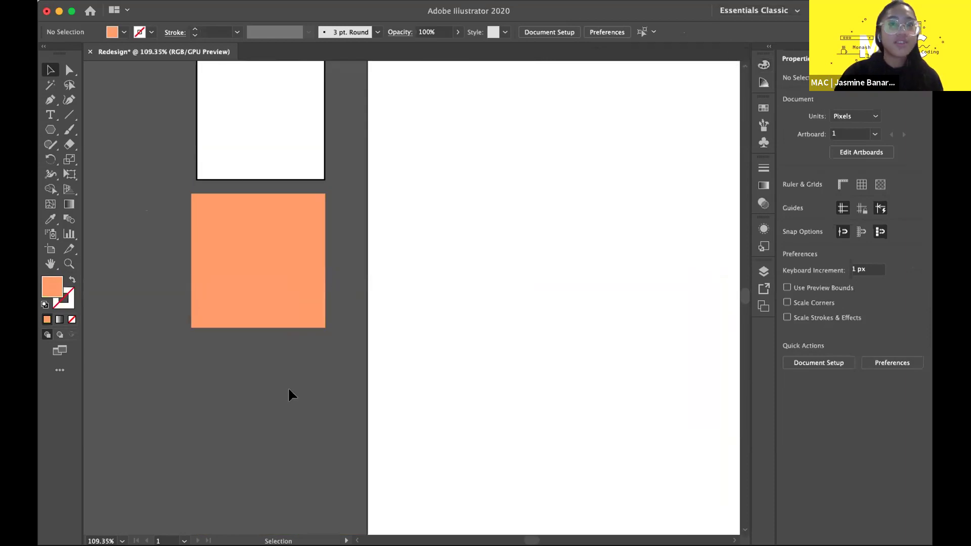
{"action": "scroll", "coordinate": [287, 386], "scroll_direction": "down", "scroll_amount": 2}
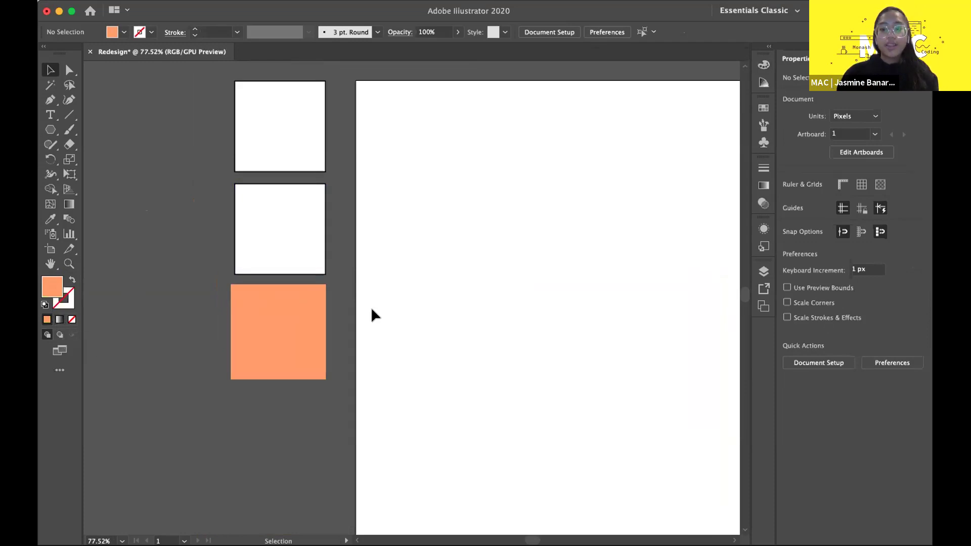
{"action": "scroll", "coordinate": [371, 313], "scroll_direction": "down", "scroll_amount": 4}
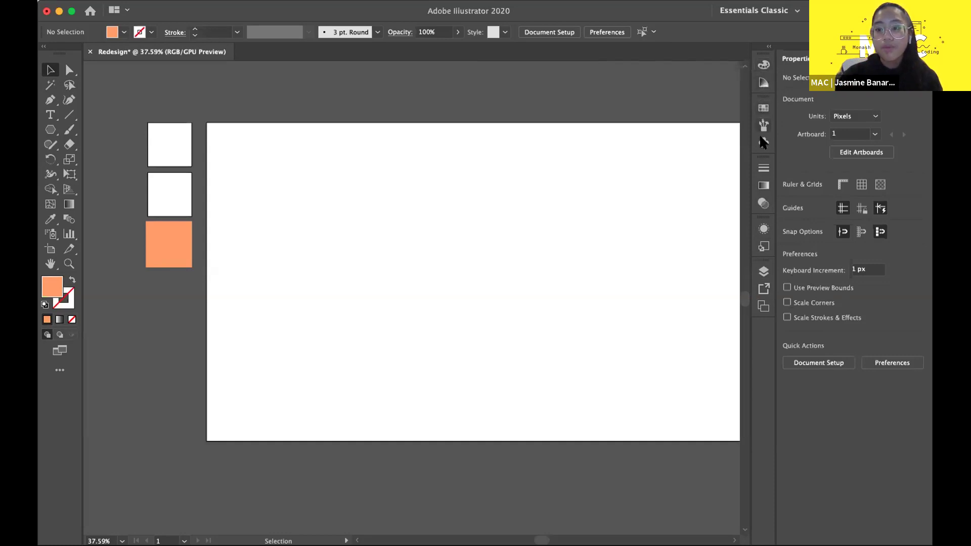
{"action": "left_click", "coordinate": [761, 203]}
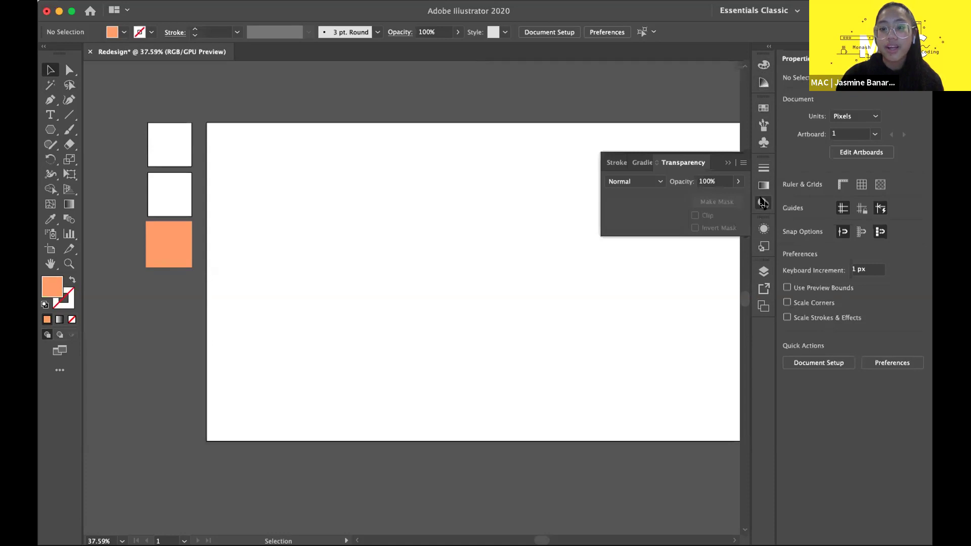
{"action": "left_click", "coordinate": [168, 245]}
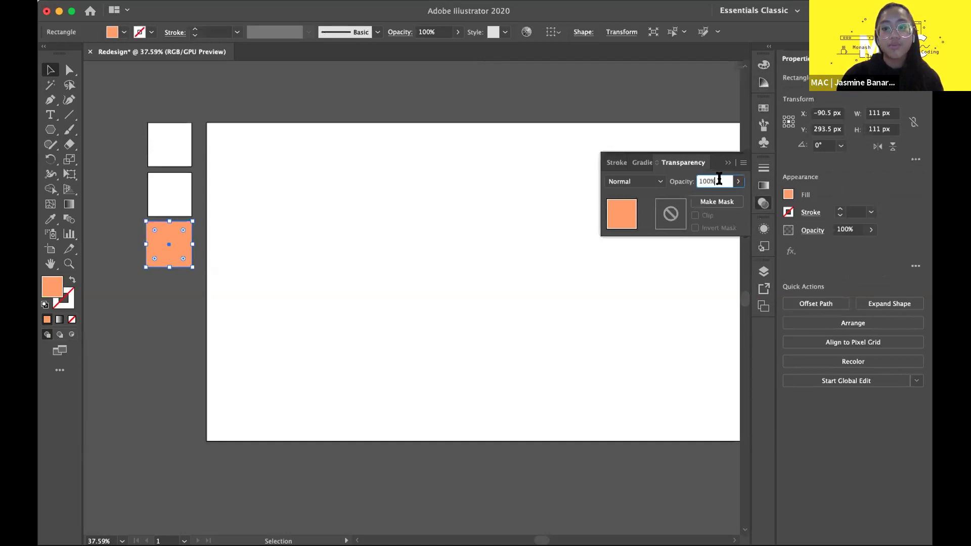
{"action": "type", "text": "20"}
{"action": "key", "text": "Return"}
{"action": "left_click", "coordinate": [278, 292]}
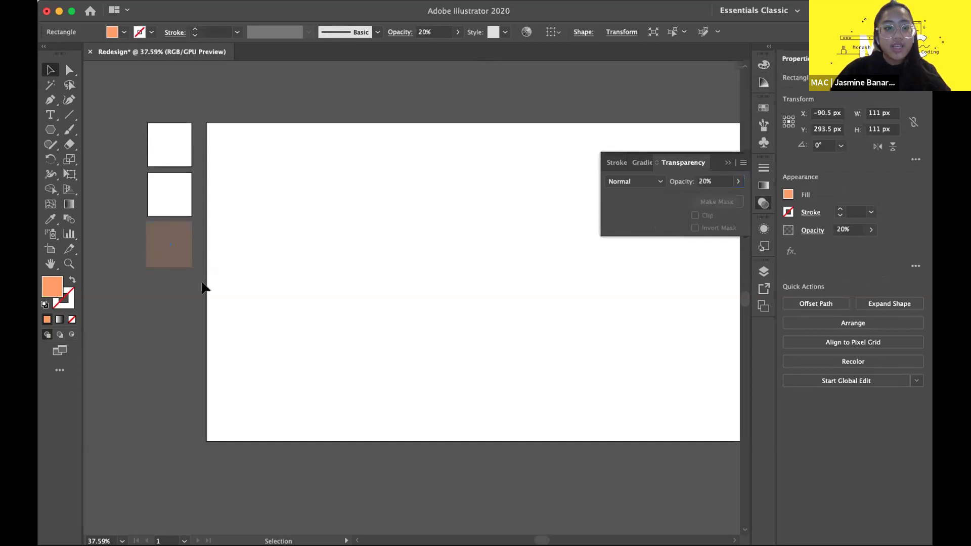
{"action": "scroll", "coordinate": [110, 272], "scroll_direction": "up", "scroll_amount": 2}
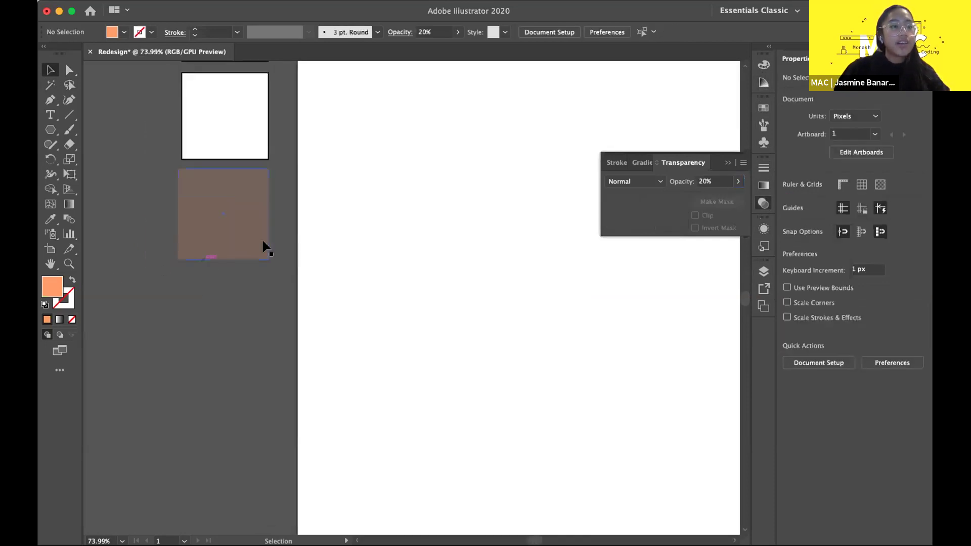
{"action": "scroll", "coordinate": [315, 229], "scroll_direction": "up", "scroll_amount": 2}
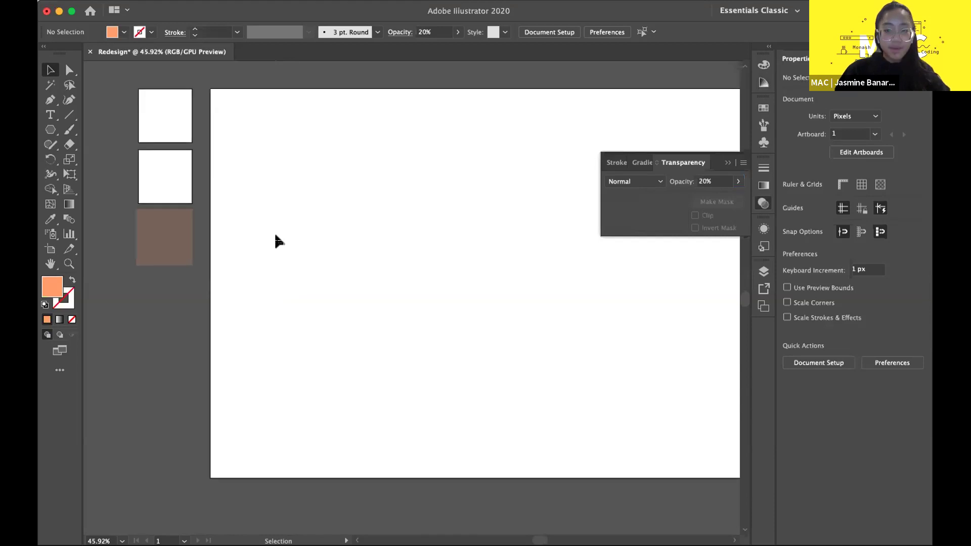
{"action": "left_click", "coordinate": [168, 228]}
{"action": "left_click", "coordinate": [705, 181]}
{"action": "type", "text": "100"}
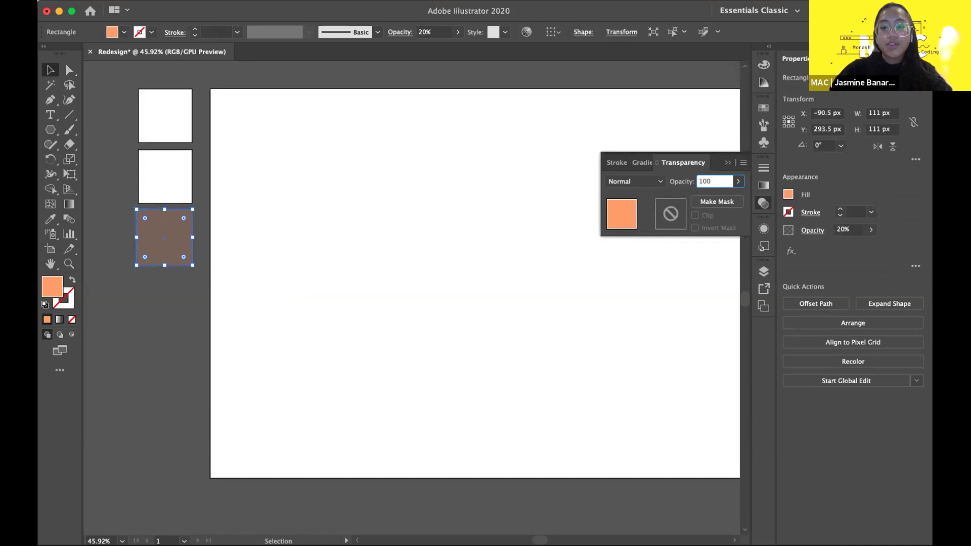
{"action": "key", "text": "Return"}
{"action": "left_click", "coordinate": [587, 326]}
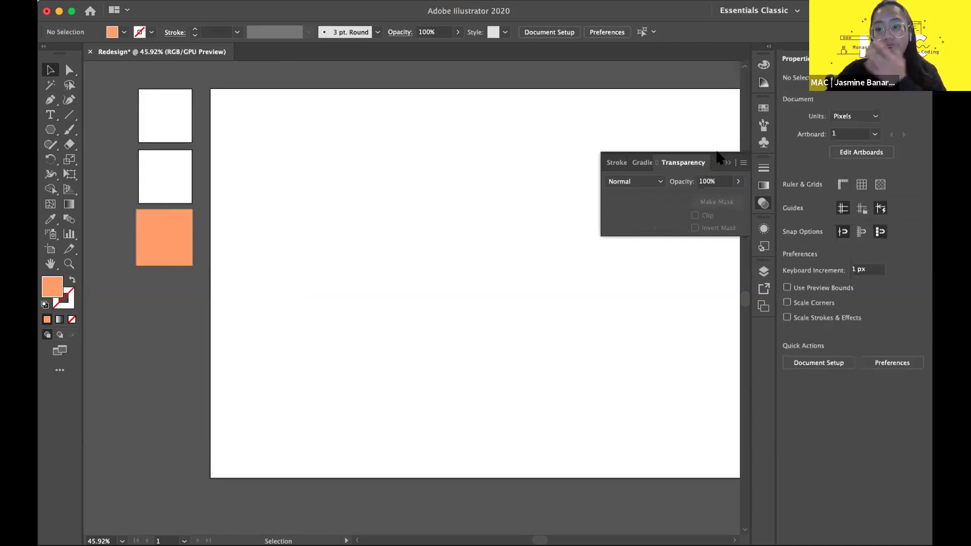
{"action": "left_click", "coordinate": [763, 202]}
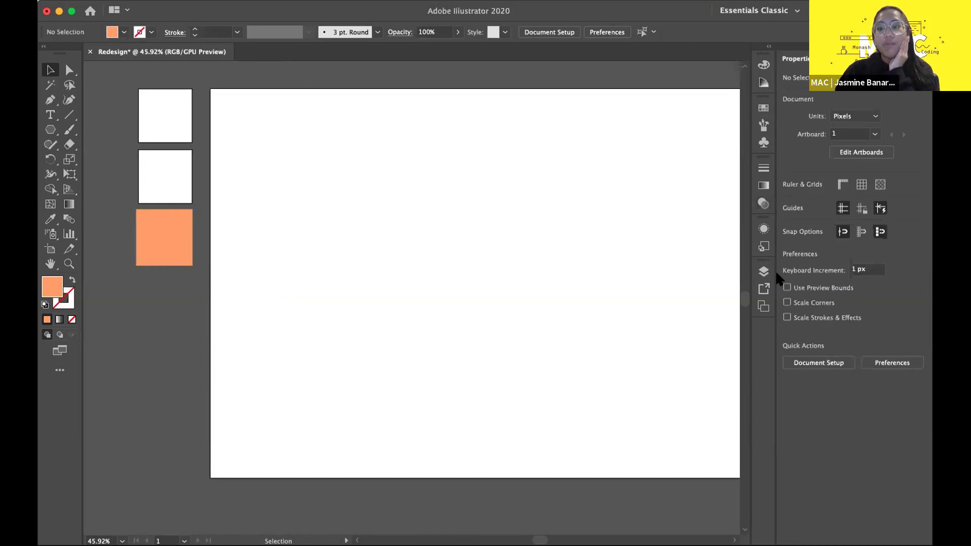
- Add a test artboard in the Artboards panel and delete it again
{"action": "left_click", "coordinate": [761, 306]}
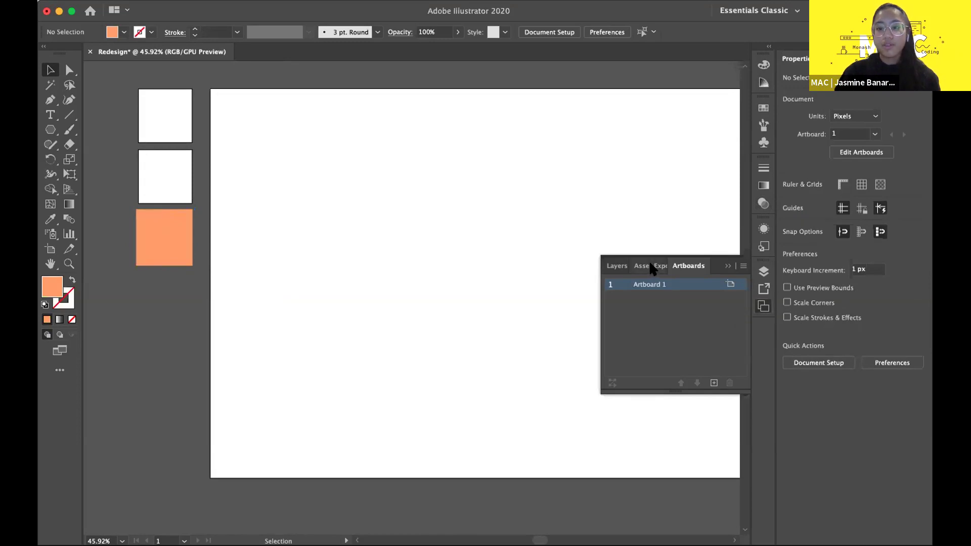
{"action": "scroll", "coordinate": [429, 213], "scroll_direction": "down", "scroll_amount": 5}
{"action": "scroll", "coordinate": [429, 214], "scroll_direction": "right", "scroll_amount": 3}
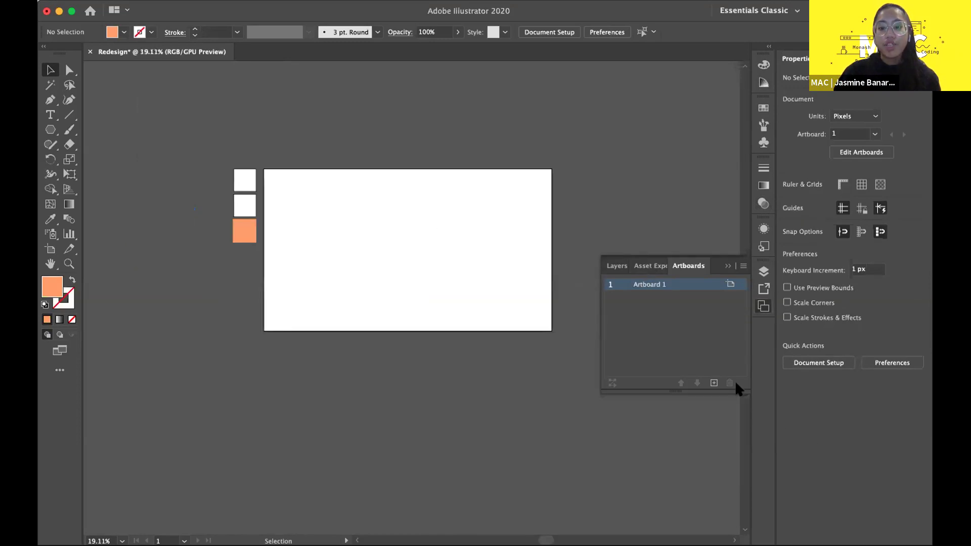
{"action": "left_click", "coordinate": [713, 383]}
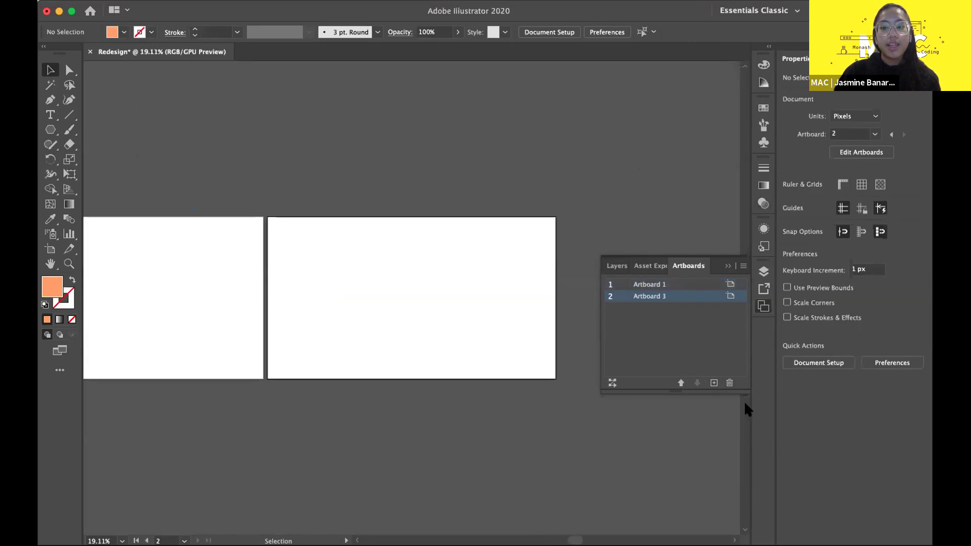
{"action": "left_click", "coordinate": [728, 383]}
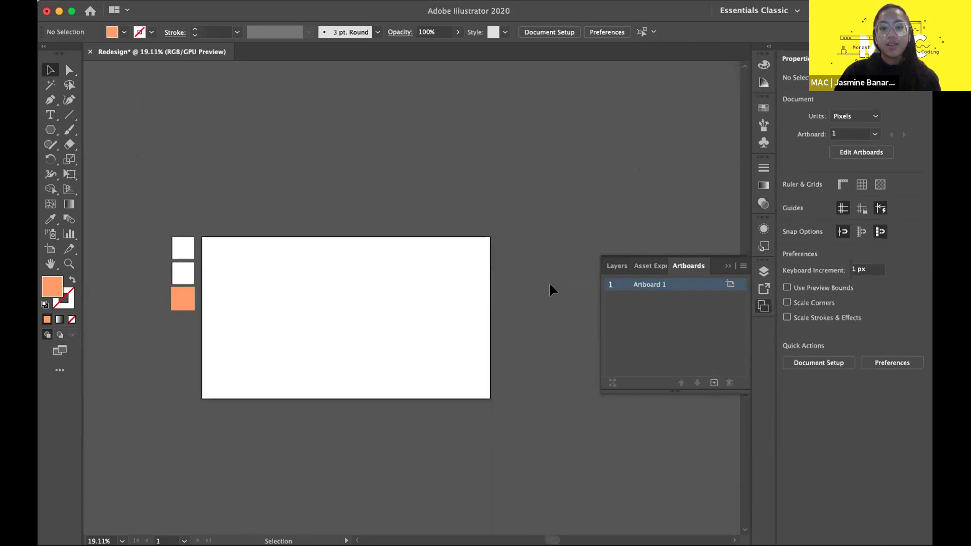
- Add a trial Layer 2 and another test artboard, then delete both
{"action": "left_click", "coordinate": [614, 265]}
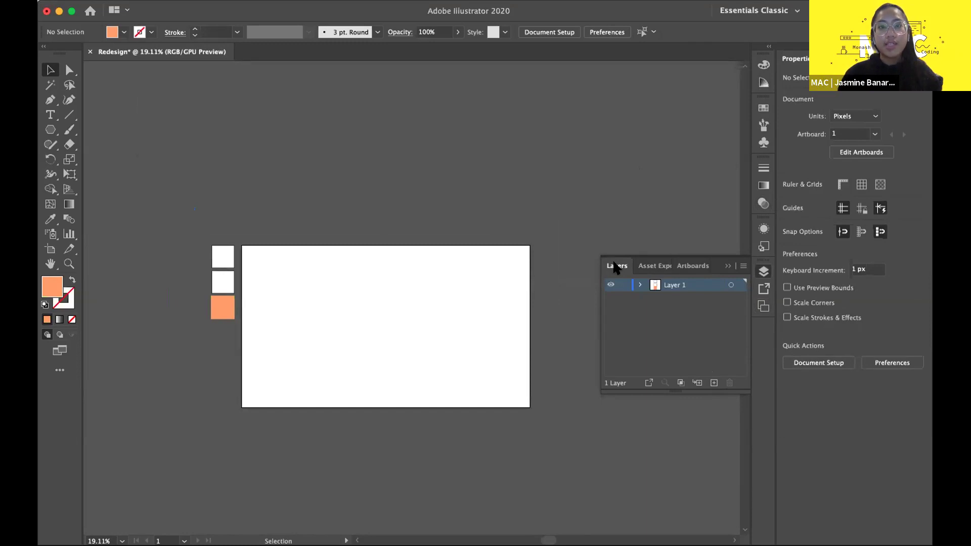
{"action": "left_click", "coordinate": [713, 383]}
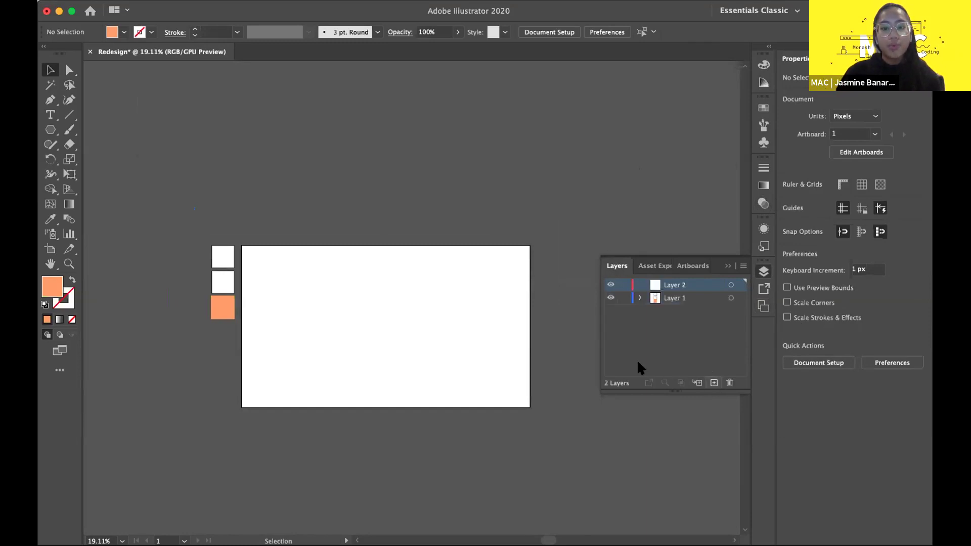
{"action": "left_click", "coordinate": [691, 265]}
{"action": "left_click", "coordinate": [713, 382]}
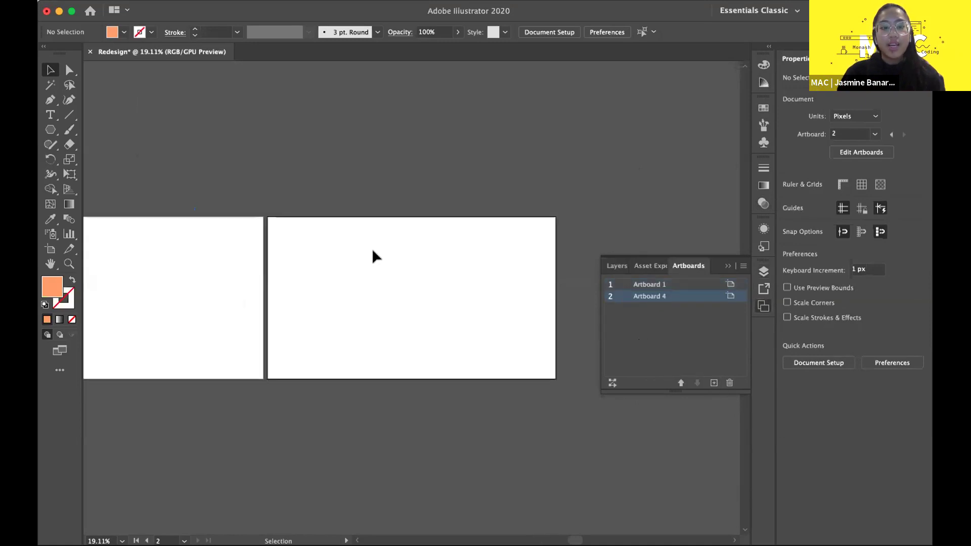
{"action": "left_click", "coordinate": [730, 383]}
{"action": "left_click", "coordinate": [614, 266]}
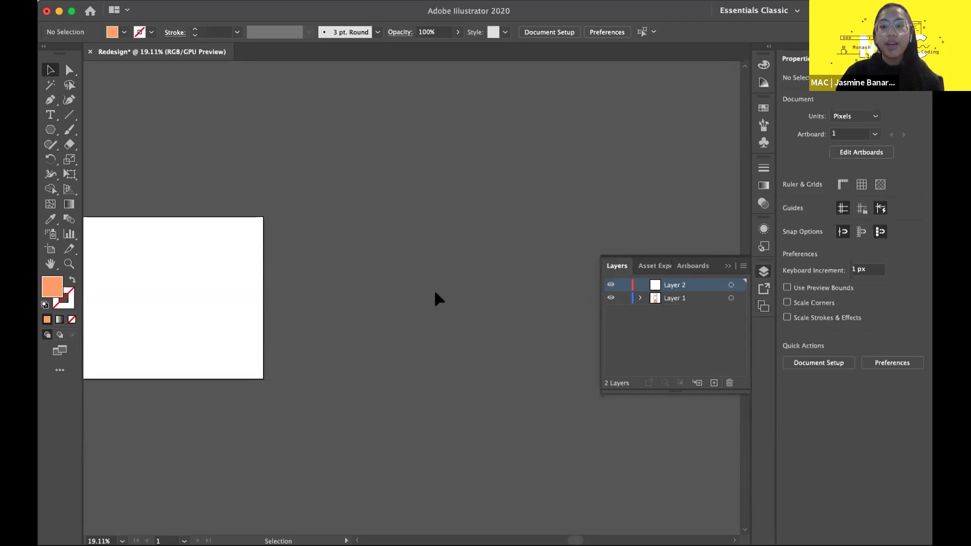
{"action": "scroll", "coordinate": [433, 289], "scroll_direction": "left", "scroll_amount": 10}
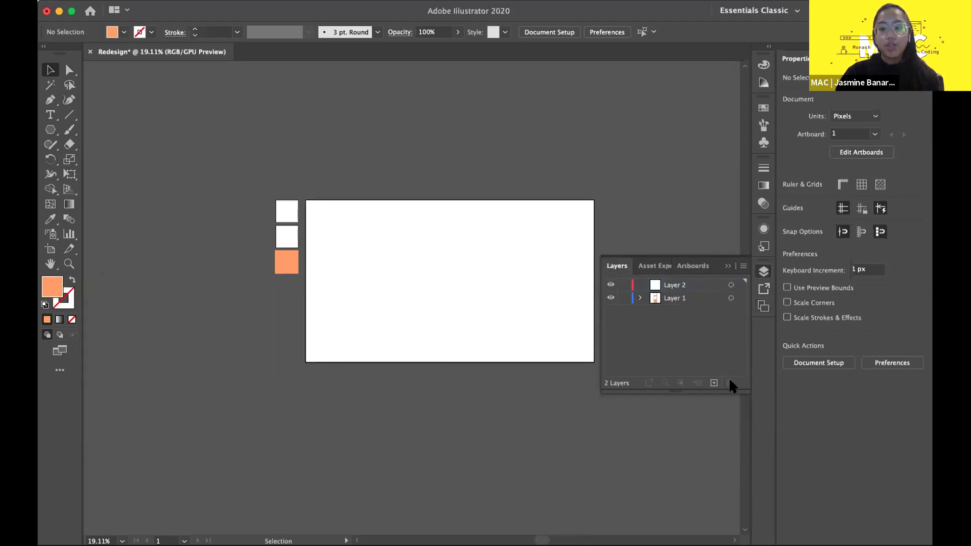
{"action": "left_click", "coordinate": [730, 383]}
- Expand Layer 1 in the Layers panel and target each of its three rectangles
{"action": "scroll", "coordinate": [336, 247], "scroll_direction": "up", "scroll_amount": 2}
{"action": "scroll", "coordinate": [336, 251], "scroll_direction": "right", "scroll_amount": 2}
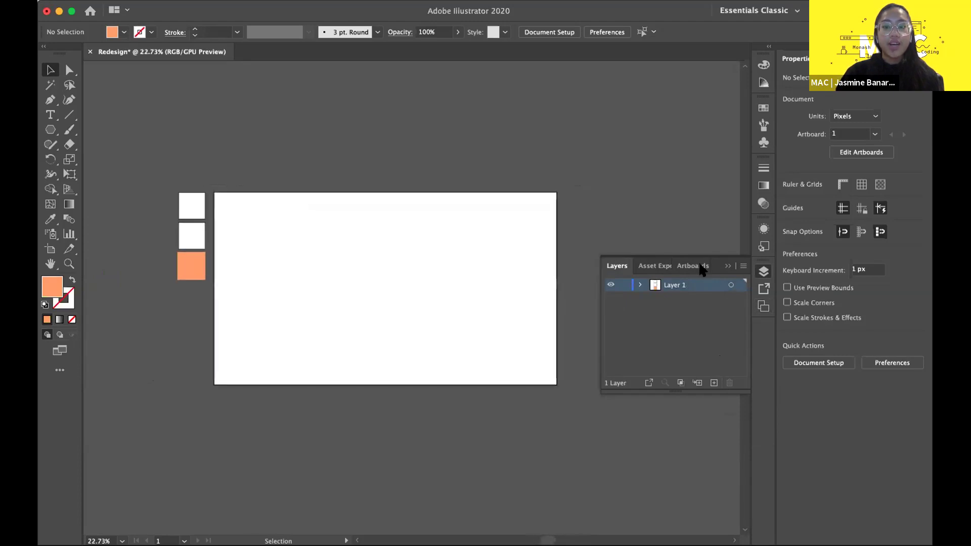
{"action": "left_click", "coordinate": [726, 264]}
{"action": "left_click", "coordinate": [764, 272]}
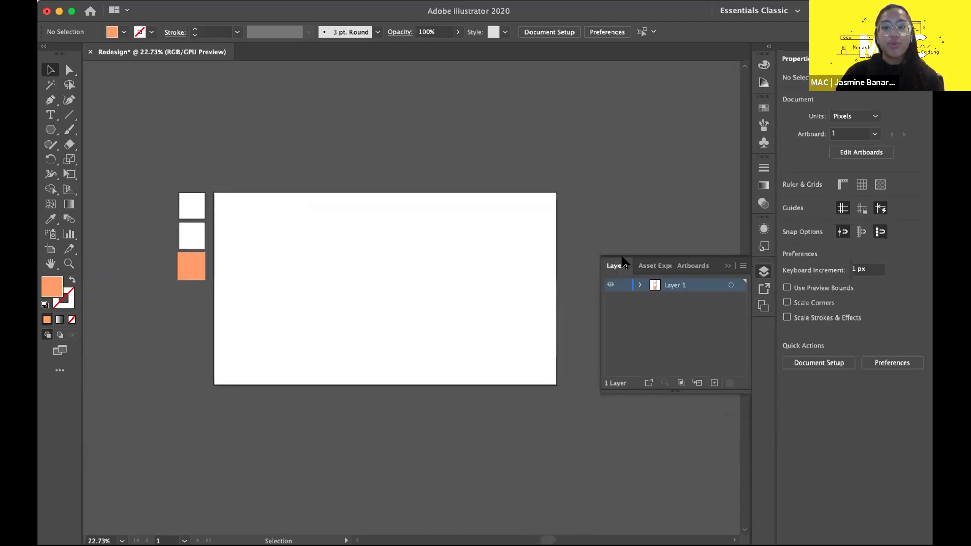
{"action": "left_click", "coordinate": [639, 285]}
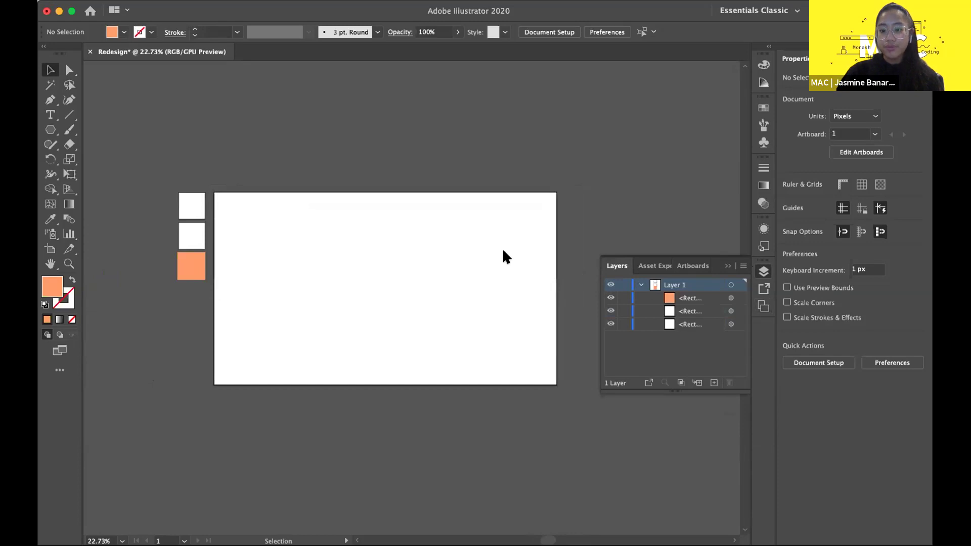
{"action": "left_click", "coordinate": [690, 311]}
{"action": "left_click", "coordinate": [693, 323]}
{"action": "left_click", "coordinate": [690, 298]}
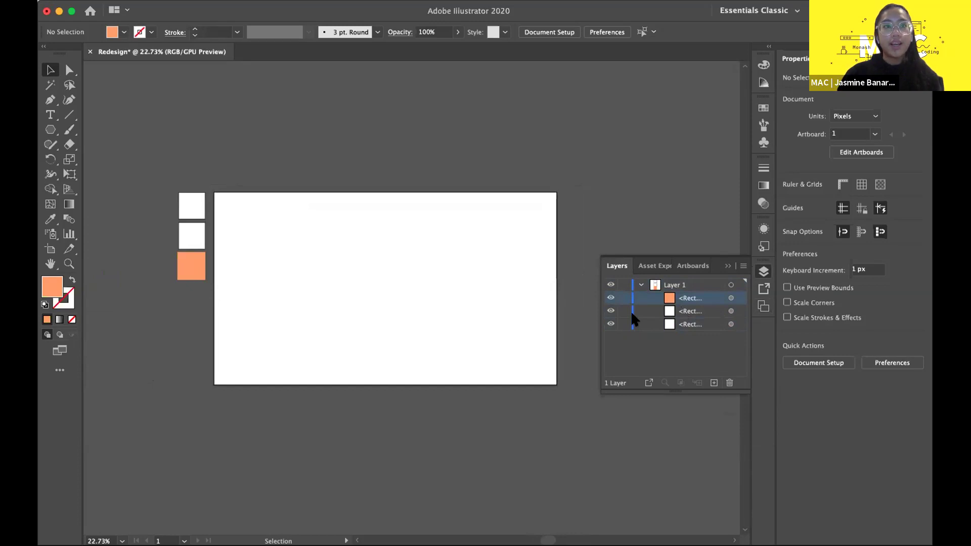
- Draw a 460 px circle with the Ellipse tool and fill it bright pink
{"action": "left_click", "coordinate": [50, 129]}
{"action": "left_click", "coordinate": [84, 160]}
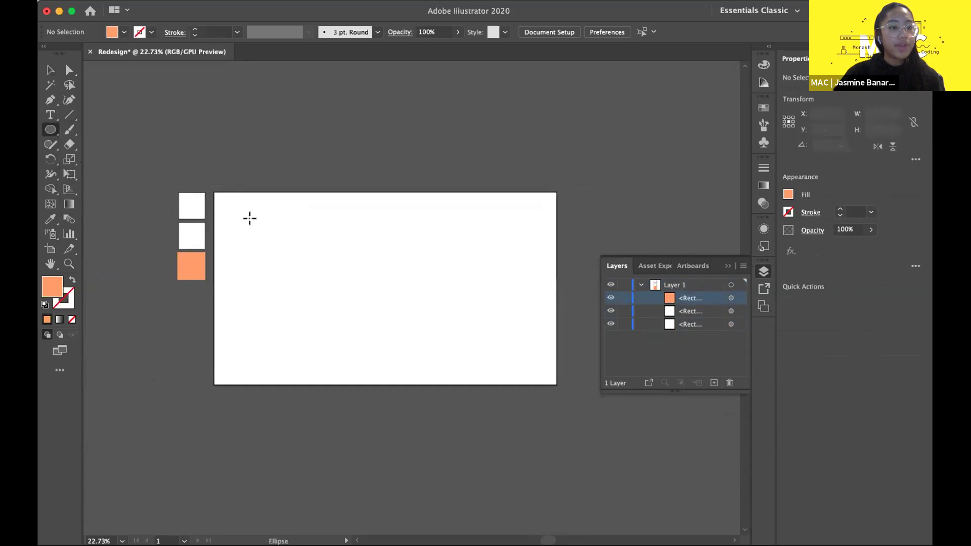
{"action": "left_click_drag", "start_coordinate": [281, 235], "coordinate": [341, 197]}
{"action": "key", "text": "ctrl+z"}
{"action": "left_click_drag", "start_coordinate": [450, 293], "coordinate": [335, 179]}
{"action": "double_click", "coordinate": [56, 290]}
{"action": "left_click", "coordinate": [402, 250]}
{"action": "left_click_drag", "start_coordinate": [459, 193], "coordinate": [454, 203]}
{"action": "left_click", "coordinate": [424, 210]}
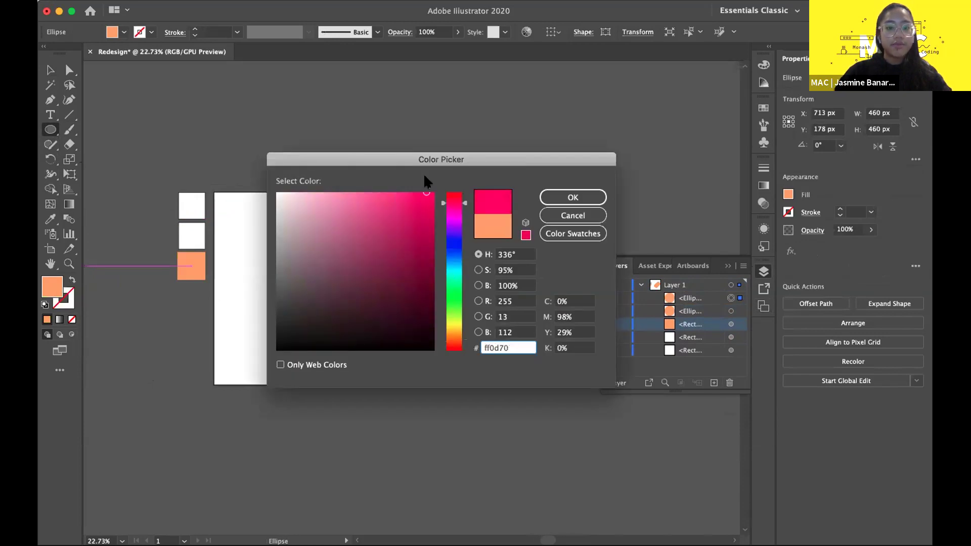
{"action": "left_click", "coordinate": [573, 197]}
- Draw a second circle lower right and fill it green
{"action": "left_click_drag", "start_coordinate": [358, 245], "coordinate": [457, 344]}
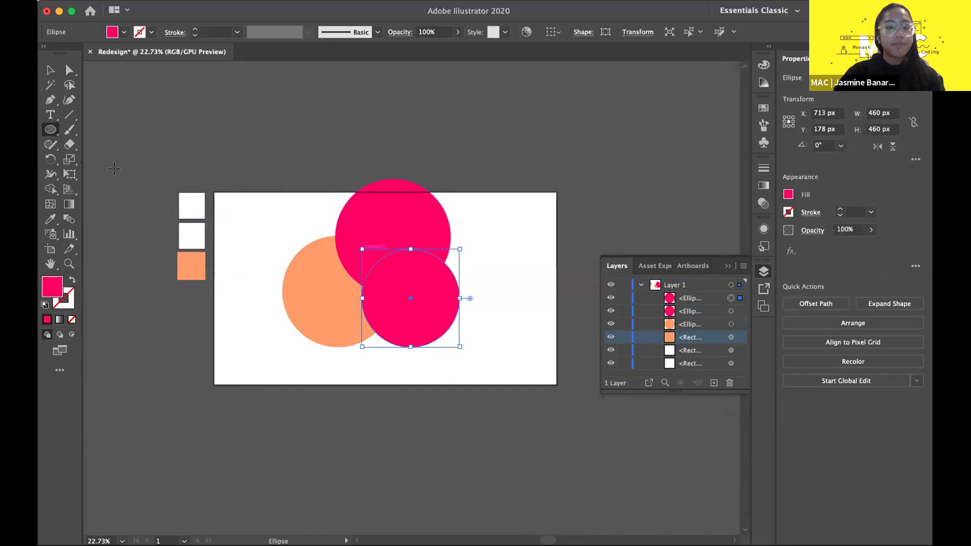
{"action": "double_click", "coordinate": [53, 289]}
{"action": "left_click", "coordinate": [456, 292]}
{"action": "left_click", "coordinate": [412, 231]}
{"action": "left_click", "coordinate": [572, 197]}
- Move the pink circle down-left and nudge the green circle left so they overlap
{"action": "left_click", "coordinate": [51, 71]}
{"action": "left_click", "coordinate": [399, 117]}
{"action": "left_click_drag", "start_coordinate": [384, 259], "coordinate": [348, 292]}
{"action": "left_click_drag", "start_coordinate": [409, 289], "coordinate": [383, 285]}
{"action": "left_click", "coordinate": [472, 224]}
{"action": "scroll", "coordinate": [398, 294], "scroll_direction": "up", "scroll_amount": 5}
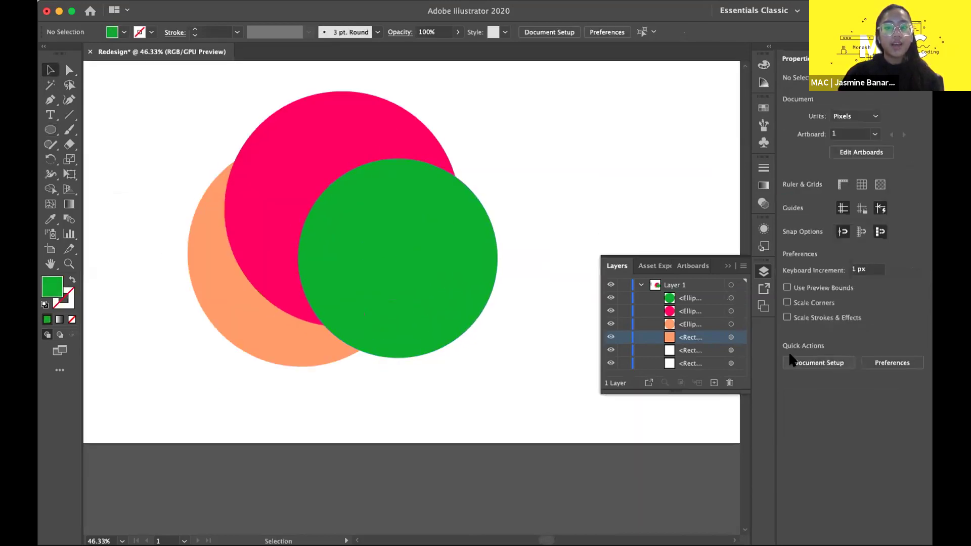
{"action": "left_click", "coordinate": [689, 293]}
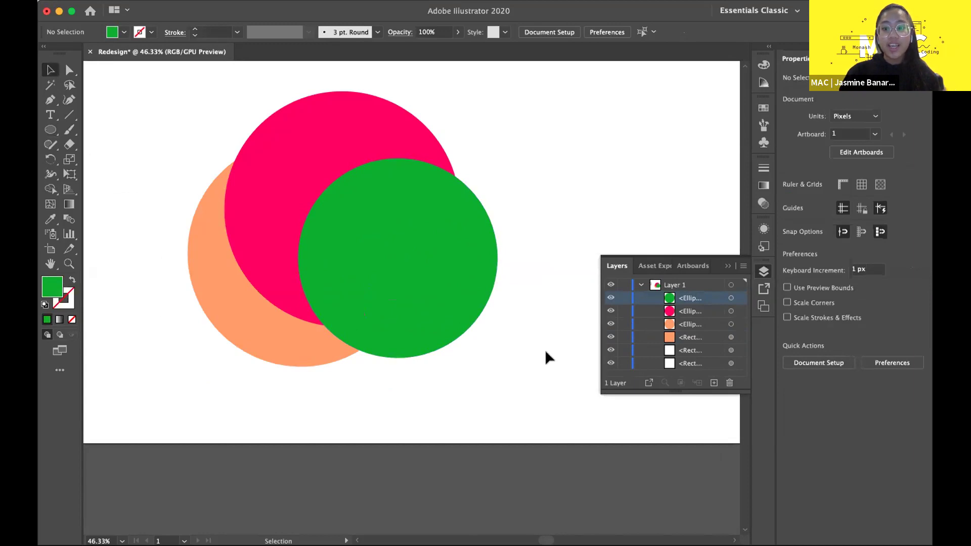
- Reposition the orange circle slightly left, to the lower left among the pink and green circles
{"action": "scroll", "coordinate": [522, 347], "scroll_direction": "down", "scroll_amount": 3}
{"action": "scroll", "coordinate": [524, 341], "scroll_direction": "up", "scroll_amount": 2}
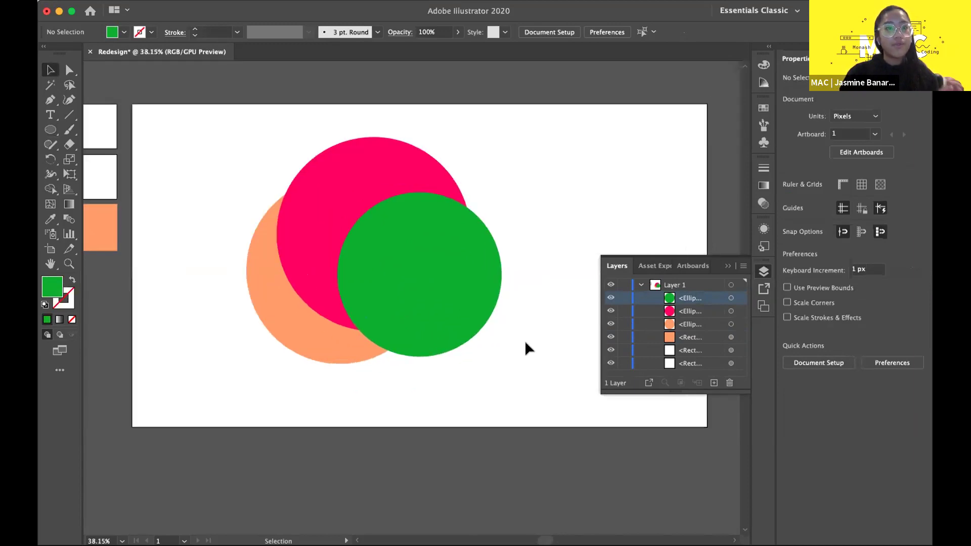
{"action": "left_click", "coordinate": [356, 275]}
{"action": "left_click", "coordinate": [297, 184]}
{"action": "left_click", "coordinate": [284, 323]}
{"action": "left_click", "coordinate": [407, 313]}
{"action": "left_click", "coordinate": [319, 205]}
{"action": "left_click", "coordinate": [271, 260]}
{"action": "left_click", "coordinate": [335, 460]}
{"action": "left_click", "coordinate": [267, 295]}
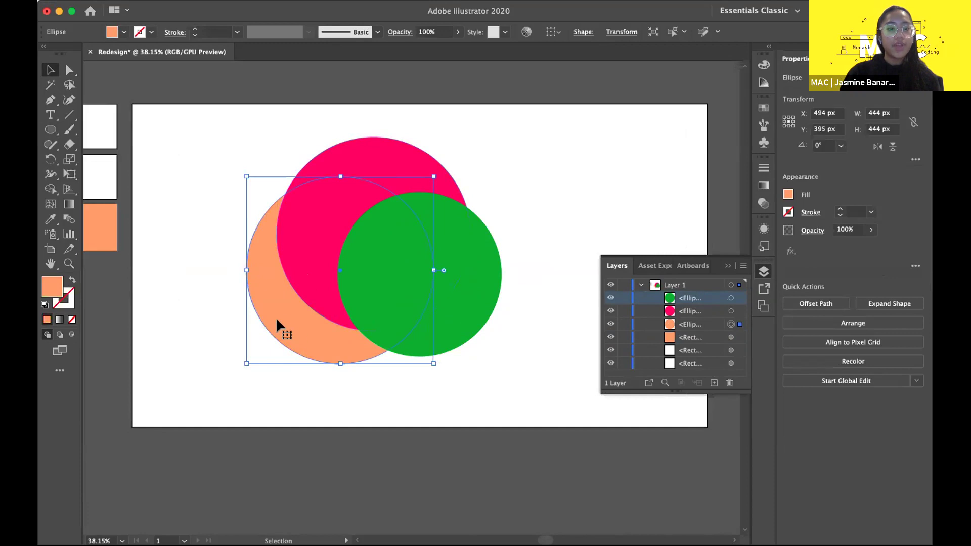
{"action": "left_click_drag", "start_coordinate": [342, 334], "coordinate": [384, 323]}
{"action": "left_click_drag", "start_coordinate": [521, 257], "coordinate": [450, 256]}
{"action": "left_click_drag", "start_coordinate": [331, 349], "coordinate": [263, 358]}
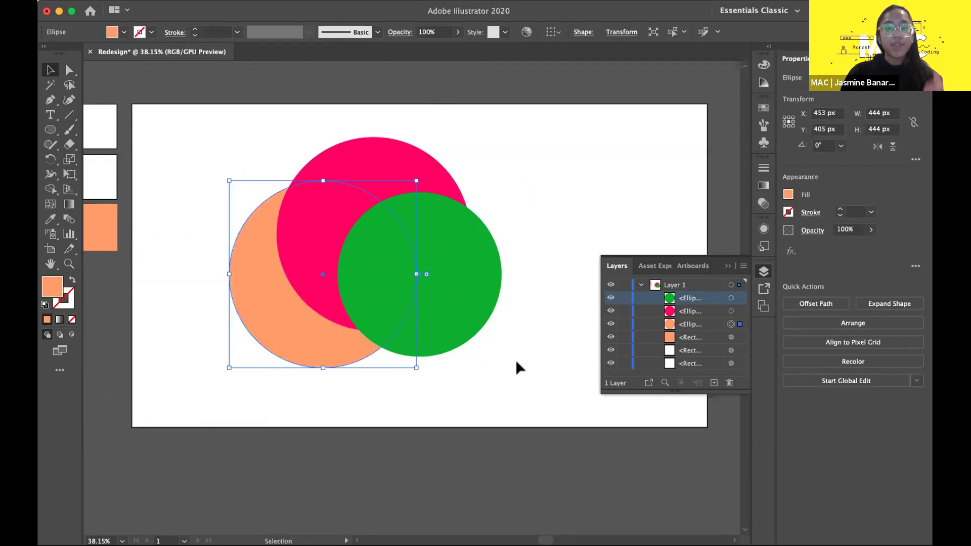
- Restack the orange circle above the pink and green circles in the Layers panel
{"action": "left_click", "coordinate": [692, 324]}
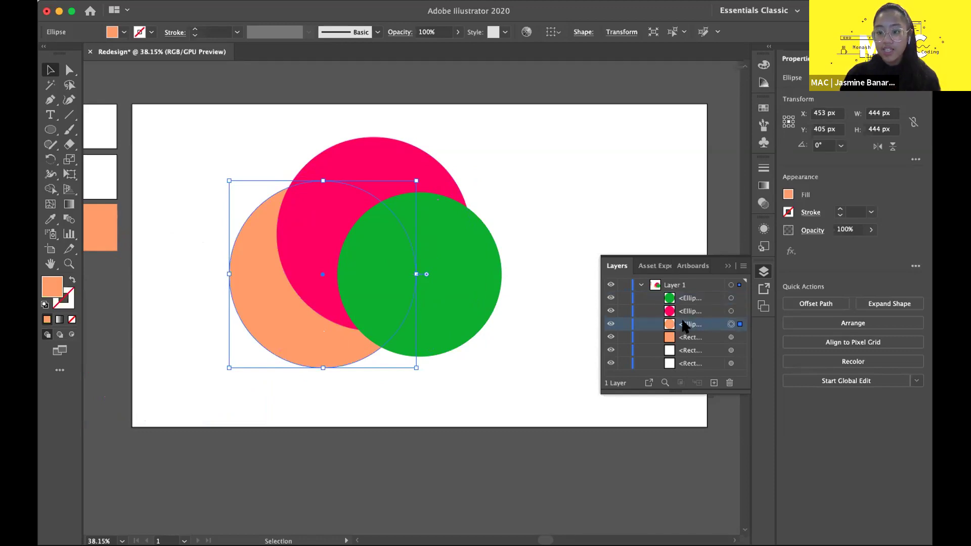
{"action": "left_click", "coordinate": [697, 318]}
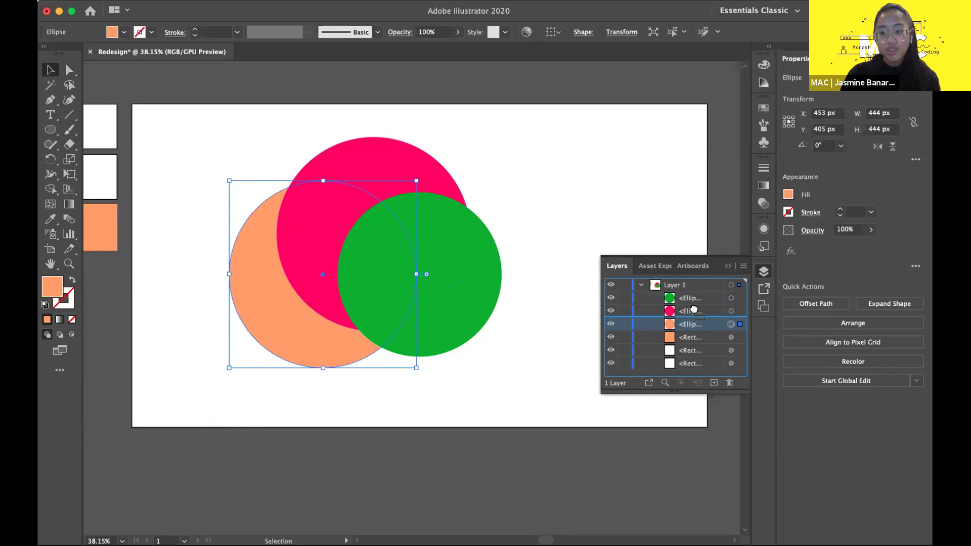
{"action": "left_click_drag", "start_coordinate": [695, 303], "coordinate": [695, 305]}
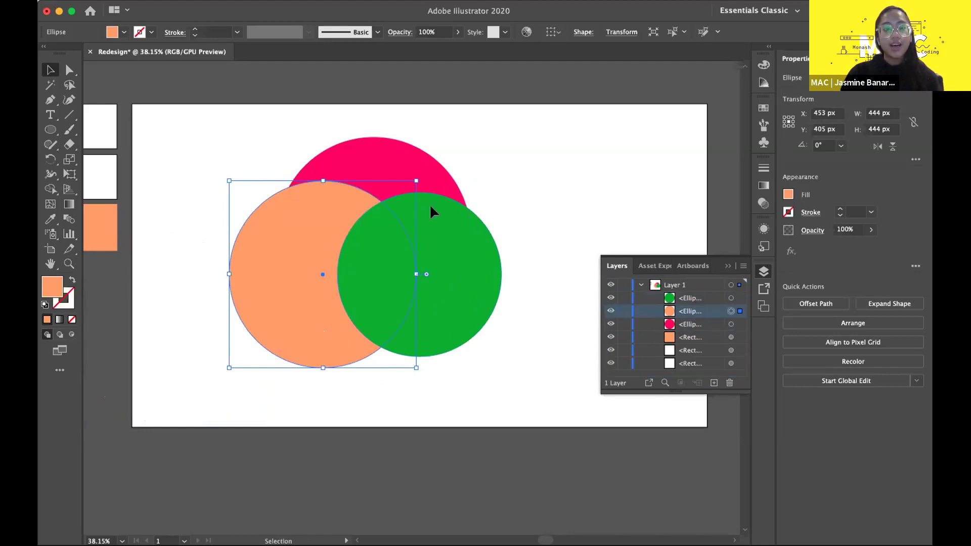
{"action": "key", "text": "super+shift+a"}
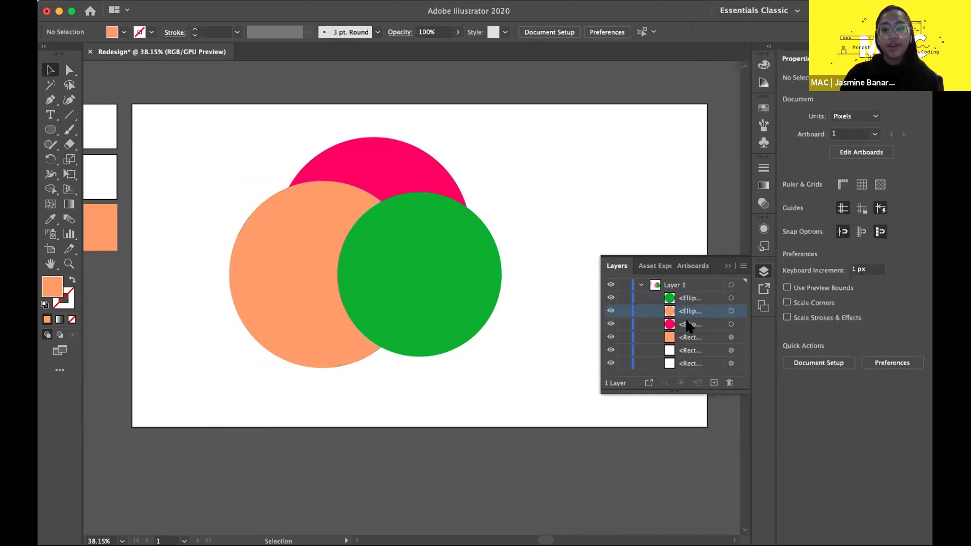
{"action": "left_click_drag", "start_coordinate": [691, 315], "coordinate": [683, 291]}
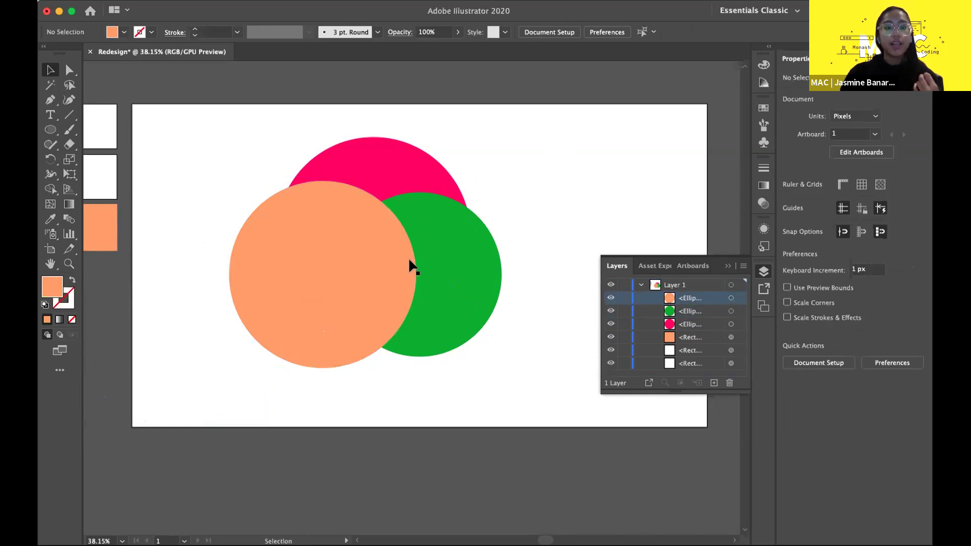
- Bring the orange circle to the front of the other circles
{"action": "left_click", "coordinate": [348, 269]}
{"action": "key", "text": "super+shift+bracketleft"}
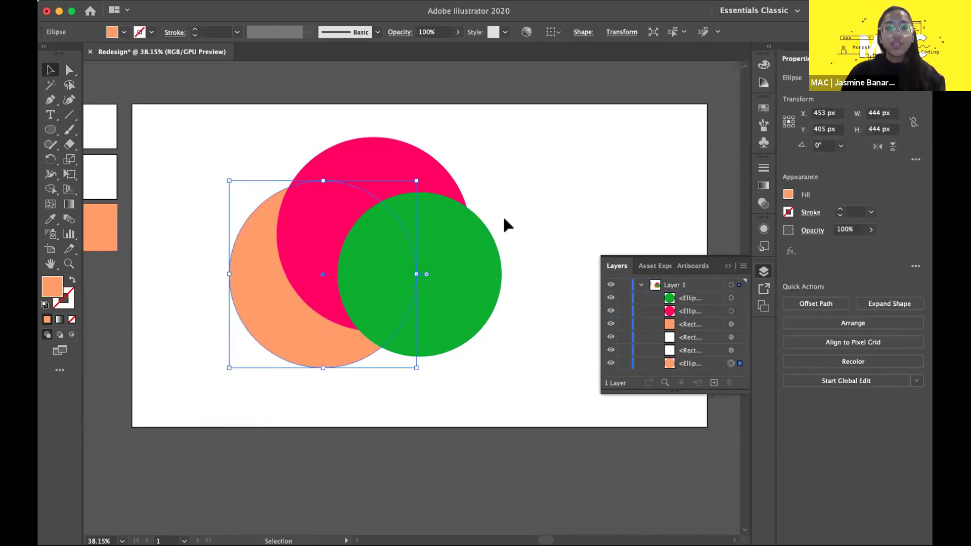
{"action": "left_click", "coordinate": [503, 219]}
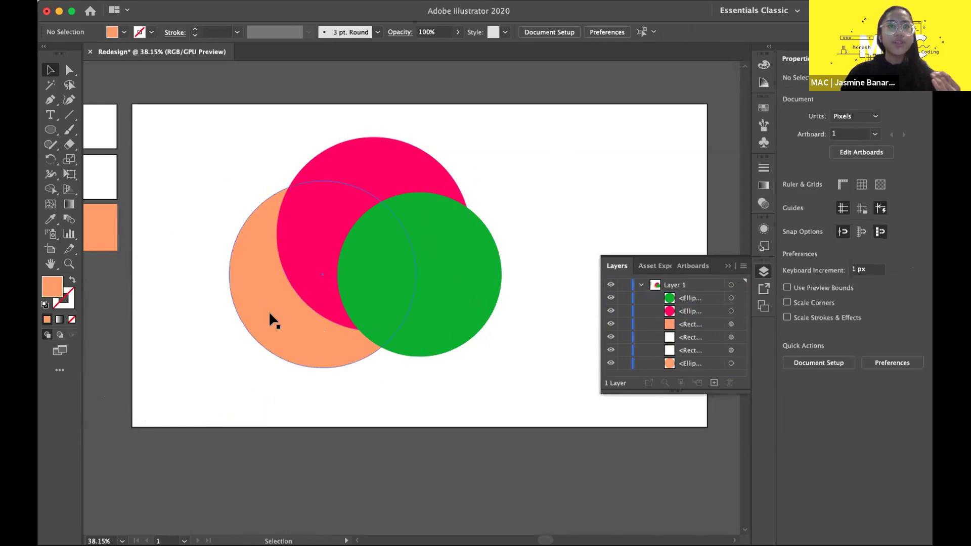
{"action": "left_click", "coordinate": [281, 312]}
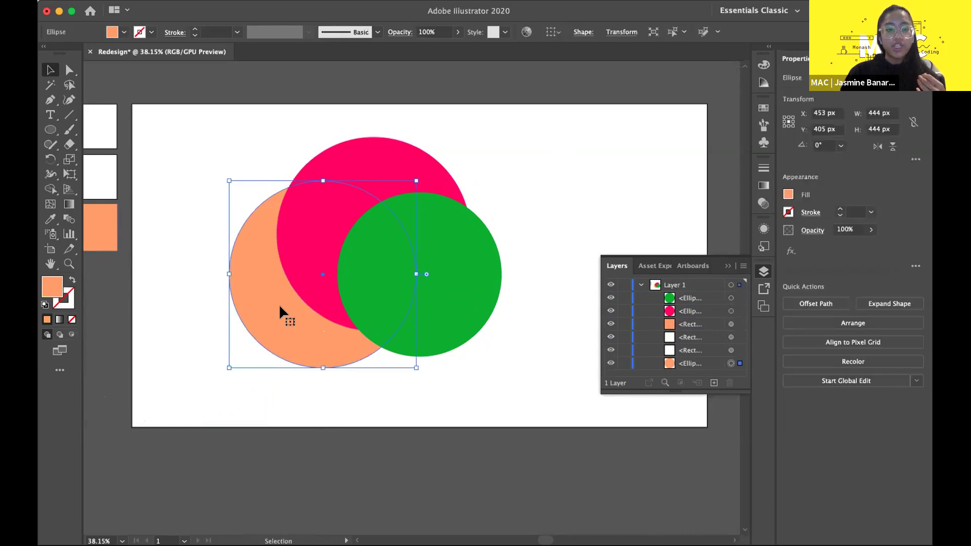
{"action": "key", "text": "super"}
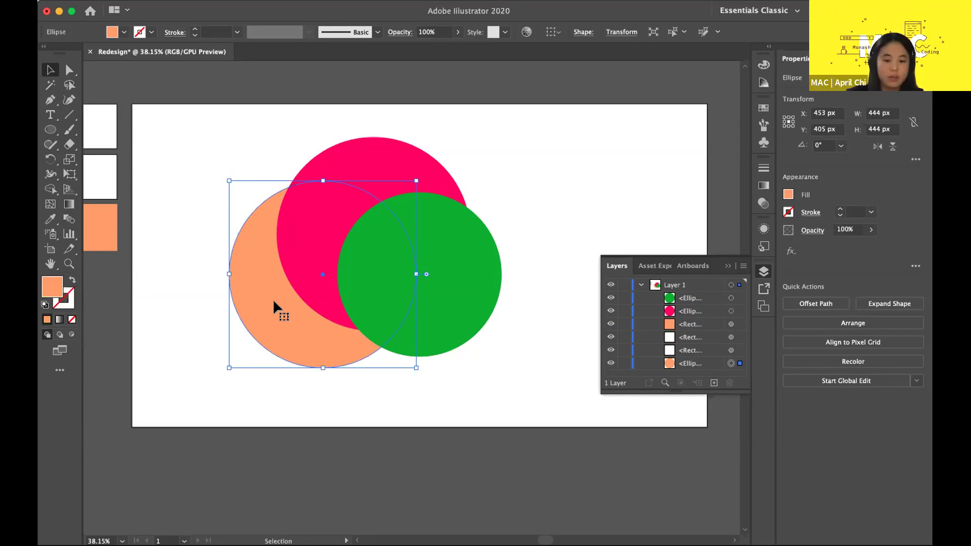
{"action": "left_click", "coordinate": [260, 146]}
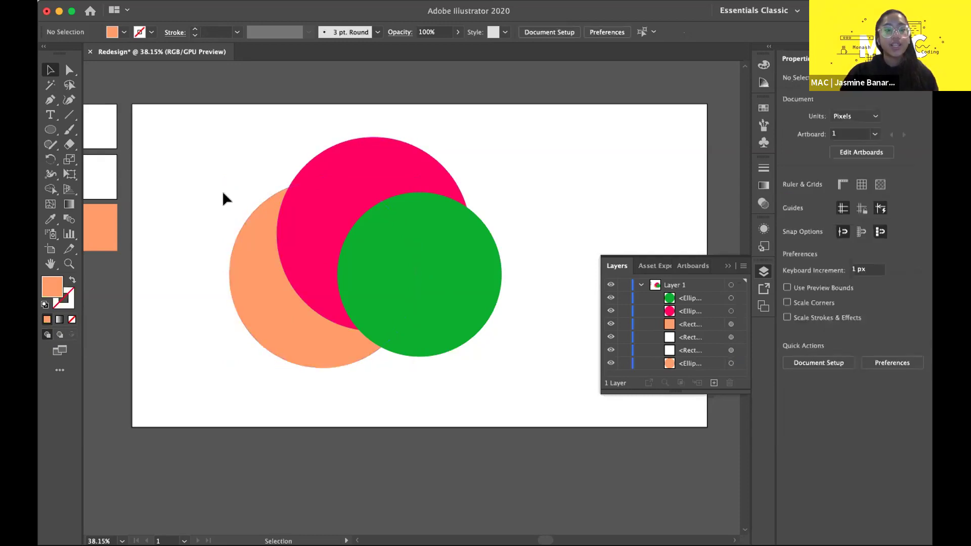
{"action": "left_click", "coordinate": [252, 250]}
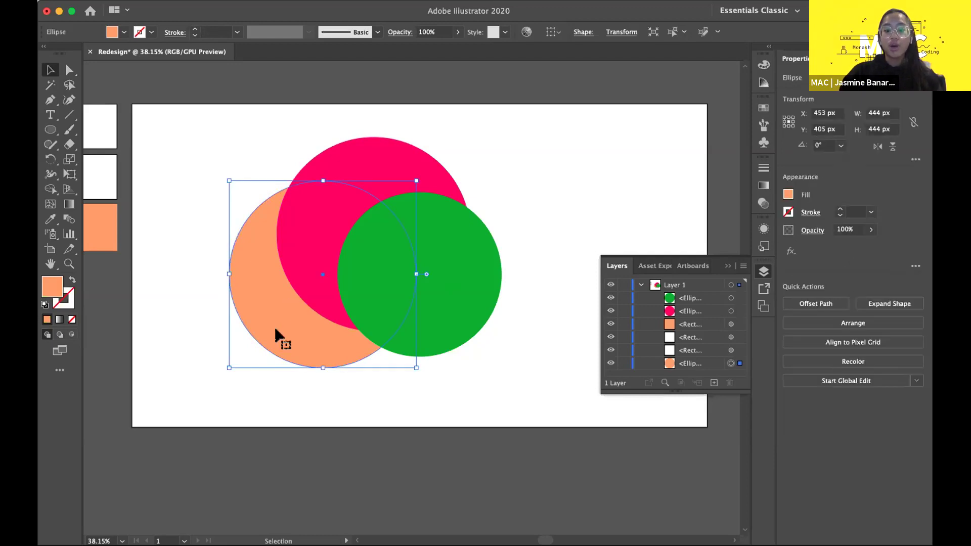
{"action": "key", "text": "a"}
{"action": "key", "text": "super+bracketright"}
{"action": "key", "text": "super+bracketright"}
{"action": "key", "text": "super+bracketright"}
{"action": "key", "text": "super+bracketright"}
{"action": "key", "text": "super+bracketright"}
{"action": "key", "text": "v"}
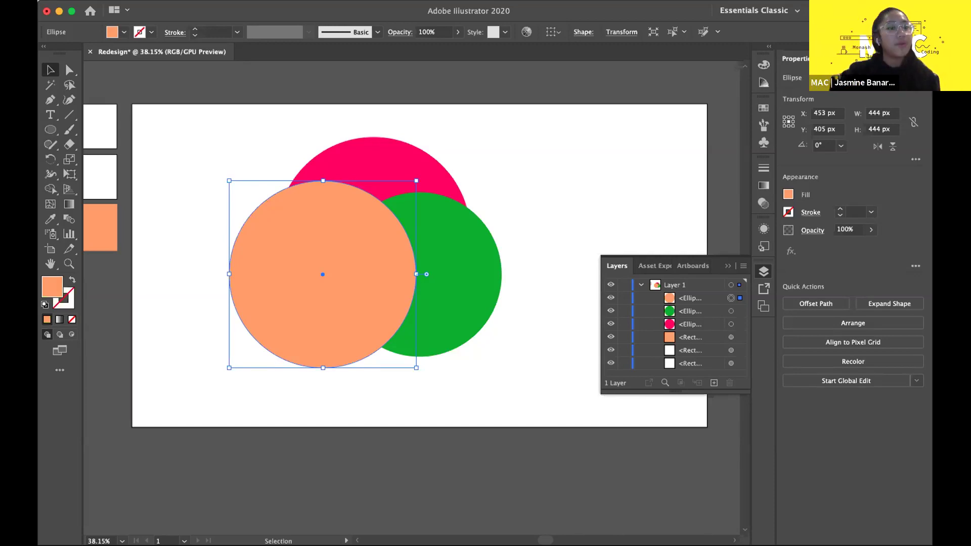
- Collapse the Layers panel and delete the three overlapping circles from the Redesign artboard
{"action": "left_click", "coordinate": [728, 266]}
{"action": "scroll", "coordinate": [611, 273], "scroll_direction": "down", "scroll_amount": 5}
{"action": "scroll", "coordinate": [620, 334], "scroll_direction": "down", "scroll_amount": 1}
{"action": "left_click_drag", "start_coordinate": [626, 362], "coordinate": [399, 191]}
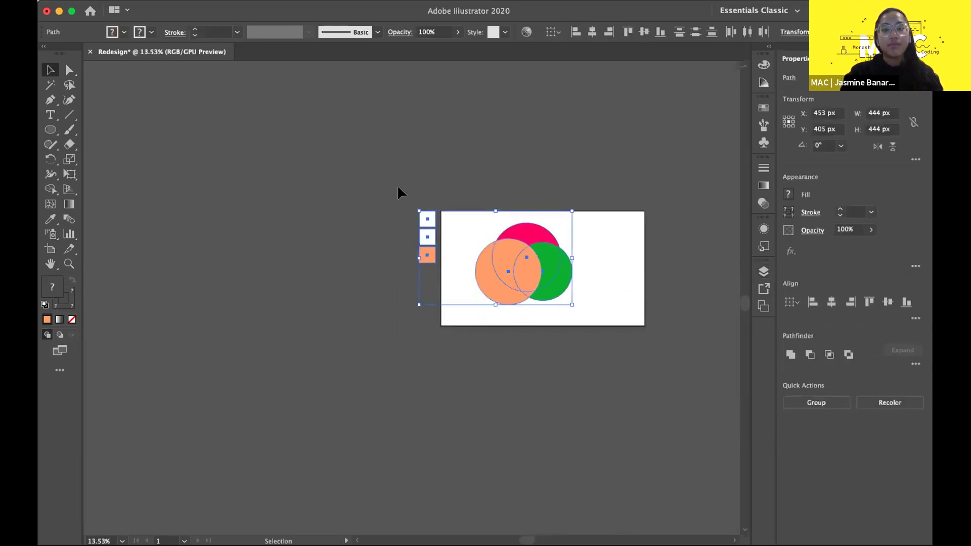
{"action": "left_click", "coordinate": [567, 347]}
{"action": "left_click_drag", "start_coordinate": [522, 185], "coordinate": [476, 228]}
{"action": "key", "text": "Delete"}
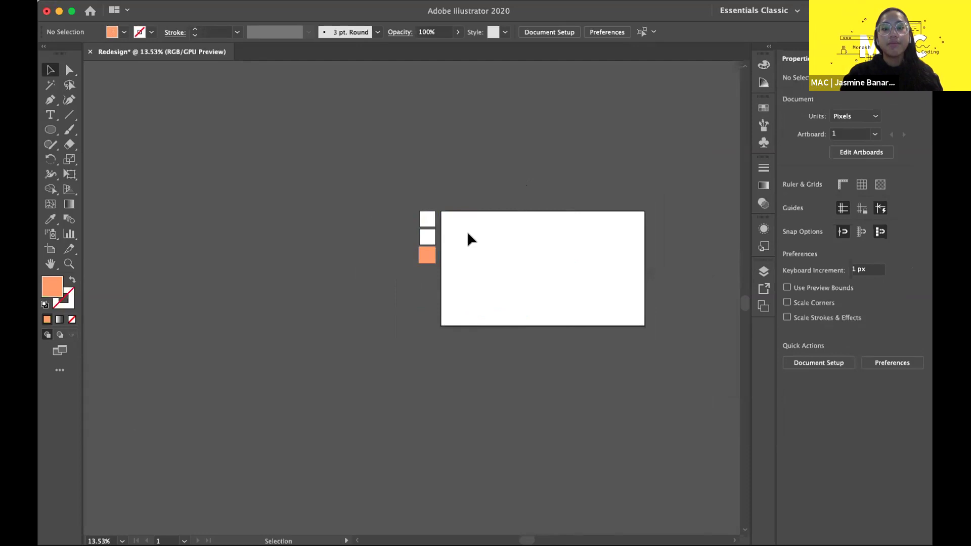
- Pan around the canvas to recenter on the now-empty Redesign artboard
{"action": "scroll", "coordinate": [448, 297], "scroll_direction": "up", "scroll_amount": 4}
{"action": "scroll", "coordinate": [450, 299], "scroll_direction": "right", "scroll_amount": 5}
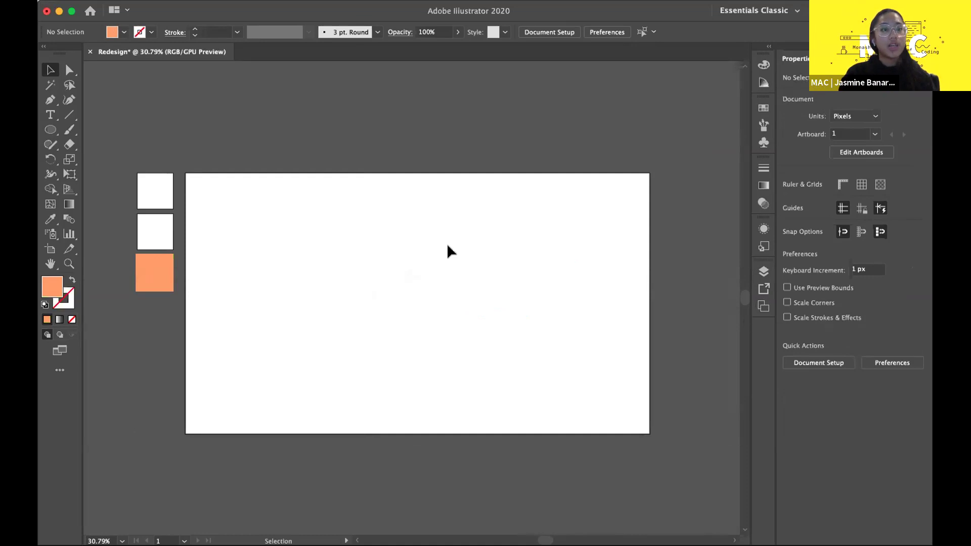
{"action": "scroll", "coordinate": [468, 238], "scroll_direction": "down", "scroll_amount": 2}
{"action": "scroll", "coordinate": [468, 239], "scroll_direction": "up", "scroll_amount": 4}
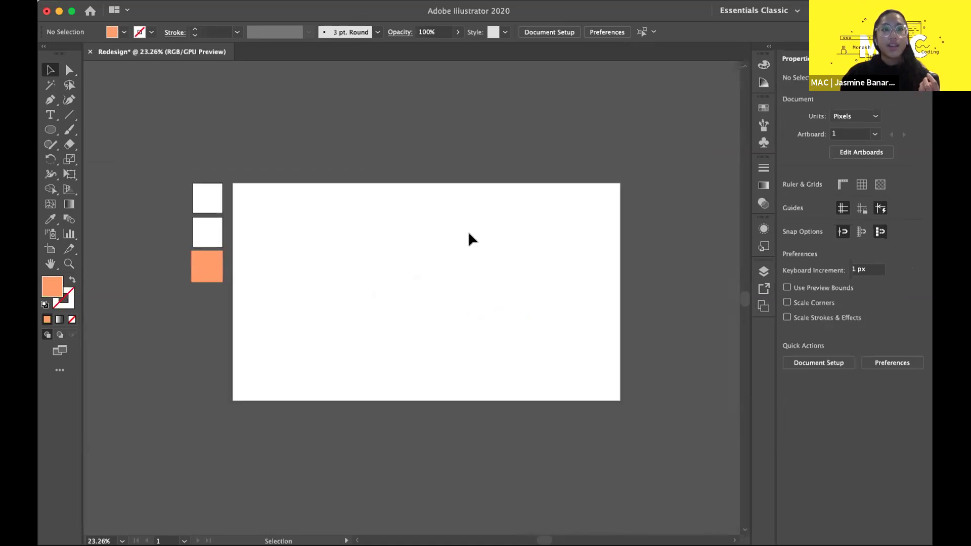
{"action": "scroll", "coordinate": [470, 237], "scroll_direction": "left", "scroll_amount": 3}
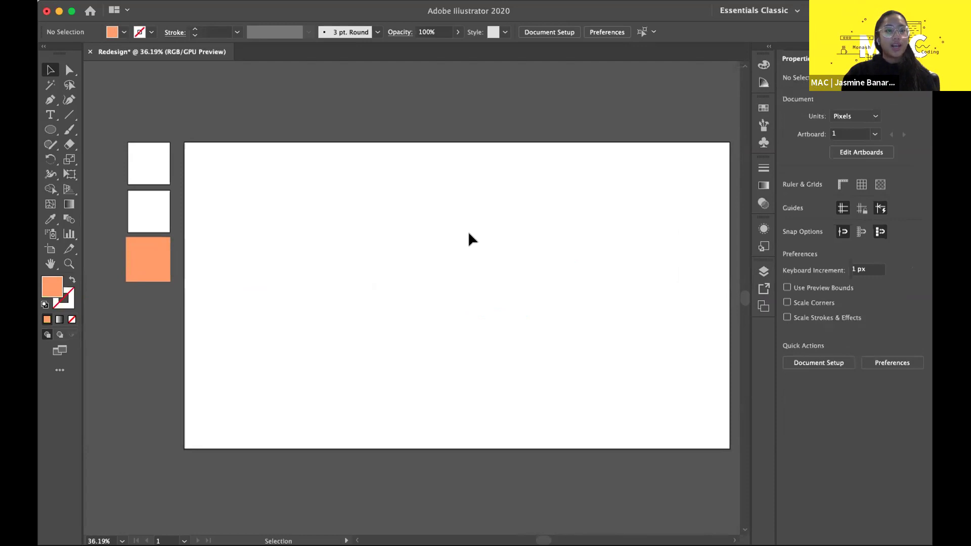
{"action": "scroll", "coordinate": [470, 237], "scroll_direction": "down", "scroll_amount": 1}
{"action": "scroll", "coordinate": [470, 238], "scroll_direction": "right", "scroll_amount": 1}
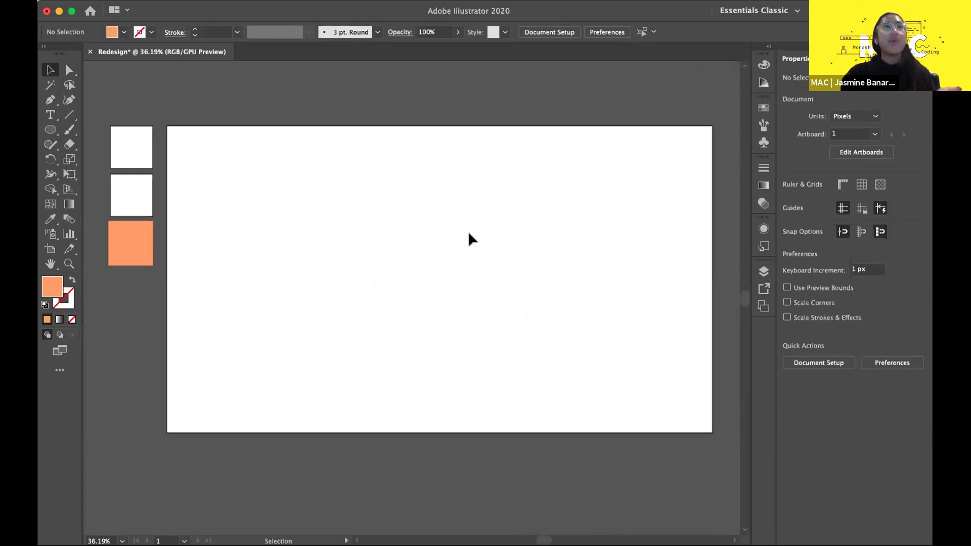
{"action": "scroll", "coordinate": [470, 238], "scroll_direction": "right", "scroll_amount": 1}
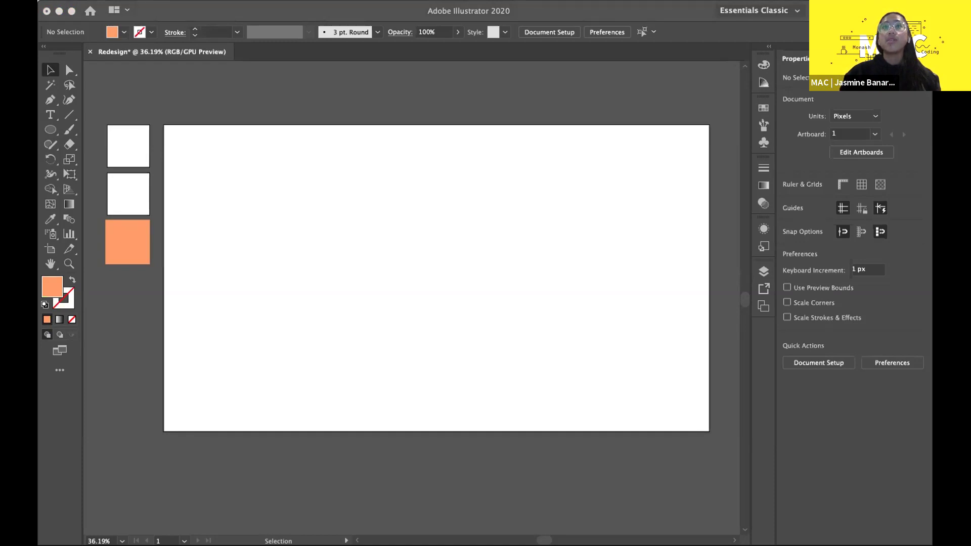
- Switch to the Notion plan and place the cursor after 'We are designing:' in Redesign (1h)
{"action": "key", "text": "super+Tab"}
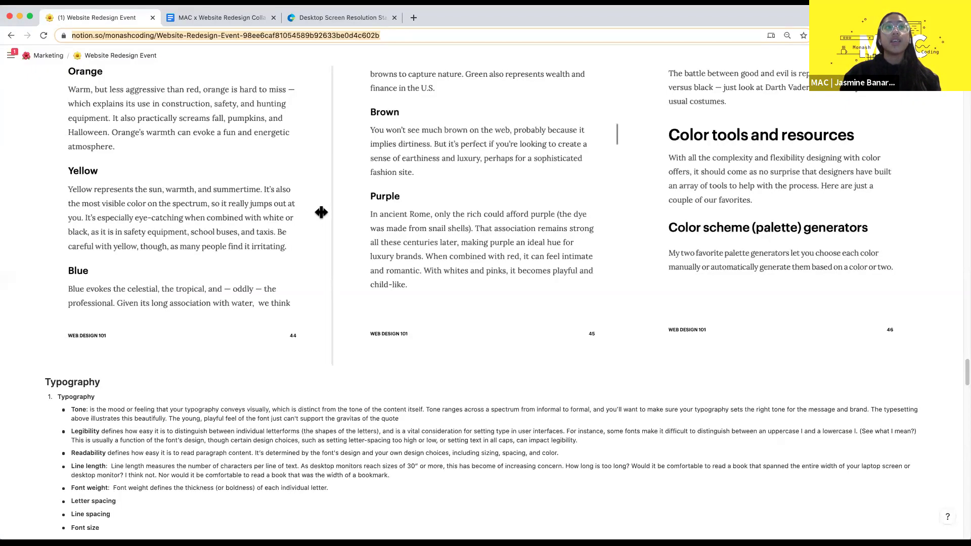
{"action": "scroll", "coordinate": [321, 212], "scroll_direction": "up", "scroll_amount": 15}
{"action": "scroll", "coordinate": [323, 208], "scroll_direction": "up", "scroll_amount": 15}
{"action": "scroll", "coordinate": [322, 209], "scroll_direction": "down", "scroll_amount": 6}
{"action": "scroll", "coordinate": [323, 208], "scroll_direction": "down", "scroll_amount": 8}
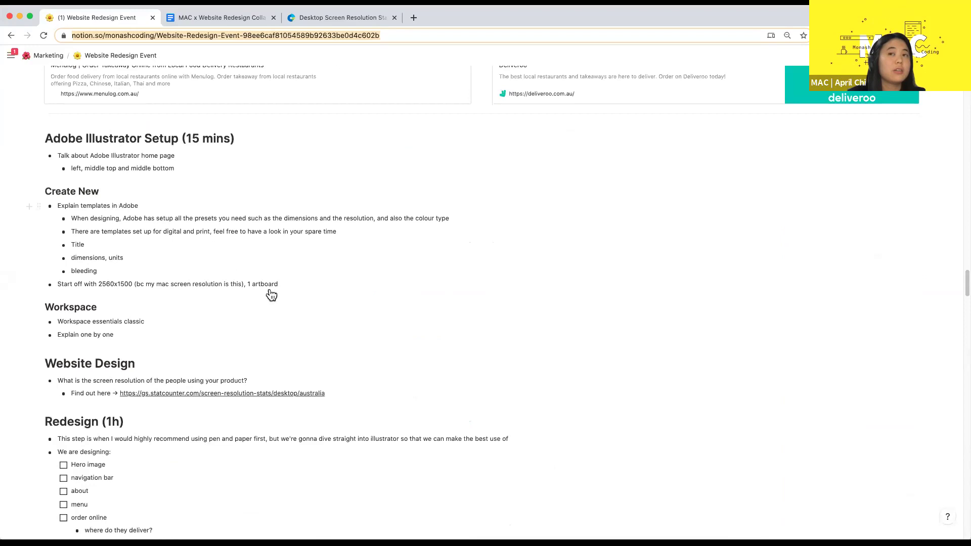
{"action": "scroll", "coordinate": [271, 294], "scroll_direction": "down", "scroll_amount": 2}
{"action": "scroll", "coordinate": [271, 294], "scroll_direction": "down", "scroll_amount": 2}
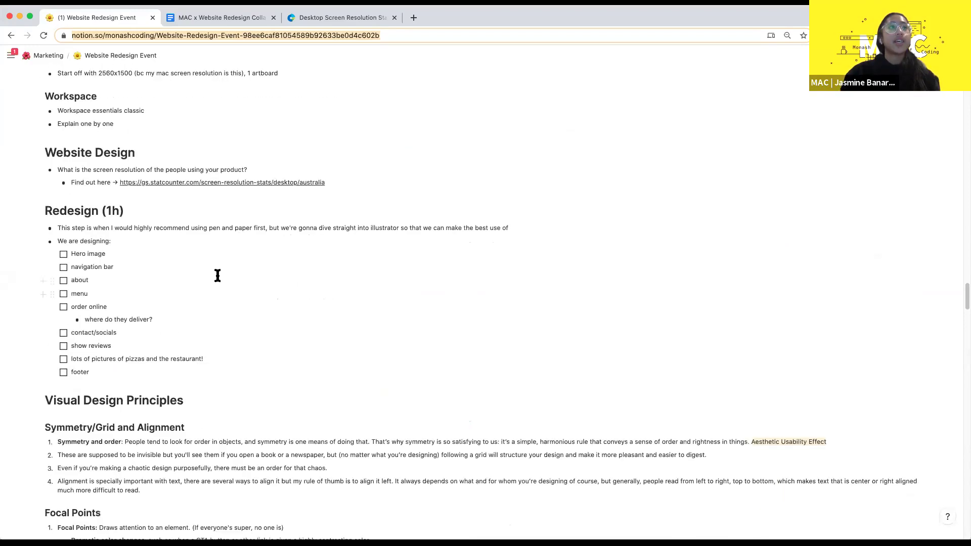
{"action": "scroll", "coordinate": [217, 275], "scroll_direction": "down", "scroll_amount": 1}
{"action": "scroll", "coordinate": [243, 273], "scroll_direction": "up", "scroll_amount": 1}
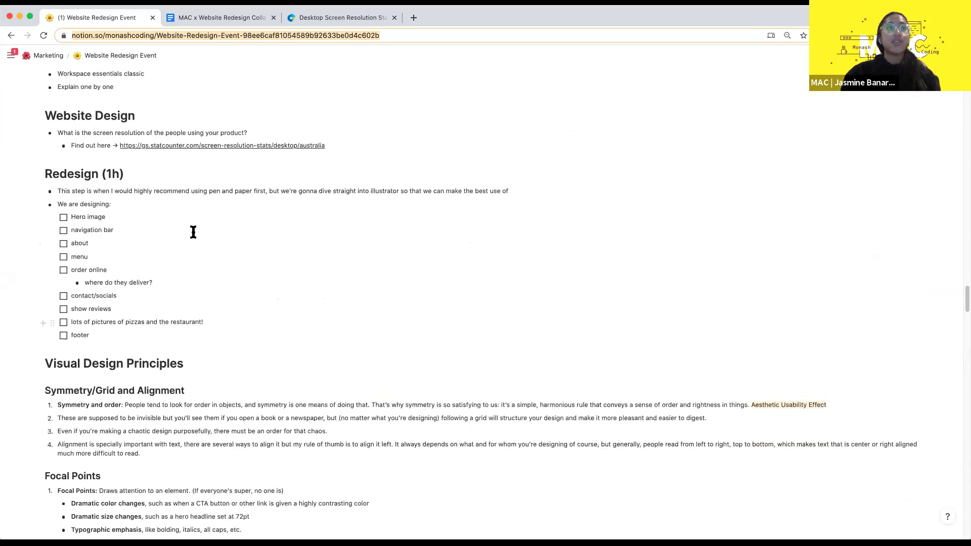
{"action": "scroll", "coordinate": [154, 266], "scroll_direction": "up", "scroll_amount": 2}
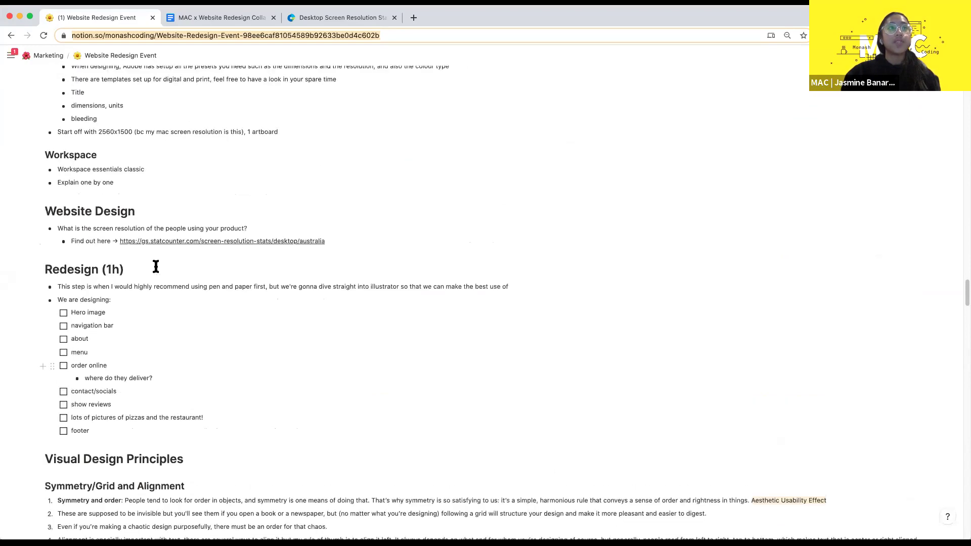
{"action": "scroll", "coordinate": [353, 223], "scroll_direction": "down", "scroll_amount": 2}
{"action": "left_click", "coordinate": [121, 199]}
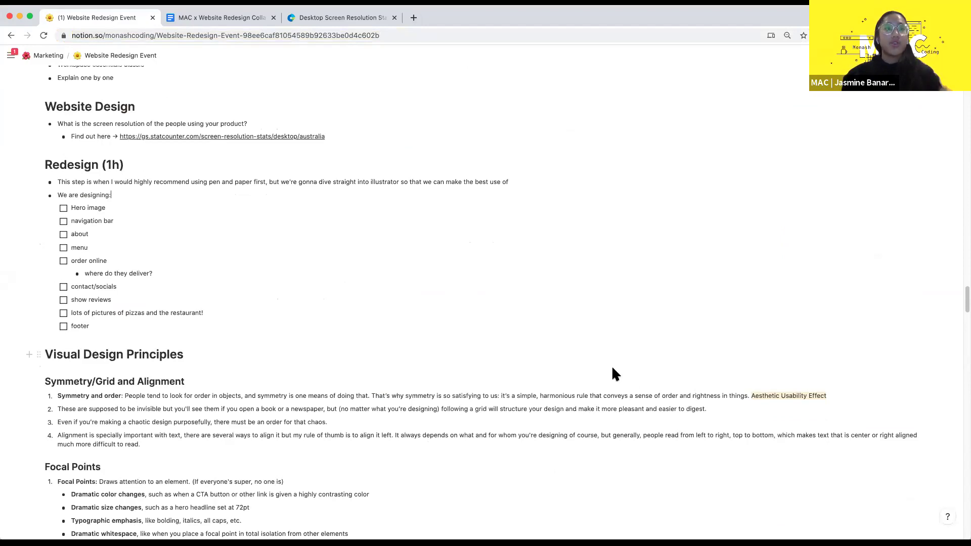
- Open pinterest.com.au in a second tab and search for 'landing page design'
{"action": "key", "text": "super+t"}
{"action": "type", "text": "pint"}
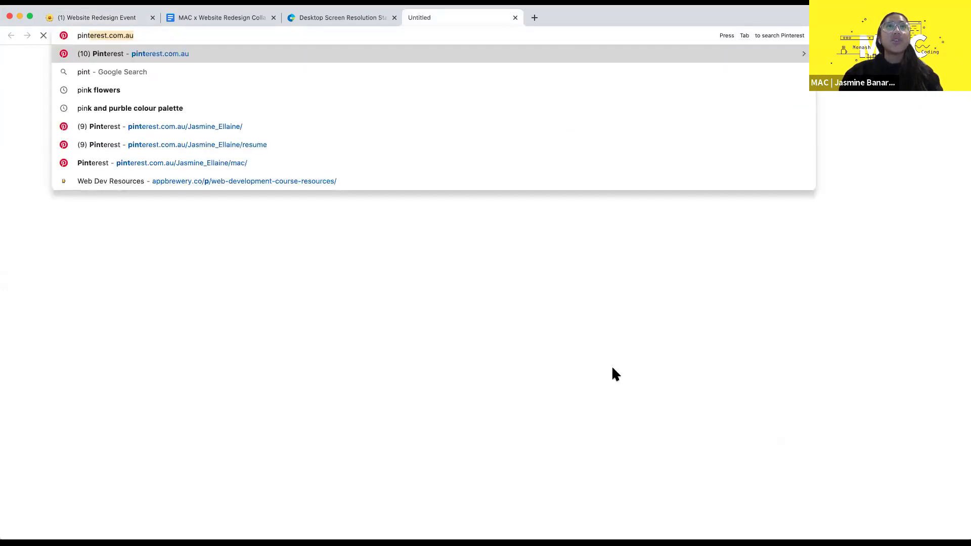
{"action": "key", "text": "Return"}
{"action": "left_click_drag", "start_coordinate": [427, 19], "coordinate": [215, 17]}
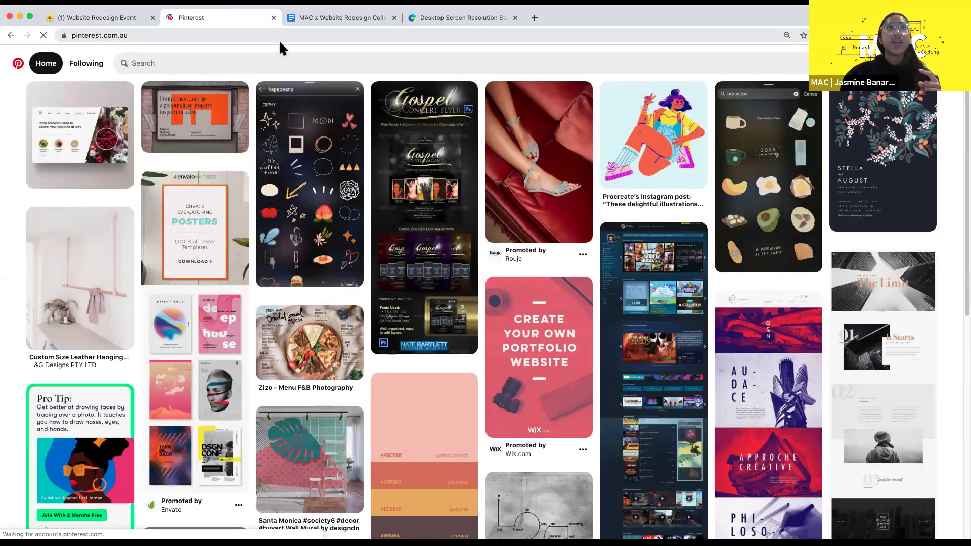
{"action": "left_click", "coordinate": [211, 64]}
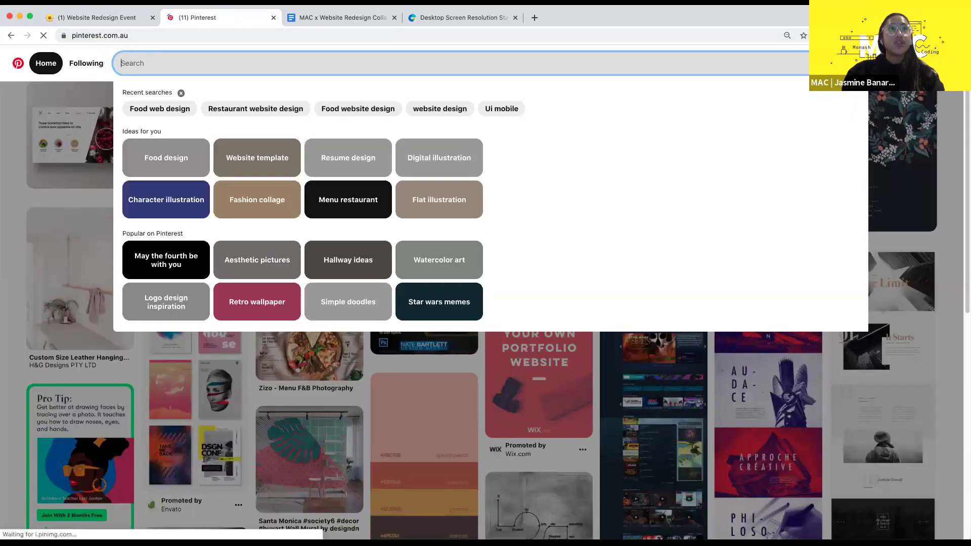
{"action": "type", "text": "landing page"}
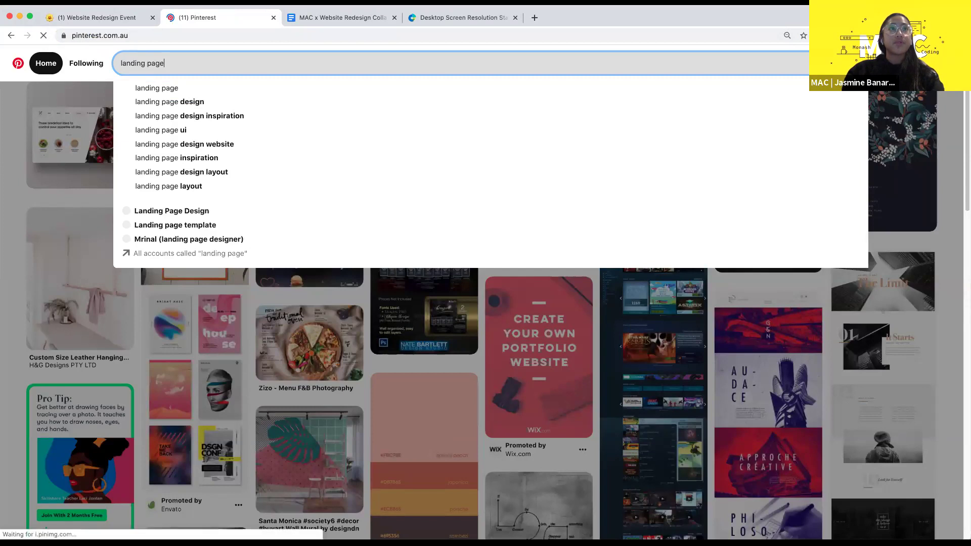
{"action": "type", "text": " design"}
{"action": "key", "text": "Return"}
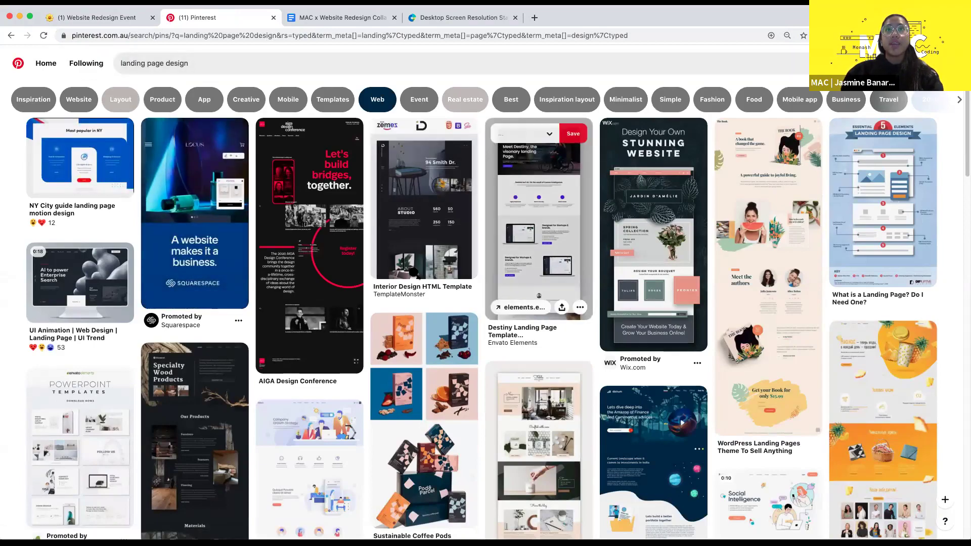
- Browse the landing page design pins, then return to the Notion plan tab
{"action": "scroll", "coordinate": [496, 169], "scroll_direction": "up", "scroll_amount": 5}
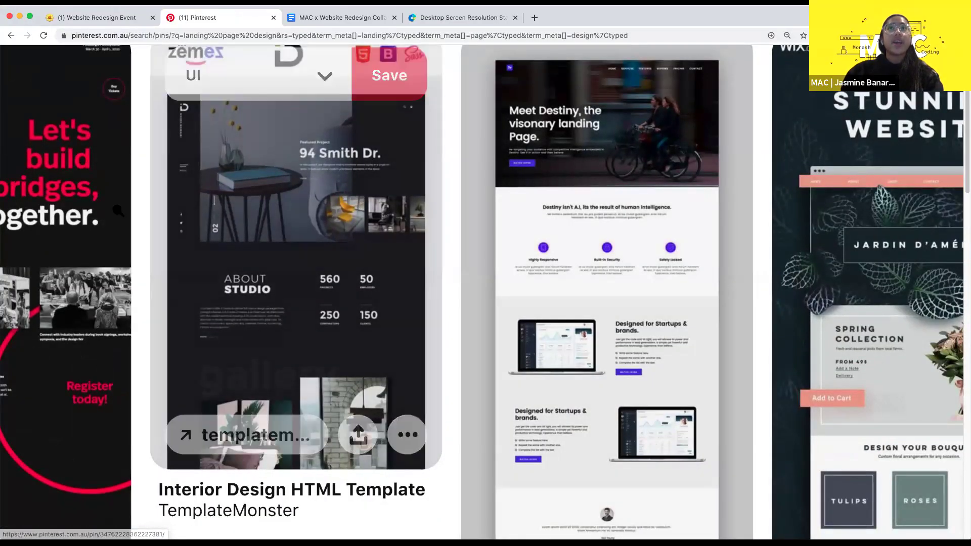
{"action": "scroll", "coordinate": [477, 130], "scroll_direction": "up", "scroll_amount": 1}
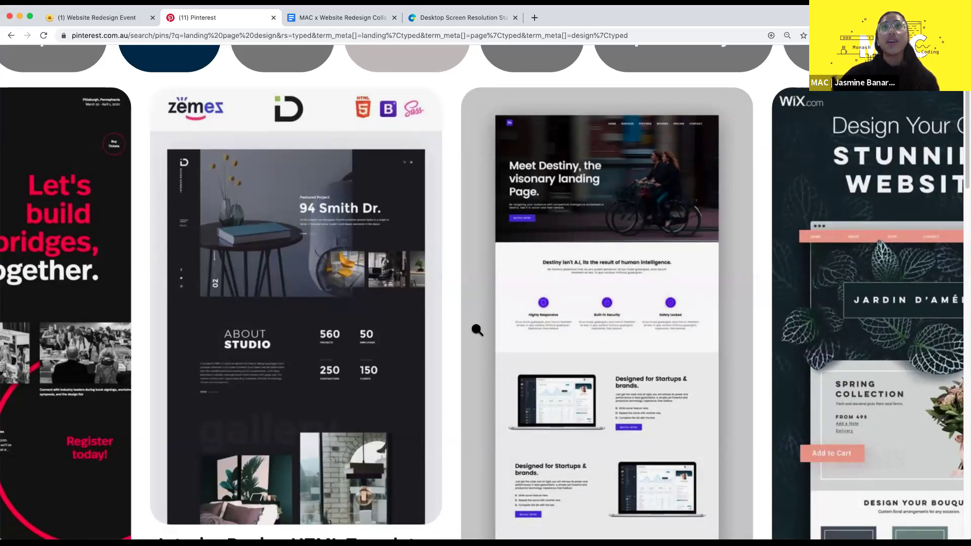
{"action": "scroll", "coordinate": [478, 330], "scroll_direction": "down", "scroll_amount": 5}
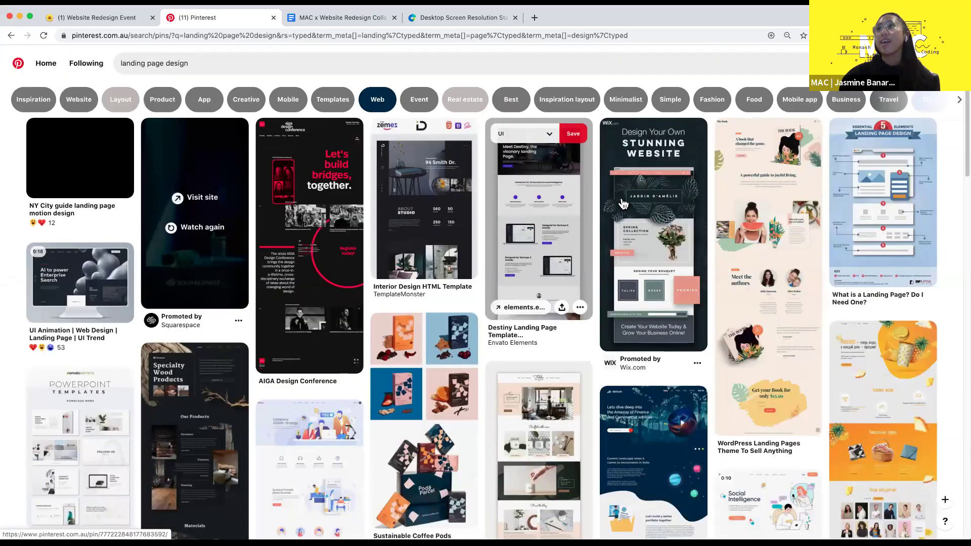
{"action": "scroll", "coordinate": [467, 244], "scroll_direction": "down", "scroll_amount": 2}
{"action": "scroll", "coordinate": [528, 258], "scroll_direction": "down", "scroll_amount": 1}
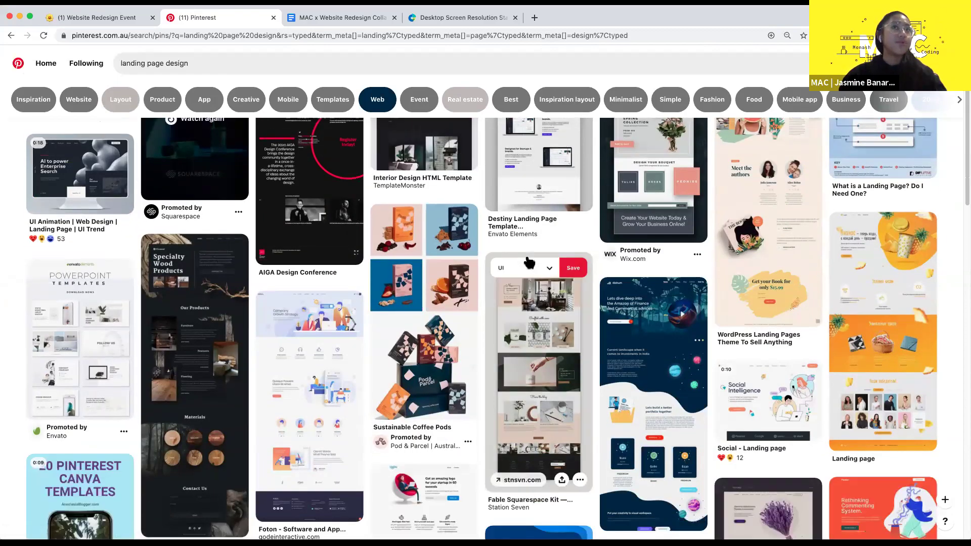
{"action": "scroll", "coordinate": [528, 262], "scroll_direction": "down", "scroll_amount": 5}
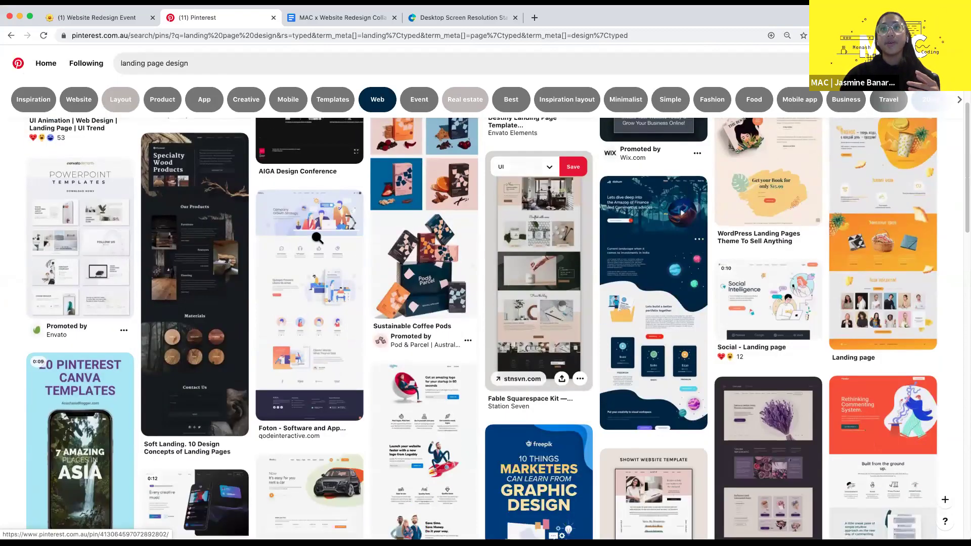
{"action": "scroll", "coordinate": [317, 237], "scroll_direction": "up", "scroll_amount": 5}
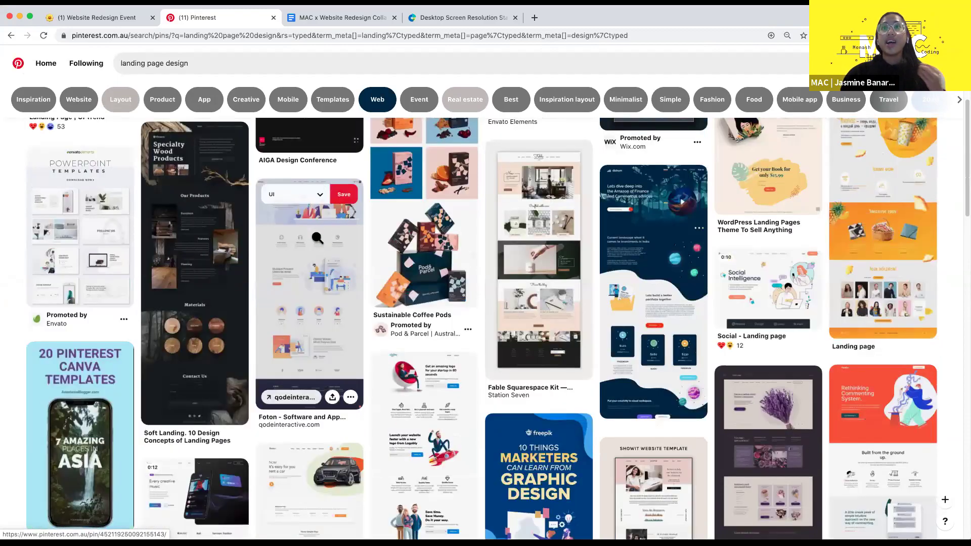
{"action": "scroll", "coordinate": [310, 384], "scroll_direction": "up", "scroll_amount": 2}
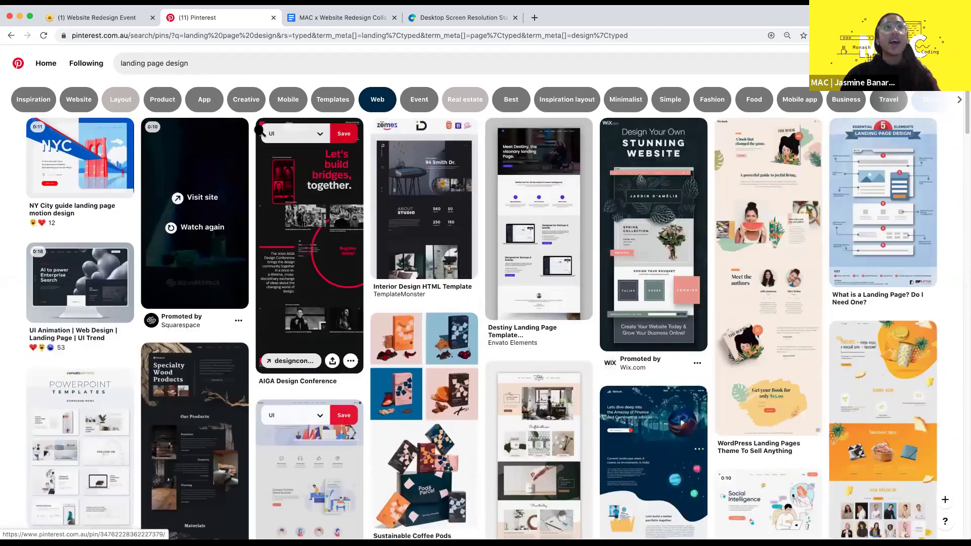
{"action": "left_click", "coordinate": [126, 22]}
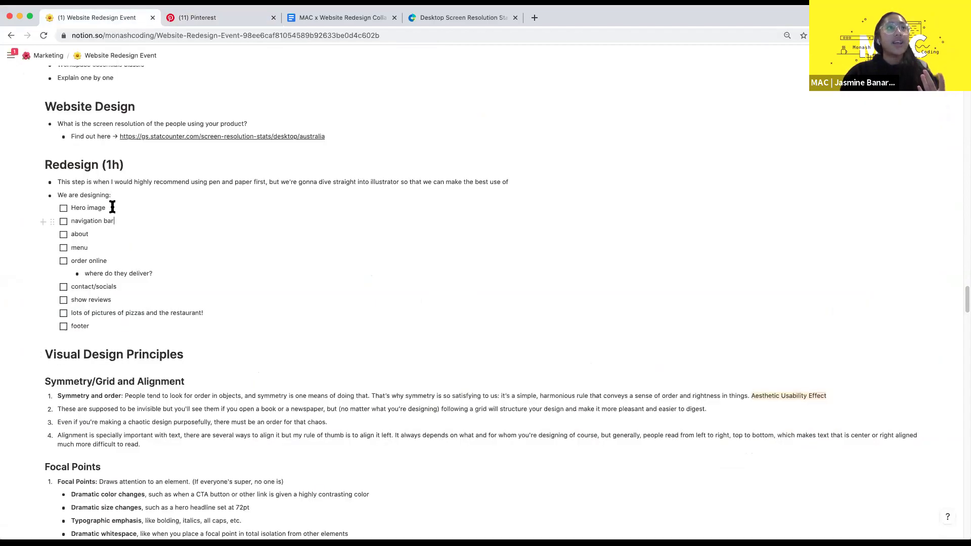
- Capitalise the first two checklist items to 'Navigation bar' and 'About'
{"action": "left_click_drag", "start_coordinate": [113, 208], "coordinate": [62, 210]}
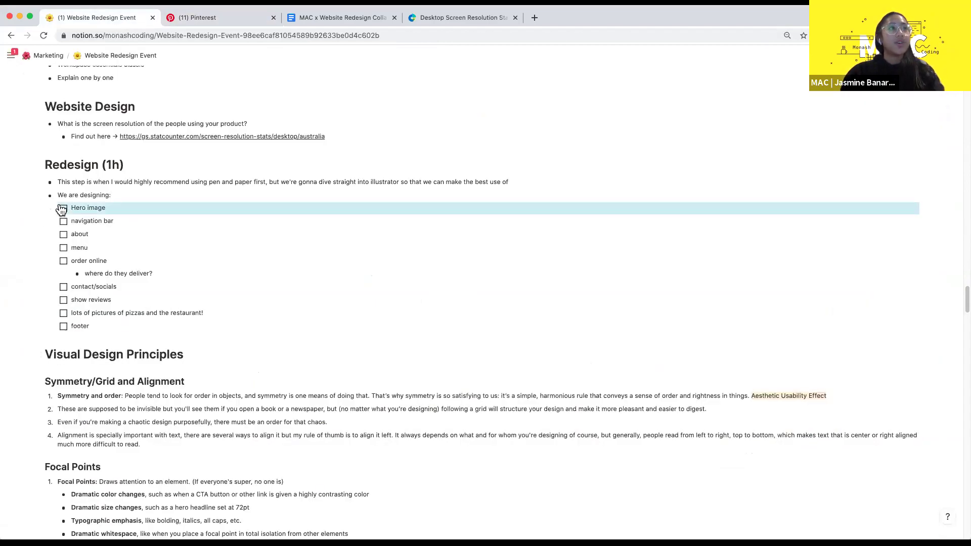
{"action": "left_click", "coordinate": [136, 205]}
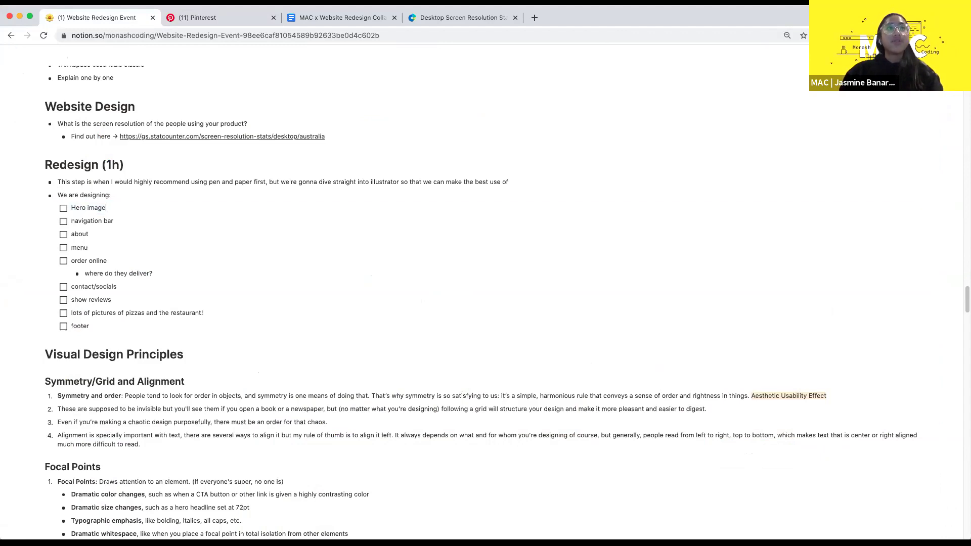
{"action": "key", "text": "ctrl+shift+Tab"}
{"action": "key", "text": "ctrl+shift+Tab"}
{"action": "key", "text": "ctrl+shift+Tab"}
{"action": "key", "text": "ctrl+shift+Tab"}
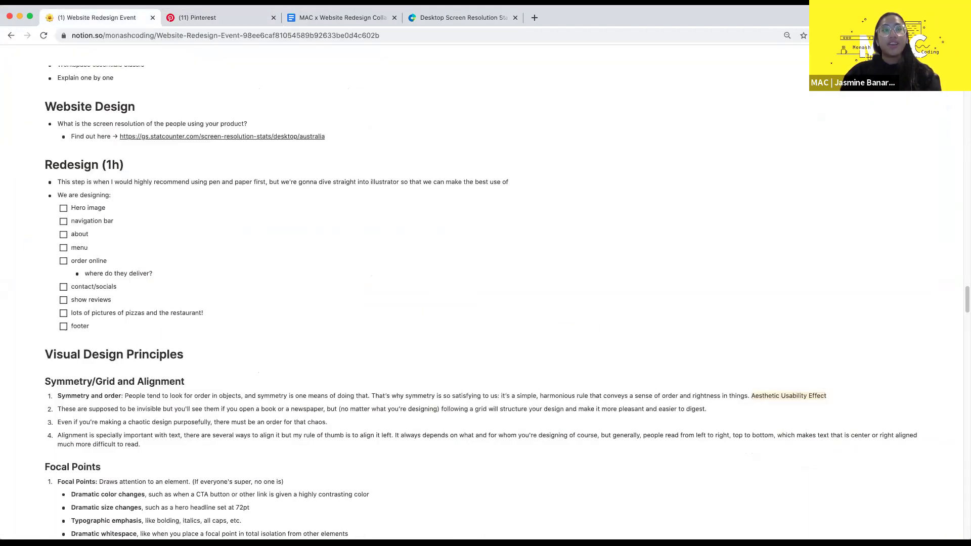
{"action": "key", "text": "BackSpace"}
{"action": "type", "text": "N"}
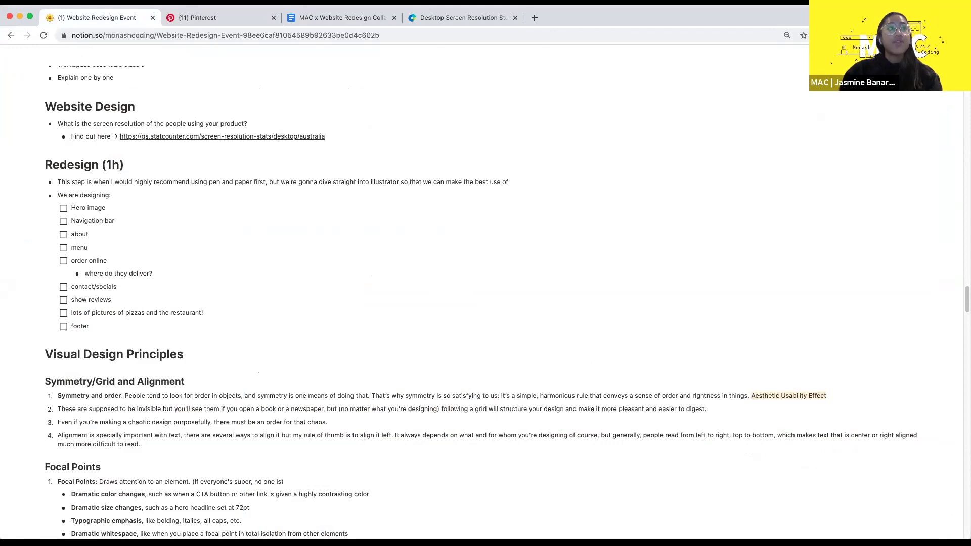
{"action": "key", "text": "BackSpace"}
{"action": "type", "text": "A"}
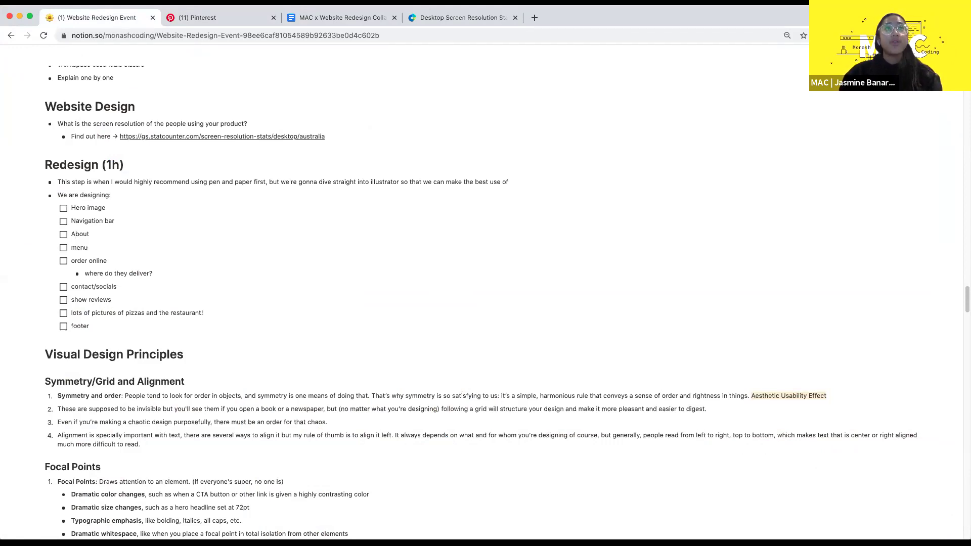
- Return to the Notion tab and capitalise the checklist item to 'Menu'
{"action": "key", "text": "ctrl+Tab"}
{"action": "key", "text": "ctrl+Tab"}
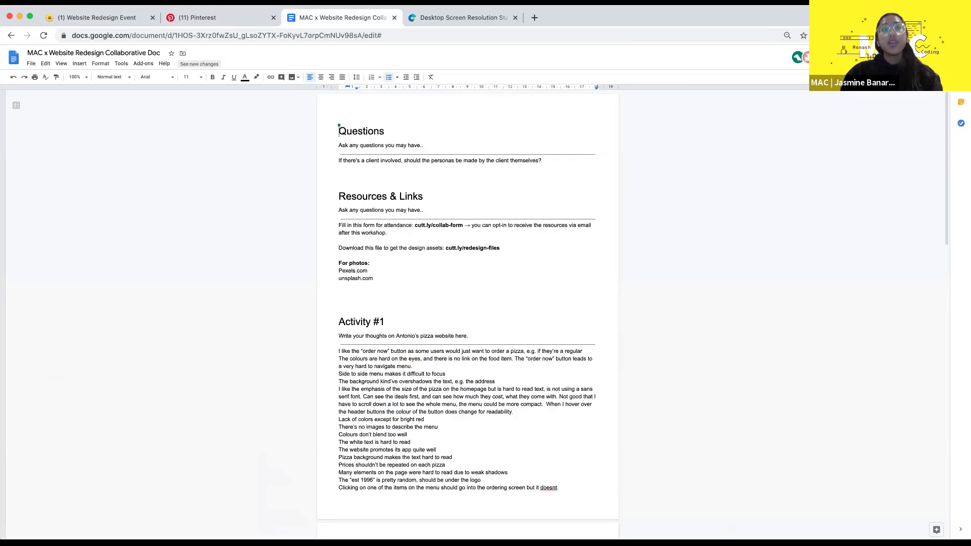
{"action": "key", "text": "ctrl+shift+Tab"}
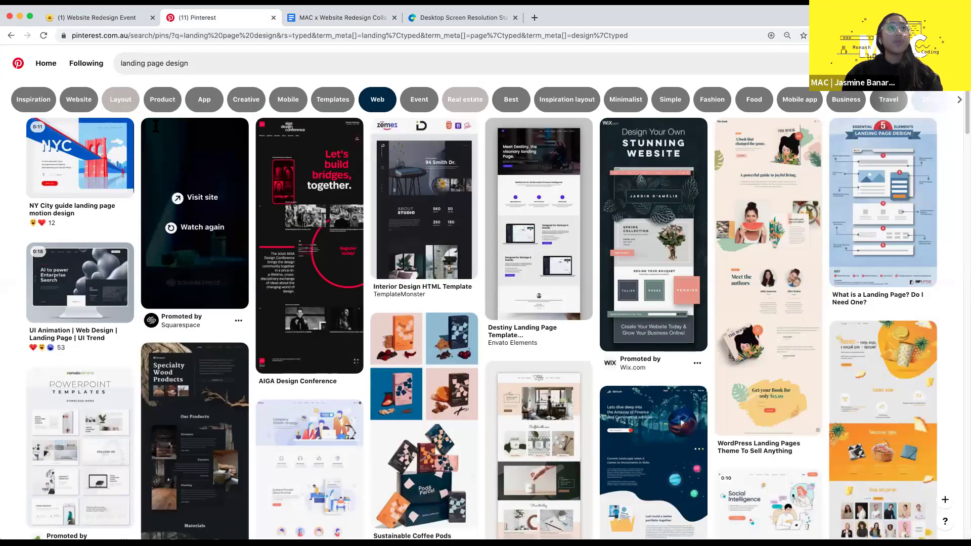
{"action": "key", "text": "ctrl+shift+Tab"}
{"action": "scroll", "coordinate": [130, 204], "scroll_direction": "up", "scroll_amount": 15}
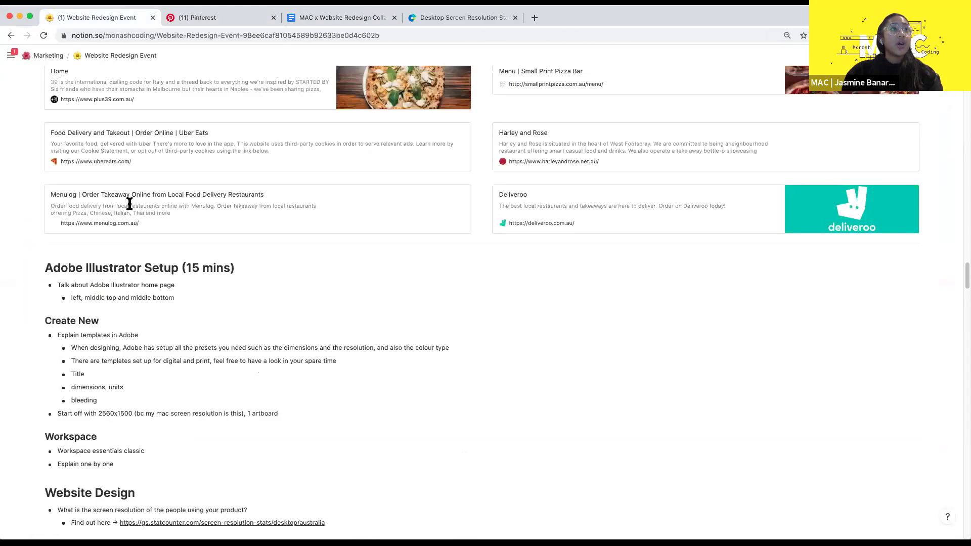
{"action": "scroll", "coordinate": [129, 203], "scroll_direction": "up", "scroll_amount": 2}
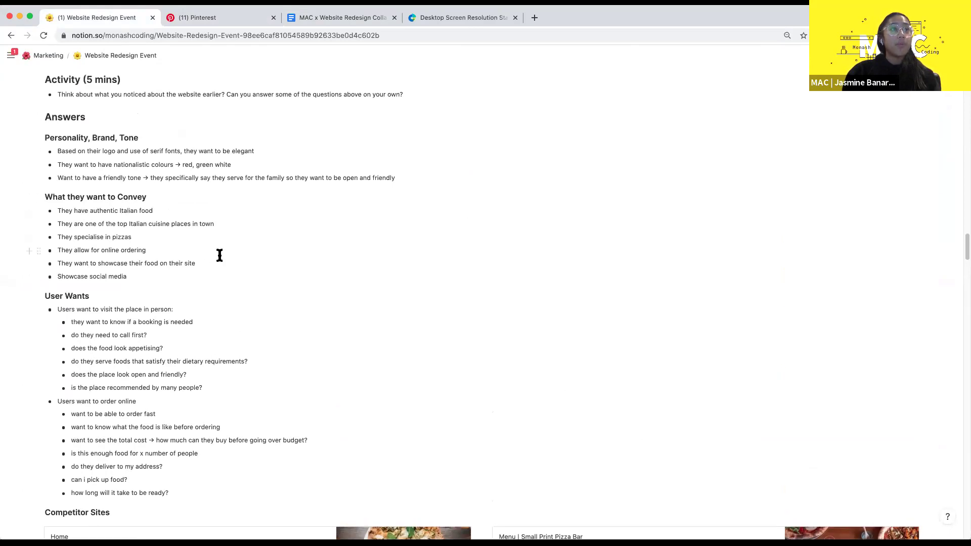
{"action": "scroll", "coordinate": [191, 273], "scroll_direction": "down", "scroll_amount": 2}
{"action": "scroll", "coordinate": [192, 273], "scroll_direction": "down", "scroll_amount": 8}
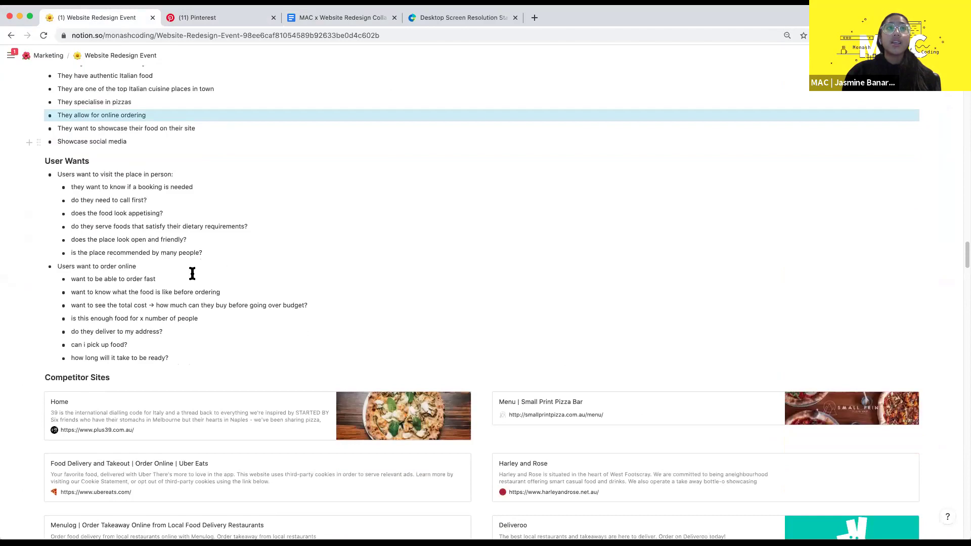
{"action": "scroll", "coordinate": [191, 273], "scroll_direction": "down", "scroll_amount": 12}
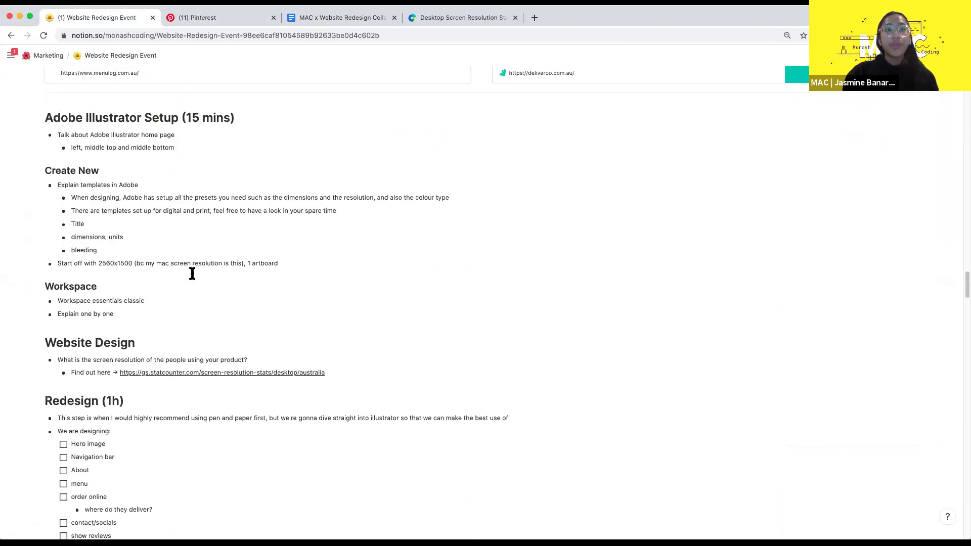
{"action": "scroll", "coordinate": [228, 328], "scroll_direction": "down", "scroll_amount": 5}
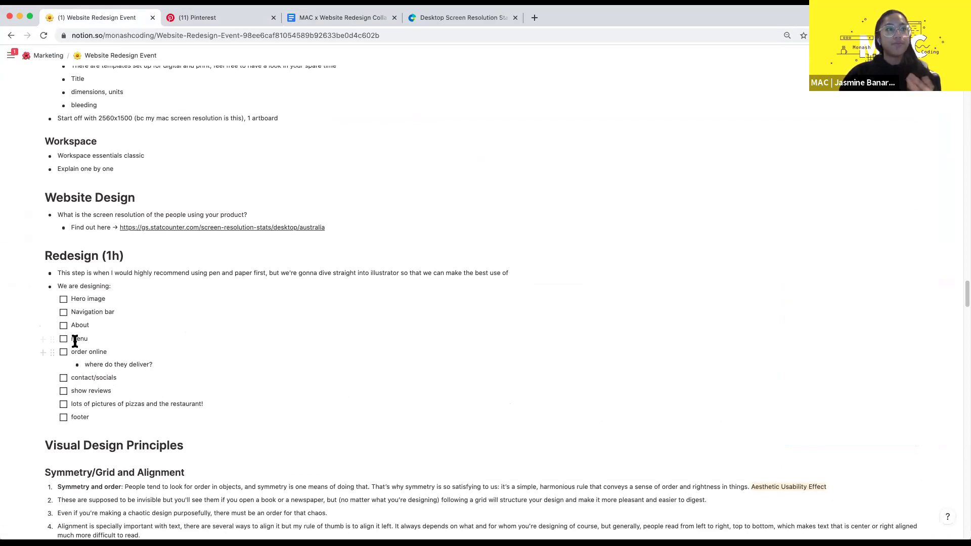
{"action": "key", "text": "BackSpace"}
{"action": "type", "text": "M"}
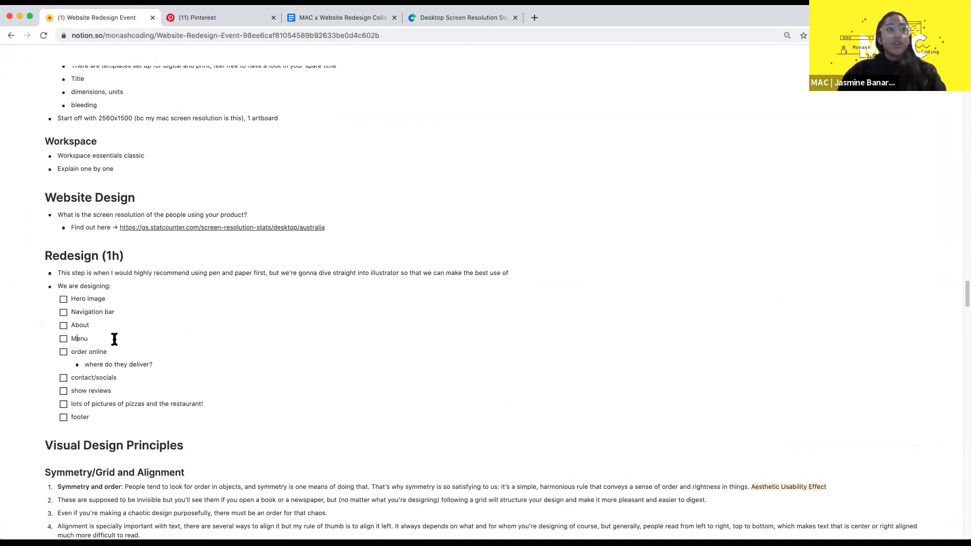
{"action": "double_click", "coordinate": [85, 342]}
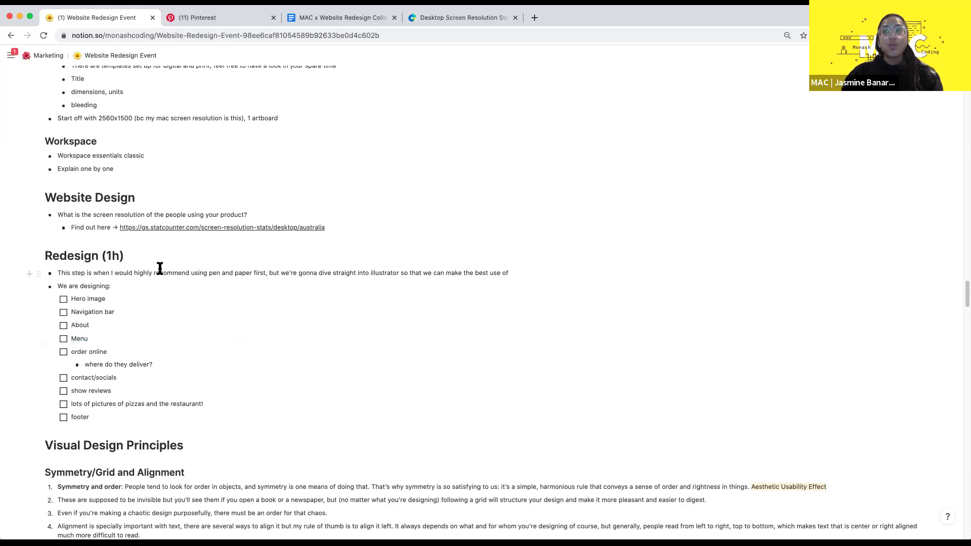
{"action": "left_click", "coordinate": [93, 338]}
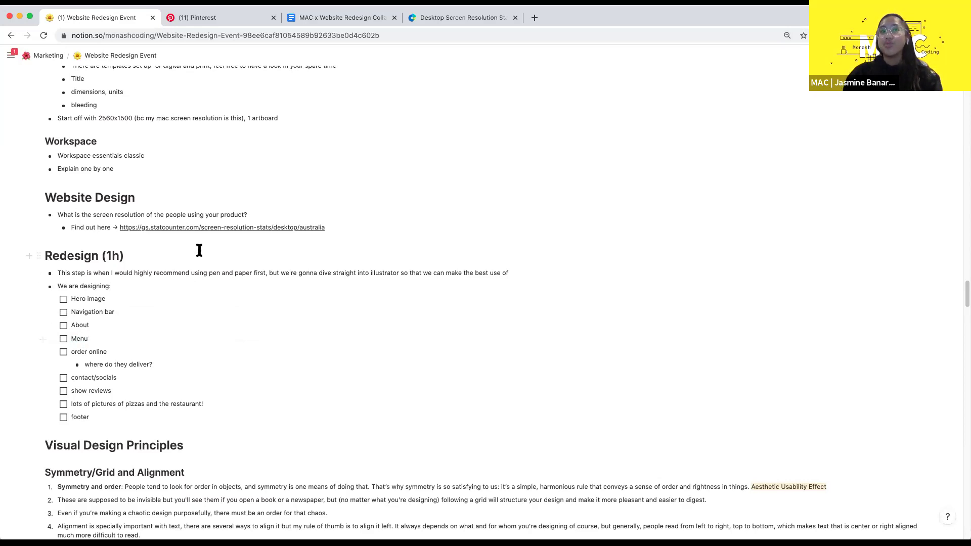
- Change the remaining items to 'Order Online' and 'Contact/socials'
{"action": "left_click", "coordinate": [74, 352]}
{"action": "key", "text": "BackSpace"}
{"action": "type", "text": "O"}
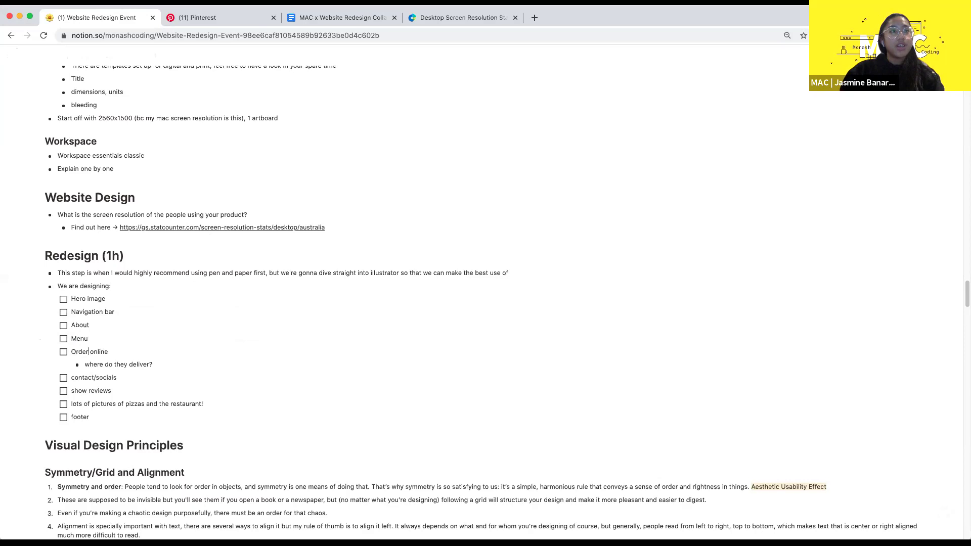
{"action": "key", "text": "Delete"}
{"action": "type", "text": "O"}
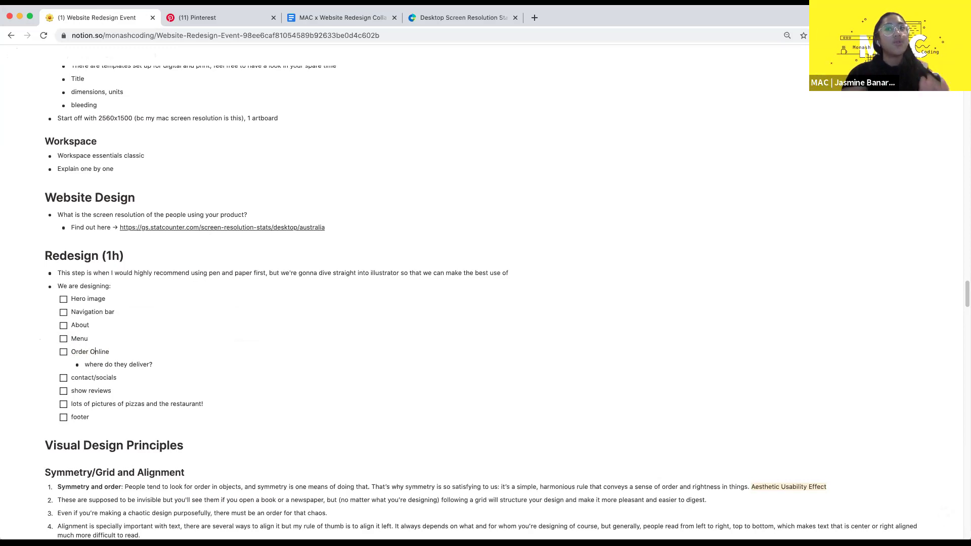
{"action": "left_click", "coordinate": [75, 377]}
{"action": "key", "text": "BackSpace"}
{"action": "type", "text": "?"}
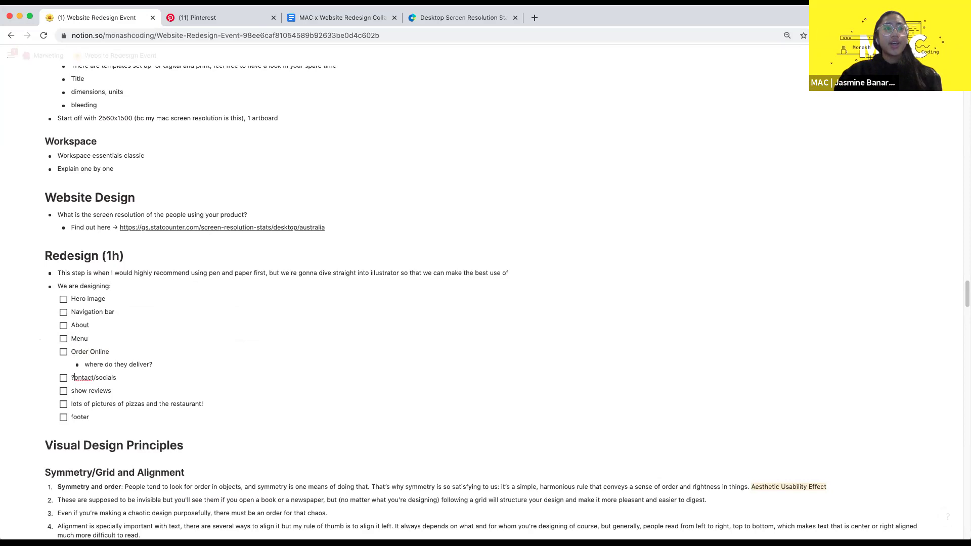
{"action": "key", "text": "BackSpace"}
{"action": "type", "text": "C"}
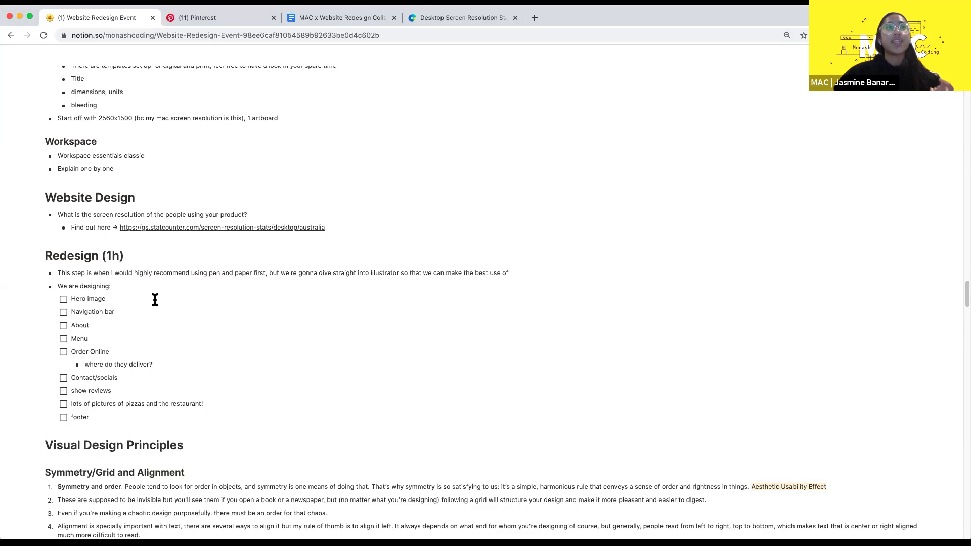
- Scroll through the checklist and highlight 'socials' in the Contact/socials item
{"action": "scroll", "coordinate": [141, 286], "scroll_direction": "up", "scroll_amount": 5}
{"action": "scroll", "coordinate": [142, 288], "scroll_direction": "up", "scroll_amount": 10}
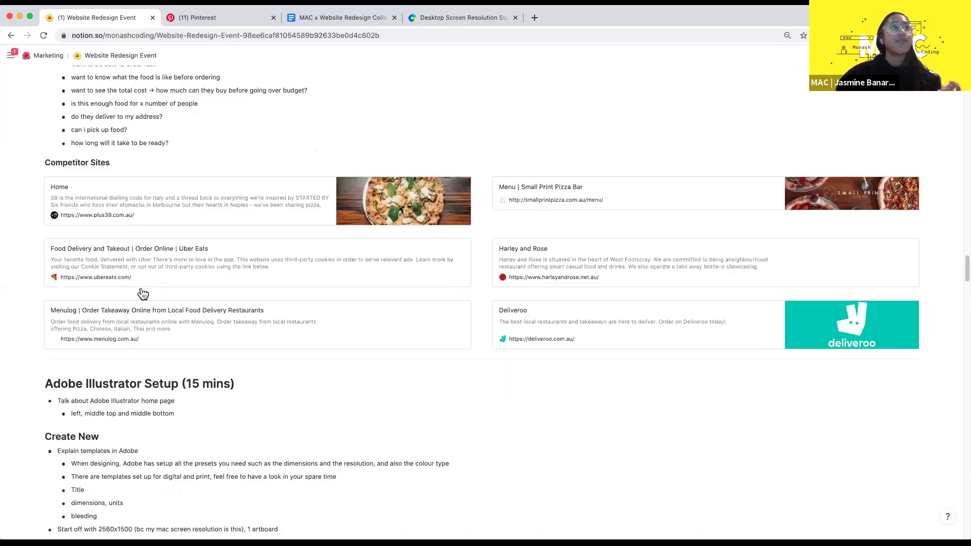
{"action": "scroll", "coordinate": [141, 288], "scroll_direction": "down", "scroll_amount": 2}
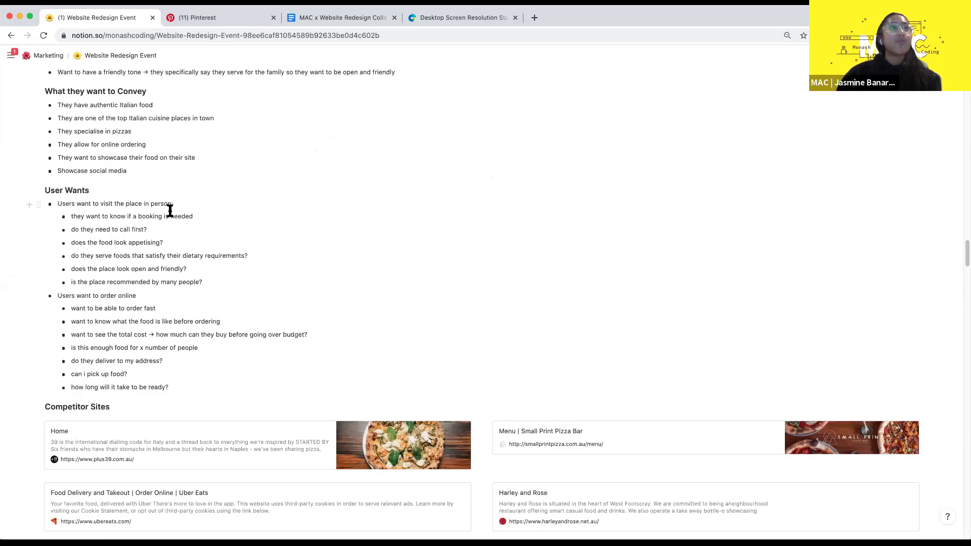
{"action": "left_click", "coordinate": [130, 387]}
{"action": "scroll", "coordinate": [197, 286], "scroll_direction": "down", "scroll_amount": 4}
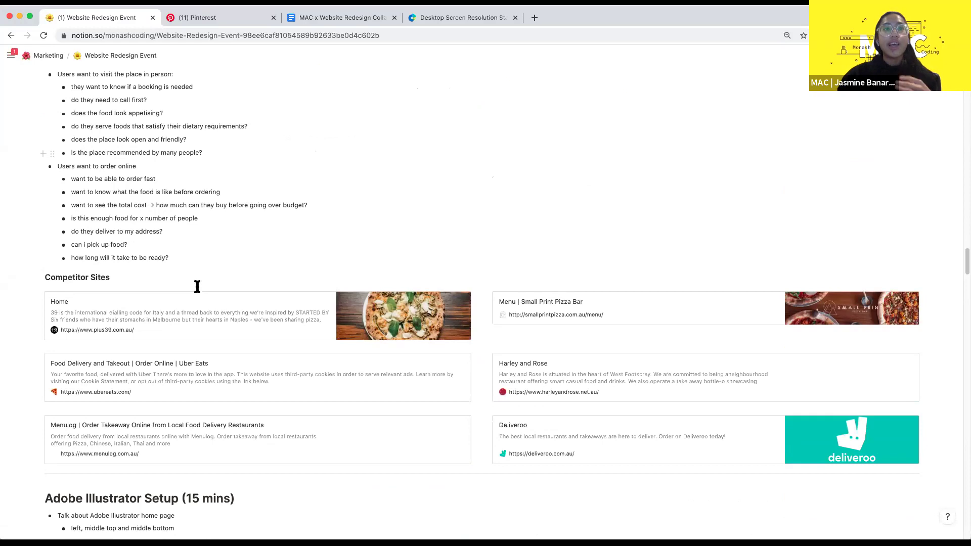
{"action": "scroll", "coordinate": [197, 287], "scroll_direction": "down", "scroll_amount": 10}
{"action": "scroll", "coordinate": [197, 288], "scroll_direction": "down", "scroll_amount": 6}
{"action": "double_click", "coordinate": [102, 405]}
{"action": "left_click", "coordinate": [143, 405]}
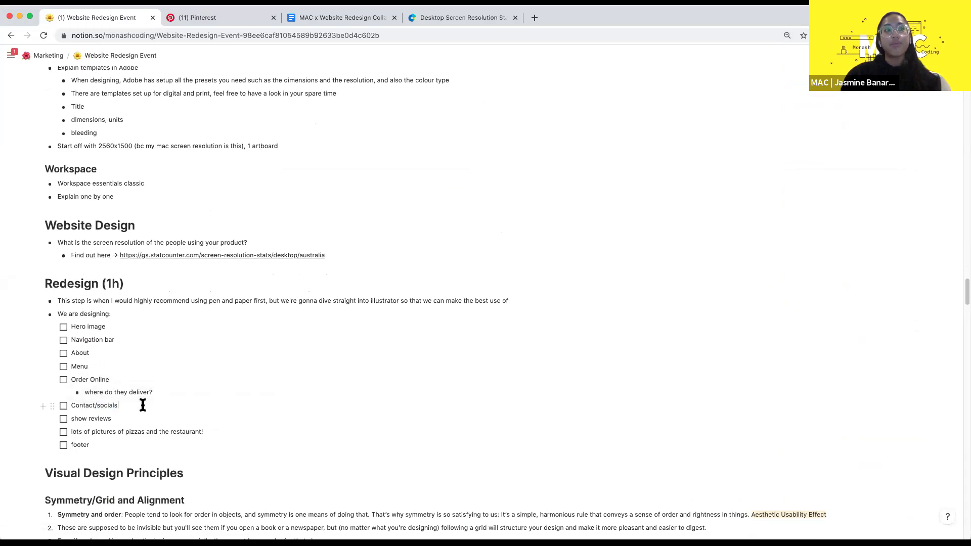
{"action": "left_click_drag", "start_coordinate": [97, 404], "coordinate": [118, 407]}
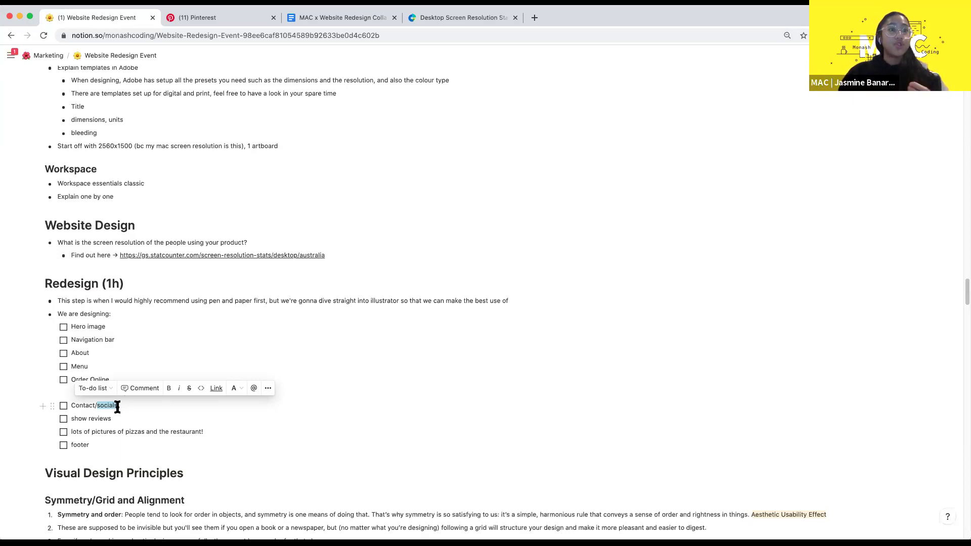
- Annotate the Menu item so it reads 'Menu → pictures'
{"action": "double_click", "coordinate": [80, 366]}
{"action": "left_click", "coordinate": [96, 368]}
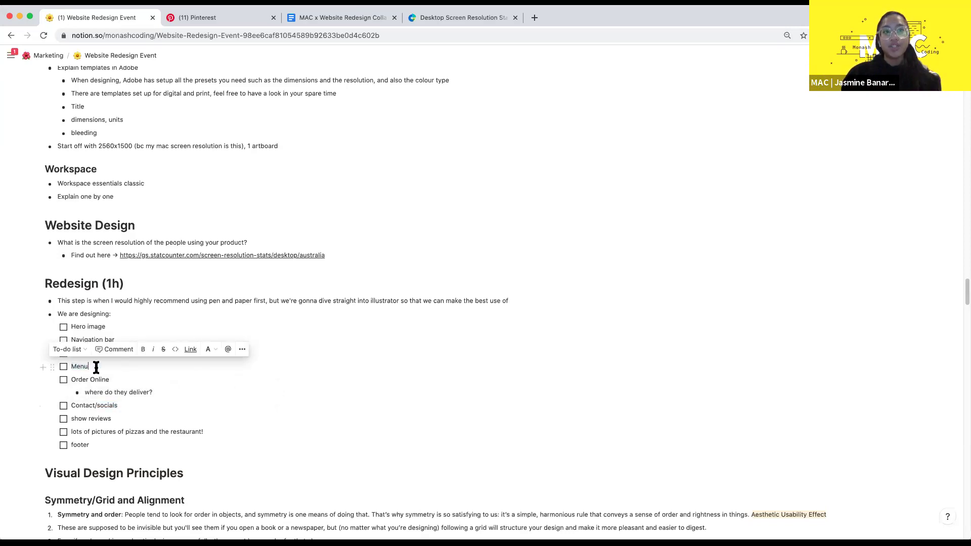
{"action": "type", "text": "->"}
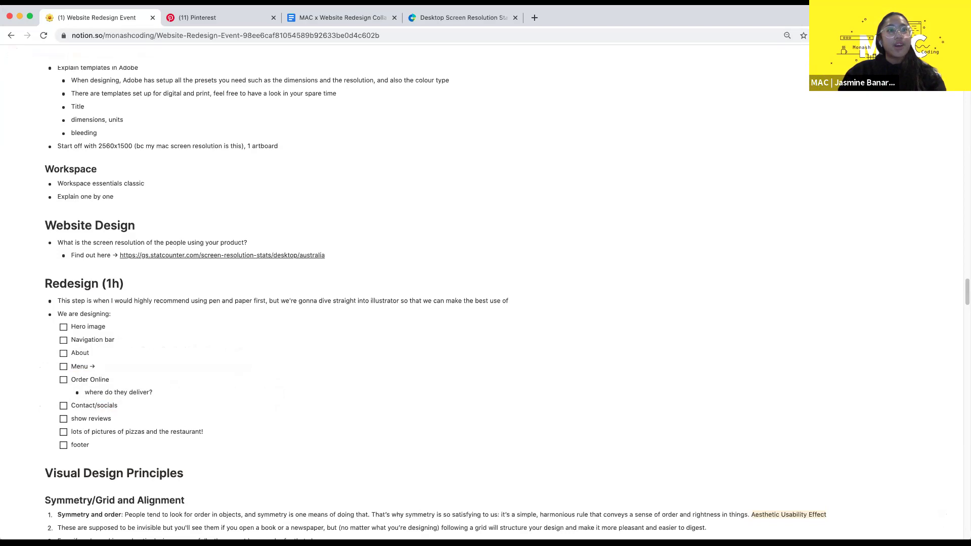
{"action": "type", "text": "pict"}
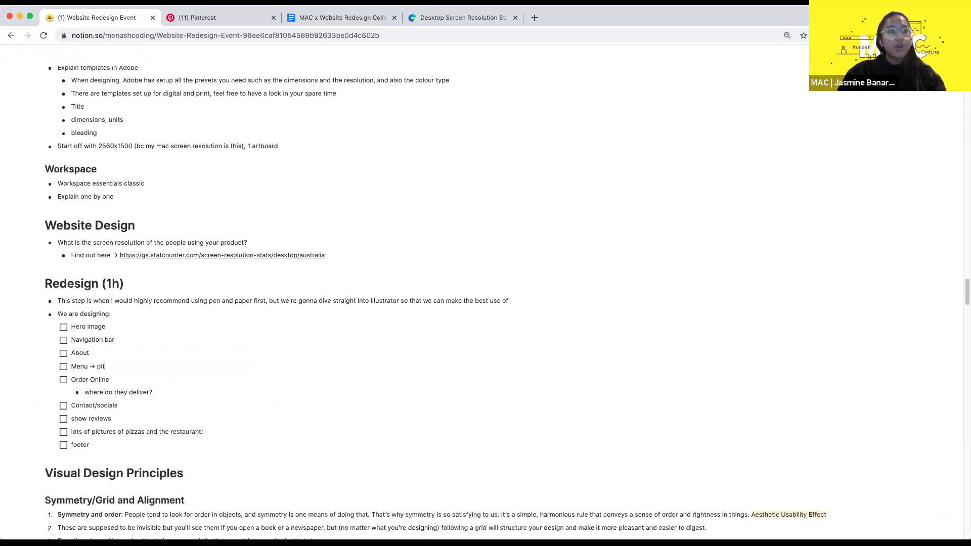
{"action": "type", "text": "ures"}
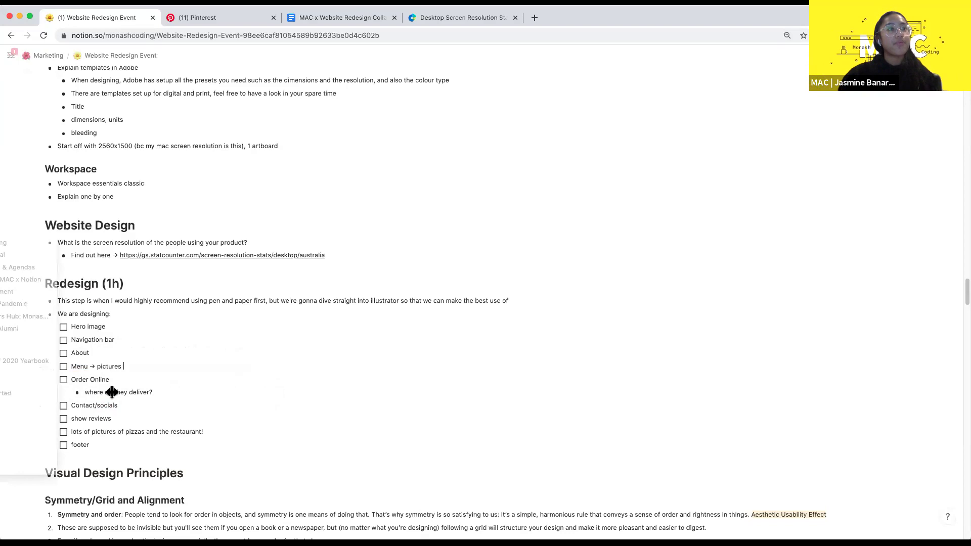
{"action": "scroll", "coordinate": [151, 387], "scroll_direction": "down", "scroll_amount": 2}
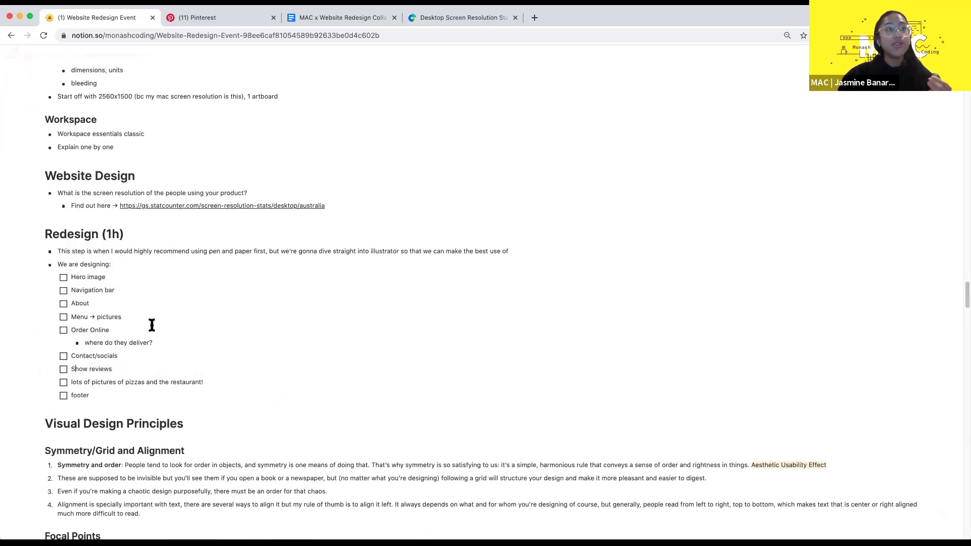
{"action": "scroll", "coordinate": [152, 325], "scroll_direction": "up", "scroll_amount": 10}
{"action": "scroll", "coordinate": [151, 325], "scroll_direction": "up", "scroll_amount": 19}
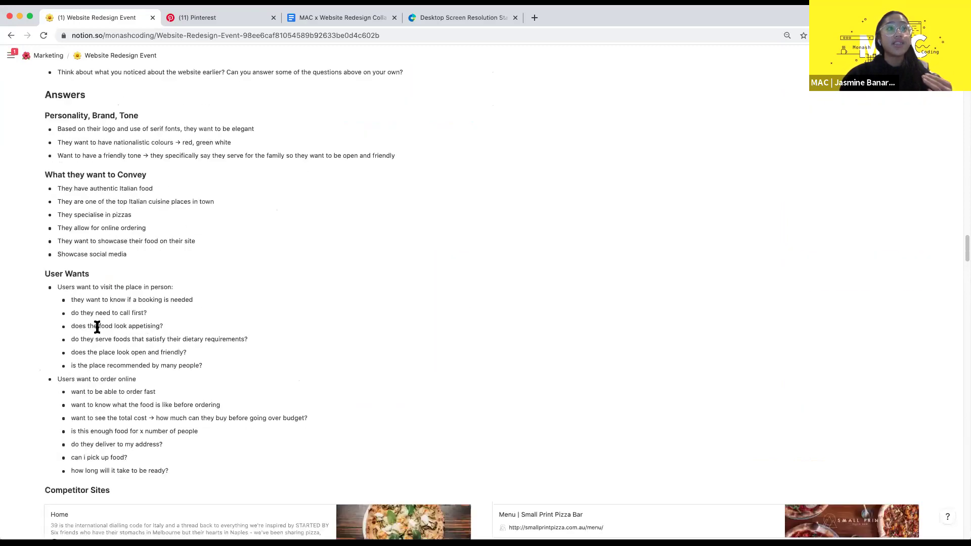
{"action": "left_click_drag", "start_coordinate": [208, 356], "coordinate": [210, 374]}
{"action": "left_click", "coordinate": [173, 325]}
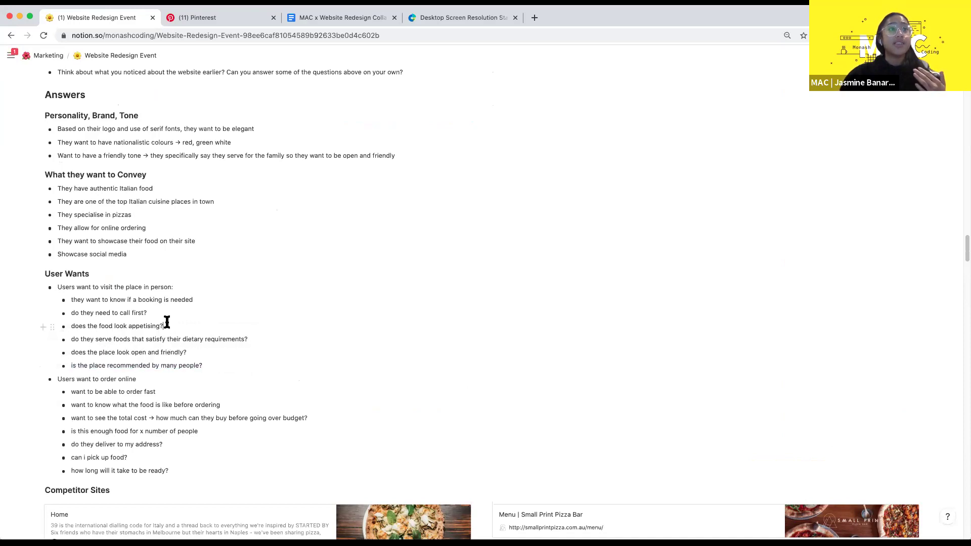
{"action": "scroll", "coordinate": [221, 306], "scroll_direction": "down", "scroll_amount": 4}
{"action": "scroll", "coordinate": [221, 305], "scroll_direction": "down", "scroll_amount": 20}
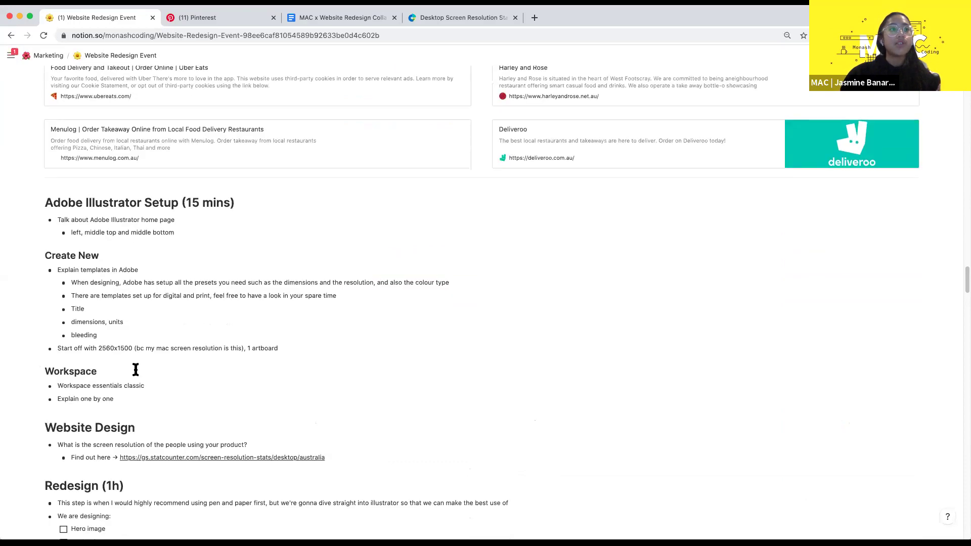
{"action": "scroll", "coordinate": [136, 370], "scroll_direction": "down", "scroll_amount": 2}
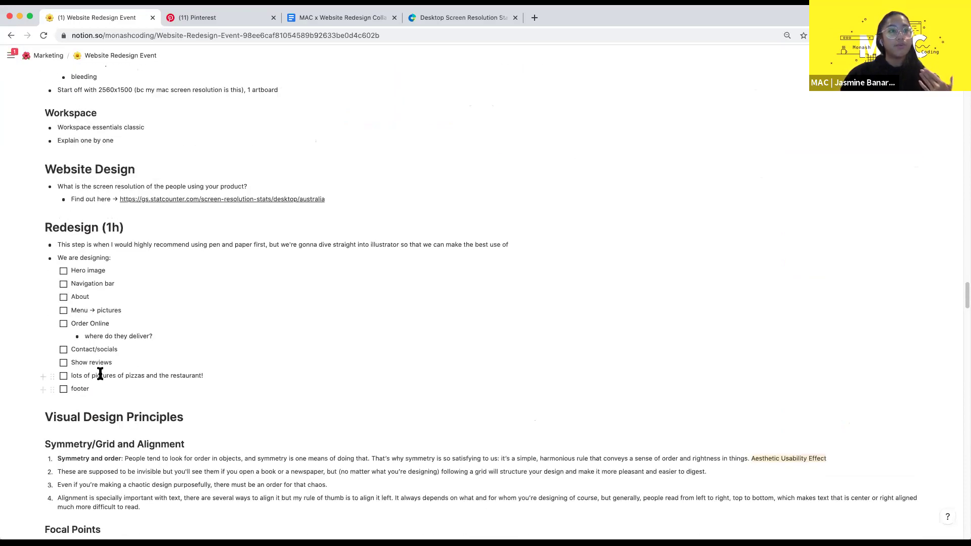
{"action": "mouse_move", "coordinate": [223, 371]}
{"action": "left_mouse_down"}
{"action": "mouse_move", "coordinate": [123, 370]}
{"action": "mouse_move", "coordinate": [231, 375]}
{"action": "left_mouse_up"}
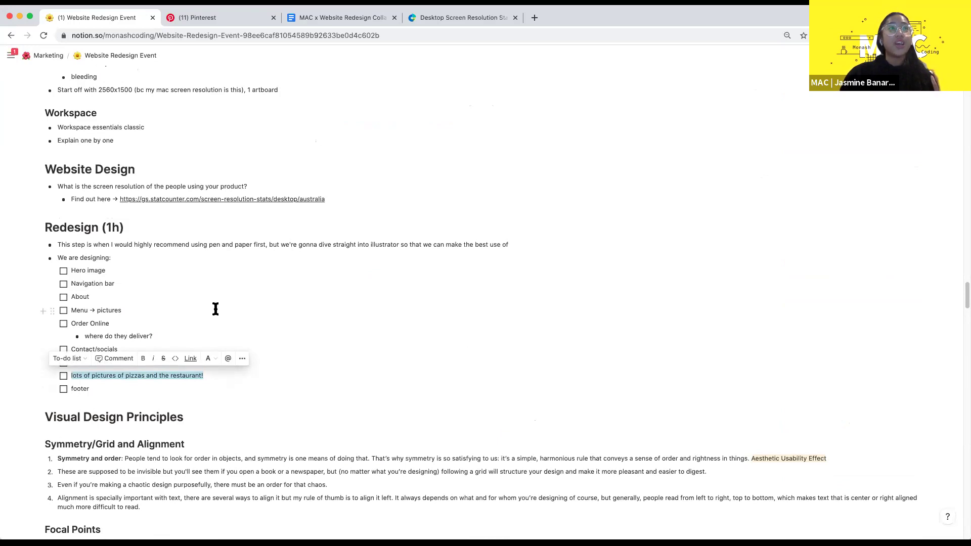
{"action": "scroll", "coordinate": [215, 309], "scroll_direction": "up", "scroll_amount": 1}
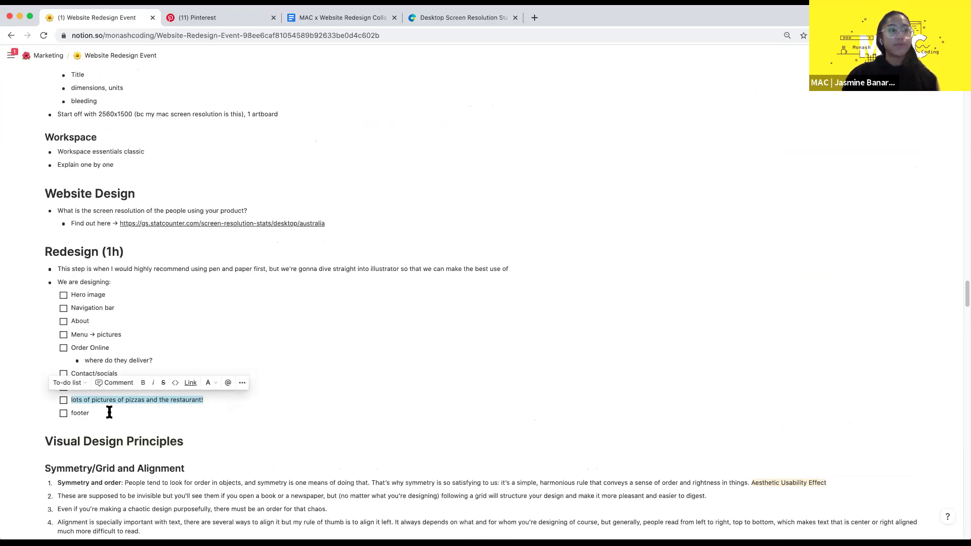
{"action": "left_click_drag", "start_coordinate": [101, 410], "coordinate": [71, 407]}
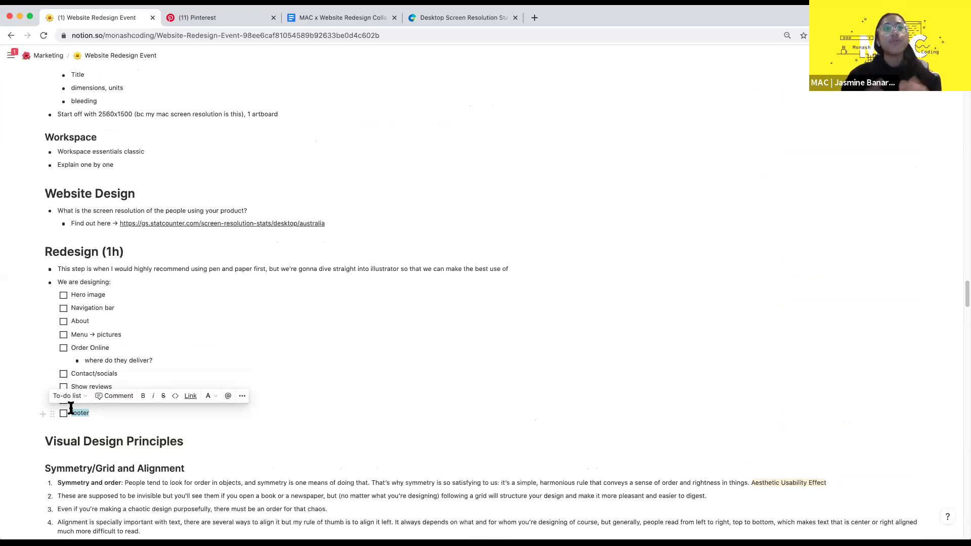
{"action": "scroll", "coordinate": [228, 347], "scroll_direction": "down", "scroll_amount": 2}
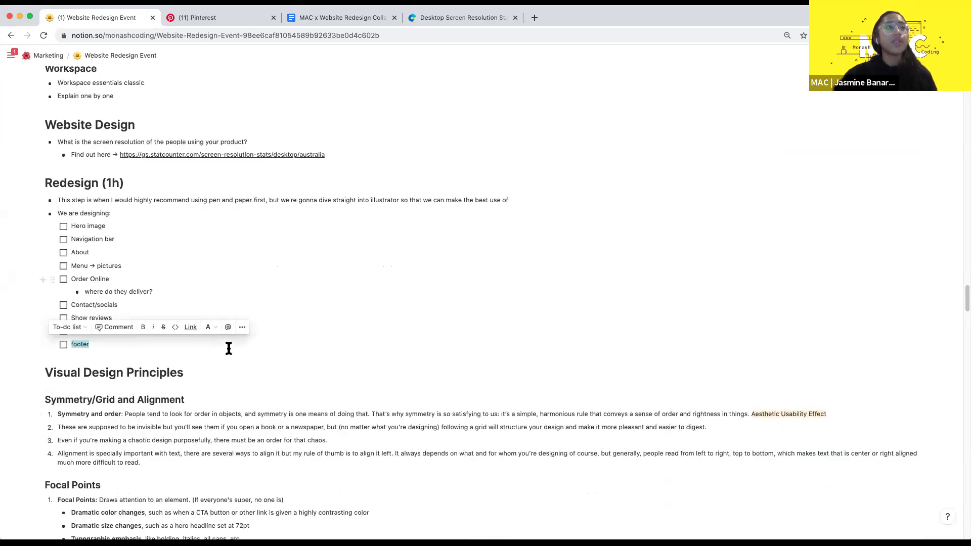
- Scroll through the Pinterest landing page design results, then go back to the Website Redesign Event page
{"action": "key", "text": "ctrl+Tab"}
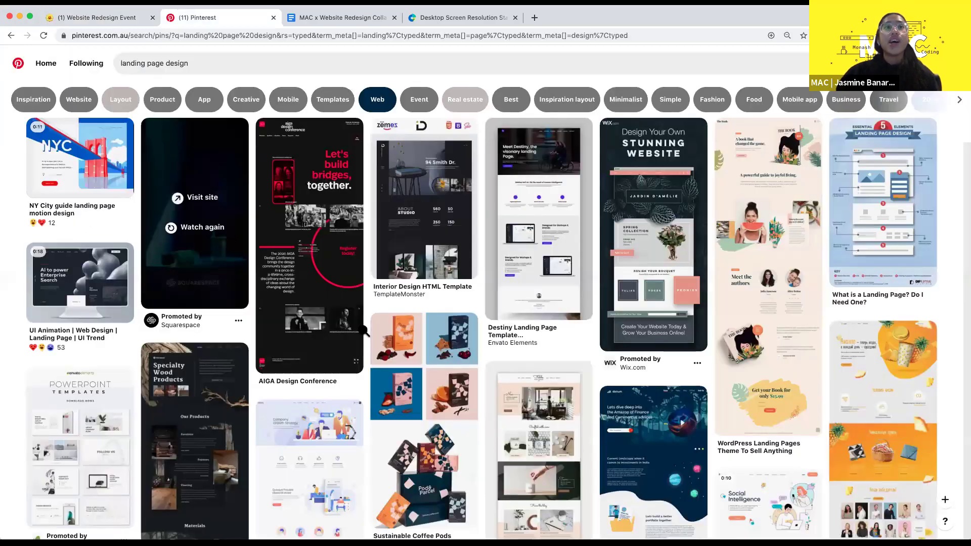
{"action": "scroll", "coordinate": [466, 313], "scroll_direction": "down", "scroll_amount": 4}
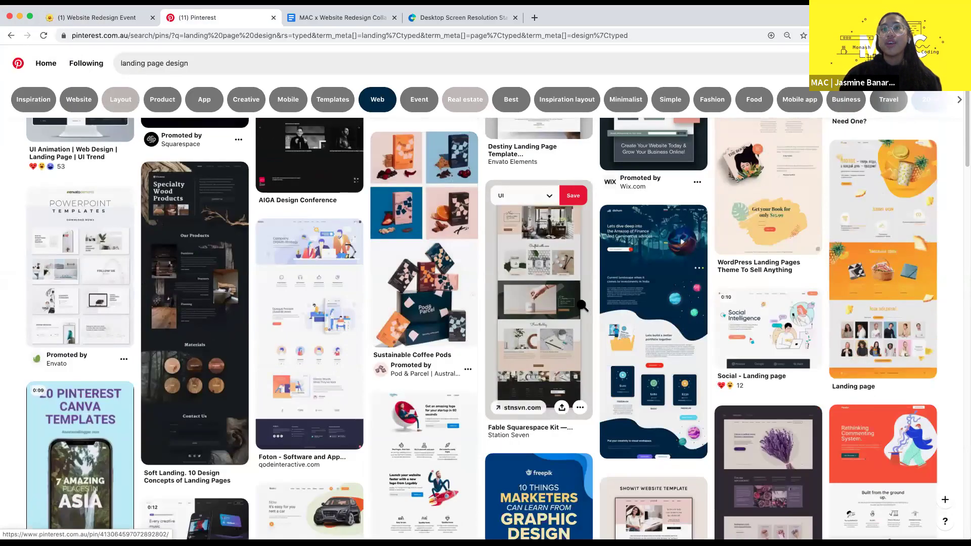
{"action": "scroll", "coordinate": [550, 326], "scroll_direction": "down", "scroll_amount": 2}
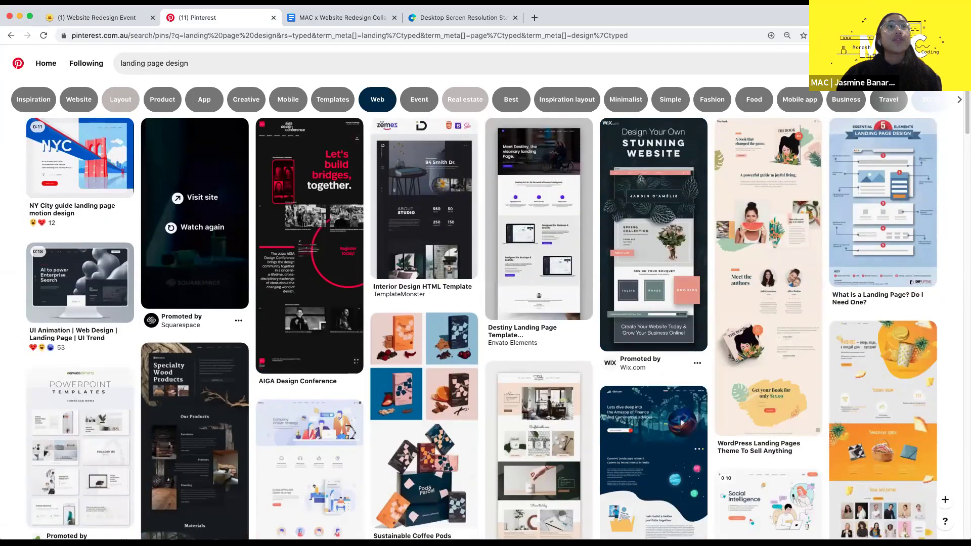
{"action": "left_click", "coordinate": [133, 17]}
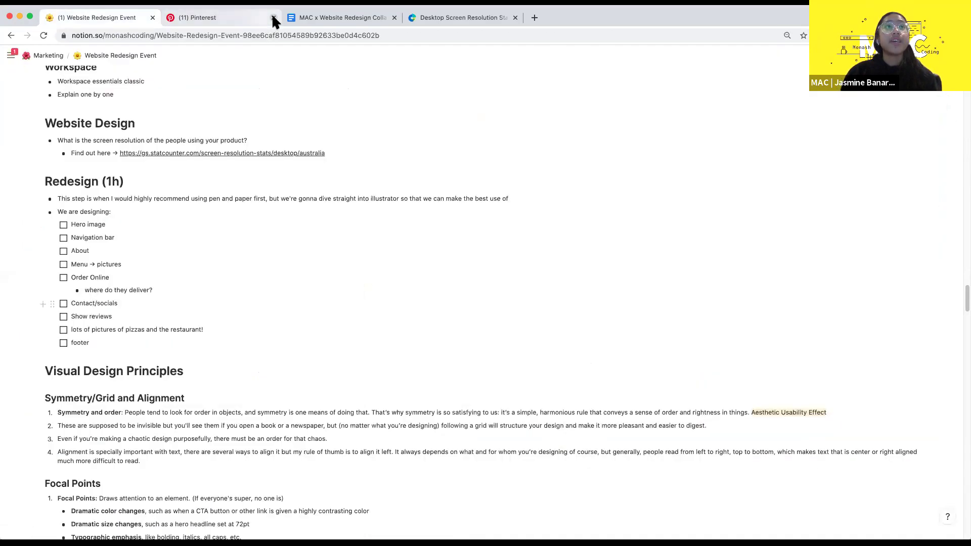
- Close the Pinterest tab and clear the checklist block selection in Notion
{"action": "left_click", "coordinate": [273, 16]}
{"action": "left_click_drag", "start_coordinate": [111, 343], "coordinate": [99, 238]}
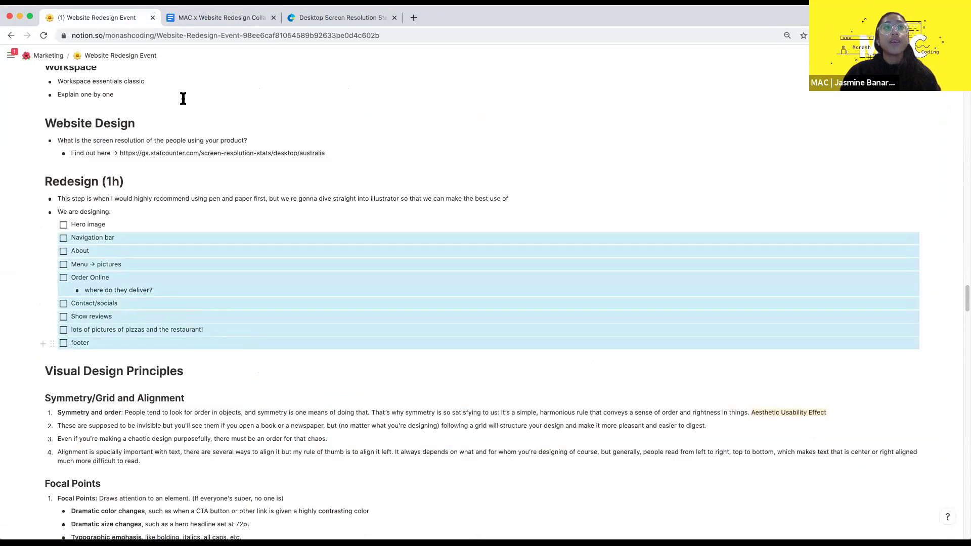
{"action": "left_click", "coordinate": [187, 213]}
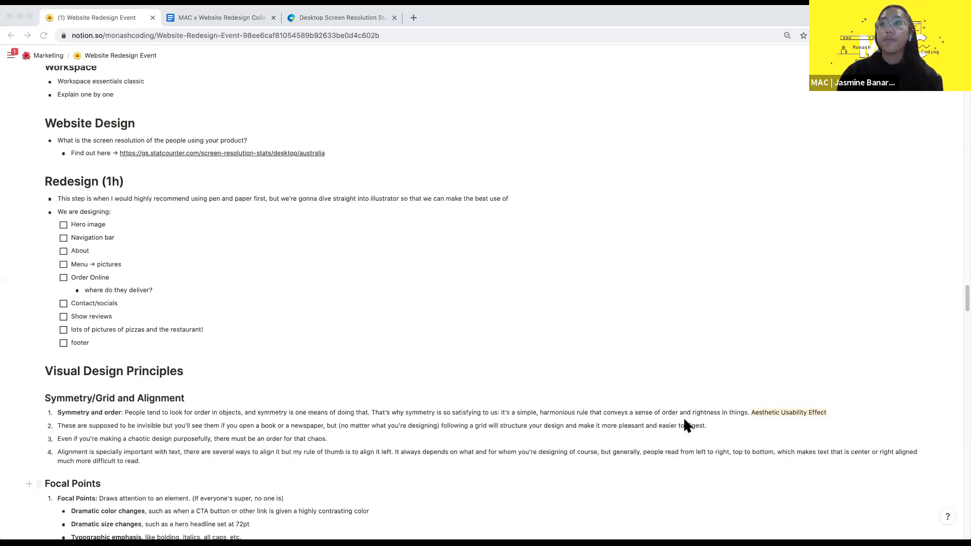
- Scroll to the Typography links and open FontPair in a background tab
{"action": "left_click", "coordinate": [600, 306]}
{"action": "scroll", "coordinate": [314, 230], "scroll_direction": "down", "scroll_amount": 20}
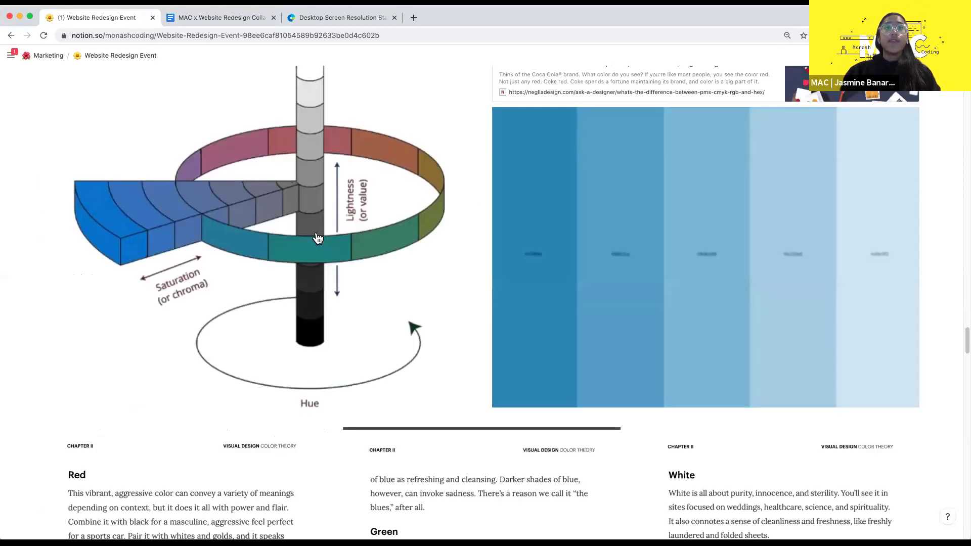
{"action": "scroll", "coordinate": [318, 238], "scroll_direction": "down", "scroll_amount": 10}
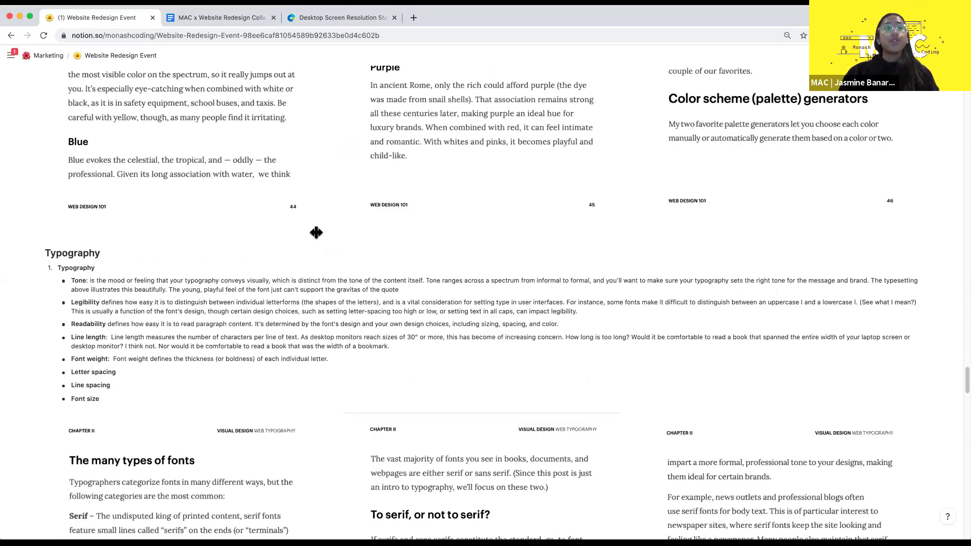
{"action": "scroll", "coordinate": [317, 232], "scroll_direction": "down", "scroll_amount": 15}
{"action": "scroll", "coordinate": [314, 230], "scroll_direction": "up", "scroll_amount": 8}
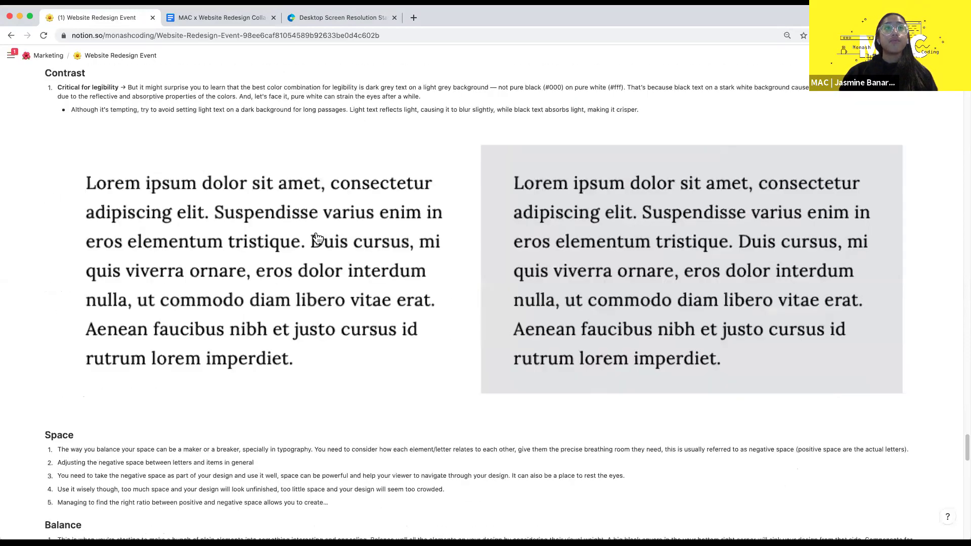
{"action": "scroll", "coordinate": [317, 236], "scroll_direction": "down", "scroll_amount": 3}
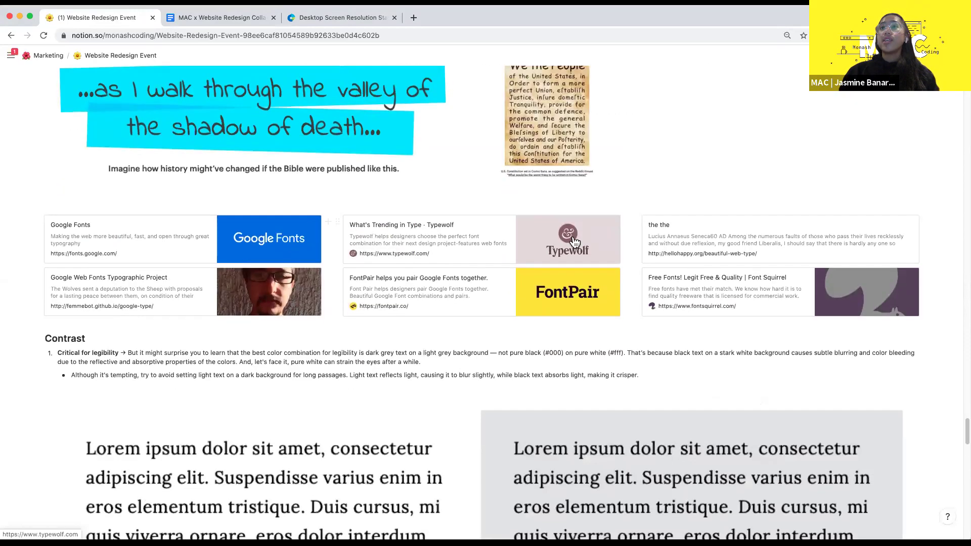
{"action": "left_click", "coordinate": [403, 305]}
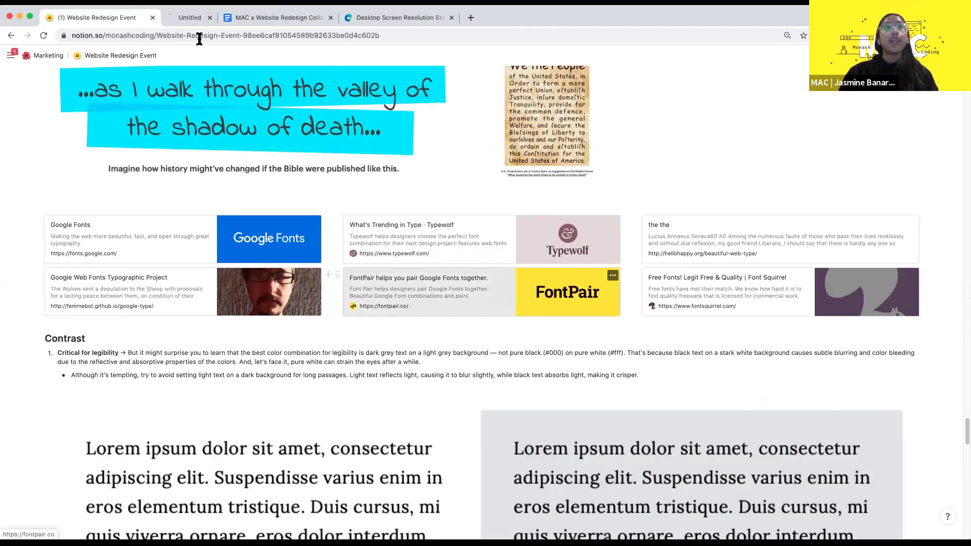
- View fontpair.co and scroll to Featured Font Pairs, starting with Lora & Merriweather
{"action": "left_click", "coordinate": [202, 15]}
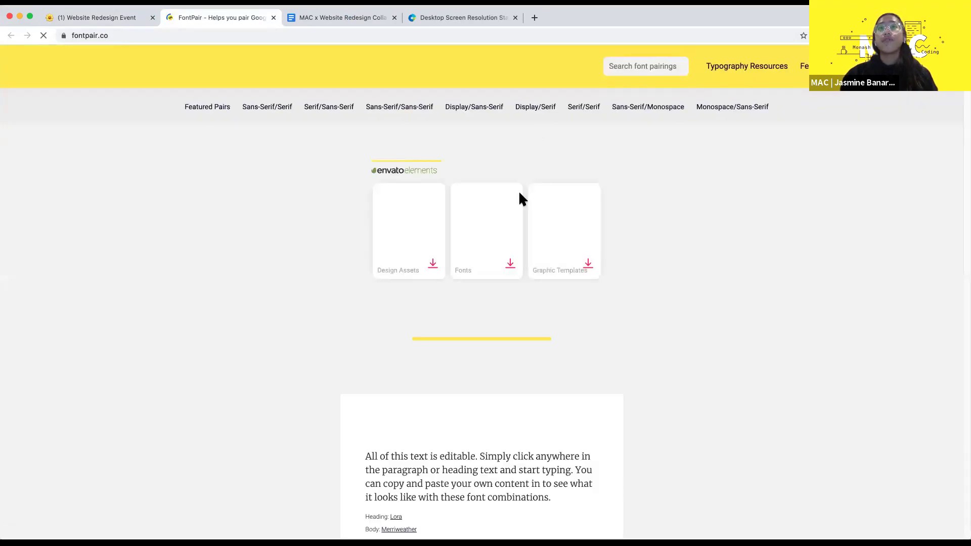
{"action": "scroll", "coordinate": [580, 263], "scroll_direction": "down", "scroll_amount": 2}
{"action": "scroll", "coordinate": [579, 263], "scroll_direction": "down", "scroll_amount": 3}
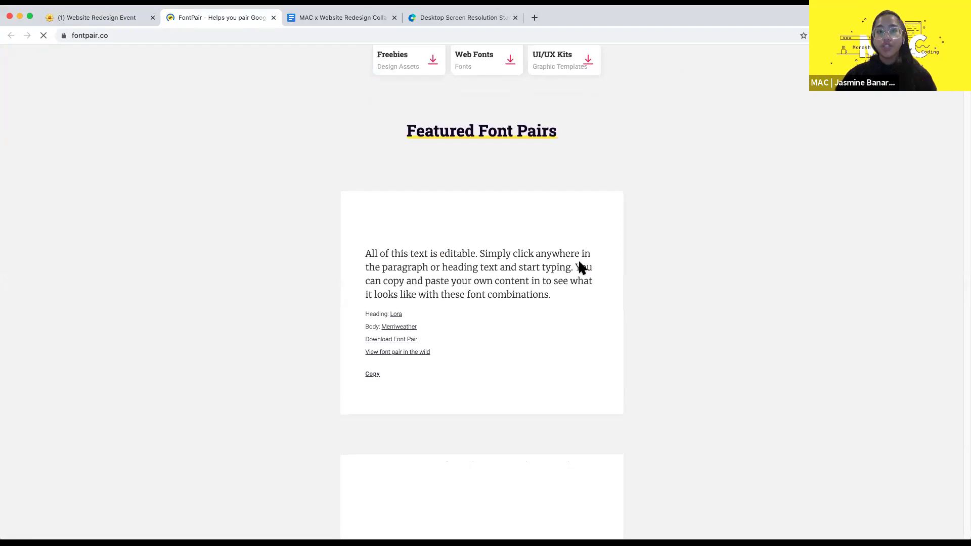
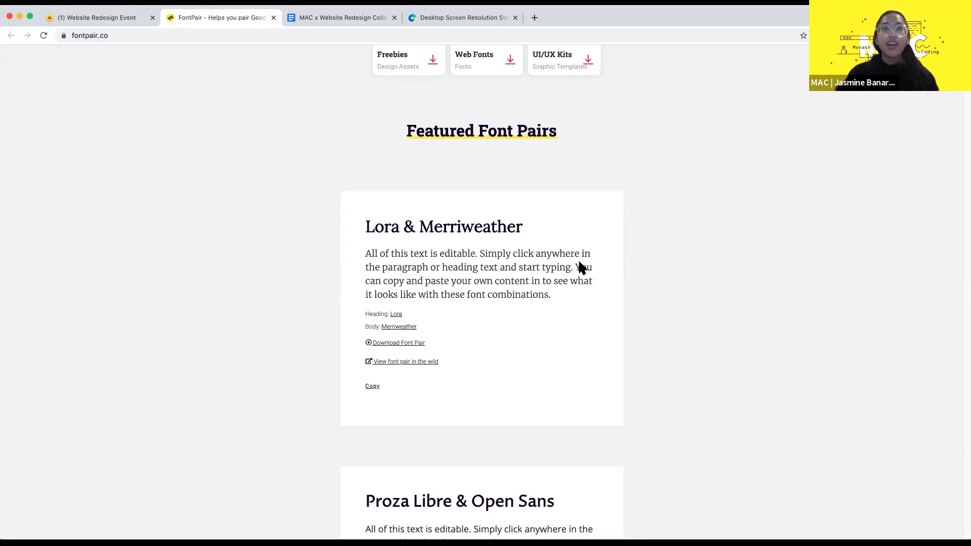
- Scroll FontPair's featured pairs after briefly checking the resolution stats and redesign tabs
{"action": "scroll", "coordinate": [581, 268], "scroll_direction": "down", "scroll_amount": 2}
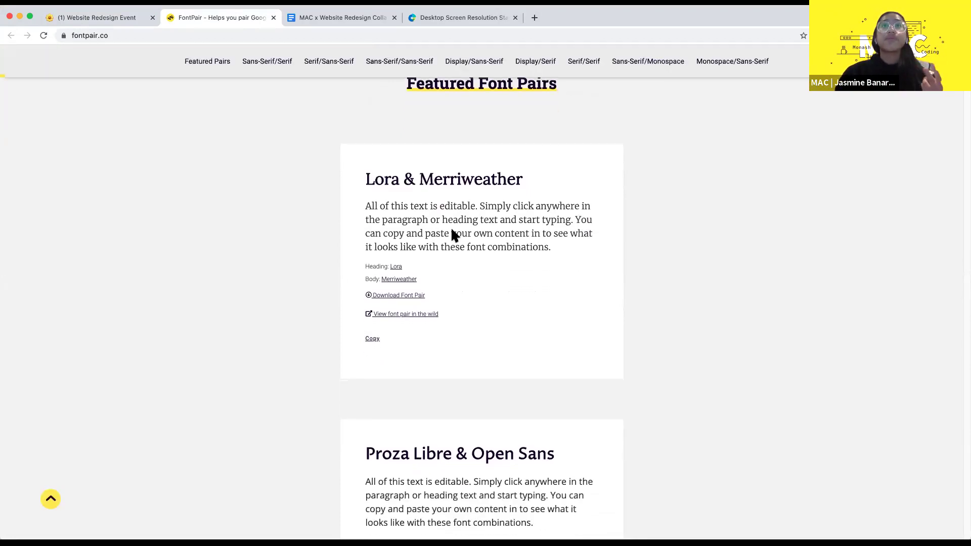
{"action": "scroll", "coordinate": [450, 227], "scroll_direction": "up", "scroll_amount": 5}
{"action": "scroll", "coordinate": [404, 201], "scroll_direction": "down", "scroll_amount": 1}
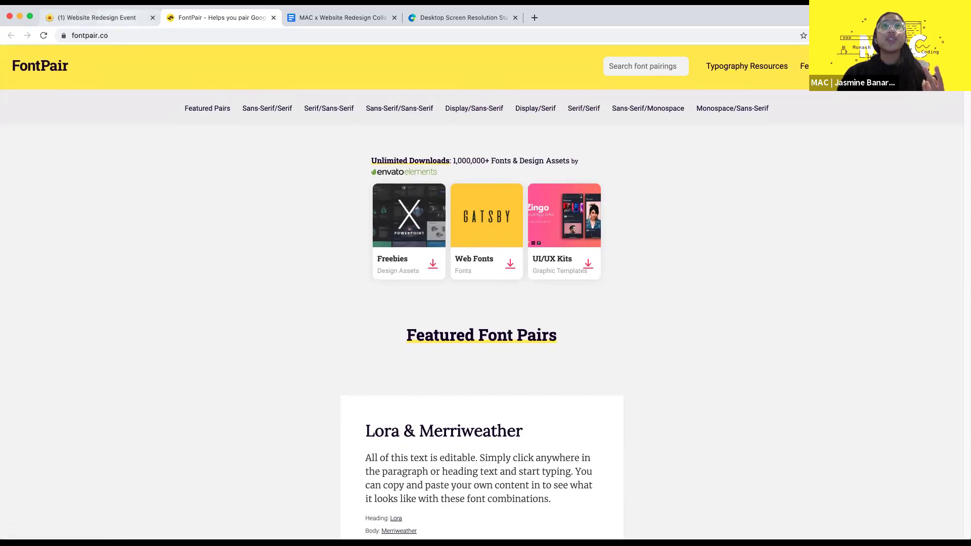
{"action": "left_click", "coordinate": [463, 15]}
{"action": "left_click", "coordinate": [332, 11]}
{"action": "left_click", "coordinate": [245, 12]}
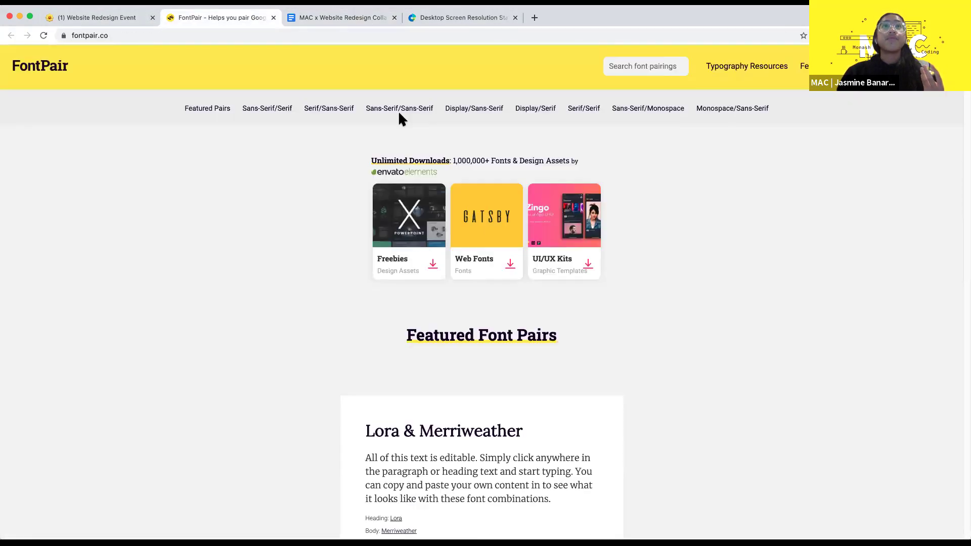
{"action": "scroll", "coordinate": [361, 120], "scroll_direction": "down", "scroll_amount": 10}
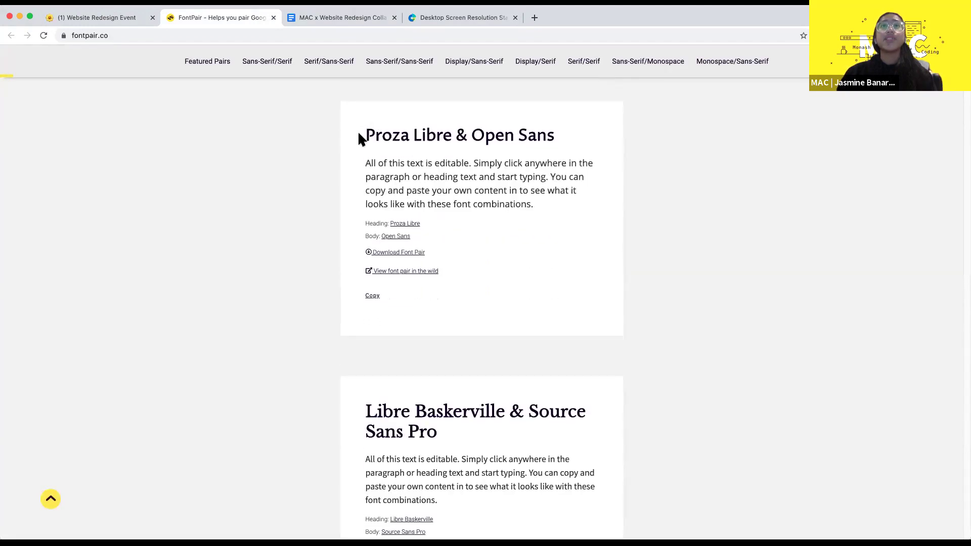
- Select the Proza Libre & Open Sans and Libre Baskerville & Source Sans Pro headings
{"action": "left_click", "coordinate": [578, 132]}
{"action": "triple_click", "coordinate": [470, 132]}
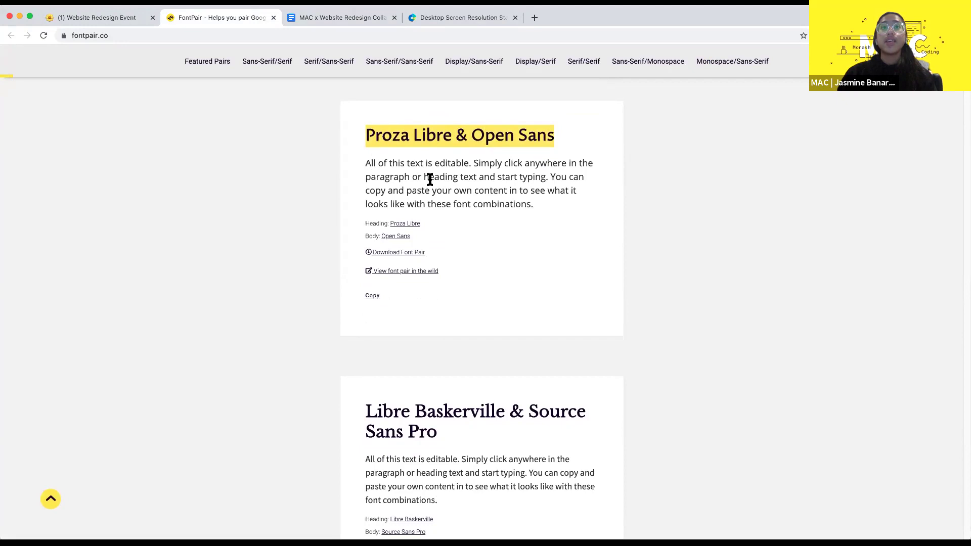
{"action": "scroll", "coordinate": [430, 179], "scroll_direction": "up", "scroll_amount": 1}
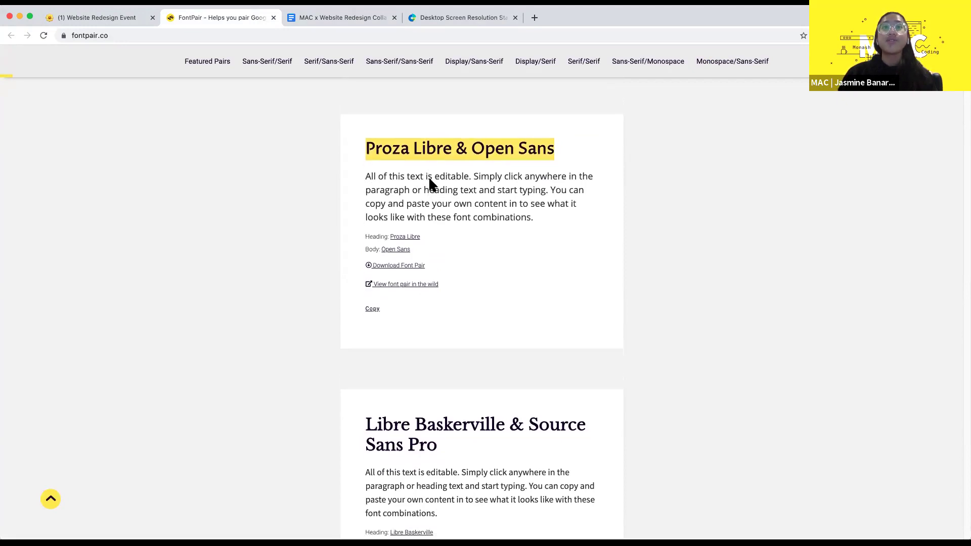
{"action": "scroll", "coordinate": [428, 176], "scroll_direction": "down", "scroll_amount": 10}
{"action": "scroll", "coordinate": [412, 106], "scroll_direction": "up", "scroll_amount": 2}
{"action": "triple_click", "coordinate": [462, 106]}
- Drag-select the Libre Baskerville heading, then most of its sample paragraph
{"action": "scroll", "coordinate": [462, 104], "scroll_direction": "up", "scroll_amount": 3}
{"action": "left_click", "coordinate": [402, 153]}
{"action": "left_click_drag", "start_coordinate": [370, 149], "coordinate": [471, 183]}
{"action": "left_click", "coordinate": [456, 236]}
{"action": "left_click_drag", "start_coordinate": [456, 233], "coordinate": [364, 209]}
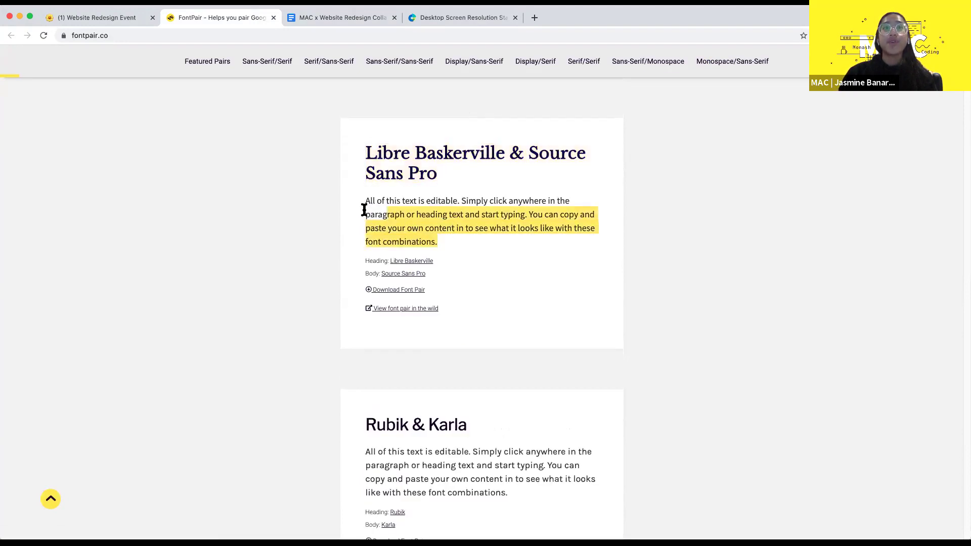
- Jump to the Display/Sans-Serif, then Sans-Serif/Monospace pairings and highlight the Poppins sample paragraph
{"action": "left_click", "coordinate": [476, 62]}
{"action": "scroll", "coordinate": [434, 136], "scroll_direction": "down", "scroll_amount": 8}
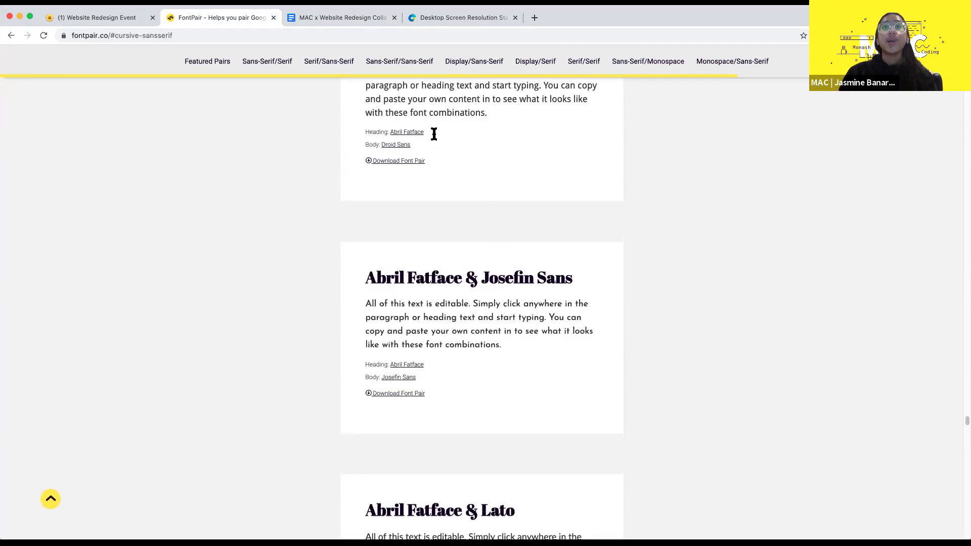
{"action": "scroll", "coordinate": [428, 276], "scroll_direction": "down", "scroll_amount": 3}
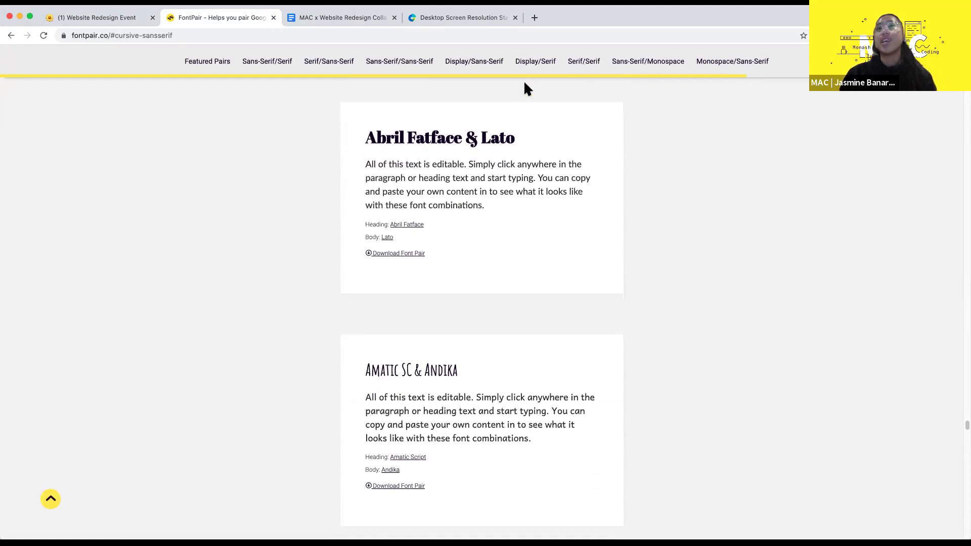
{"action": "left_click", "coordinate": [657, 61]}
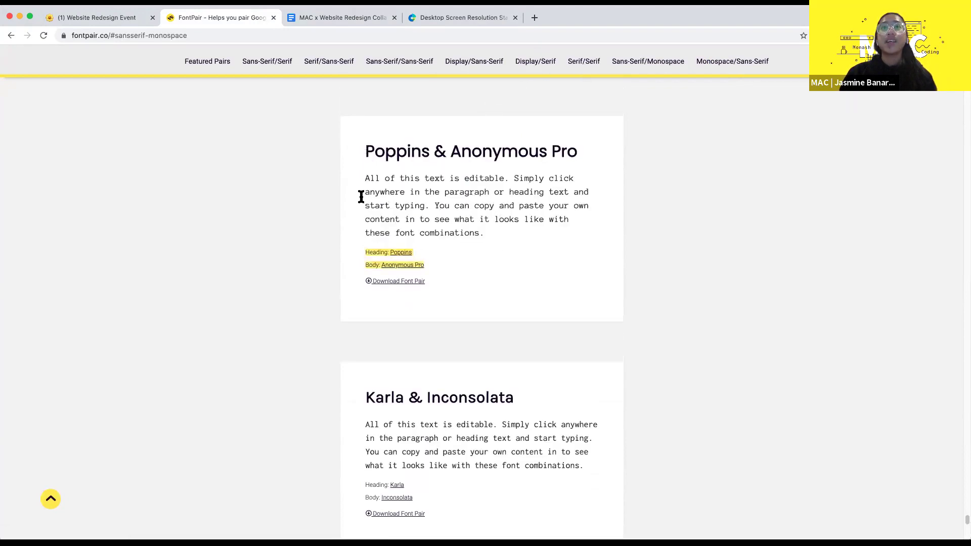
{"action": "left_click_drag", "start_coordinate": [367, 186], "coordinate": [513, 232]}
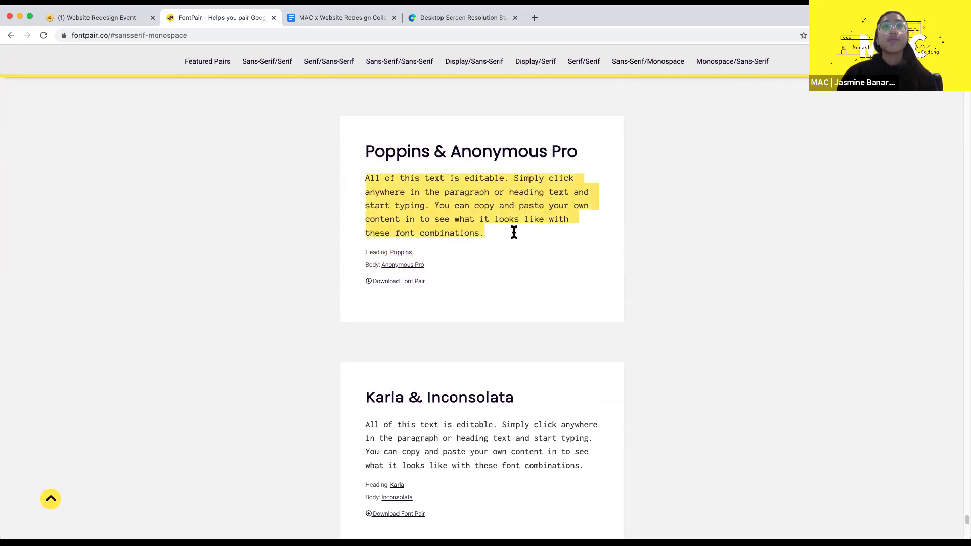
- Select and look up the word Poppins, then scroll back up to Playfair Display & Fauna One
{"action": "scroll", "coordinate": [514, 232], "scroll_direction": "up", "scroll_amount": 1}
{"action": "double_click", "coordinate": [410, 189]}
{"action": "left_click", "coordinate": [411, 189]}
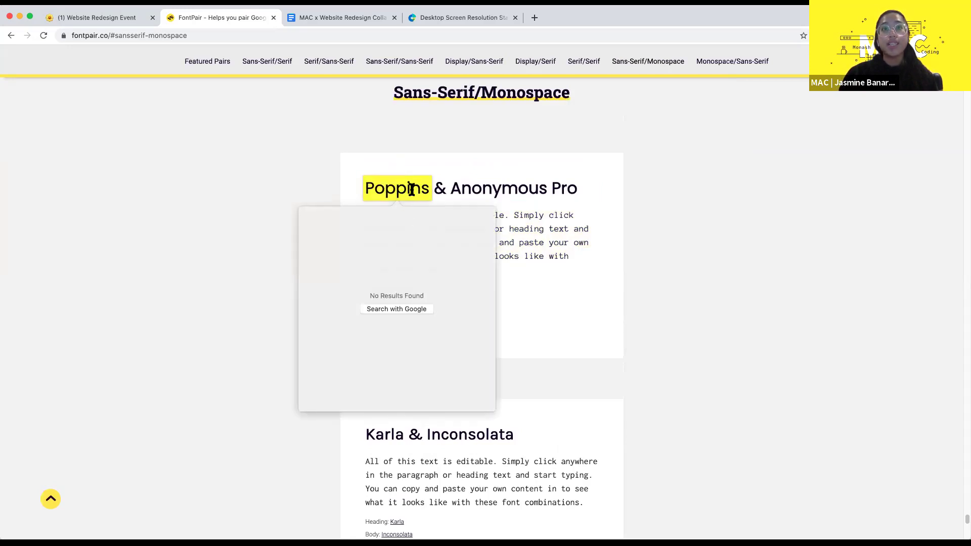
{"action": "left_click", "coordinate": [641, 259]}
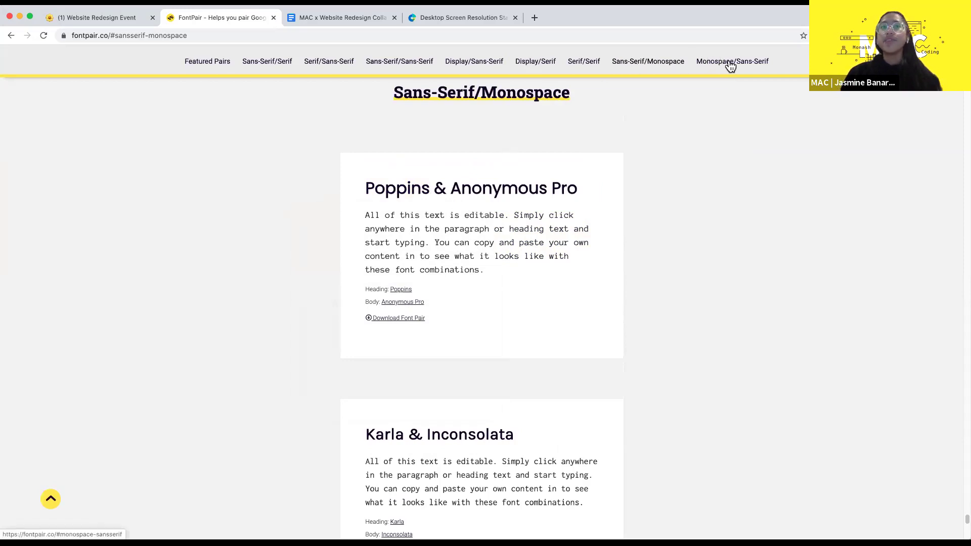
{"action": "scroll", "coordinate": [470, 207], "scroll_direction": "up", "scroll_amount": 3}
{"action": "scroll", "coordinate": [470, 207], "scroll_direction": "up", "scroll_amount": 6}
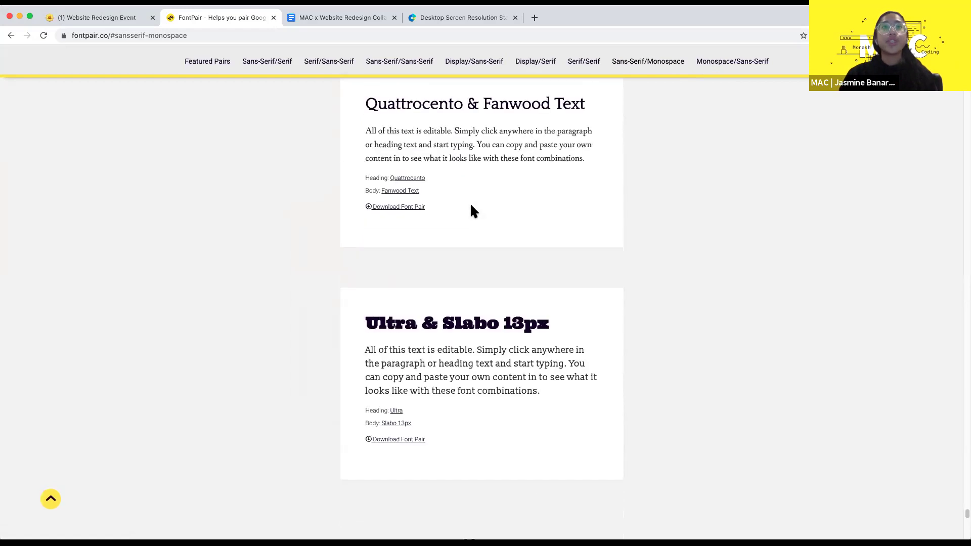
{"action": "scroll", "coordinate": [471, 208], "scroll_direction": "up", "scroll_amount": 10}
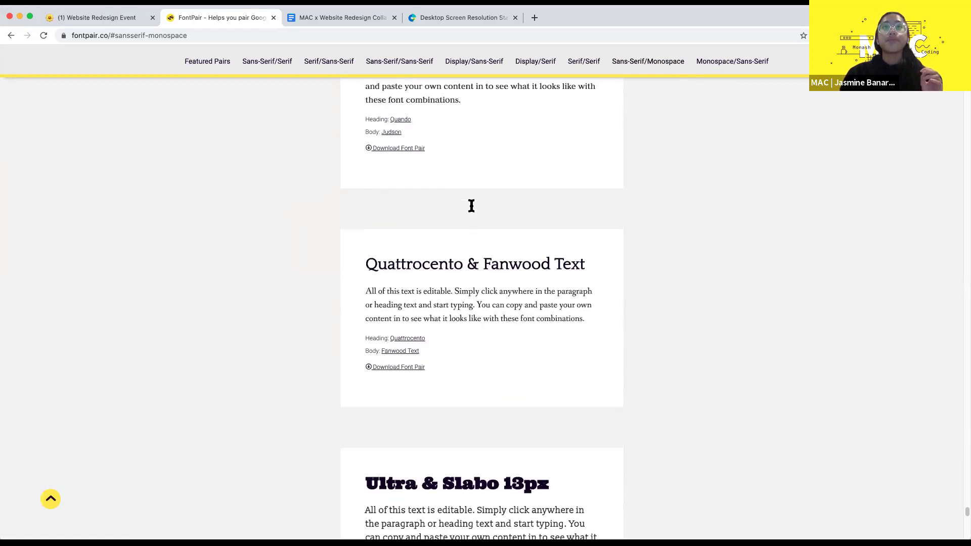
{"action": "scroll", "coordinate": [471, 206], "scroll_direction": "up", "scroll_amount": 1}
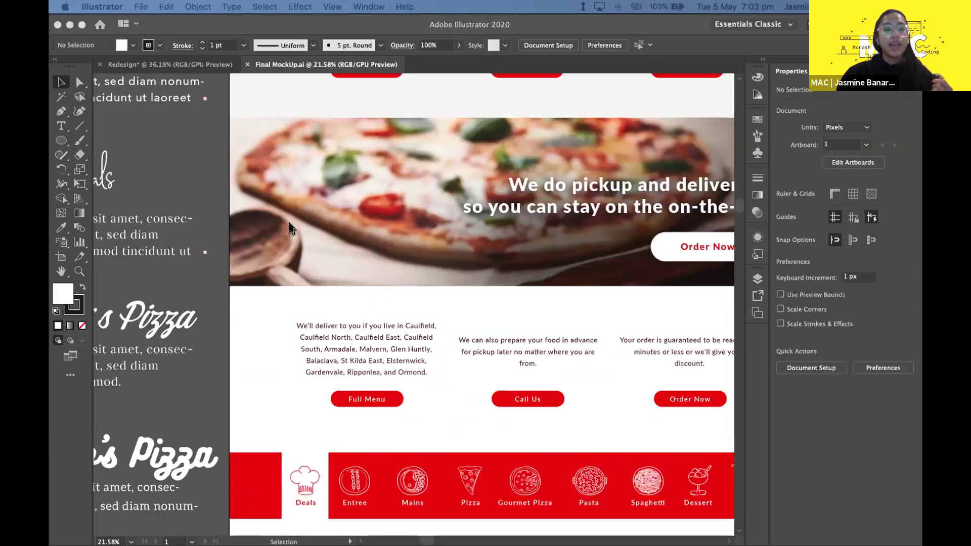
- Activate Final MockUp.ai and scroll to the Special Deals and Antonio's Pizza font samples
{"action": "scroll", "coordinate": [292, 229], "scroll_direction": "left", "scroll_amount": 10}
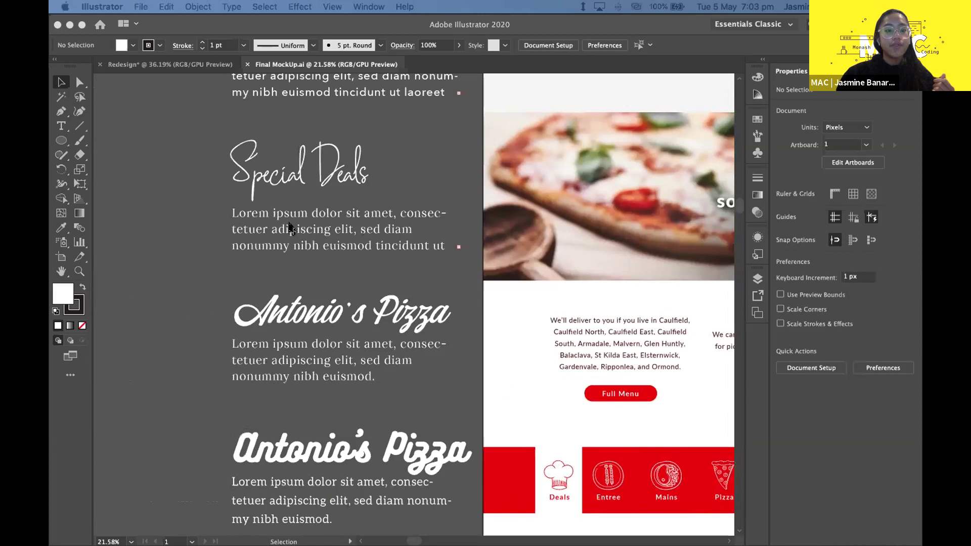
{"action": "scroll", "coordinate": [292, 229], "scroll_direction": "left", "scroll_amount": 2}
{"action": "left_click", "coordinate": [242, 196]}
{"action": "scroll", "coordinate": [511, 296], "scroll_direction": "down", "scroll_amount": 10}
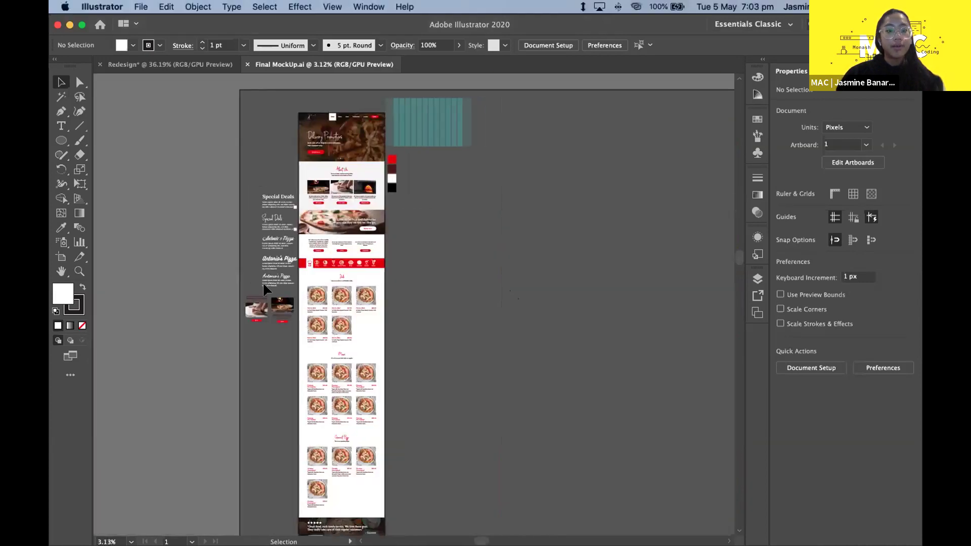
{"action": "scroll", "coordinate": [293, 212], "scroll_direction": "up", "scroll_amount": 5}
{"action": "scroll", "coordinate": [292, 215], "scroll_direction": "down", "scroll_amount": 3}
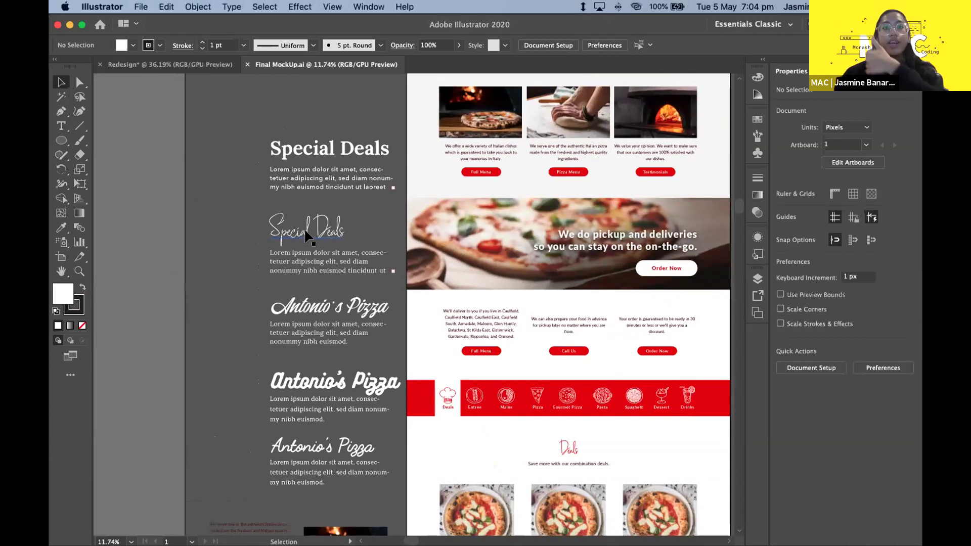
{"action": "scroll", "coordinate": [248, 202], "scroll_direction": "up", "scroll_amount": 2}
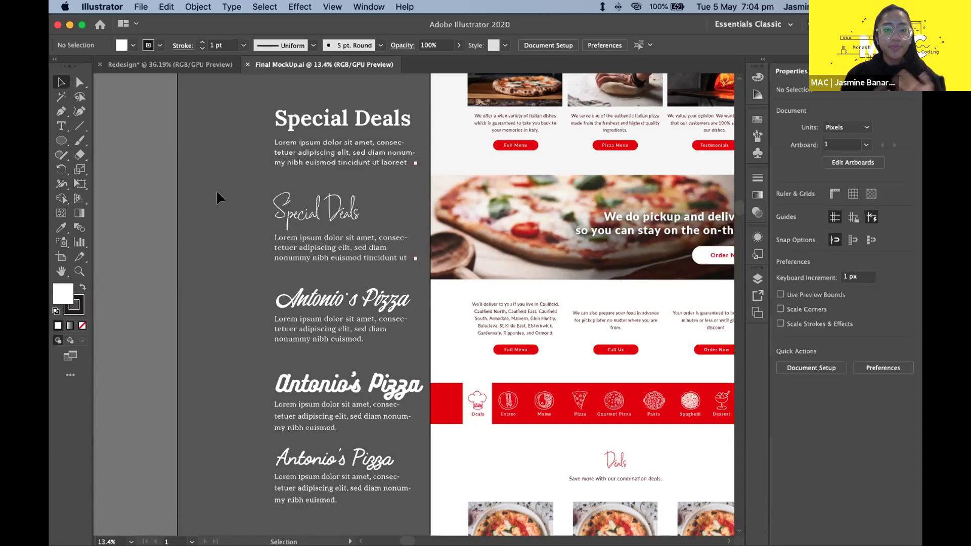
{"action": "scroll", "coordinate": [322, 185], "scroll_direction": "down", "scroll_amount": 1}
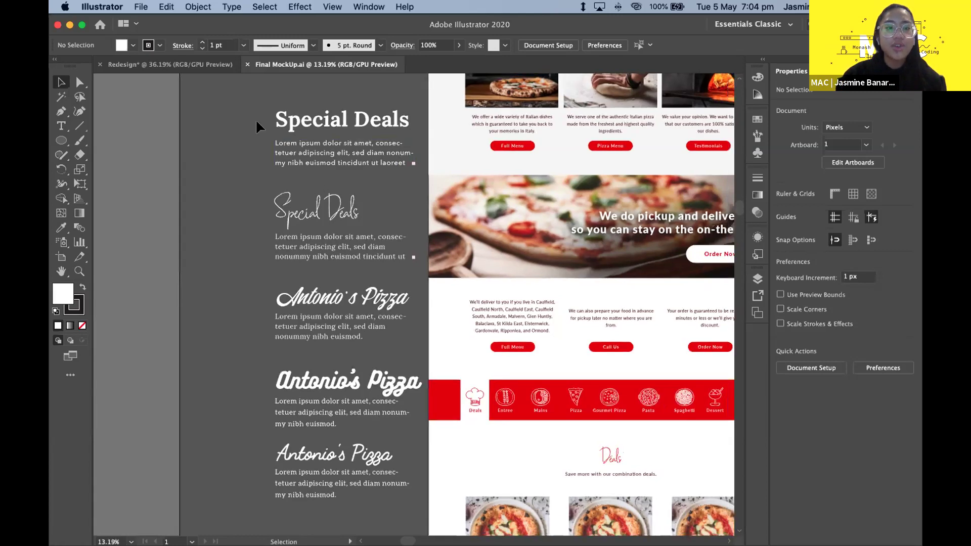
{"action": "scroll", "coordinate": [255, 127], "scroll_direction": "down", "scroll_amount": 1}
{"action": "left_click", "coordinate": [353, 357]}
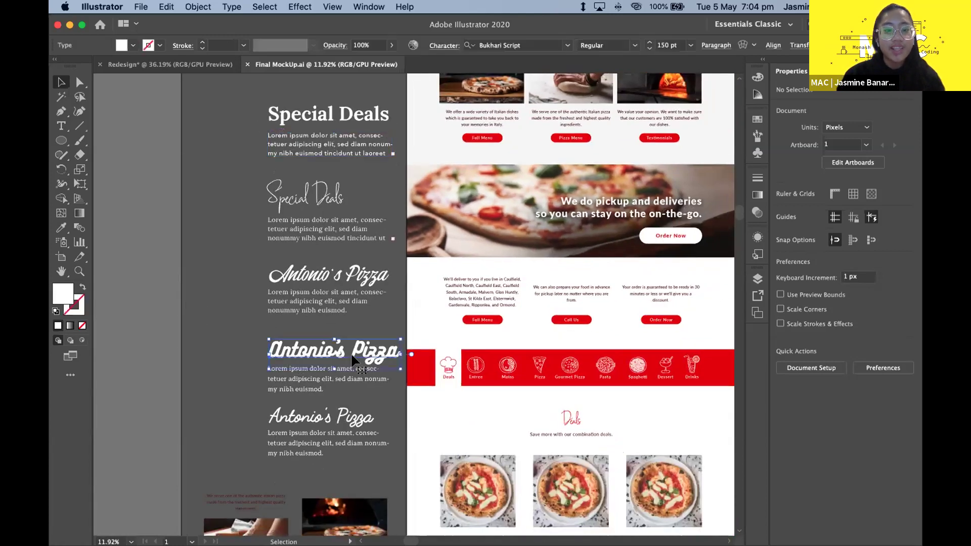
{"action": "scroll", "coordinate": [304, 388], "scroll_direction": "up", "scroll_amount": 2}
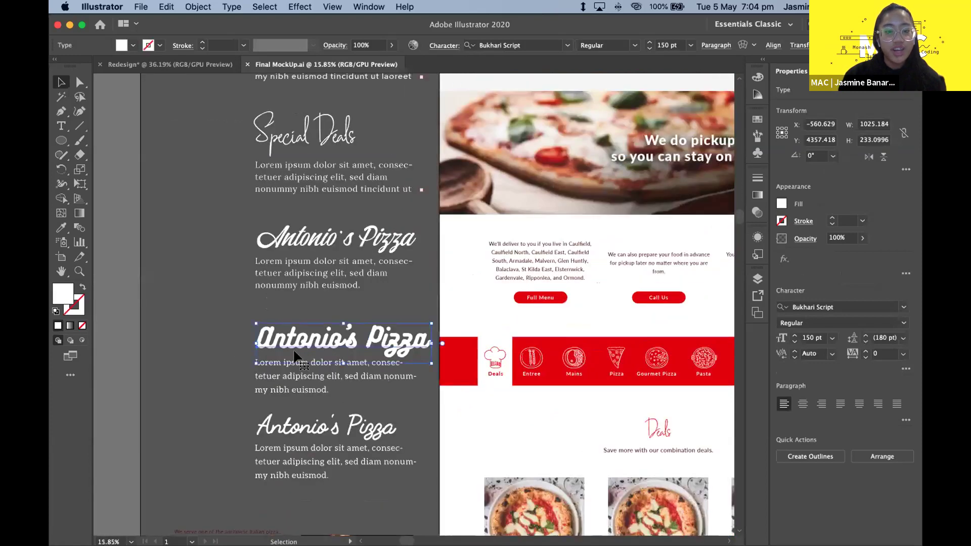
{"action": "left_click", "coordinate": [207, 333]}
{"action": "scroll", "coordinate": [207, 332], "scroll_direction": "down", "scroll_amount": 2}
{"action": "scroll", "coordinate": [221, 332], "scroll_direction": "up", "scroll_amount": 2}
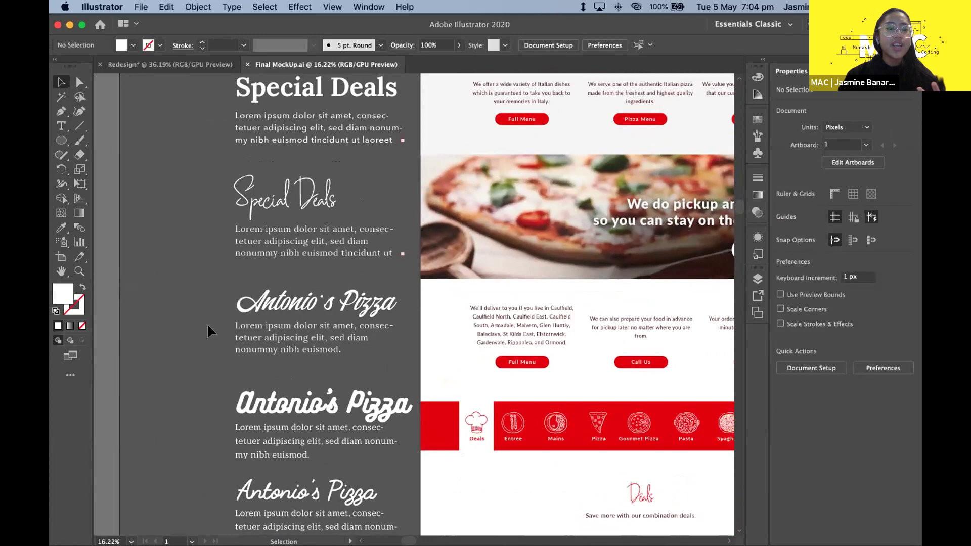
{"action": "scroll", "coordinate": [210, 331], "scroll_direction": "down", "scroll_amount": 1}
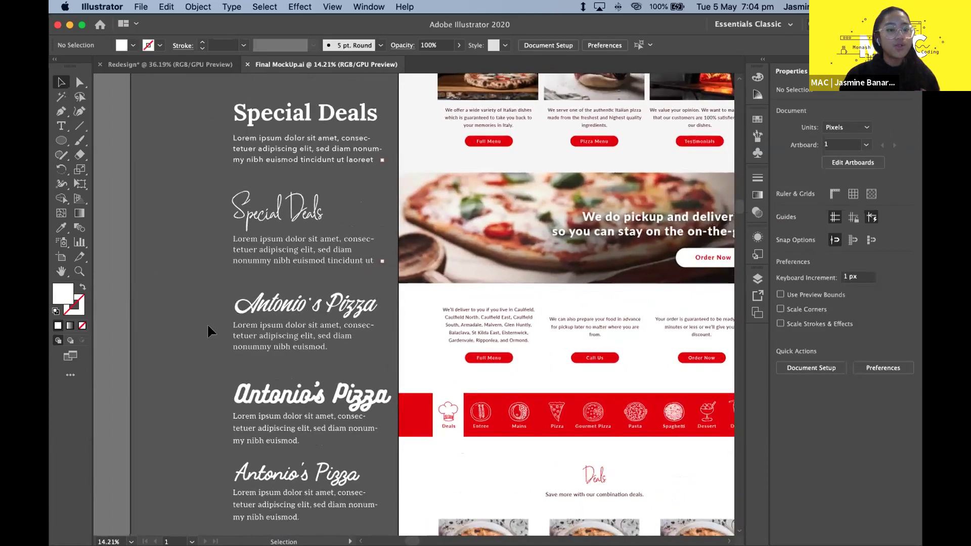
{"action": "scroll", "coordinate": [253, 363], "scroll_direction": "down", "scroll_amount": 1}
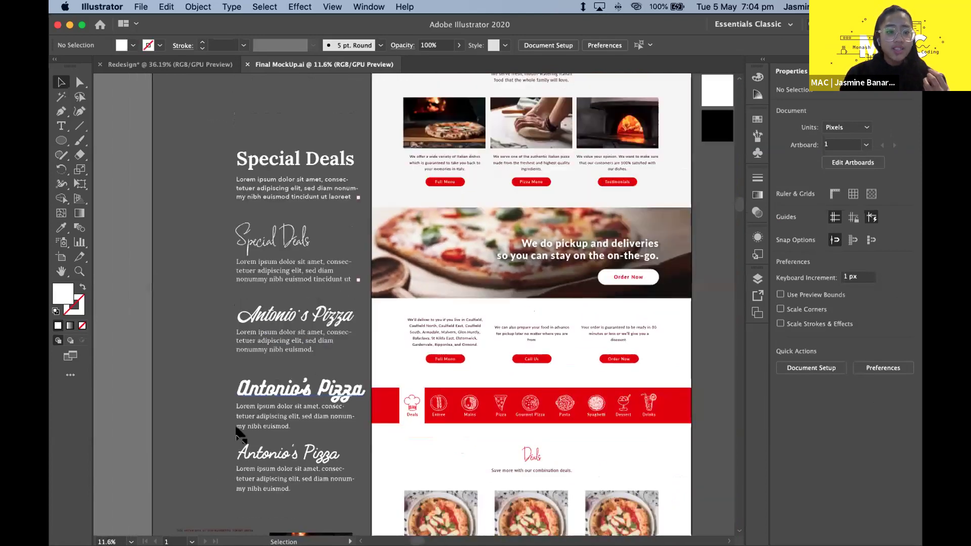
{"action": "left_click_drag", "start_coordinate": [227, 485], "coordinate": [279, 121]}
{"action": "left_click", "coordinate": [225, 134]}
{"action": "scroll", "coordinate": [224, 226], "scroll_direction": "up", "scroll_amount": 1}
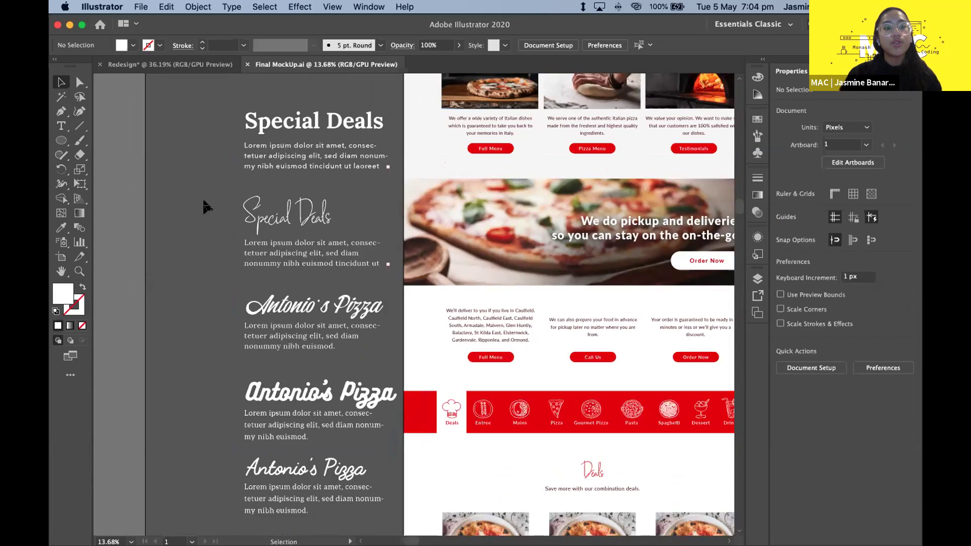
{"action": "left_click", "coordinate": [285, 221]}
{"action": "left_click", "coordinate": [208, 245]}
{"action": "left_click", "coordinate": [273, 224]}
{"action": "left_click", "coordinate": [289, 255], "text": "shift"}
{"action": "left_click", "coordinate": [222, 230]}
{"action": "scroll", "coordinate": [280, 209], "scroll_direction": "up", "scroll_amount": 5}
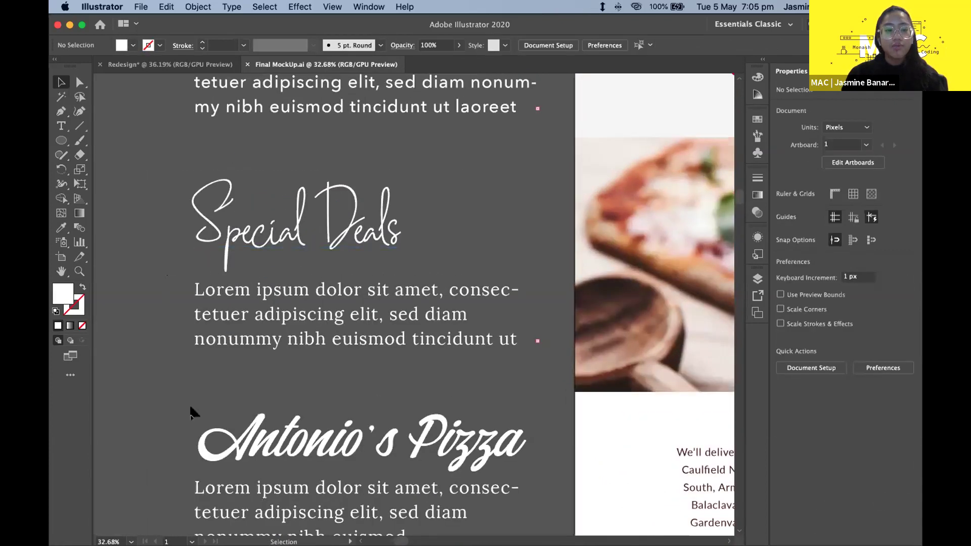
{"action": "scroll", "coordinate": [193, 413], "scroll_direction": "down", "scroll_amount": 3}
{"action": "scroll", "coordinate": [193, 412], "scroll_direction": "down", "scroll_amount": 2}
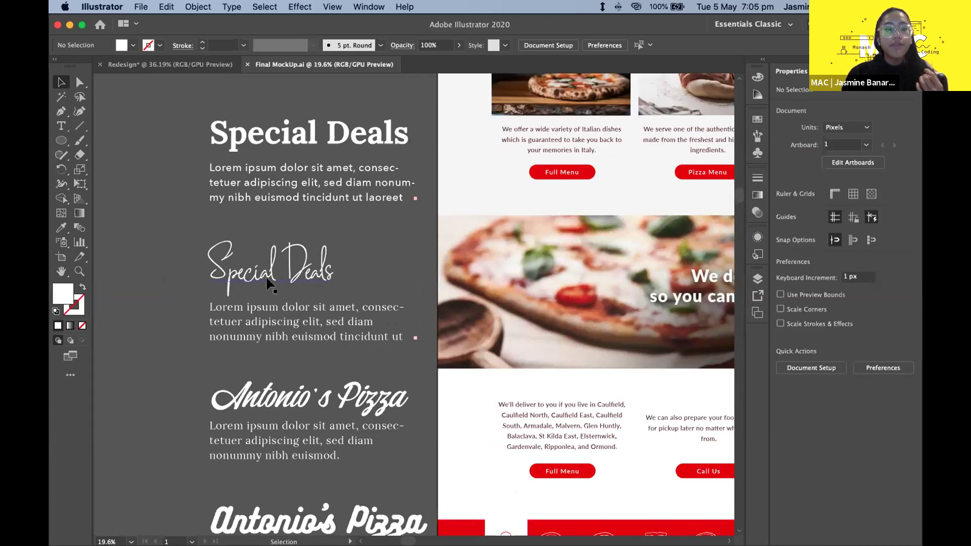
{"action": "scroll", "coordinate": [260, 273], "scroll_direction": "down", "scroll_amount": 5}
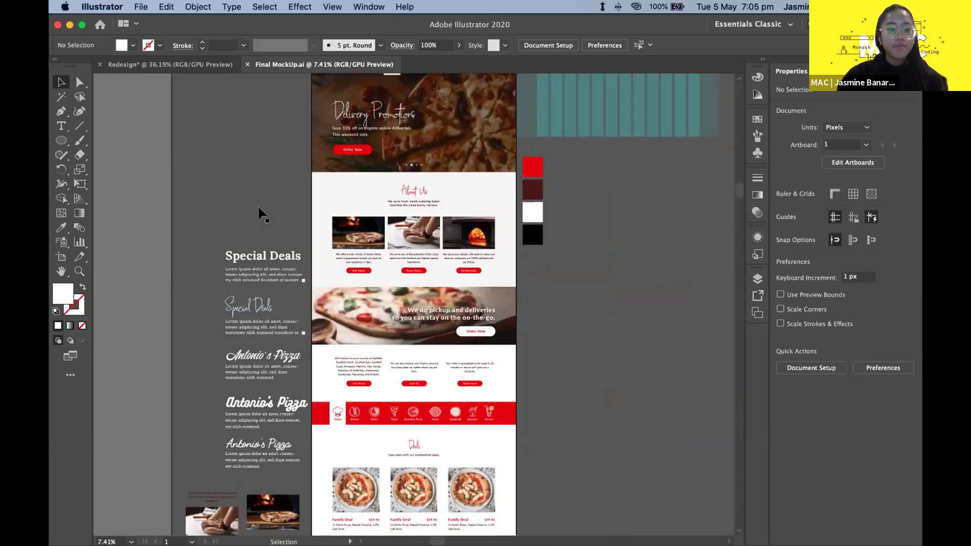
{"action": "scroll", "coordinate": [260, 210], "scroll_direction": "up", "scroll_amount": 5}
{"action": "scroll", "coordinate": [247, 310], "scroll_direction": "up", "scroll_amount": 2}
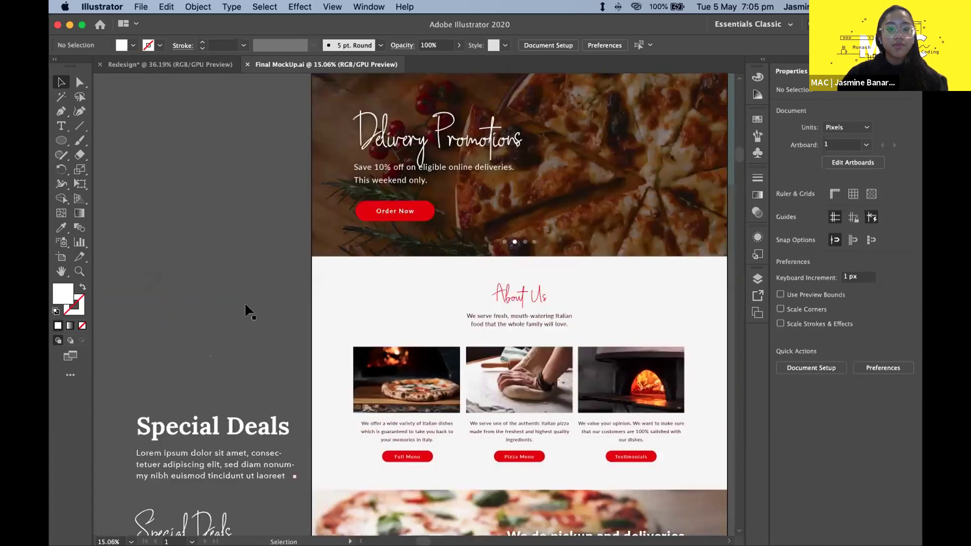
{"action": "scroll", "coordinate": [227, 228], "scroll_direction": "down", "scroll_amount": 3}
{"action": "scroll", "coordinate": [215, 191], "scroll_direction": "left", "scroll_amount": 3}
{"action": "scroll", "coordinate": [215, 190], "scroll_direction": "down", "scroll_amount": 3}
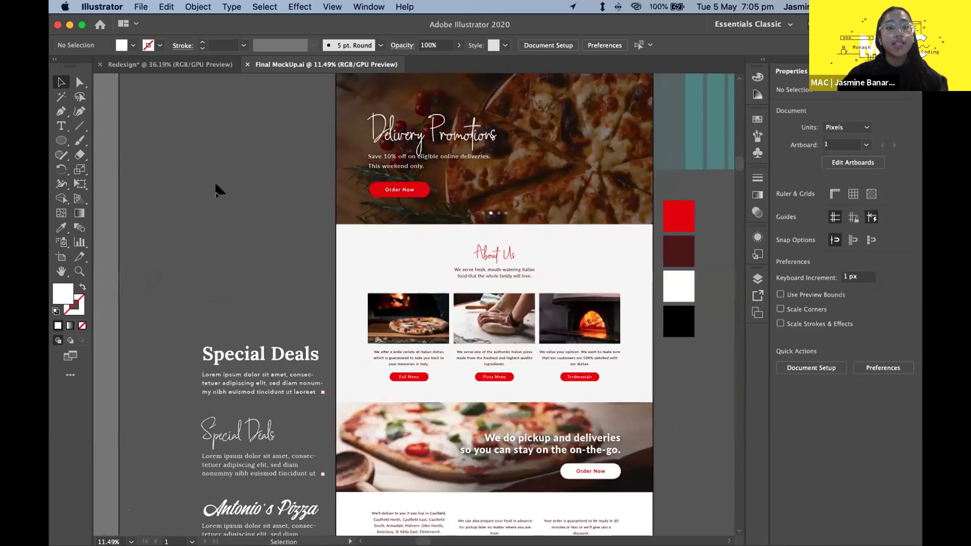
{"action": "scroll", "coordinate": [269, 234], "scroll_direction": "down", "scroll_amount": 2}
{"action": "scroll", "coordinate": [268, 234], "scroll_direction": "down", "scroll_amount": 3}
{"action": "scroll", "coordinate": [201, 78], "scroll_direction": "down", "scroll_amount": 2}
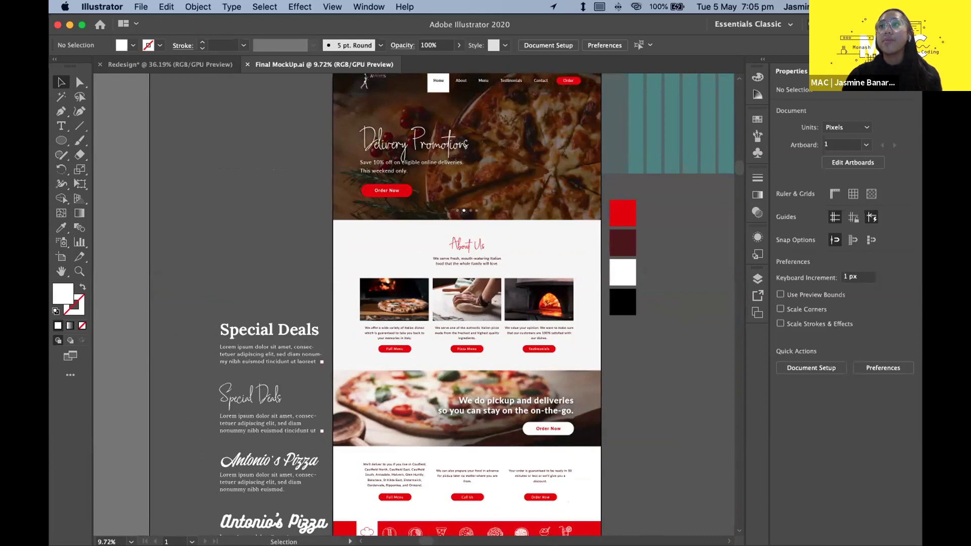
{"action": "key", "text": "1"}
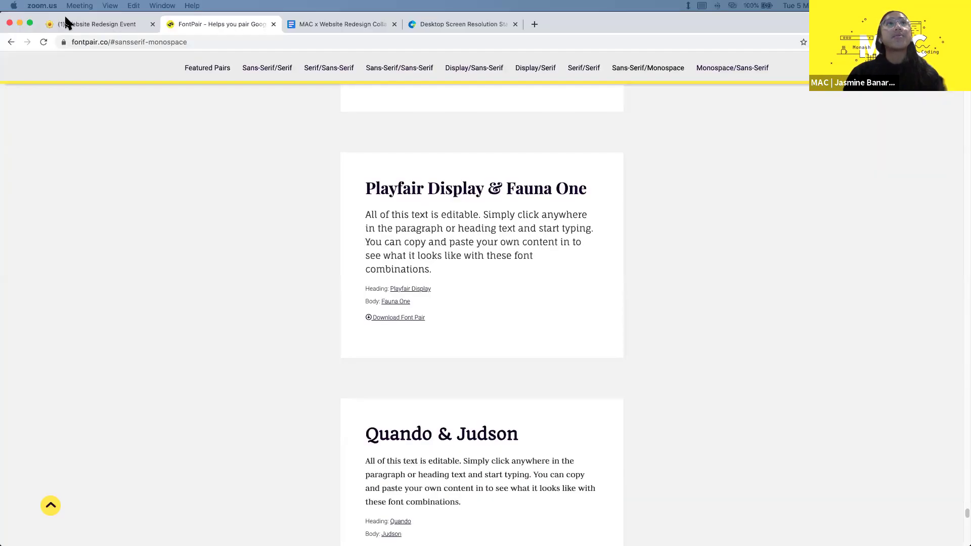
- Scroll the Website Redesign Event notes to Colour Theory and launch color.adobe.com in a new tab
{"action": "left_click", "coordinate": [83, 25]}
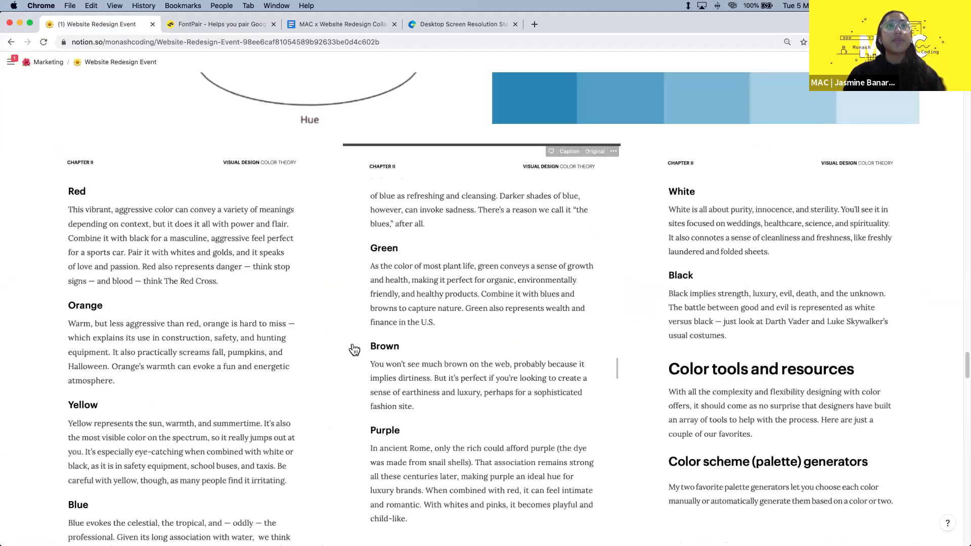
{"action": "scroll", "coordinate": [353, 346], "scroll_direction": "up", "scroll_amount": 20}
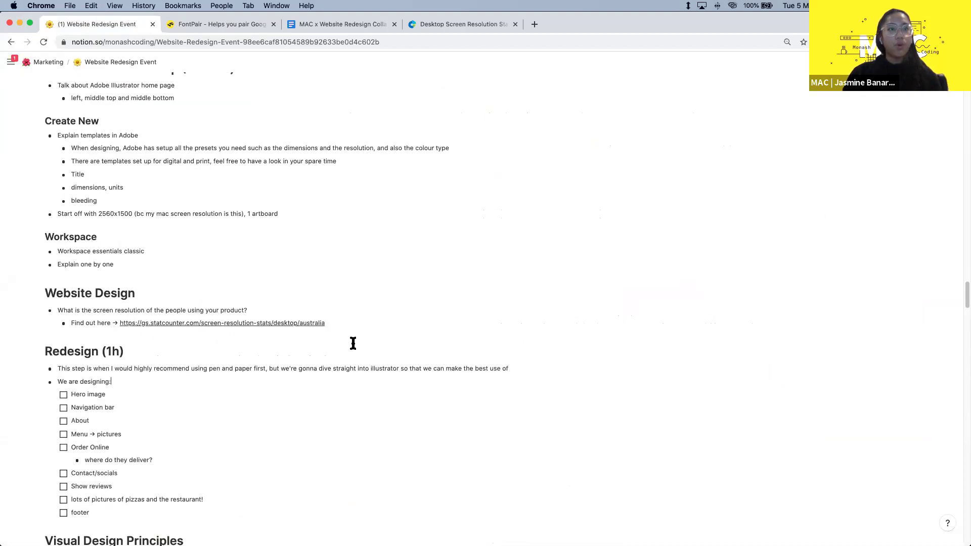
{"action": "scroll", "coordinate": [352, 343], "scroll_direction": "down", "scroll_amount": 3}
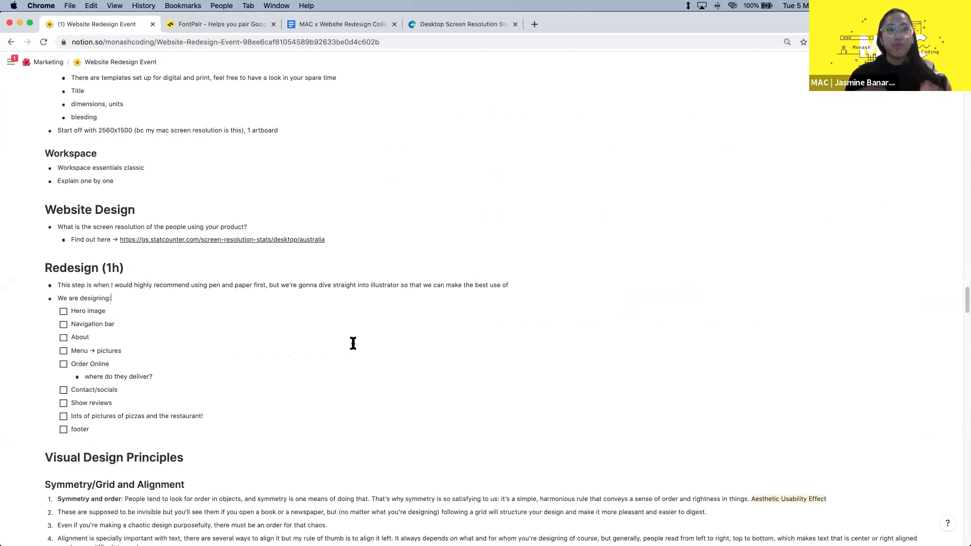
{"action": "scroll", "coordinate": [352, 343], "scroll_direction": "down", "scroll_amount": 3}
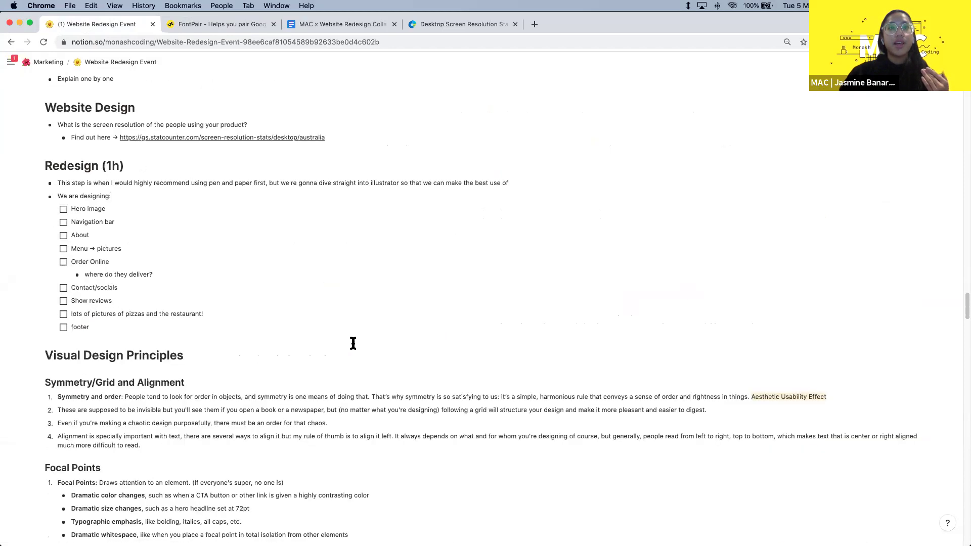
{"action": "scroll", "coordinate": [352, 343], "scroll_direction": "down", "scroll_amount": 4}
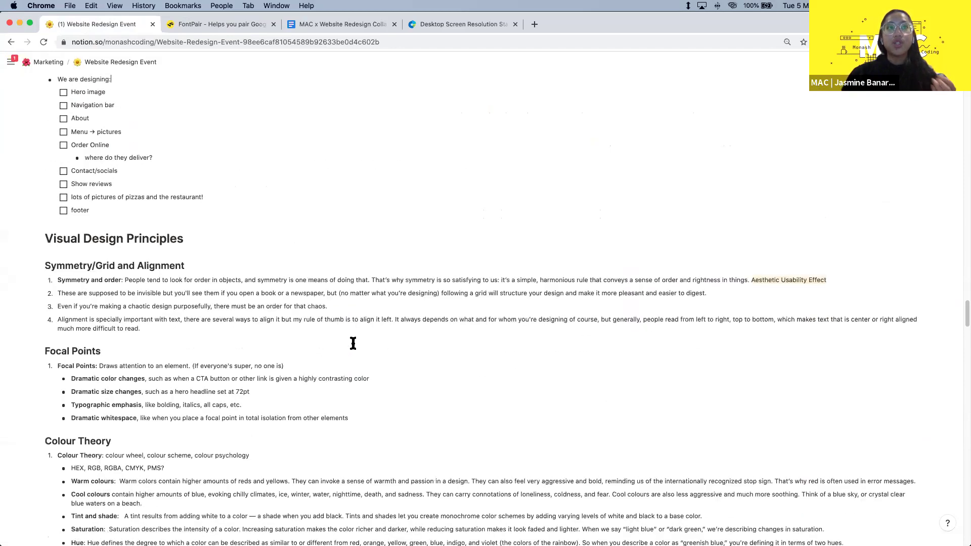
{"action": "scroll", "coordinate": [353, 346], "scroll_direction": "down", "scroll_amount": 8}
{"action": "scroll", "coordinate": [494, 282], "scroll_direction": "down", "scroll_amount": 15}
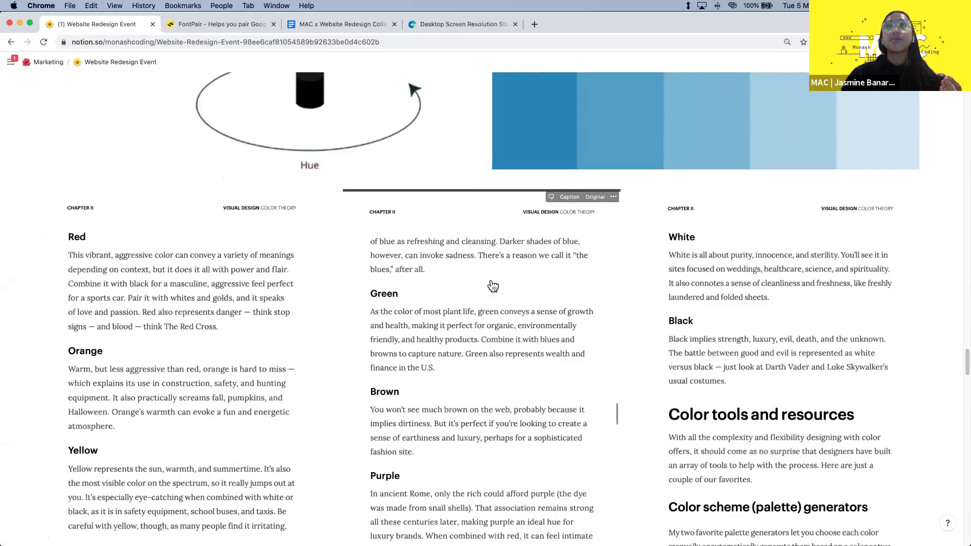
{"action": "scroll", "coordinate": [530, 259], "scroll_direction": "up", "scroll_amount": 12}
{"action": "left_click", "coordinate": [532, 176]}
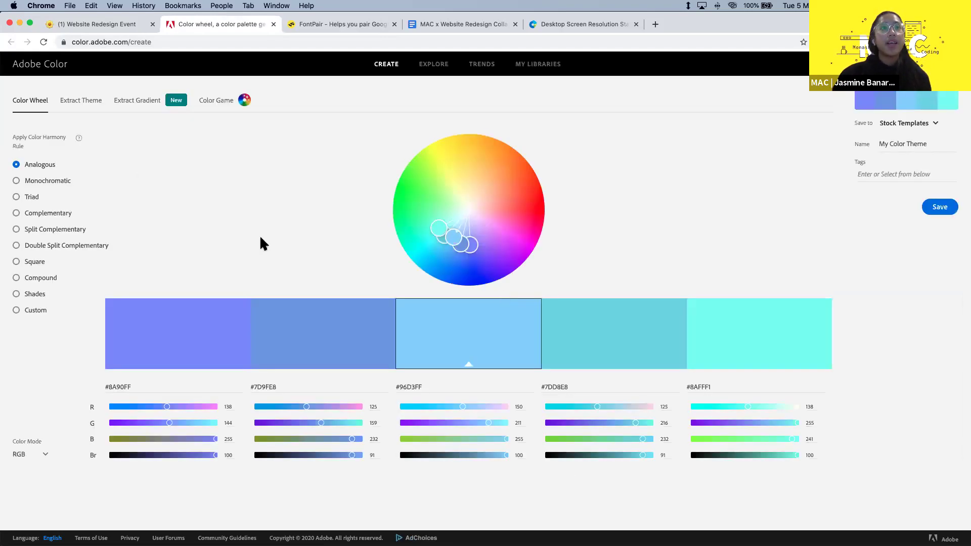
- Try a monochromatic red palette, then analogous palettes in yellow-orange and green-yellow
{"action": "left_click", "coordinate": [46, 181]}
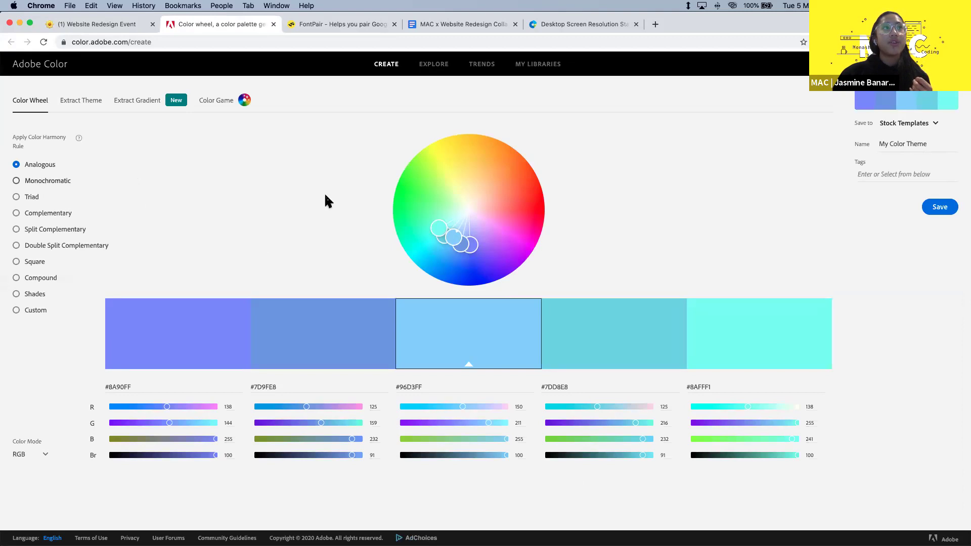
{"action": "left_click_drag", "start_coordinate": [551, 207], "coordinate": [538, 171]}
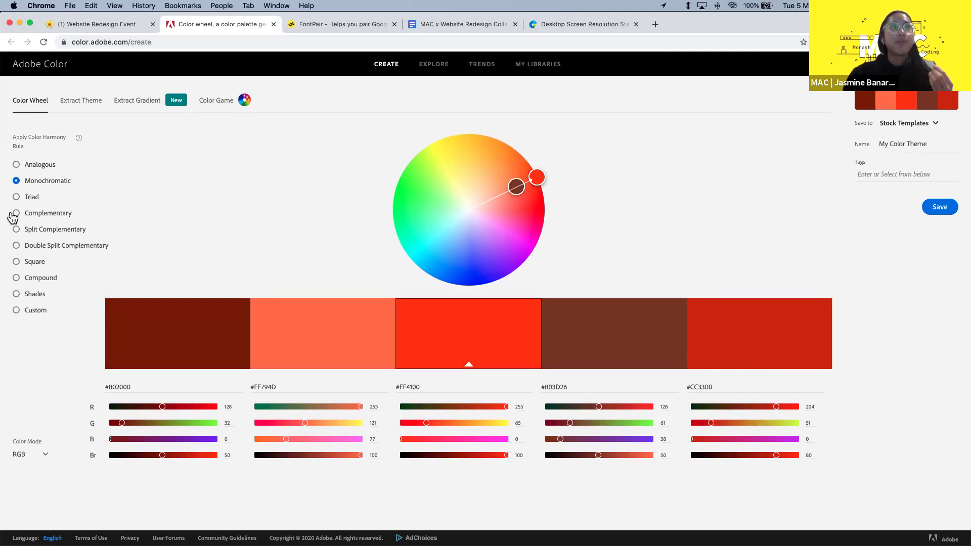
{"action": "left_click", "coordinate": [37, 169]}
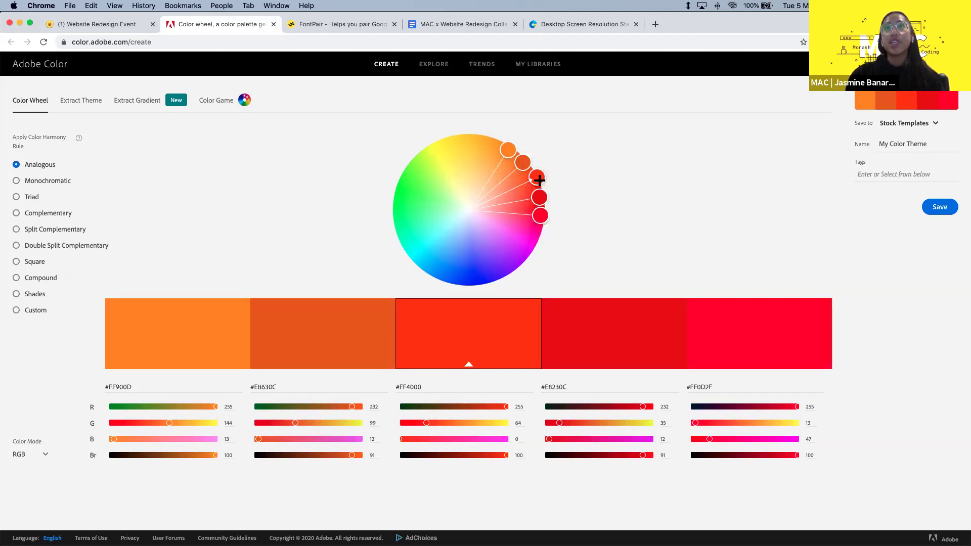
{"action": "left_click_drag", "start_coordinate": [514, 157], "coordinate": [496, 145]}
{"action": "left_click_drag", "start_coordinate": [412, 152], "coordinate": [509, 247]}
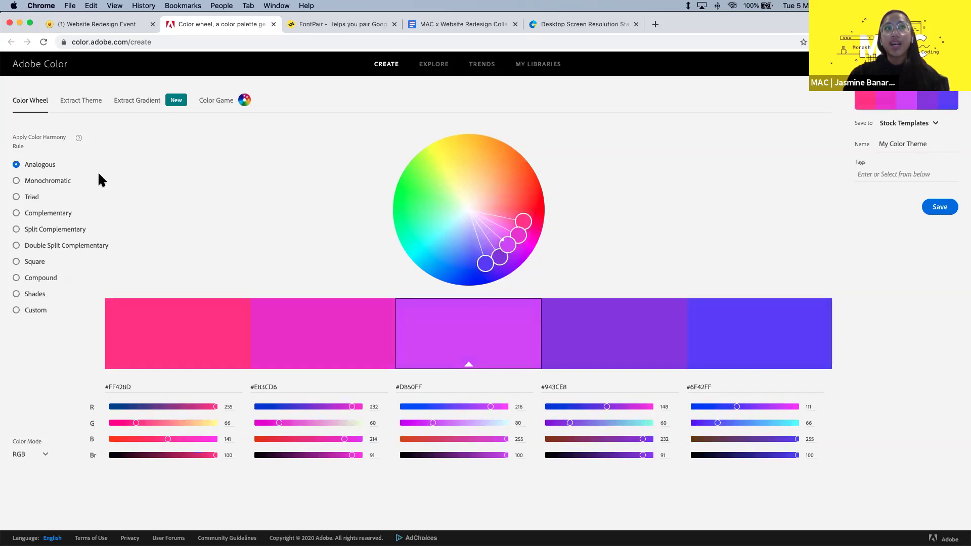
- Cycle through monochromatic violet and triad, then settle on monochromatic shifted to red
{"action": "left_click", "coordinate": [30, 181]}
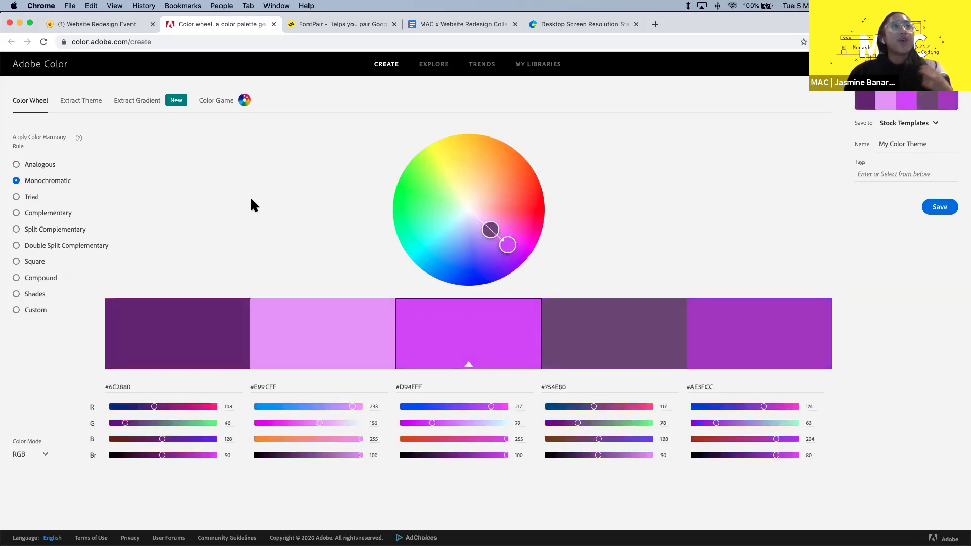
{"action": "left_click", "coordinate": [510, 271]}
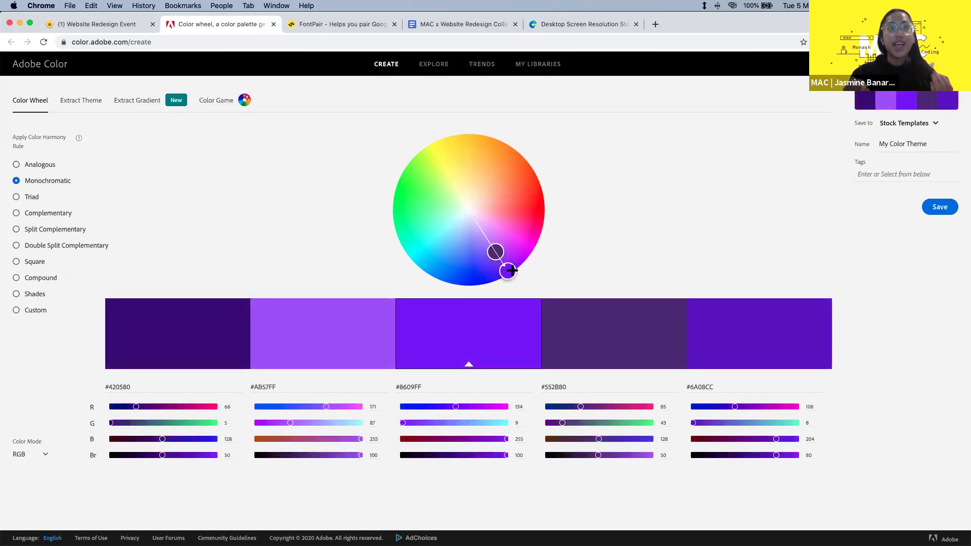
{"action": "left_click", "coordinate": [20, 203]}
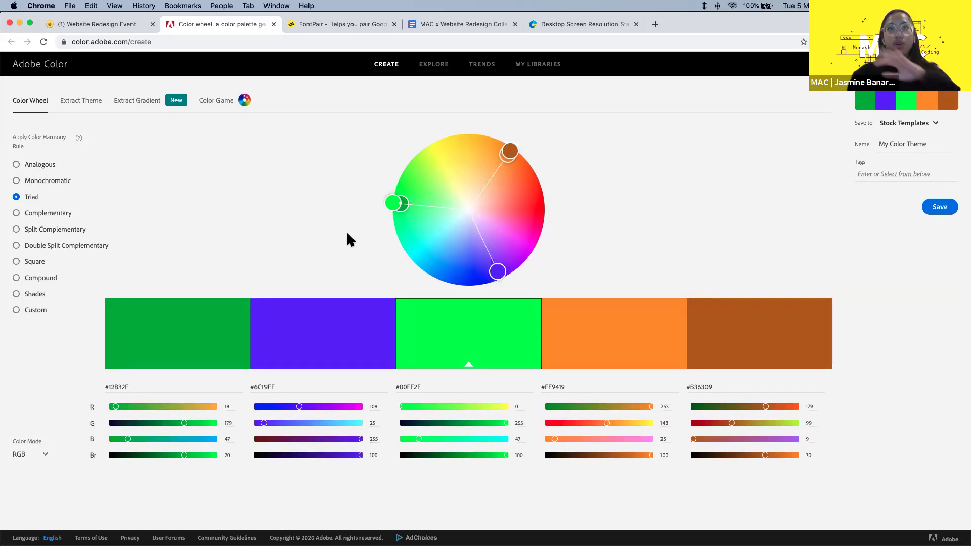
{"action": "left_click", "coordinate": [37, 169]}
{"action": "left_click", "coordinate": [40, 181]}
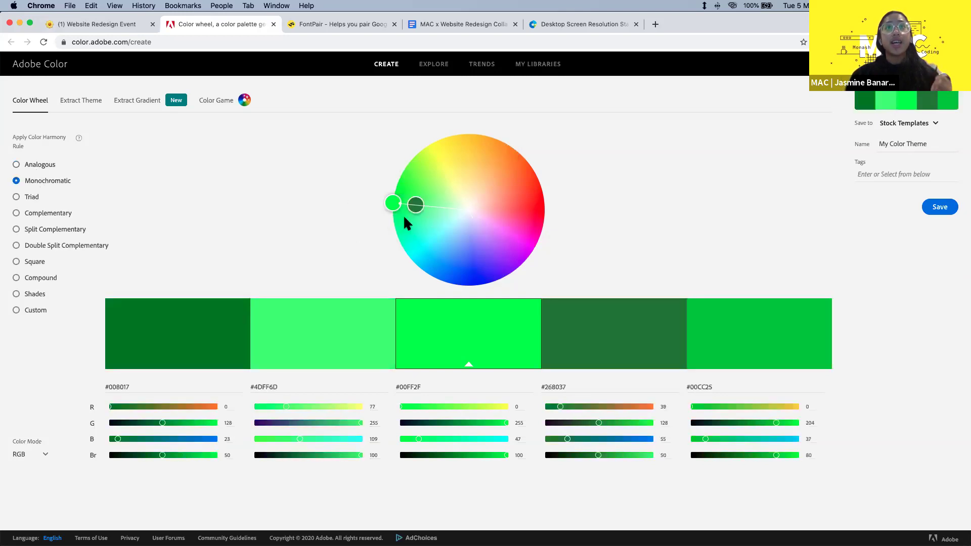
{"action": "mouse_move", "coordinate": [414, 205]}
{"action": "left_mouse_down"}
{"action": "mouse_move", "coordinate": [511, 204]}
{"action": "mouse_move", "coordinate": [497, 205]}
{"action": "left_mouse_up"}
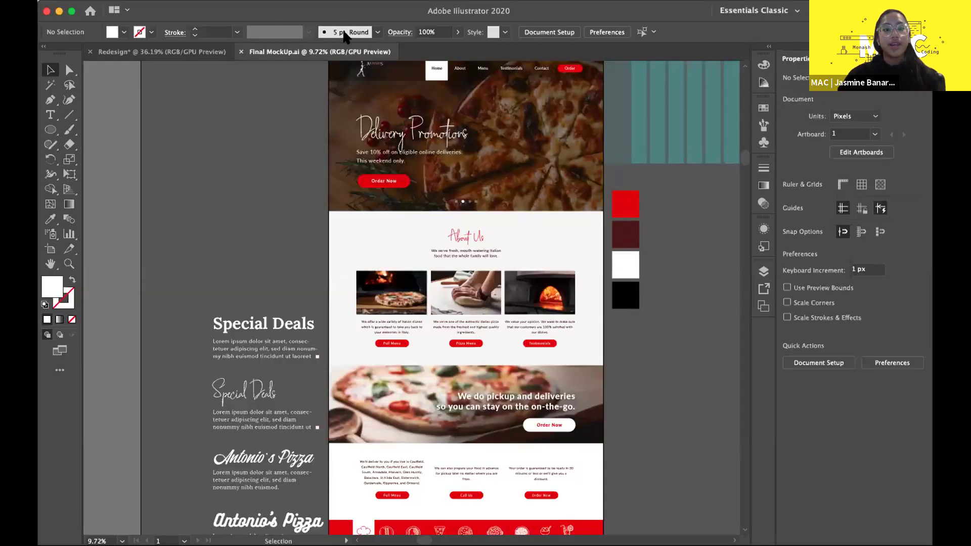
- View the Redesign document's blank artboard and orange swatch, then return to the browser
{"action": "left_click", "coordinate": [215, 52]}
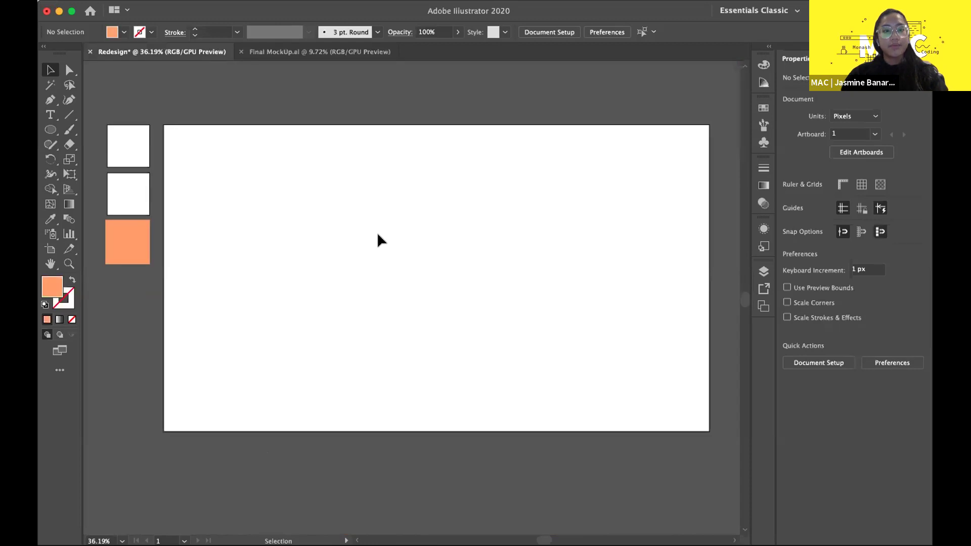
{"action": "scroll", "coordinate": [378, 234], "scroll_direction": "down", "scroll_amount": 1}
{"action": "scroll", "coordinate": [380, 240], "scroll_direction": "right", "scroll_amount": 2}
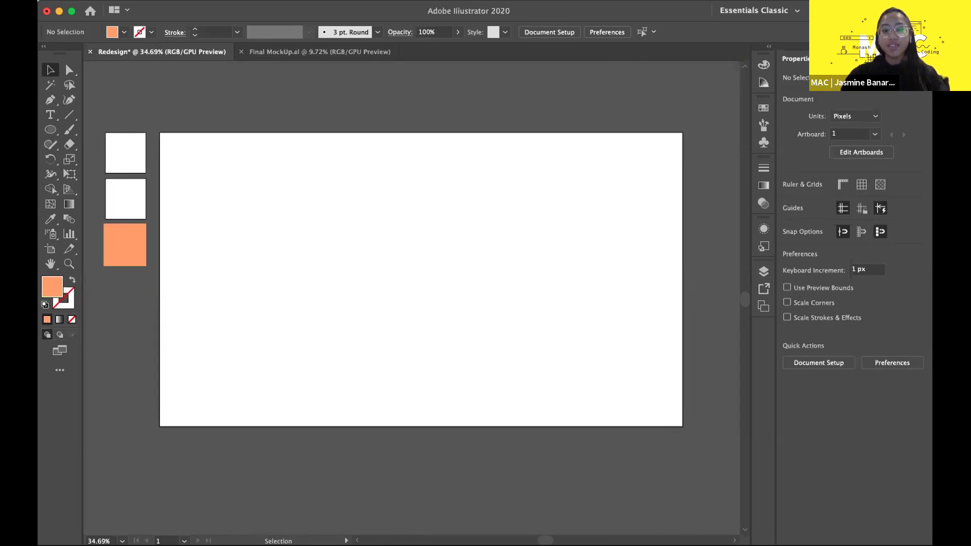
{"action": "left_click", "coordinate": [529, 525]}
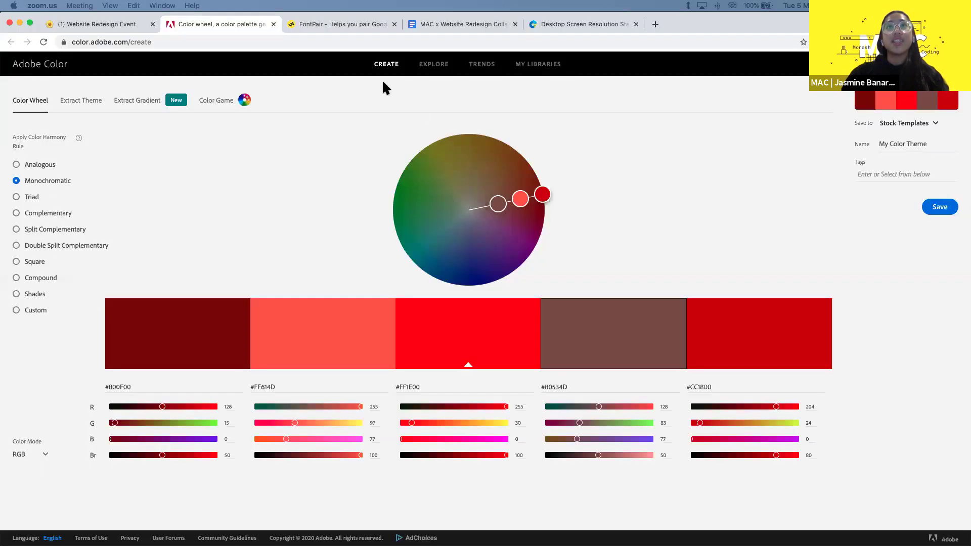
- In a new tab, reach unsplash.com via a Google search and search it for 'pizza'
{"action": "left_click", "coordinate": [664, 30]}
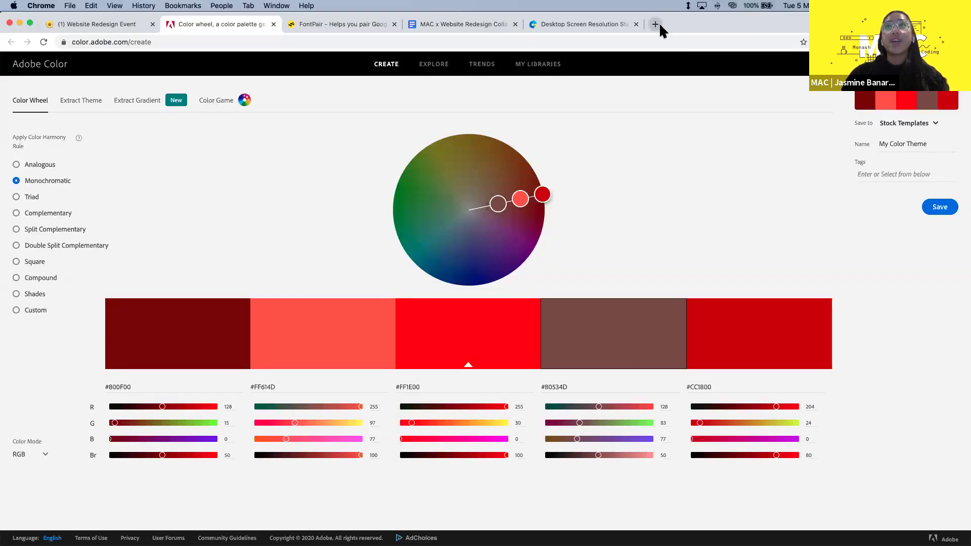
{"action": "left_click", "coordinate": [655, 24]}
{"action": "type", "text": "unspal"}
{"action": "key", "text": "Return"}
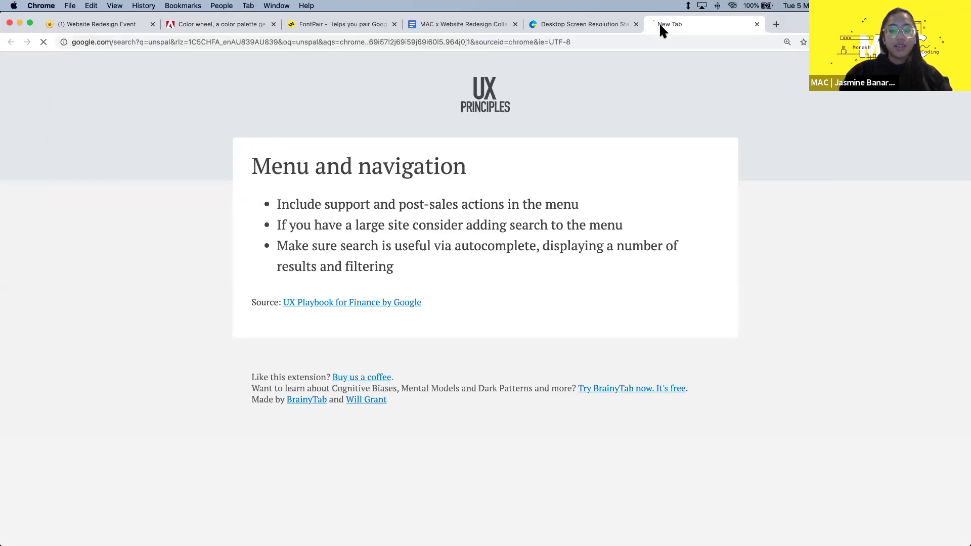
{"action": "key", "text": "super+l"}
{"action": "type", "text": "unsp"}
{"action": "key", "text": "Return"}
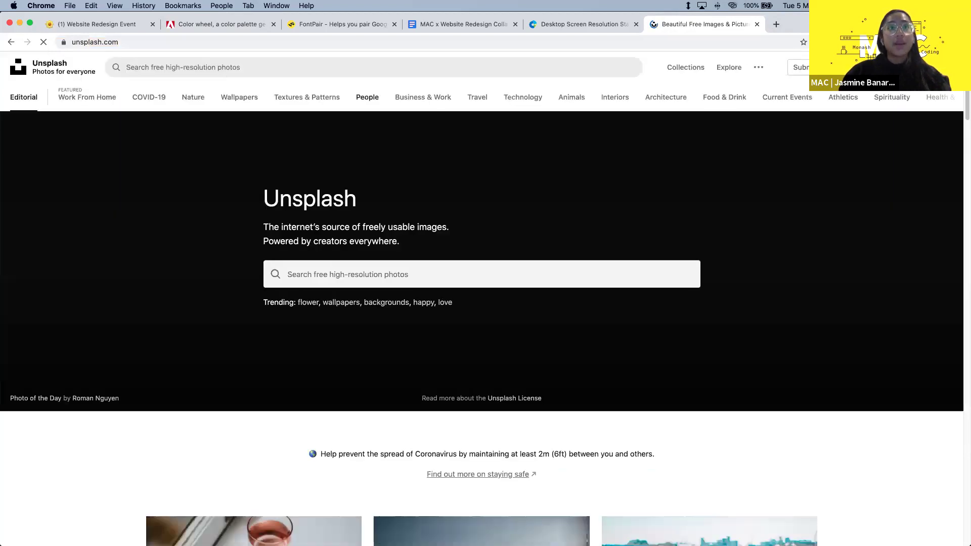
{"action": "left_click", "coordinate": [403, 274]}
{"action": "type", "text": "pizza"}
{"action": "key", "text": "Return"}
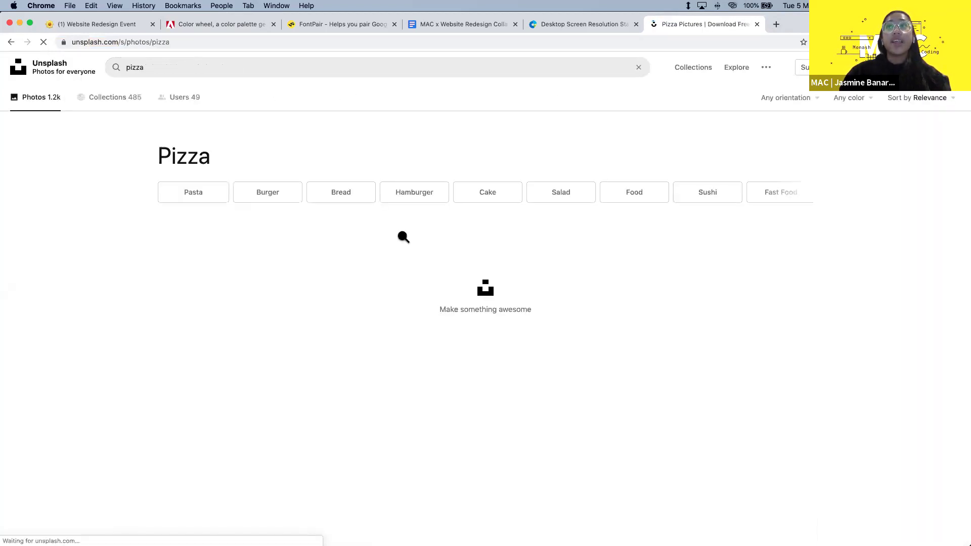
- Scroll through Unsplash's pizza photos to scout a hero image, then return to Illustrator's Redesign document
{"action": "scroll", "coordinate": [509, 278], "scroll_direction": "down", "scroll_amount": 3}
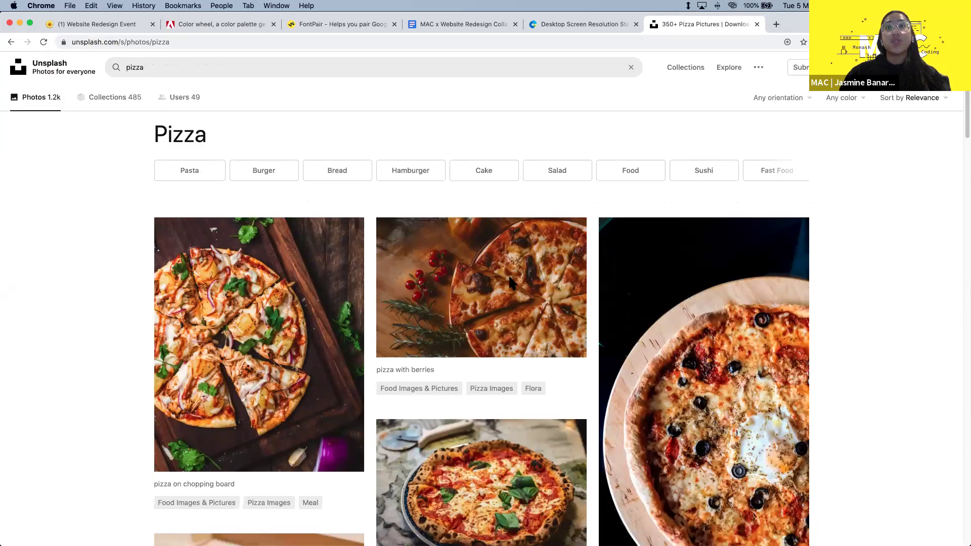
{"action": "scroll", "coordinate": [510, 278], "scroll_direction": "down", "scroll_amount": 2}
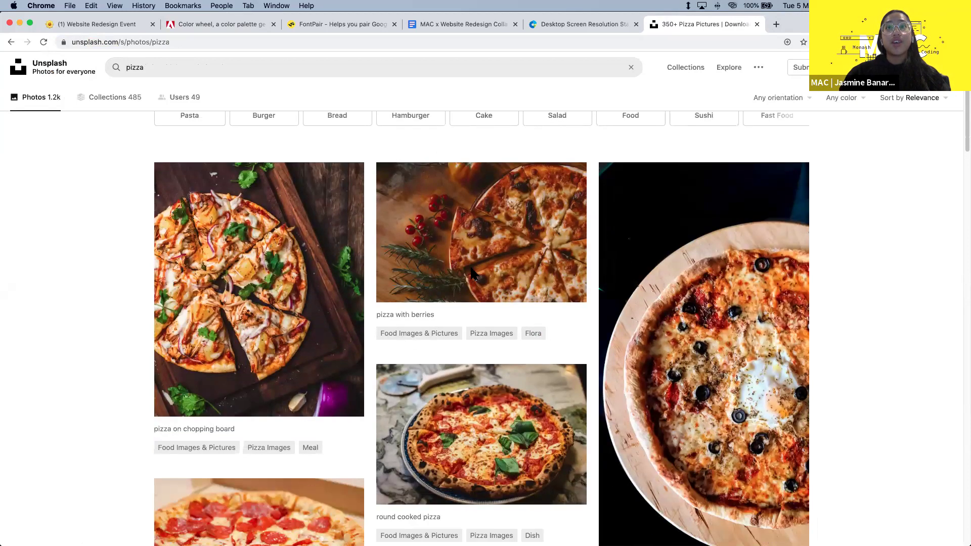
{"action": "scroll", "coordinate": [469, 264], "scroll_direction": "down", "scroll_amount": 12}
{"action": "scroll", "coordinate": [469, 264], "scroll_direction": "up", "scroll_amount": 15}
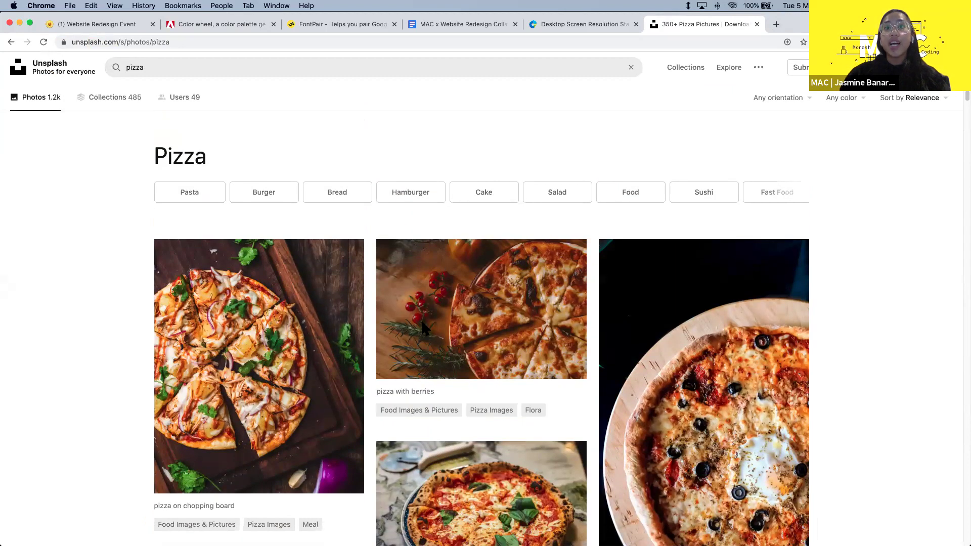
{"action": "scroll", "coordinate": [421, 320], "scroll_direction": "down", "scroll_amount": 3}
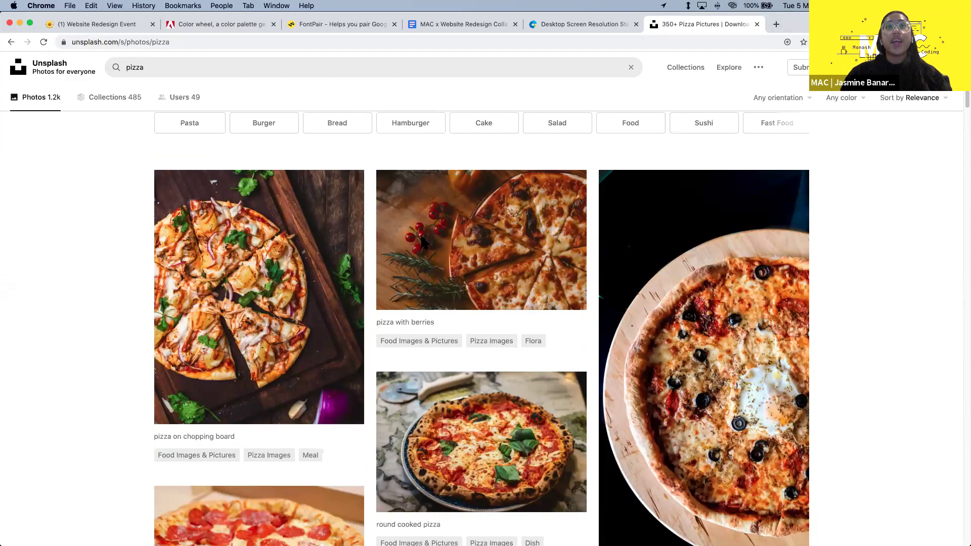
{"action": "scroll", "coordinate": [422, 242], "scroll_direction": "up", "scroll_amount": 1}
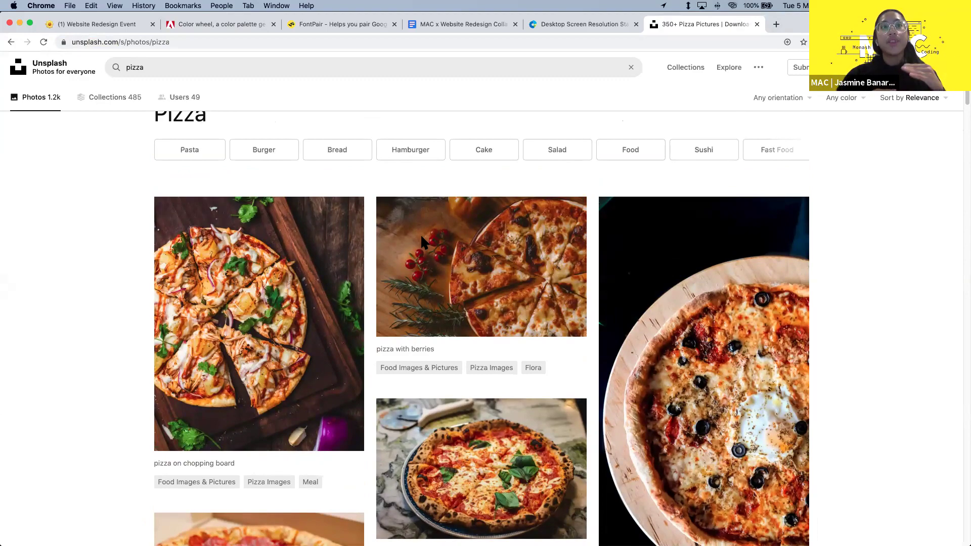
{"action": "scroll", "coordinate": [663, 298], "scroll_direction": "down", "scroll_amount": 4}
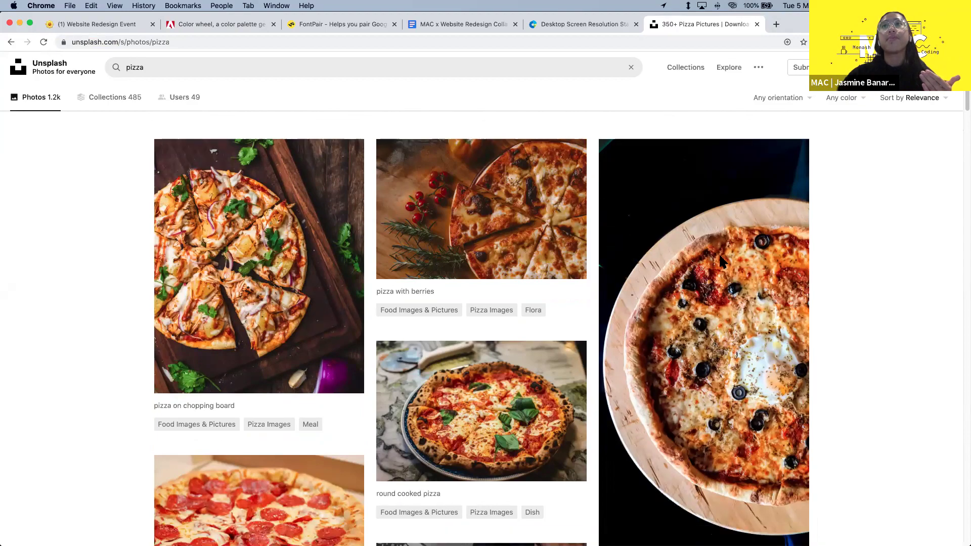
{"action": "scroll", "coordinate": [626, 201], "scroll_direction": "down", "scroll_amount": 2}
{"action": "scroll", "coordinate": [466, 217], "scroll_direction": "down", "scroll_amount": 4}
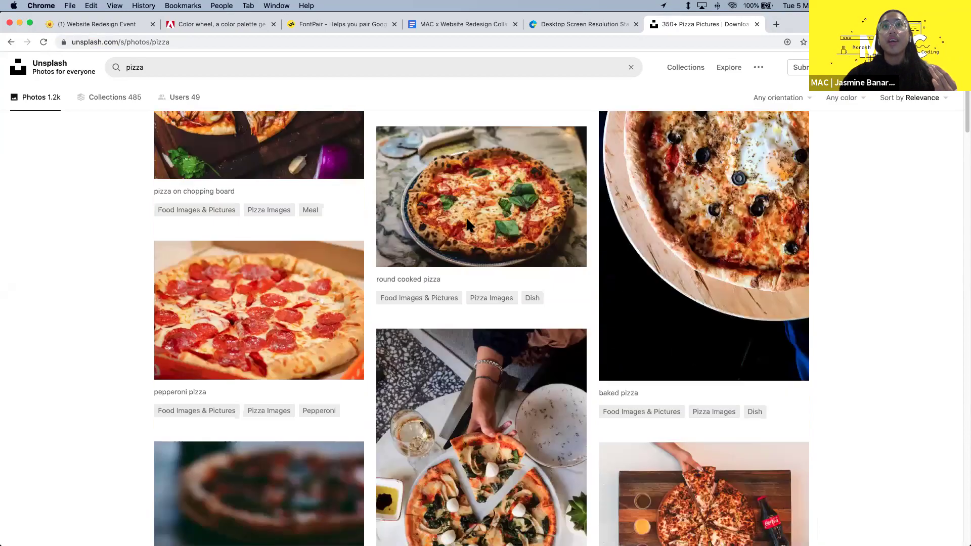
{"action": "scroll", "coordinate": [466, 217], "scroll_direction": "up", "scroll_amount": 4}
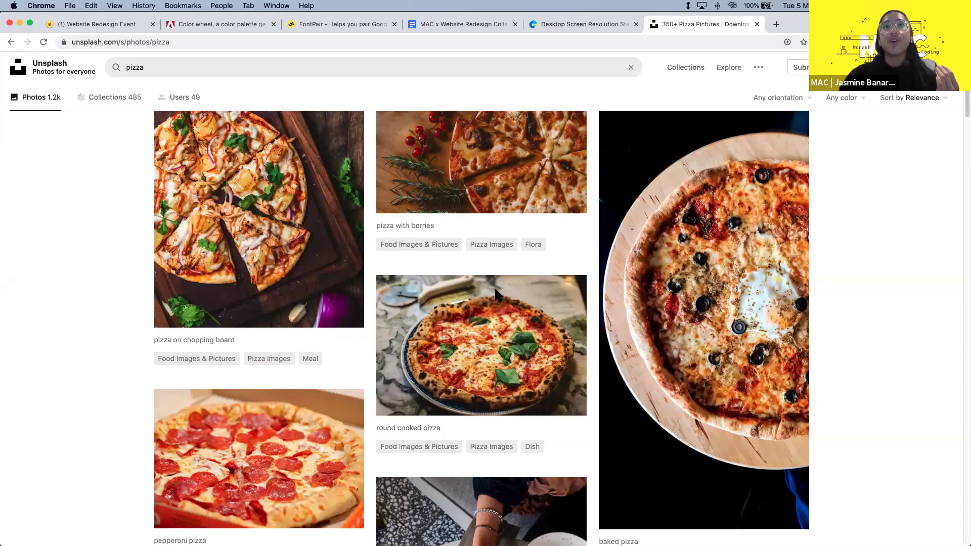
{"action": "scroll", "coordinate": [568, 289], "scroll_direction": "down", "scroll_amount": 5}
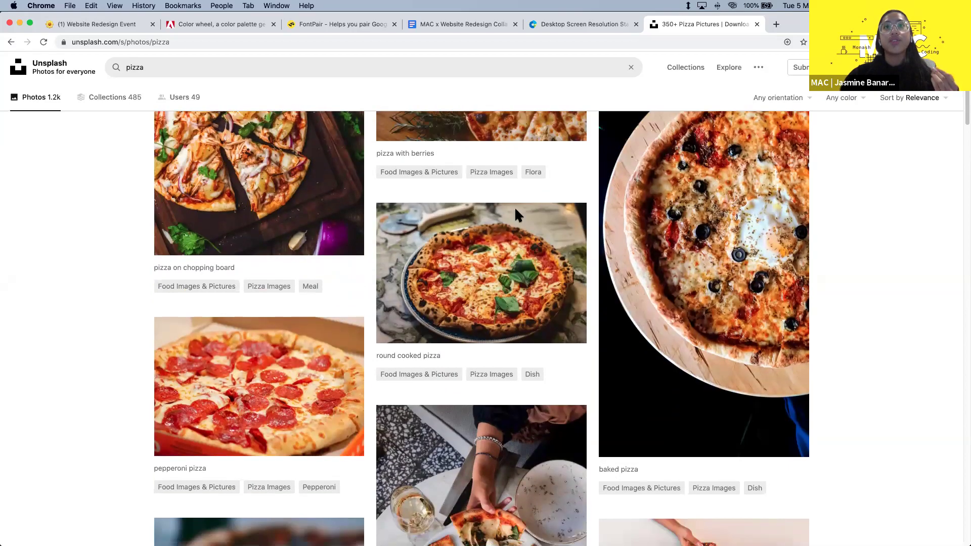
{"action": "scroll", "coordinate": [517, 214], "scroll_direction": "down", "scroll_amount": 5}
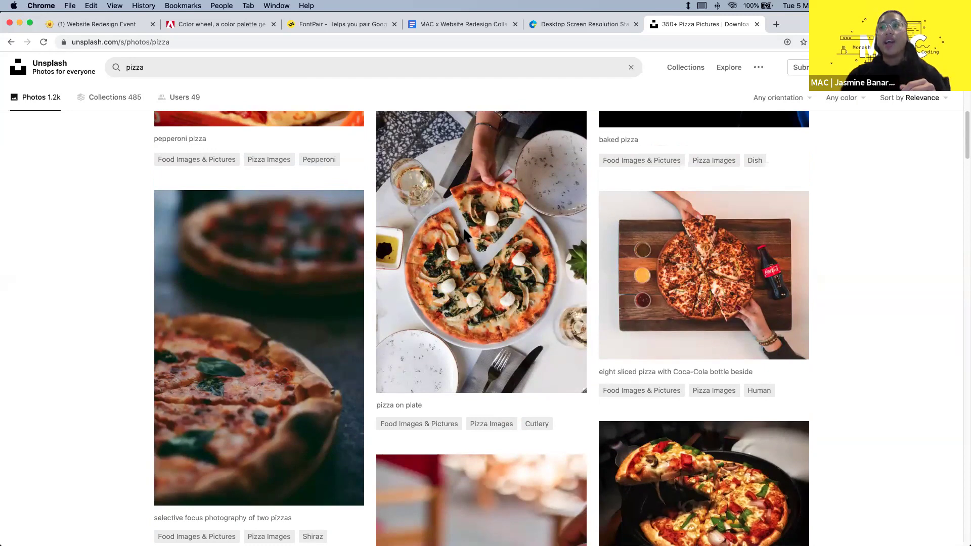
{"action": "scroll", "coordinate": [399, 263], "scroll_direction": "down", "scroll_amount": 7}
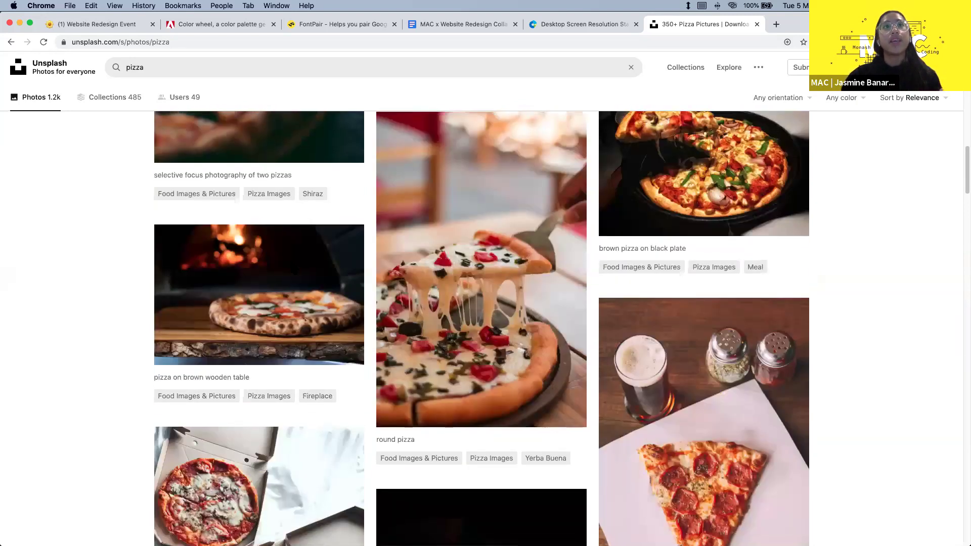
{"action": "scroll", "coordinate": [354, 273], "scroll_direction": "down", "scroll_amount": 3}
{"action": "scroll", "coordinate": [231, 212], "scroll_direction": "up", "scroll_amount": 2}
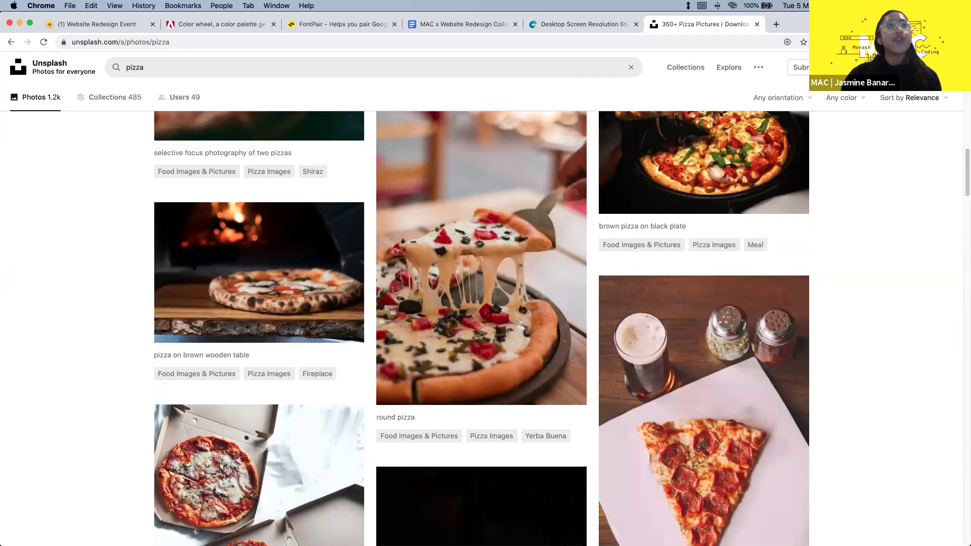
{"action": "left_click", "coordinate": [254, 269]}
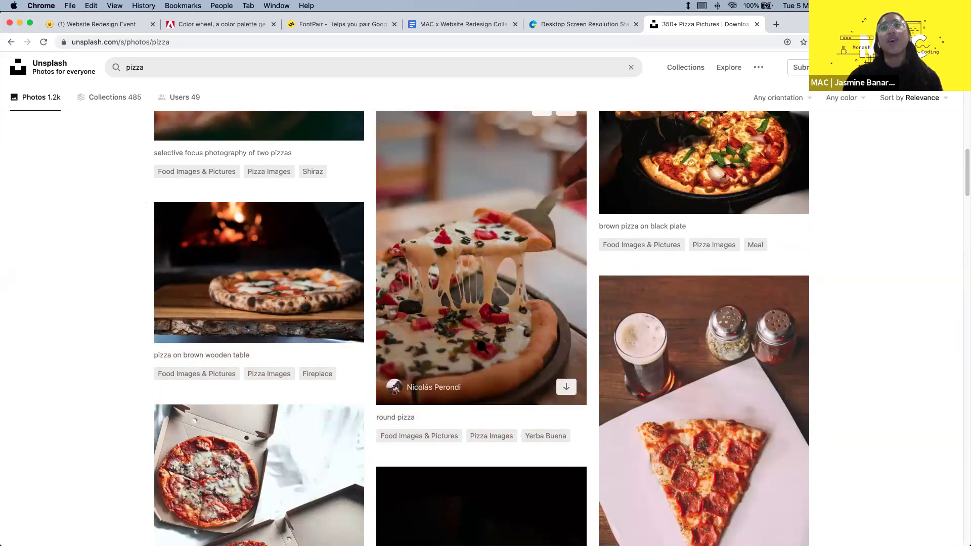
{"action": "scroll", "coordinate": [481, 347], "scroll_direction": "up", "scroll_amount": 10}
{"action": "scroll", "coordinate": [440, 517], "scroll_direction": "up", "scroll_amount": 5}
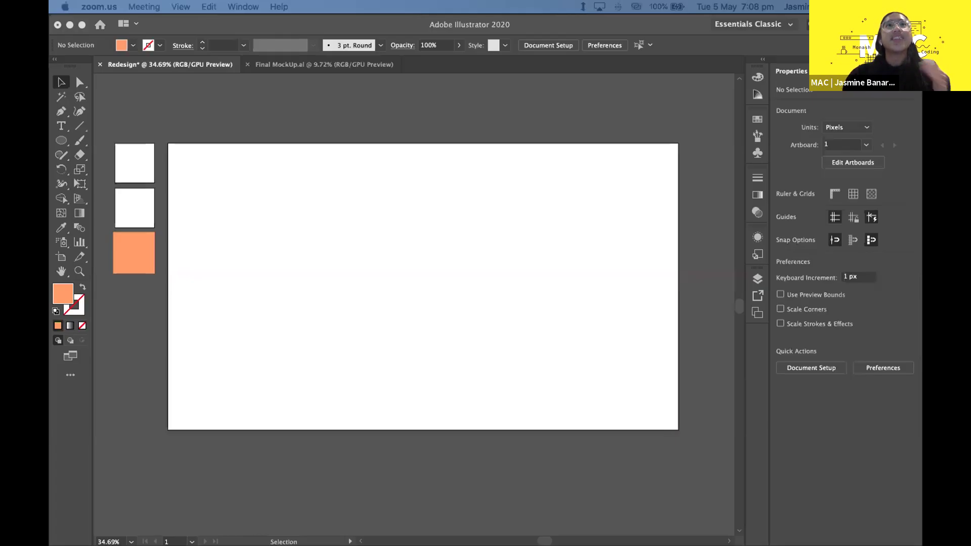
- Open the Place dialog with Shift+Cmd+P from the Redesign document
{"action": "scroll", "coordinate": [366, 196], "scroll_direction": "down", "scroll_amount": 1}
{"action": "scroll", "coordinate": [366, 196], "scroll_direction": "left", "scroll_amount": 3}
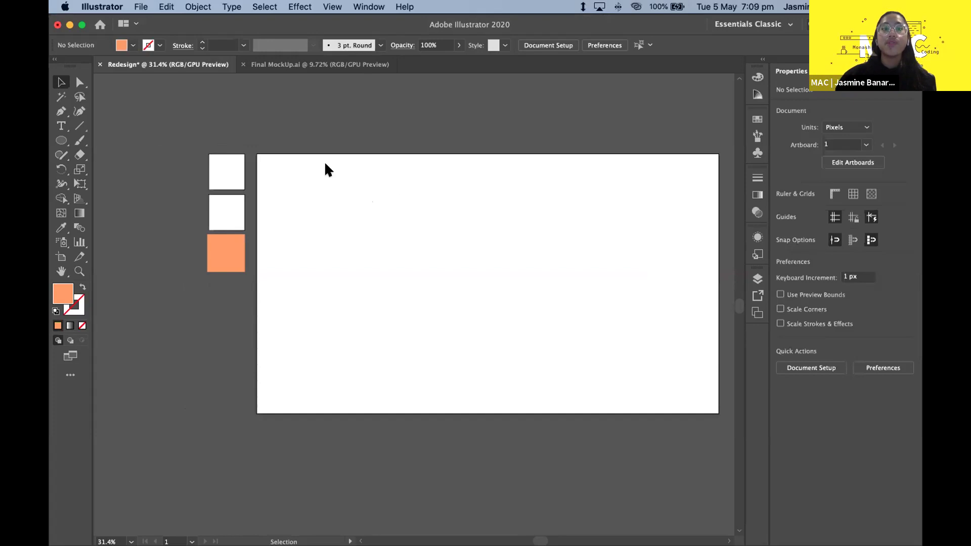
{"action": "scroll", "coordinate": [361, 254], "scroll_direction": "right", "scroll_amount": 2}
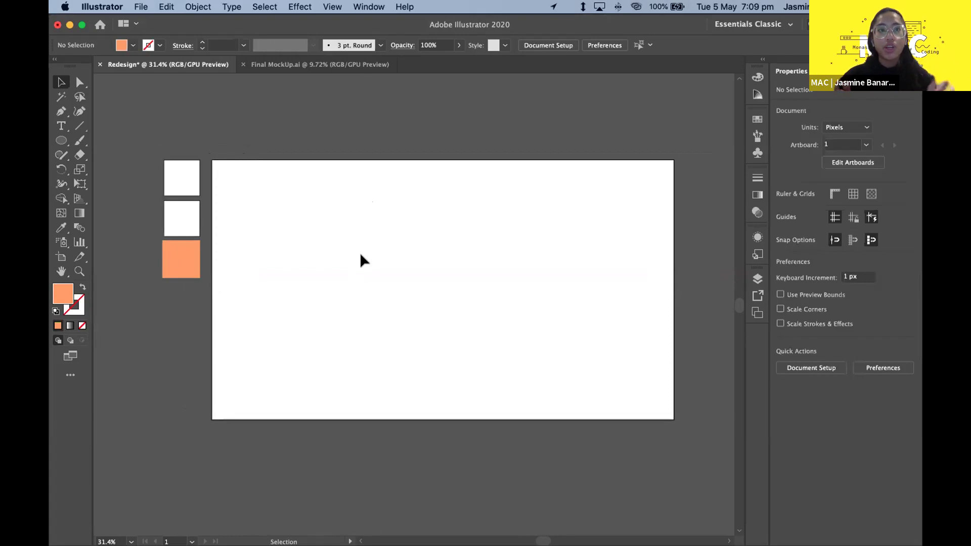
{"action": "key", "text": "super"}
{"action": "key", "text": "super+shift+p"}
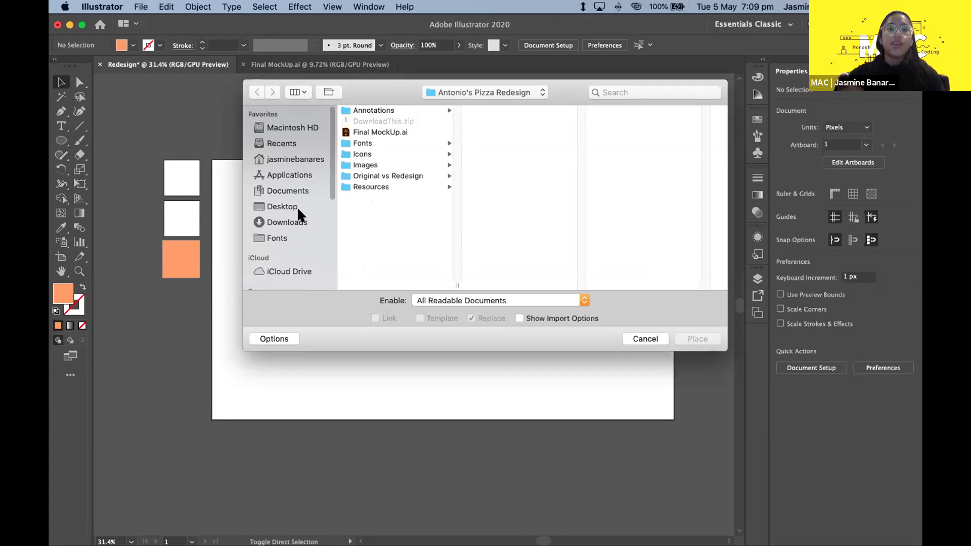
- In the Images folder, preview the logo files, then place the ivan-torres pizza JPG
{"action": "left_click", "coordinate": [385, 160]}
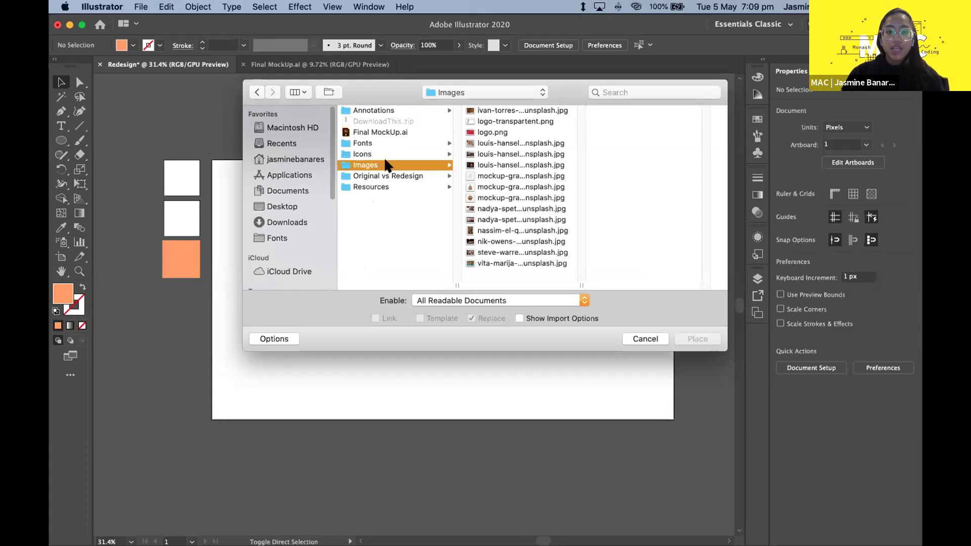
{"action": "left_click", "coordinate": [502, 107]}
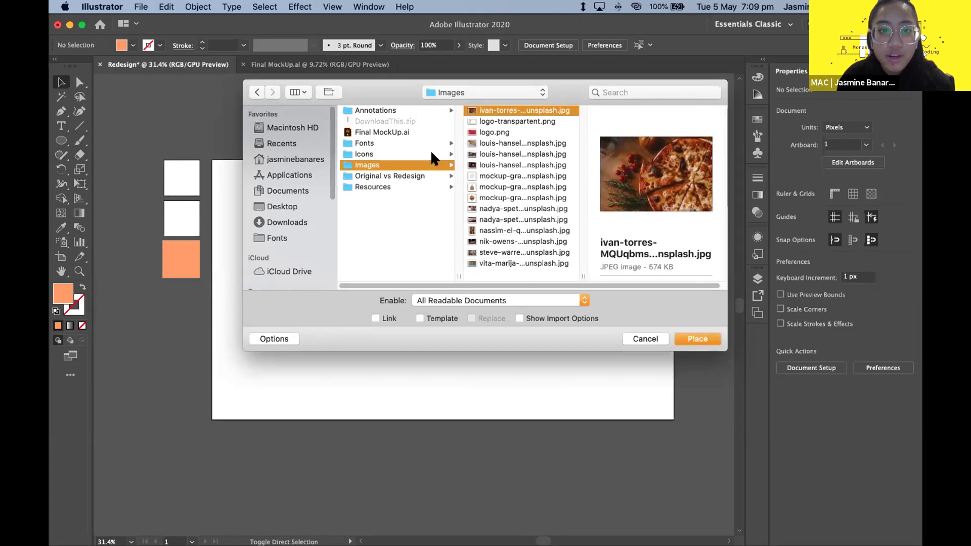
{"action": "left_click", "coordinate": [511, 122]}
{"action": "left_click", "coordinate": [503, 133]}
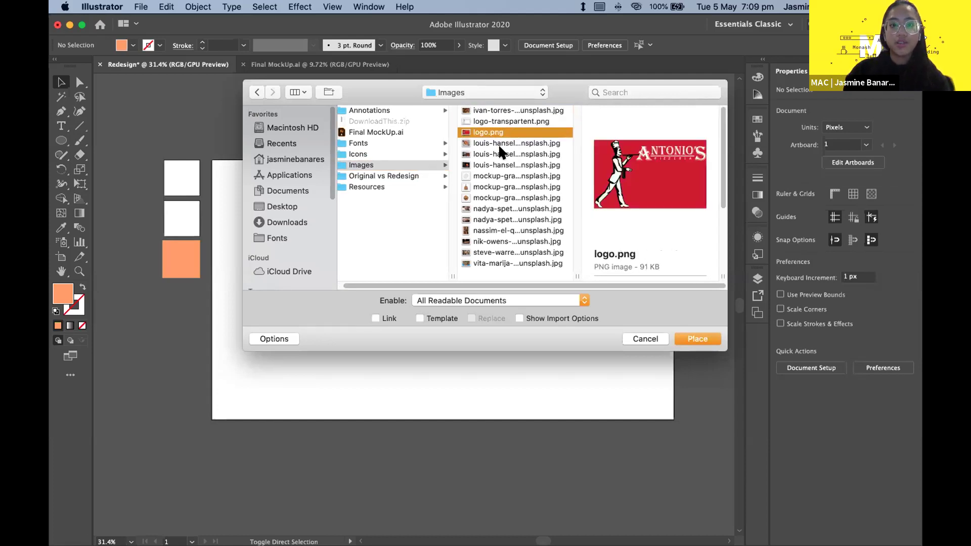
{"action": "left_click", "coordinate": [495, 144]}
{"action": "left_click", "coordinate": [474, 110]}
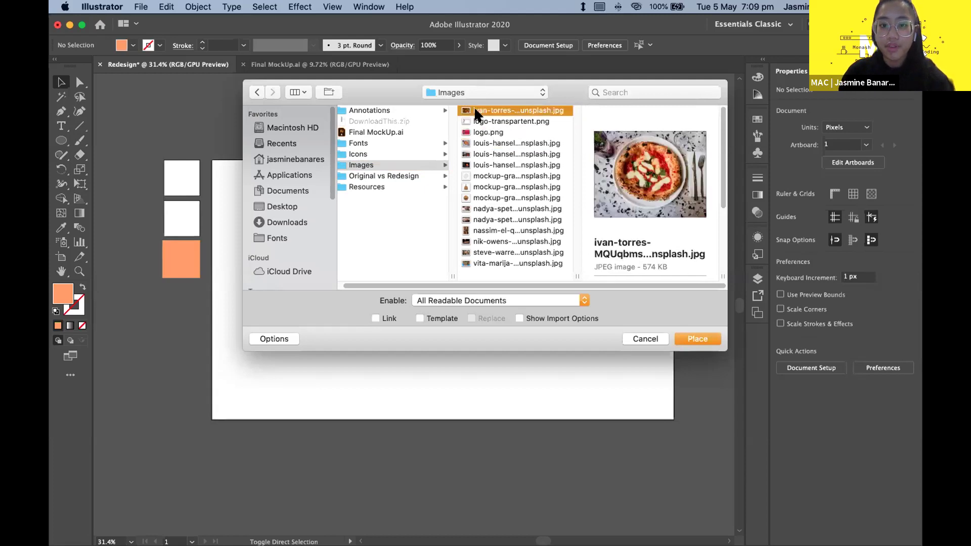
{"action": "key", "text": "Down"}
{"action": "key", "text": "Up"}
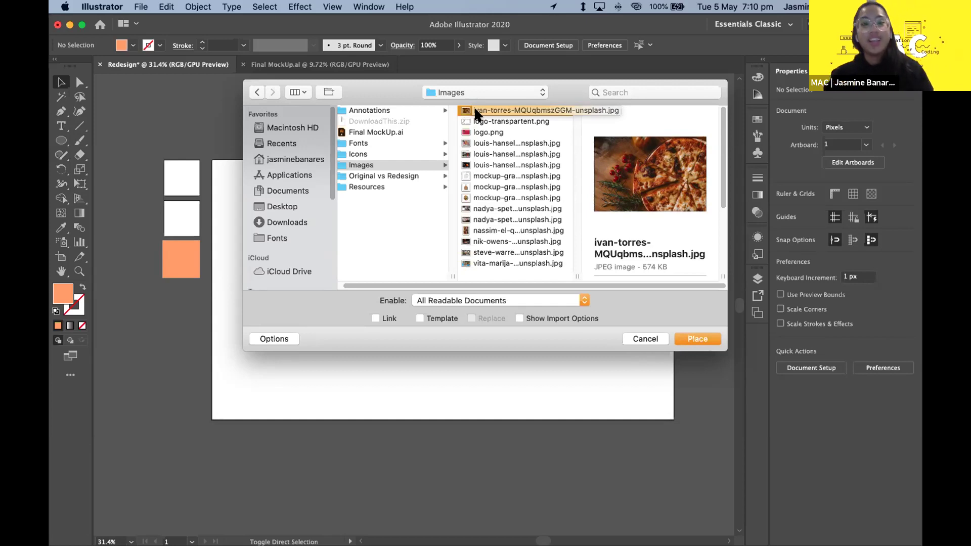
{"action": "left_click", "coordinate": [482, 111]}
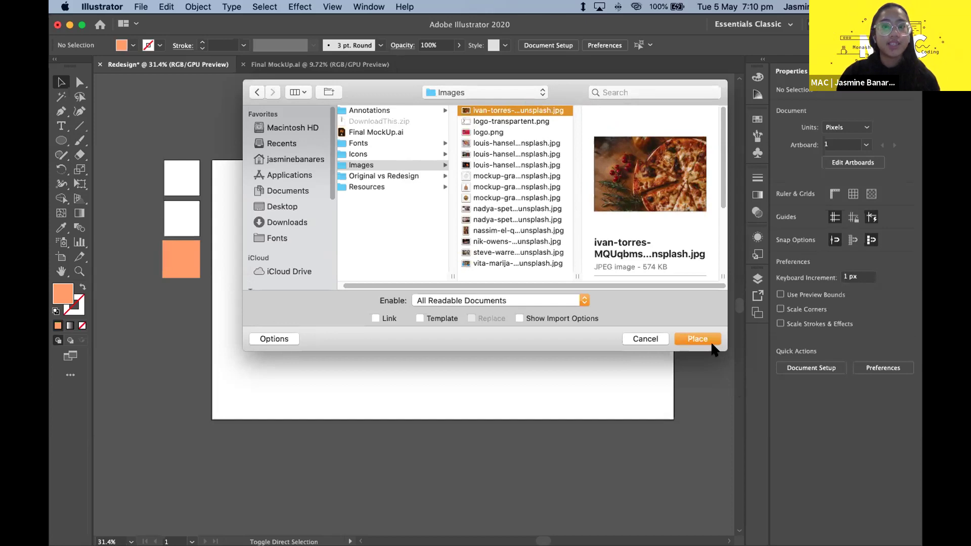
{"action": "left_click", "coordinate": [697, 338]}
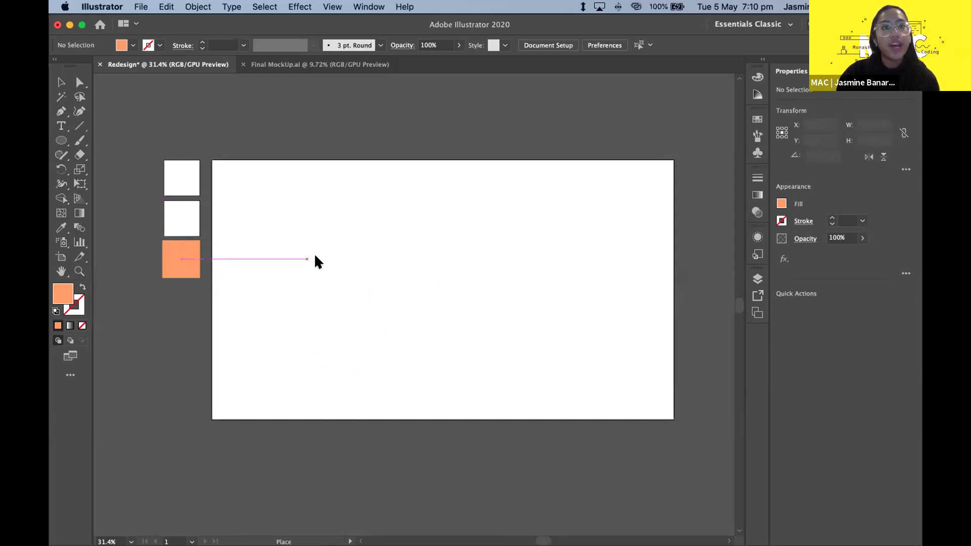
- Drop the pizza photo onto the Redesign artboard and zoom out to see the whole artboard
{"action": "left_click", "coordinate": [247, 177]}
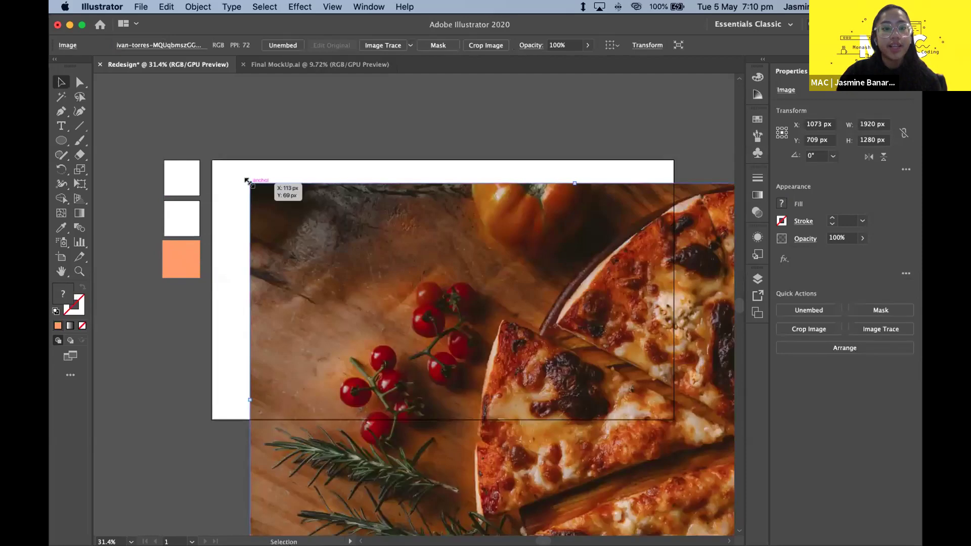
{"action": "scroll", "coordinate": [335, 222], "scroll_direction": "down", "scroll_amount": 3}
{"action": "left_click", "coordinate": [367, 192]}
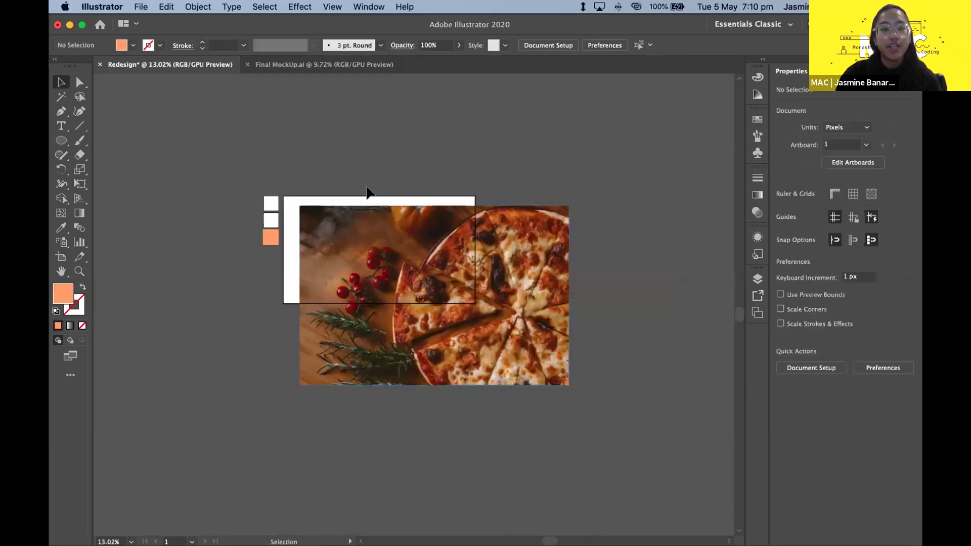
{"action": "scroll", "coordinate": [367, 192], "scroll_direction": "up", "scroll_amount": 2}
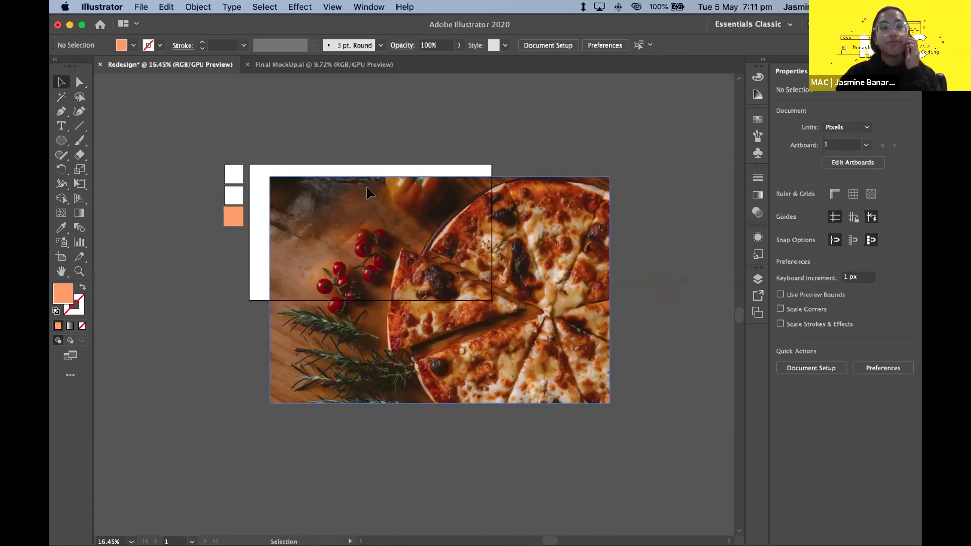
{"action": "key", "text": "super+equal"}
{"action": "key", "text": "super+equal"}
{"action": "key", "text": "super+minus"}
{"action": "key", "text": "super+minus"}
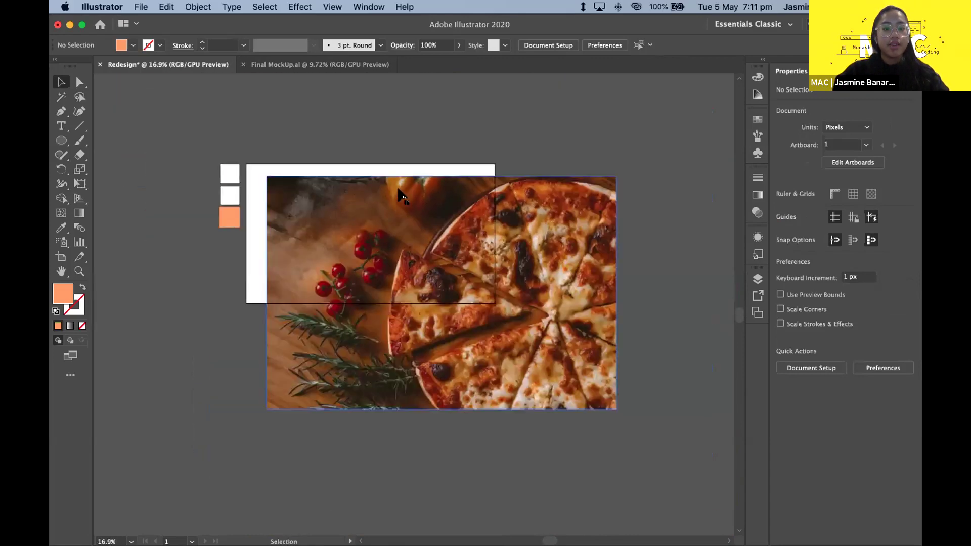
{"action": "scroll", "coordinate": [402, 194], "scroll_direction": "up", "scroll_amount": 3}
{"action": "scroll", "coordinate": [402, 195], "scroll_direction": "down", "scroll_amount": 2}
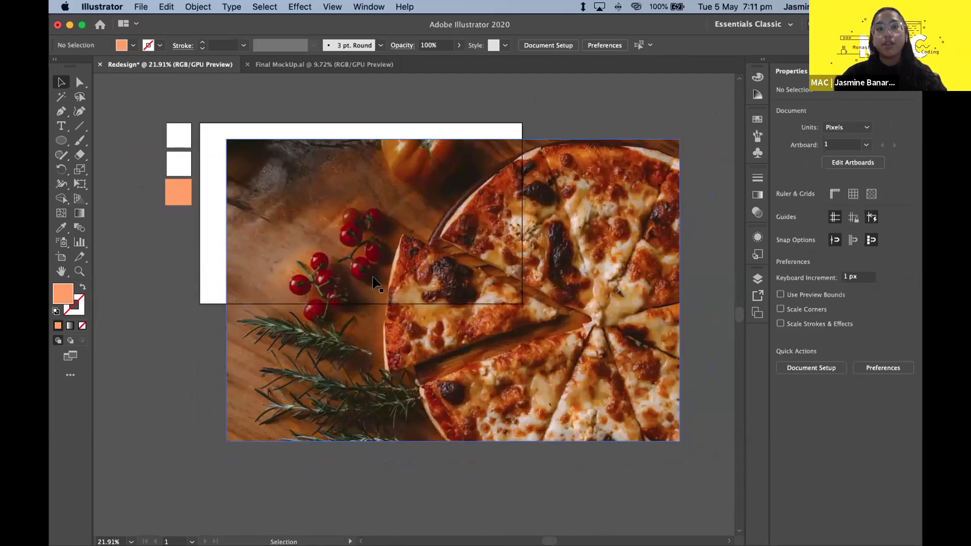
{"action": "left_click", "coordinate": [465, 246]}
{"action": "left_click", "coordinate": [336, 113]}
{"action": "scroll", "coordinate": [369, 248], "scroll_direction": "down", "scroll_amount": 3}
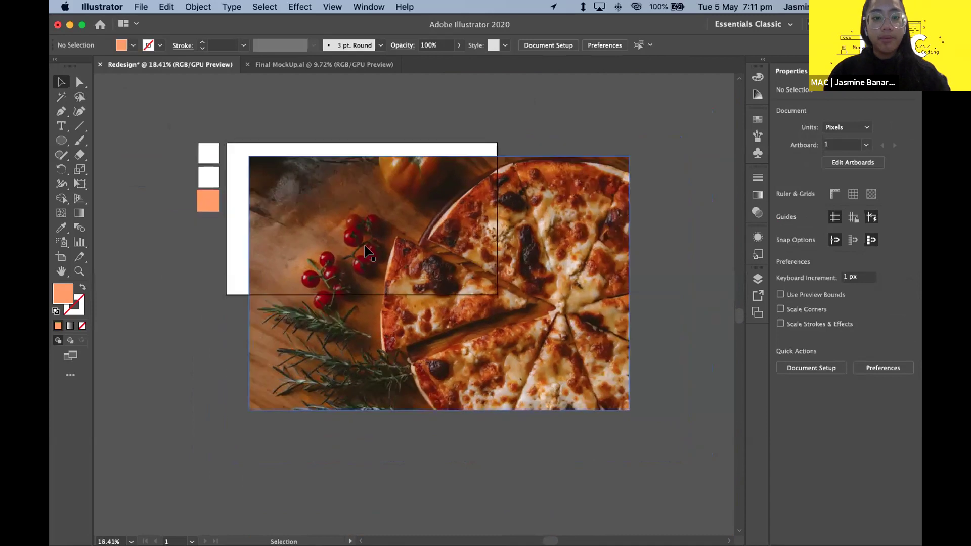
{"action": "scroll", "coordinate": [390, 234], "scroll_direction": "up", "scroll_amount": 3}
- Drag the pizza photo until its top-left corner snaps to the artboard's corner (X 960, Y 640)
{"action": "left_click", "coordinate": [372, 237]}
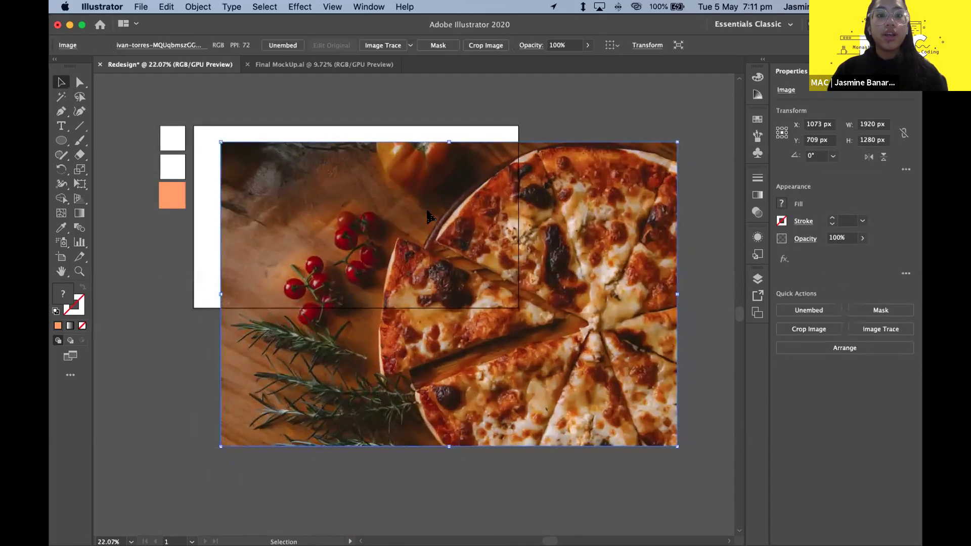
{"action": "left_click_drag", "start_coordinate": [423, 211], "coordinate": [400, 198]}
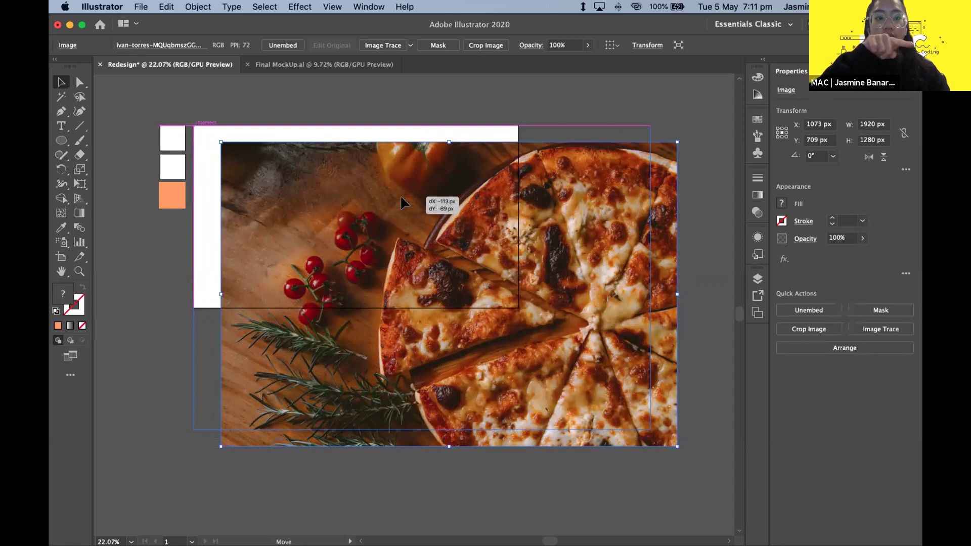
{"action": "left_click_drag", "start_coordinate": [400, 197], "coordinate": [400, 197]}
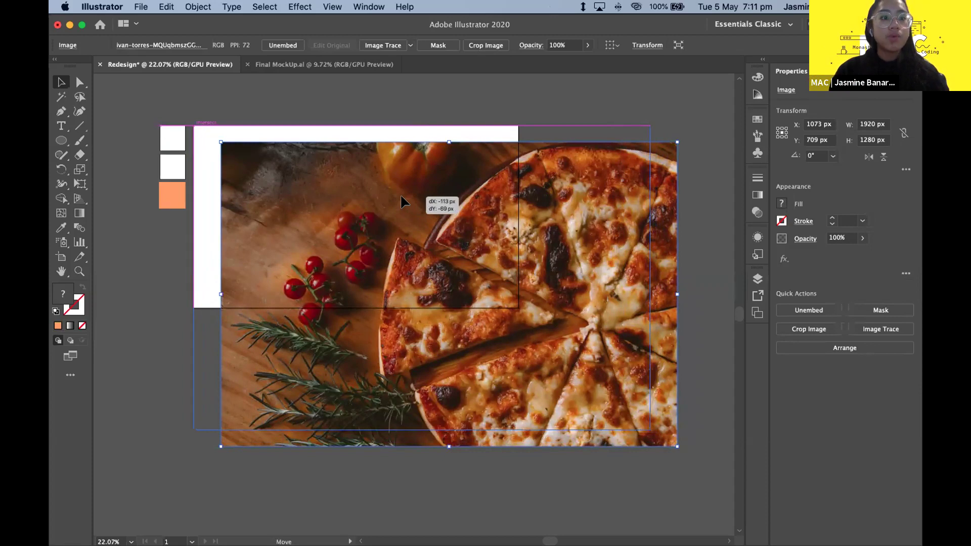
{"action": "left_click_drag", "start_coordinate": [400, 197], "coordinate": [400, 196]}
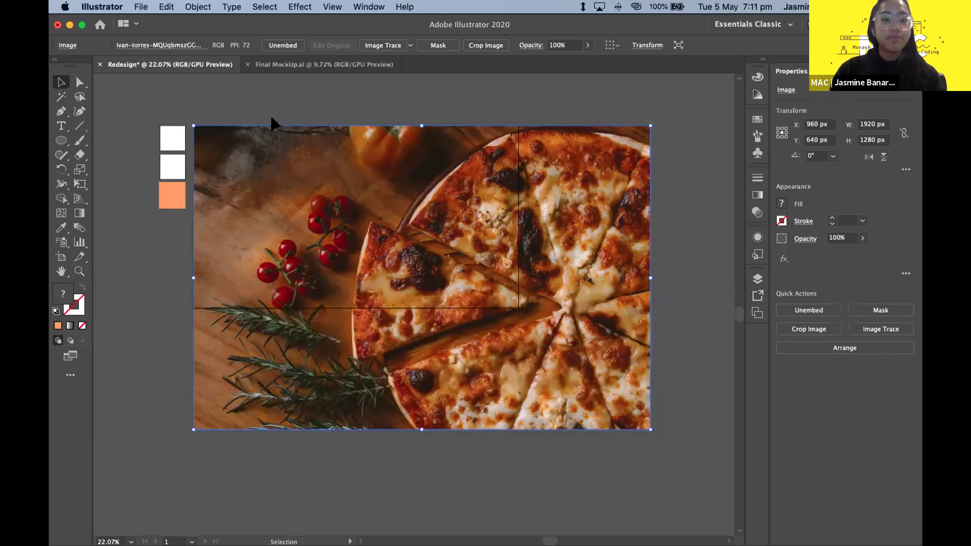
{"action": "left_click", "coordinate": [550, 433]}
{"action": "scroll", "coordinate": [551, 434], "scroll_direction": "down", "scroll_amount": 1}
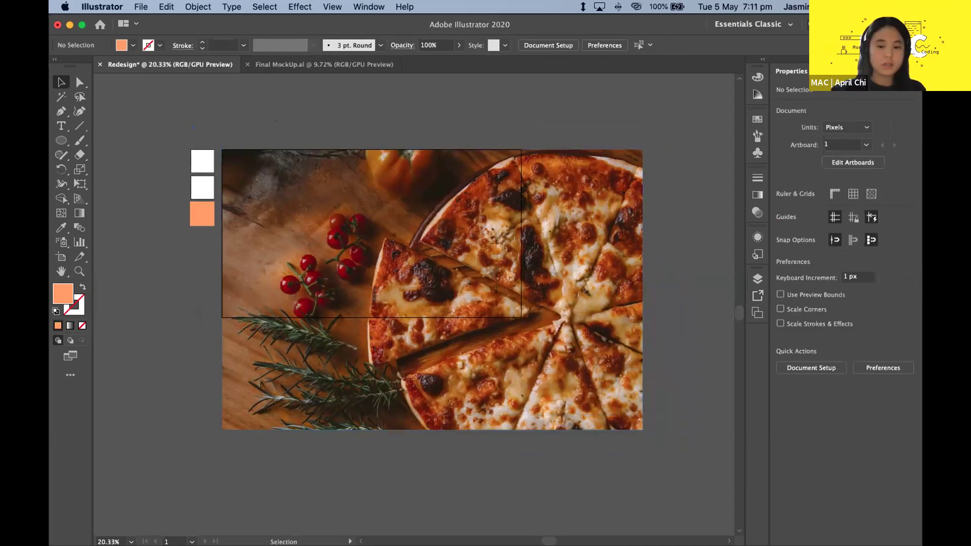
{"action": "left_click", "coordinate": [521, 147]}
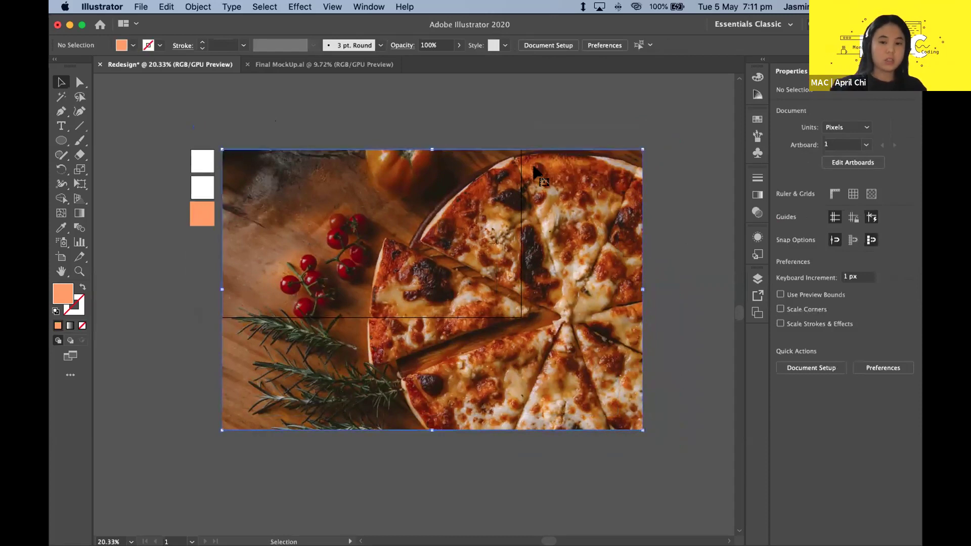
{"action": "left_click", "coordinate": [655, 323]}
{"action": "left_click", "coordinate": [589, 332]}
{"action": "left_click", "coordinate": [703, 312]}
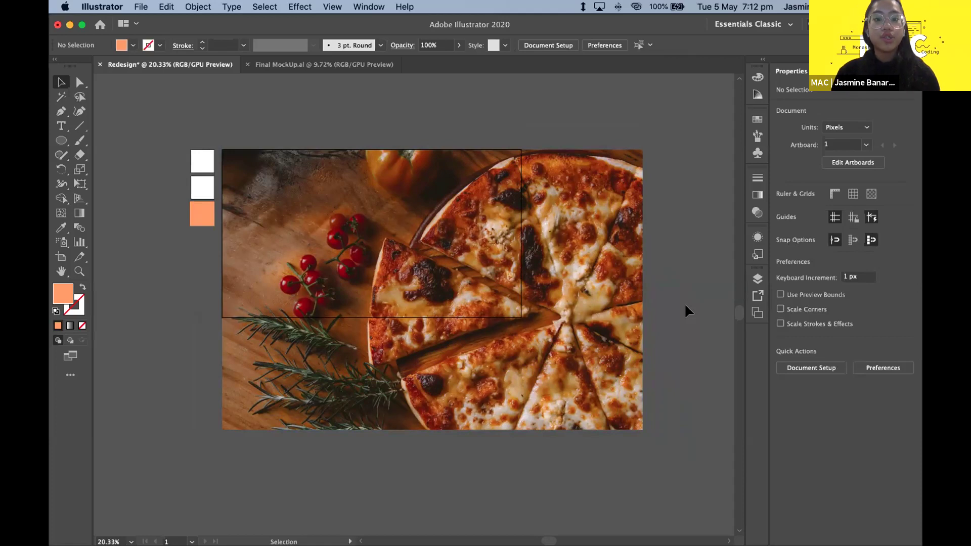
{"action": "left_click", "coordinate": [616, 307]}
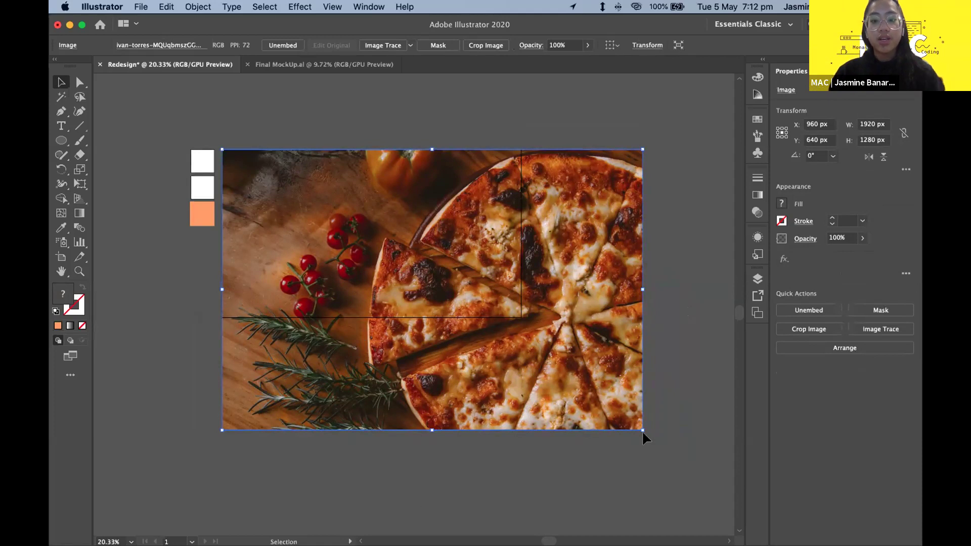
- Shrink the photo proportionally from its bottom-right corner to about 1365 px wide, undoing a distorted attempt
{"action": "left_click_drag", "start_coordinate": [640, 429], "coordinate": [640, 430]}
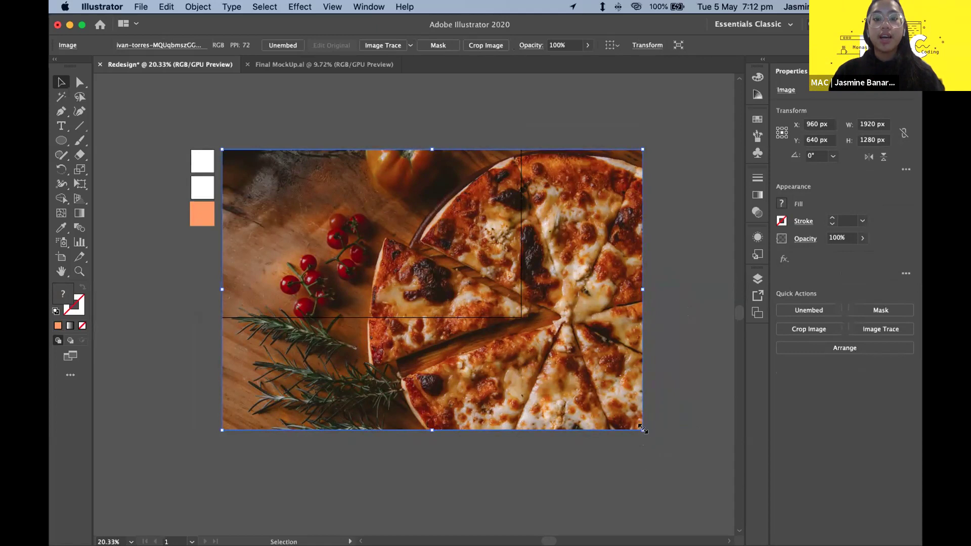
{"action": "left_click_drag", "start_coordinate": [642, 429], "coordinate": [457, 374]}
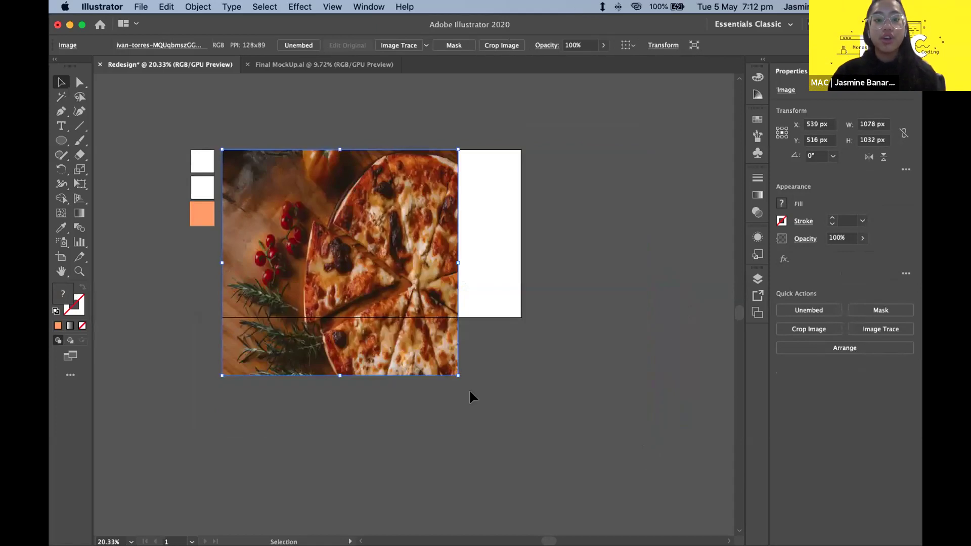
{"action": "left_click_drag", "start_coordinate": [455, 376], "coordinate": [564, 525]}
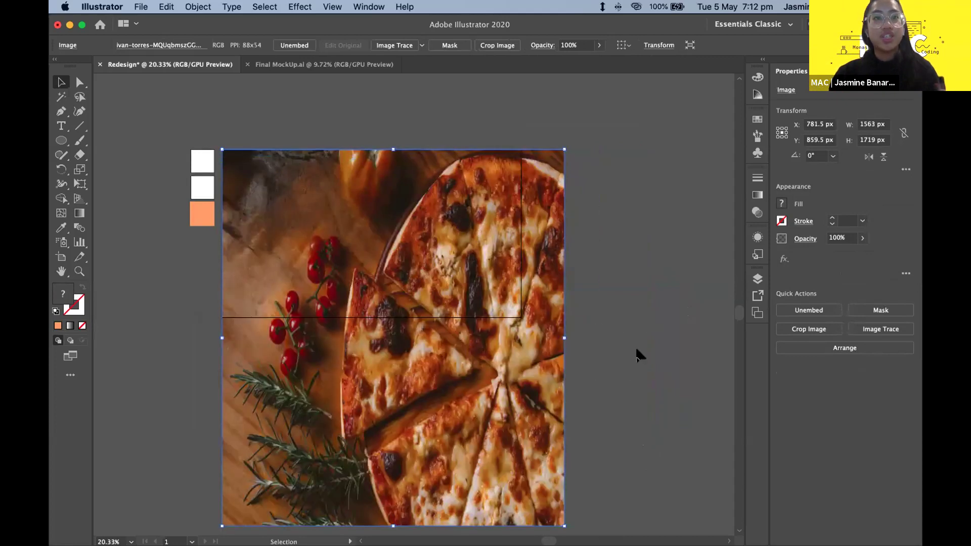
{"action": "key", "text": "ctrl+z"}
{"action": "key", "text": "ctrl+z"}
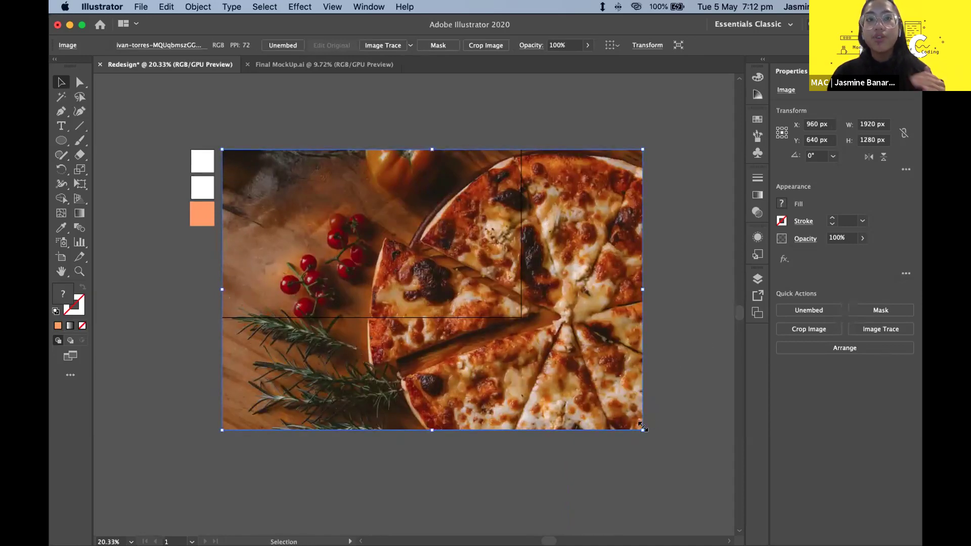
{"action": "left_click_drag", "start_coordinate": [642, 427], "coordinate": [549, 349]}
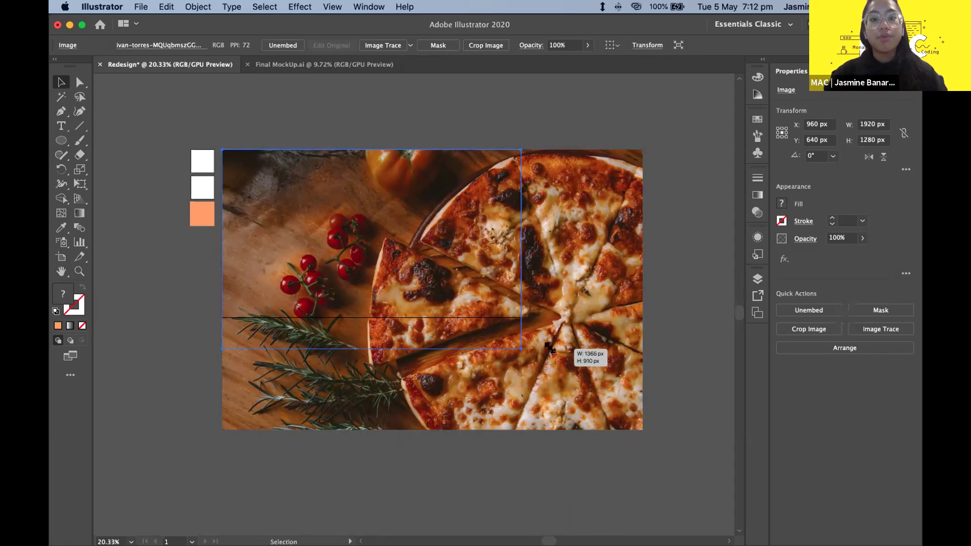
{"action": "left_click_drag", "start_coordinate": [550, 348], "coordinate": [550, 349]}
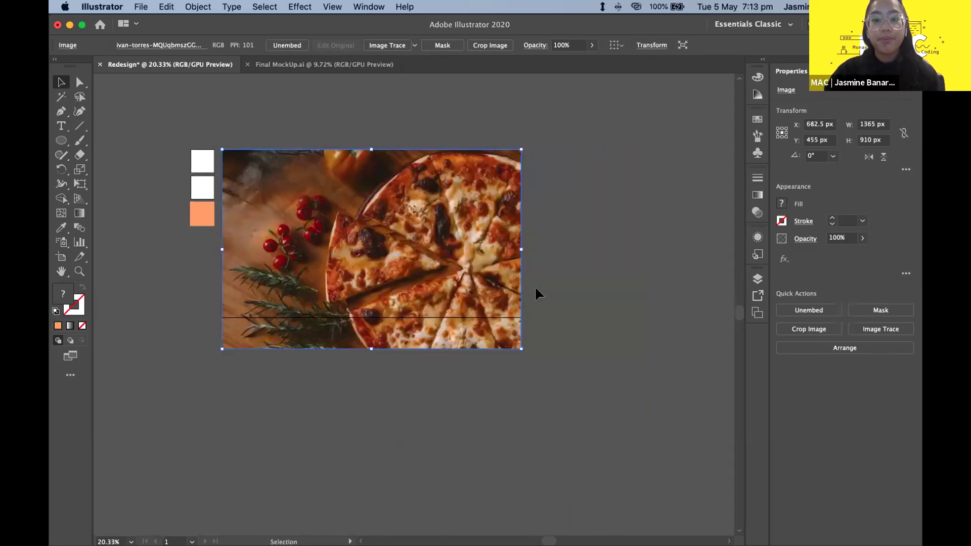
- Adjust the photo slightly so it measures 1366 × 910.67 px, matching the artboard width
{"action": "left_click", "coordinate": [535, 286]}
{"action": "scroll", "coordinate": [535, 287], "scroll_direction": "up", "scroll_amount": 3}
{"action": "left_click", "coordinate": [535, 340]}
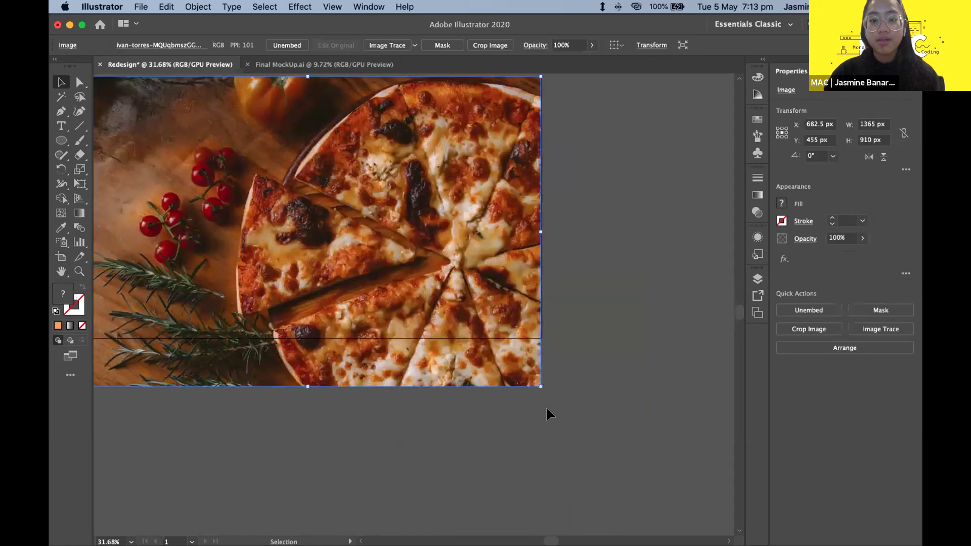
{"action": "scroll", "coordinate": [545, 406], "scroll_direction": "up", "scroll_amount": 3}
{"action": "left_click_drag", "start_coordinate": [495, 440], "coordinate": [484, 410]}
{"action": "left_click", "coordinate": [534, 408]}
{"action": "scroll", "coordinate": [534, 411], "scroll_direction": "up", "scroll_amount": 3}
{"action": "left_click", "coordinate": [470, 373]}
{"action": "left_click", "coordinate": [536, 357]}
- Review the resized photo's fit over the artboard and leave it selected
{"action": "scroll", "coordinate": [535, 357], "scroll_direction": "down", "scroll_amount": 5}
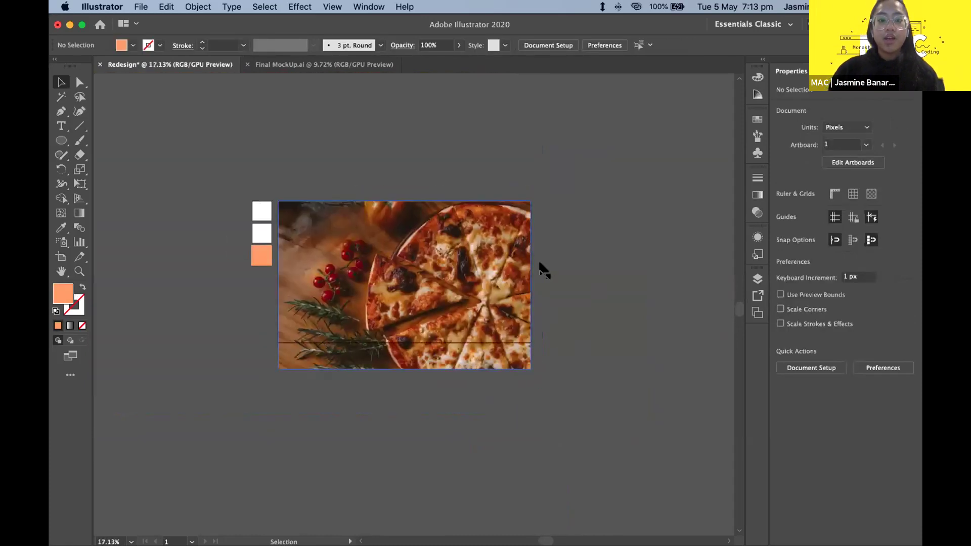
{"action": "scroll", "coordinate": [539, 269], "scroll_direction": "left", "scroll_amount": 3}
{"action": "scroll", "coordinate": [505, 164], "scroll_direction": "up", "scroll_amount": 2}
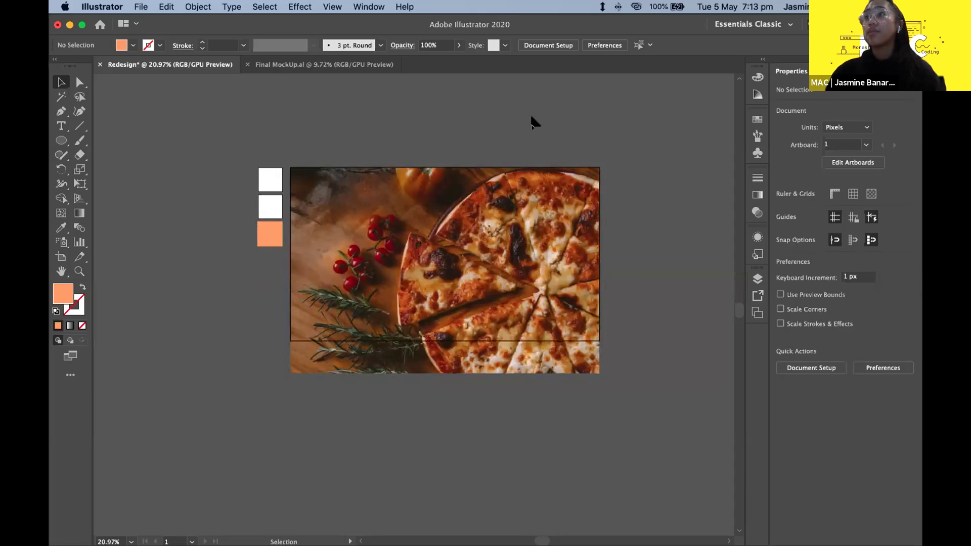
{"action": "left_click", "coordinate": [479, 354]}
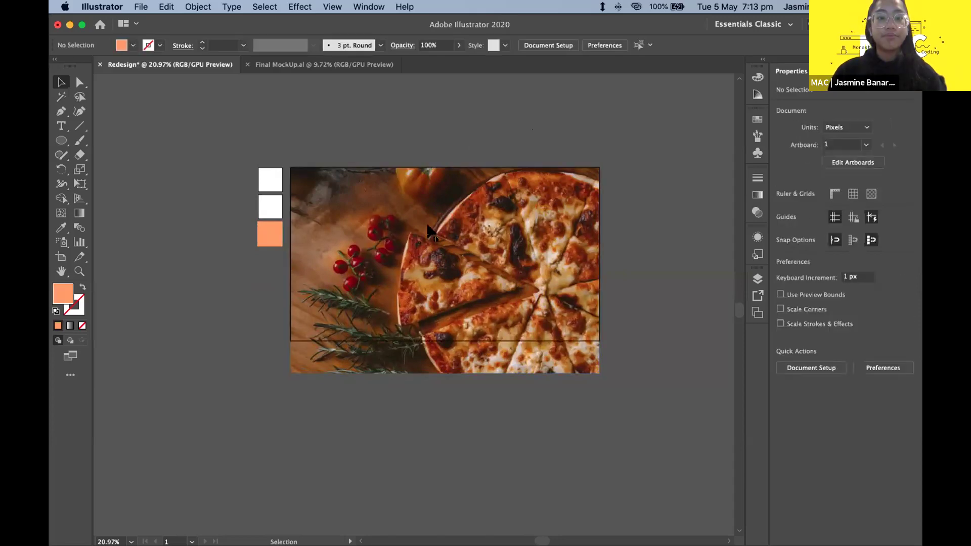
{"action": "left_click", "coordinate": [373, 327]}
{"action": "left_click", "coordinate": [363, 375]}
{"action": "scroll", "coordinate": [363, 371], "scroll_direction": "up", "scroll_amount": 1}
{"action": "left_click", "coordinate": [418, 348]}
{"action": "left_click", "coordinate": [418, 150]}
{"action": "scroll", "coordinate": [418, 151], "scroll_direction": "up", "scroll_amount": 3}
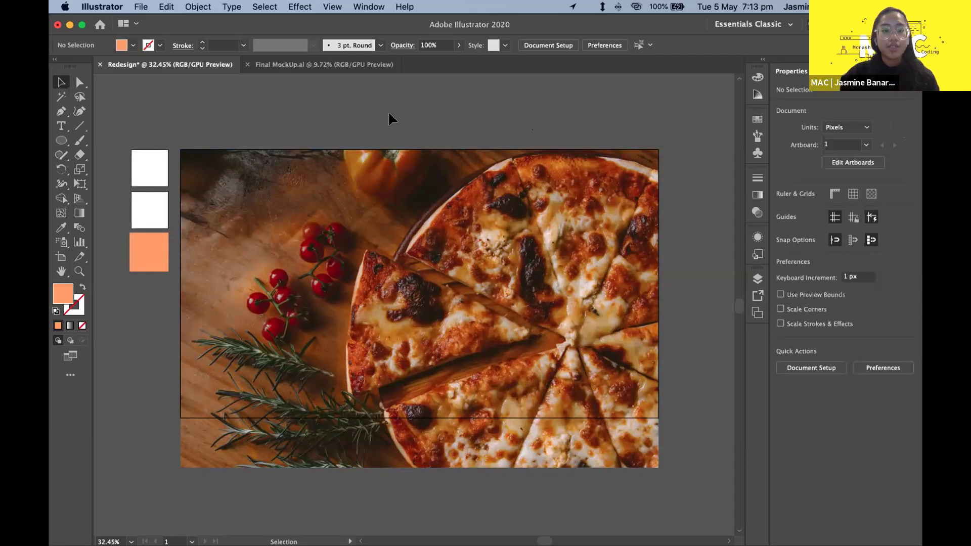
{"action": "left_click", "coordinate": [429, 256]}
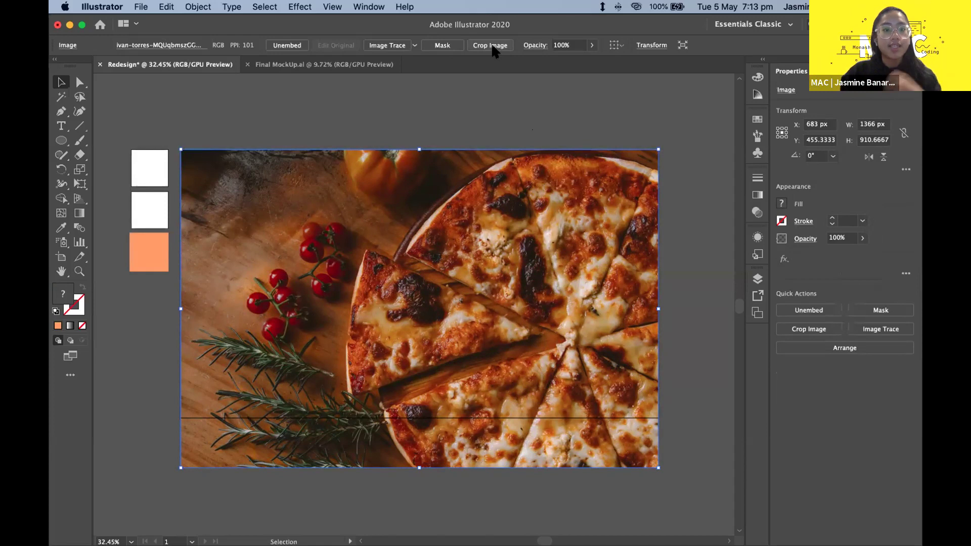
- Crop the photo's bottom edge up so it measures 1365 × 768 px, and apply the crop
{"action": "left_click", "coordinate": [492, 45]}
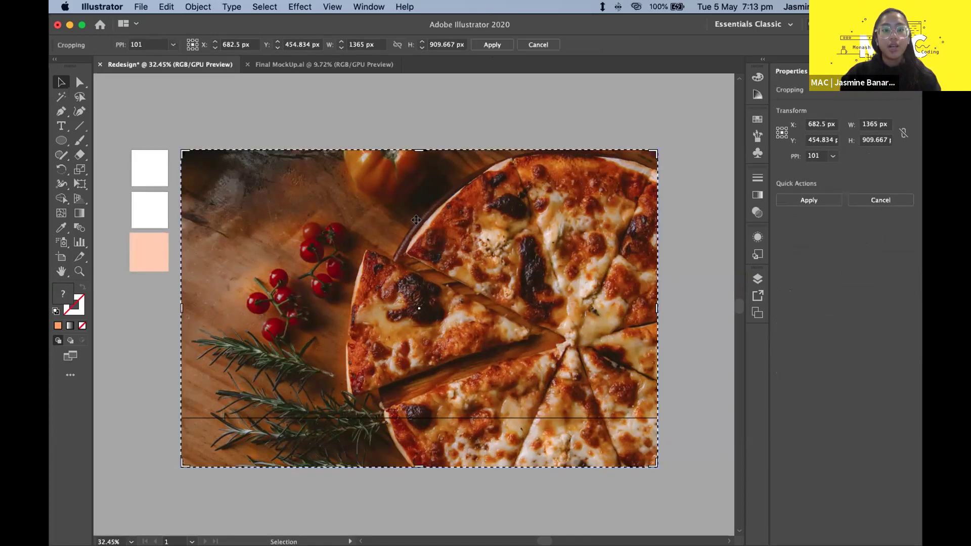
{"action": "scroll", "coordinate": [416, 219], "scroll_direction": "down", "scroll_amount": 2}
{"action": "scroll", "coordinate": [416, 219], "scroll_direction": "down", "scroll_amount": 5}
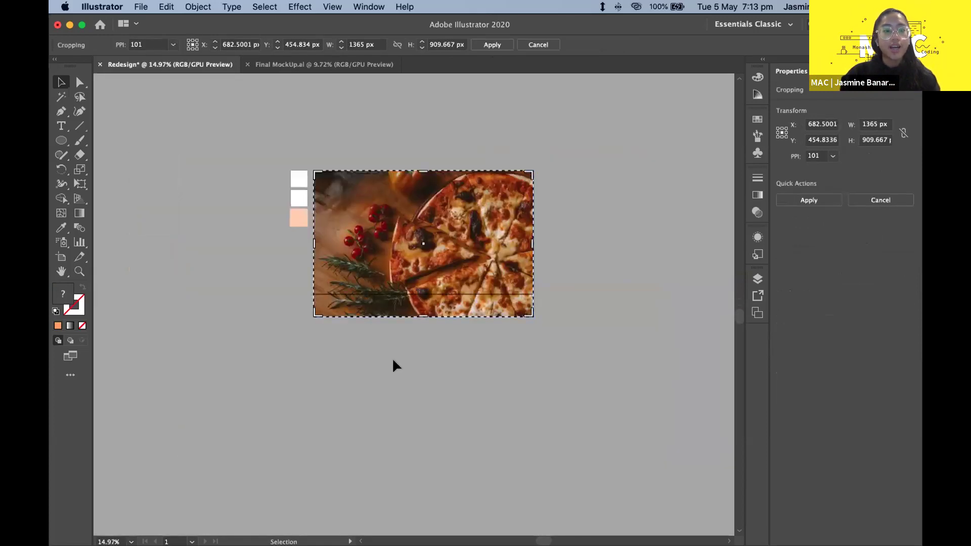
{"action": "scroll", "coordinate": [454, 167], "scroll_direction": "up", "scroll_amount": 4}
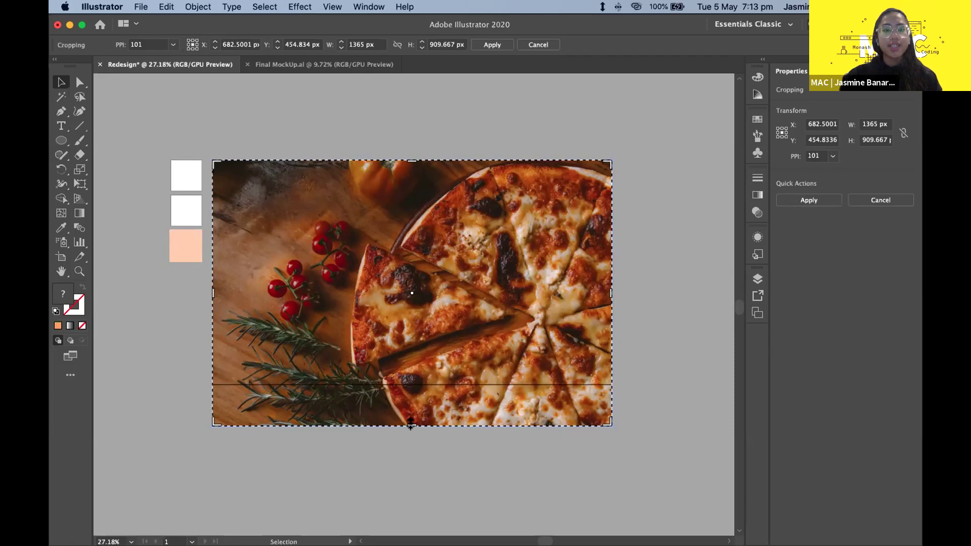
{"action": "left_click_drag", "start_coordinate": [411, 424], "coordinate": [413, 382]}
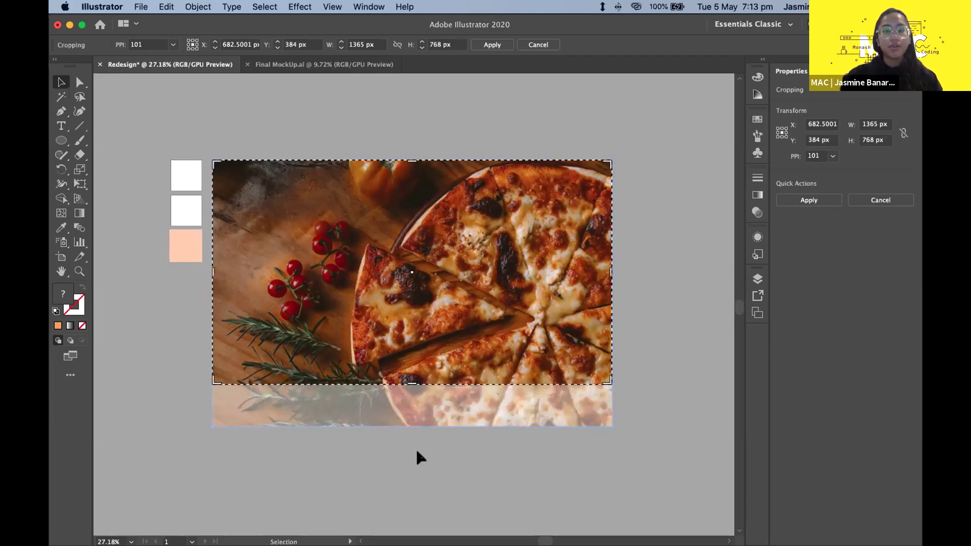
{"action": "left_click", "coordinate": [493, 50]}
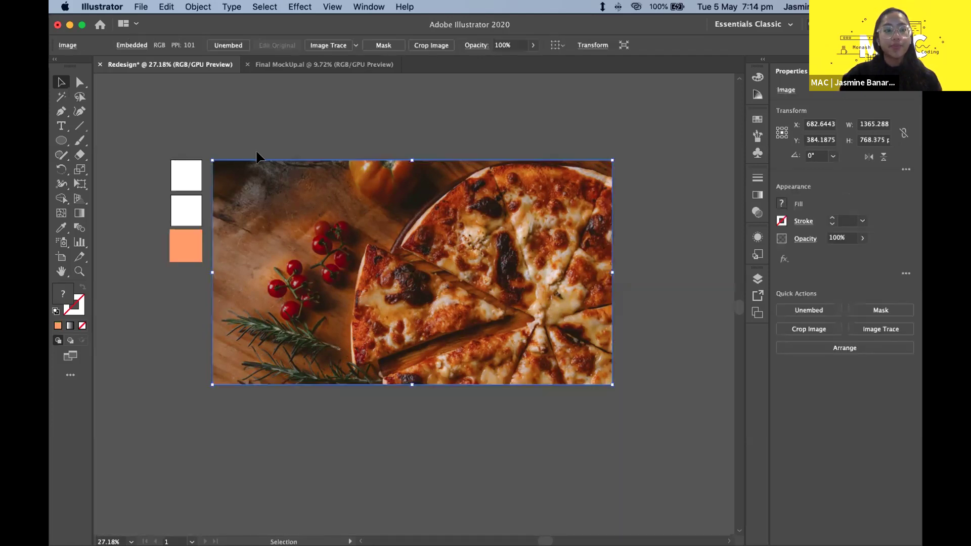
{"action": "left_click", "coordinate": [217, 101]}
{"action": "scroll", "coordinate": [217, 101], "scroll_direction": "down", "scroll_amount": 3}
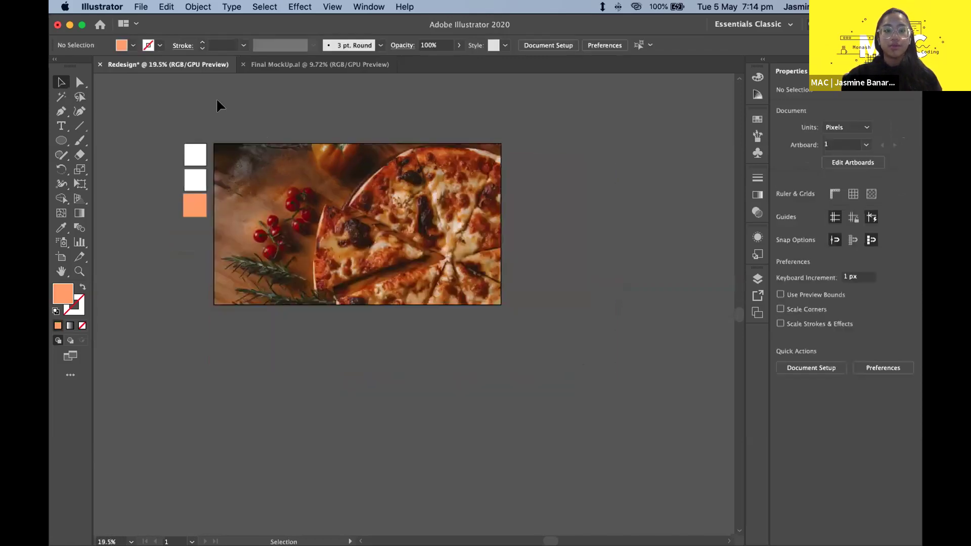
{"action": "scroll", "coordinate": [216, 100], "scroll_direction": "up", "scroll_amount": 2}
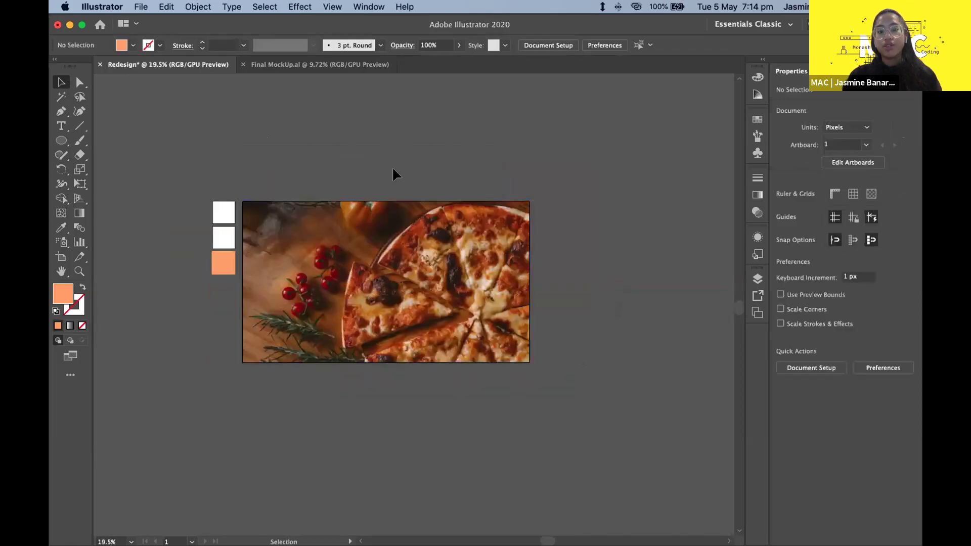
{"action": "scroll", "coordinate": [392, 172], "scroll_direction": "up", "scroll_amount": 2}
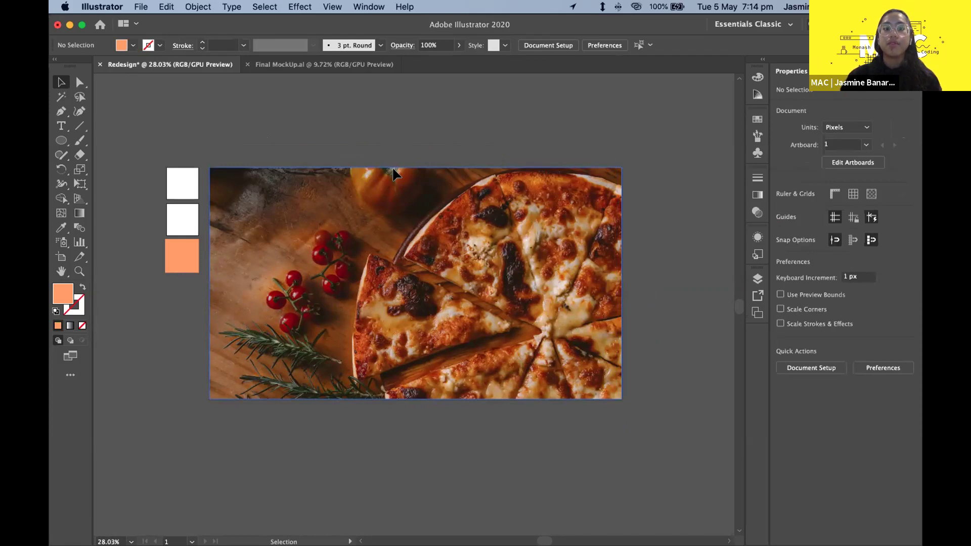
{"action": "left_click", "coordinate": [376, 202]}
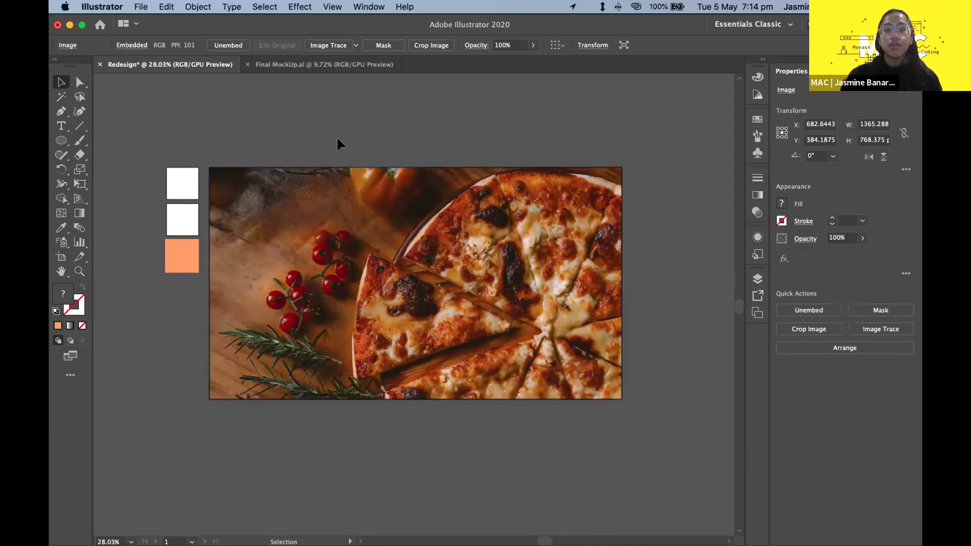
{"action": "left_click", "coordinate": [337, 139]}
{"action": "left_click", "coordinate": [295, 63]}
{"action": "left_click", "coordinate": [205, 65]}
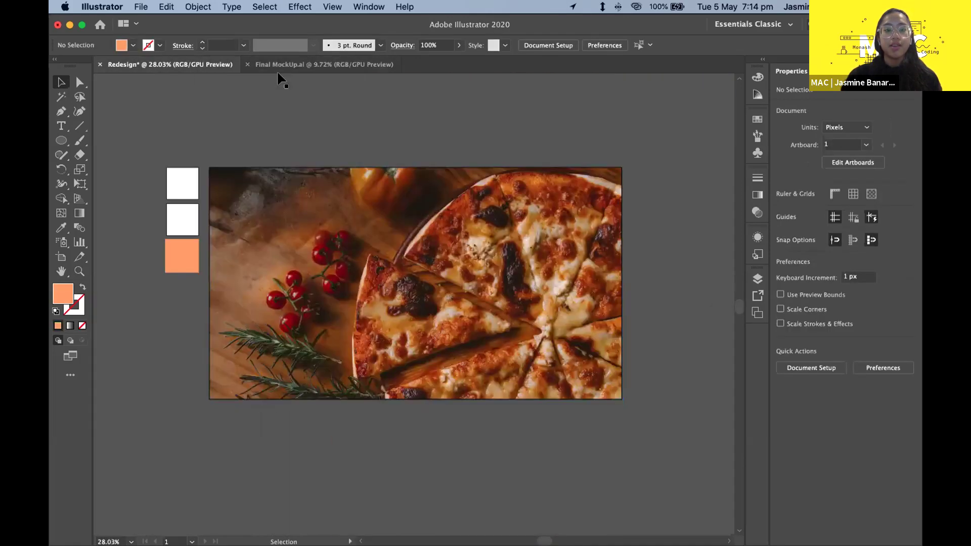
{"action": "left_click", "coordinate": [278, 181]}
{"action": "left_click", "coordinate": [296, 129]}
{"action": "left_click", "coordinate": [316, 188]}
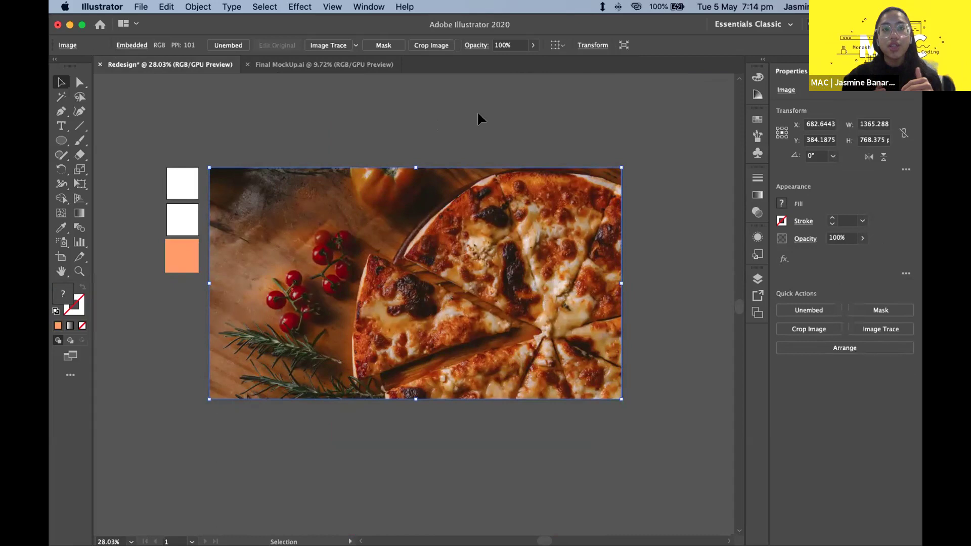
{"action": "left_click_drag", "start_coordinate": [414, 263], "coordinate": [290, 169]}
{"action": "left_click_drag", "start_coordinate": [236, 191], "coordinate": [226, 354]}
{"action": "key", "text": "super+z"}
{"action": "key", "text": "super+z"}
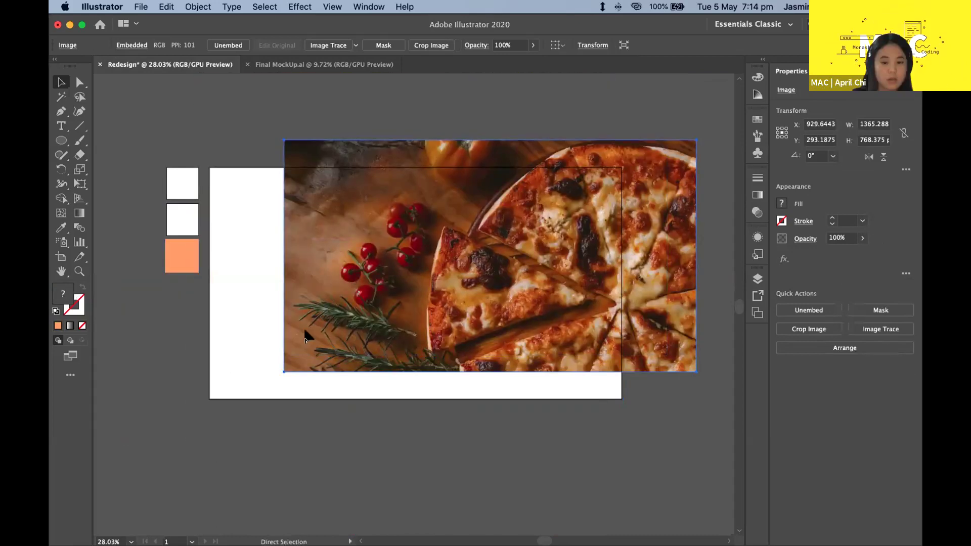
{"action": "key", "text": "super+z"}
{"action": "left_click", "coordinate": [324, 143]}
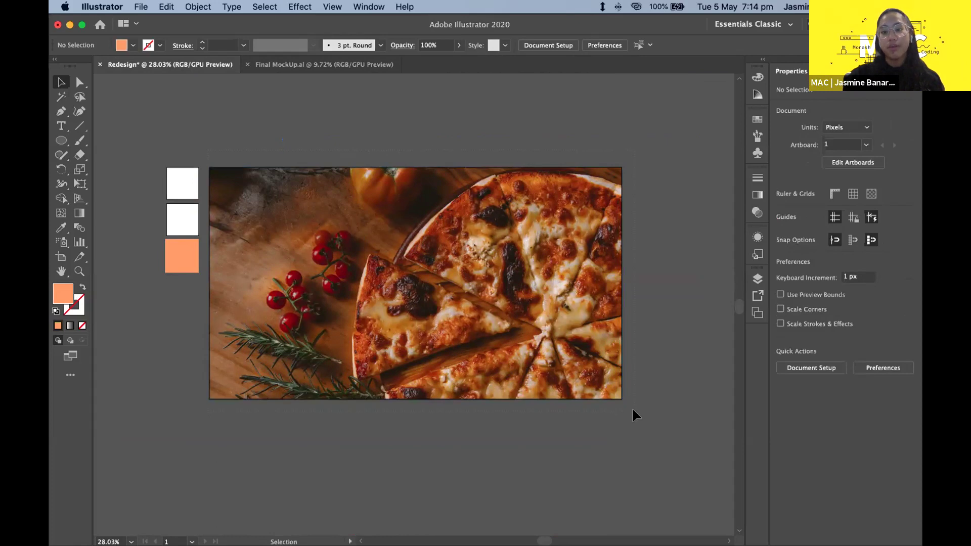
{"action": "left_click", "coordinate": [211, 170]}
{"action": "left_click", "coordinate": [239, 128]}
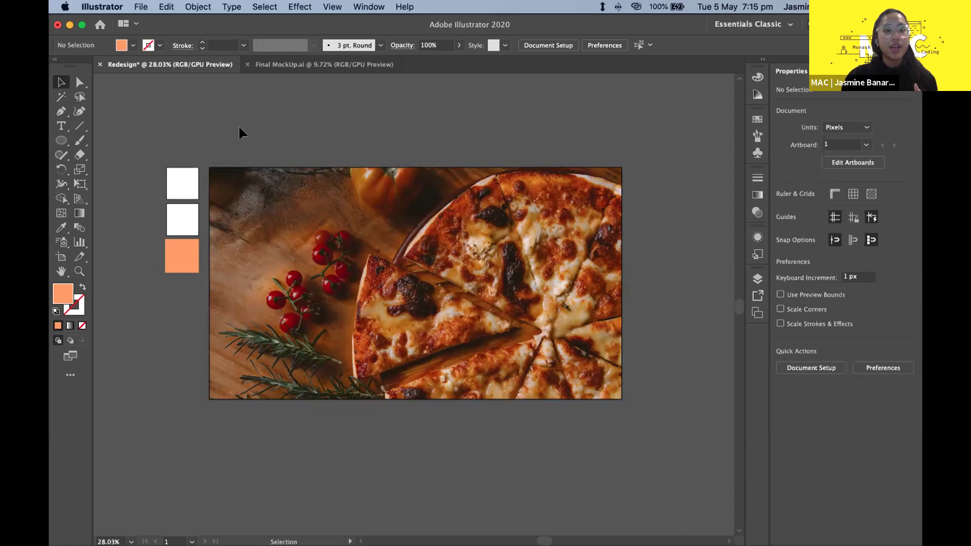
{"action": "left_click", "coordinate": [278, 231]}
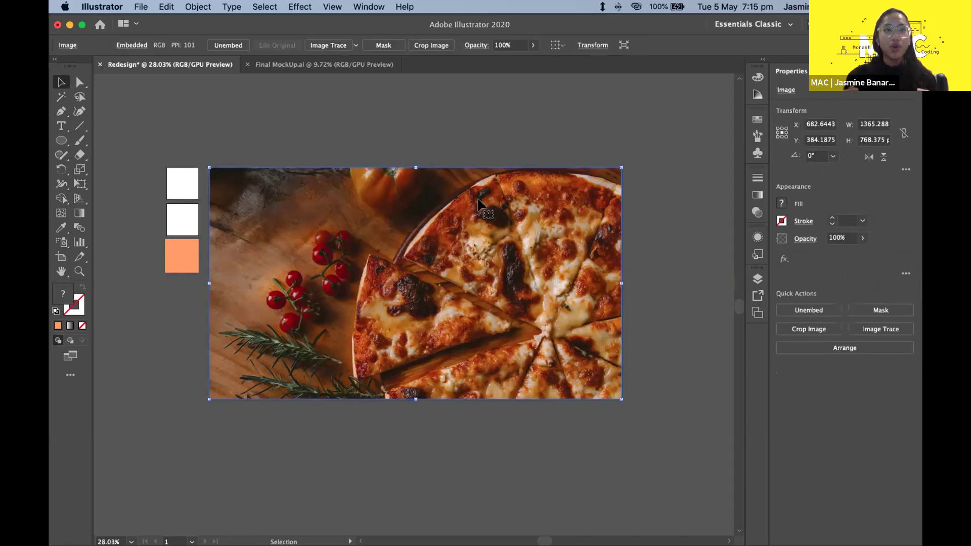
{"action": "key", "text": "super+shift+a"}
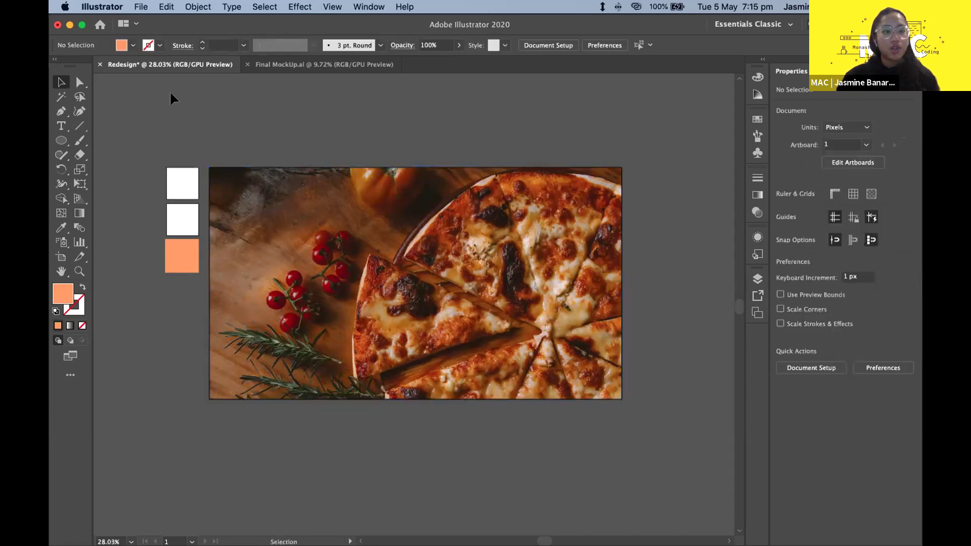
{"action": "scroll", "coordinate": [372, 288], "scroll_direction": "up", "scroll_amount": 2}
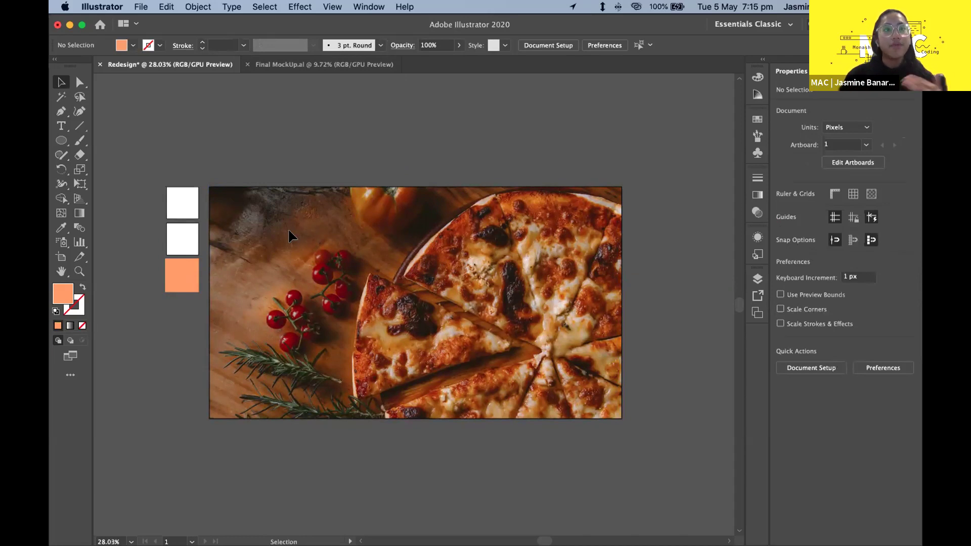
{"action": "left_click", "coordinate": [381, 190]}
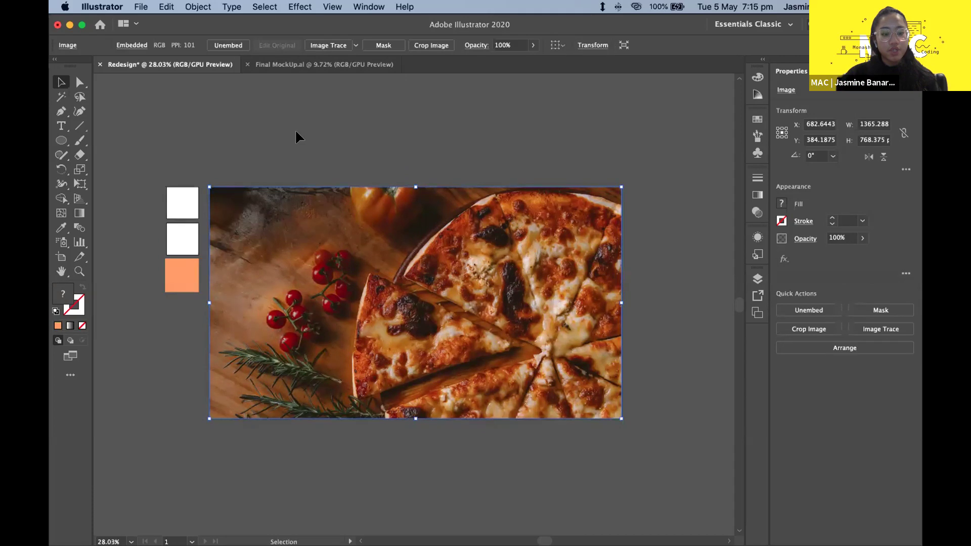
{"action": "left_click", "coordinate": [278, 129]}
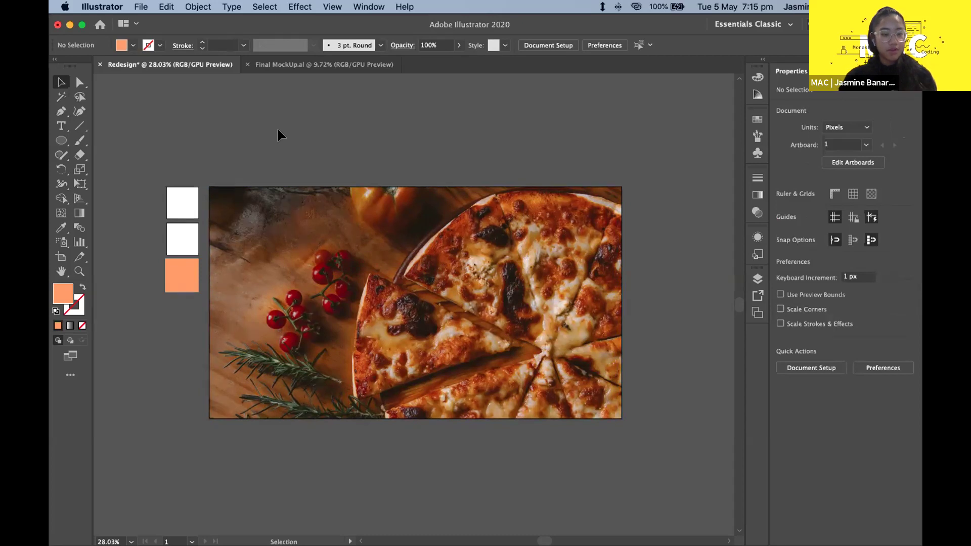
{"action": "left_click", "coordinate": [305, 217]}
{"action": "left_click", "coordinate": [307, 220], "text": "shift"}
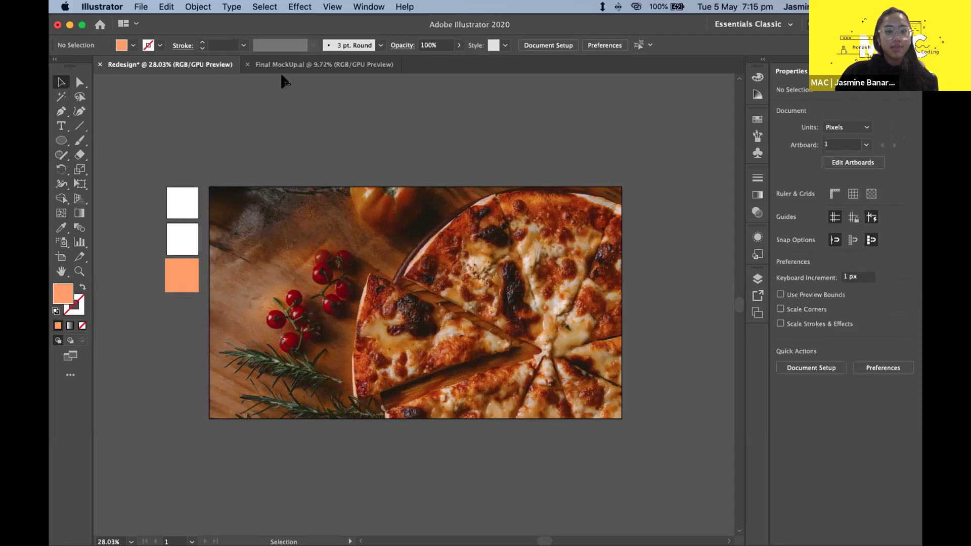
{"action": "scroll", "coordinate": [259, 96], "scroll_direction": "down", "scroll_amount": 2}
{"action": "scroll", "coordinate": [257, 89], "scroll_direction": "up", "scroll_amount": 2}
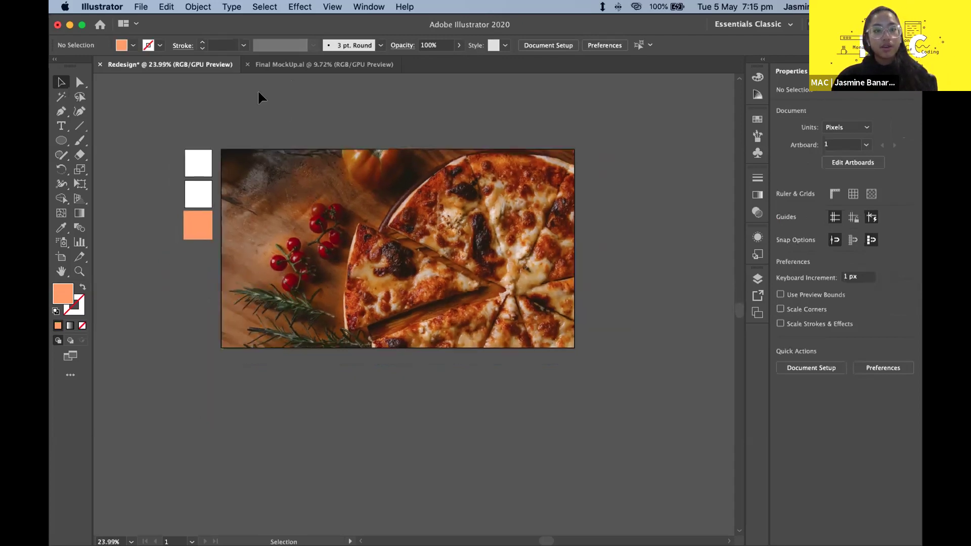
{"action": "scroll", "coordinate": [256, 146], "scroll_direction": "up", "scroll_amount": 1}
{"action": "scroll", "coordinate": [257, 152], "scroll_direction": "right", "scroll_amount": 2}
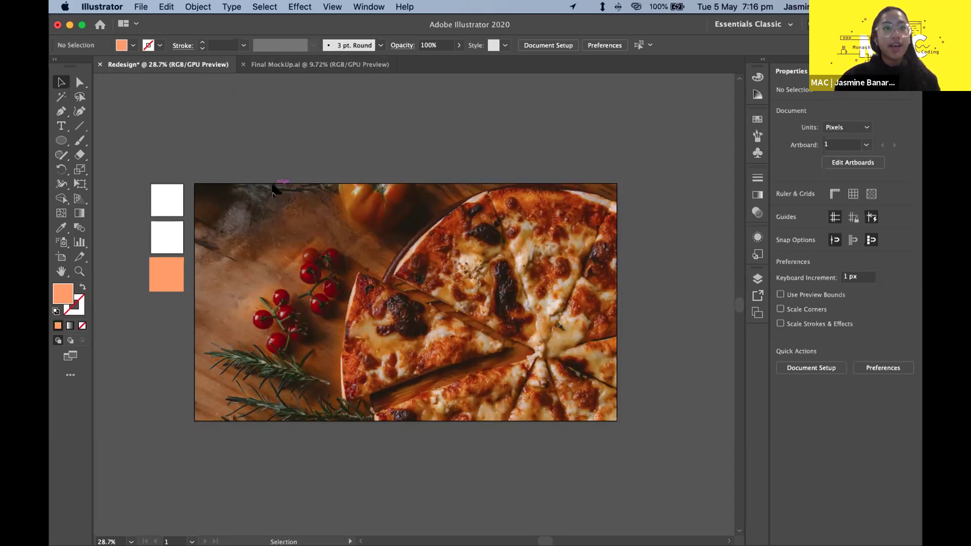
- Select all the teal stripes in Final MockUp.ai, then return to the Redesign document
{"action": "left_click", "coordinate": [291, 65]}
{"action": "scroll", "coordinate": [381, 183], "scroll_direction": "up", "scroll_amount": 5}
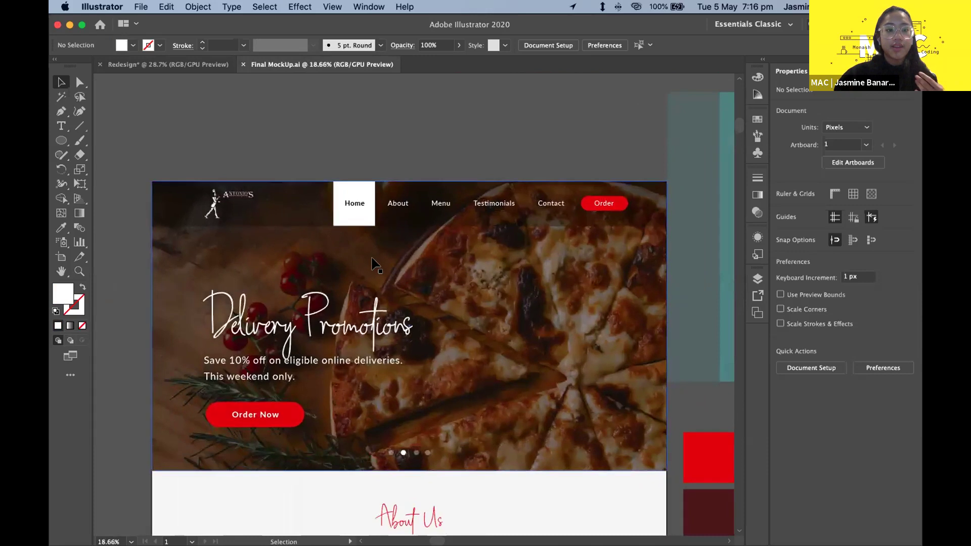
{"action": "left_click", "coordinate": [373, 267]}
{"action": "scroll", "coordinate": [372, 267], "scroll_direction": "down", "scroll_amount": 3}
{"action": "left_click", "coordinate": [234, 102]}
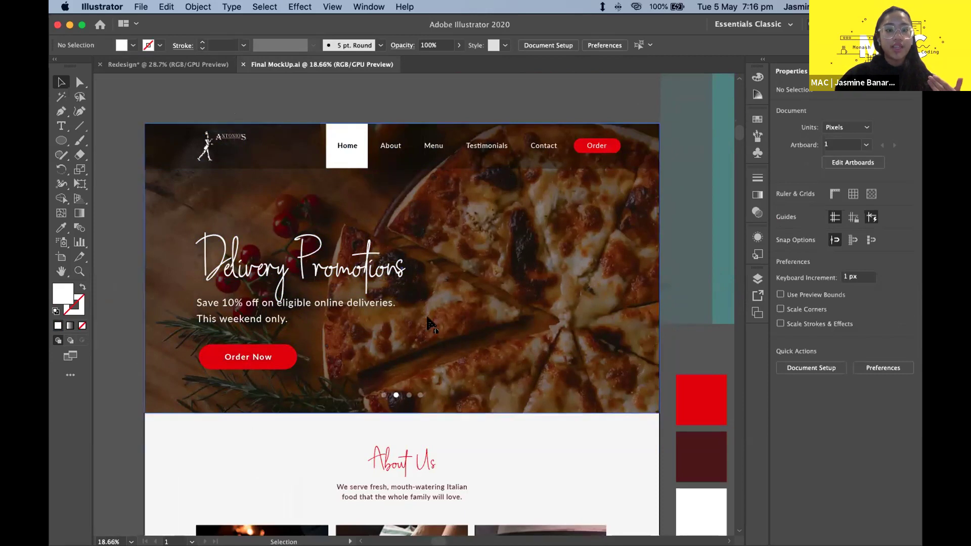
{"action": "left_click", "coordinate": [316, 271]}
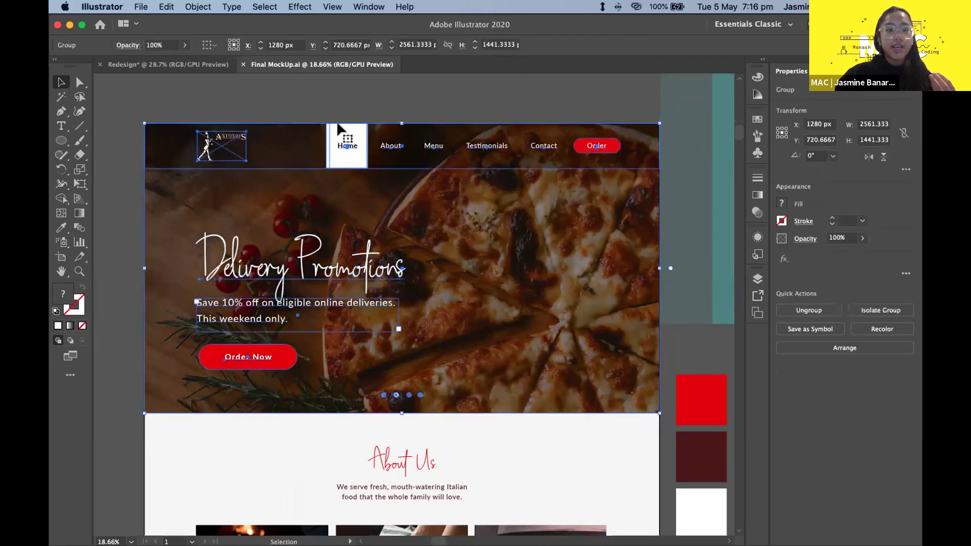
{"action": "left_click", "coordinate": [336, 103]}
{"action": "scroll", "coordinate": [336, 103], "scroll_direction": "down", "scroll_amount": 3}
{"action": "scroll", "coordinate": [346, 112], "scroll_direction": "right", "scroll_amount": 10}
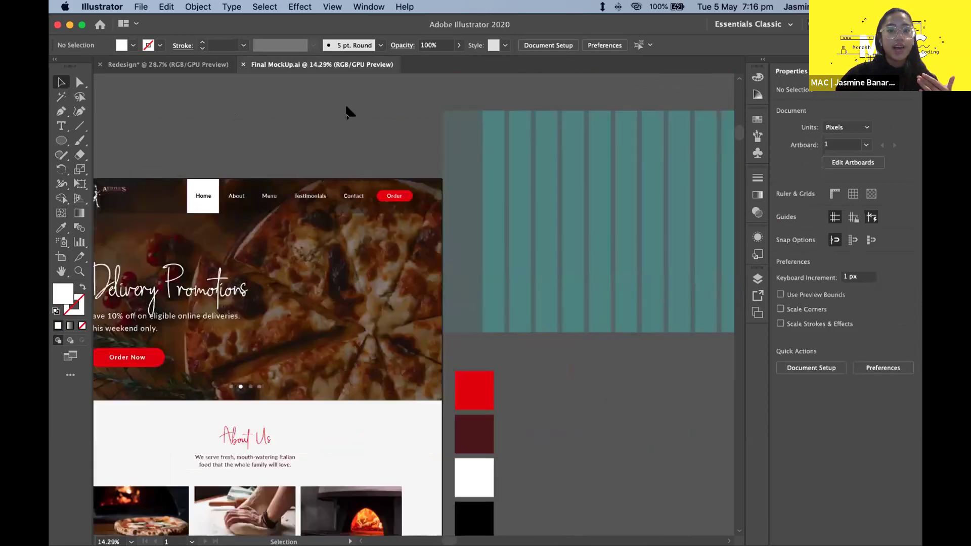
{"action": "scroll", "coordinate": [326, 112], "scroll_direction": "up", "scroll_amount": 2}
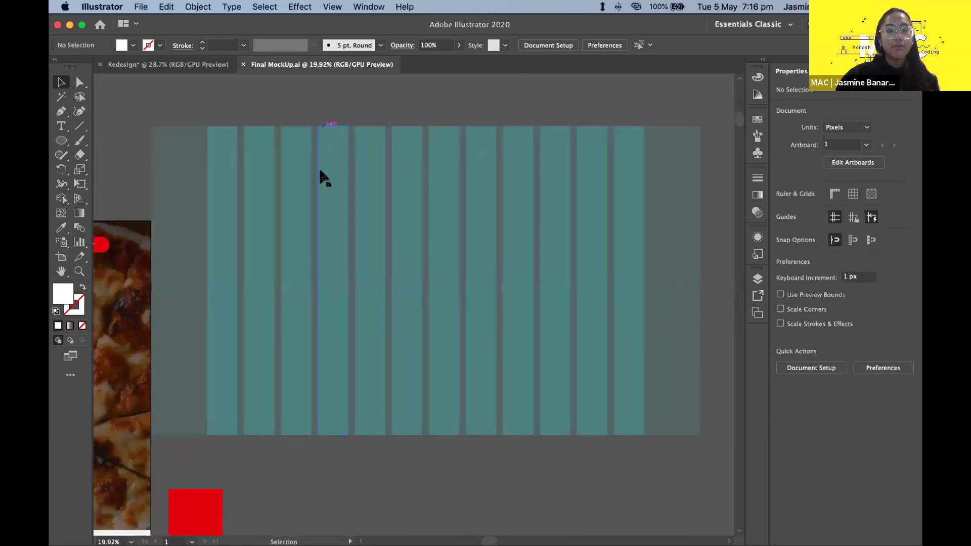
{"action": "key", "text": "super+a"}
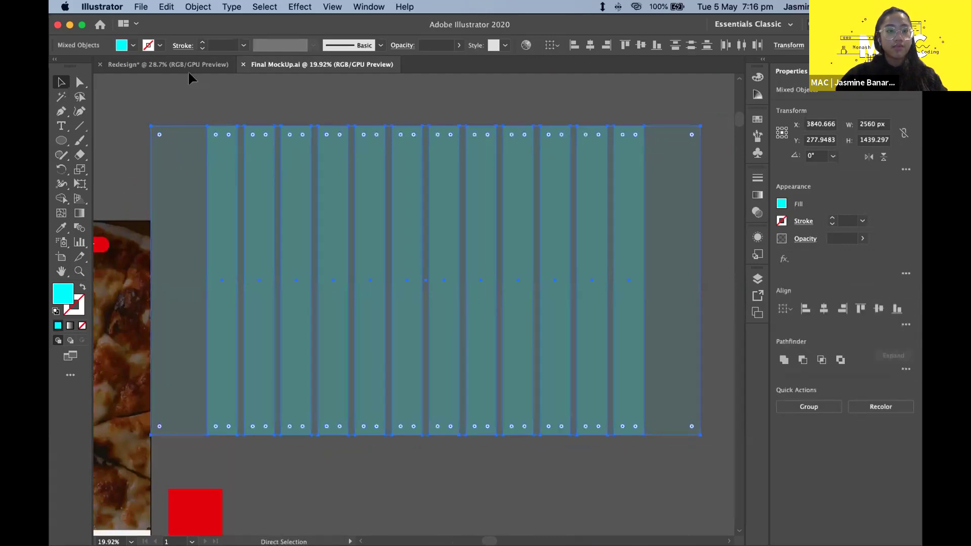
{"action": "left_click", "coordinate": [187, 66]}
{"action": "scroll", "coordinate": [298, 159], "scroll_direction": "down", "scroll_amount": 2}
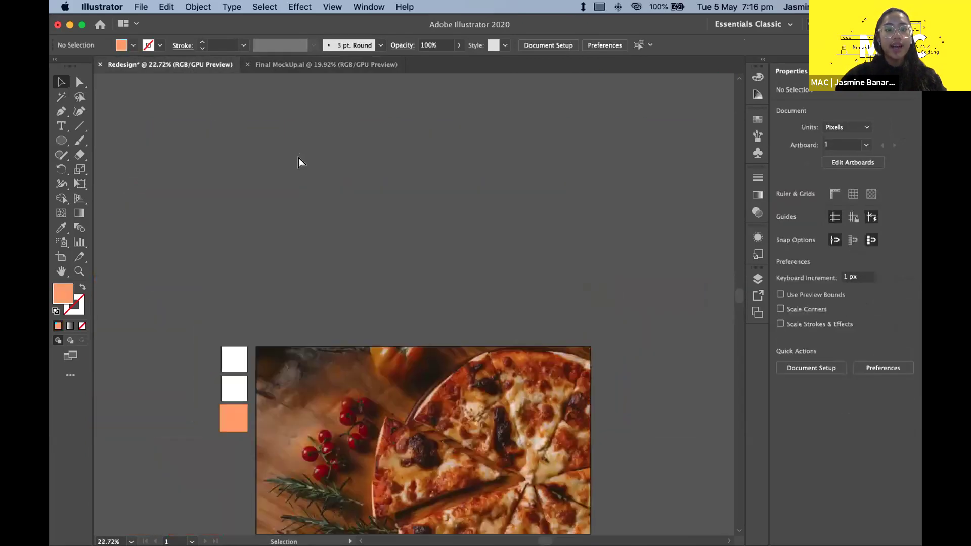
- Paste the teal stripes and move them above the pizza photo
{"action": "key", "text": "super+v"}
{"action": "left_click_drag", "start_coordinate": [390, 309], "coordinate": [546, 160]}
{"action": "scroll", "coordinate": [546, 160], "scroll_direction": "down", "scroll_amount": 2}
{"action": "scroll", "coordinate": [547, 161], "scroll_direction": "up", "scroll_amount": 2}
{"action": "scroll", "coordinate": [547, 161], "scroll_direction": "right", "scroll_amount": 3}
- Scale the pasted stripes down to 1366 × 768 to match the photo
{"action": "left_click_drag", "start_coordinate": [646, 122], "coordinate": [426, 227]}
{"action": "left_click", "coordinate": [465, 225]}
{"action": "scroll", "coordinate": [466, 225], "scroll_direction": "down", "scroll_amount": 5}
{"action": "scroll", "coordinate": [465, 225], "scroll_direction": "left", "scroll_amount": 3}
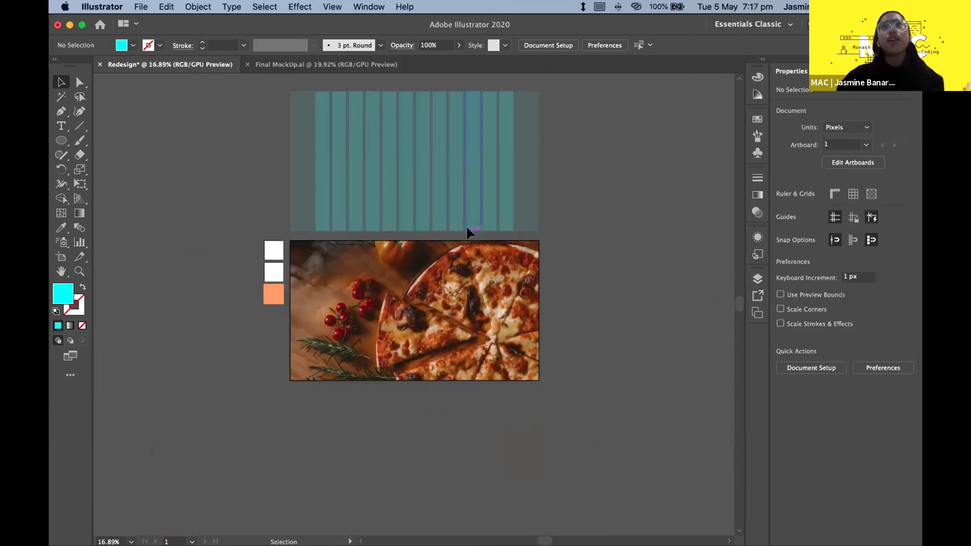
{"action": "scroll", "coordinate": [443, 218], "scroll_direction": "up", "scroll_amount": 5}
{"action": "scroll", "coordinate": [364, 220], "scroll_direction": "down", "scroll_amount": 3}
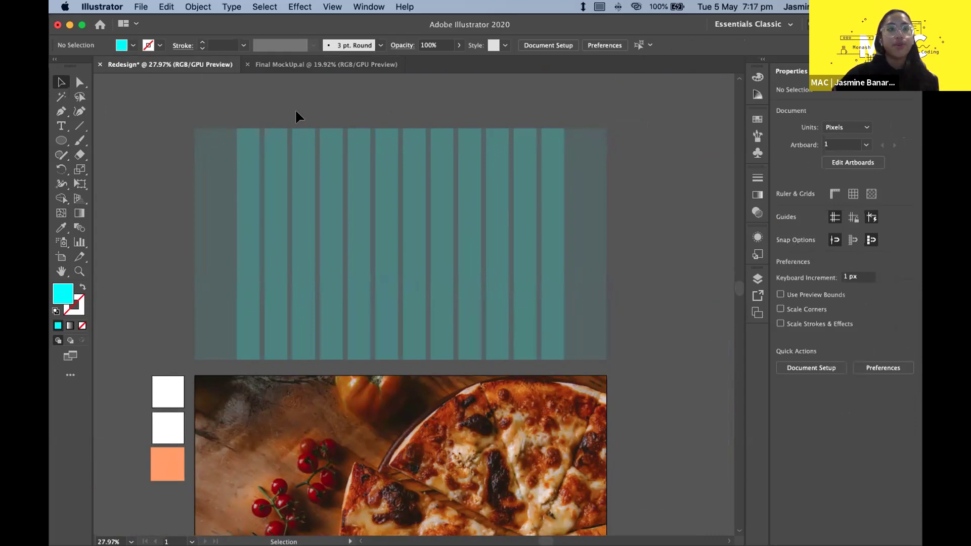
{"action": "left_click_drag", "start_coordinate": [57, 138], "coordinate": [117, 141]}
{"action": "left_click_drag", "start_coordinate": [237, 227], "coordinate": [563, 281]}
{"action": "left_click_drag", "start_coordinate": [233, 293], "coordinate": [315, 332]}
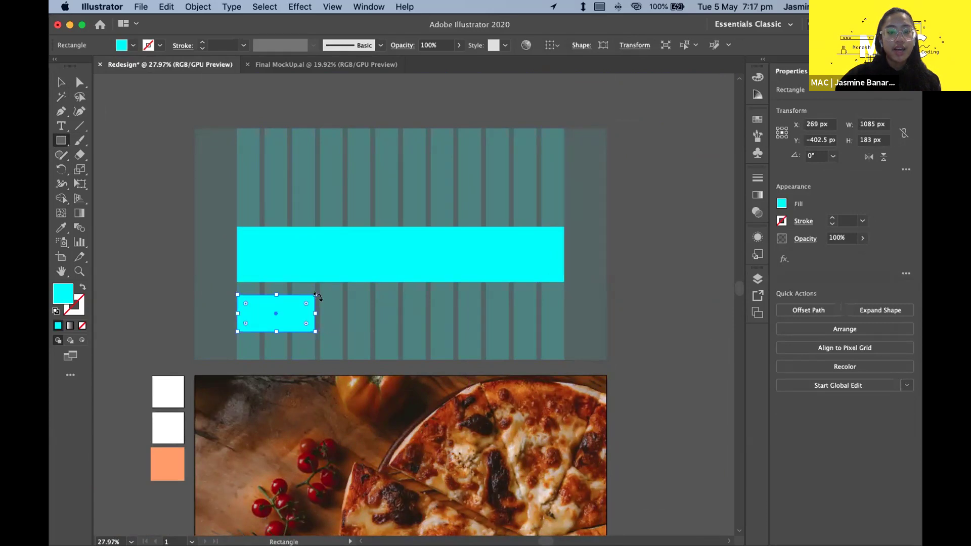
{"action": "left_click_drag", "start_coordinate": [403, 300], "coordinate": [481, 336]}
{"action": "left_click", "coordinate": [61, 83]}
{"action": "left_click", "coordinate": [335, 281]}
{"action": "left_click", "coordinate": [256, 297], "text": "shift"}
{"action": "left_click", "coordinate": [441, 320], "text": "shift"}
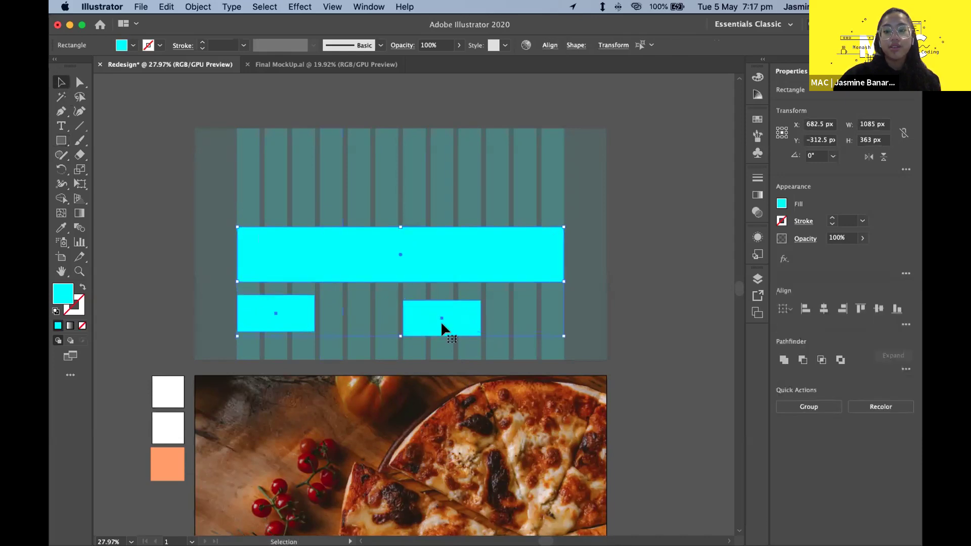
{"action": "key", "text": "Delete"}
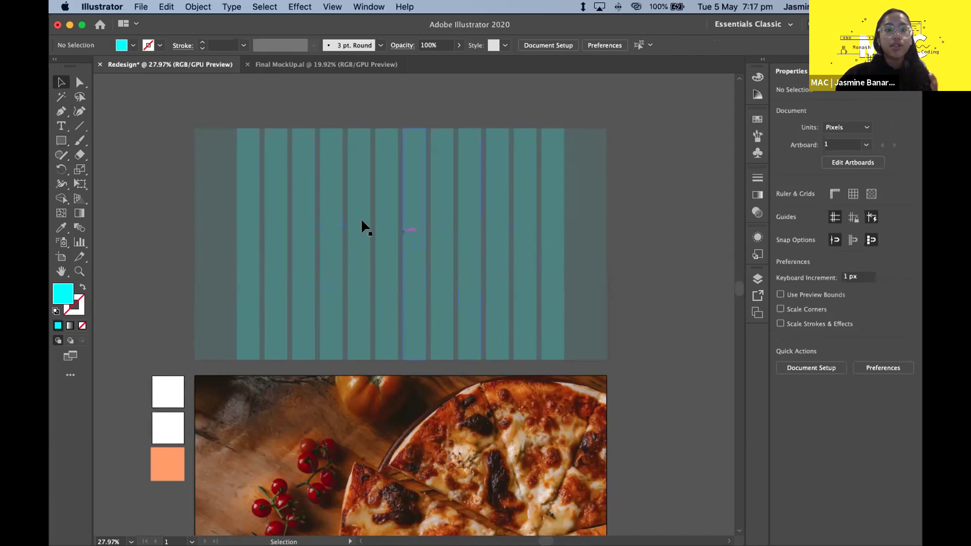
{"action": "scroll", "coordinate": [253, 222], "scroll_direction": "down", "scroll_amount": 3}
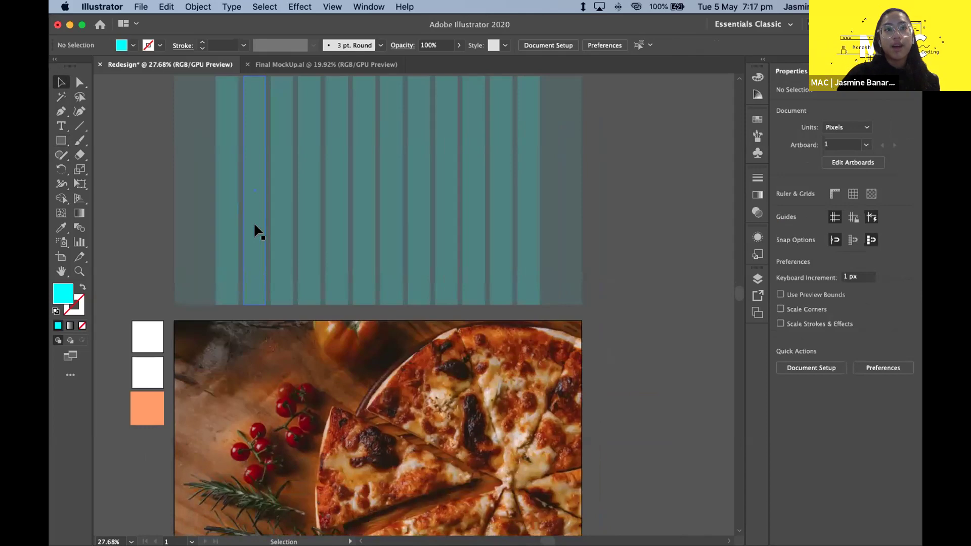
{"action": "scroll", "coordinate": [255, 230], "scroll_direction": "up", "scroll_amount": 2}
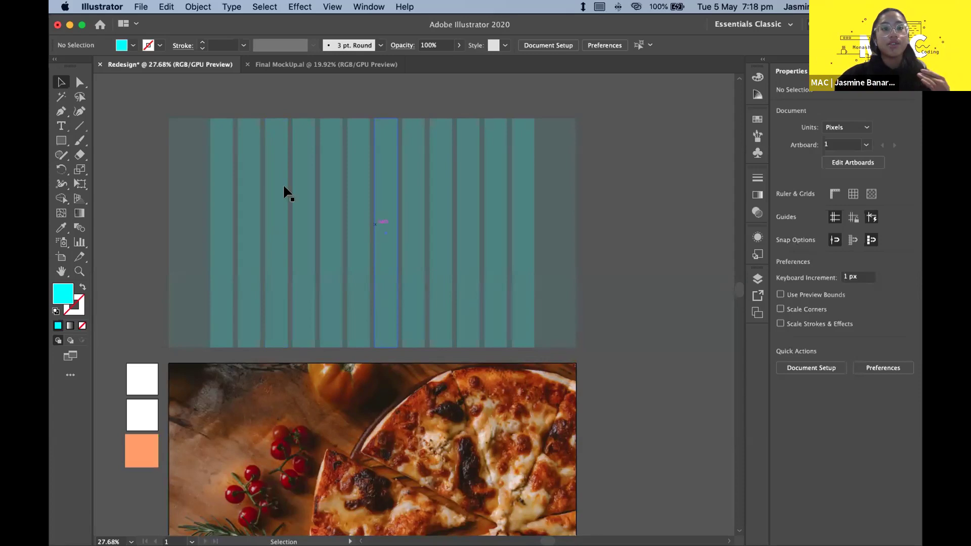
{"action": "scroll", "coordinate": [284, 166], "scroll_direction": "down", "scroll_amount": 3}
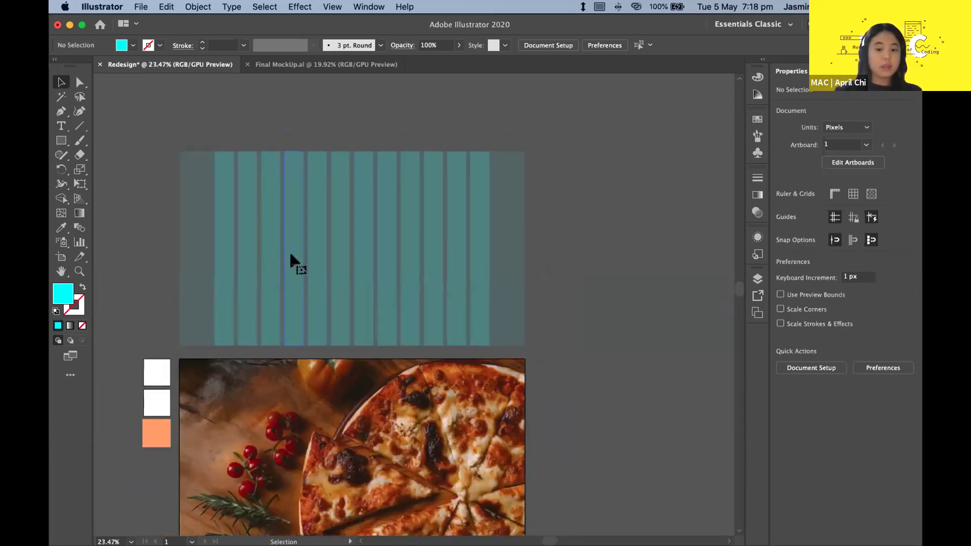
{"action": "left_click", "coordinate": [290, 256]}
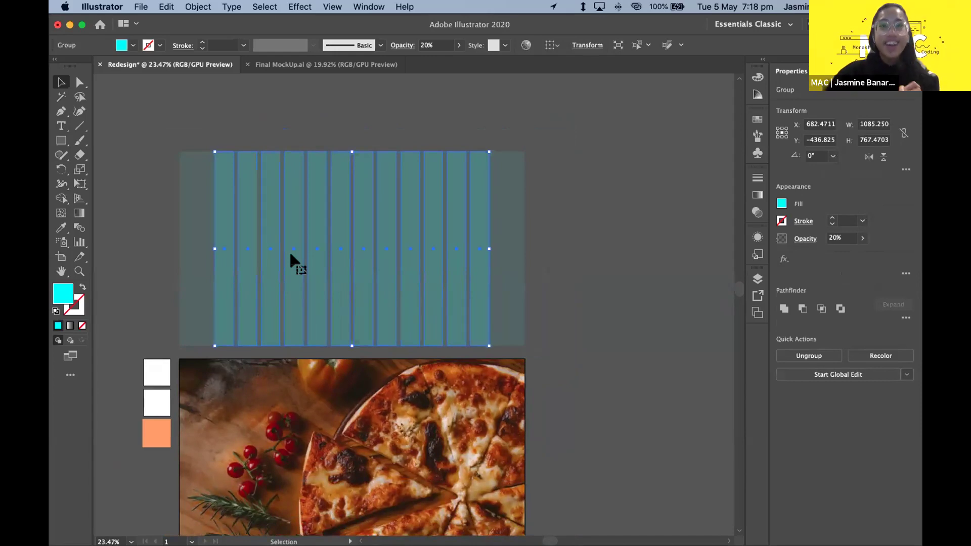
{"action": "left_click", "coordinate": [254, 129]}
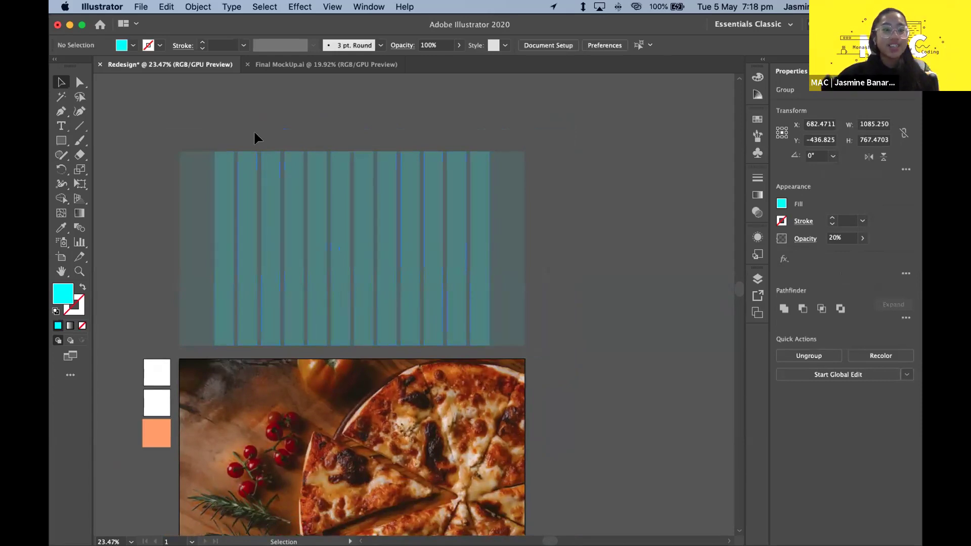
{"action": "scroll", "coordinate": [253, 323], "scroll_direction": "down", "scroll_amount": 4}
{"action": "scroll", "coordinate": [256, 320], "scroll_direction": "down", "scroll_amount": 1}
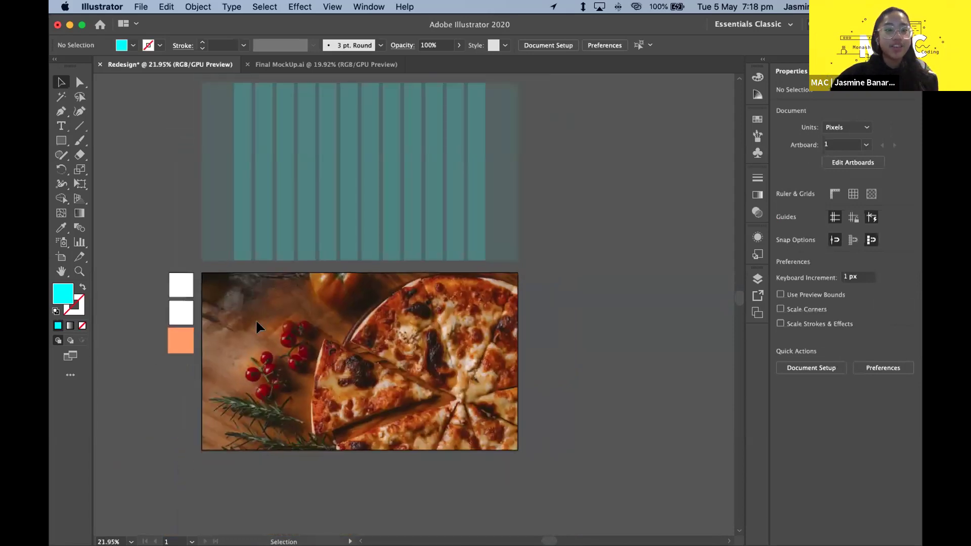
{"action": "scroll", "coordinate": [202, 298], "scroll_direction": "up", "scroll_amount": 2}
{"action": "scroll", "coordinate": [122, 212], "scroll_direction": "down", "scroll_amount": 2}
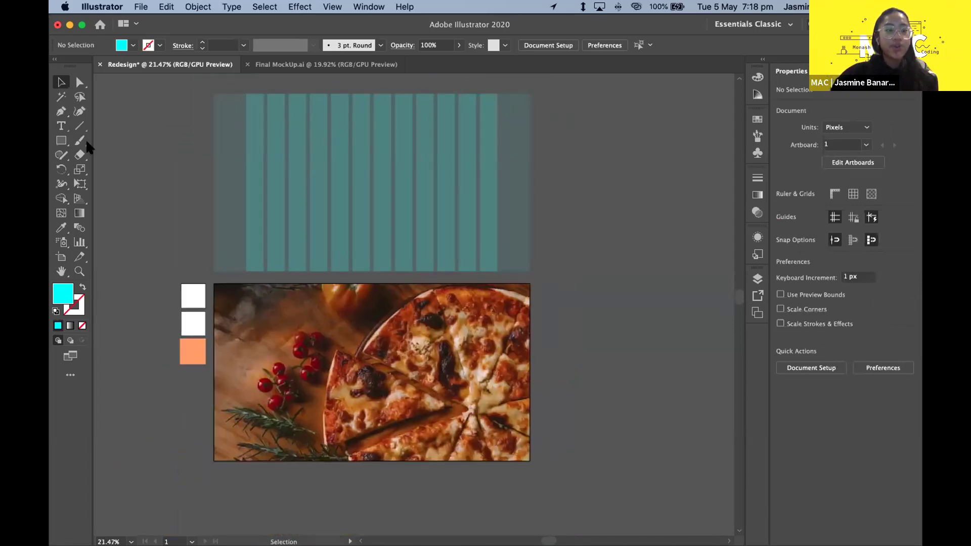
- Draw a tall 144 × 768 px cyan rectangle down the photo's left side with the Rectangle tool
{"action": "left_click", "coordinate": [58, 144]}
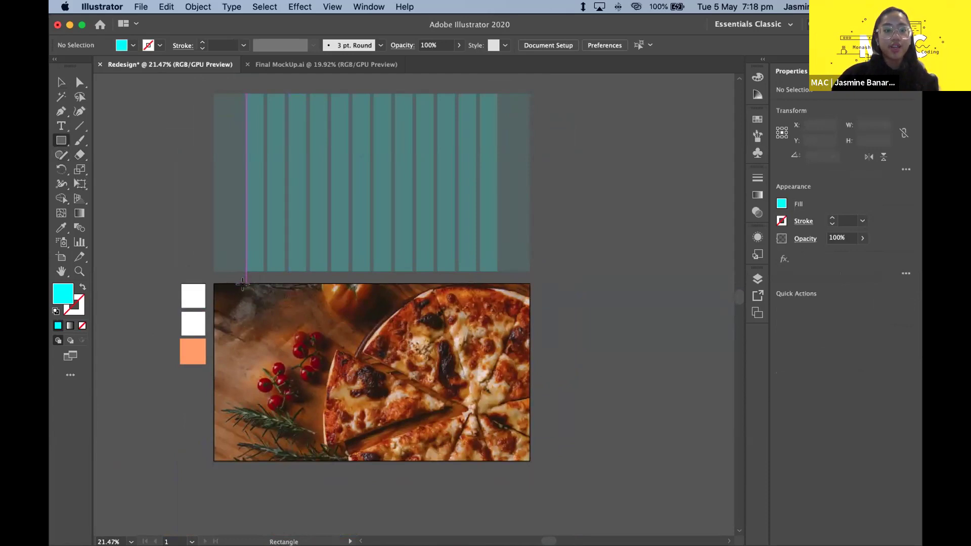
{"action": "scroll", "coordinate": [243, 283], "scroll_direction": "up", "scroll_amount": 2}
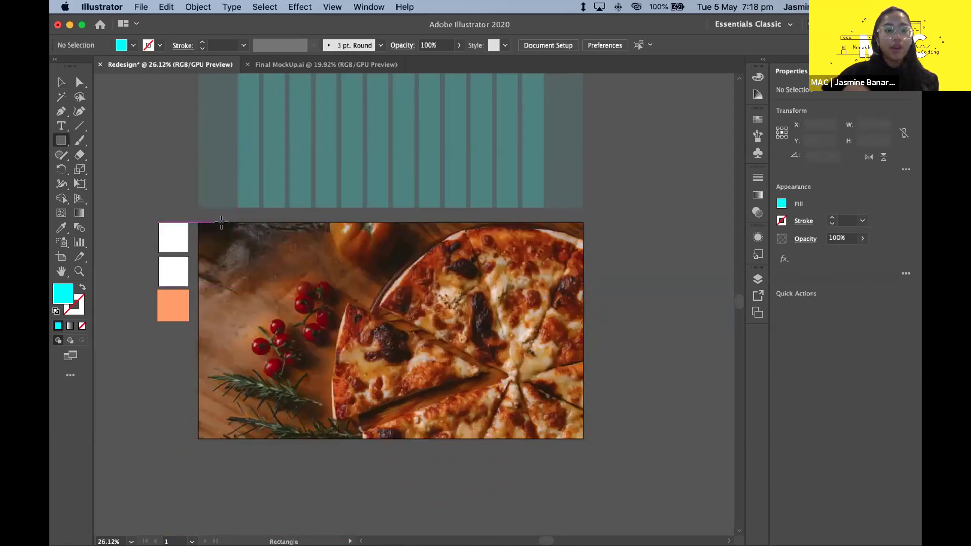
{"action": "scroll", "coordinate": [220, 221], "scroll_direction": "up", "scroll_amount": 3}
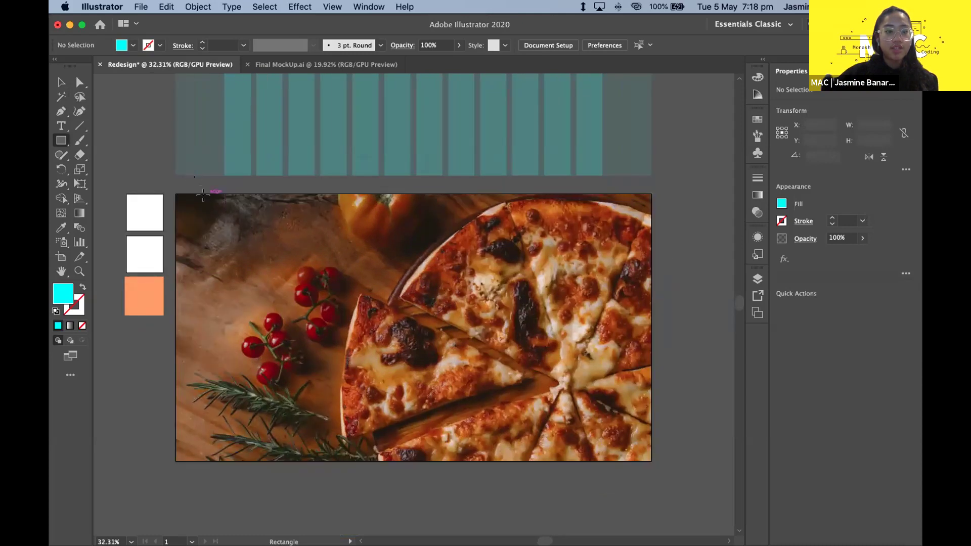
{"action": "left_click_drag", "start_coordinate": [205, 193], "coordinate": [256, 460]}
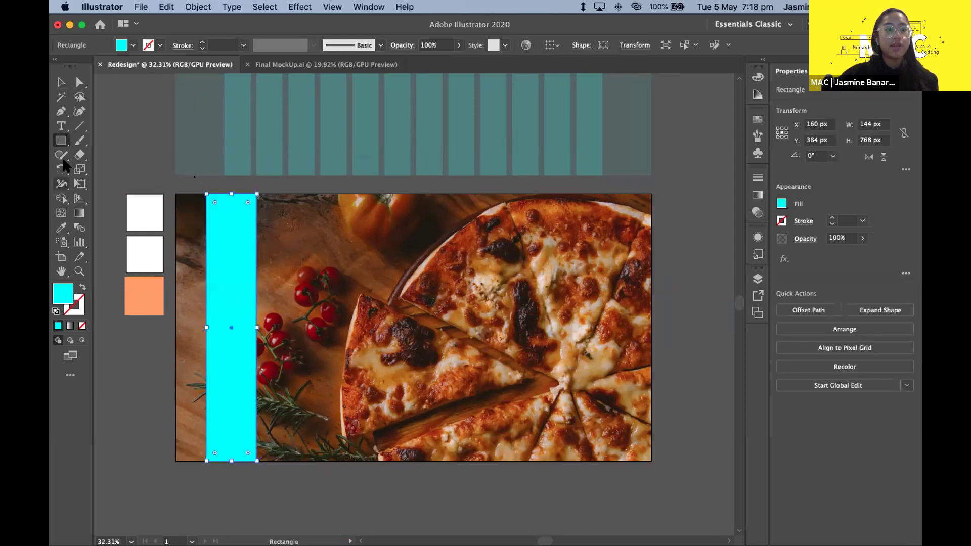
{"action": "left_click", "coordinate": [61, 82]}
{"action": "left_click", "coordinate": [92, 108]}
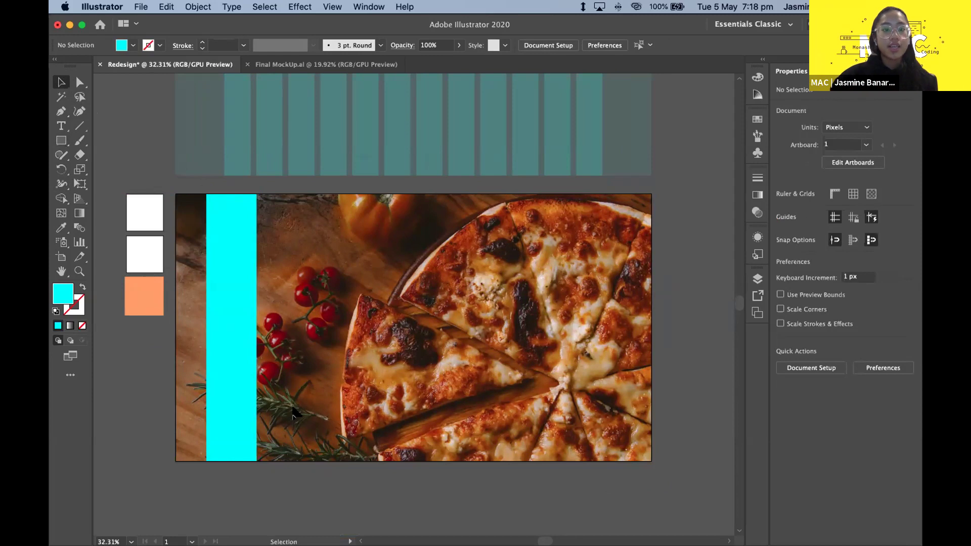
- Select the cyan bar and inspect its X position and width in Properties > Transform
{"action": "scroll", "coordinate": [353, 313], "scroll_direction": "up", "scroll_amount": 2}
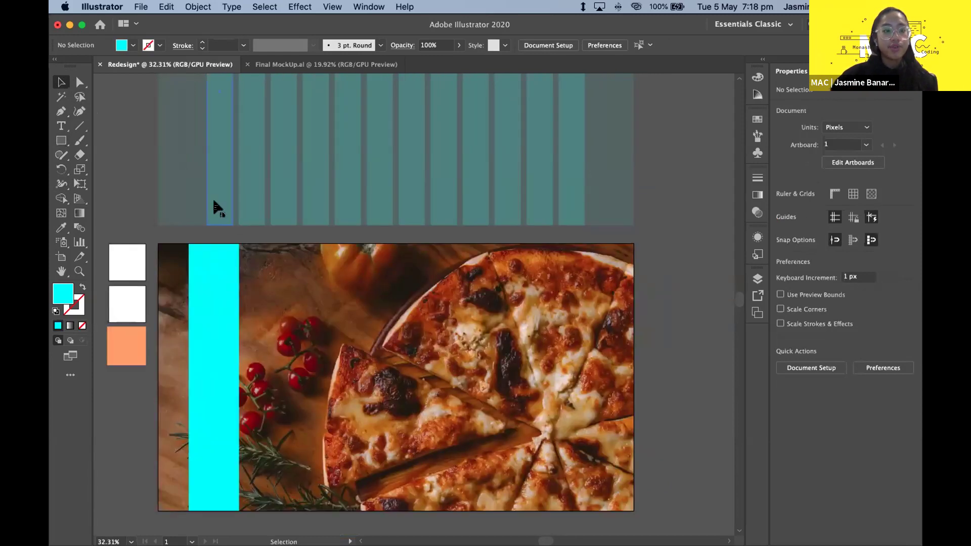
{"action": "left_click", "coordinate": [218, 204]}
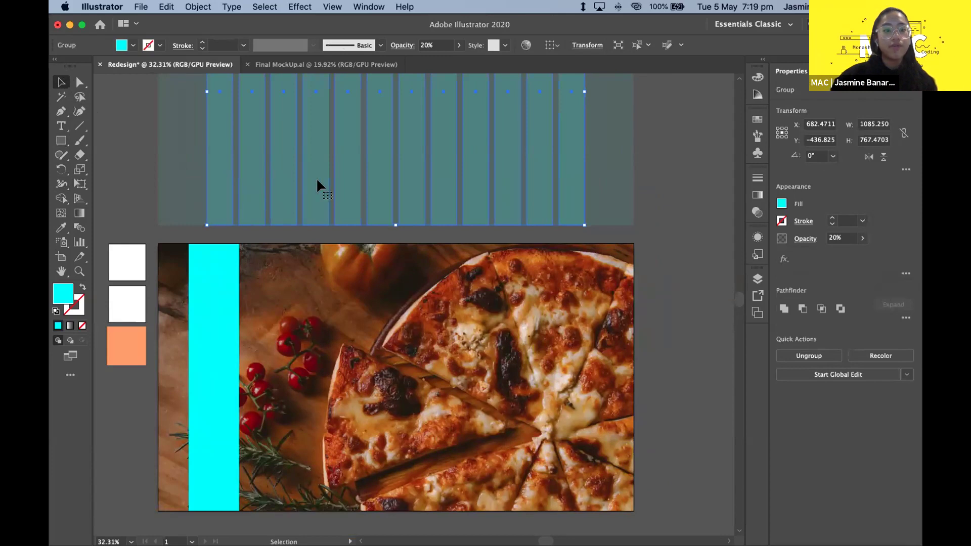
{"action": "left_click", "coordinate": [574, 276]}
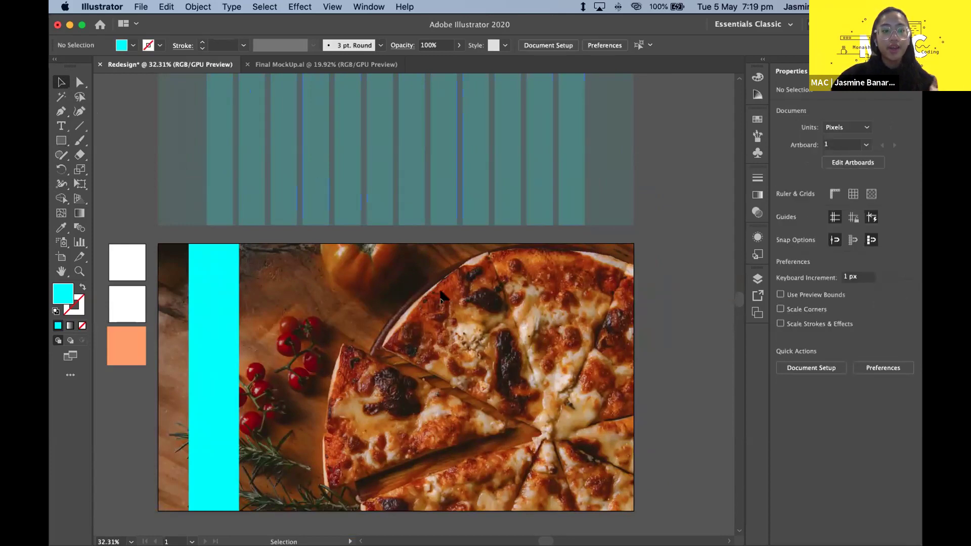
{"action": "scroll", "coordinate": [289, 286], "scroll_direction": "down", "scroll_amount": 2}
{"action": "scroll", "coordinate": [289, 285], "scroll_direction": "down", "scroll_amount": 1}
{"action": "left_click", "coordinate": [248, 273]}
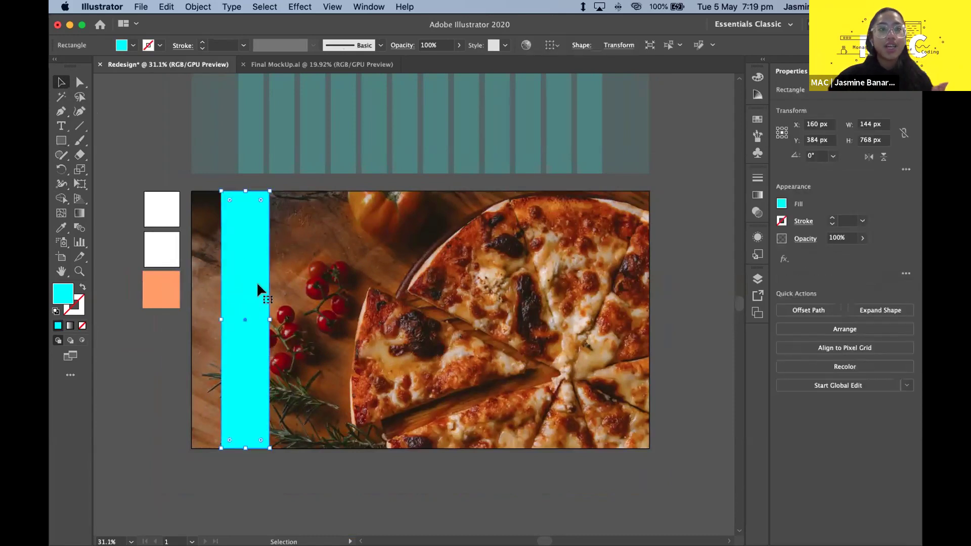
{"action": "left_click", "coordinate": [286, 275]}
{"action": "left_click", "coordinate": [248, 283]}
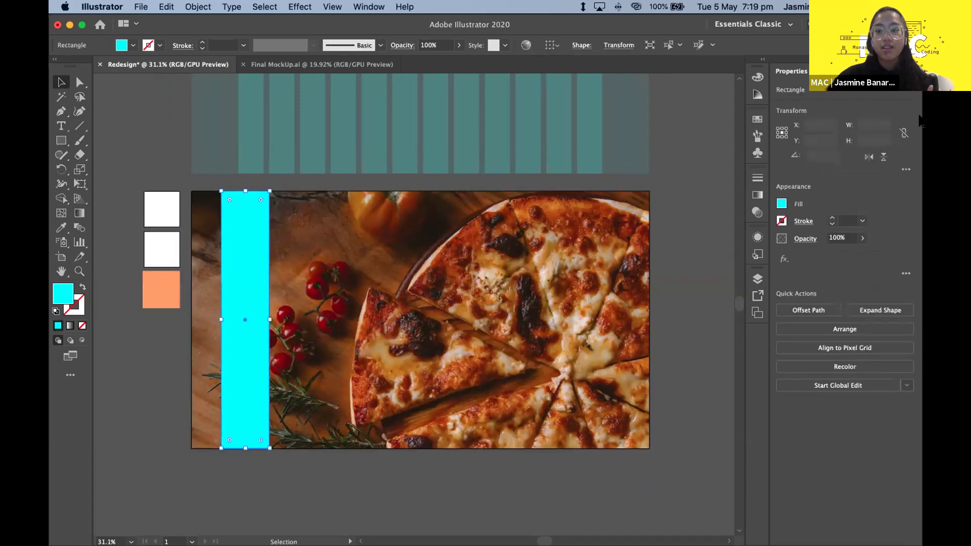
{"action": "left_click", "coordinate": [815, 124]}
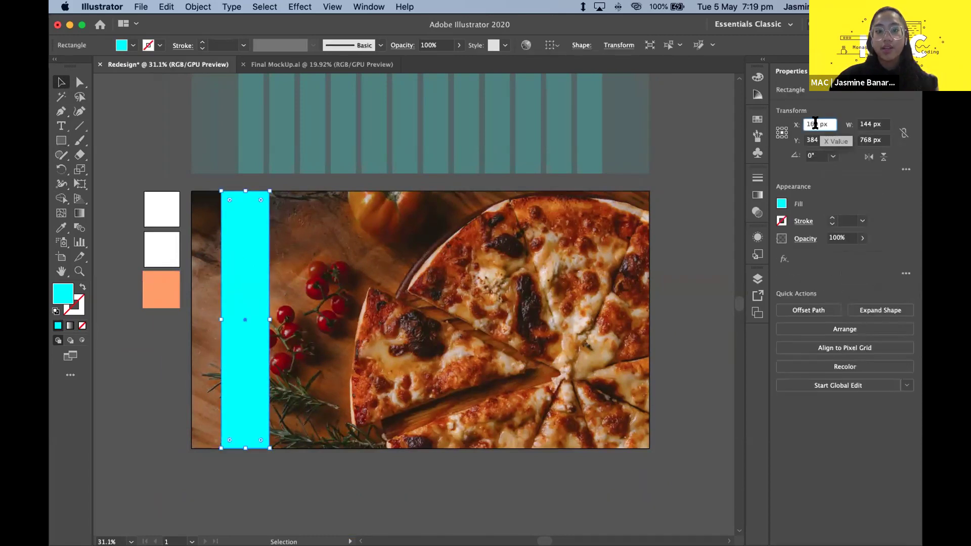
{"action": "key", "text": "Return"}
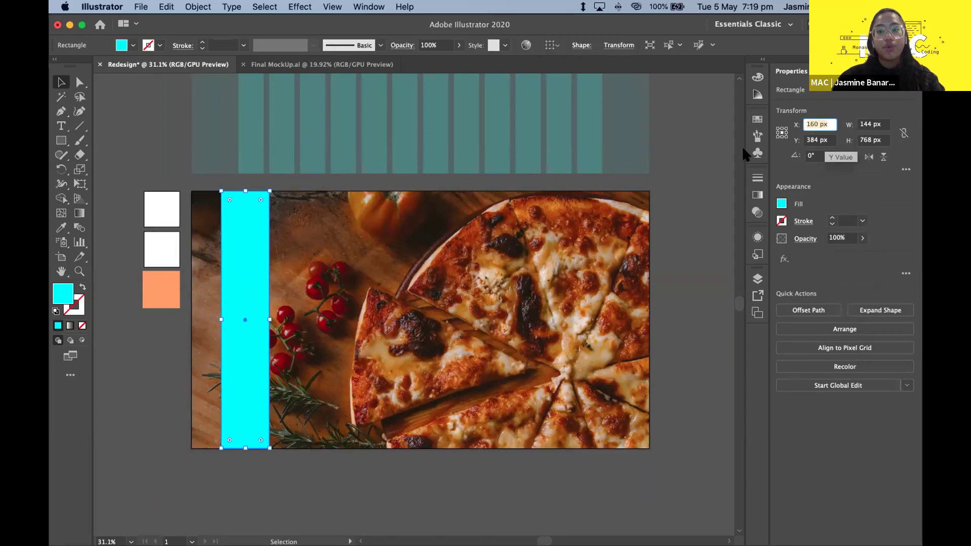
{"action": "left_click", "coordinate": [133, 133]}
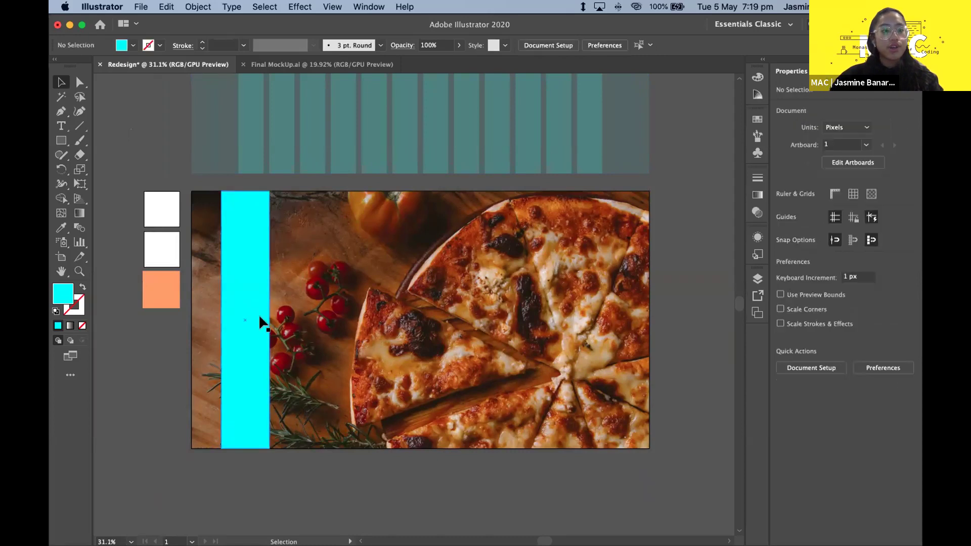
{"action": "left_click", "coordinate": [256, 285]}
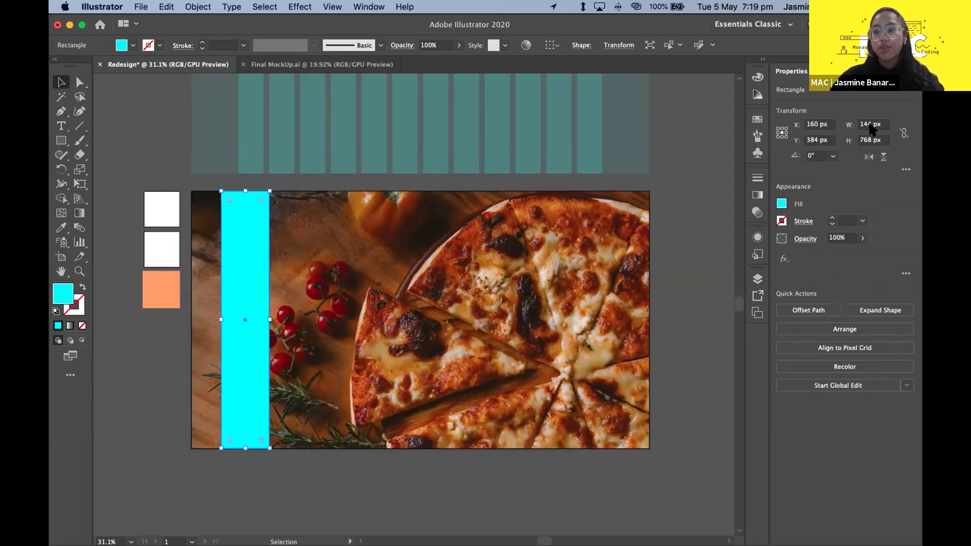
{"action": "left_click", "coordinate": [872, 125]}
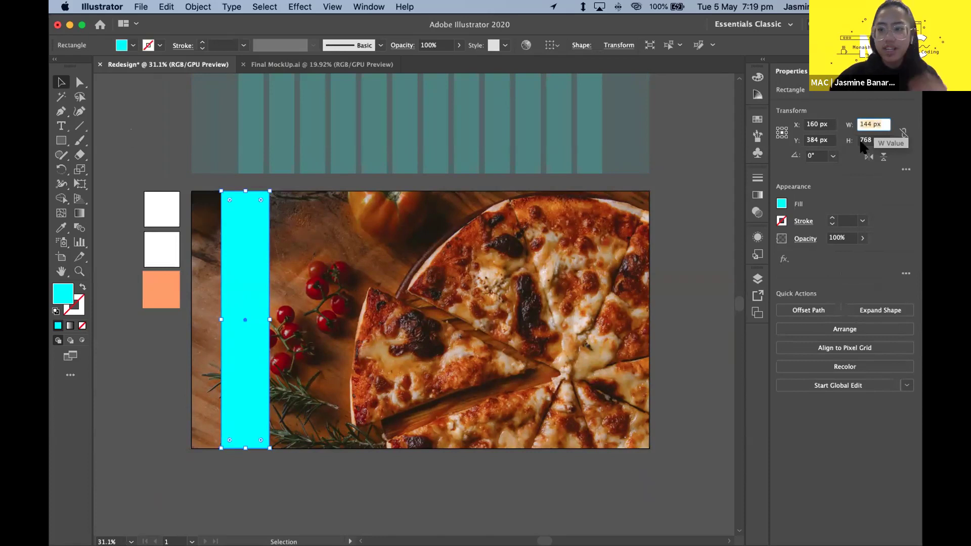
- Check a single stripe's width inside the stripe group, then set the cyan bar's width to 75 px
{"action": "left_click", "coordinate": [259, 136]}
{"action": "double_click", "coordinate": [258, 132]}
{"action": "left_click", "coordinate": [258, 132]}
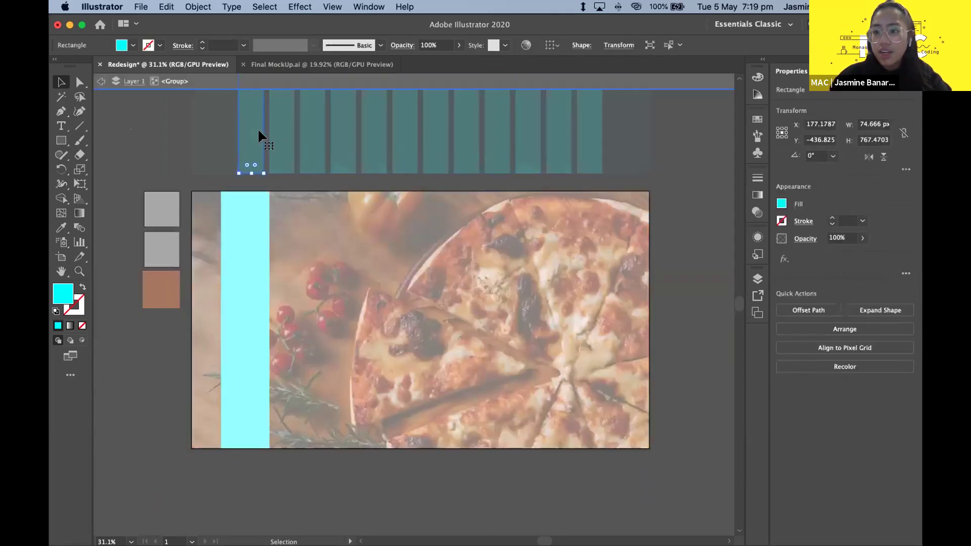
{"action": "double_click", "coordinate": [176, 181]}
{"action": "left_click", "coordinate": [239, 240]}
{"action": "left_click", "coordinate": [870, 125]}
{"action": "type", "text": "75"}
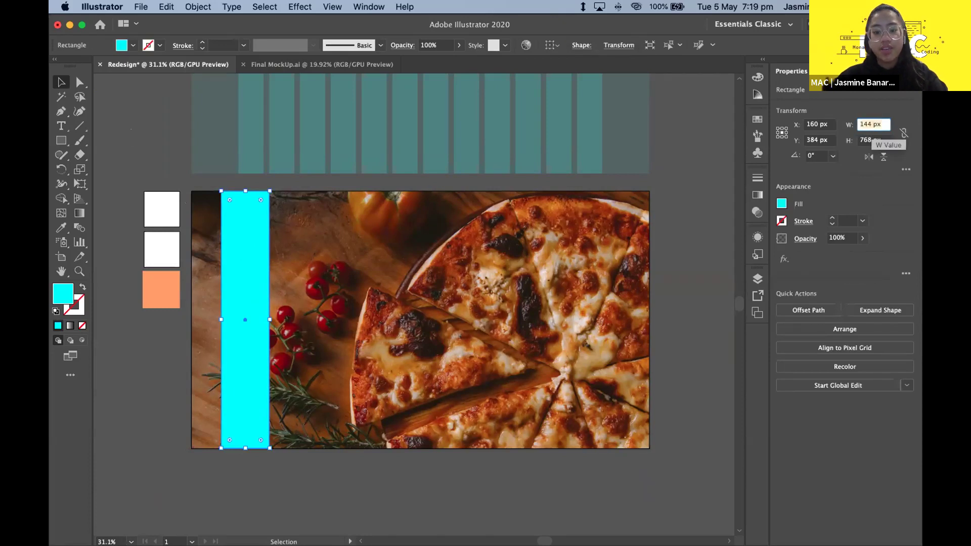
{"action": "key", "text": "Return"}
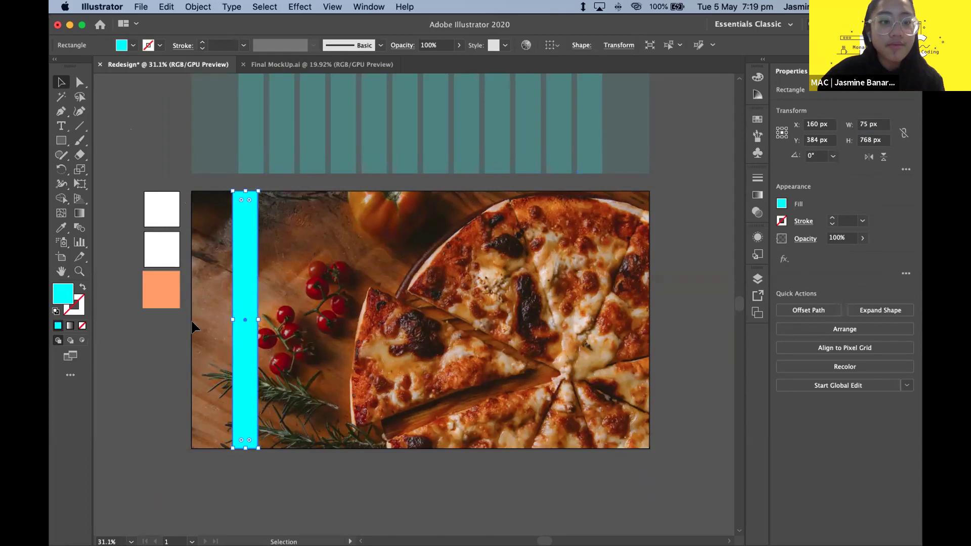
- Compare the 75 px cyan bar against a stripe in the stripe group
{"action": "double_click", "coordinate": [244, 156]}
{"action": "double_click", "coordinate": [289, 241]}
{"action": "left_click", "coordinate": [248, 250]}
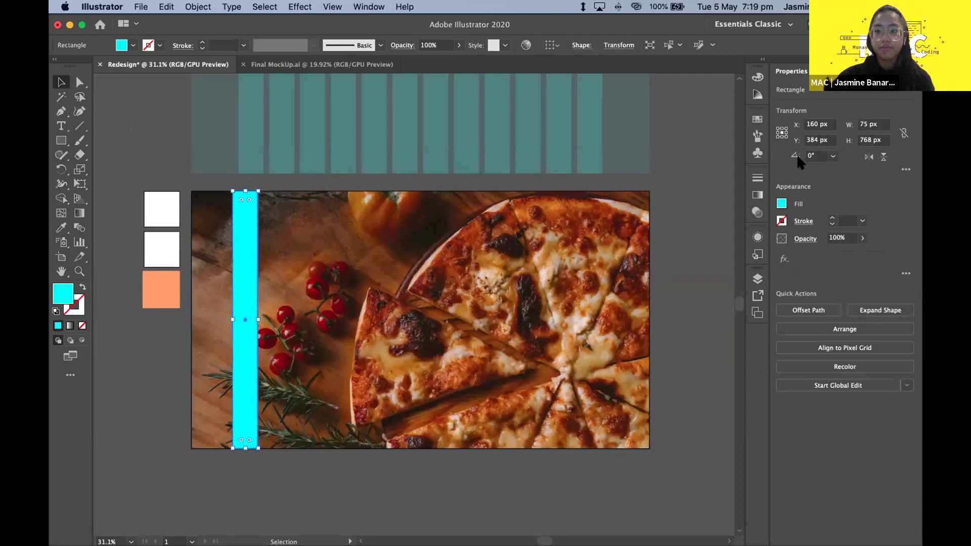
{"action": "left_click", "coordinate": [561, 224]}
{"action": "scroll", "coordinate": [437, 247], "scroll_direction": "down", "scroll_amount": 1}
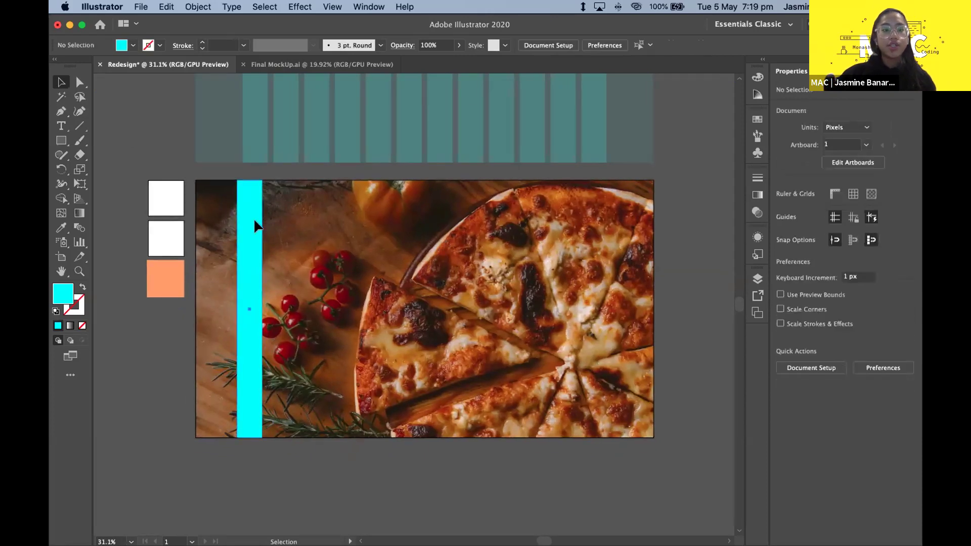
{"action": "left_click_drag", "start_coordinate": [252, 217], "coordinate": [244, 218]}
{"action": "left_click", "coordinate": [316, 242]}
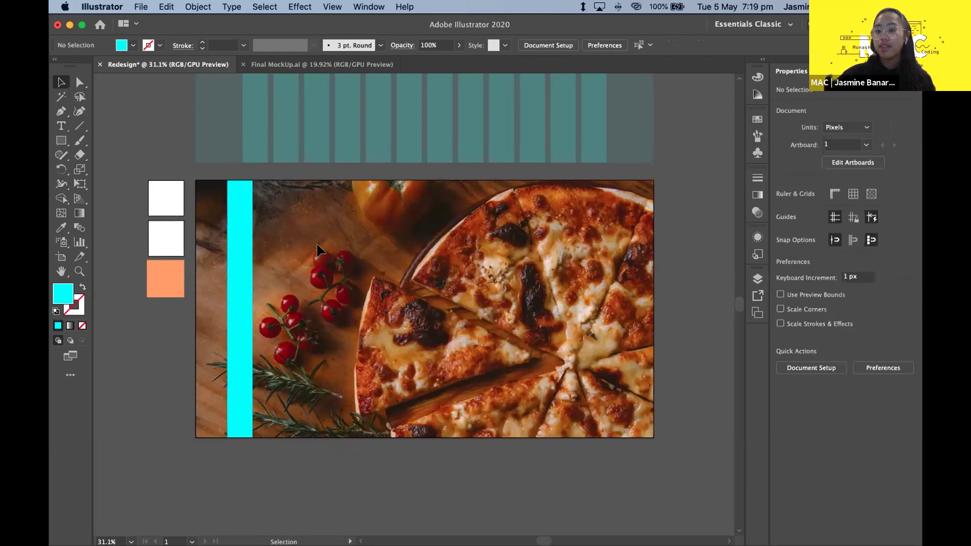
{"action": "scroll", "coordinate": [431, 288], "scroll_direction": "right", "scroll_amount": 2}
{"action": "left_click", "coordinate": [208, 253]}
{"action": "left_click", "coordinate": [268, 264]}
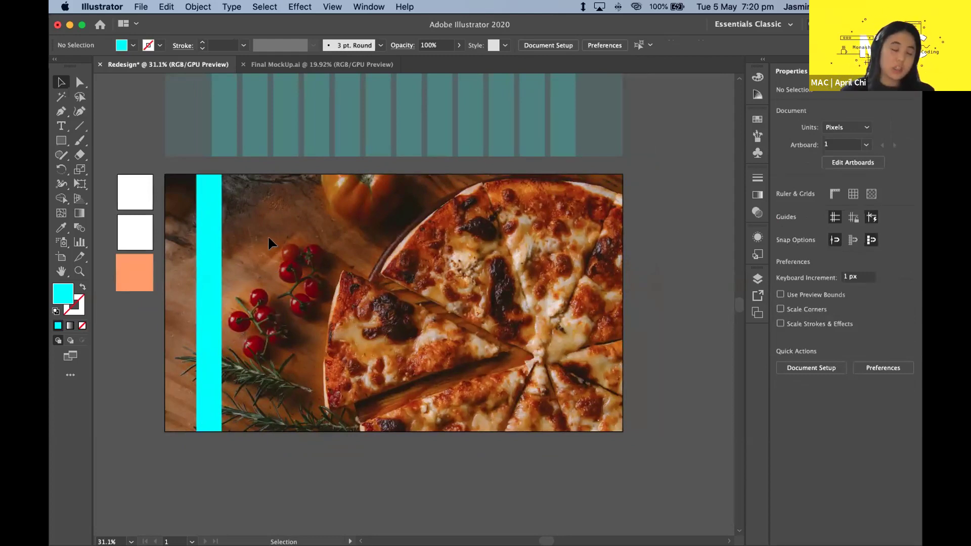
{"action": "left_click", "coordinate": [208, 244]}
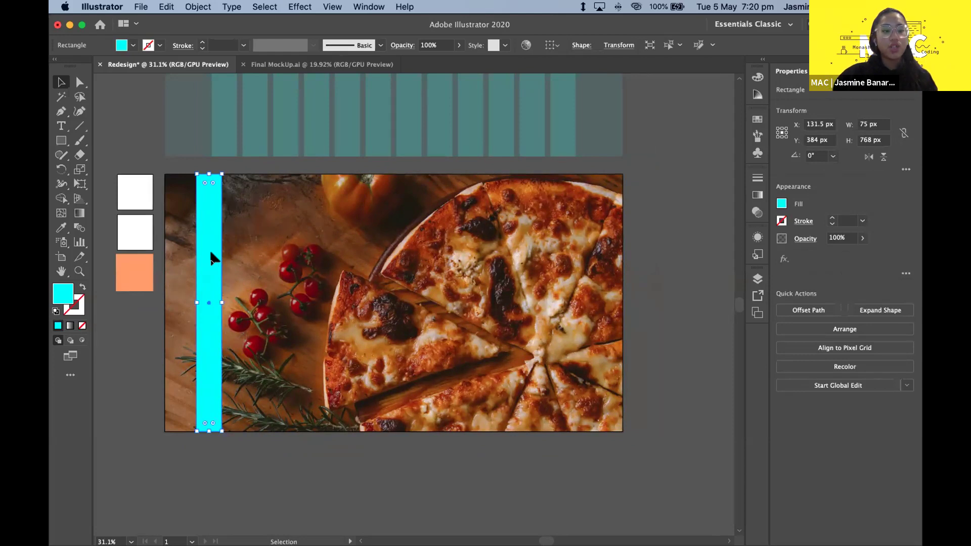
{"action": "left_click_drag", "start_coordinate": [210, 254], "coordinate": [323, 299]}
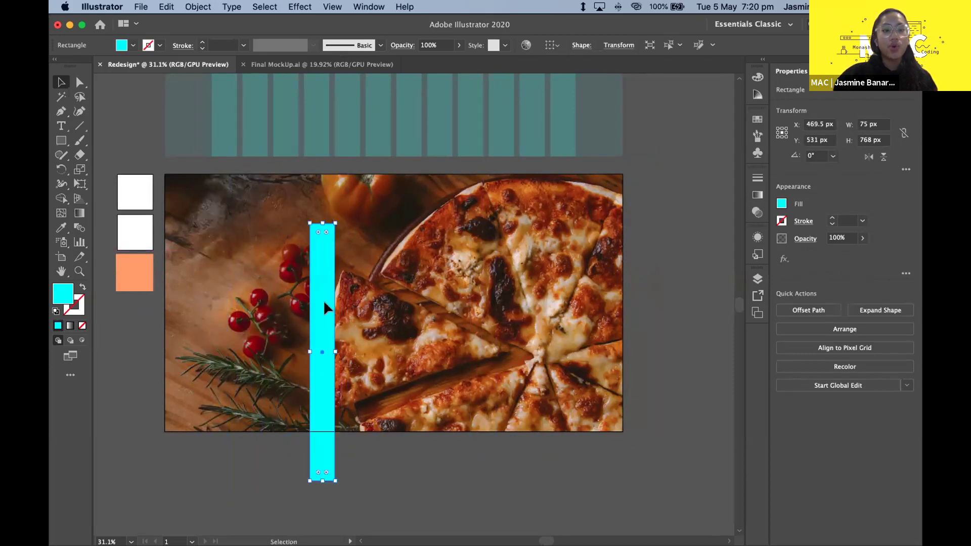
{"action": "key", "text": "super+z"}
{"action": "left_click_drag", "start_coordinate": [214, 262], "coordinate": [338, 312]}
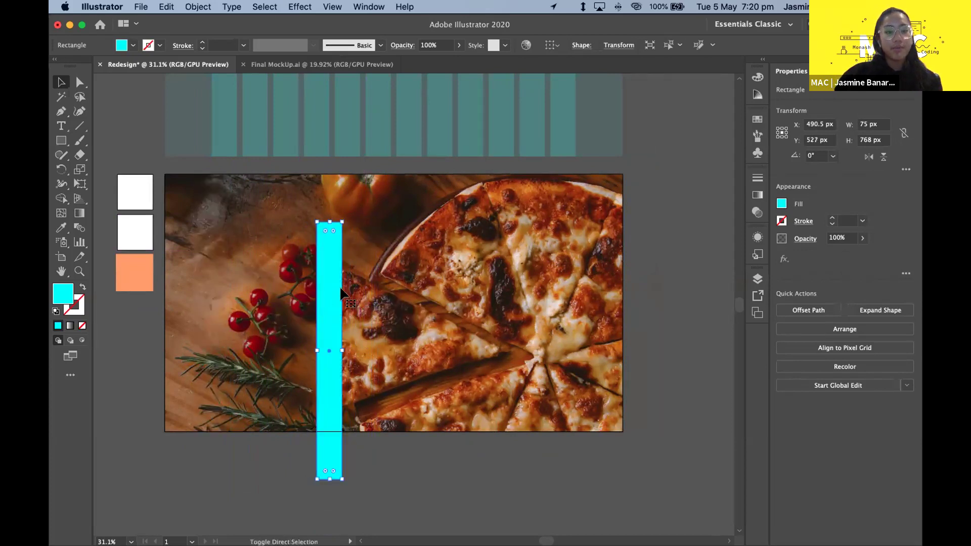
{"action": "key", "text": "super+z"}
{"action": "left_click_drag", "start_coordinate": [217, 256], "coordinate": [325, 249]}
{"action": "key", "text": "super+z"}
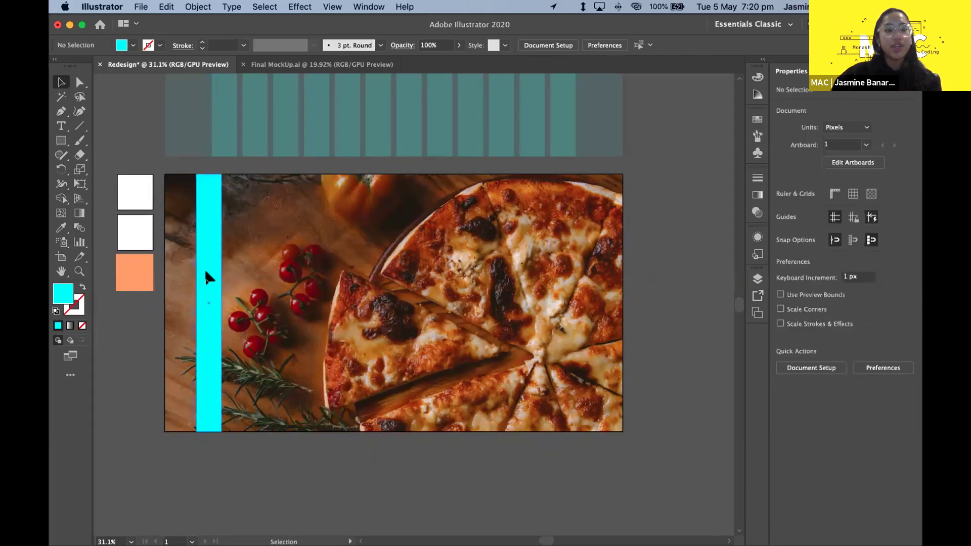
{"action": "left_click_drag", "start_coordinate": [207, 273], "coordinate": [338, 269]}
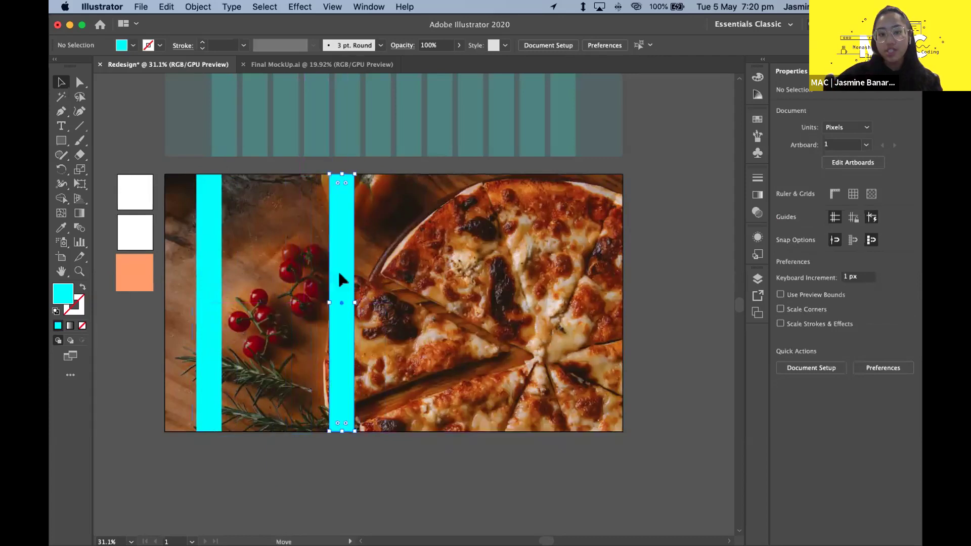
{"action": "left_click", "coordinate": [383, 271]}
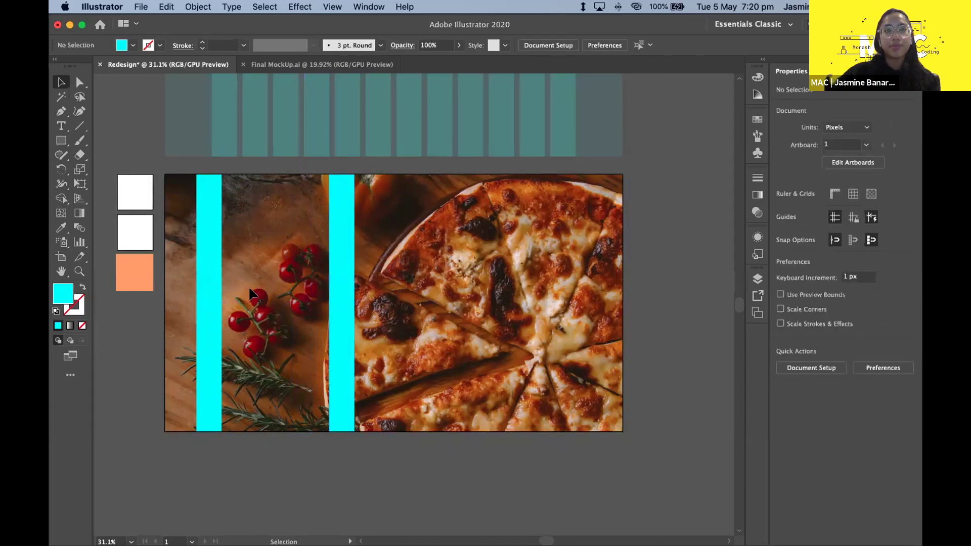
{"action": "left_click", "coordinate": [343, 283]}
{"action": "key", "text": "Delete"}
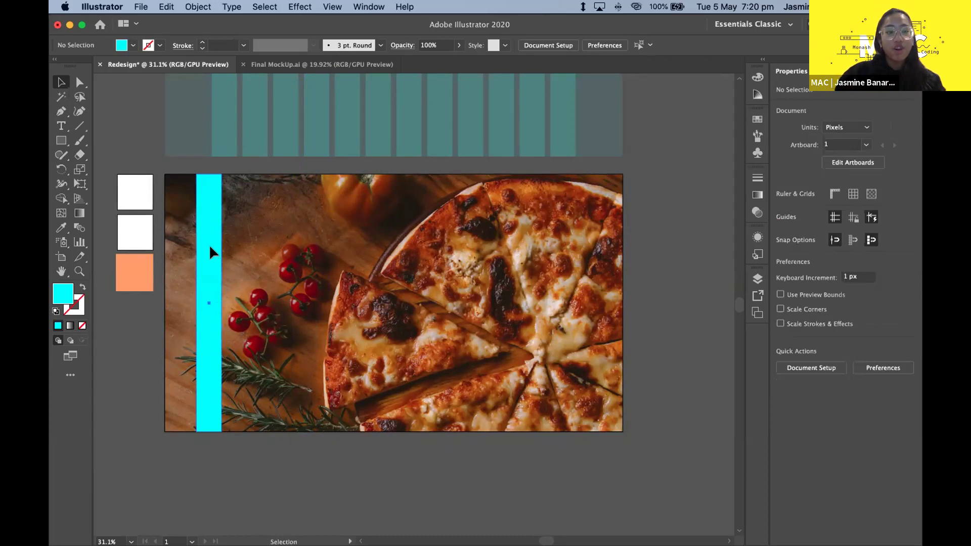
- Duplicate the cyan bar to the photo's right side and adjust both bars' positions
{"action": "left_click_drag", "start_coordinate": [210, 251], "coordinate": [518, 250]}
{"action": "left_click_drag", "start_coordinate": [598, 247], "coordinate": [426, 263]}
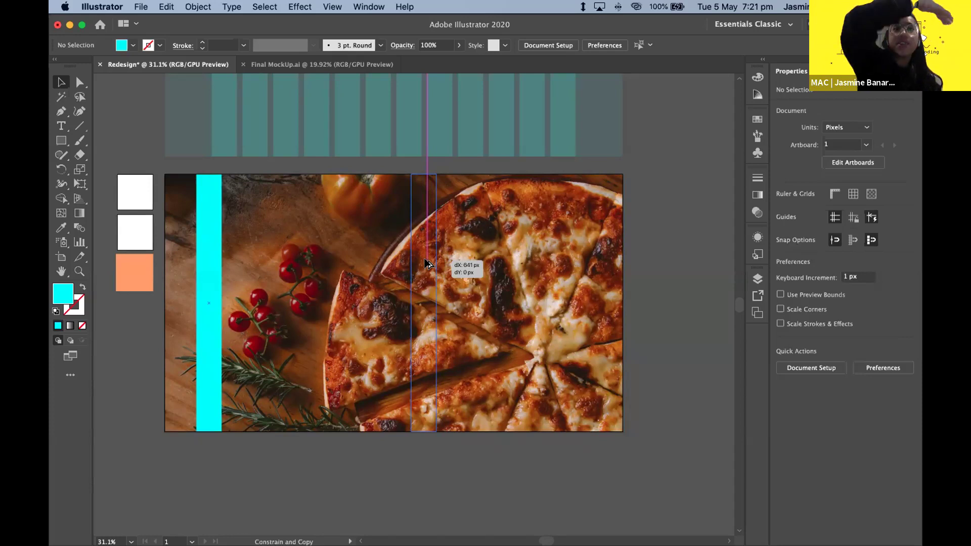
{"action": "left_click_drag", "start_coordinate": [426, 263], "coordinate": [509, 269]}
{"action": "left_click", "coordinate": [318, 287]}
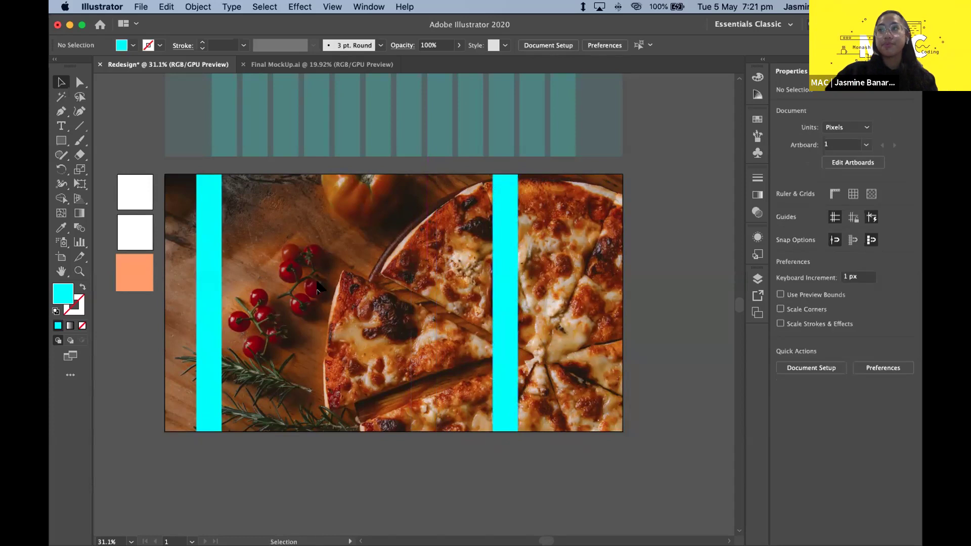
{"action": "left_click_drag", "start_coordinate": [219, 276], "coordinate": [240, 276]}
{"action": "left_click", "coordinate": [560, 277]}
{"action": "left_click_drag", "start_coordinate": [514, 234], "coordinate": [550, 232]}
{"action": "left_click", "coordinate": [460, 232]}
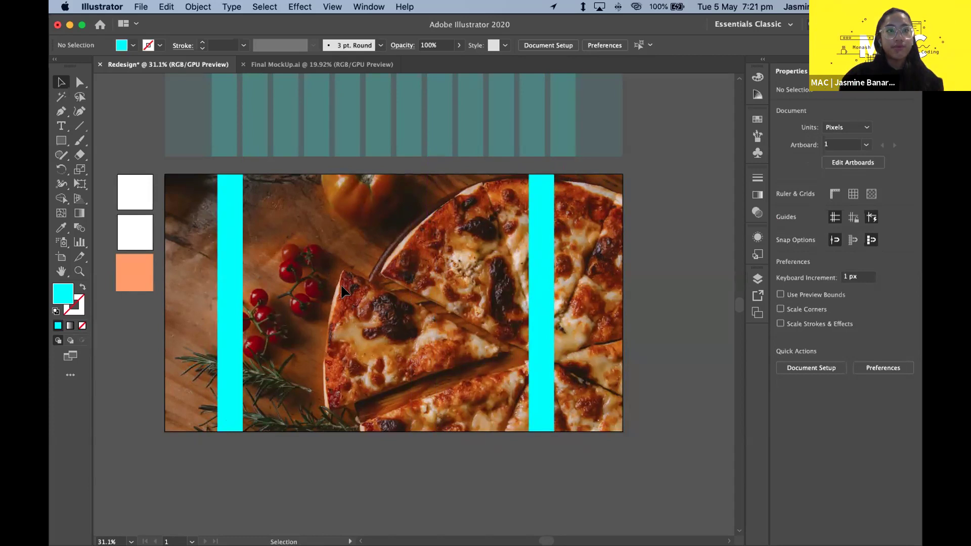
- Select both cyan bars and make a blend between them via Object > Blend > Make
{"action": "left_click", "coordinate": [543, 243]}
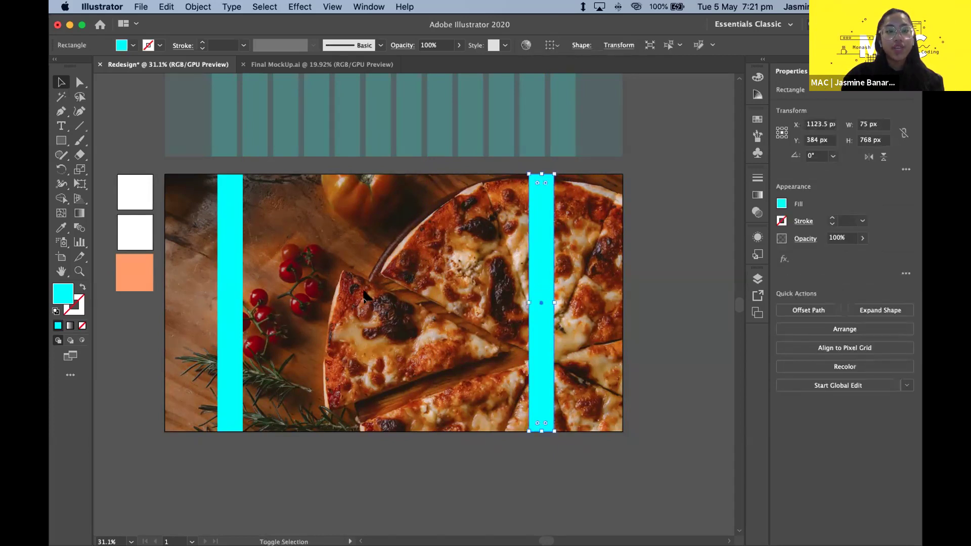
{"action": "left_click", "coordinate": [230, 233], "text": "shift"}
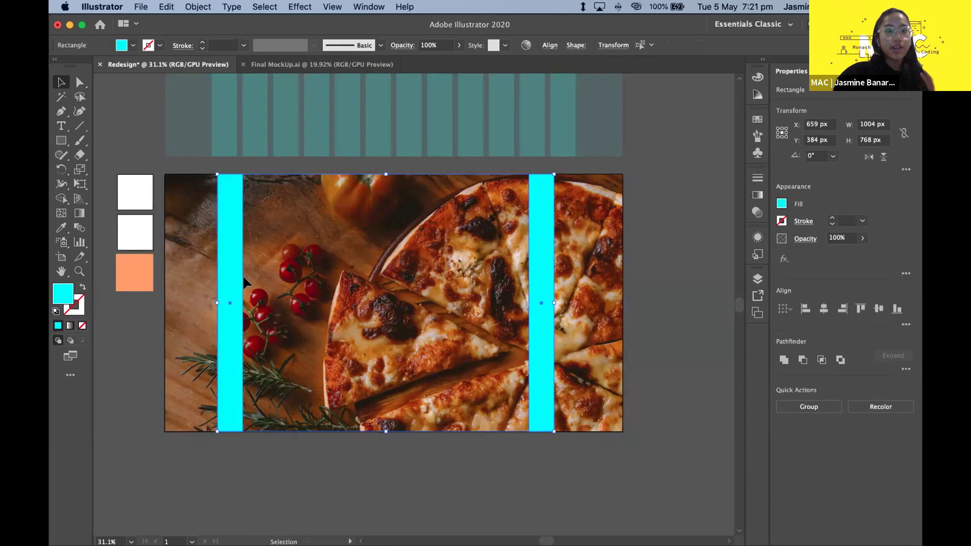
{"action": "left_click", "coordinate": [189, 10]}
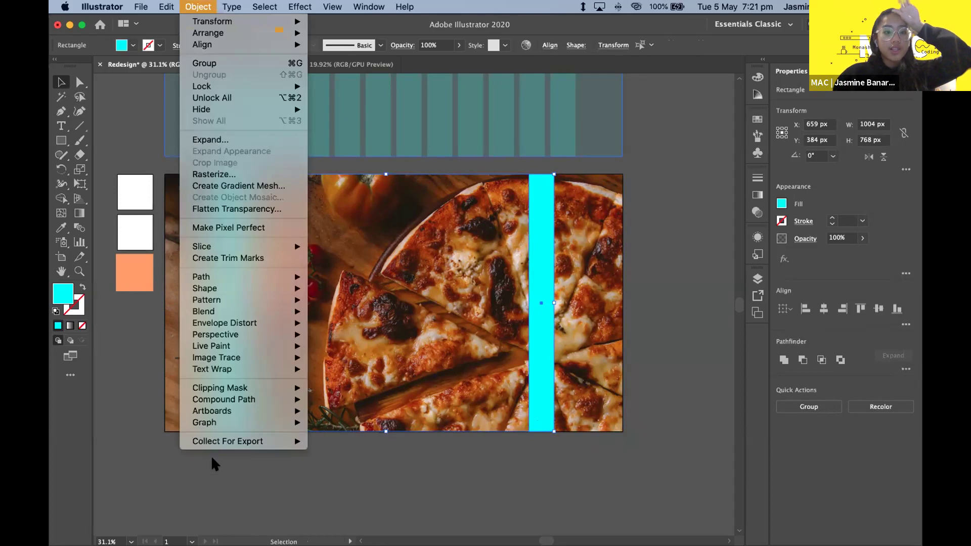
{"action": "mouse_move", "coordinate": [221, 309]}
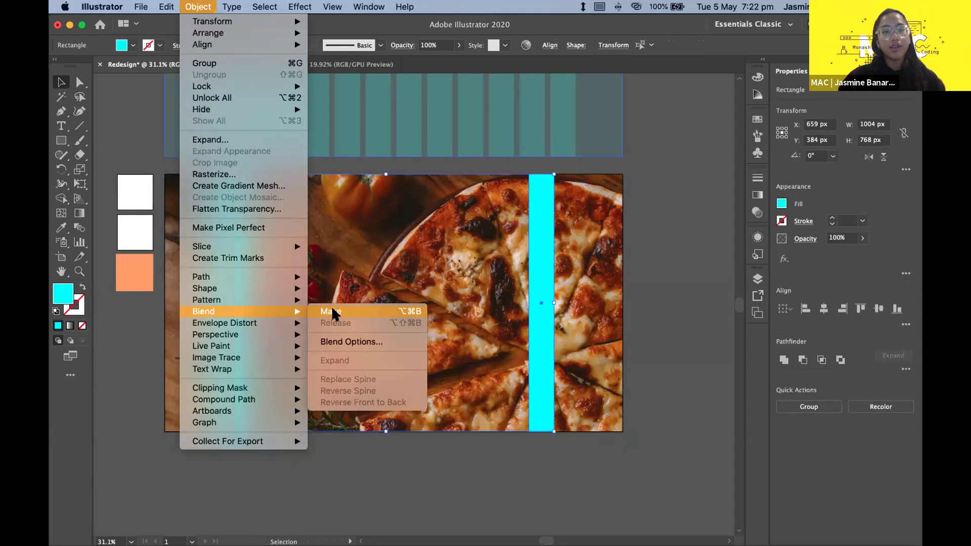
{"action": "left_click", "coordinate": [333, 309]}
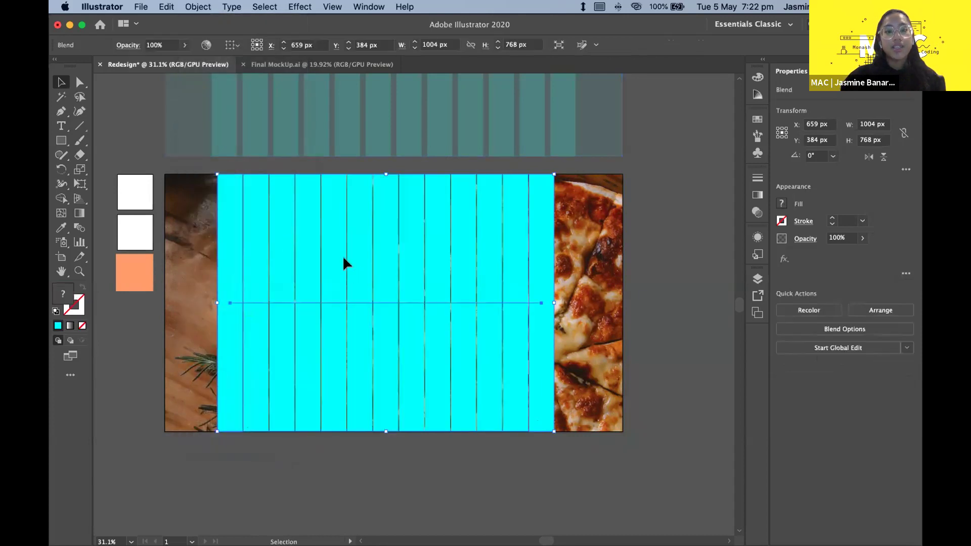
- Reselect the 1004 × 768 px blend and open Object > Blend > Blend Options
{"action": "left_click", "coordinate": [595, 268]}
{"action": "left_click", "coordinate": [455, 227]}
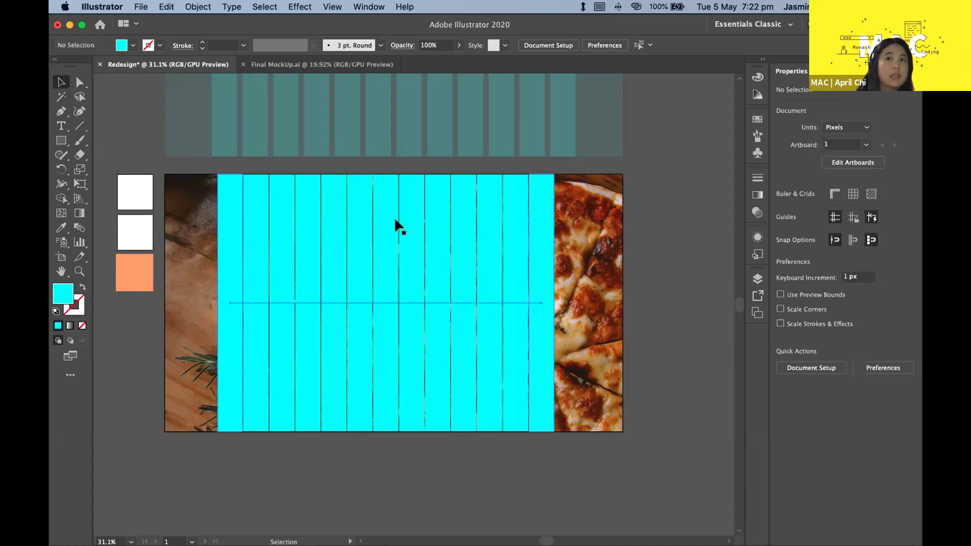
{"action": "left_click", "coordinate": [404, 255]}
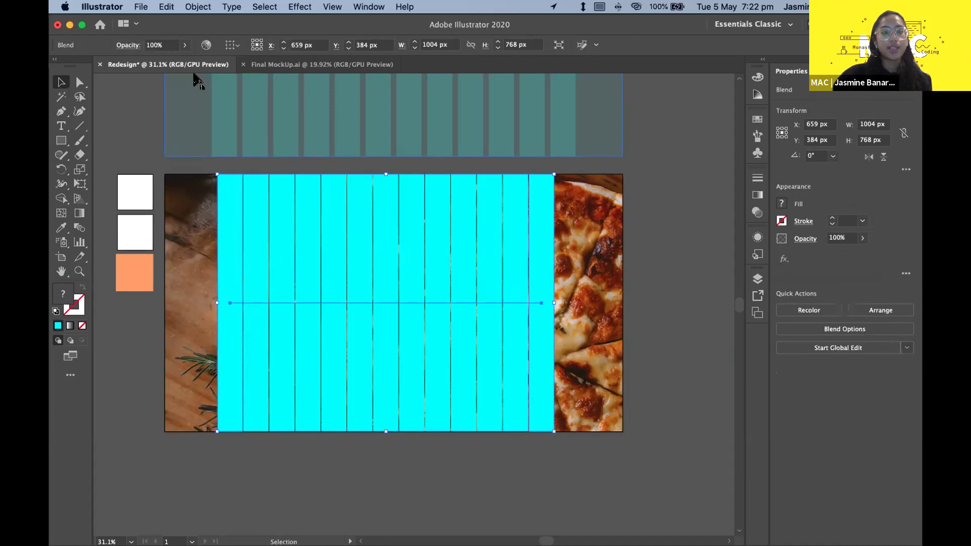
{"action": "left_click", "coordinate": [160, 438]}
{"action": "left_click", "coordinate": [284, 302]}
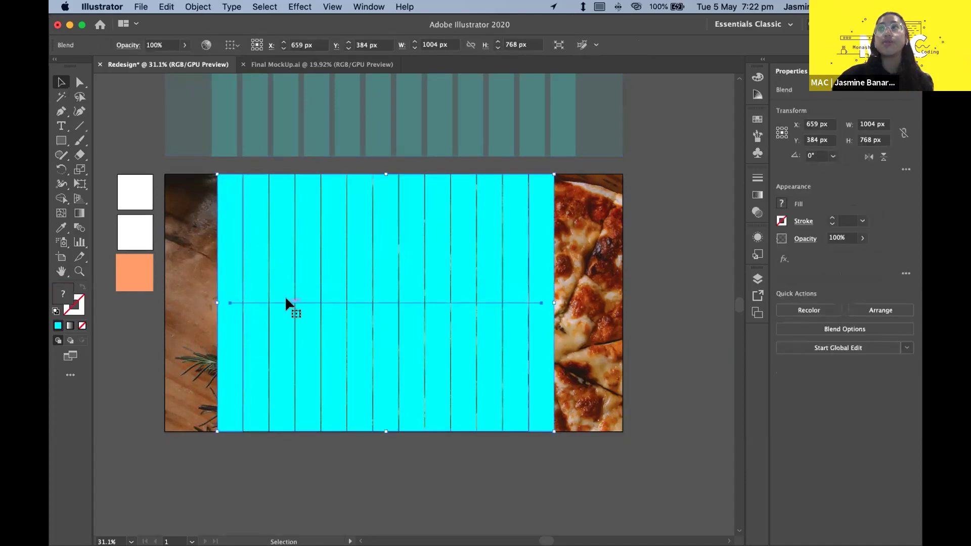
{"action": "left_click", "coordinate": [191, 9]}
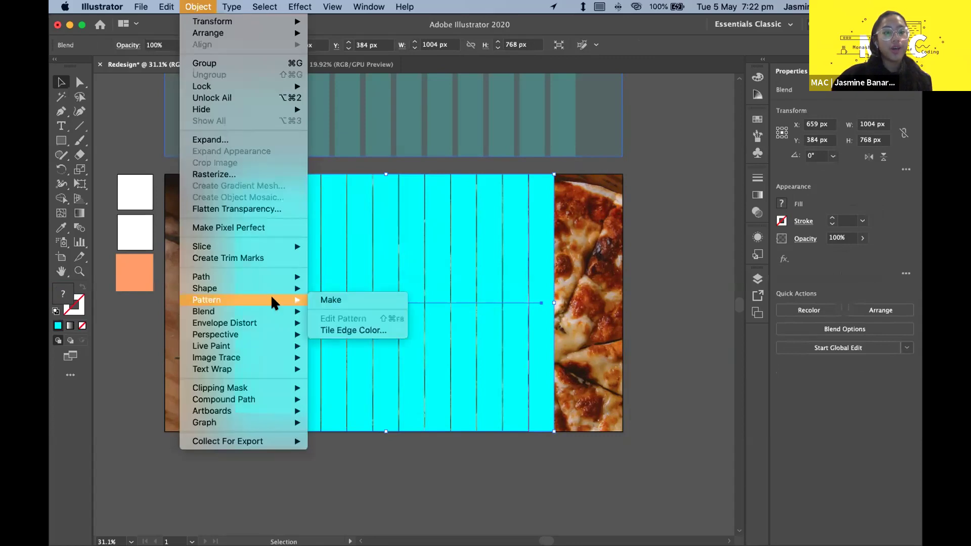
{"action": "mouse_move", "coordinate": [269, 308]}
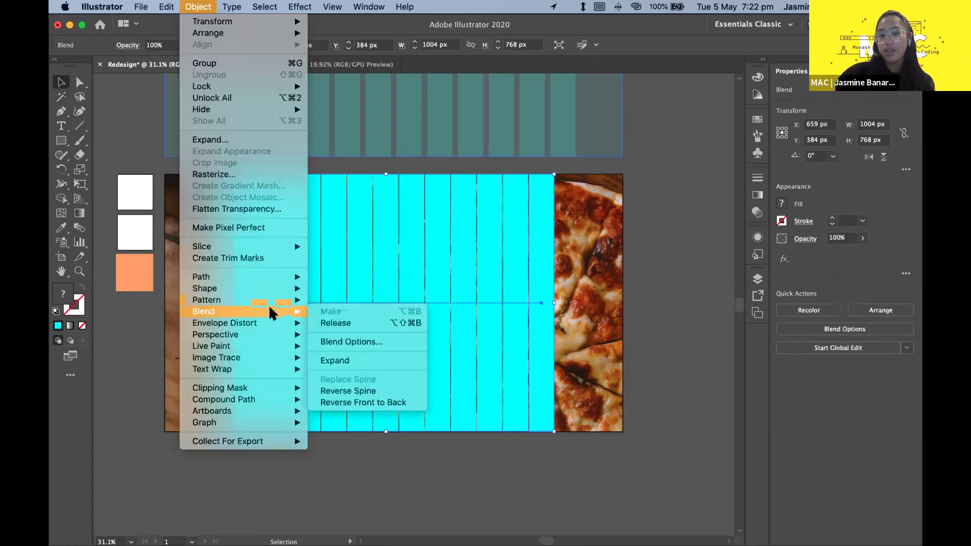
{"action": "left_click", "coordinate": [333, 339]}
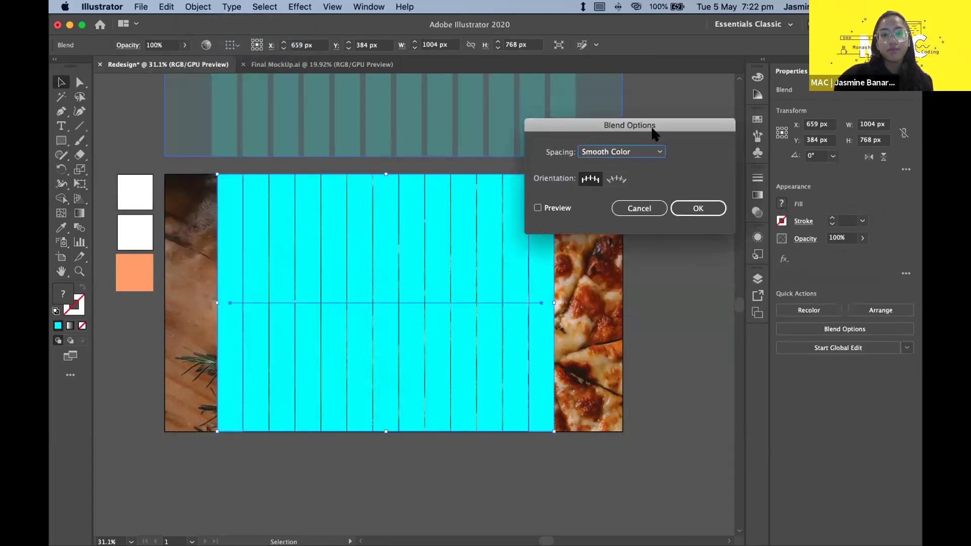
- Set the blend spacing to 10 Specified Steps with Preview on, giving 12 evenly spaced cyan bars
{"action": "left_click", "coordinate": [549, 210]}
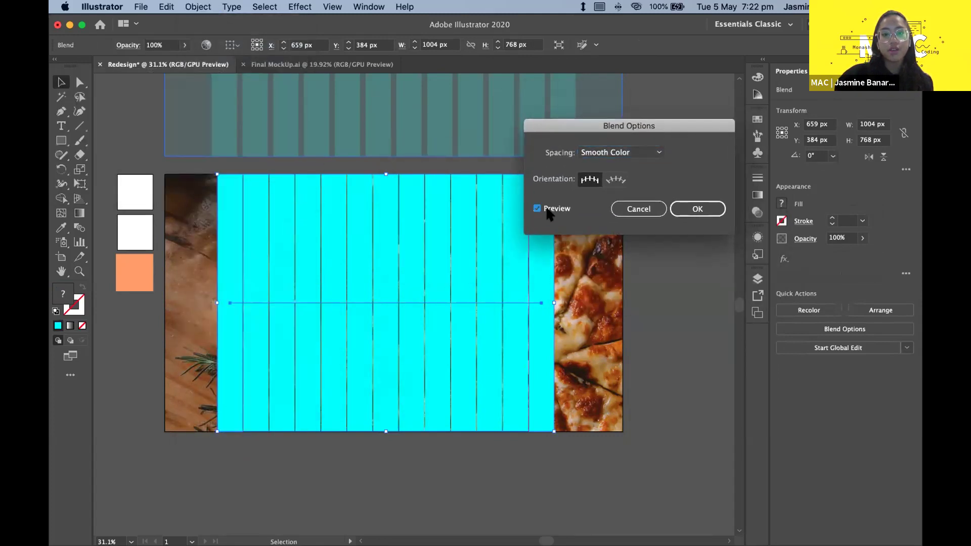
{"action": "left_click", "coordinate": [609, 153]}
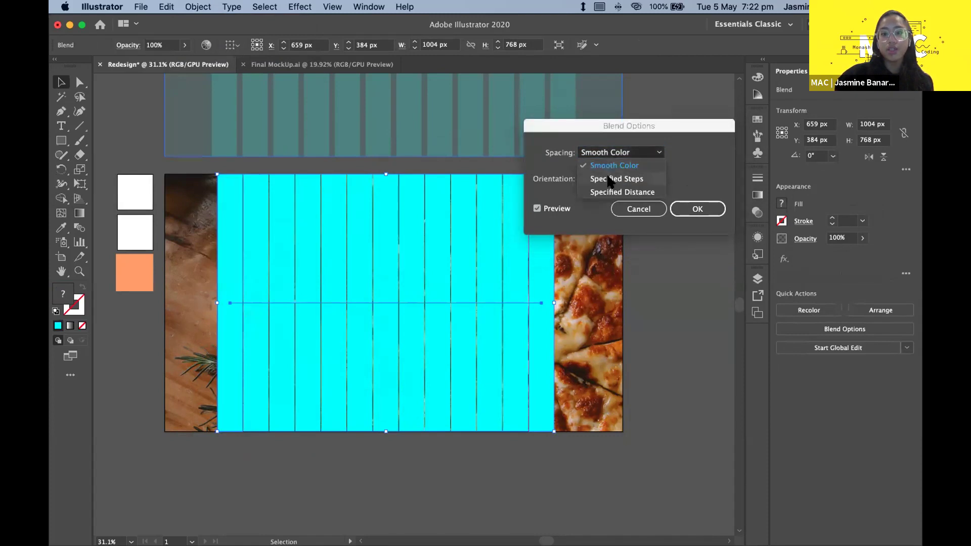
{"action": "left_click", "coordinate": [560, 156]}
{"action": "left_click", "coordinate": [593, 156]}
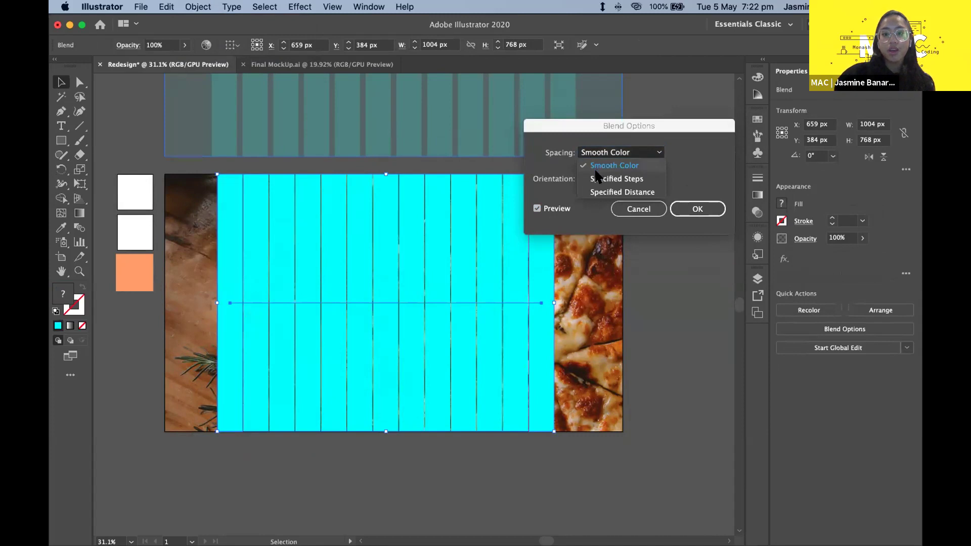
{"action": "left_click", "coordinate": [596, 180]}
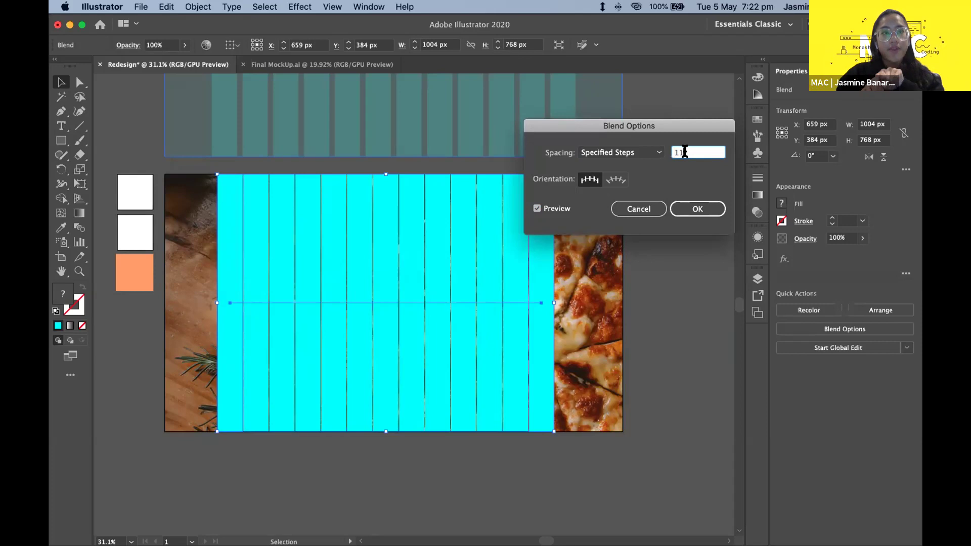
{"action": "type", "text": "0"}
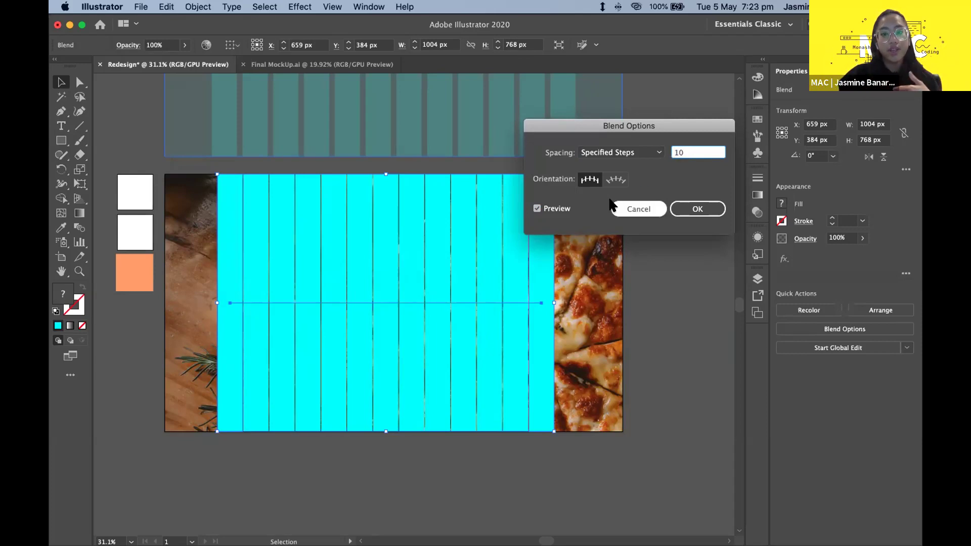
{"action": "left_click", "coordinate": [690, 208]}
{"action": "left_click", "coordinate": [660, 222]}
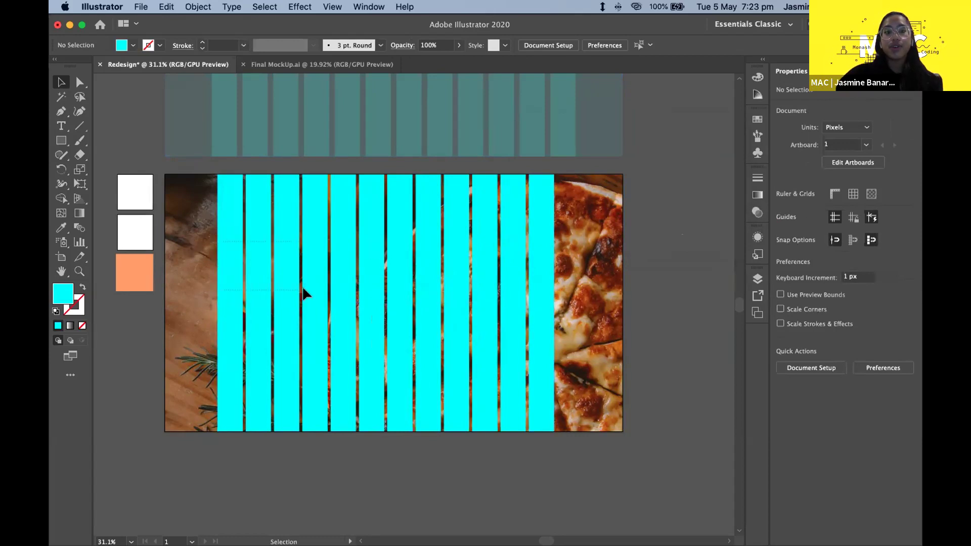
{"action": "left_click", "coordinate": [246, 280]}
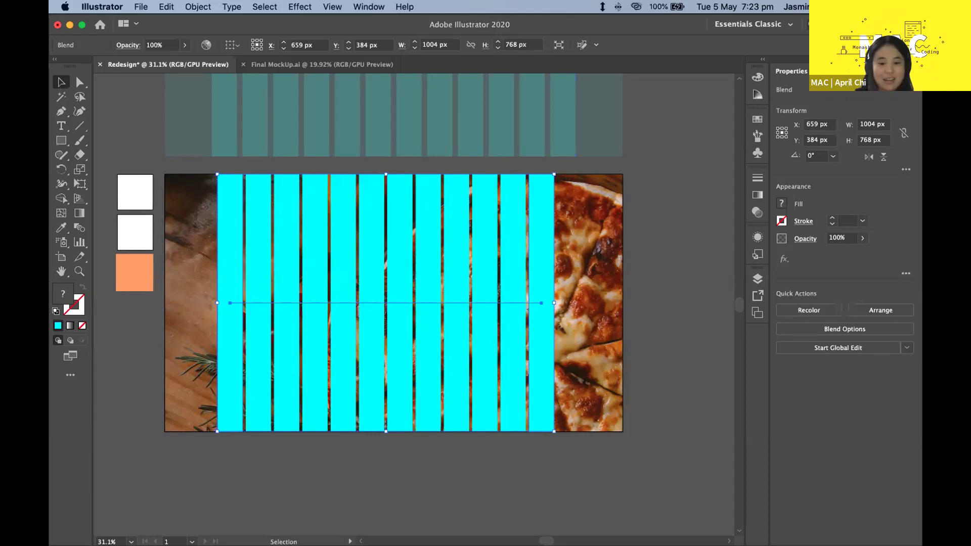
{"action": "left_click", "coordinate": [206, 7]}
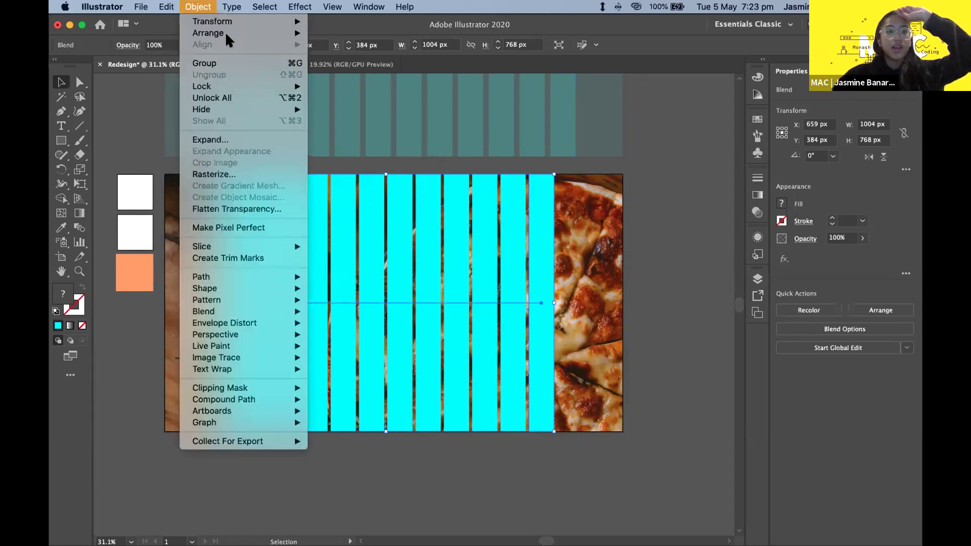
{"action": "mouse_move", "coordinate": [240, 311]}
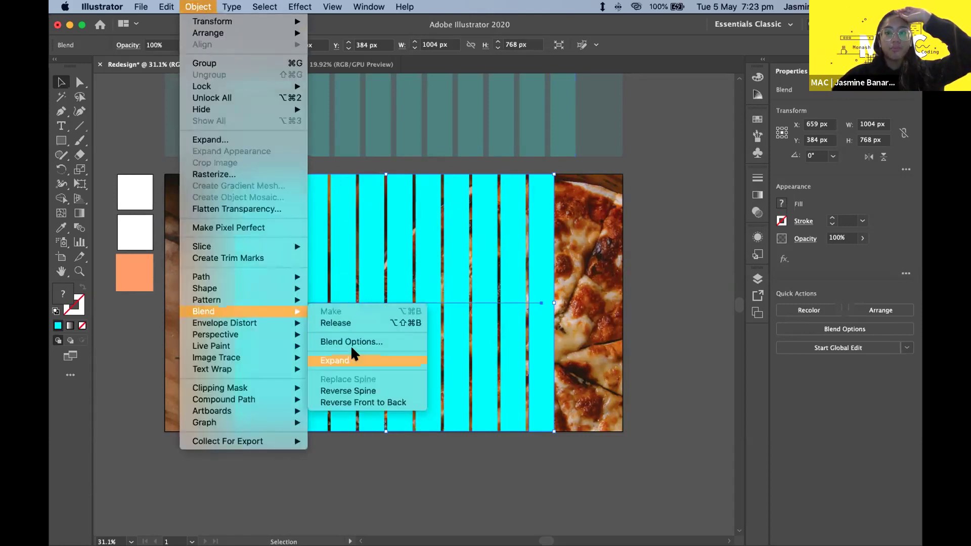
{"action": "left_click", "coordinate": [334, 343]}
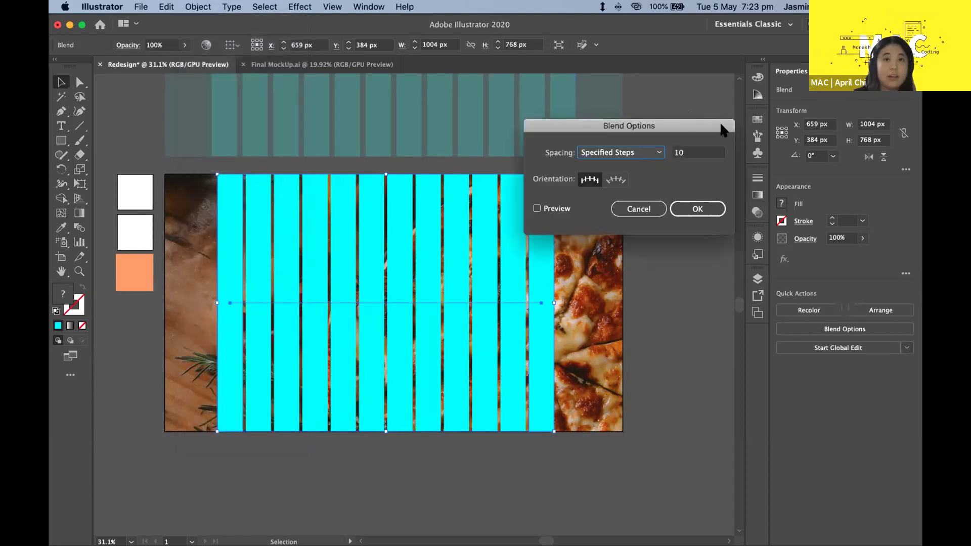
{"action": "left_click", "coordinate": [639, 207]}
{"action": "left_click", "coordinate": [621, 208]}
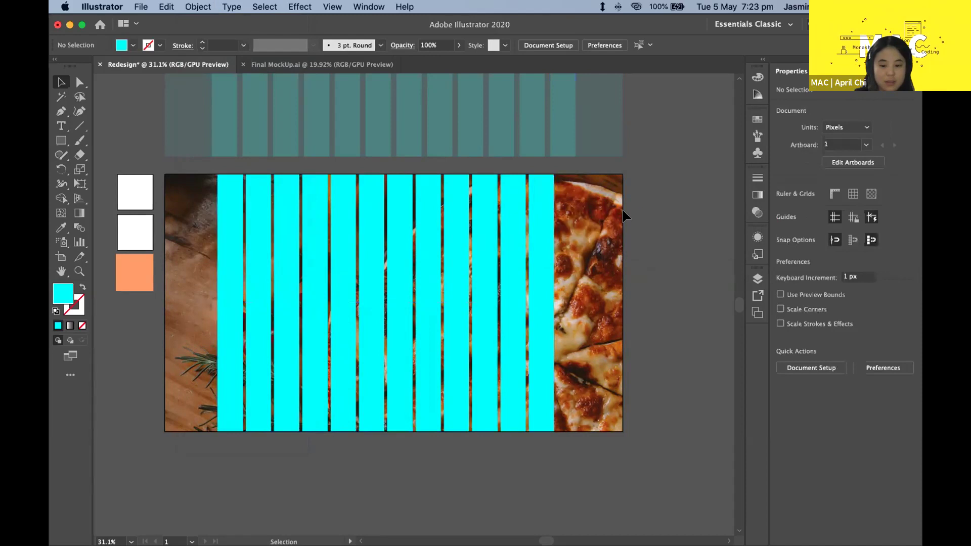
{"action": "scroll", "coordinate": [620, 202], "scroll_direction": "down", "scroll_amount": 2}
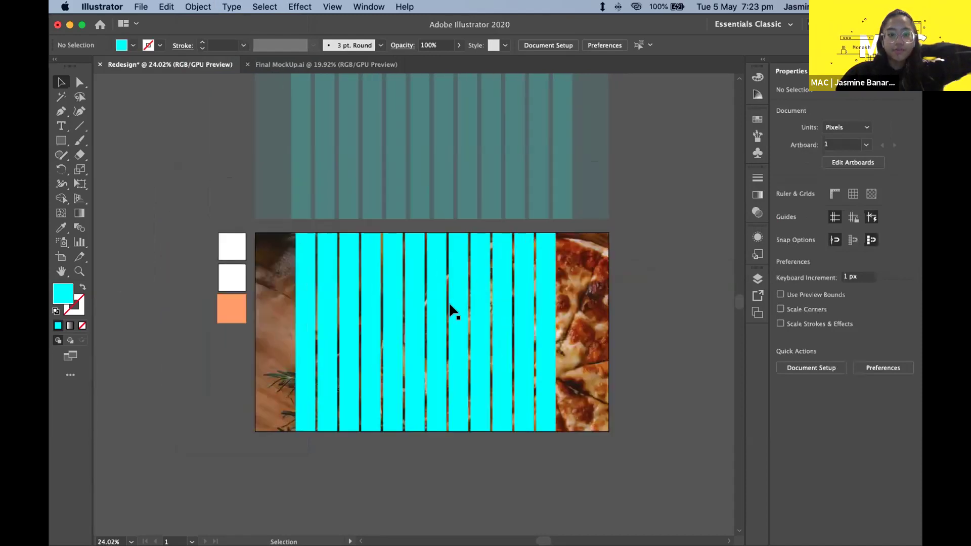
{"action": "scroll", "coordinate": [450, 306], "scroll_direction": "up", "scroll_amount": 2}
{"action": "scroll", "coordinate": [448, 302], "scroll_direction": "down", "scroll_amount": 2}
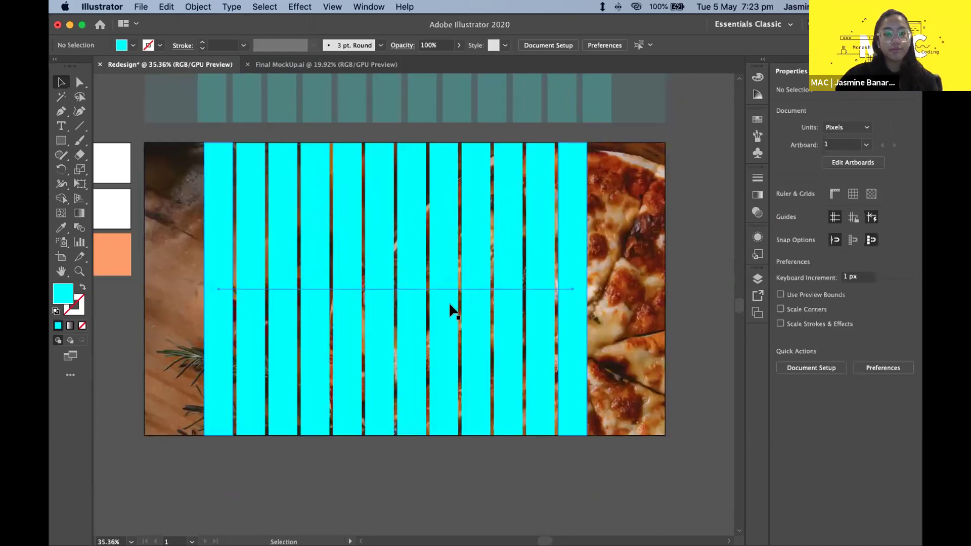
{"action": "left_click", "coordinate": [235, 360]}
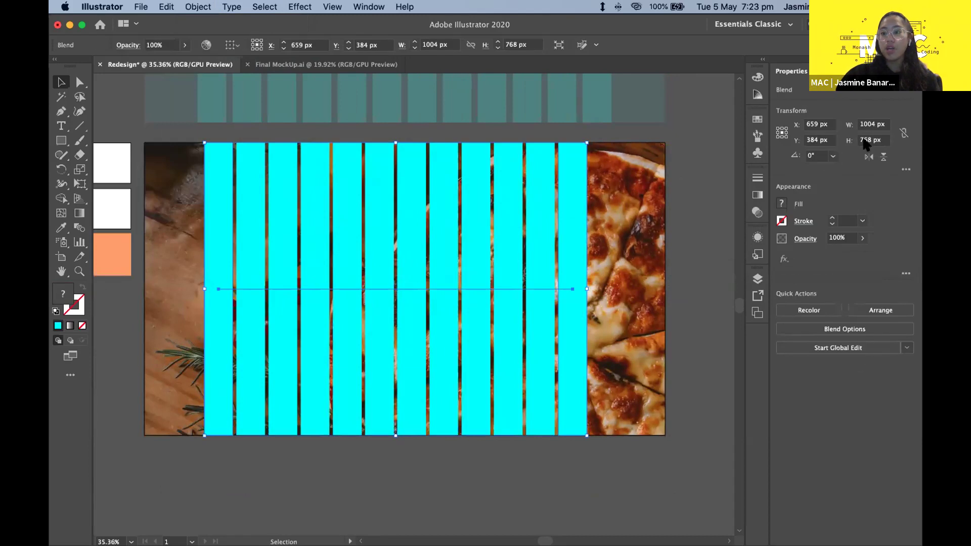
{"action": "double_click", "coordinate": [878, 126]}
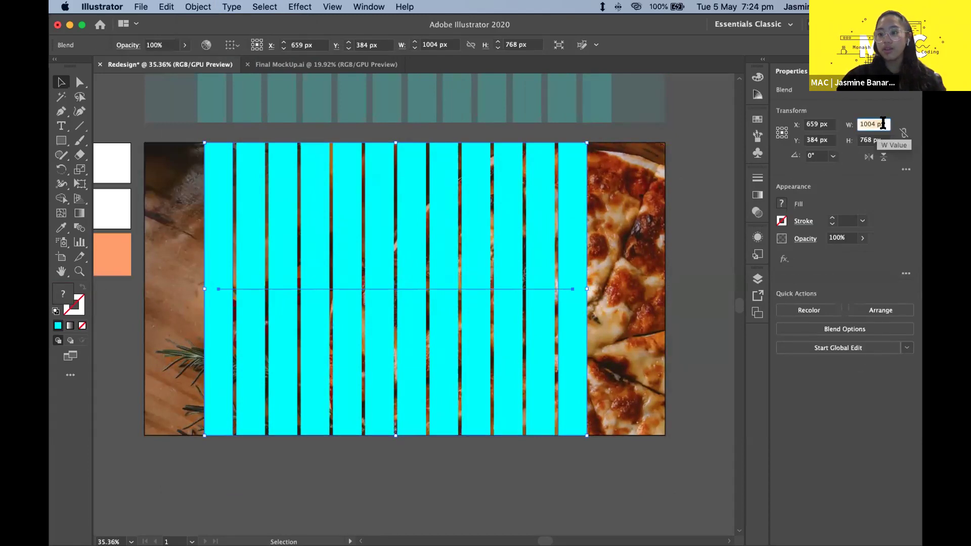
{"action": "type", "text": "1200"}
{"action": "key", "text": "Return"}
{"action": "key", "text": "super+z"}
{"action": "left_click", "coordinate": [645, 197]}
{"action": "scroll", "coordinate": [208, 174], "scroll_direction": "down", "scroll_amount": 3}
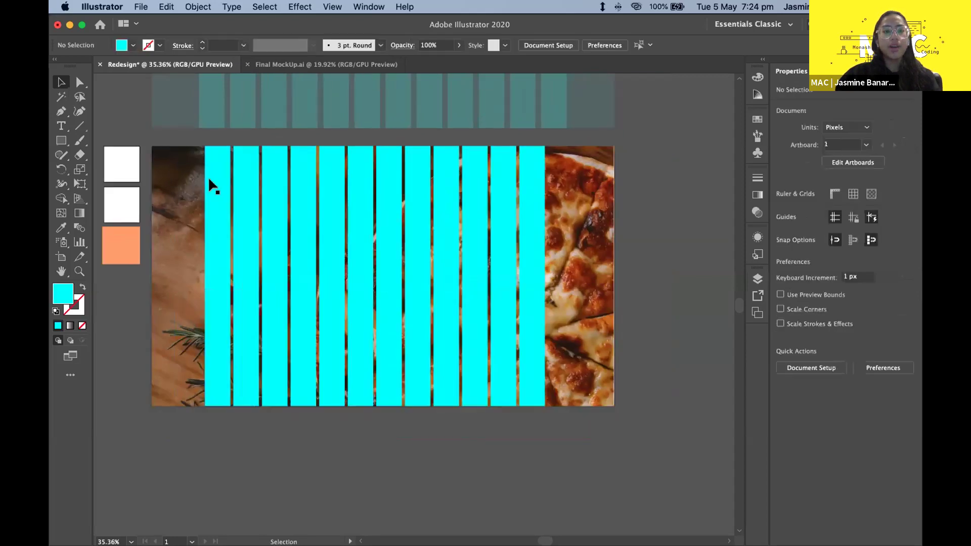
- Nudge the cyan bar blend slightly right and delete the faded strip copy above the artboard
{"action": "left_click", "coordinate": [333, 235]}
{"action": "left_click_drag", "start_coordinate": [333, 235], "coordinate": [346, 235]}
{"action": "left_click", "coordinate": [316, 117]}
{"action": "left_click", "coordinate": [293, 110]}
{"action": "key", "text": "Delete"}
- Move the cyan bar blend further left across the pizza photo
{"action": "left_click", "coordinate": [320, 162]}
{"action": "left_click", "coordinate": [340, 98]}
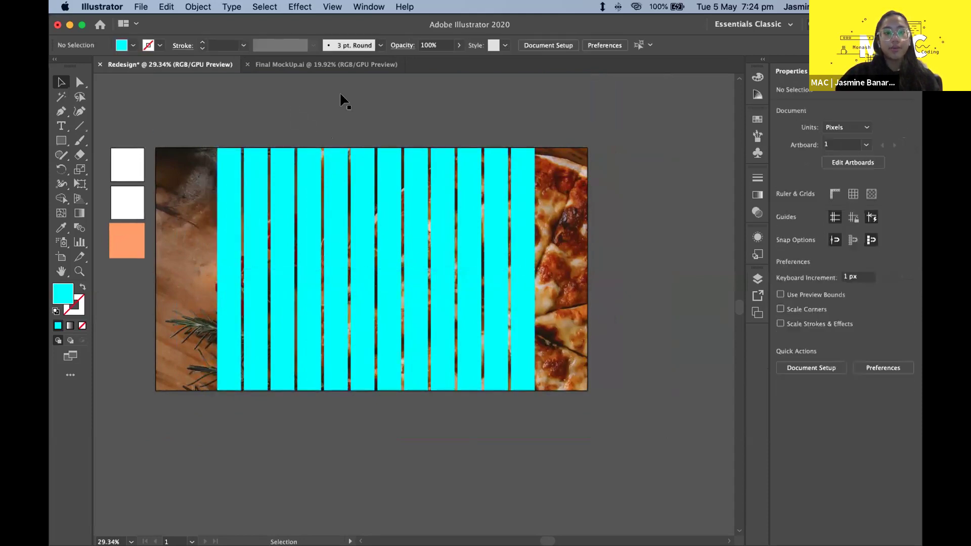
{"action": "mouse_move", "coordinate": [358, 212]}
{"action": "left_mouse_down"}
{"action": "mouse_move", "coordinate": [335, 212]}
{"action": "mouse_move", "coordinate": [343, 207]}
{"action": "mouse_move", "coordinate": [343, 217]}
{"action": "left_mouse_up"}
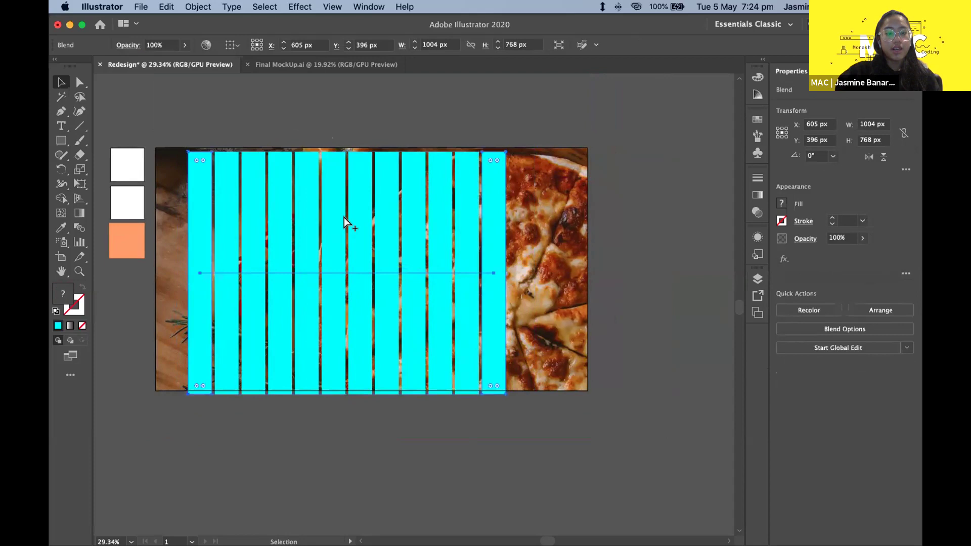
{"action": "left_click", "coordinate": [641, 169]}
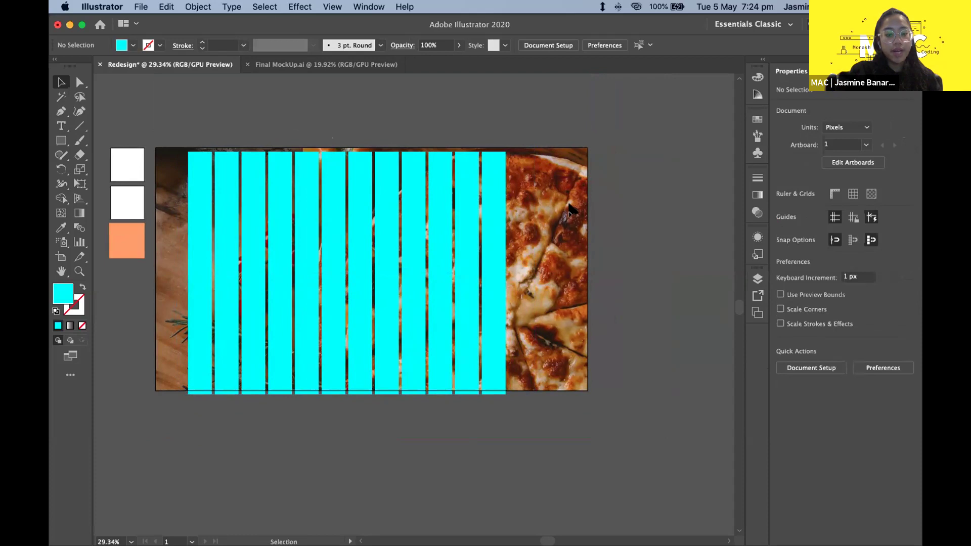
- Check the alignment by selecting the pizza photo, then marquee-selecting photo and bars together
{"action": "left_click", "coordinate": [579, 215]}
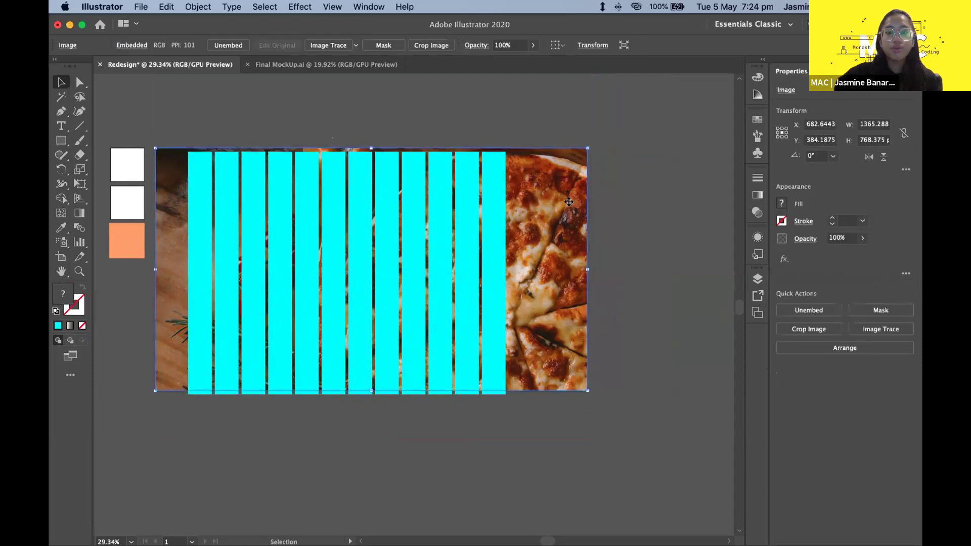
{"action": "left_click", "coordinate": [631, 246]}
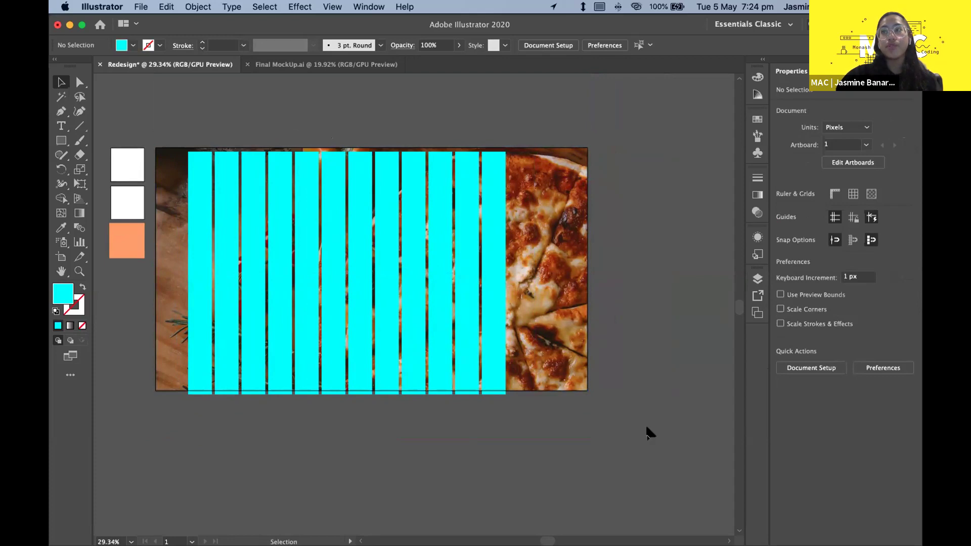
{"action": "left_click", "coordinate": [445, 262]}
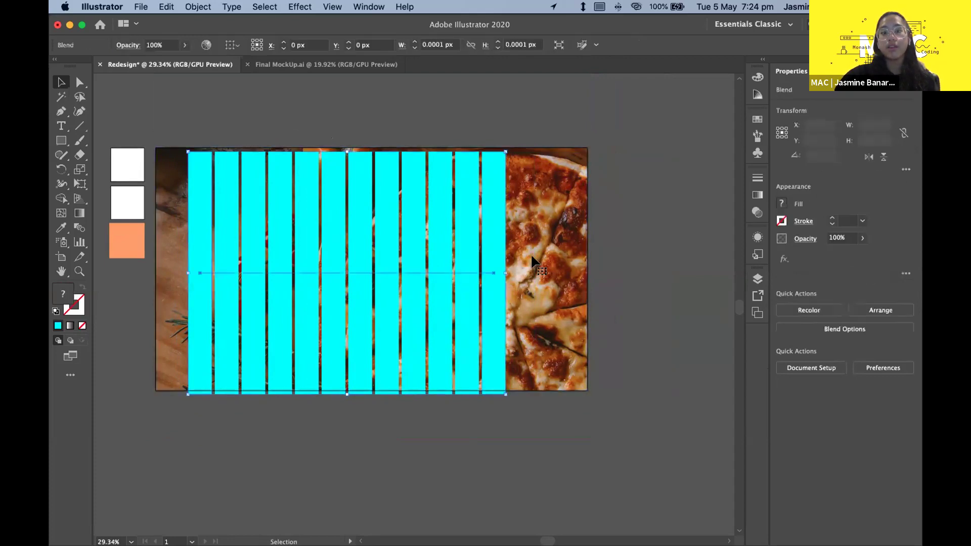
{"action": "left_click", "coordinate": [481, 121]}
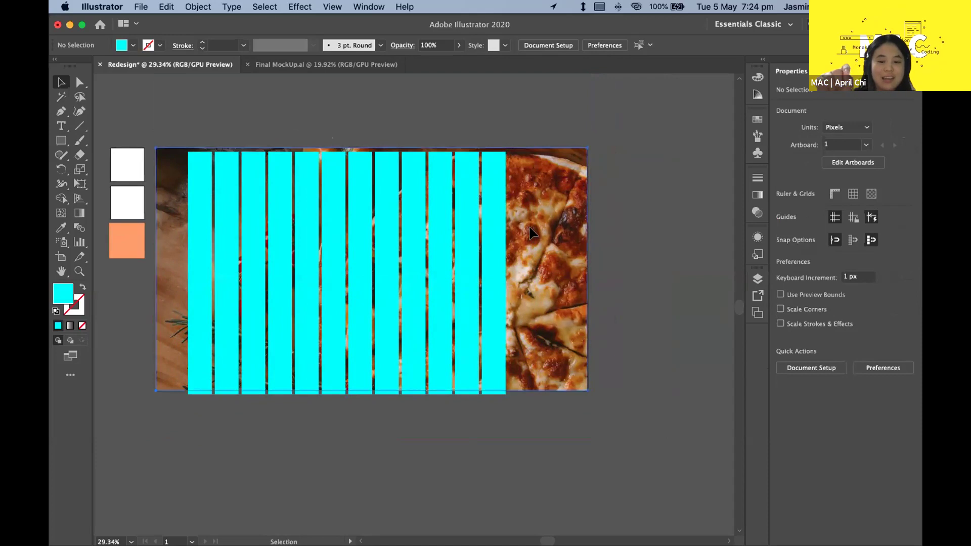
{"action": "left_click", "coordinate": [457, 227]}
{"action": "left_click_drag", "start_coordinate": [639, 387], "coordinate": [358, 199]}
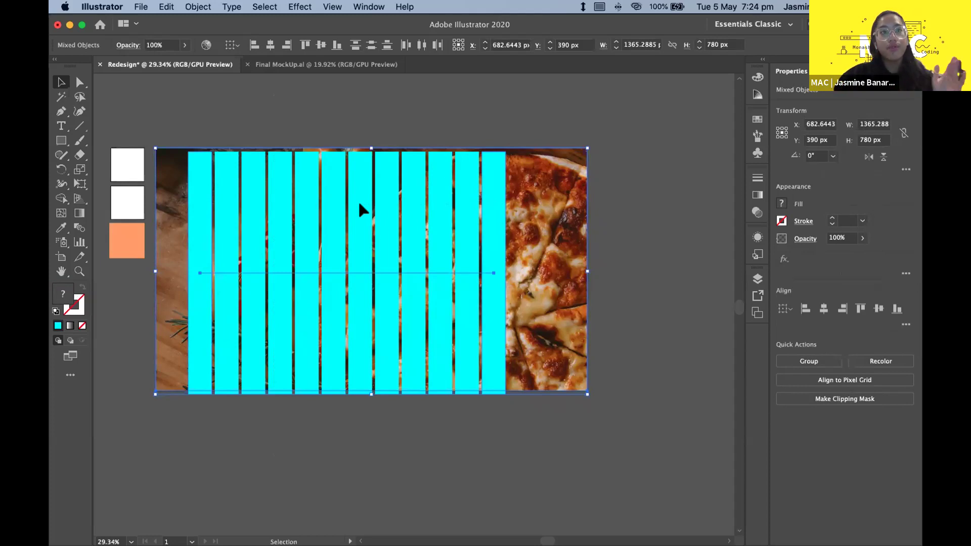
{"action": "left_click", "coordinate": [641, 340]}
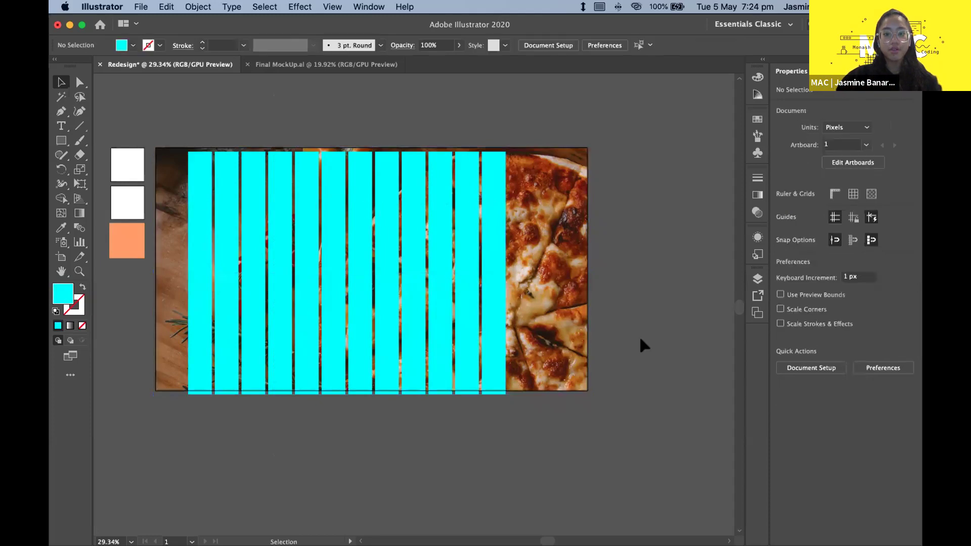
- Inspect the cyan bar blend and the pizza photo by selecting each in turn
{"action": "scroll", "coordinate": [611, 350], "scroll_direction": "down", "scroll_amount": 1}
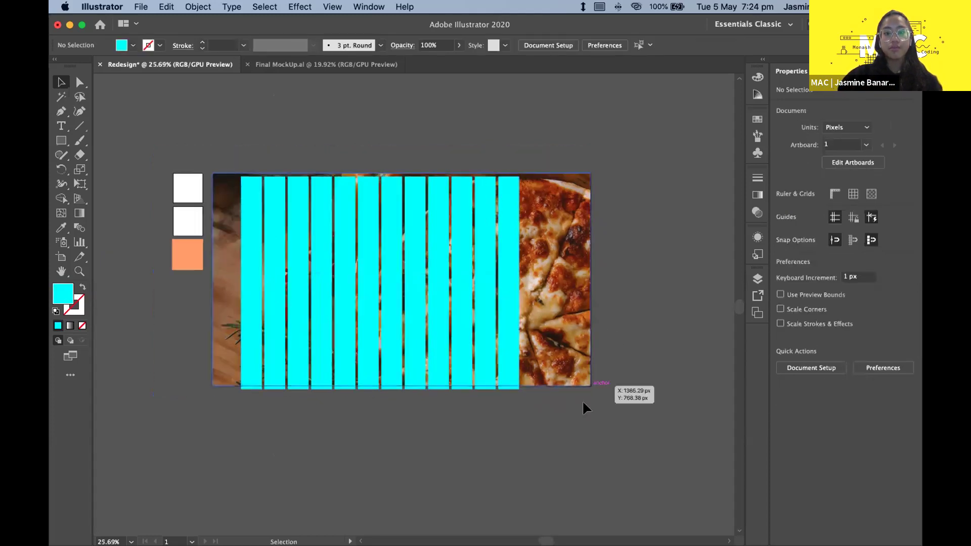
{"action": "left_click", "coordinate": [480, 357]}
{"action": "left_click", "coordinate": [462, 404]}
{"action": "left_click", "coordinate": [442, 358]}
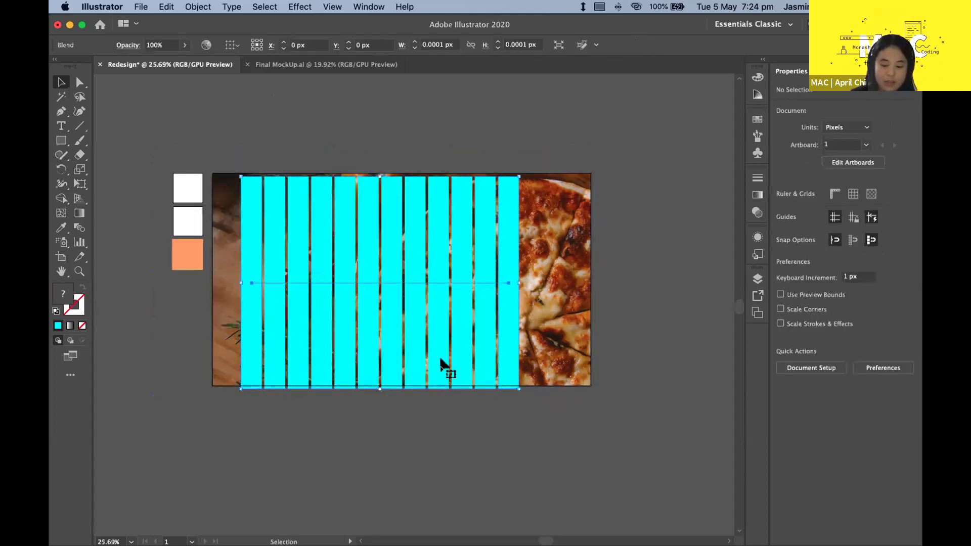
{"action": "left_click", "coordinate": [548, 401]}
{"action": "left_click", "coordinate": [554, 338]}
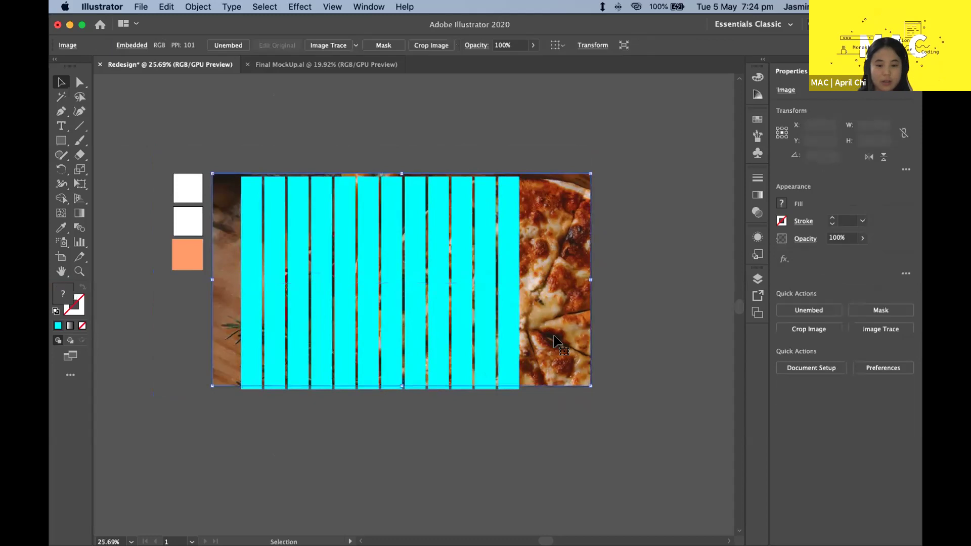
{"action": "left_click", "coordinate": [383, 392]}
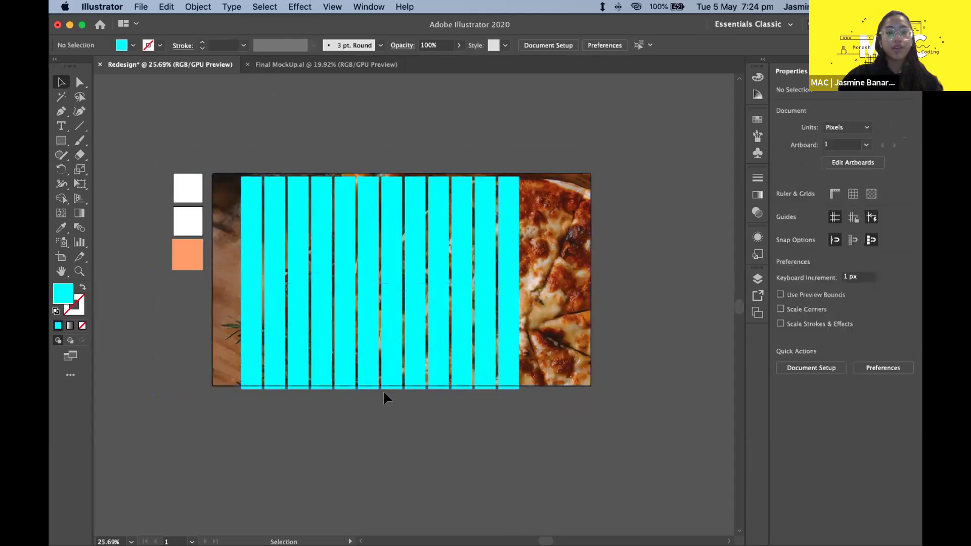
{"action": "left_click", "coordinate": [490, 316]}
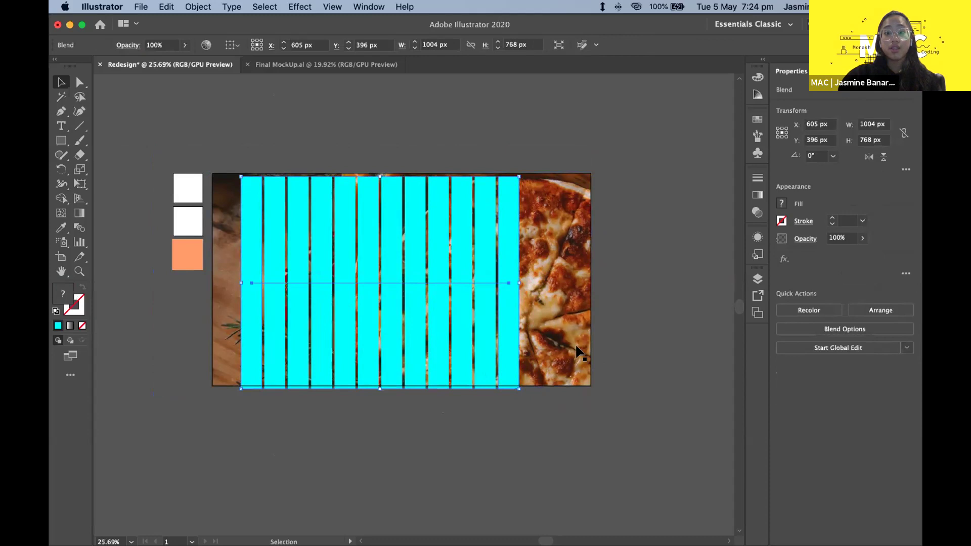
{"action": "left_click", "coordinate": [556, 409]}
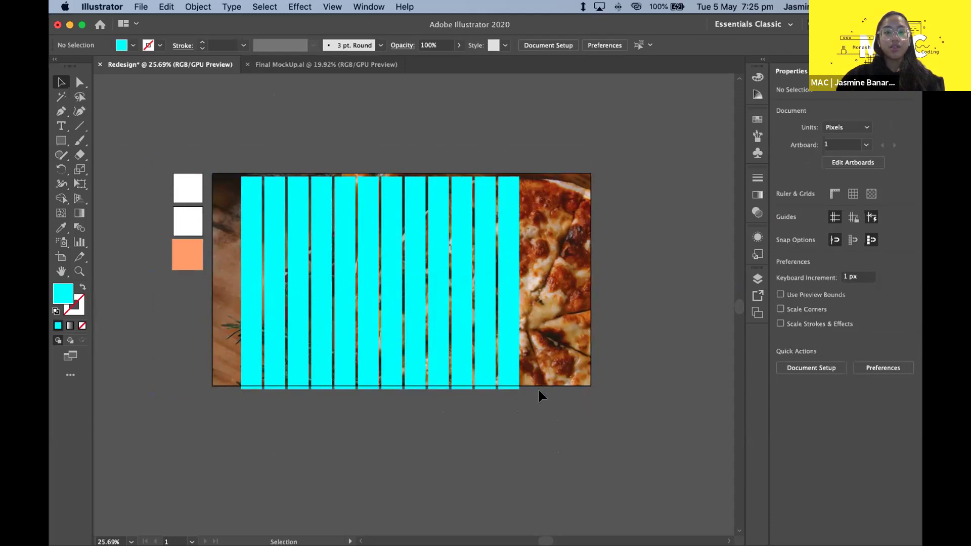
- Use Cmd+A so the pizza photo and twelve cyan bars are selected together
{"action": "scroll", "coordinate": [525, 393], "scroll_direction": "down", "scroll_amount": 1}
{"action": "left_click", "coordinate": [292, 289]}
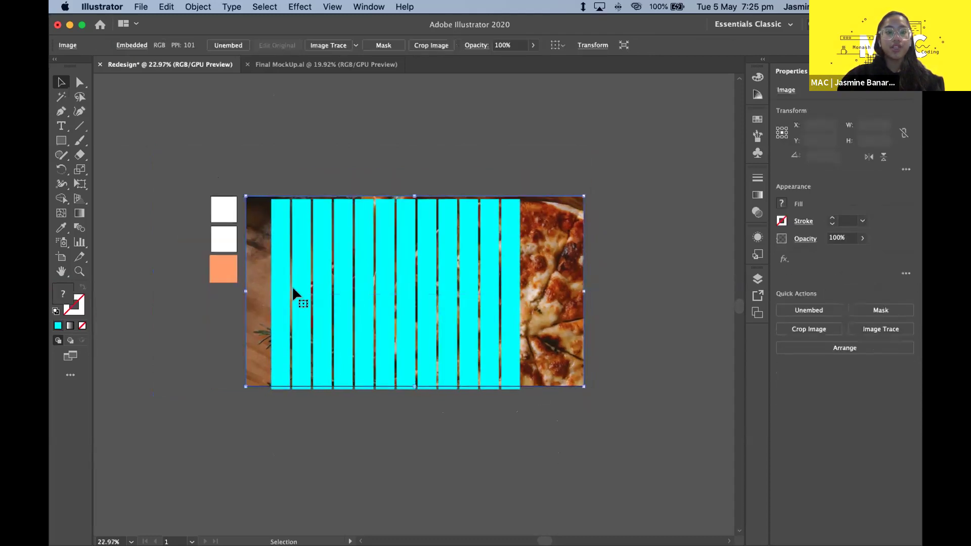
{"action": "left_click", "coordinate": [373, 409]}
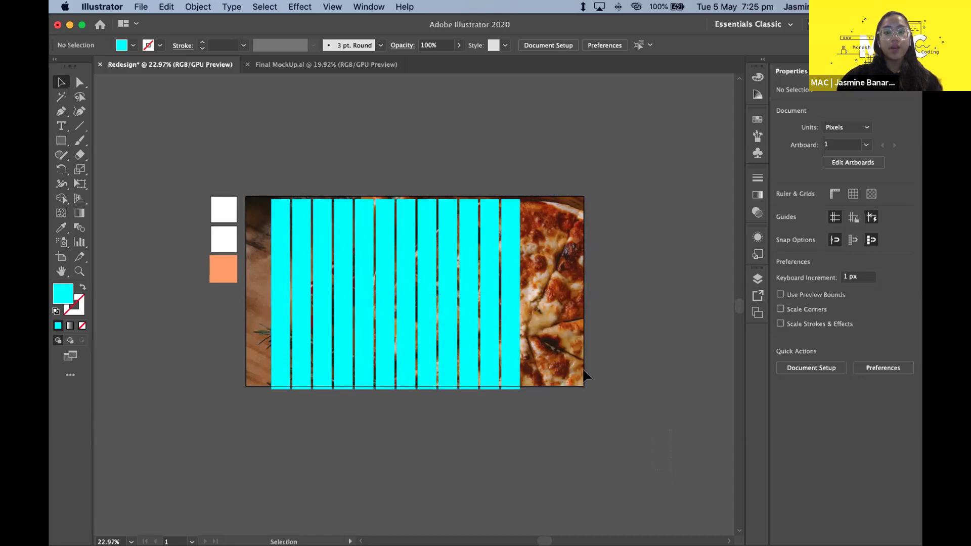
{"action": "key", "text": "super+a"}
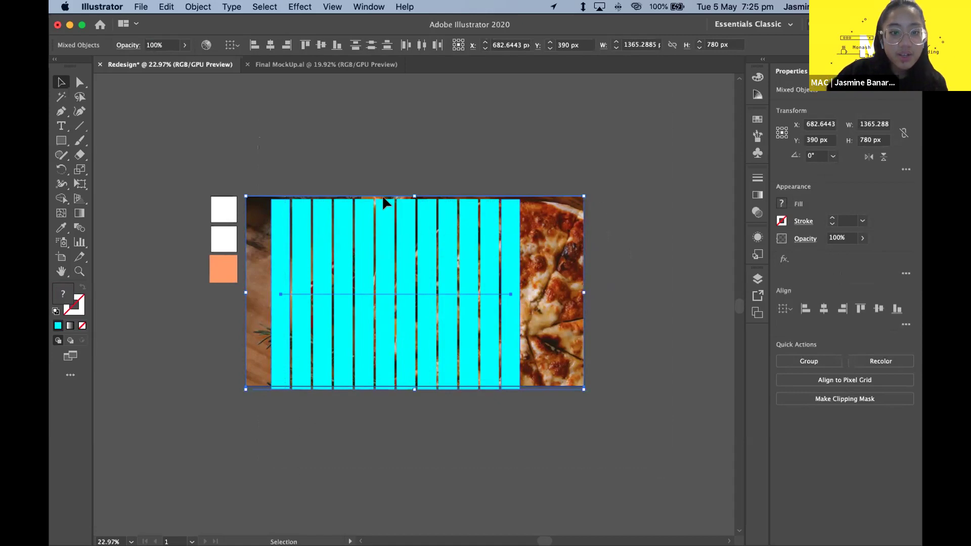
{"action": "scroll", "coordinate": [399, 227], "scroll_direction": "up", "scroll_amount": 3}
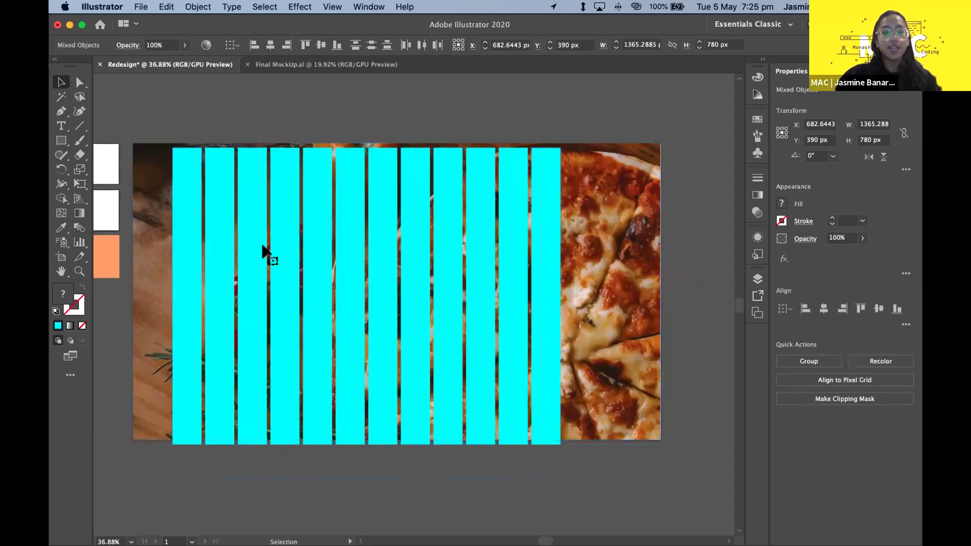
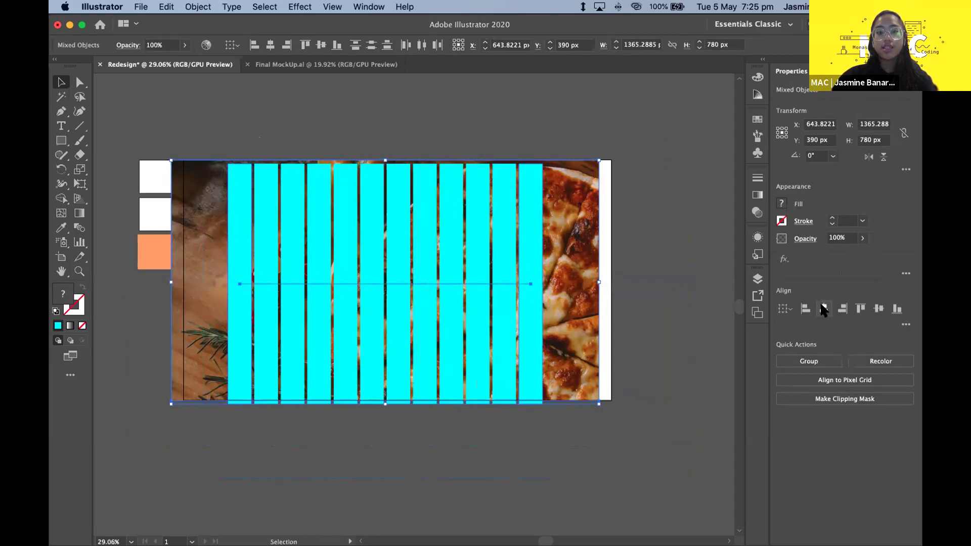
- Centre the cyan strips vertically on the pizza photo with Vertical Align Center
{"action": "left_click", "coordinate": [875, 309]}
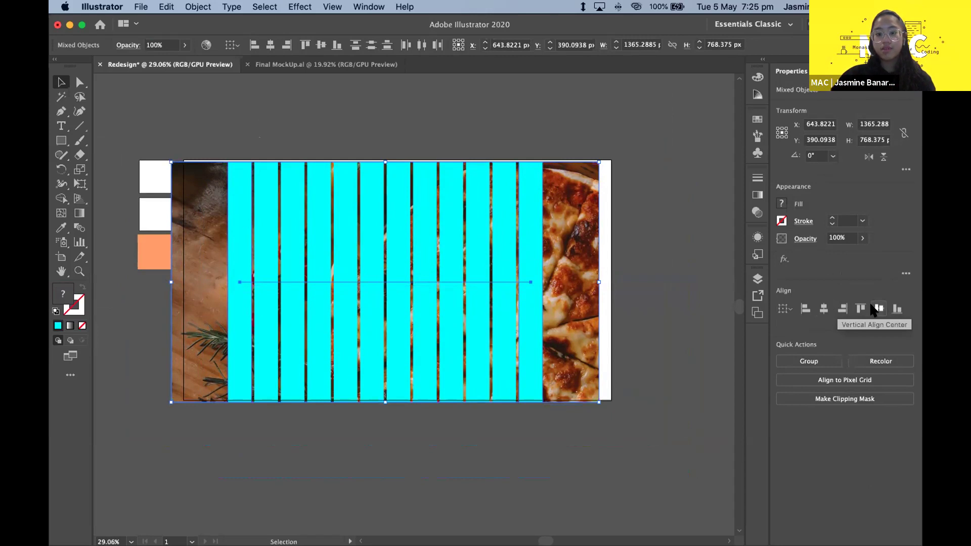
{"action": "left_click", "coordinate": [627, 378]}
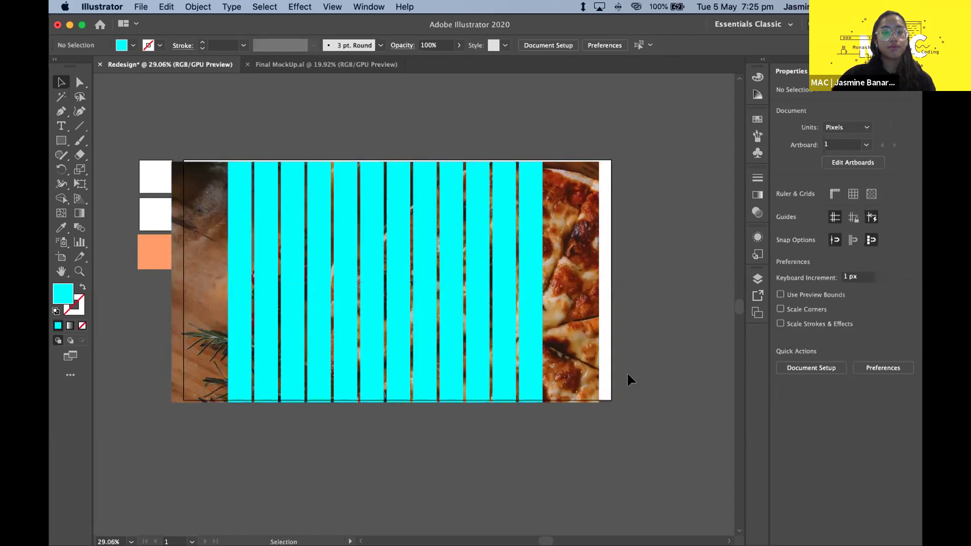
{"action": "left_click_drag", "start_coordinate": [598, 451], "coordinate": [251, 288]}
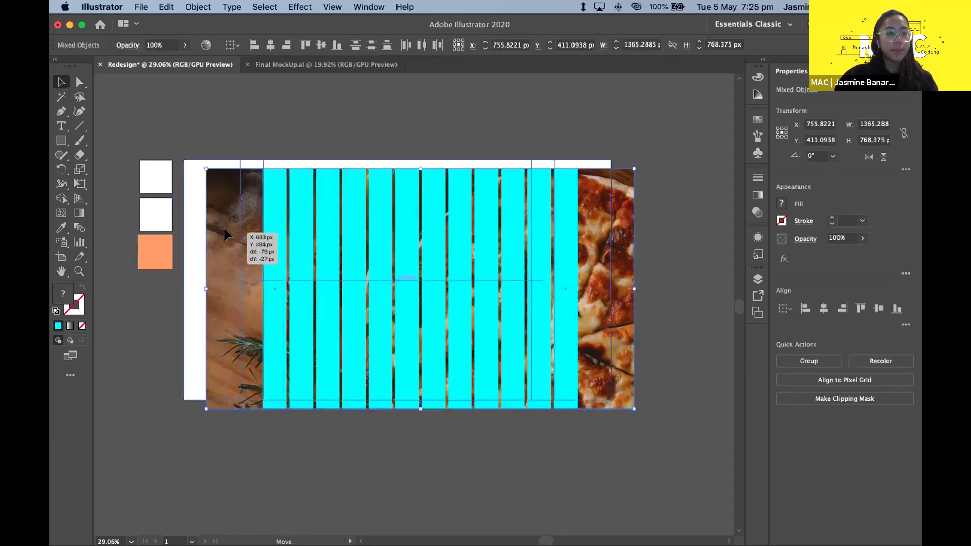
{"action": "key", "text": "super+z"}
{"action": "left_click", "coordinate": [251, 96]}
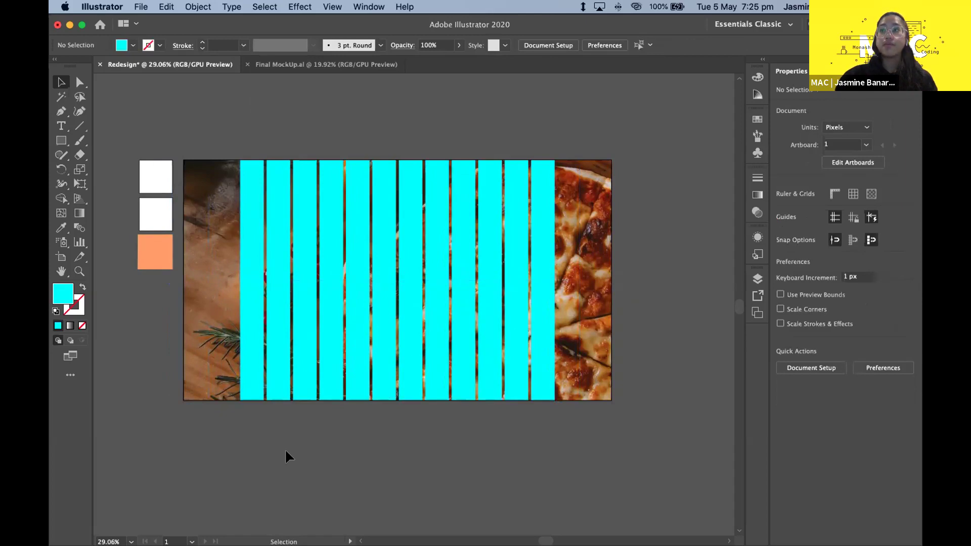
- Marquee-select the photo and strips together and move them flush onto the artboard
{"action": "left_click_drag", "start_coordinate": [578, 431], "coordinate": [383, 325]}
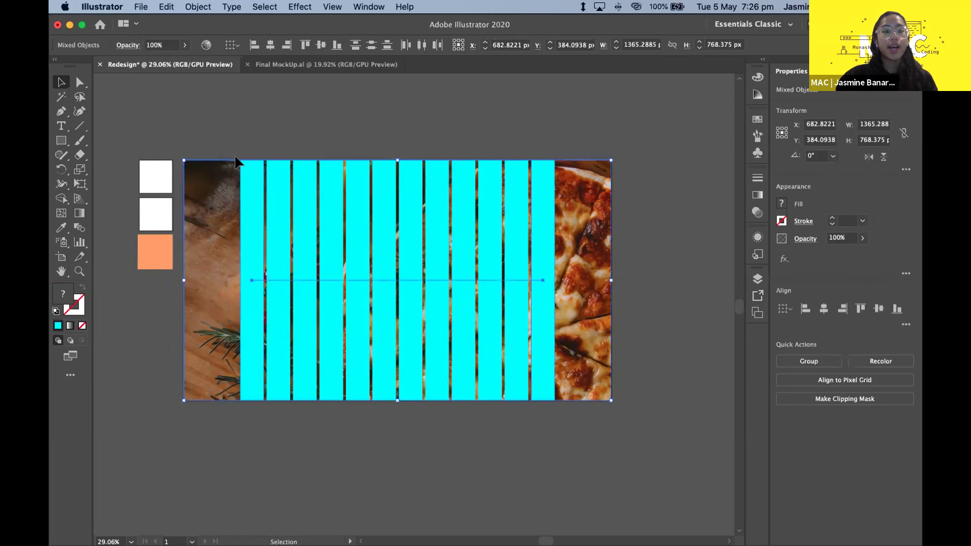
{"action": "left_click_drag", "start_coordinate": [261, 253], "coordinate": [196, 155]}
{"action": "left_click", "coordinate": [194, 153]}
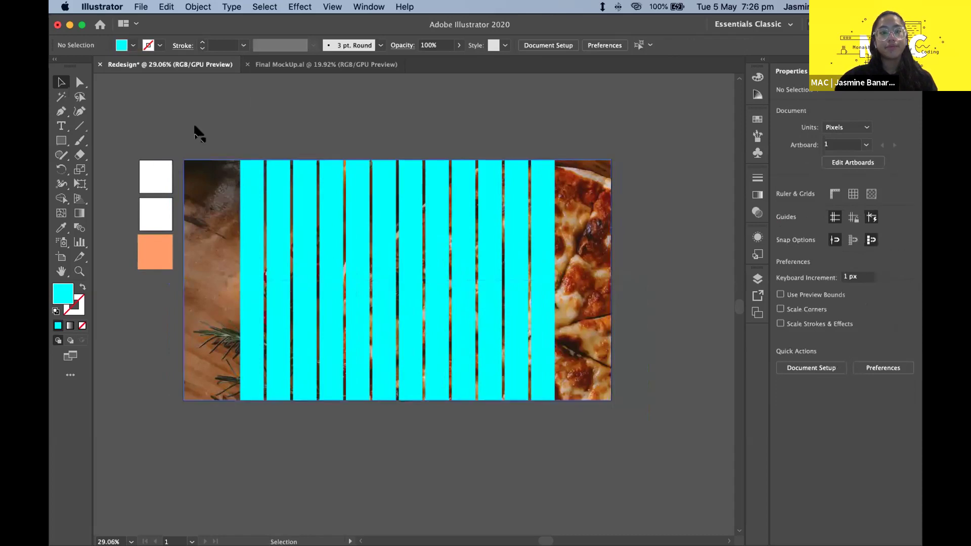
{"action": "left_click", "coordinate": [270, 262]}
{"action": "key", "text": "super+shift+a"}
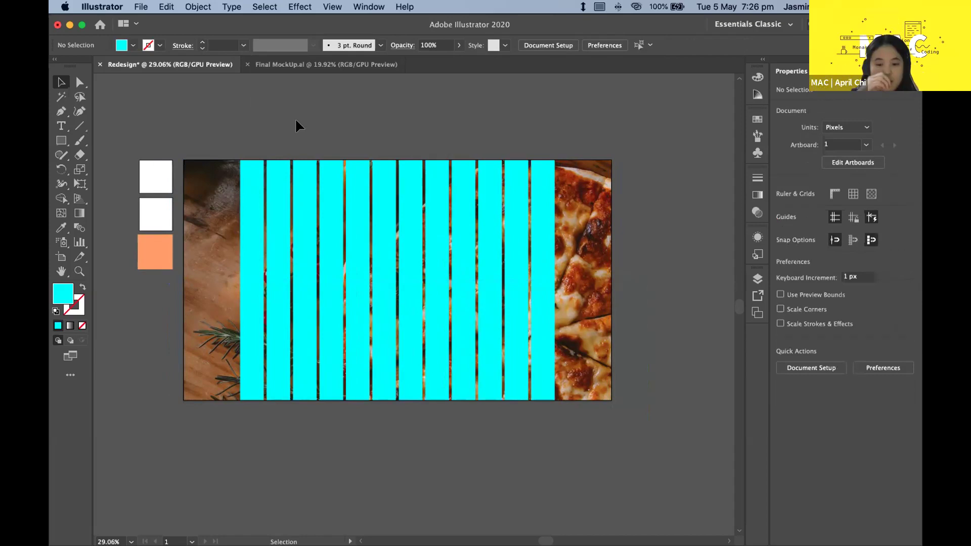
{"action": "left_click", "coordinate": [270, 163]}
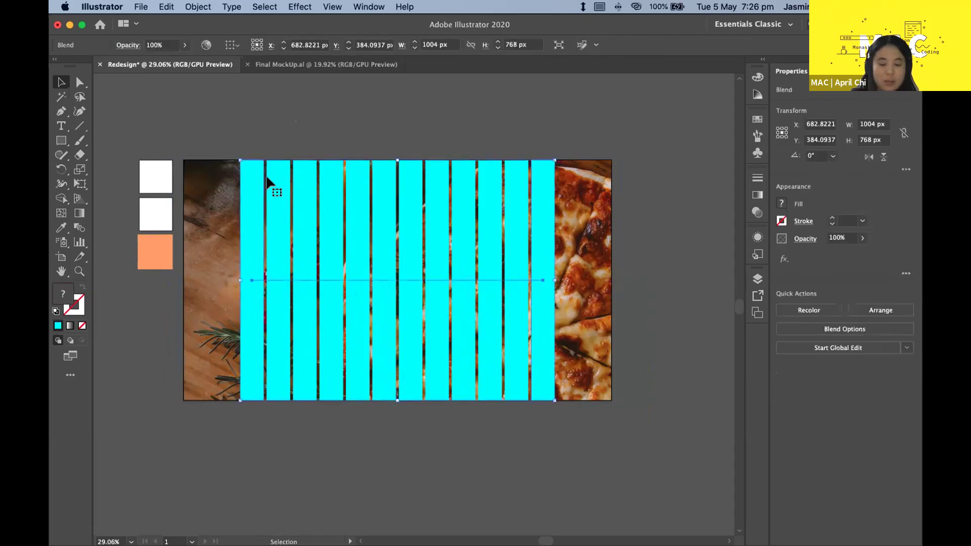
{"action": "left_click", "coordinate": [277, 147]}
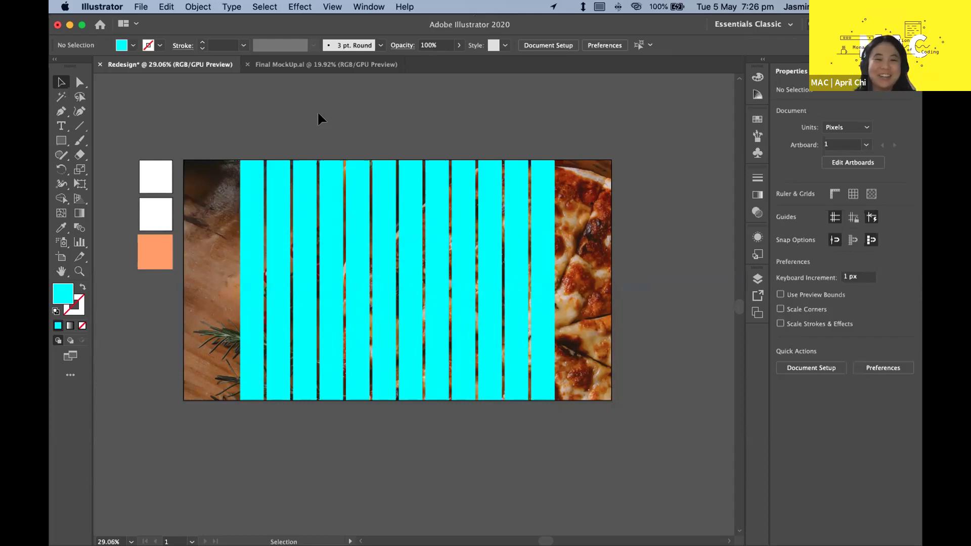
{"action": "left_click", "coordinate": [265, 188]}
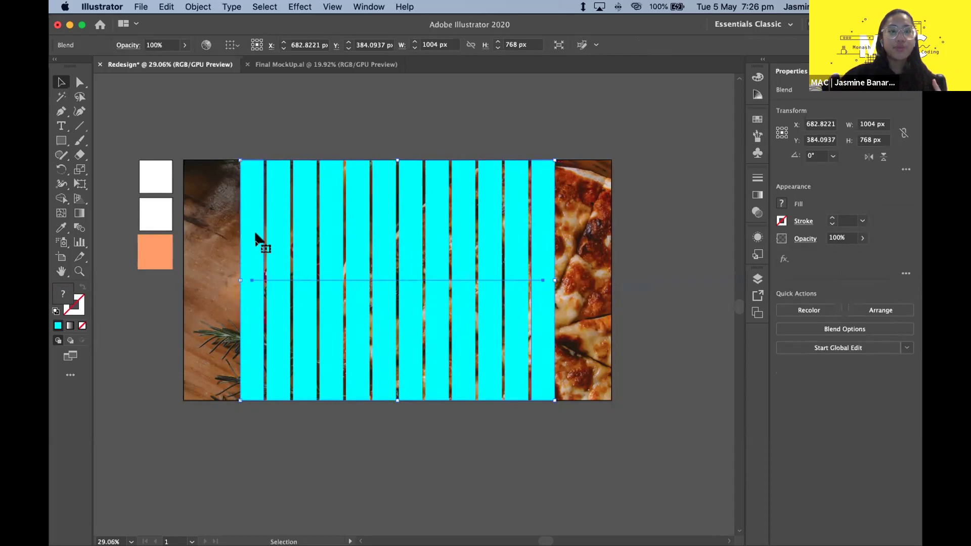
{"action": "scroll", "coordinate": [256, 235], "scroll_direction": "up", "scroll_amount": 2}
{"action": "left_click", "coordinate": [274, 64]}
- Test-draw a square from the top-left corner in Final MockUp.ai, then undo it
{"action": "left_click", "coordinate": [62, 140]}
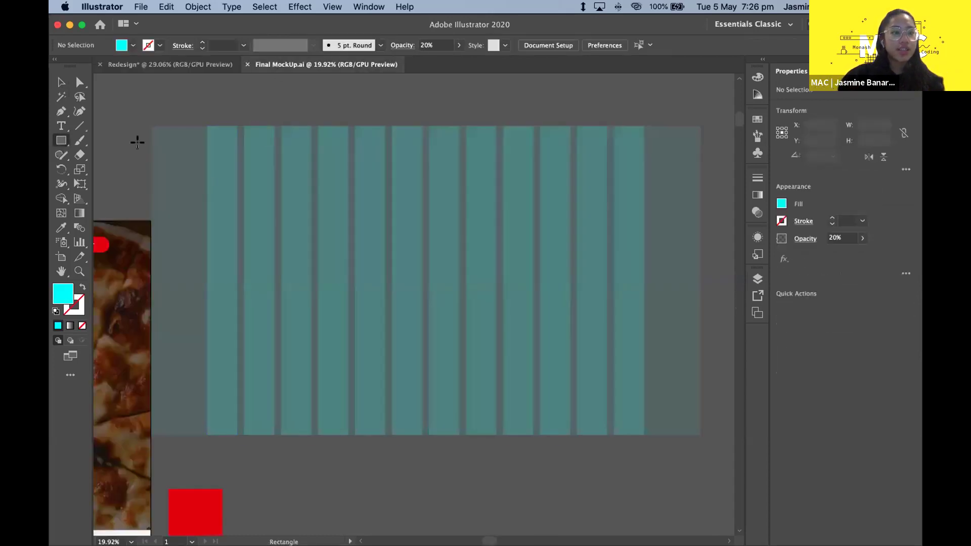
{"action": "left_click_drag", "start_coordinate": [150, 125], "coordinate": [201, 180]}
{"action": "key", "text": "super+z"}
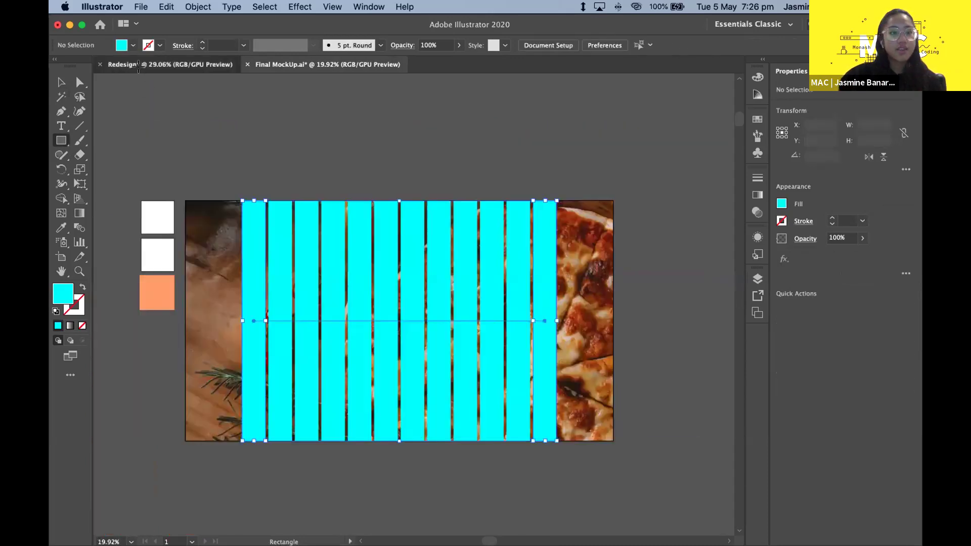
- Back in the Redesign document, deselect the stripe blend and pick the Rectangle tool
{"action": "left_click", "coordinate": [144, 65]}
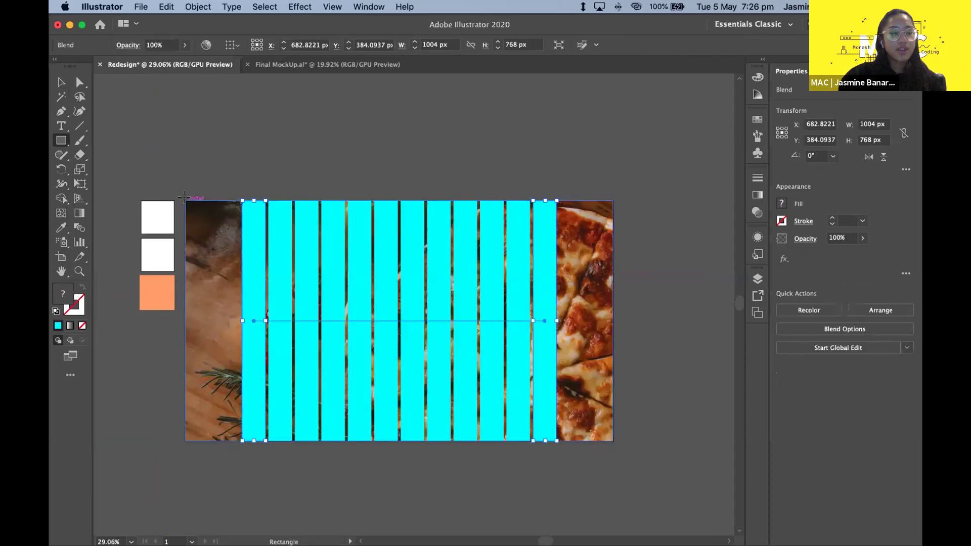
{"action": "left_click", "coordinate": [61, 82]}
{"action": "left_click", "coordinate": [205, 139]}
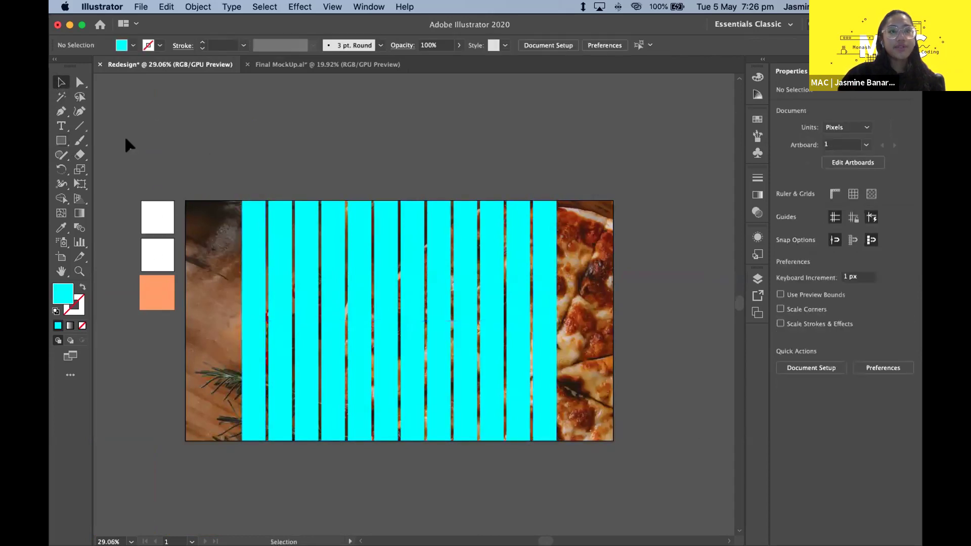
{"action": "left_click", "coordinate": [62, 141]}
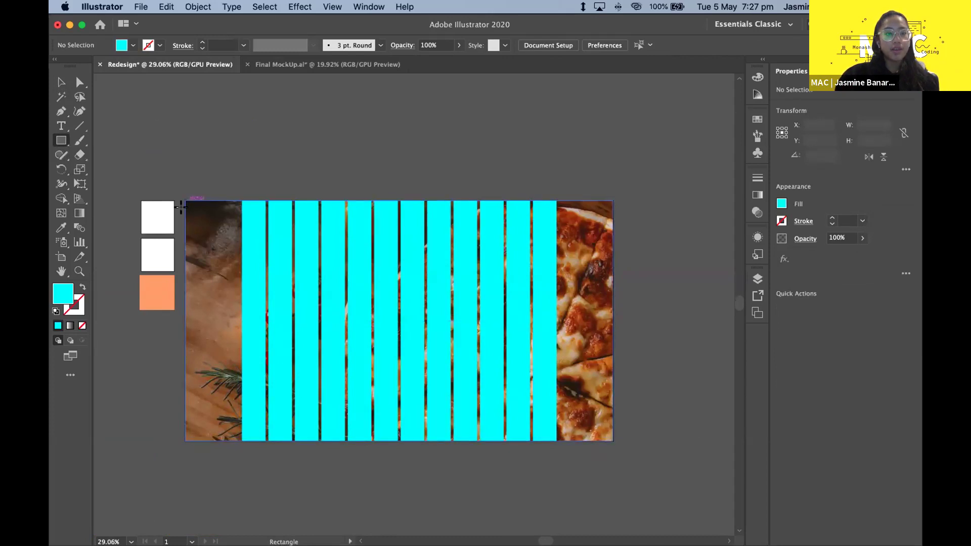
{"action": "scroll", "coordinate": [183, 197], "scroll_direction": "up", "scroll_amount": 3}
{"action": "scroll", "coordinate": [179, 165], "scroll_direction": "down", "scroll_amount": 1}
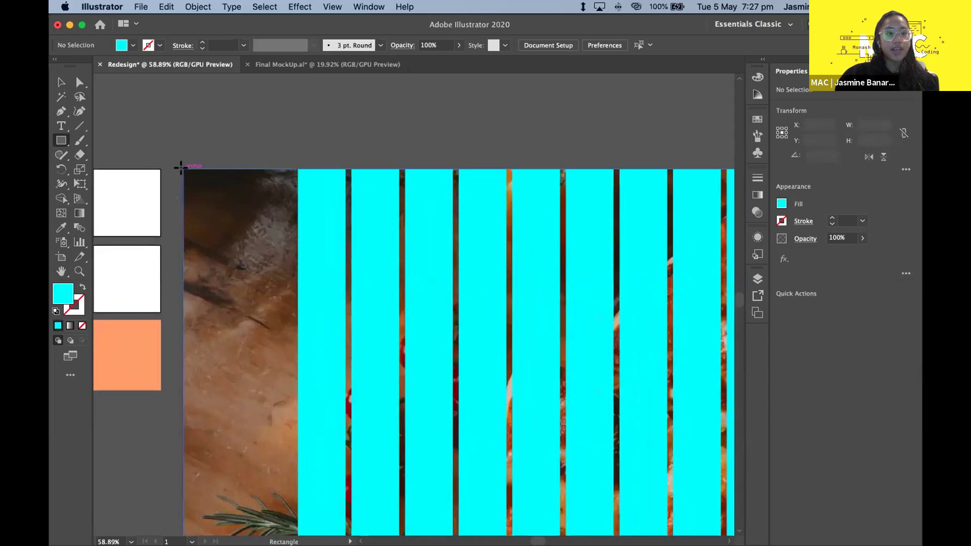
{"action": "left_click_drag", "start_coordinate": [179, 167], "coordinate": [272, 272]}
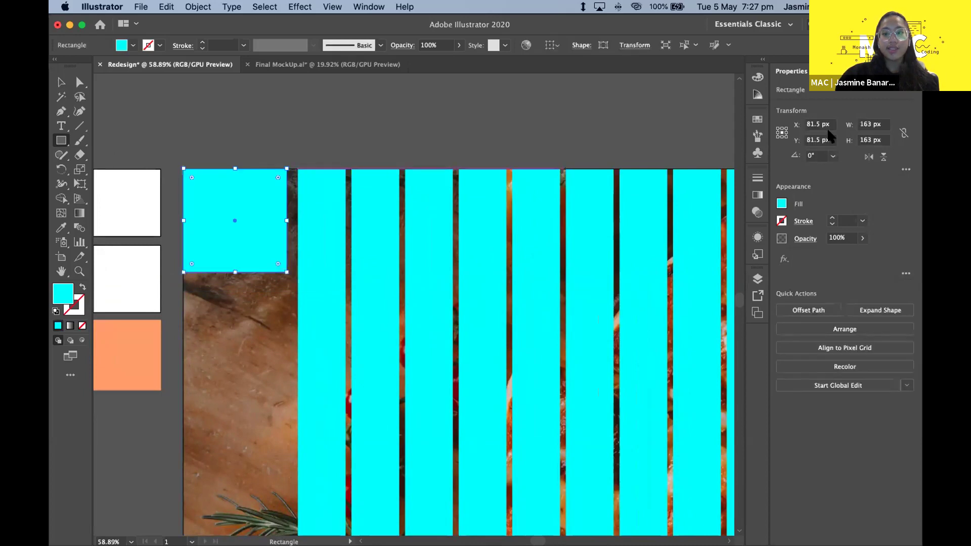
{"action": "key", "text": "v"}
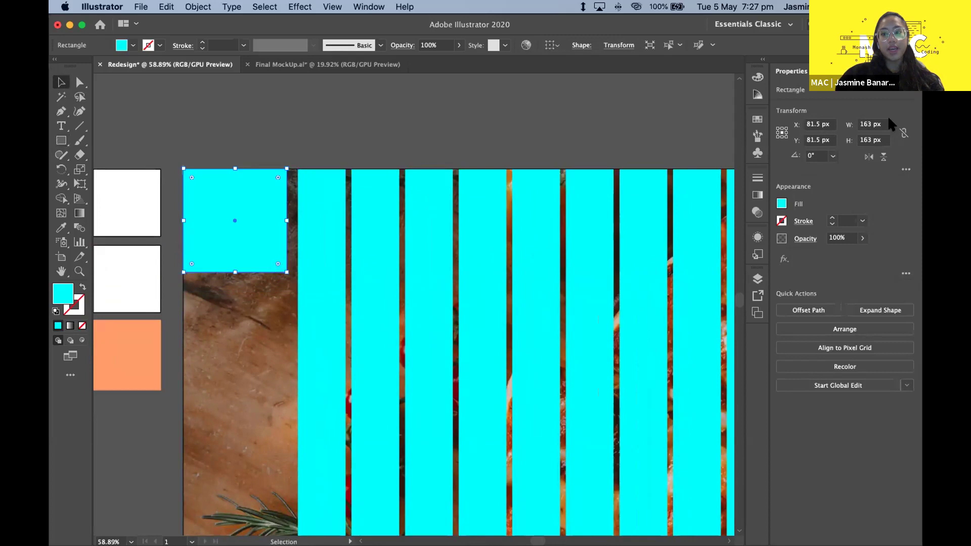
{"action": "left_click", "coordinate": [884, 125]}
{"action": "scroll", "coordinate": [533, 188], "scroll_direction": "down", "scroll_amount": 5}
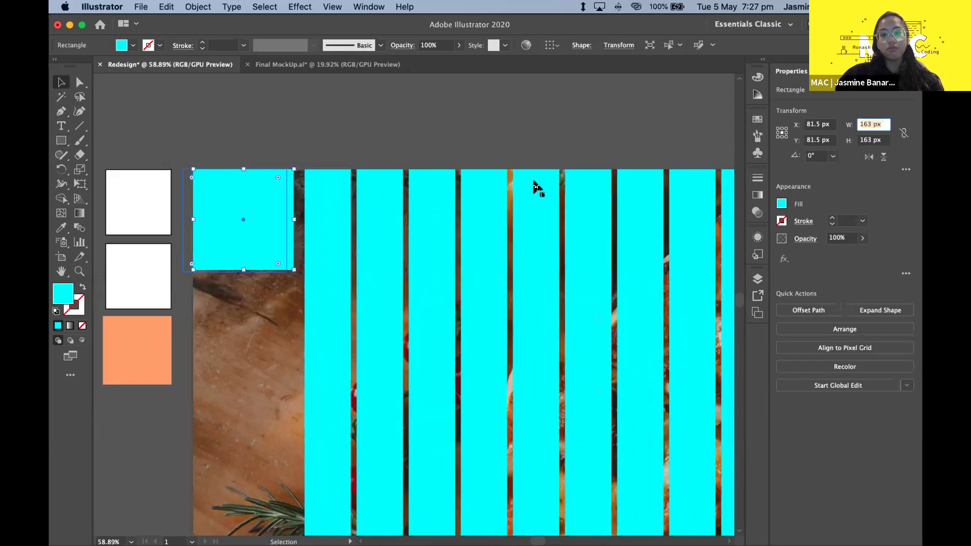
{"action": "type", "text": "160"}
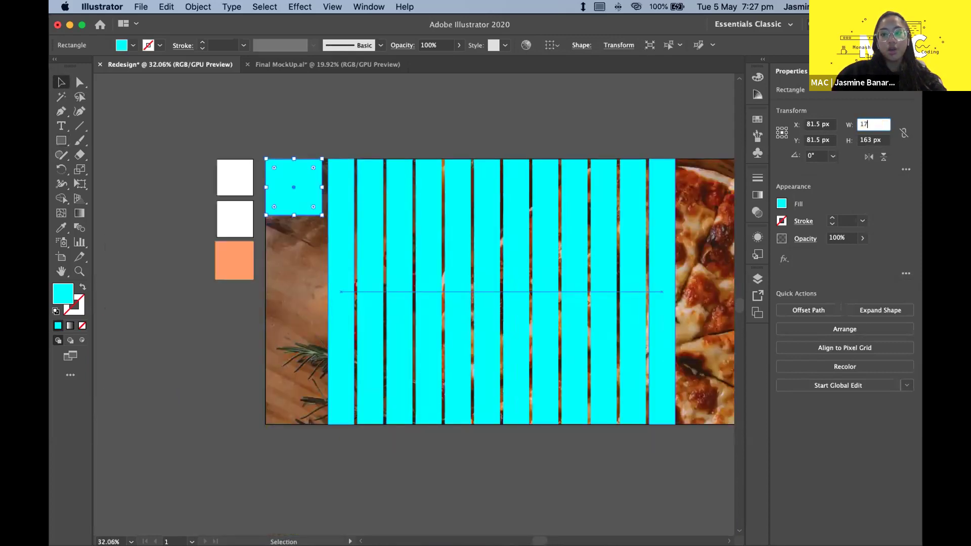
{"action": "key", "text": "Return"}
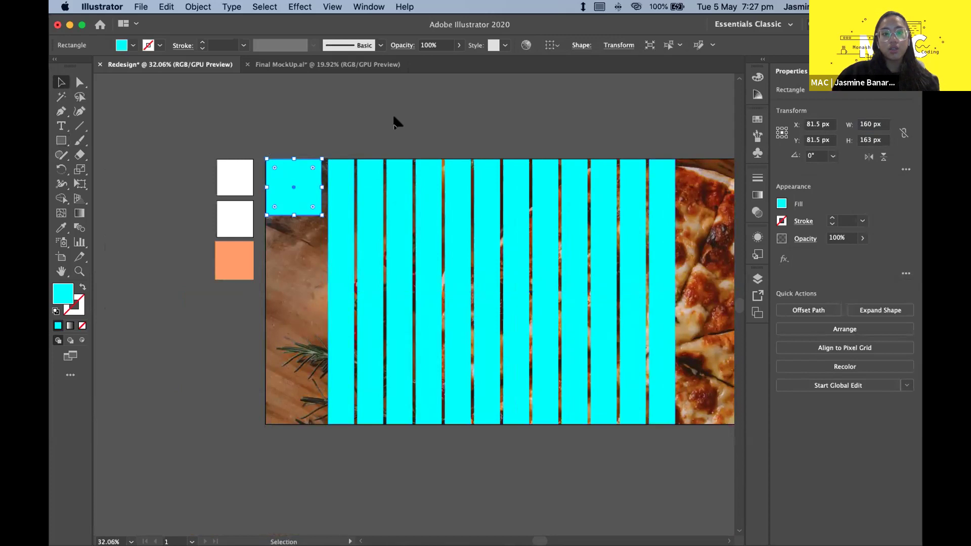
{"action": "left_click", "coordinate": [877, 124]}
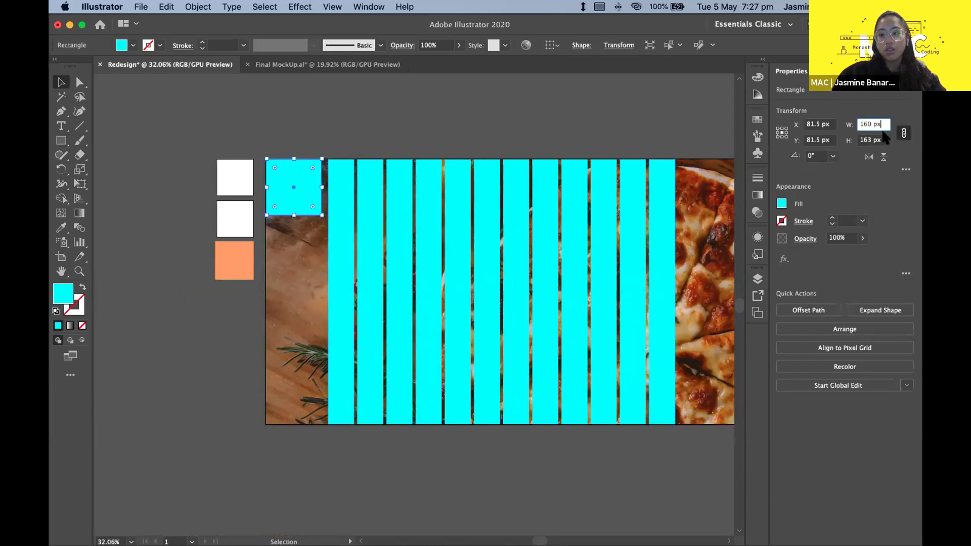
{"action": "key", "text": "Tab"}
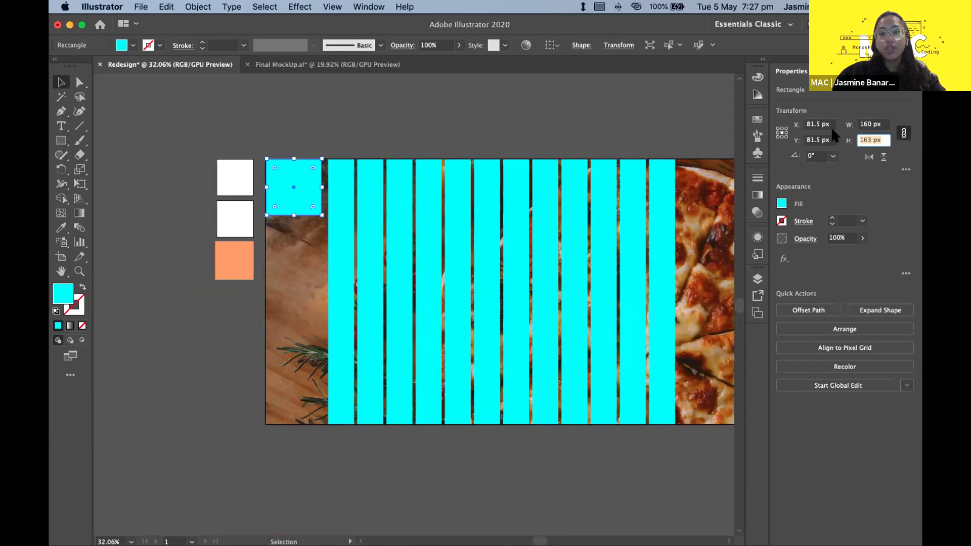
{"action": "left_click", "coordinate": [349, 97]}
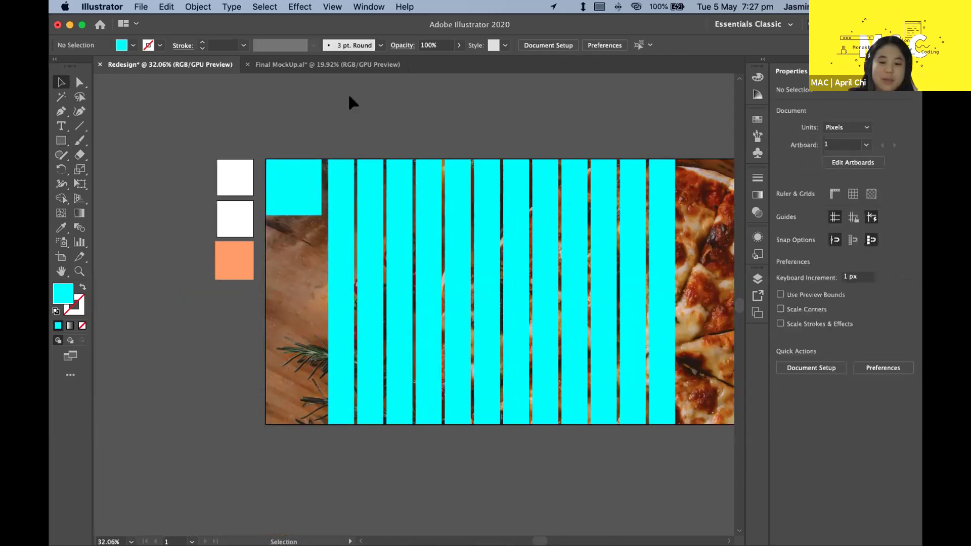
{"action": "scroll", "coordinate": [217, 193], "scroll_direction": "up", "scroll_amount": 5}
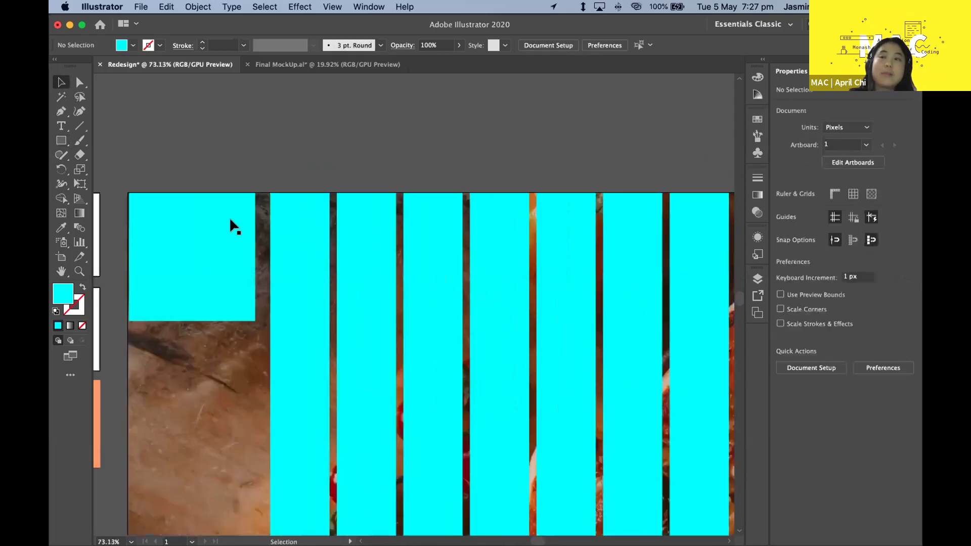
{"action": "scroll", "coordinate": [303, 221], "scroll_direction": "left", "scroll_amount": 3}
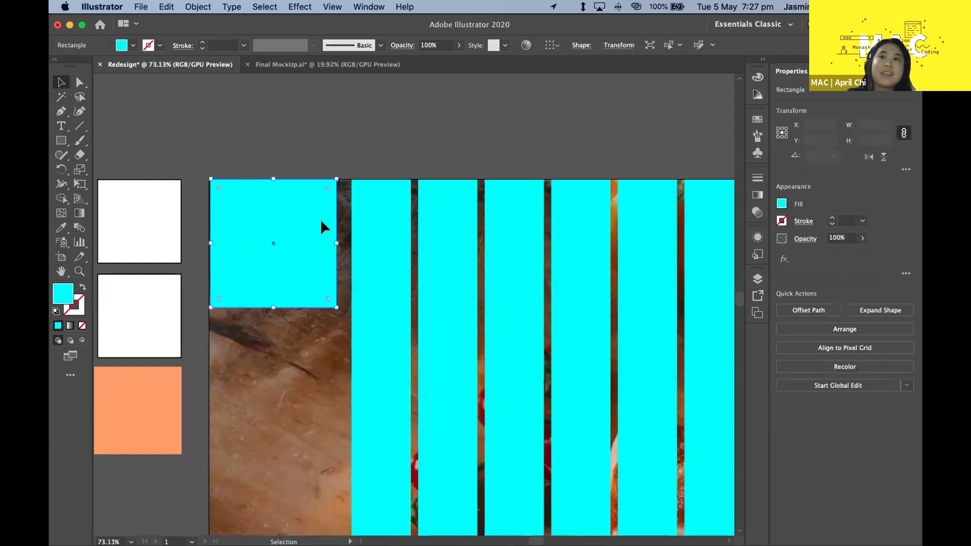
{"action": "scroll", "coordinate": [321, 221], "scroll_direction": "down", "scroll_amount": 3}
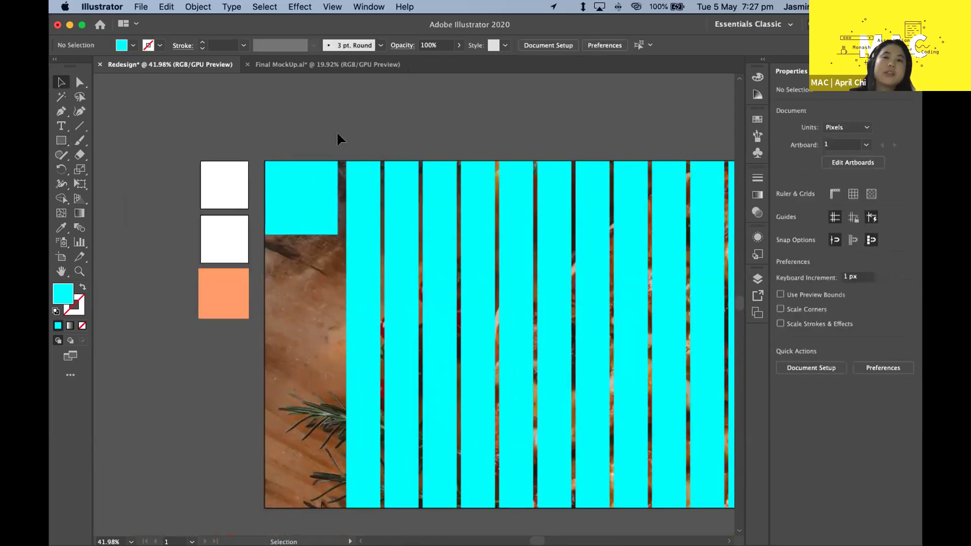
{"action": "left_click", "coordinate": [414, 235]}
{"action": "scroll", "coordinate": [484, 168], "scroll_direction": "down", "scroll_amount": 3}
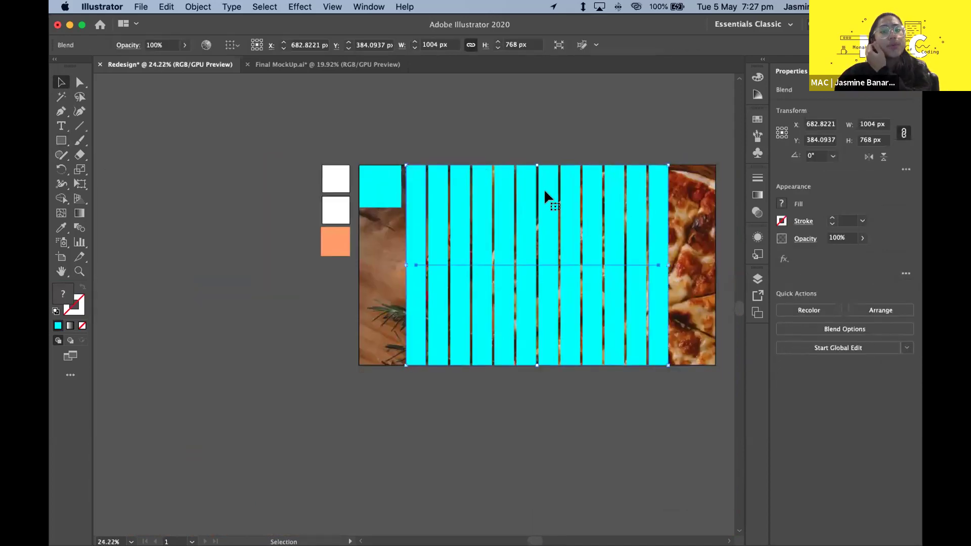
{"action": "scroll", "coordinate": [544, 189], "scroll_direction": "right", "scroll_amount": 3}
{"action": "scroll", "coordinate": [545, 192], "scroll_direction": "right", "scroll_amount": 2}
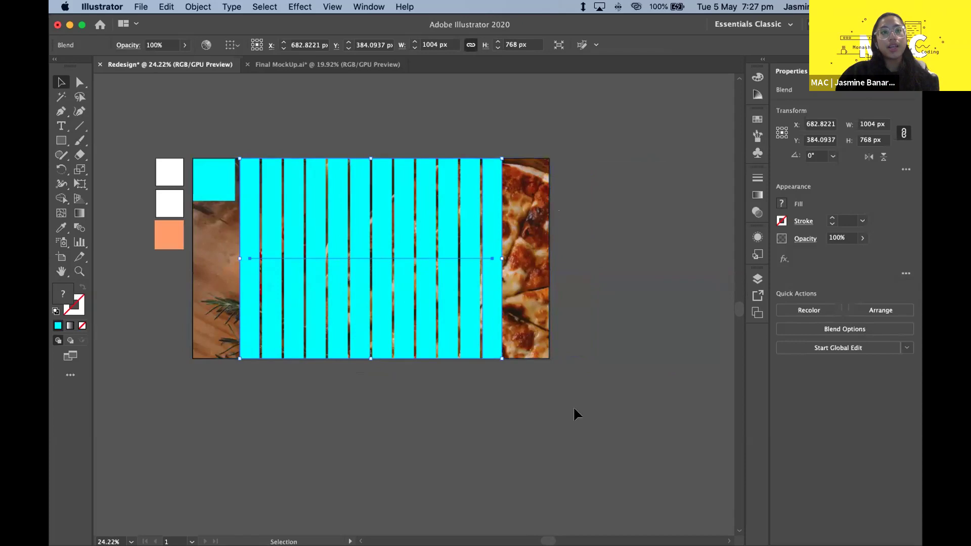
{"action": "left_click", "coordinate": [585, 392]}
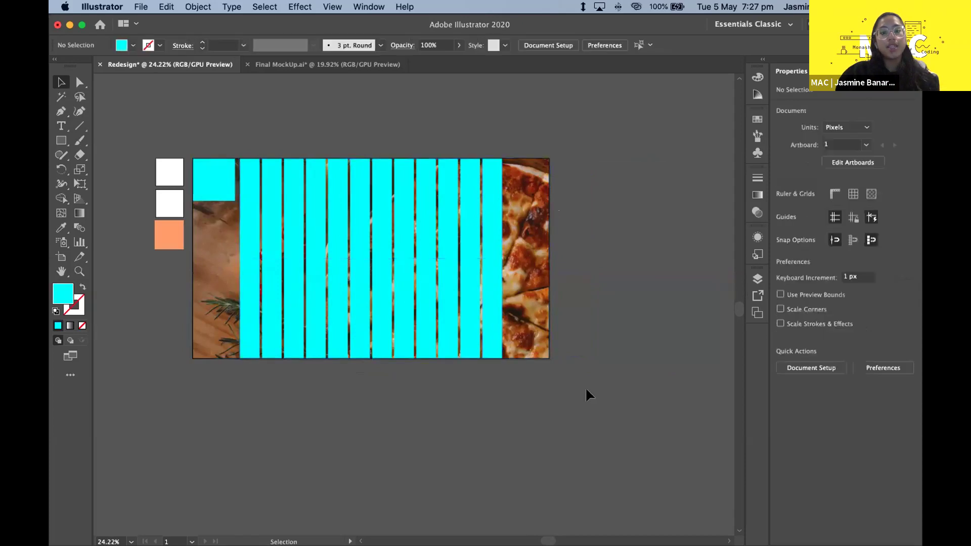
{"action": "left_click", "coordinate": [536, 232]}
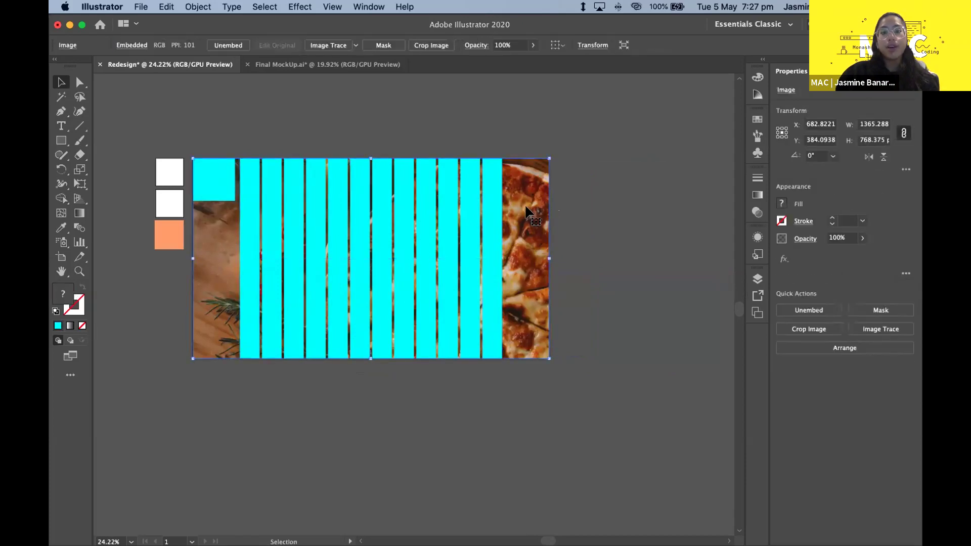
{"action": "left_click", "coordinate": [478, 246], "text": "shift"}
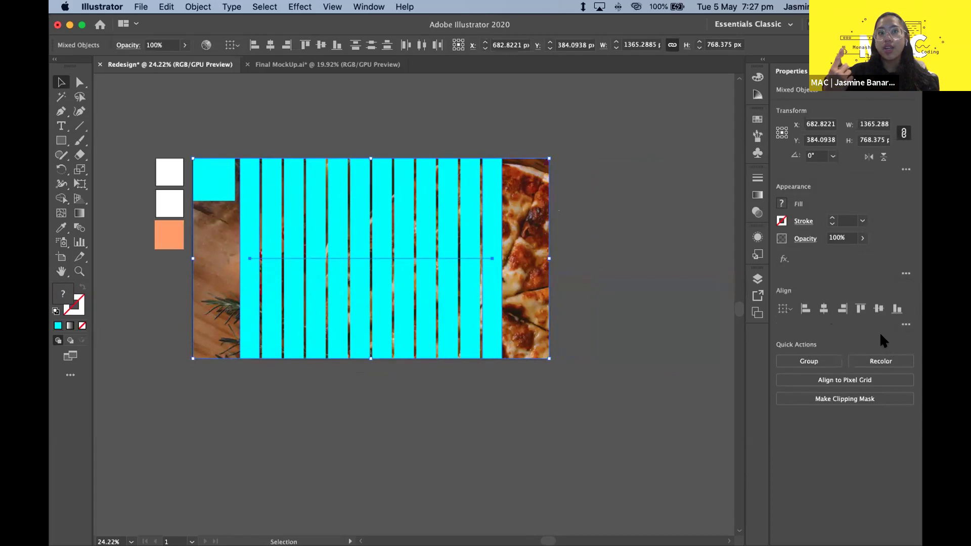
{"action": "left_click", "coordinate": [576, 374]}
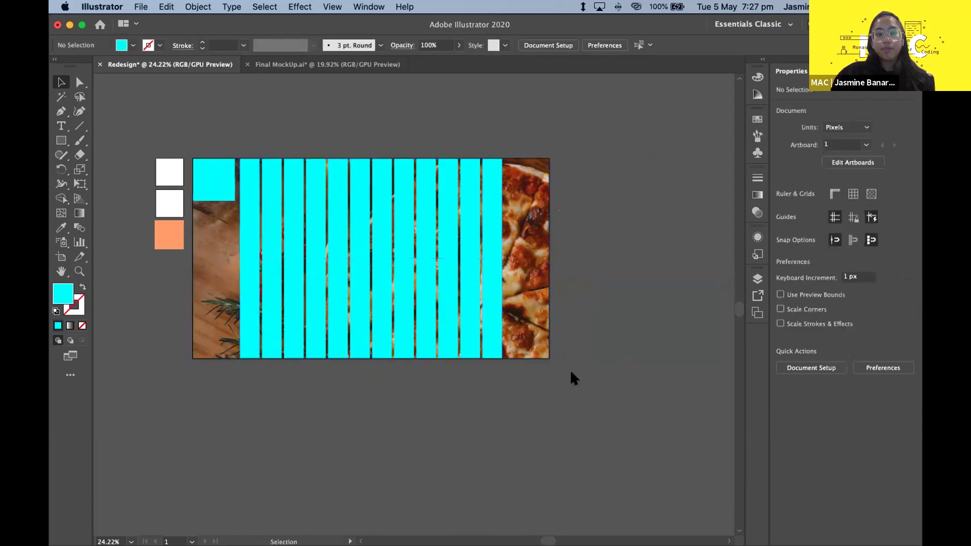
- Zoom in and nudge the small cyan square slightly down and right
{"action": "scroll", "coordinate": [162, 149], "scroll_direction": "up", "scroll_amount": 3}
{"action": "scroll", "coordinate": [250, 226], "scroll_direction": "up", "scroll_amount": 5}
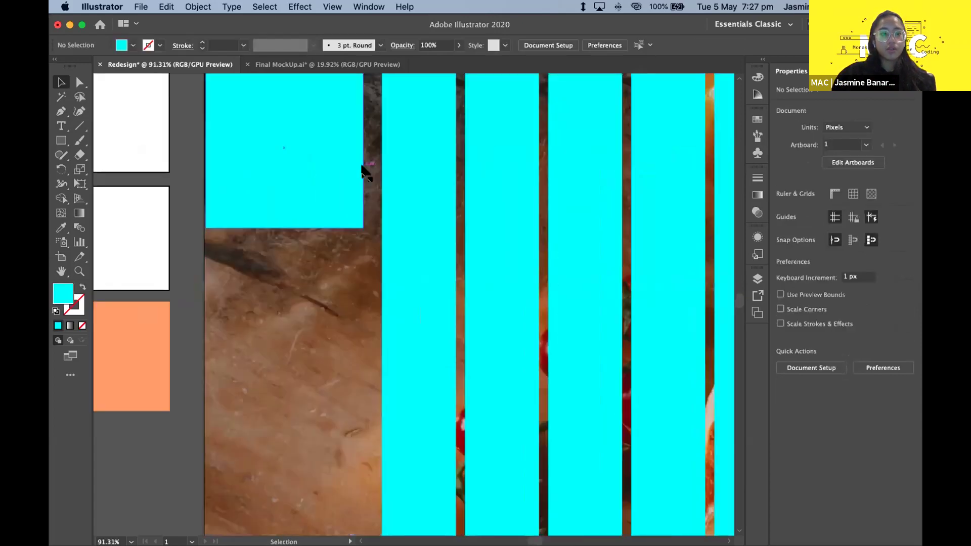
{"action": "scroll", "coordinate": [296, 174], "scroll_direction": "up", "scroll_amount": 3}
{"action": "scroll", "coordinate": [287, 318], "scroll_direction": "up", "scroll_amount": 3}
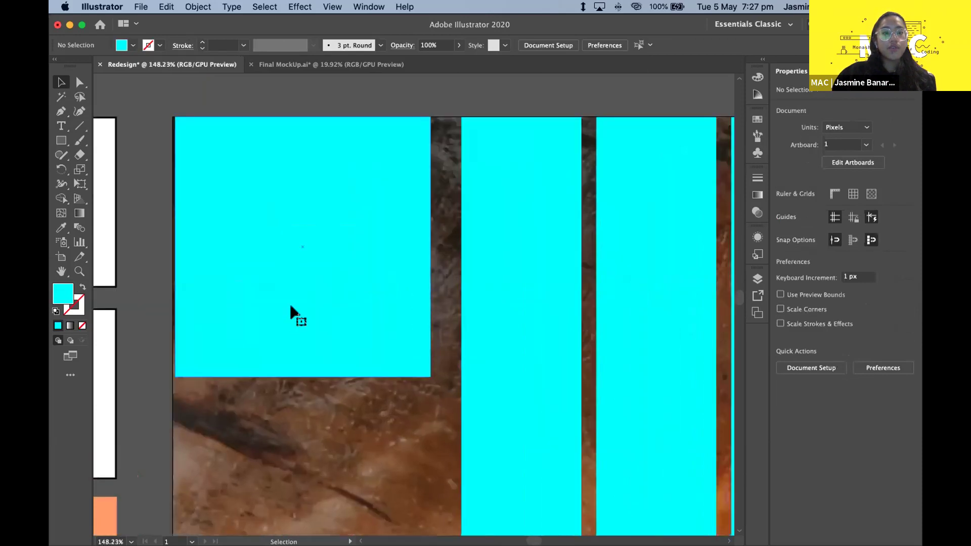
{"action": "left_click", "coordinate": [347, 269]}
{"action": "mouse_move", "coordinate": [347, 268]}
{"action": "left_mouse_down"}
{"action": "mouse_move", "coordinate": [312, 252]}
{"action": "mouse_move", "coordinate": [313, 241]}
{"action": "mouse_move", "coordinate": [354, 257]}
{"action": "left_mouse_up"}
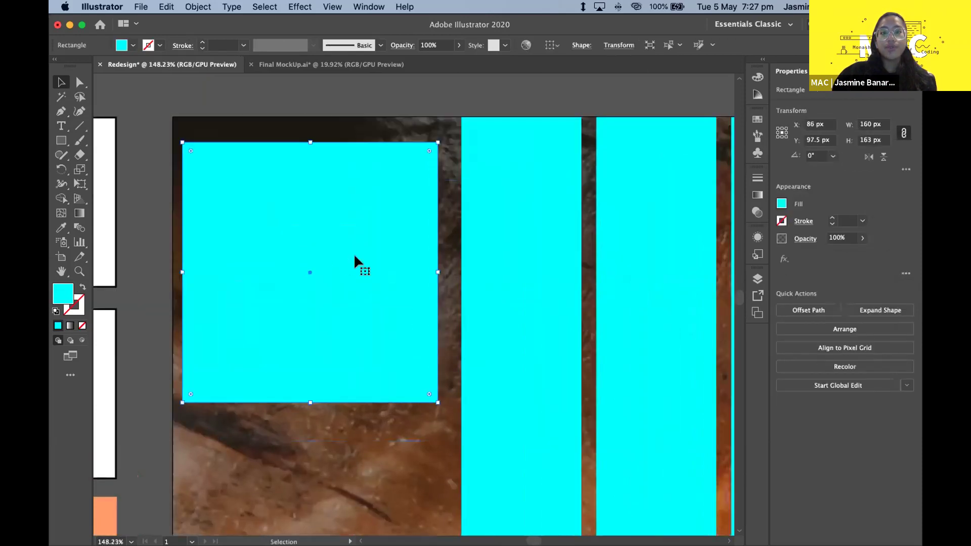
{"action": "left_click", "coordinate": [362, 103]}
- Snap the cyan square into the top-left corner at X 80 px, Y 81.5 px
{"action": "left_click", "coordinate": [324, 239]}
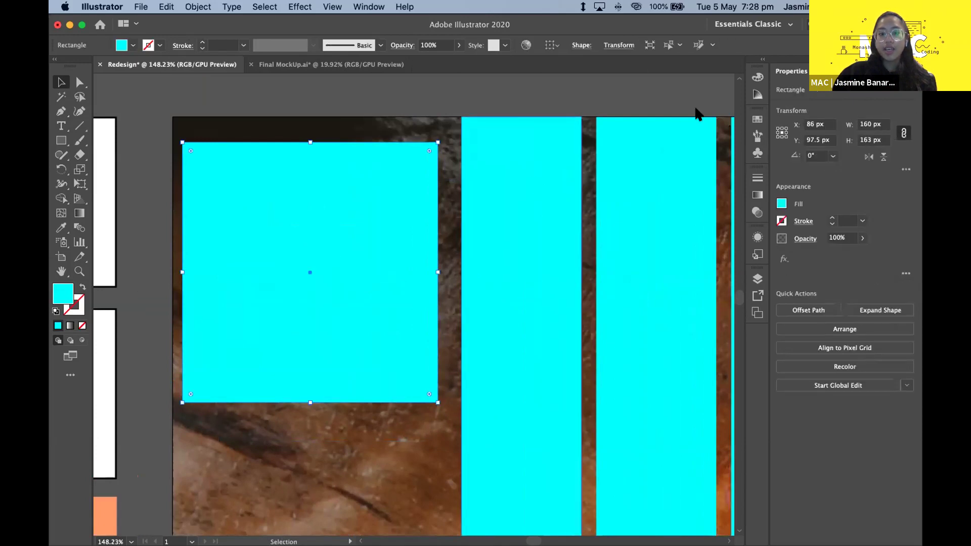
{"action": "left_click_drag", "start_coordinate": [251, 174], "coordinate": [238, 155]}
{"action": "scroll", "coordinate": [238, 156], "scroll_direction": "down", "scroll_amount": 1}
{"action": "scroll", "coordinate": [238, 156], "scroll_direction": "down", "scroll_amount": 6}
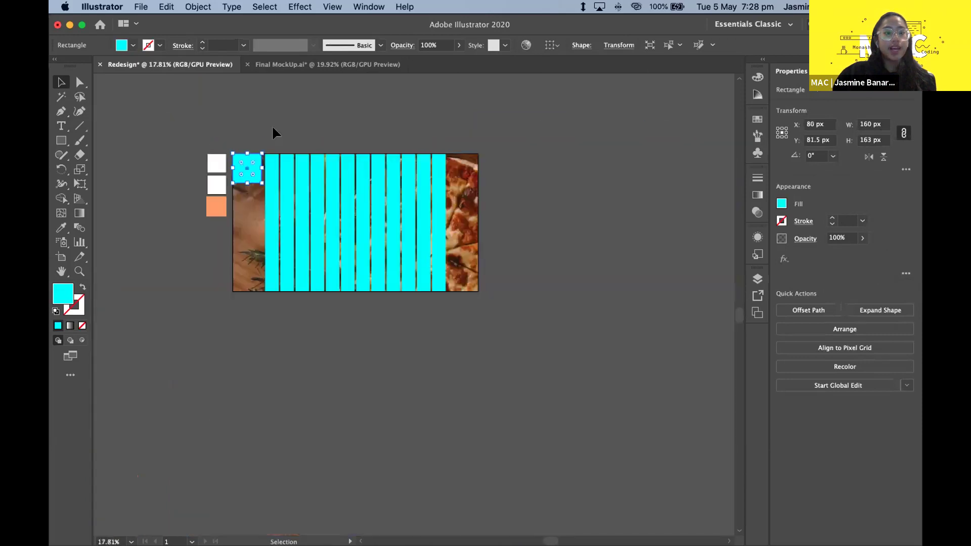
{"action": "left_click", "coordinate": [271, 125]}
{"action": "scroll", "coordinate": [272, 125], "scroll_direction": "up", "scroll_amount": 3}
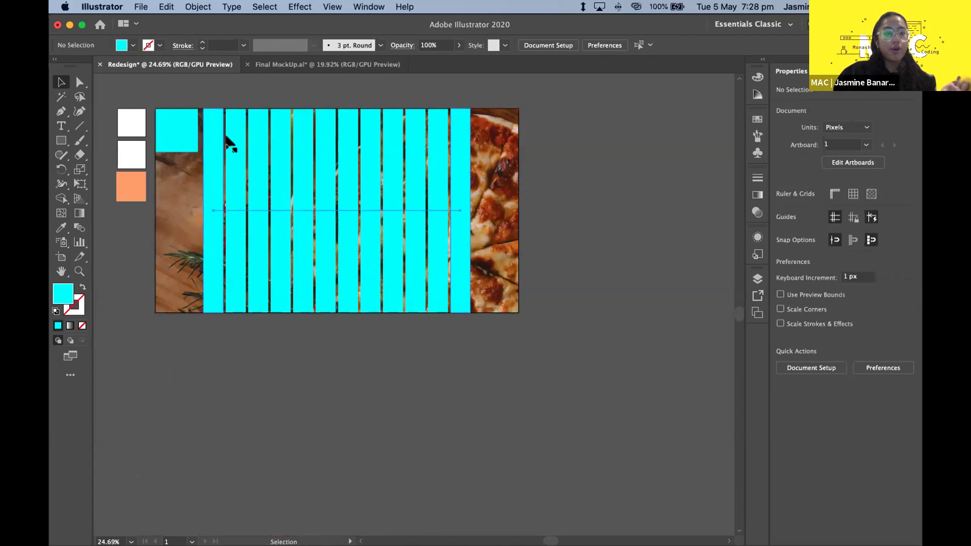
{"action": "left_click", "coordinate": [177, 147]}
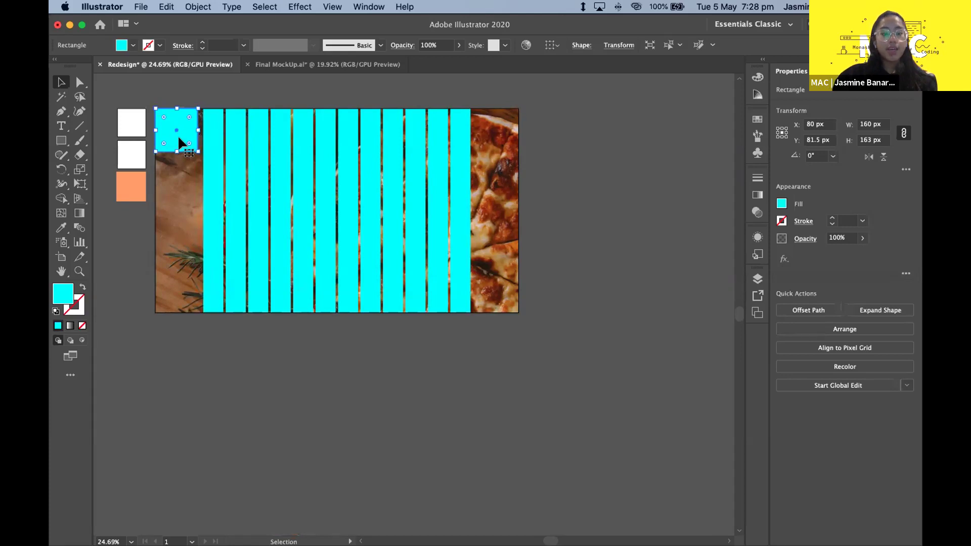
- Duplicate the cyan square straight across to the top-right corner, then select the stripe blend
{"action": "left_click_drag", "start_coordinate": [177, 129], "coordinate": [497, 137]}
{"action": "key", "text": "super+shift+a"}
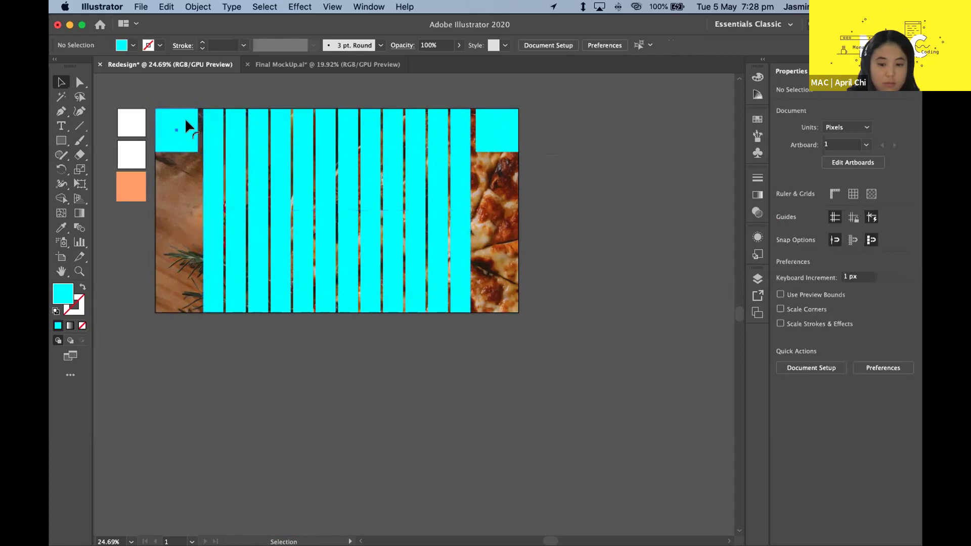
{"action": "left_click", "coordinate": [207, 133]}
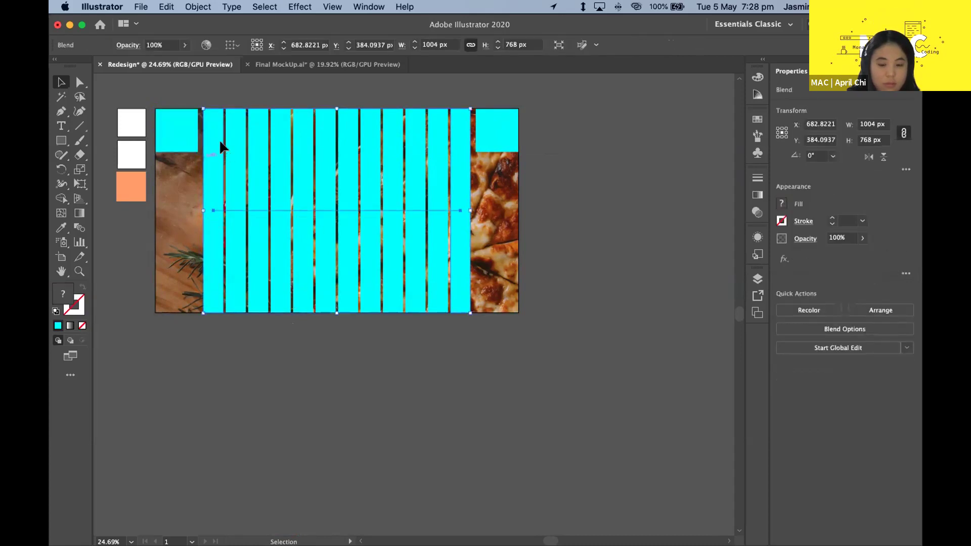
{"action": "left_click", "coordinate": [410, 316]}
{"action": "scroll", "coordinate": [412, 354], "scroll_direction": "up", "scroll_amount": 3}
{"action": "scroll", "coordinate": [412, 354], "scroll_direction": "left", "scroll_amount": 1}
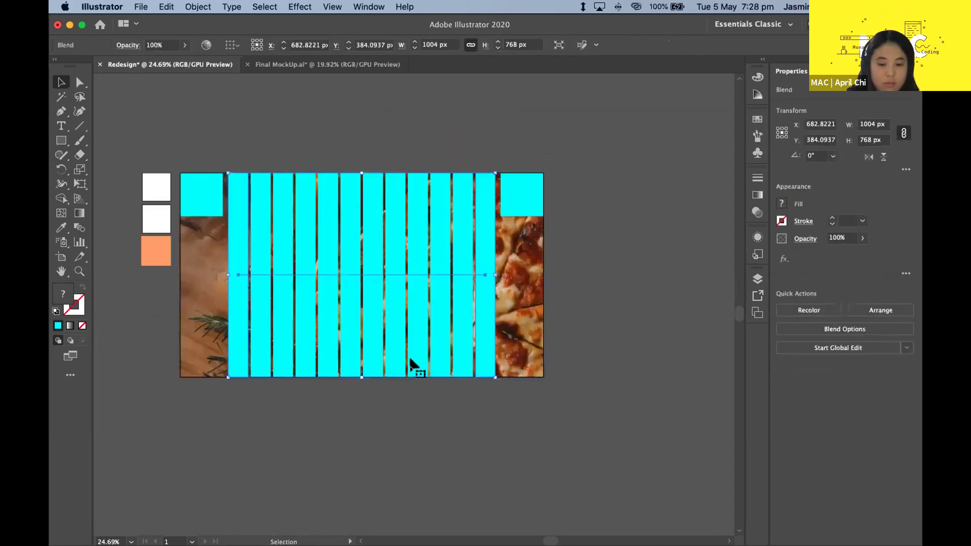
{"action": "left_click", "coordinate": [313, 223]}
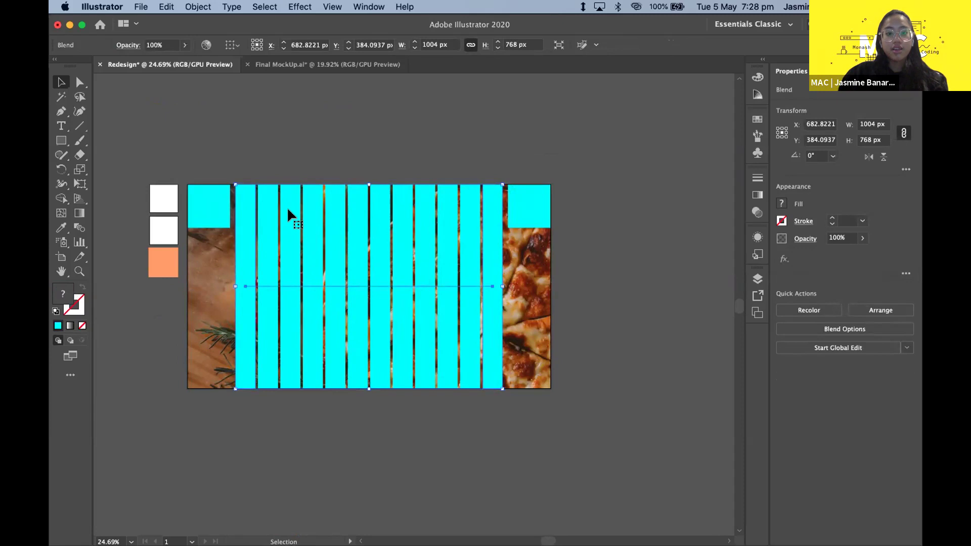
- Double-click the cyan stripe blend to enter isolation mode and select it there
{"action": "double_click", "coordinate": [244, 195]}
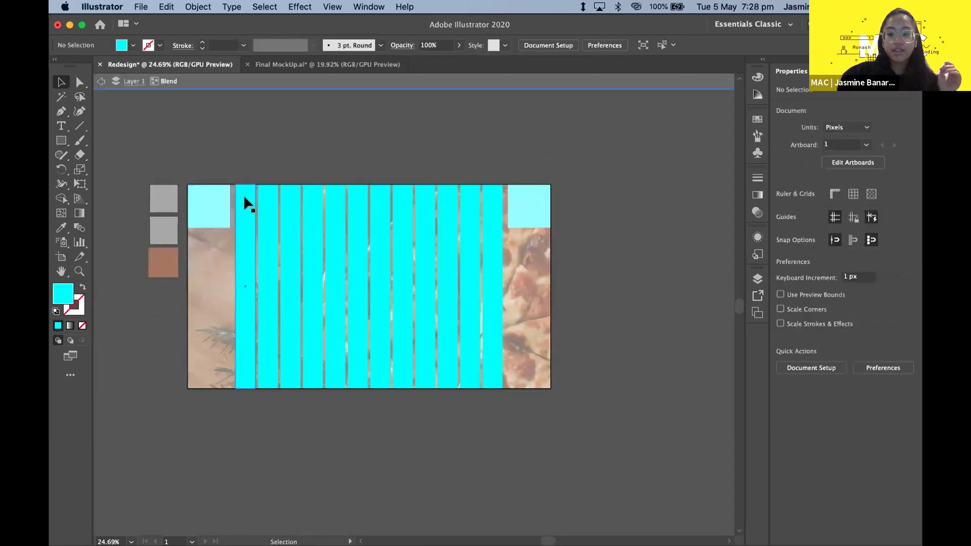
{"action": "key", "text": "XF86AudioRaiseVolume"}
{"action": "key", "text": "XF86AudioRaiseVolume"}
{"action": "key", "text": "XF86AudioRaiseVolume"}
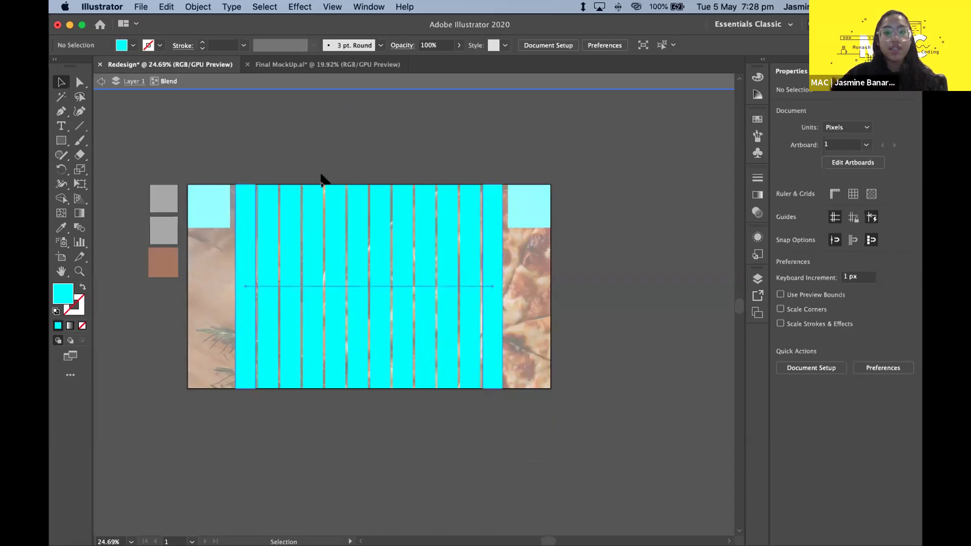
{"action": "scroll", "coordinate": [322, 178], "scroll_direction": "up", "scroll_amount": 2}
{"action": "scroll", "coordinate": [291, 247], "scroll_direction": "down", "scroll_amount": 2}
{"action": "left_click", "coordinate": [267, 266]}
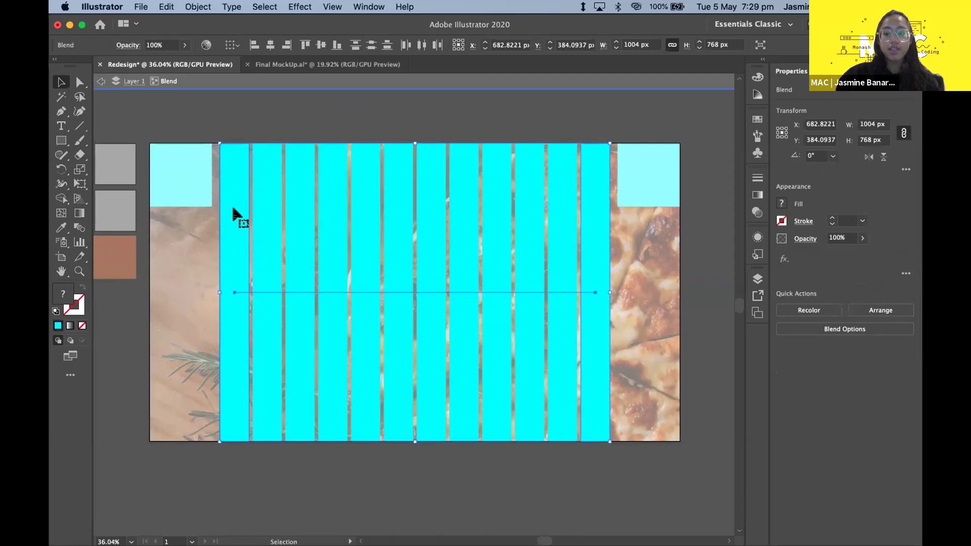
{"action": "key", "text": "XF86AudioRaiseVolume"}
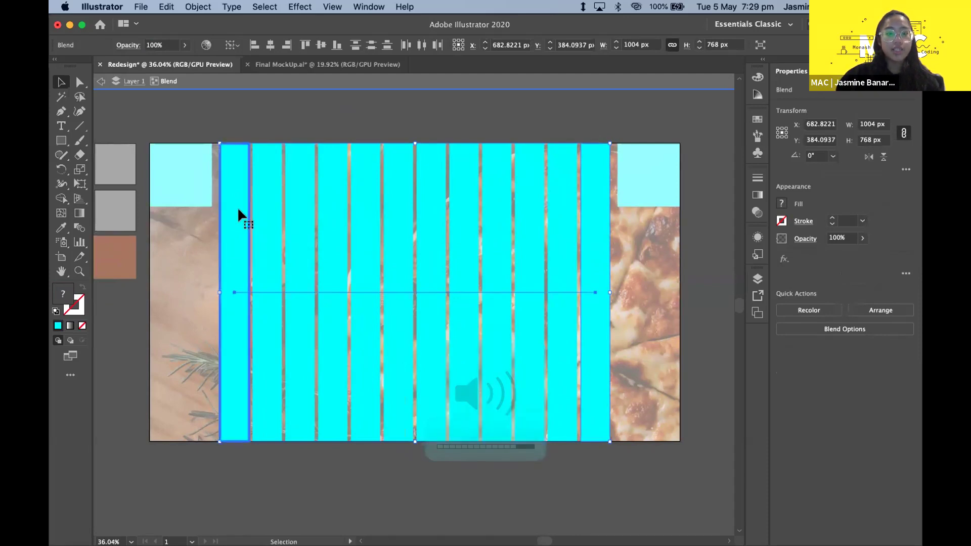
{"action": "left_click", "coordinate": [276, 129]}
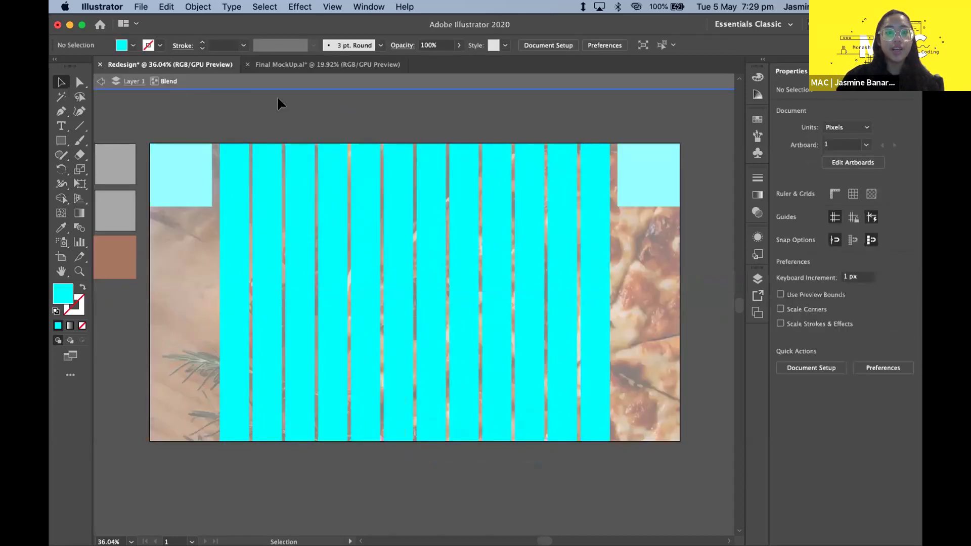
{"action": "left_click", "coordinate": [265, 284]}
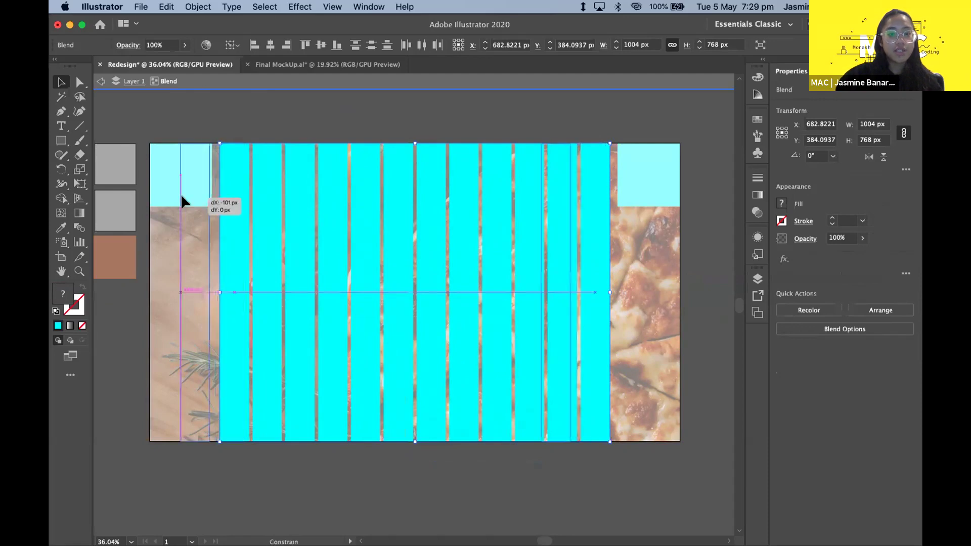
{"action": "scroll", "coordinate": [227, 200], "scroll_direction": "up", "scroll_amount": 2}
{"action": "scroll", "coordinate": [333, 120], "scroll_direction": "down", "scroll_amount": 2}
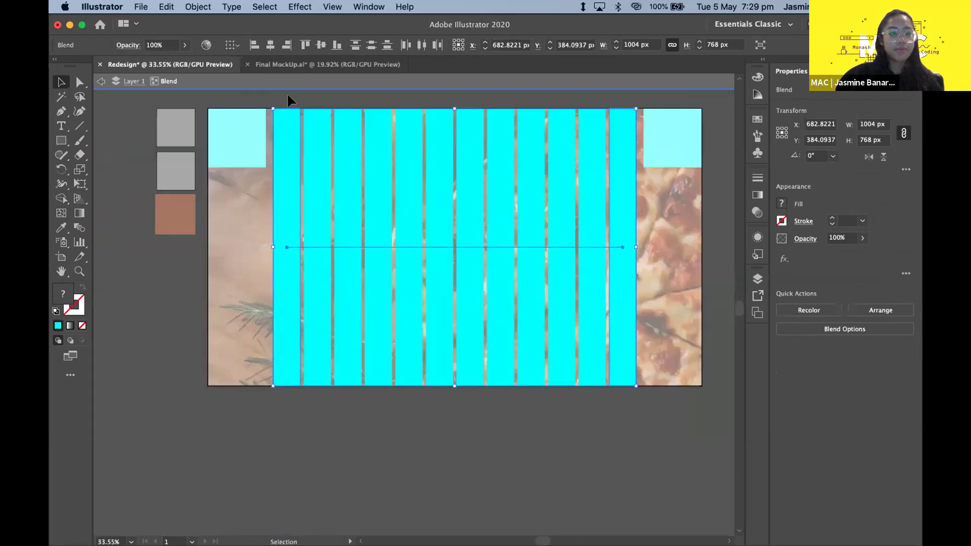
- In isolation mode, drag the leftmost stripe left against the top-left corner square
{"action": "left_click", "coordinate": [332, 102]}
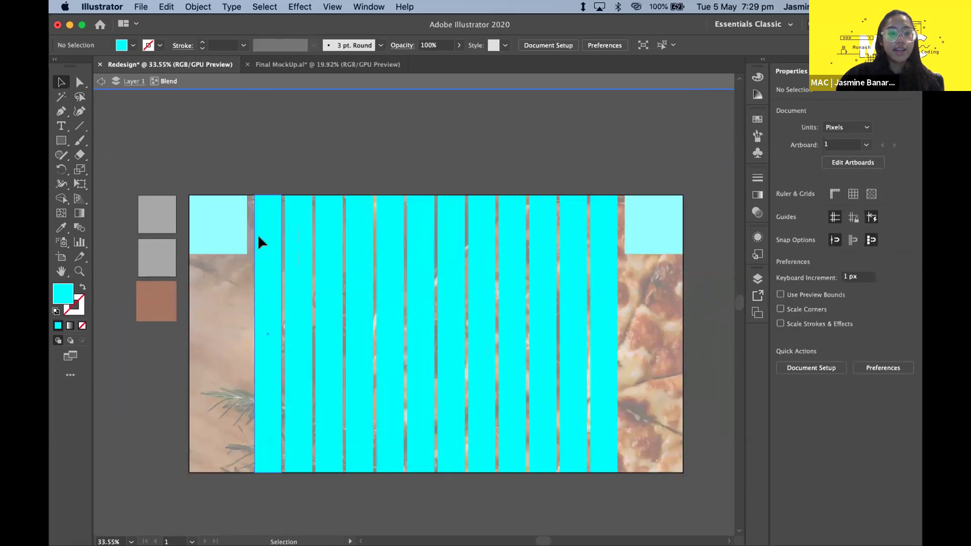
{"action": "left_click", "coordinate": [258, 237]}
{"action": "left_click_drag", "start_coordinate": [266, 231], "coordinate": [256, 226]}
{"action": "left_click", "coordinate": [234, 184]}
{"action": "scroll", "coordinate": [235, 203], "scroll_direction": "up", "scroll_amount": 4}
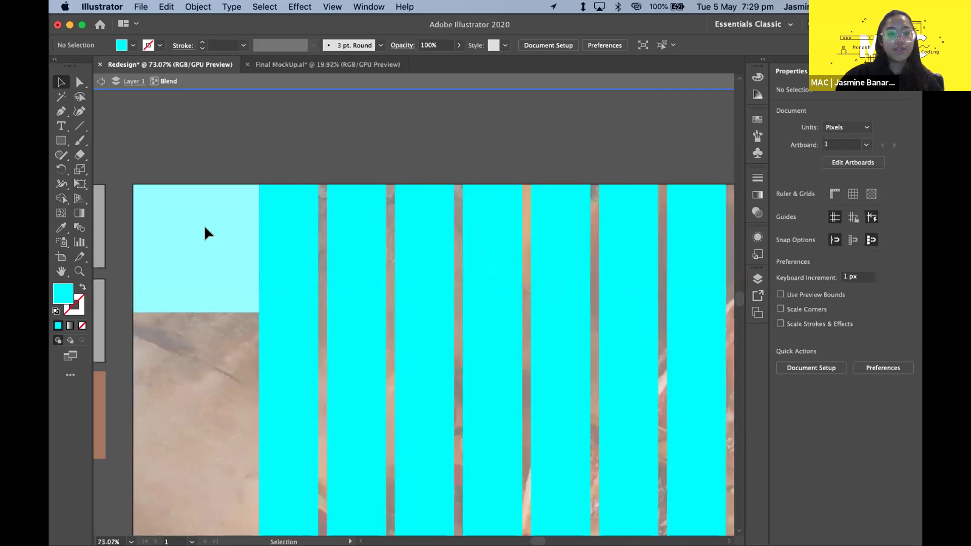
{"action": "scroll", "coordinate": [204, 225], "scroll_direction": "down", "scroll_amount": 6}
{"action": "scroll", "coordinate": [356, 281], "scroll_direction": "up", "scroll_amount": 2}
- Drag the rightmost stripe to the top-right square, exit isolation with Esc, and shift the blend right
{"action": "left_click_drag", "start_coordinate": [519, 231], "coordinate": [526, 221]}
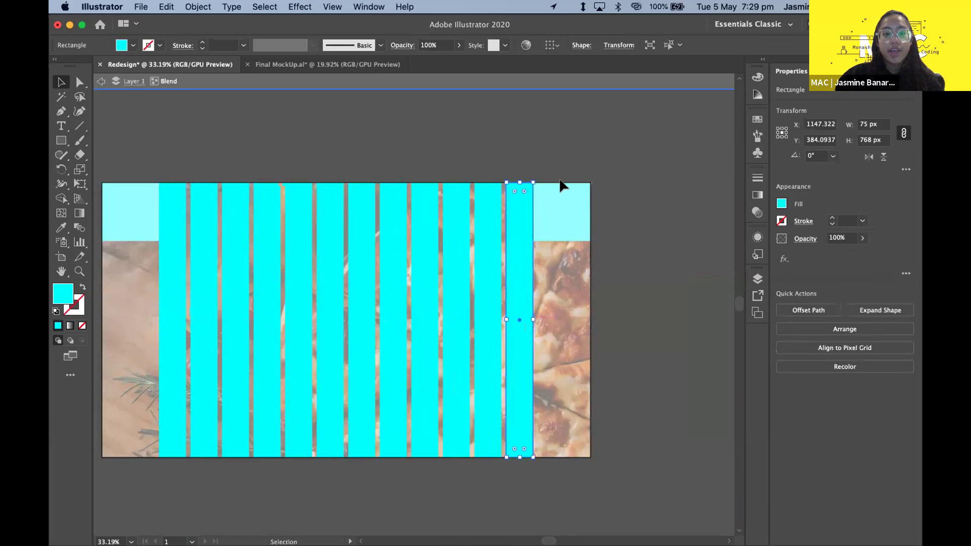
{"action": "left_click", "coordinate": [499, 161]}
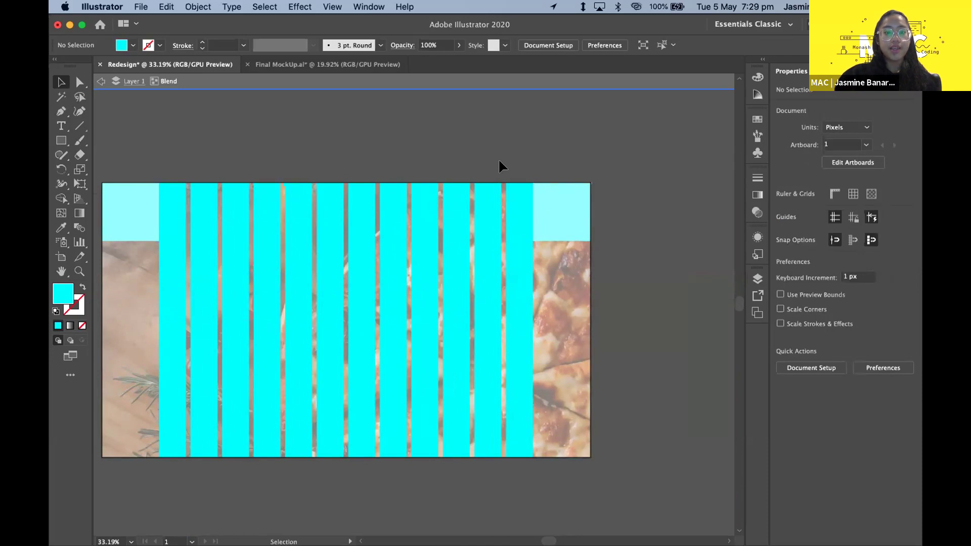
{"action": "left_click", "coordinate": [413, 217]}
{"action": "key", "text": "Escape"}
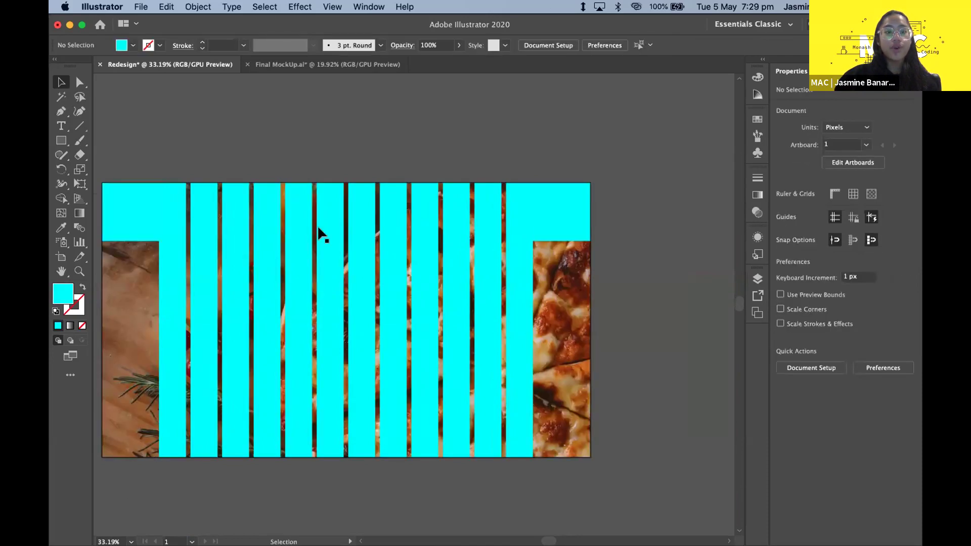
{"action": "scroll", "coordinate": [318, 227], "scroll_direction": "down", "scroll_amount": 5}
{"action": "left_click_drag", "start_coordinate": [372, 249], "coordinate": [486, 244]}
- Undo the stripe blend's move to the right and clear the selection
{"action": "key", "text": "super+z"}
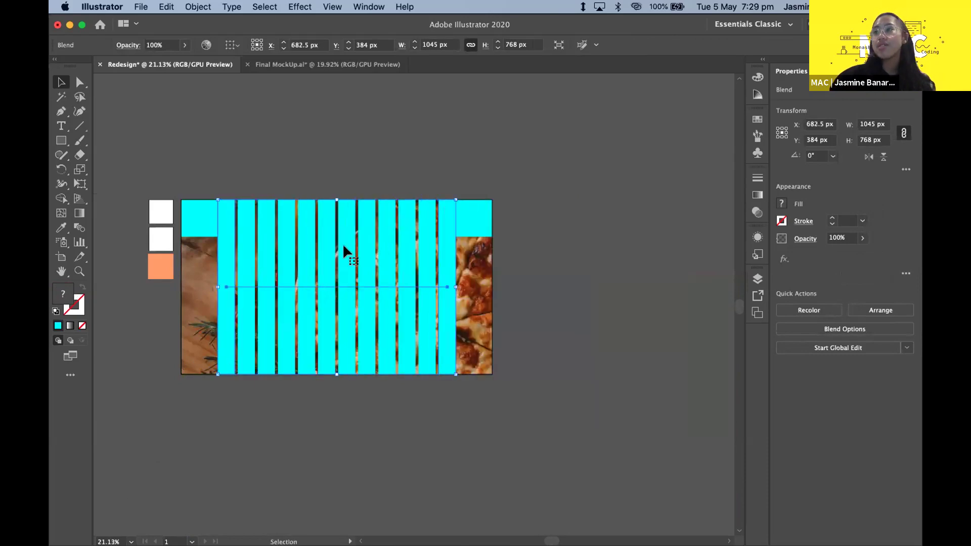
{"action": "key", "text": "shift+super+a"}
{"action": "scroll", "coordinate": [374, 253], "scroll_direction": "up", "scroll_amount": 3}
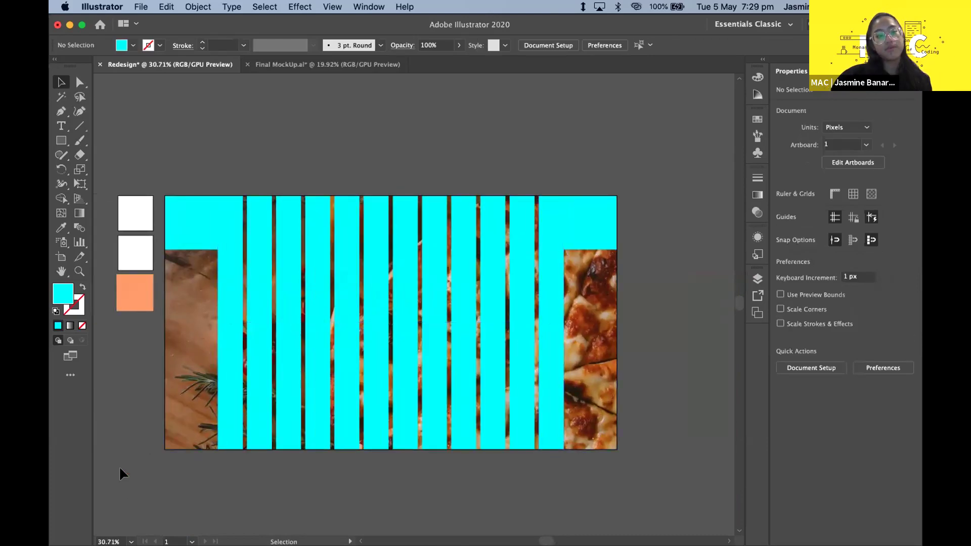
{"action": "key", "text": "XF86AudioRaiseVolume"}
{"action": "key", "text": "XF86AudioRaiseVolume"}
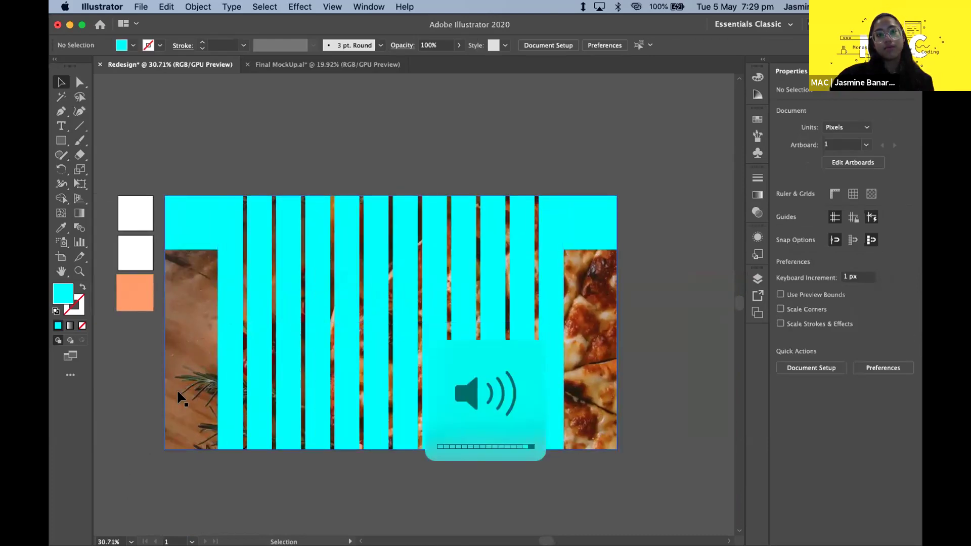
- Shift-select the top-left and top-right cyan squares and delete them
{"action": "left_click", "coordinate": [188, 235]}
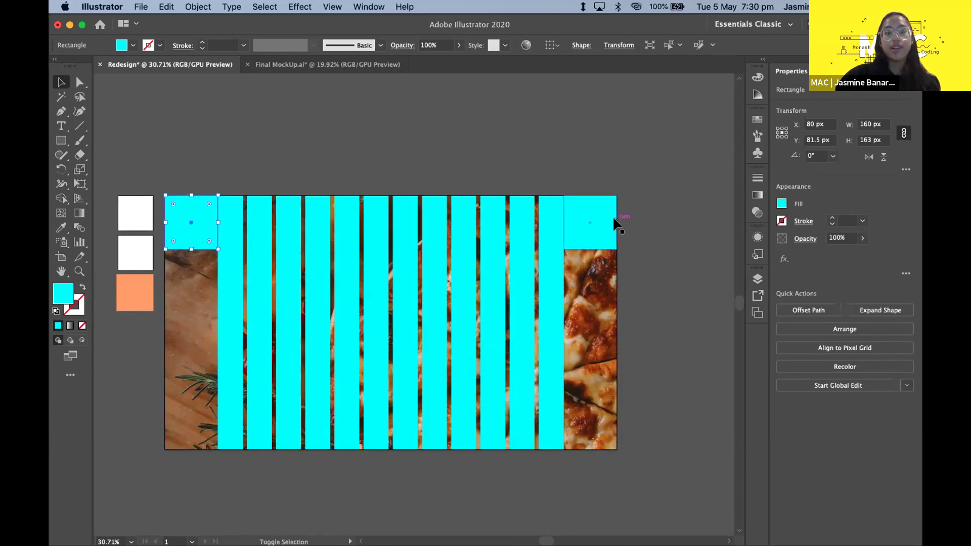
{"action": "left_click", "coordinate": [195, 208], "text": "shift"}
{"action": "left_click", "coordinate": [195, 208], "text": "shift"}
{"action": "left_click", "coordinate": [600, 227], "text": "shift"}
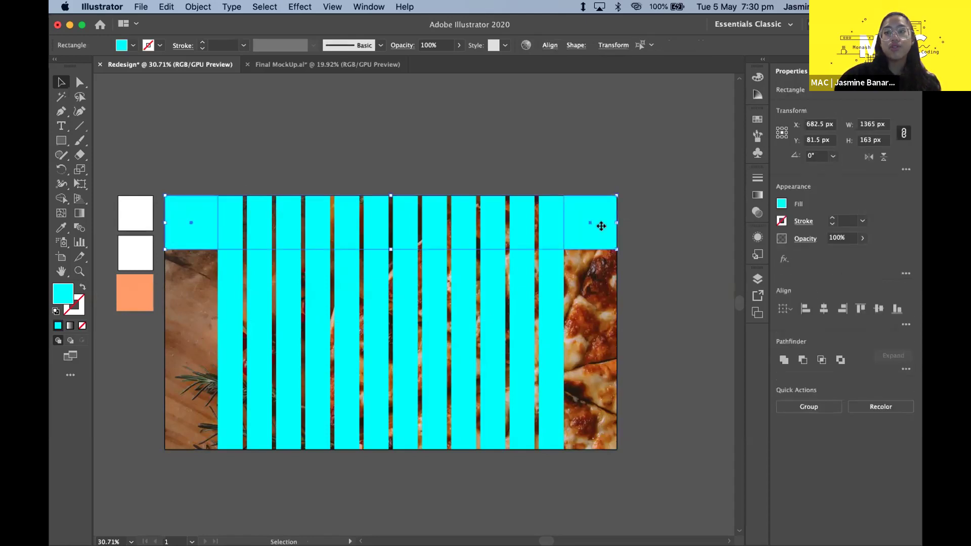
{"action": "key", "text": "Delete"}
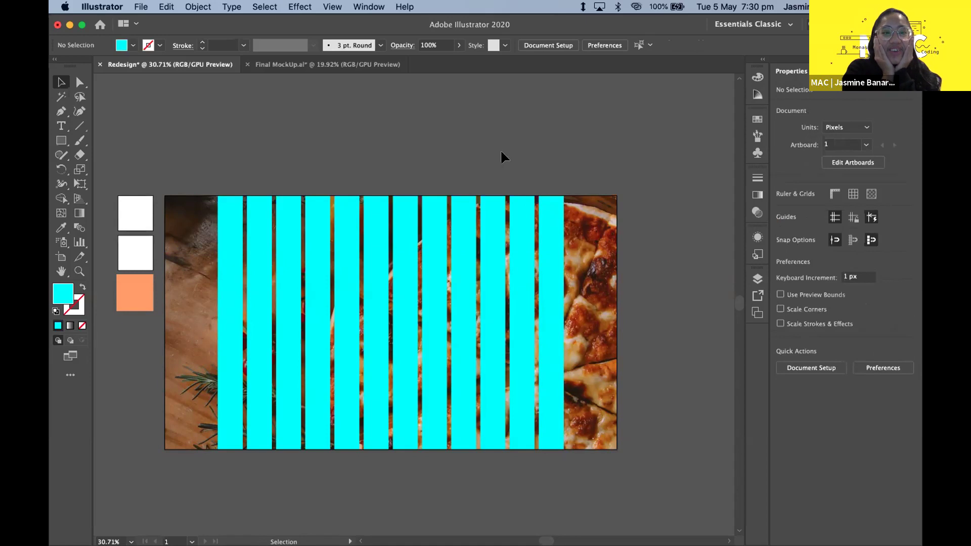
- Select the whole cyan stripe blend and bring up its Transparency panel
{"action": "left_click_drag", "start_coordinate": [156, 384], "coordinate": [225, 450]}
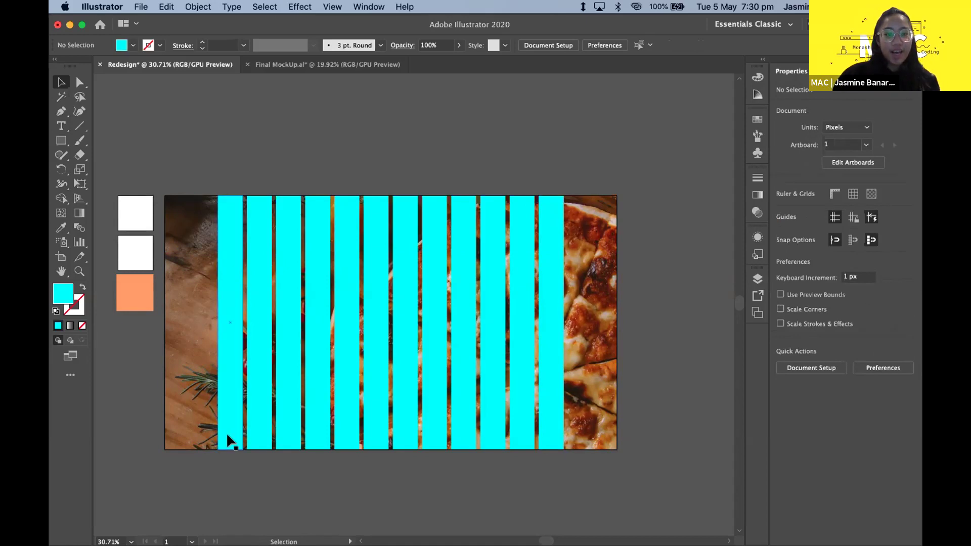
{"action": "scroll", "coordinate": [234, 411], "scroll_direction": "down", "scroll_amount": 1}
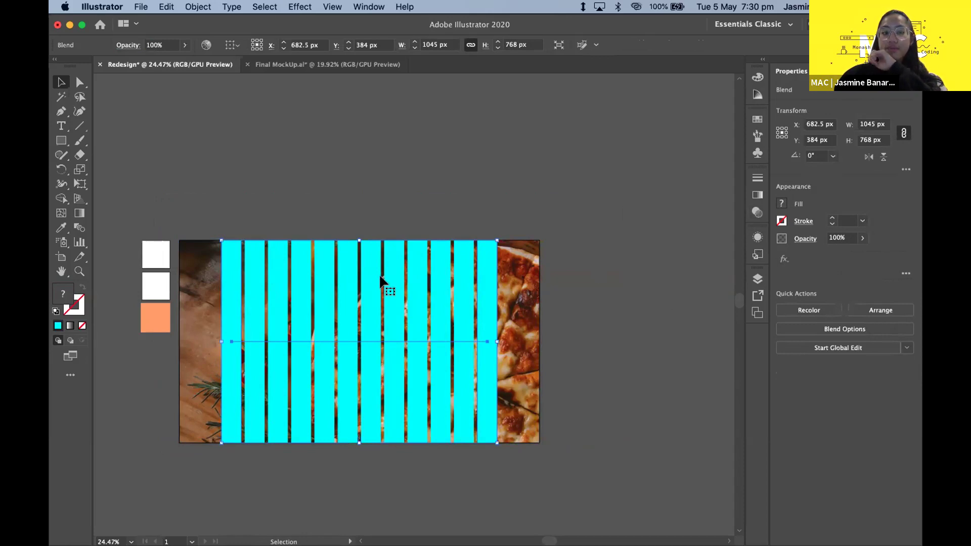
{"action": "left_click", "coordinate": [430, 170]}
{"action": "left_click", "coordinate": [432, 275]}
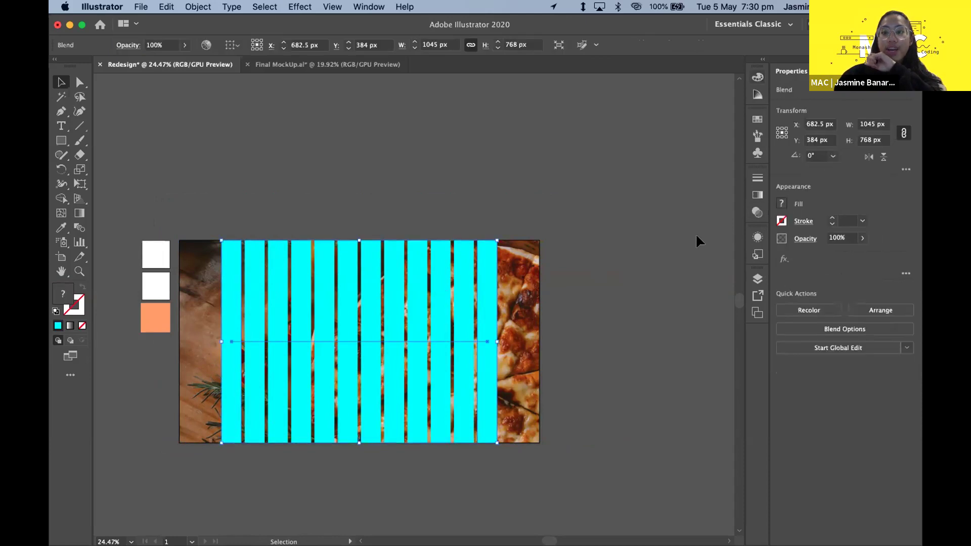
{"action": "left_click", "coordinate": [758, 213]}
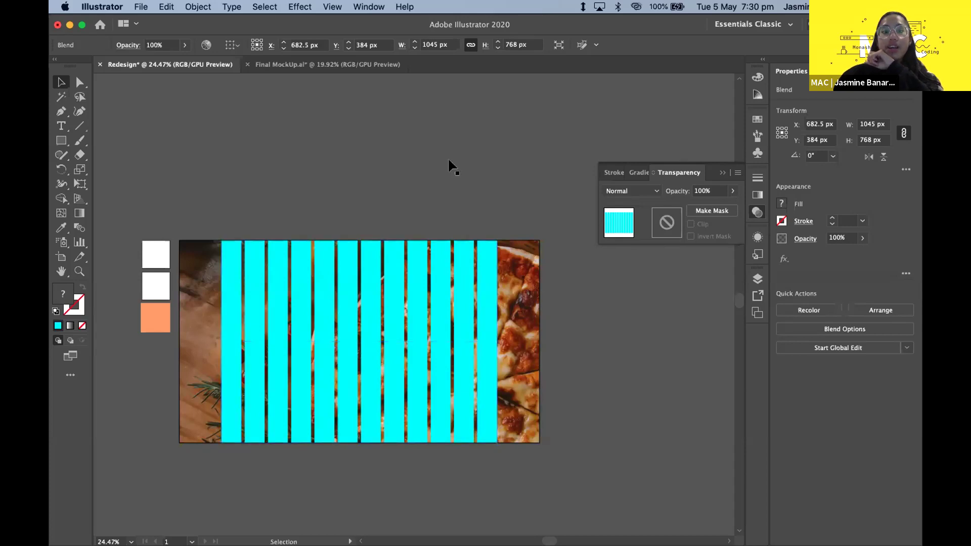
- Enter the blend's isolation mode, select the rightmost stripe alone, then leave isolation
{"action": "left_click", "coordinate": [458, 203]}
{"action": "double_click", "coordinate": [486, 262]}
{"action": "left_click", "coordinate": [489, 254]}
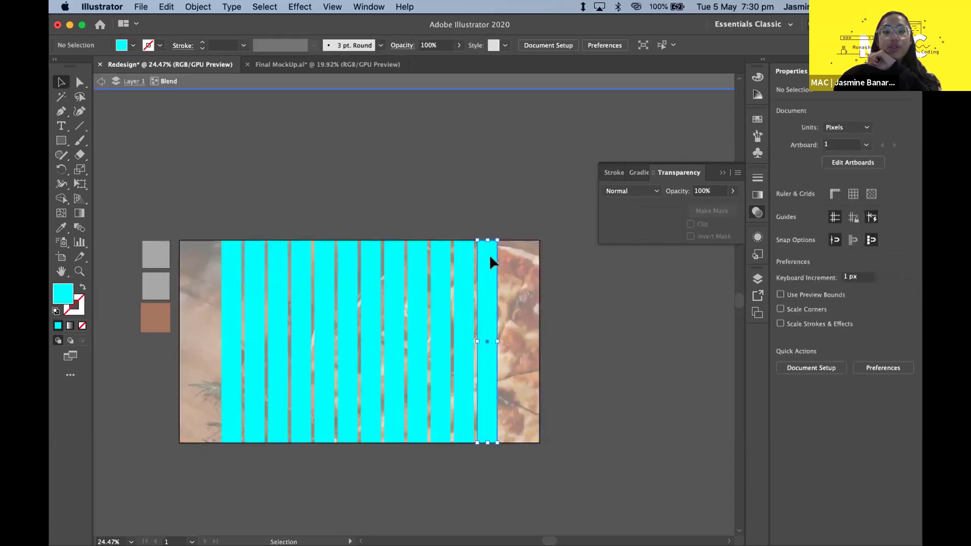
{"action": "double_click", "coordinate": [365, 118]}
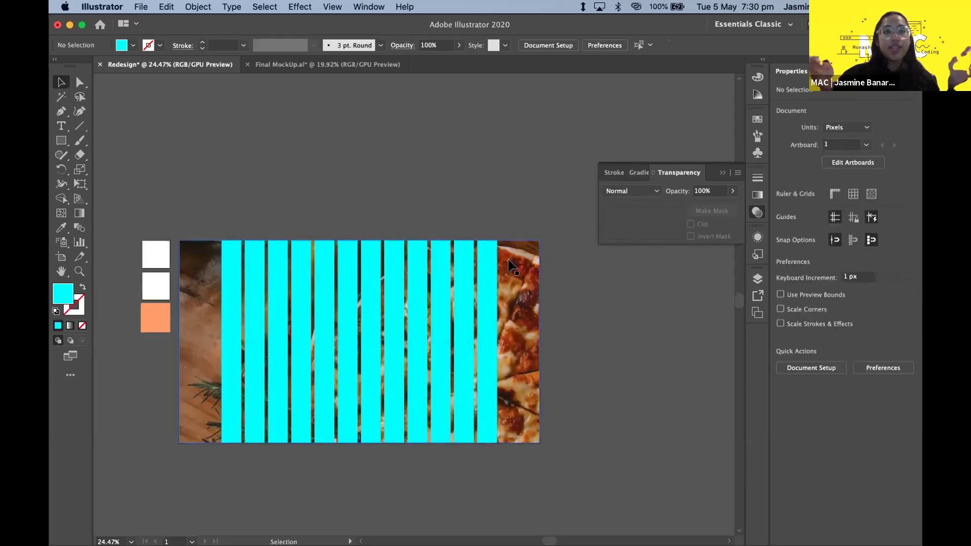
{"action": "double_click", "coordinate": [487, 261]}
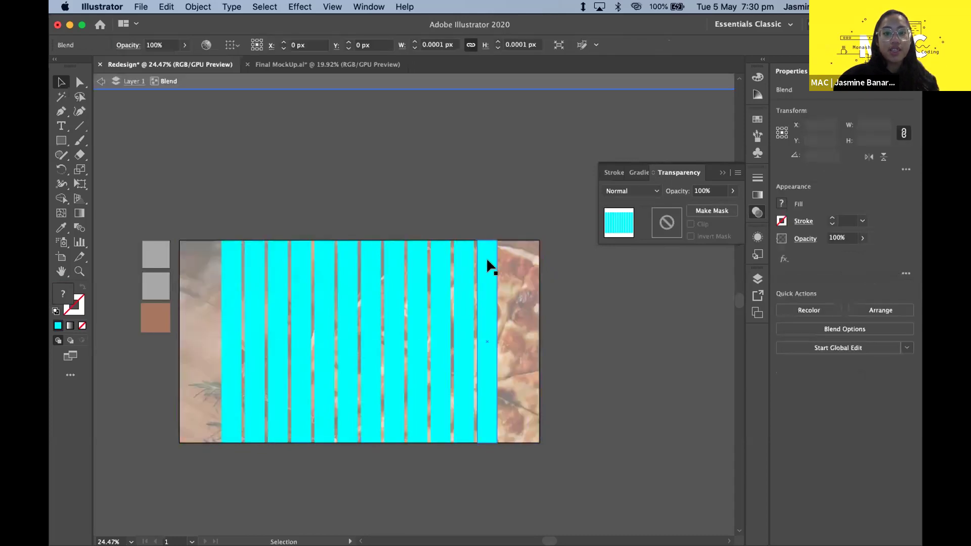
{"action": "scroll", "coordinate": [487, 261], "scroll_direction": "up", "scroll_amount": 3}
{"action": "scroll", "coordinate": [459, 156], "scroll_direction": "down", "scroll_amount": 3}
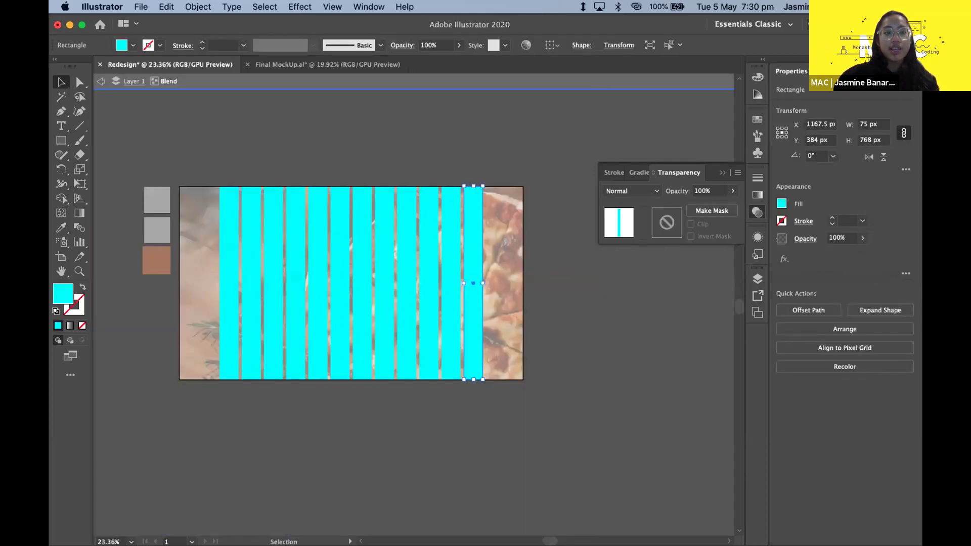
{"action": "double_click", "coordinate": [346, 111]}
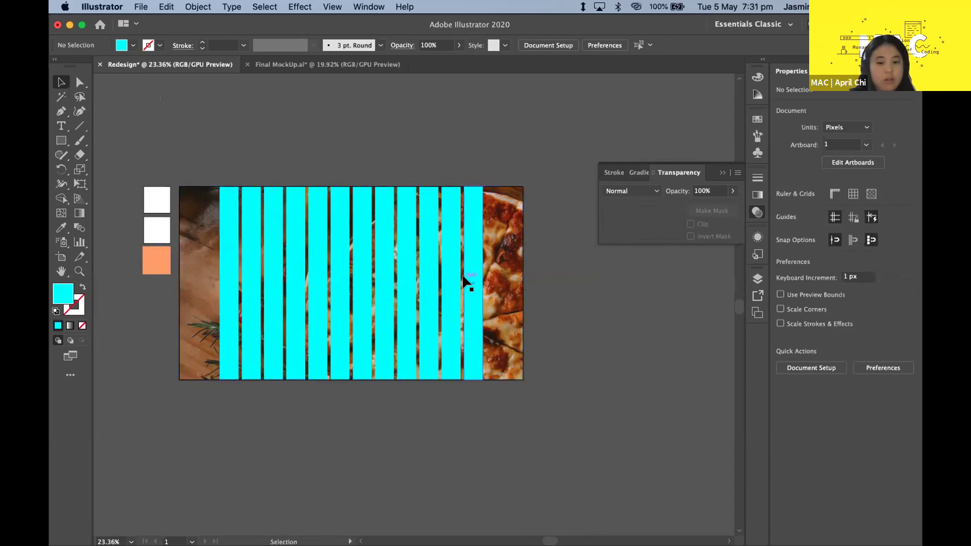
- Collapse the Transparency panel, re-enter the blend to select the last stripe, and exit with Esc
{"action": "left_click", "coordinate": [720, 170]}
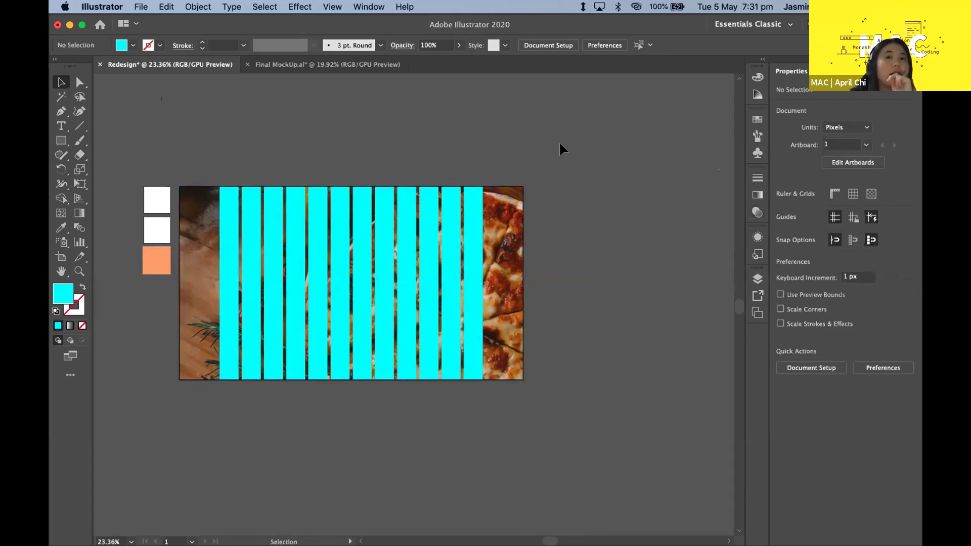
{"action": "scroll", "coordinate": [447, 223], "scroll_direction": "up", "scroll_amount": 2}
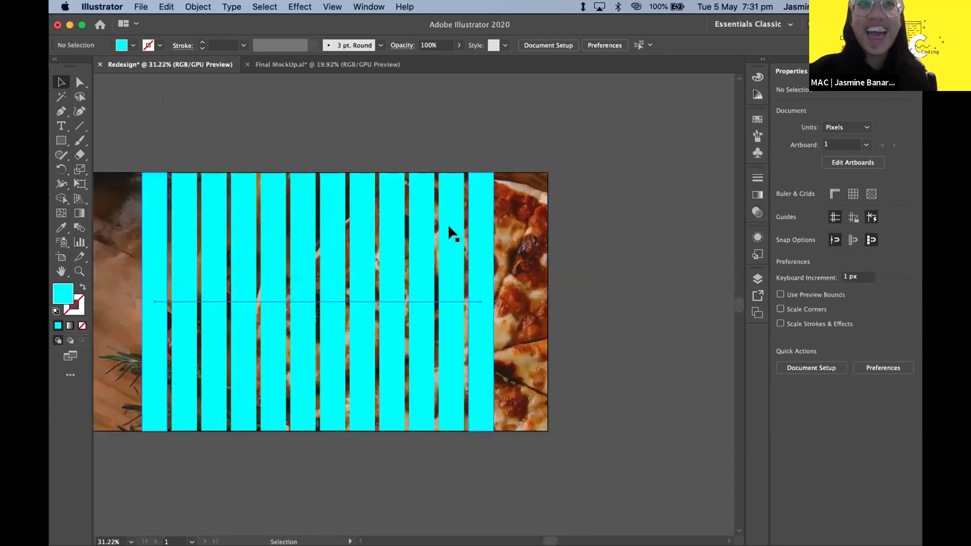
{"action": "scroll", "coordinate": [493, 247], "scroll_direction": "down", "scroll_amount": 2}
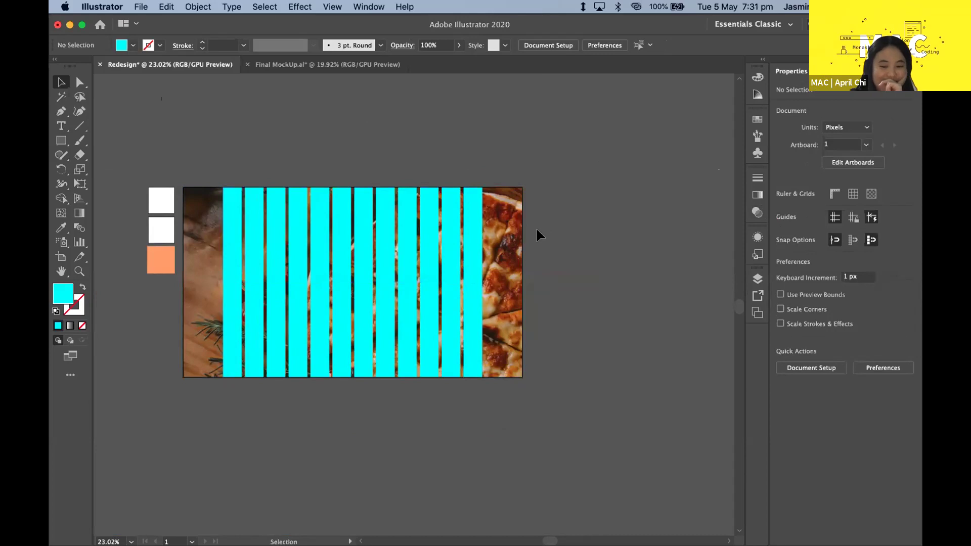
{"action": "left_click", "coordinate": [462, 242]}
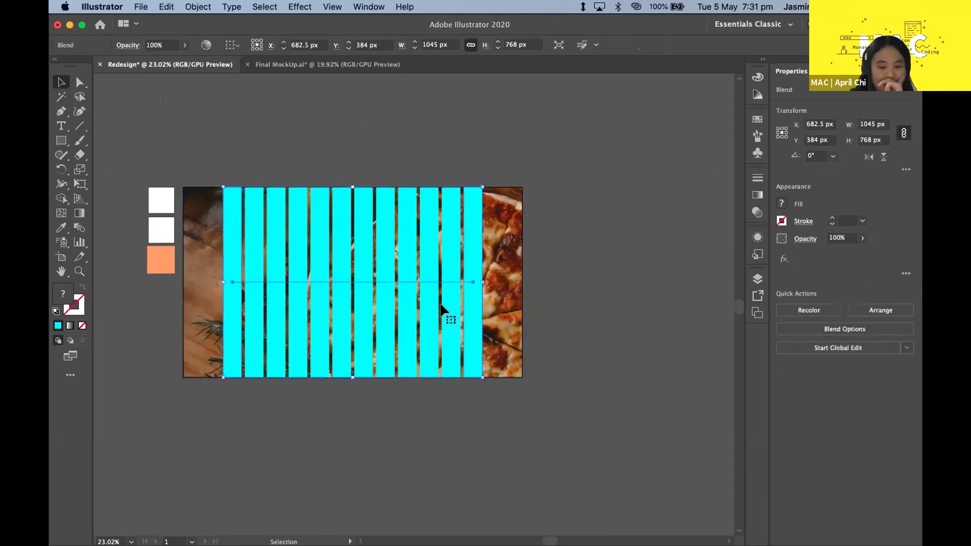
{"action": "double_click", "coordinate": [372, 248]}
{"action": "left_click", "coordinate": [458, 219]}
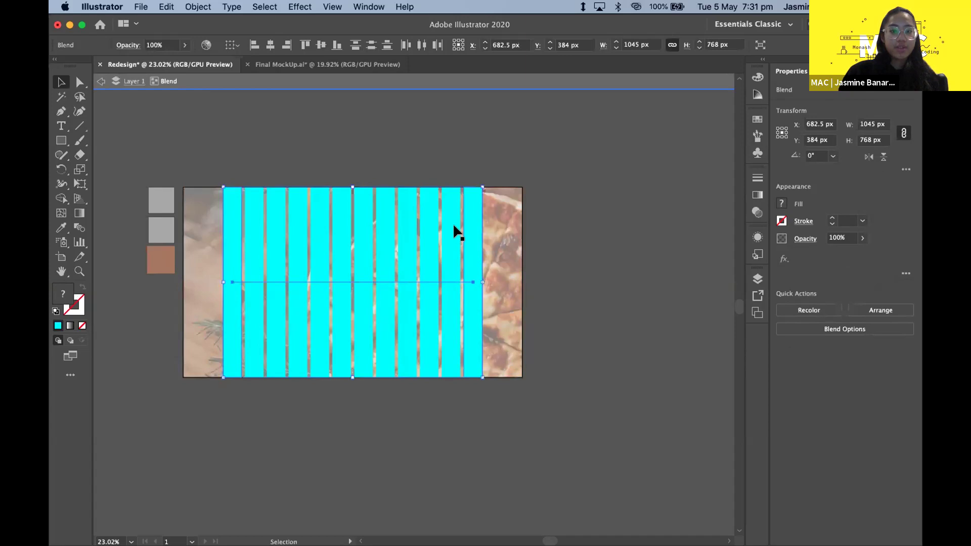
{"action": "left_click", "coordinate": [453, 223]}
{"action": "left_click", "coordinate": [477, 221]}
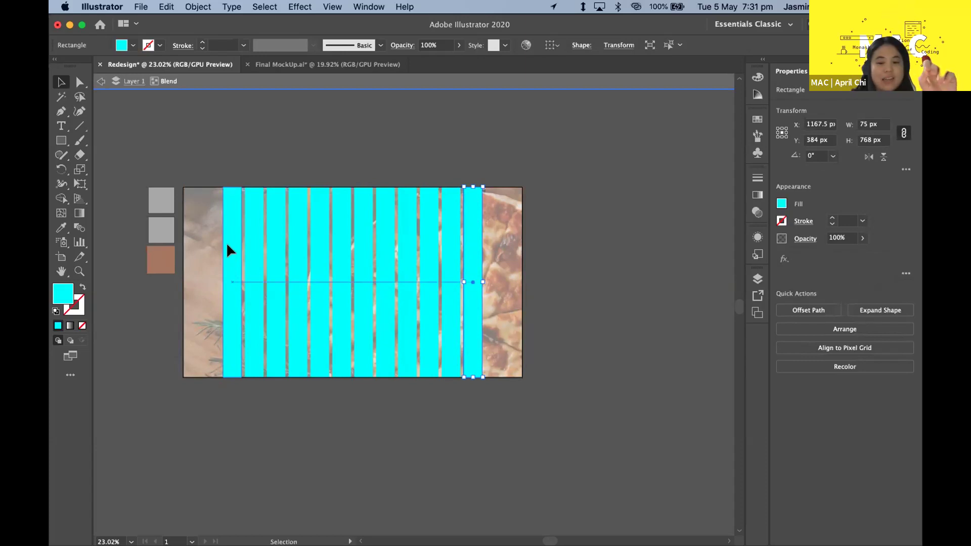
{"action": "key", "text": "Escape"}
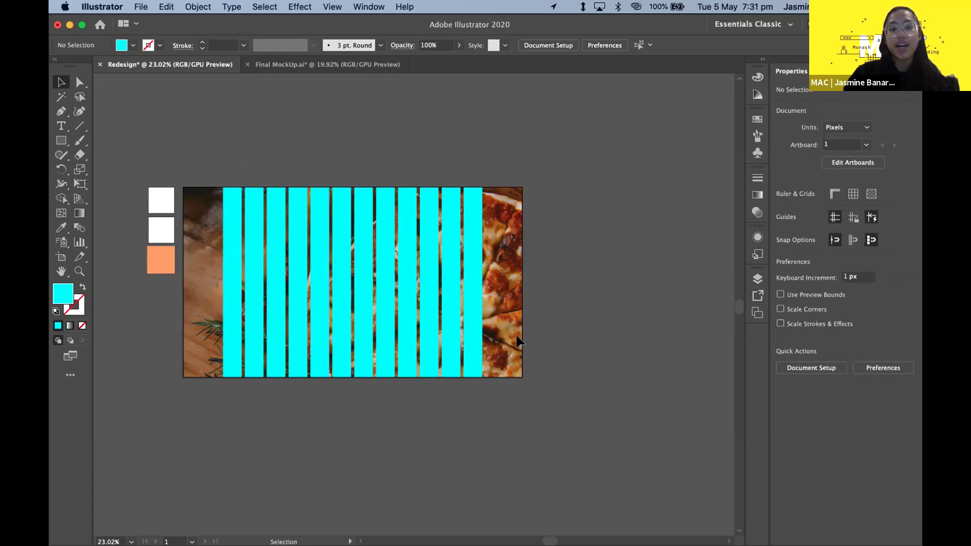
{"action": "left_click_drag", "start_coordinate": [236, 165], "coordinate": [304, 227]}
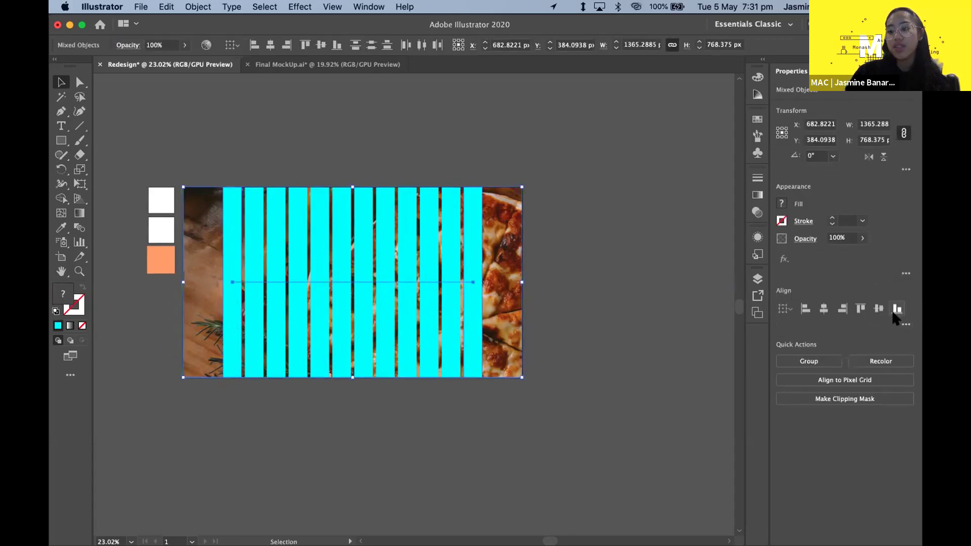
{"action": "left_click", "coordinate": [904, 323]}
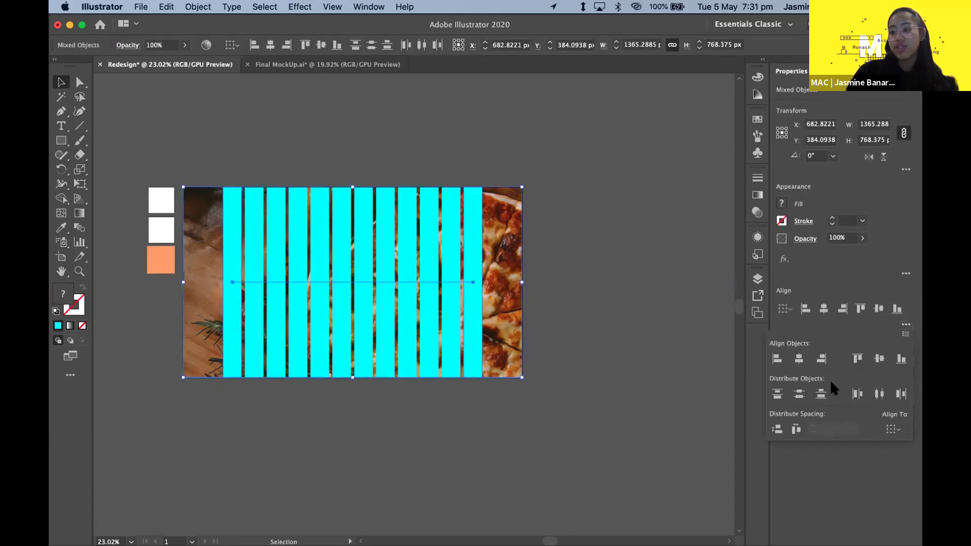
{"action": "left_click", "coordinate": [795, 430]}
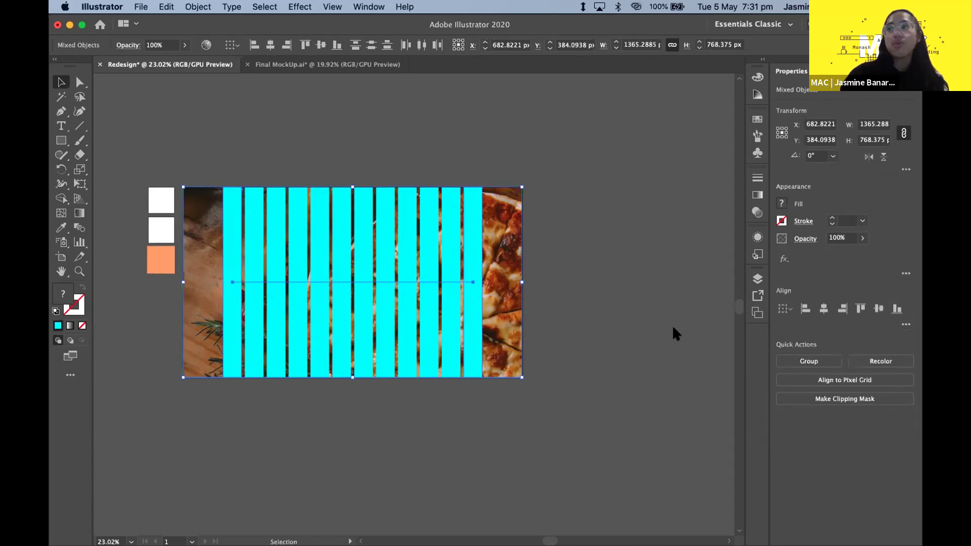
{"action": "left_click", "coordinate": [381, 146]}
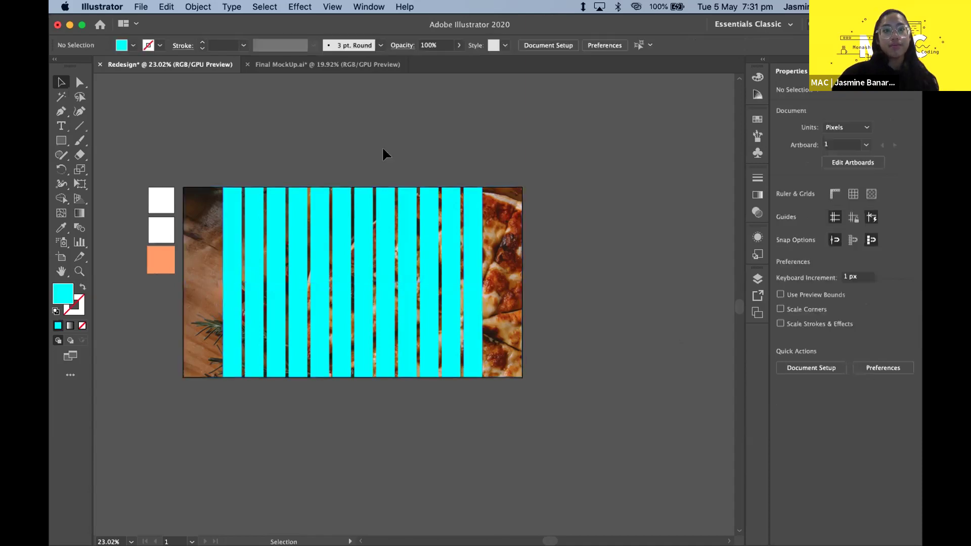
- Set the cyan stripe blend's opacity to 30% in the Transparency panel, then collapse the panel
{"action": "left_click", "coordinate": [374, 259]}
{"action": "left_click", "coordinate": [379, 261]}
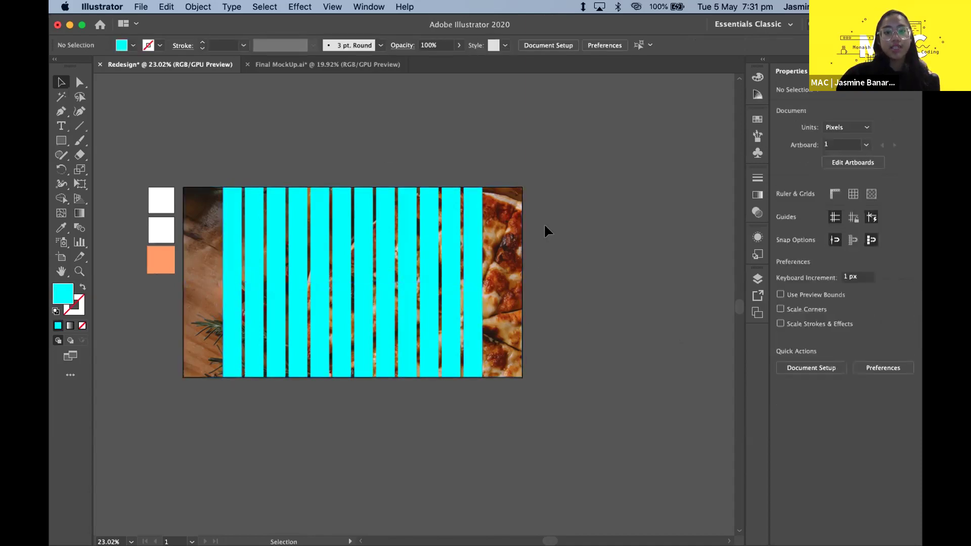
{"action": "scroll", "coordinate": [544, 223], "scroll_direction": "up", "scroll_amount": 1}
{"action": "scroll", "coordinate": [544, 222], "scroll_direction": "left", "scroll_amount": 3}
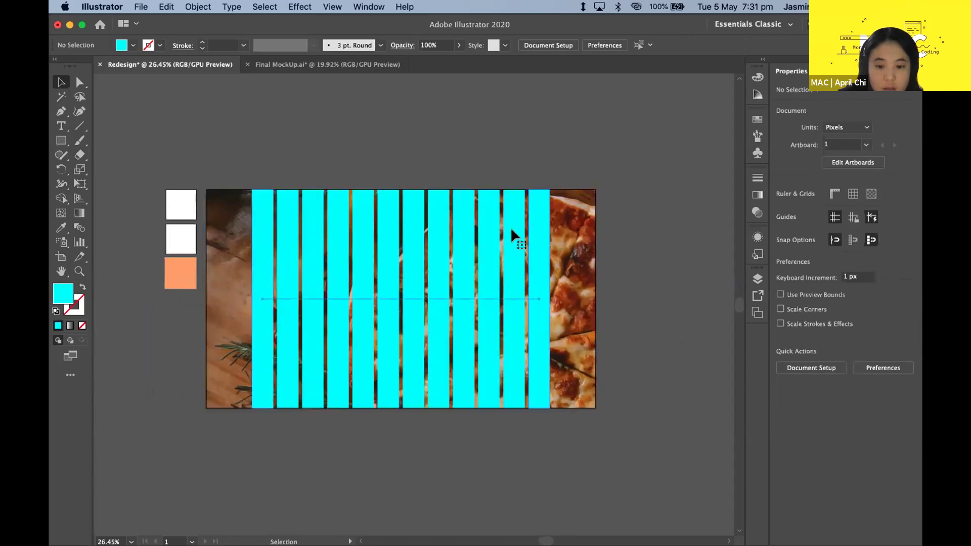
{"action": "left_click", "coordinate": [510, 227]}
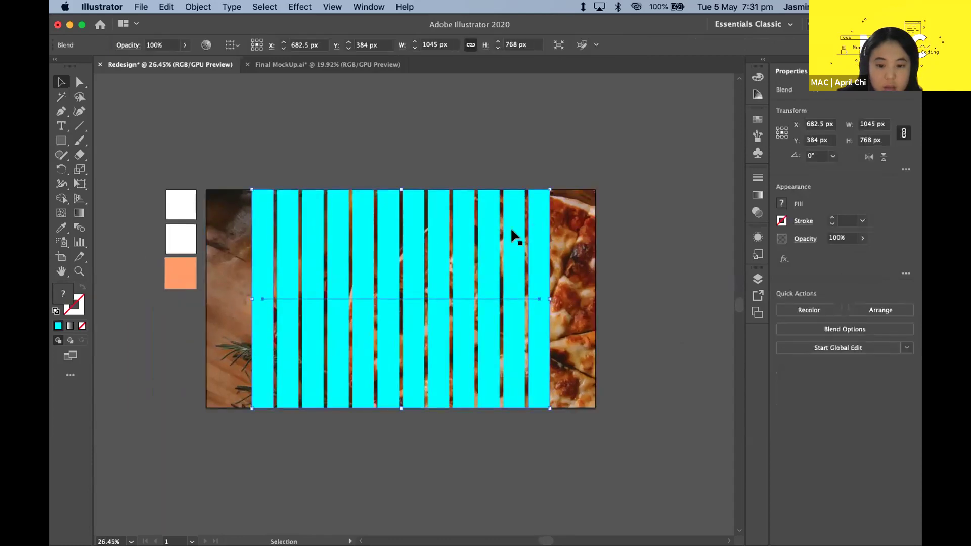
{"action": "left_click", "coordinate": [758, 211]}
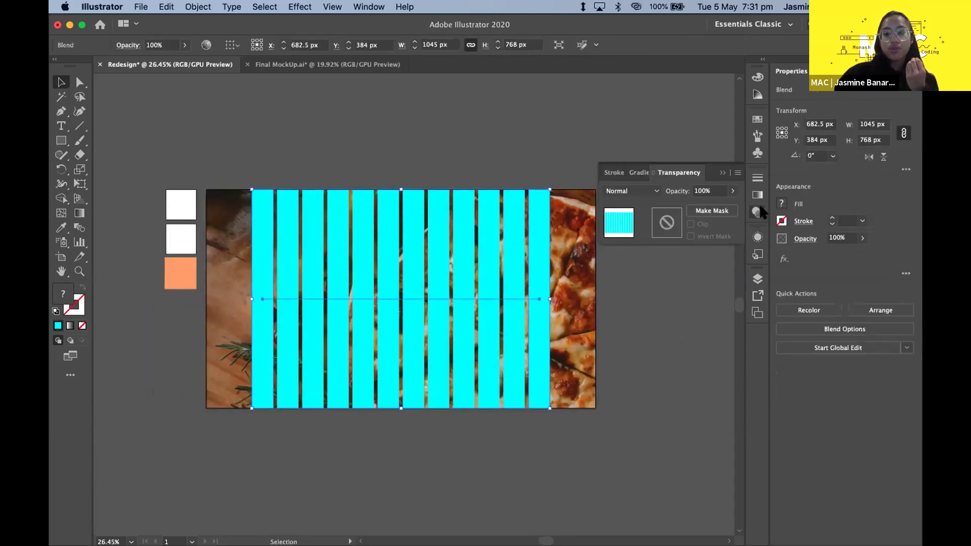
{"action": "left_click", "coordinate": [706, 191]}
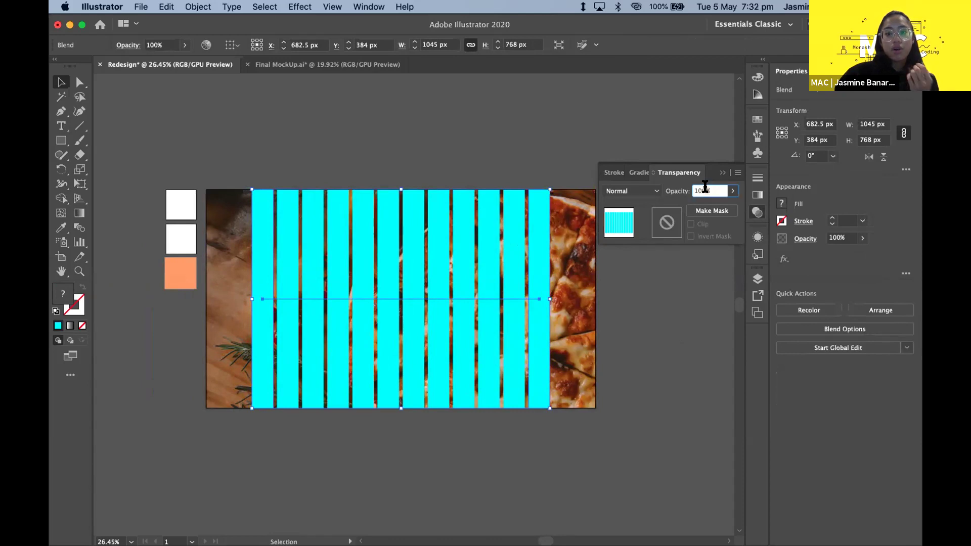
{"action": "type", "text": "30"}
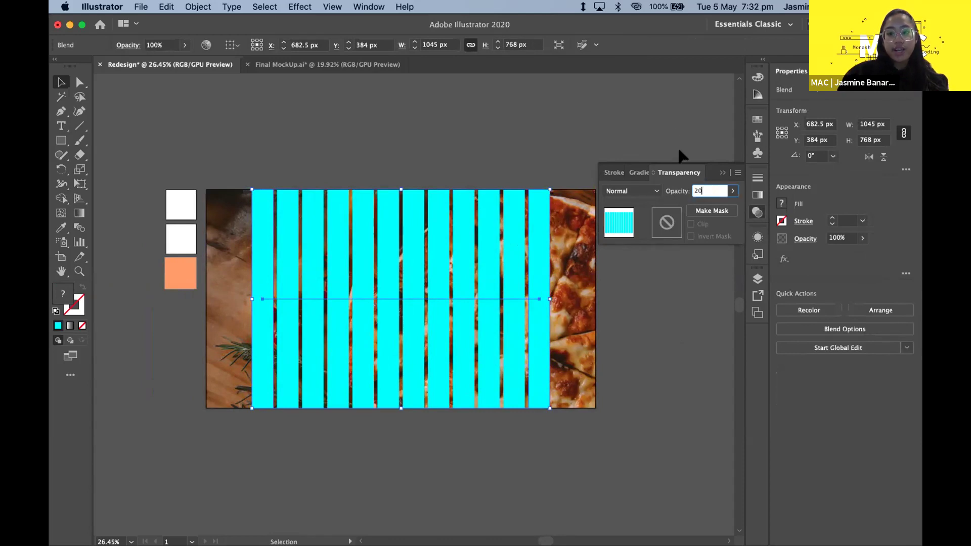
{"action": "left_click", "coordinate": [669, 126]}
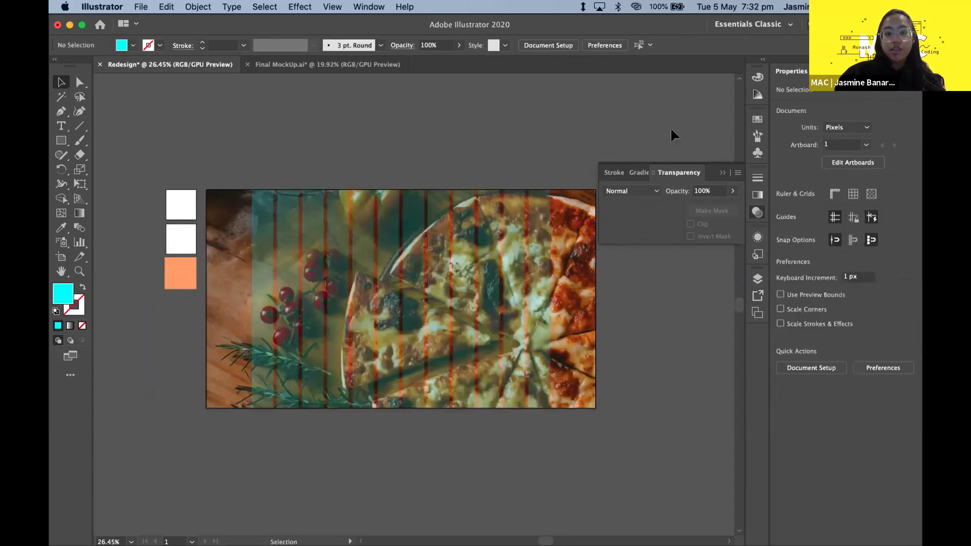
{"action": "left_click", "coordinate": [722, 172]}
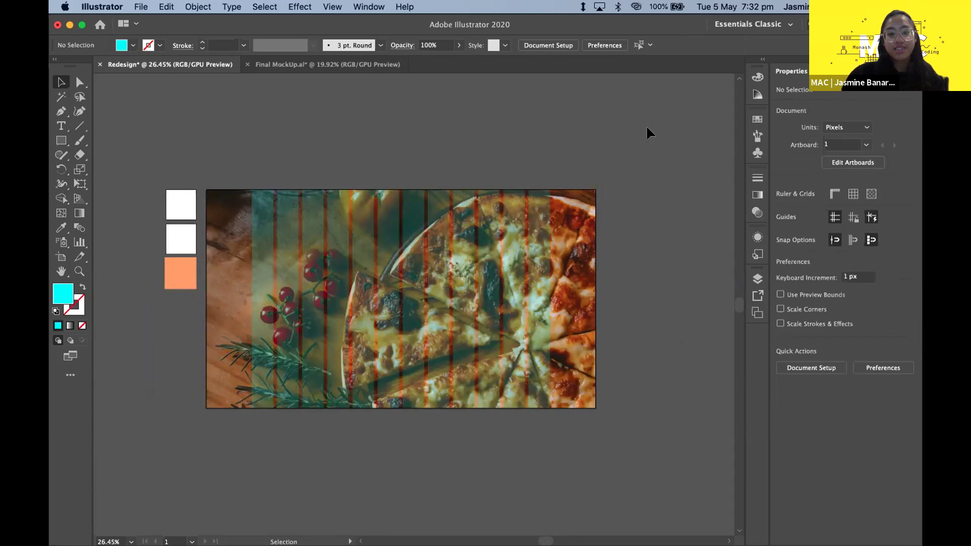
{"action": "scroll", "coordinate": [646, 127], "scroll_direction": "down", "scroll_amount": 2}
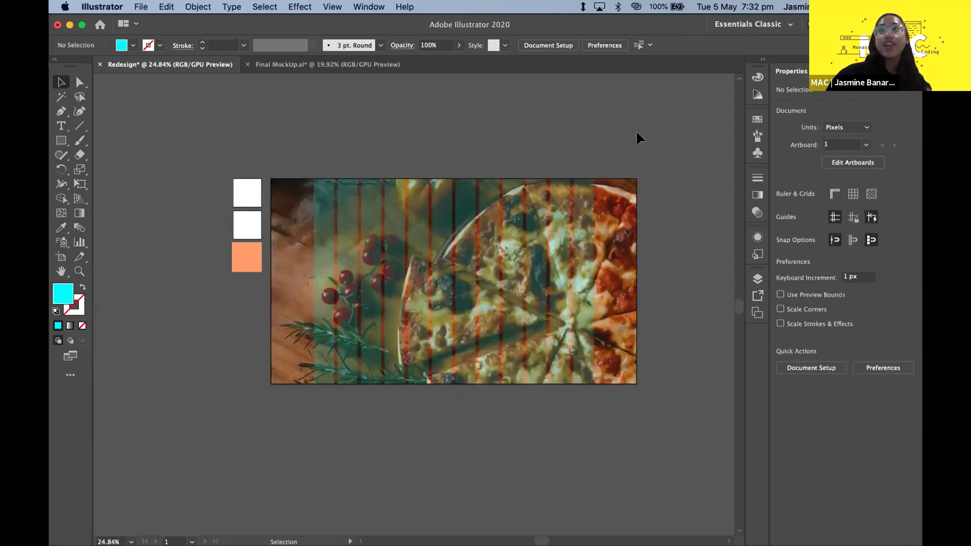
{"action": "scroll", "coordinate": [636, 134], "scroll_direction": "up", "scroll_amount": 2}
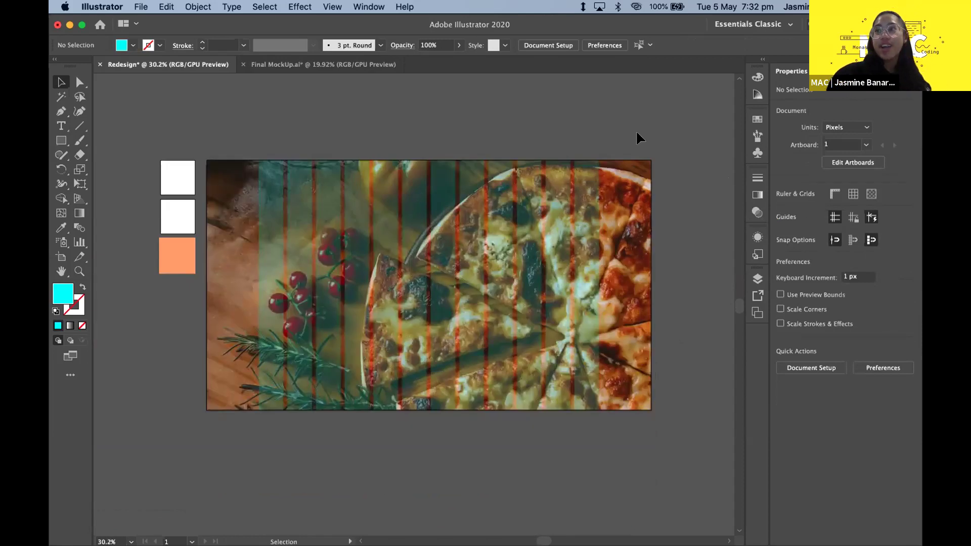
{"action": "left_click", "coordinate": [292, 191]}
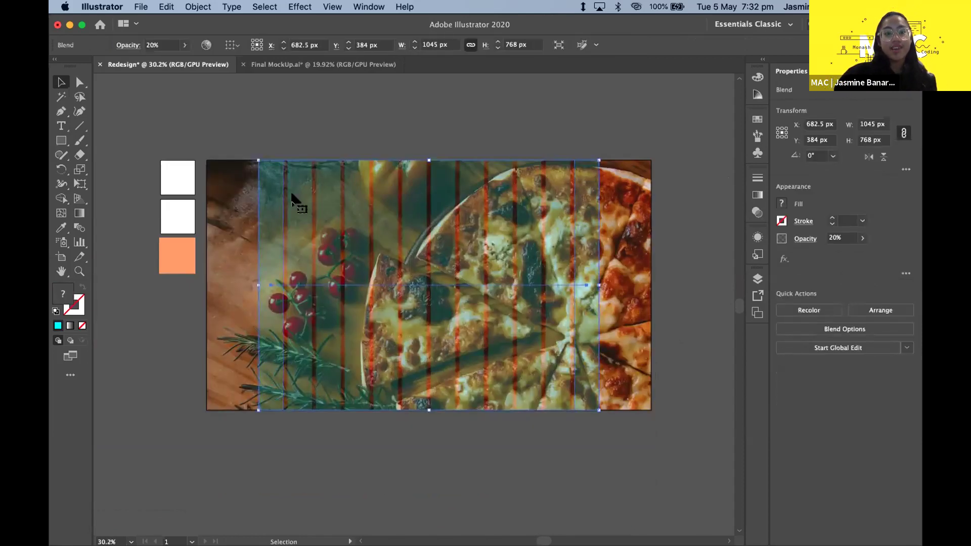
{"action": "left_click", "coordinate": [269, 201]}
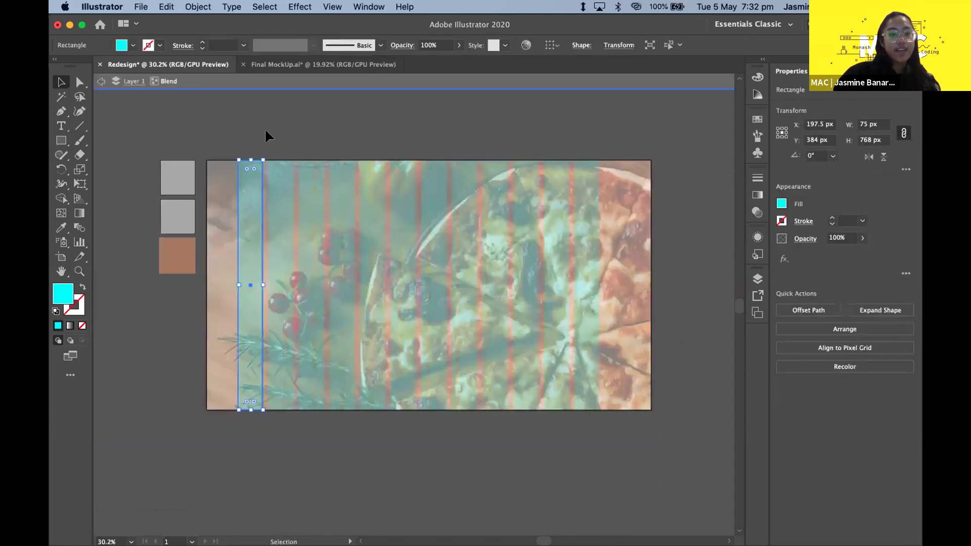
{"action": "double_click", "coordinate": [268, 135]}
{"action": "left_click", "coordinate": [277, 199]}
{"action": "left_click", "coordinate": [297, 144]}
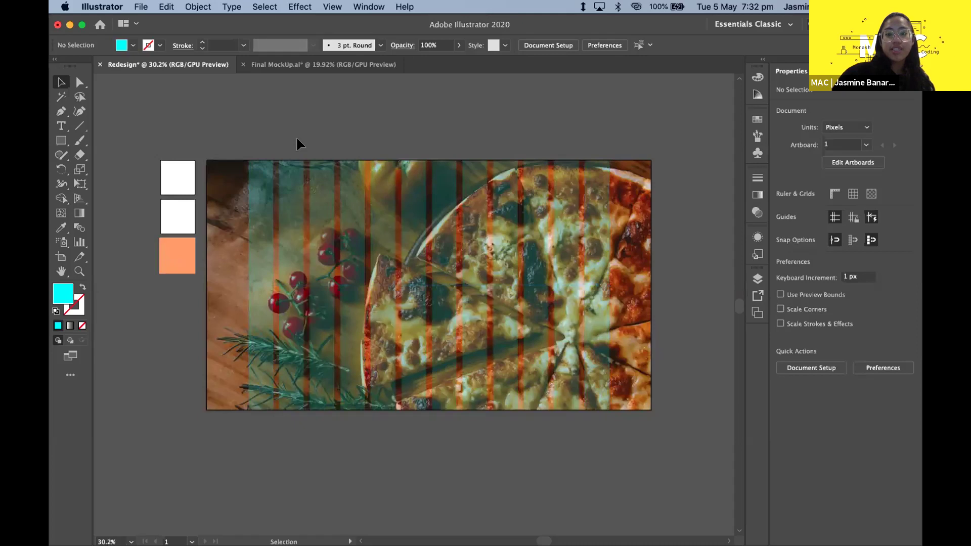
{"action": "key", "text": "super+z"}
{"action": "key", "text": "super+z"}
{"action": "key", "text": "super+z"}
{"action": "key", "text": "super+z"}
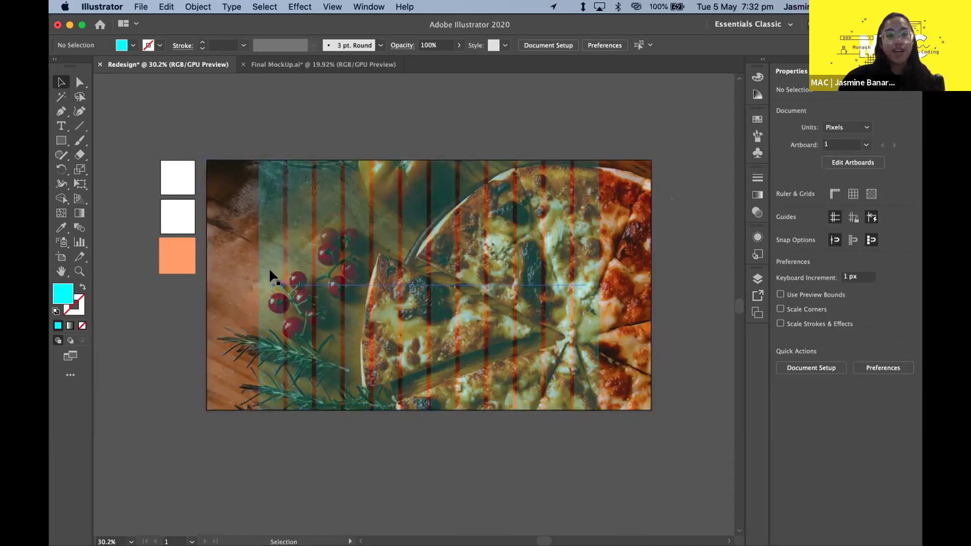
{"action": "left_click", "coordinate": [638, 177]}
{"action": "left_click", "coordinate": [652, 170]}
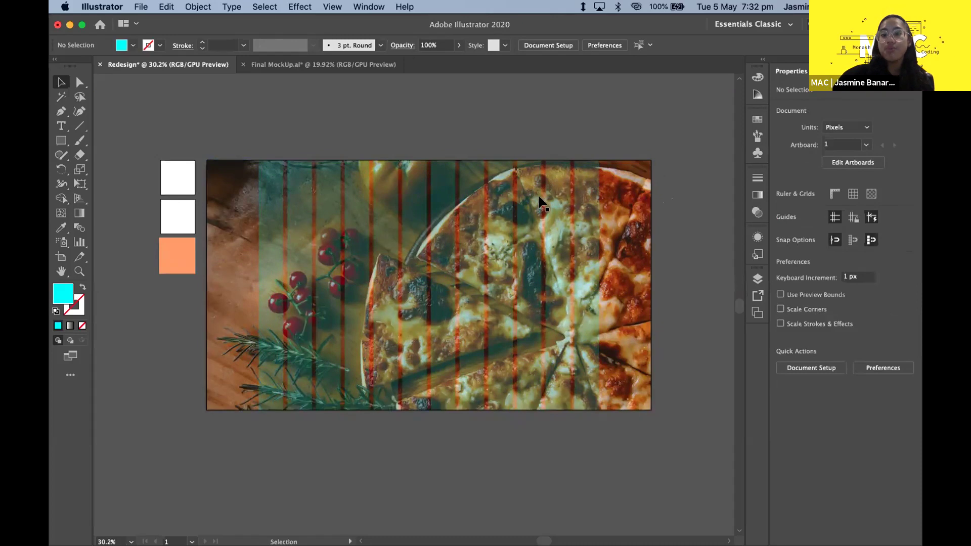
{"action": "left_click", "coordinate": [599, 201]}
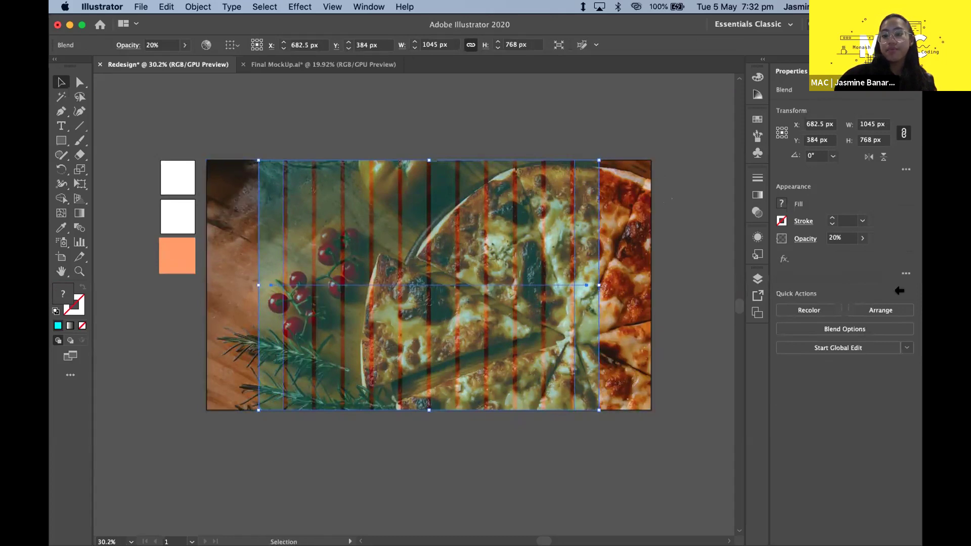
{"action": "left_click", "coordinate": [605, 217], "text": "shift"}
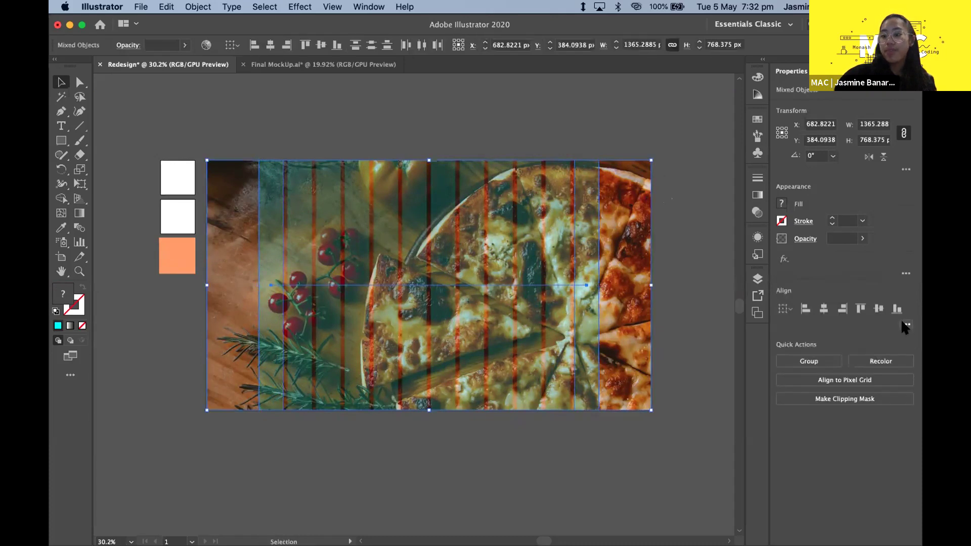
{"action": "left_click", "coordinate": [904, 325]}
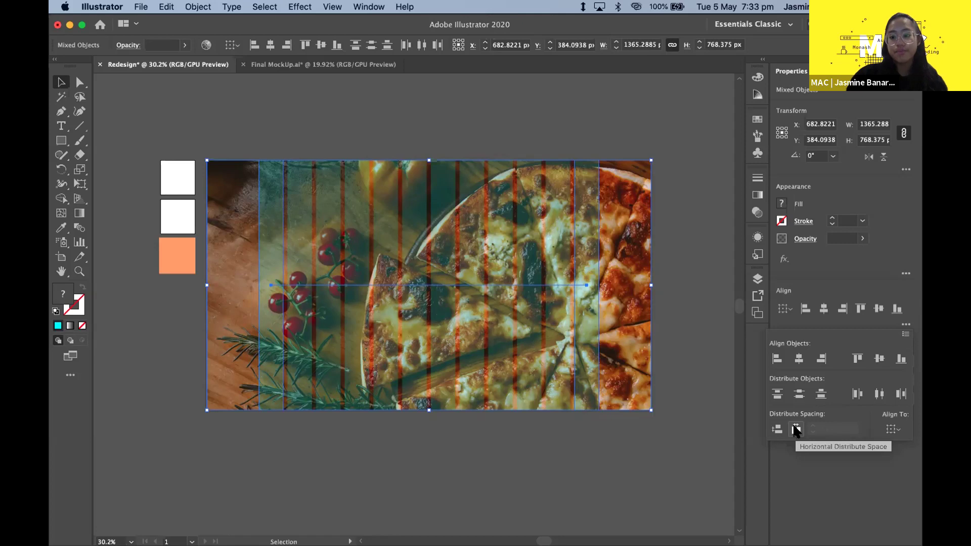
{"action": "left_click", "coordinate": [795, 430]}
{"action": "left_click", "coordinate": [699, 165]}
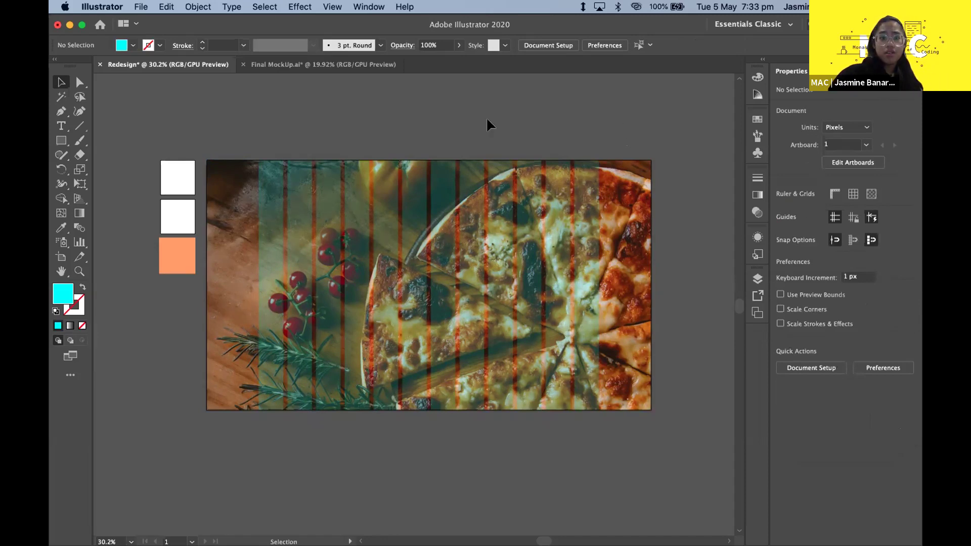
- Select the striped blend, browse the Object menu, then deselect without changing anything
{"action": "left_click", "coordinate": [284, 192]}
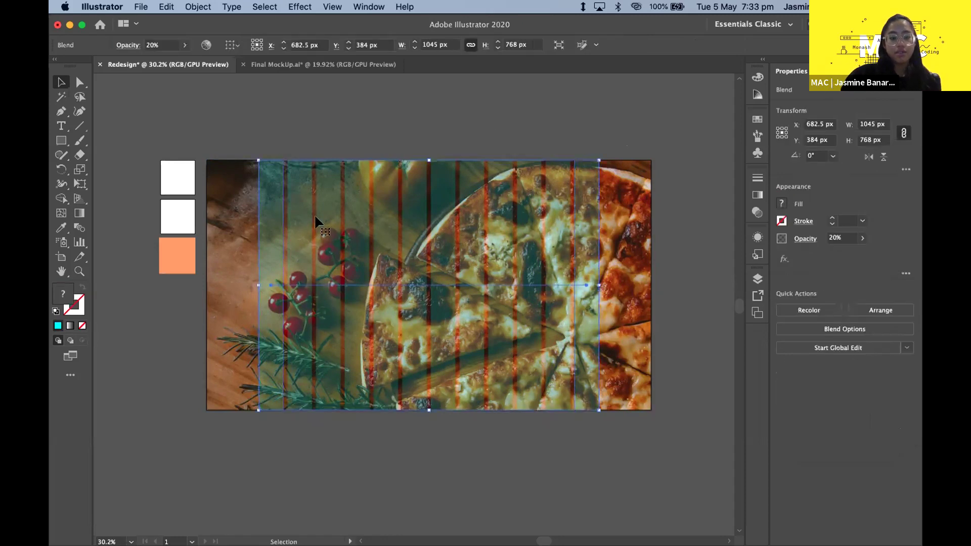
{"action": "left_click", "coordinate": [198, 7]}
{"action": "mouse_move", "coordinate": [257, 315]}
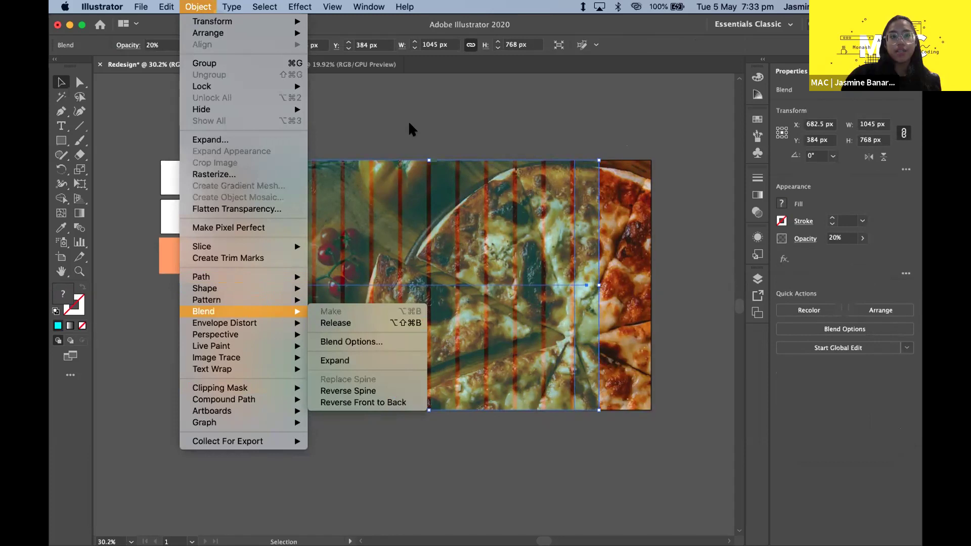
{"action": "left_click", "coordinate": [408, 122]}
{"action": "left_click", "coordinate": [409, 125]}
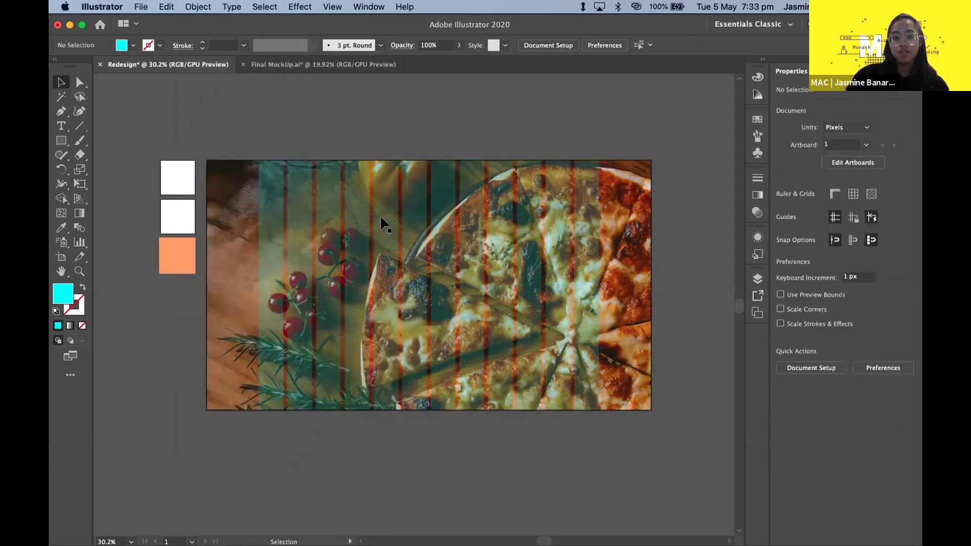
- Shift-drag the teal stripe blend 768 px straight up, clear of the pizza photo
{"action": "left_click", "coordinate": [320, 196]}
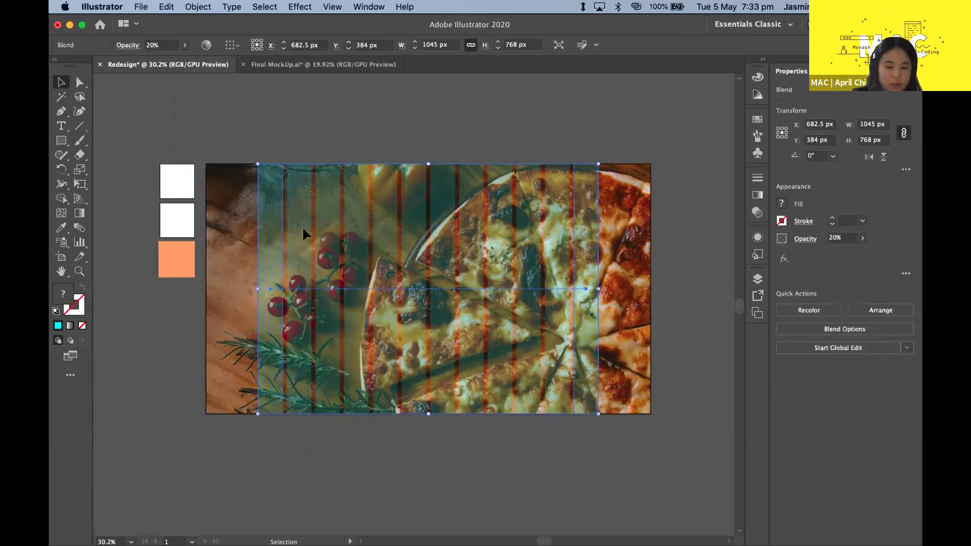
{"action": "scroll", "coordinate": [350, 287], "scroll_direction": "up", "scroll_amount": 4}
{"action": "left_click", "coordinate": [429, 216]}
{"action": "scroll", "coordinate": [429, 216], "scroll_direction": "down", "scroll_amount": 4}
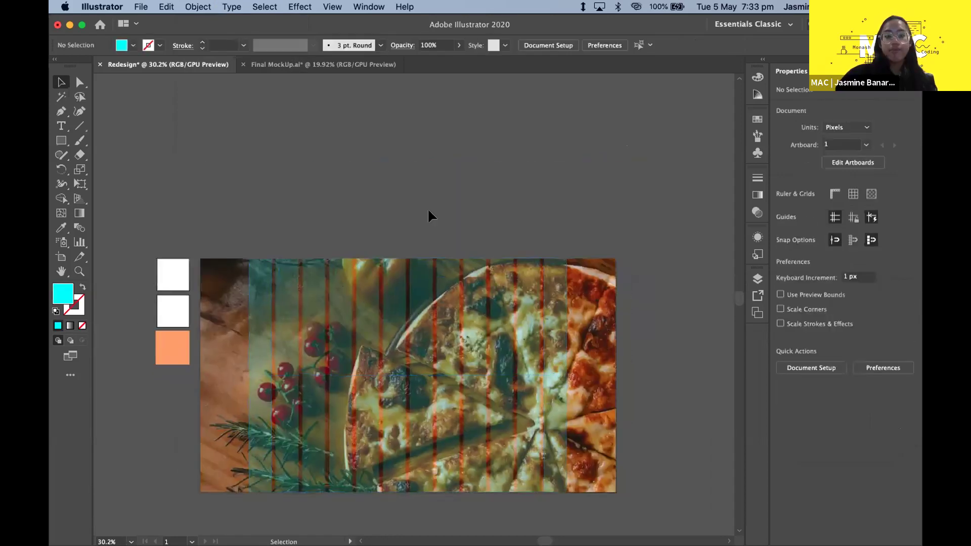
{"action": "left_click", "coordinate": [402, 283]}
{"action": "scroll", "coordinate": [324, 405], "scroll_direction": "up", "scroll_amount": 3}
{"action": "left_click_drag", "start_coordinate": [296, 421], "coordinate": [310, 239]}
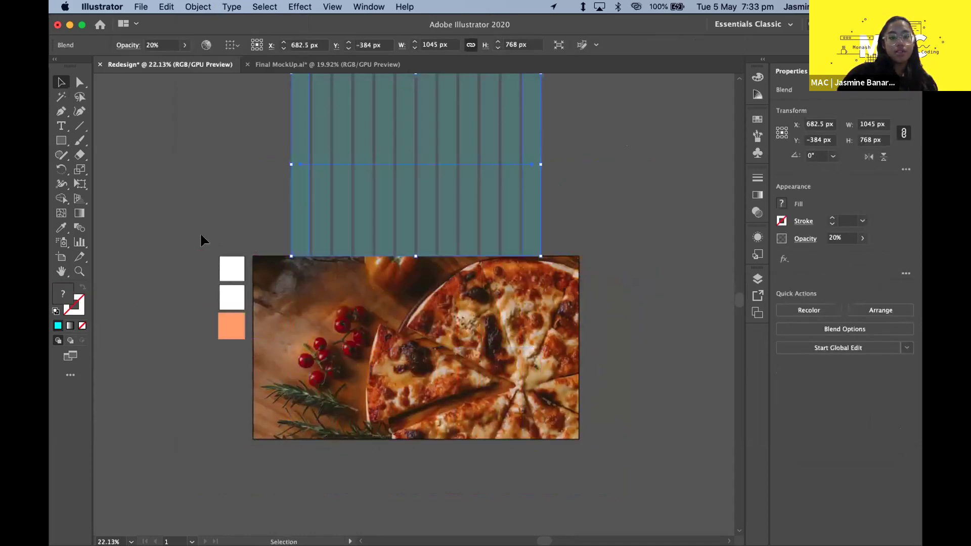
{"action": "left_click", "coordinate": [310, 470]}
{"action": "scroll", "coordinate": [311, 471], "scroll_direction": "down", "scroll_amount": 1}
{"action": "scroll", "coordinate": [310, 470], "scroll_direction": "right", "scroll_amount": 1}
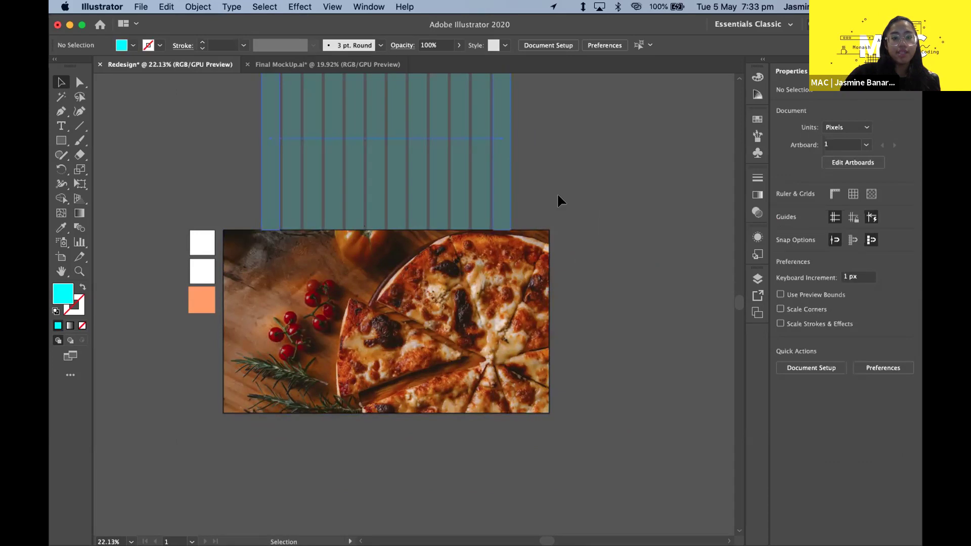
- Expand the teal stripe blend via Object > Expand with Fill unchecked
{"action": "right_click", "coordinate": [529, 470]}
{"action": "left_click", "coordinate": [657, 139]}
{"action": "scroll", "coordinate": [559, 156], "scroll_direction": "up", "scroll_amount": 2}
{"action": "scroll", "coordinate": [559, 156], "scroll_direction": "left", "scroll_amount": 1}
{"action": "scroll", "coordinate": [560, 156], "scroll_direction": "up", "scroll_amount": 2}
{"action": "scroll", "coordinate": [559, 156], "scroll_direction": "left", "scroll_amount": 1}
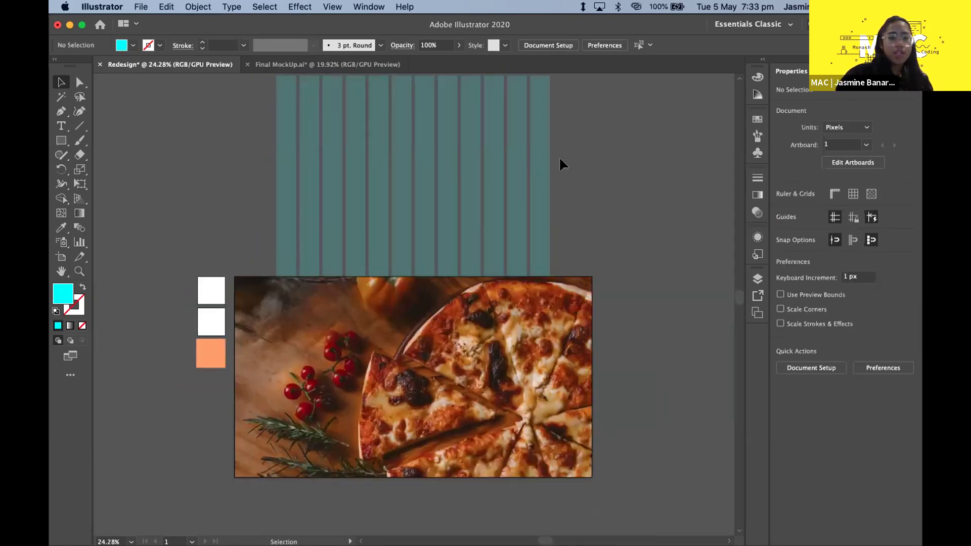
{"action": "scroll", "coordinate": [544, 174], "scroll_direction": "up", "scroll_amount": 2}
{"action": "scroll", "coordinate": [544, 174], "scroll_direction": "right", "scroll_amount": 1}
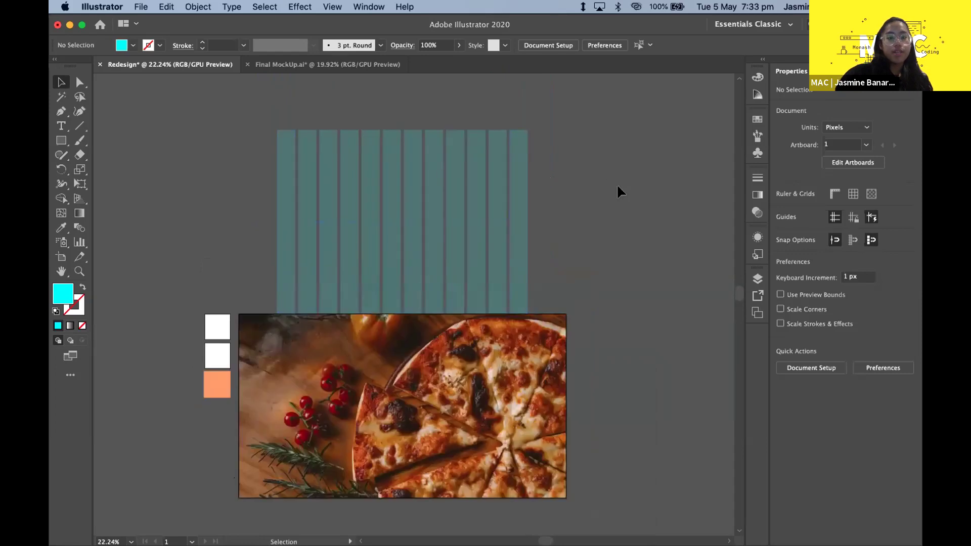
{"action": "left_click", "coordinate": [422, 185]}
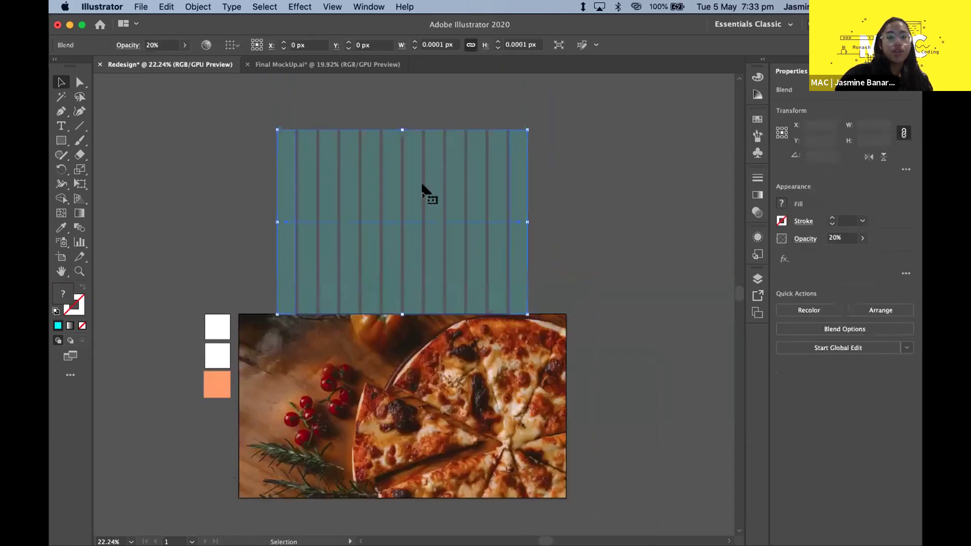
{"action": "left_click", "coordinate": [198, 7]}
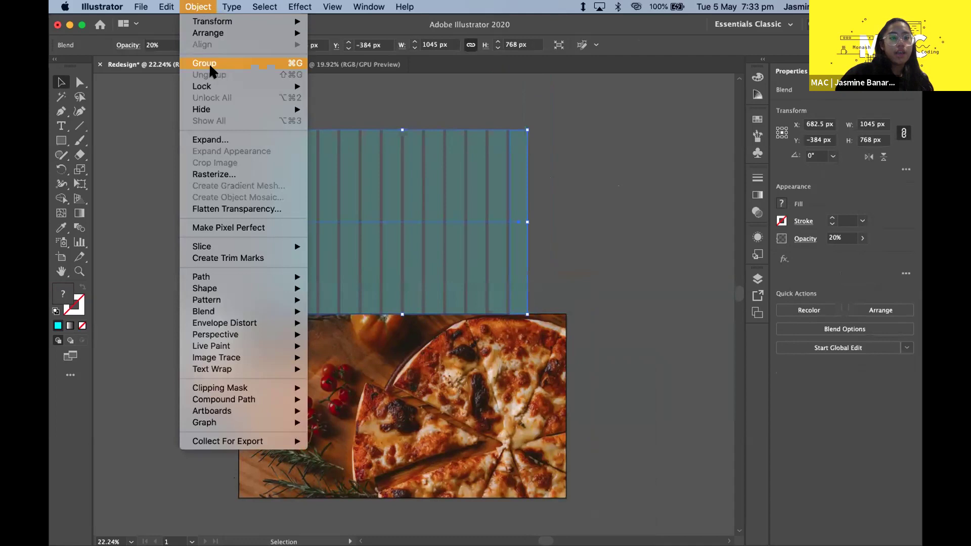
{"action": "left_click", "coordinate": [221, 139]}
{"action": "left_click", "coordinate": [75, 131]}
{"action": "left_click", "coordinate": [156, 244]}
{"action": "left_click", "coordinate": [186, 204]}
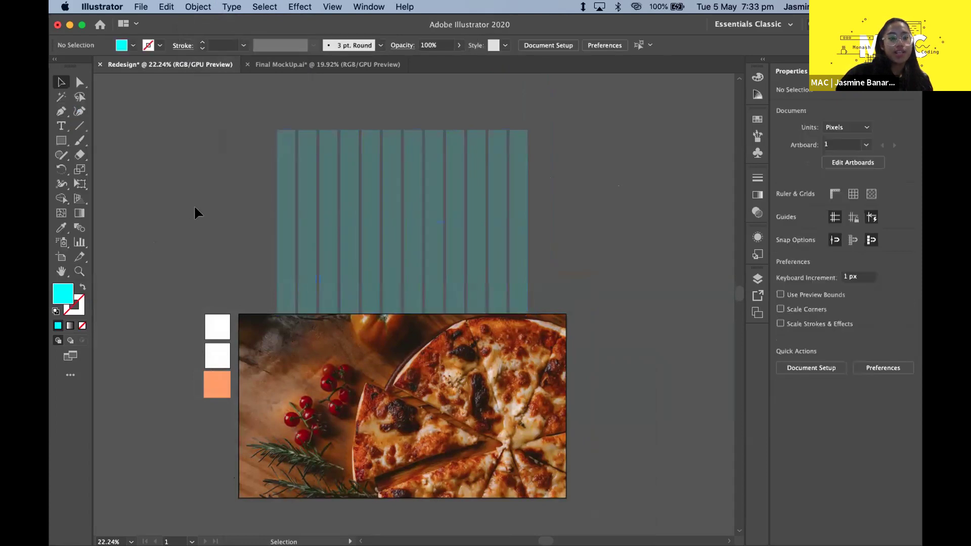
{"action": "key", "text": "super+2"}
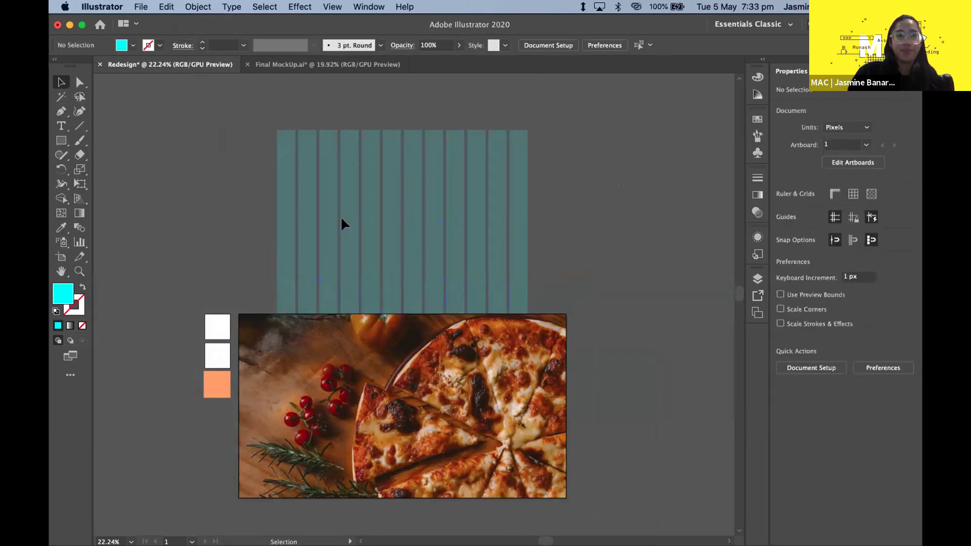
- Check the resulting stripes group by selecting and deselecting it
{"action": "left_click", "coordinate": [282, 186]}
{"action": "left_click", "coordinate": [217, 167]}
{"action": "left_click", "coordinate": [282, 217]}
{"action": "left_click", "coordinate": [194, 227]}
{"action": "scroll", "coordinate": [324, 334], "scroll_direction": "down", "scroll_amount": 1}
{"action": "scroll", "coordinate": [323, 334], "scroll_direction": "down", "scroll_amount": 3}
{"action": "scroll", "coordinate": [324, 334], "scroll_direction": "right", "scroll_amount": 1}
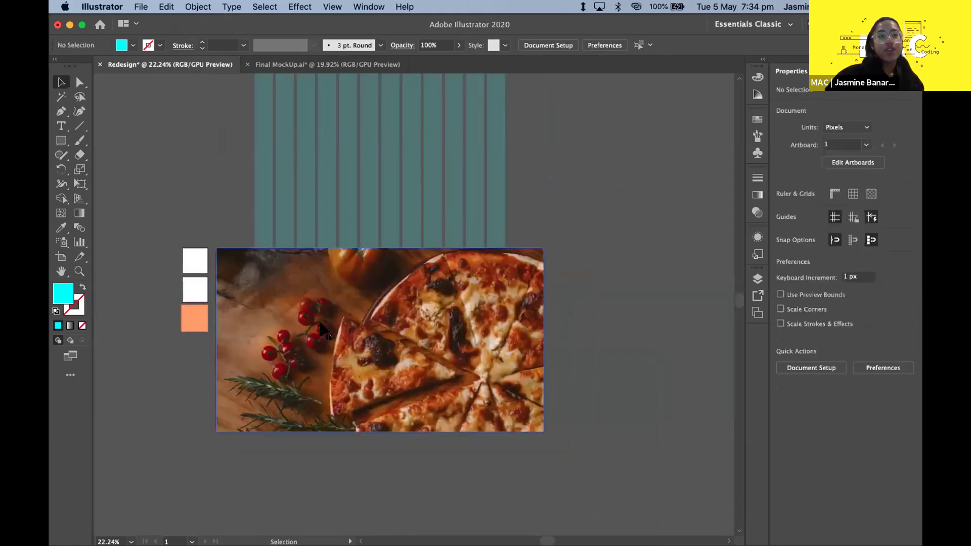
{"action": "scroll", "coordinate": [322, 331], "scroll_direction": "up", "scroll_amount": 3}
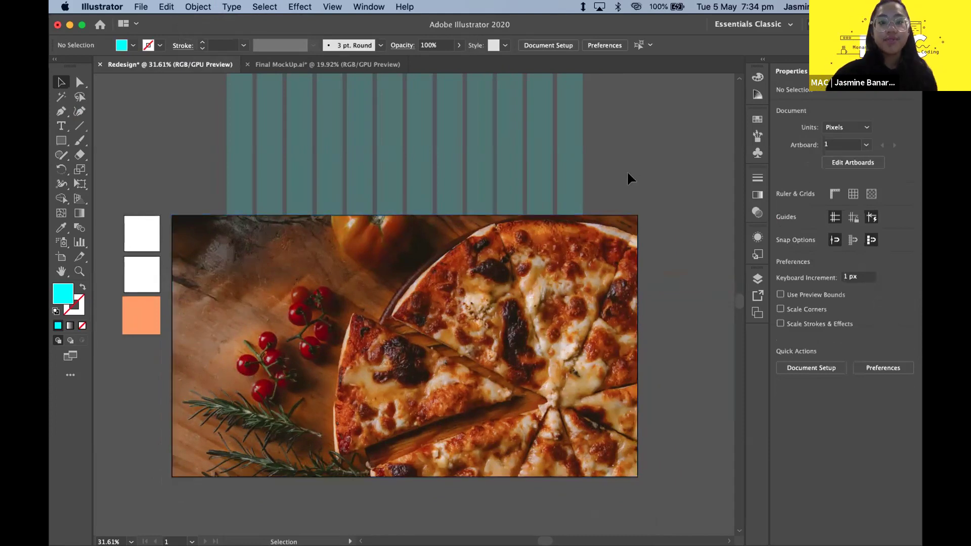
- Select then deselect the pizza photo, and pick the Rectangle tool (M)
{"action": "left_click", "coordinate": [556, 280]}
{"action": "scroll", "coordinate": [606, 248], "scroll_direction": "down", "scroll_amount": 2}
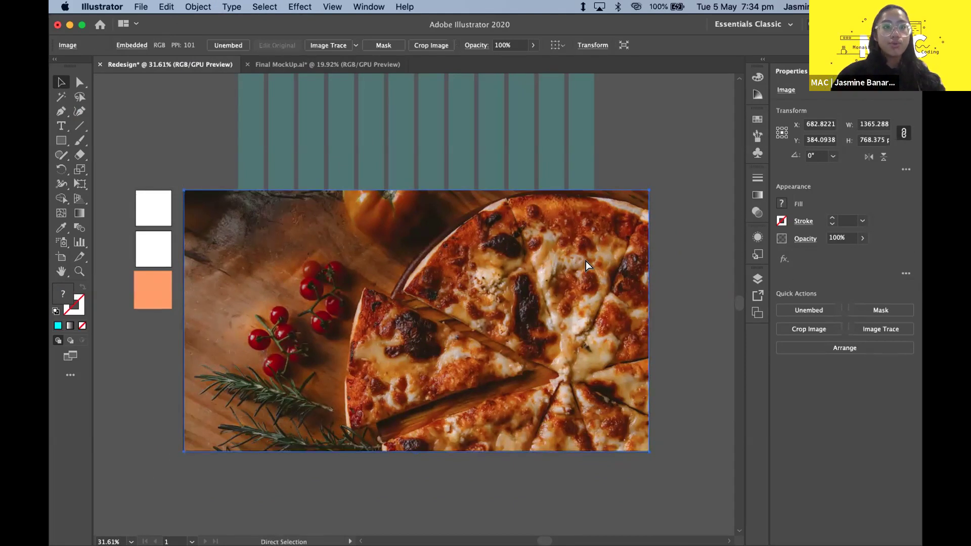
{"action": "key", "text": "super+shift+a"}
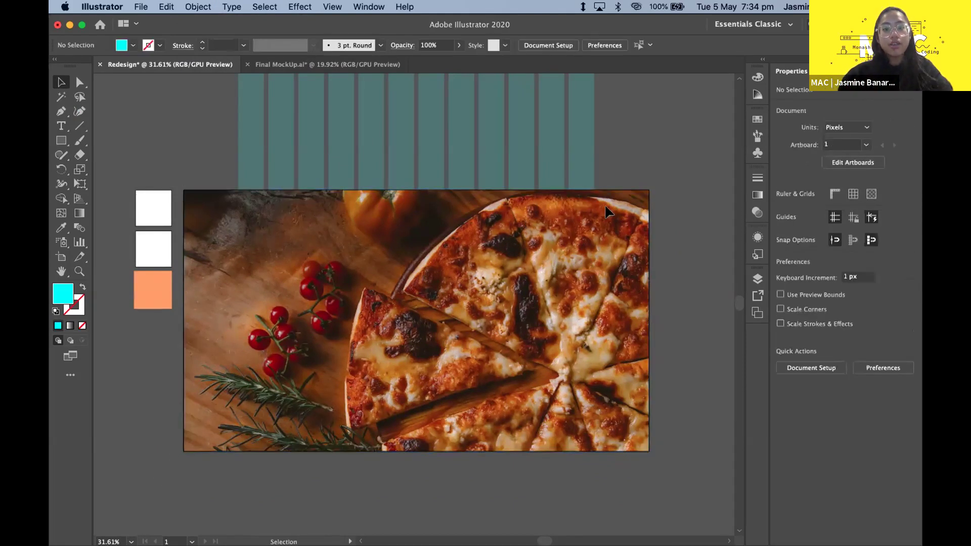
{"action": "scroll", "coordinate": [607, 210], "scroll_direction": "up", "scroll_amount": 5}
{"action": "scroll", "coordinate": [549, 300], "scroll_direction": "down", "scroll_amount": 6}
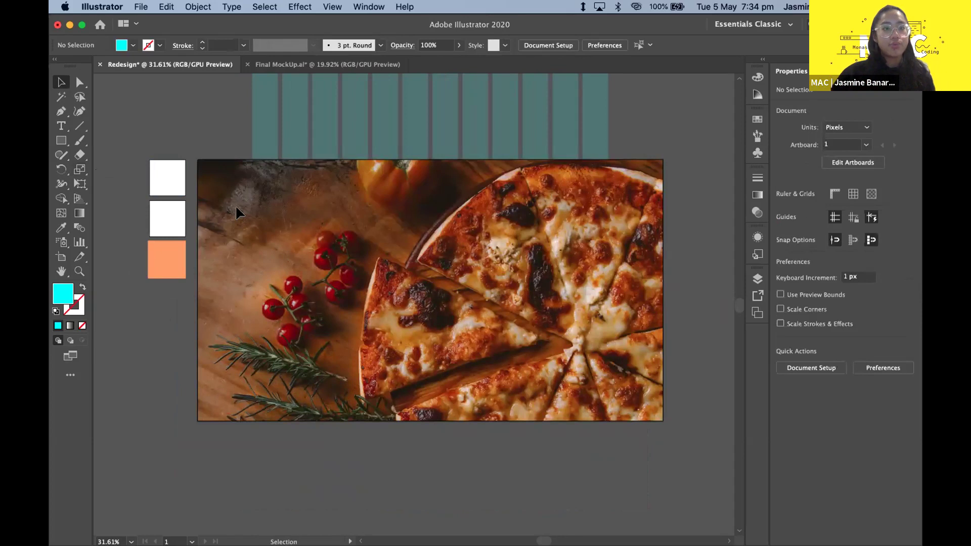
{"action": "left_click", "coordinate": [62, 140]}
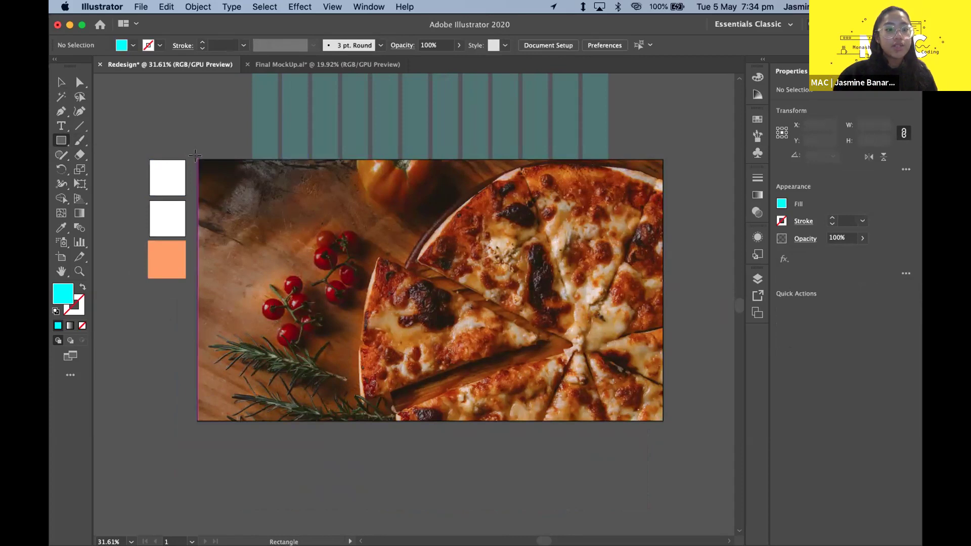
- Draw a 1365 × 768 px rectangle corner to corner over the photo, then reselect it
{"action": "mouse_move", "coordinate": [405, 288]}
{"action": "left_mouse_down"}
{"action": "mouse_move", "coordinate": [580, 369]}
{"action": "mouse_move", "coordinate": [652, 389]}
{"action": "mouse_move", "coordinate": [662, 433]}
{"action": "left_mouse_up"}
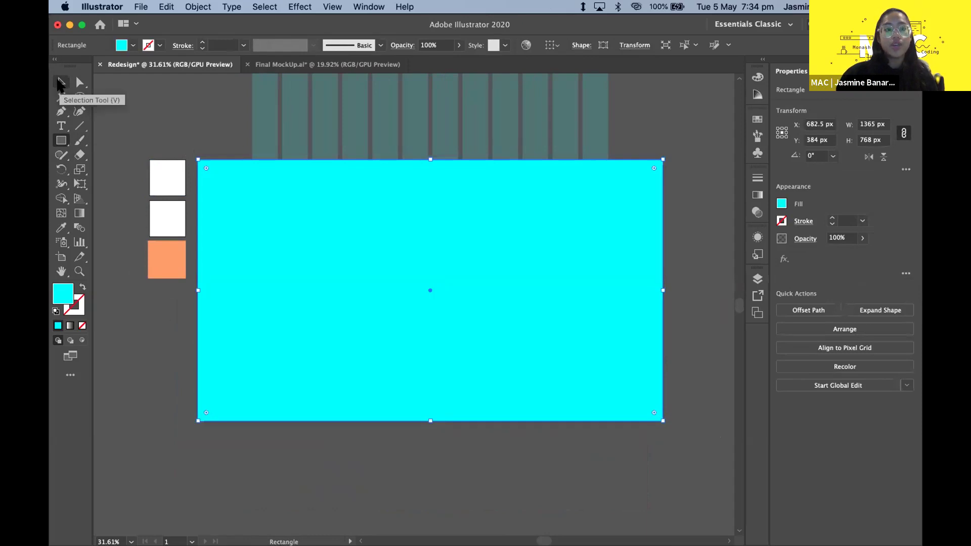
{"action": "left_click", "coordinate": [60, 82]}
{"action": "left_click", "coordinate": [133, 110]}
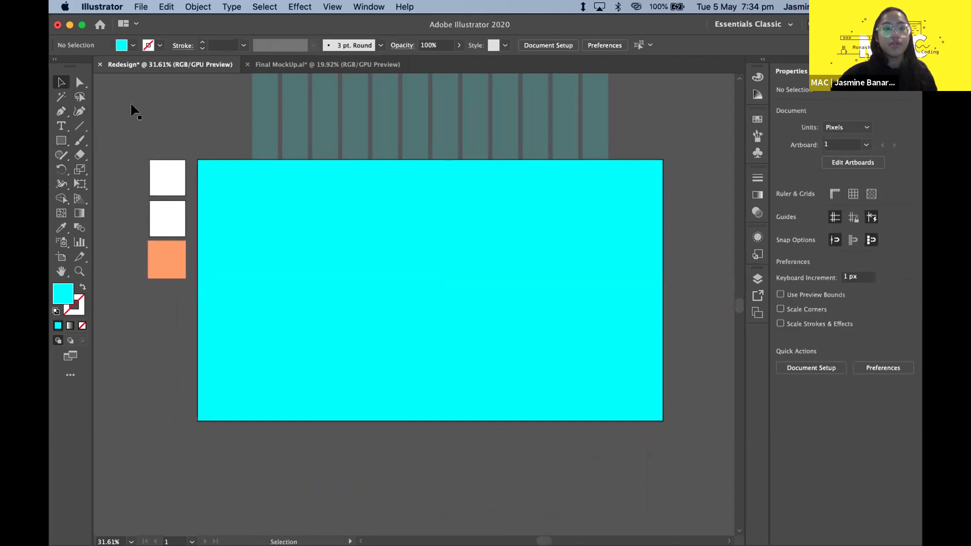
{"action": "left_click", "coordinate": [235, 188]}
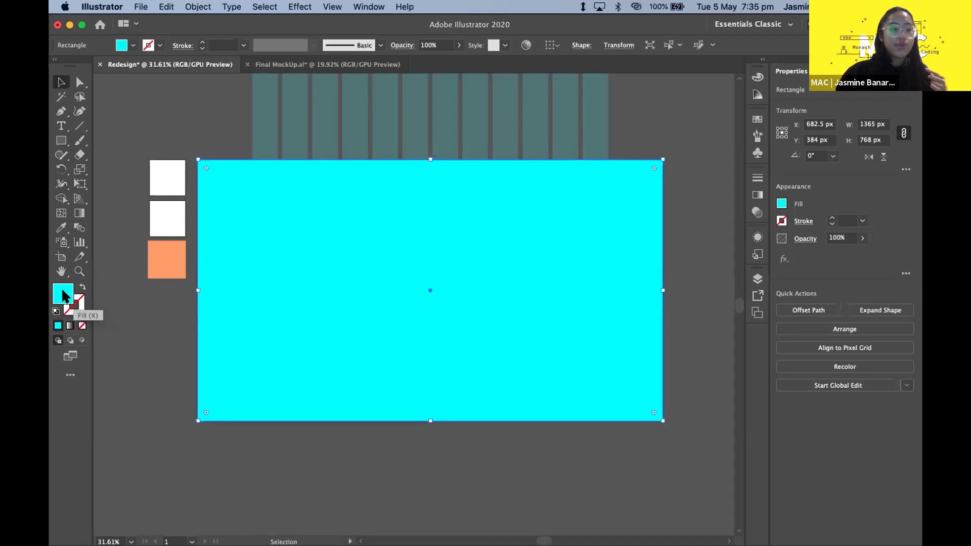
- Set the rectangle's fill to hex 000000 in the Color Picker
{"action": "double_click", "coordinate": [63, 293]}
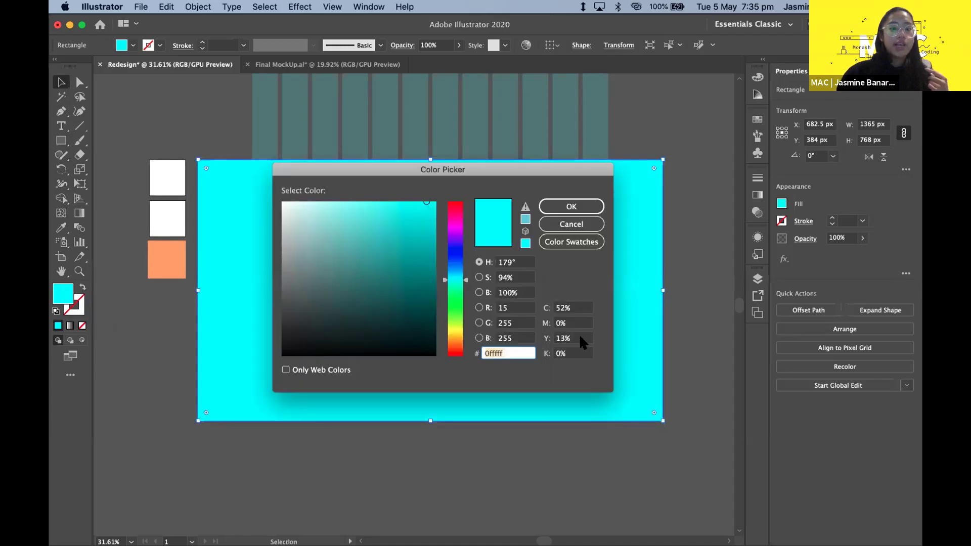
{"action": "type", "text": "000000"}
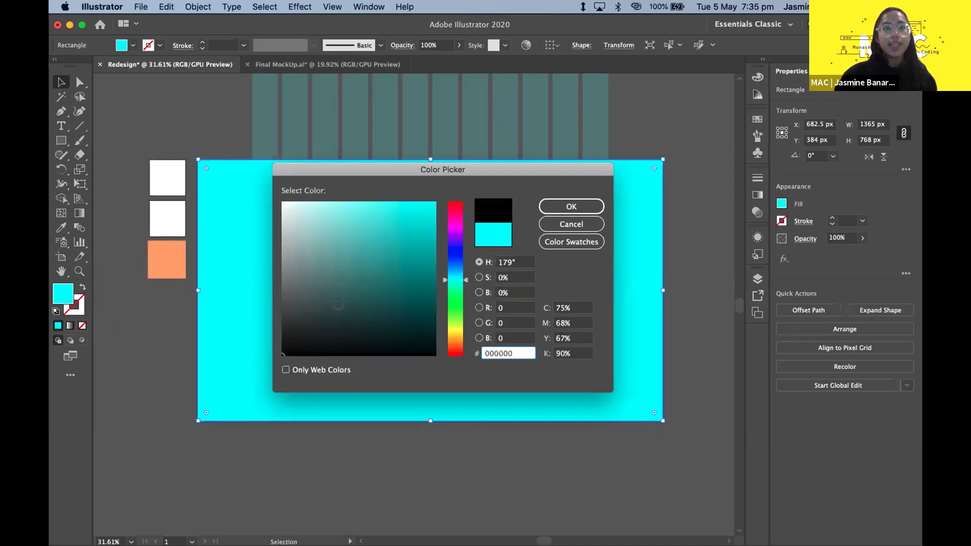
{"action": "type", "text": "0f6d6a"}
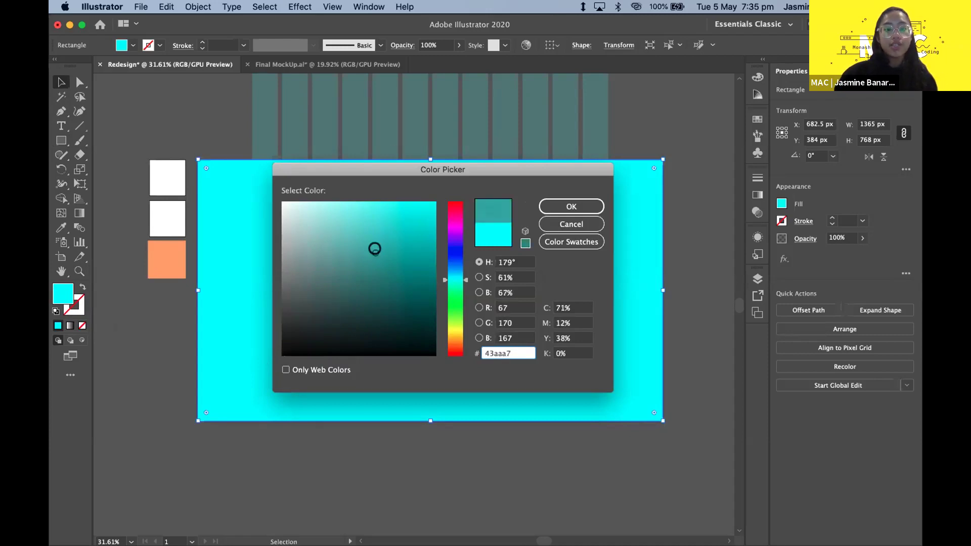
{"action": "type", "text": "75eae7"}
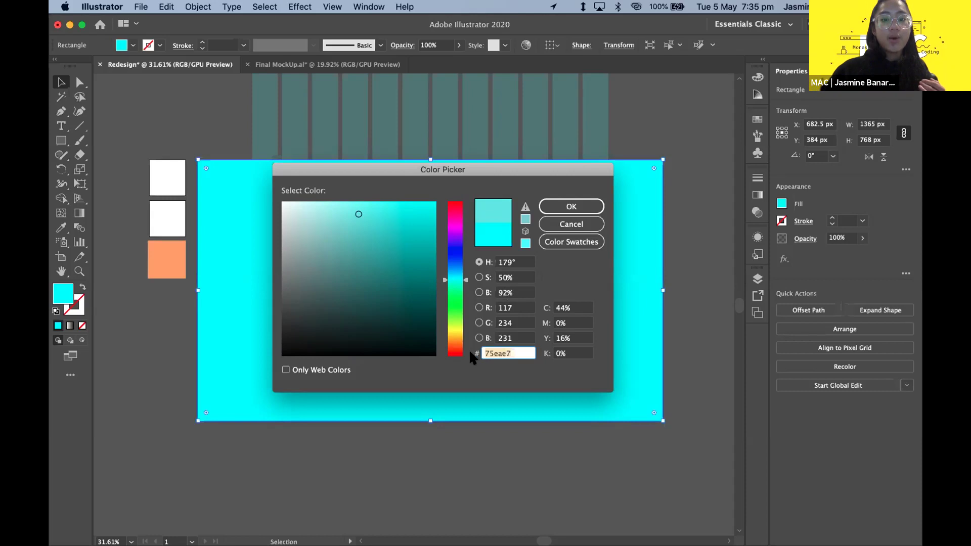
{"action": "left_click", "coordinate": [492, 353]}
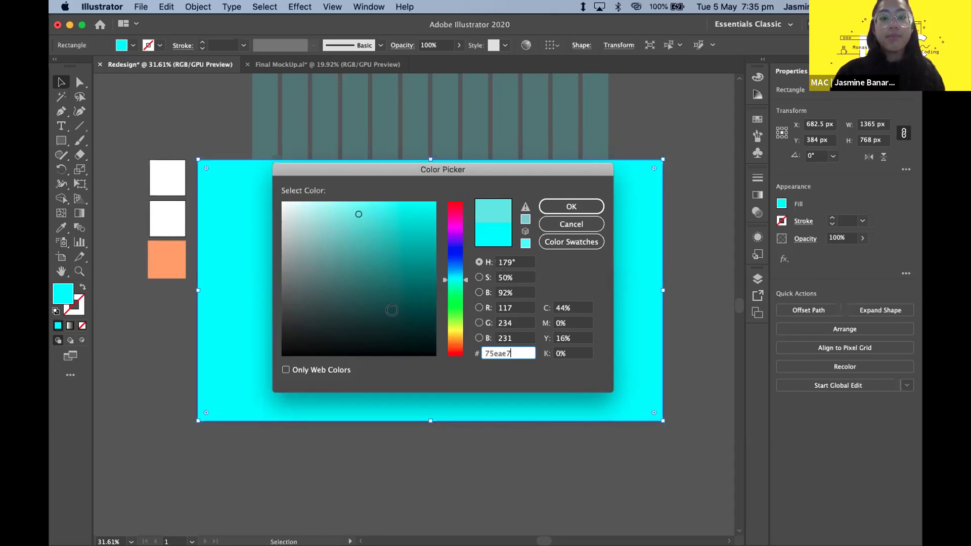
{"action": "key", "text": "BackSpace"}
{"action": "key", "text": "BackSpace"}
{"action": "key", "text": "BackSpace"}
{"action": "key", "text": "BackSpace"}
{"action": "key", "text": "BackSpace"}
{"action": "key", "text": "BackSpace"}
{"action": "type", "text": "00000"}
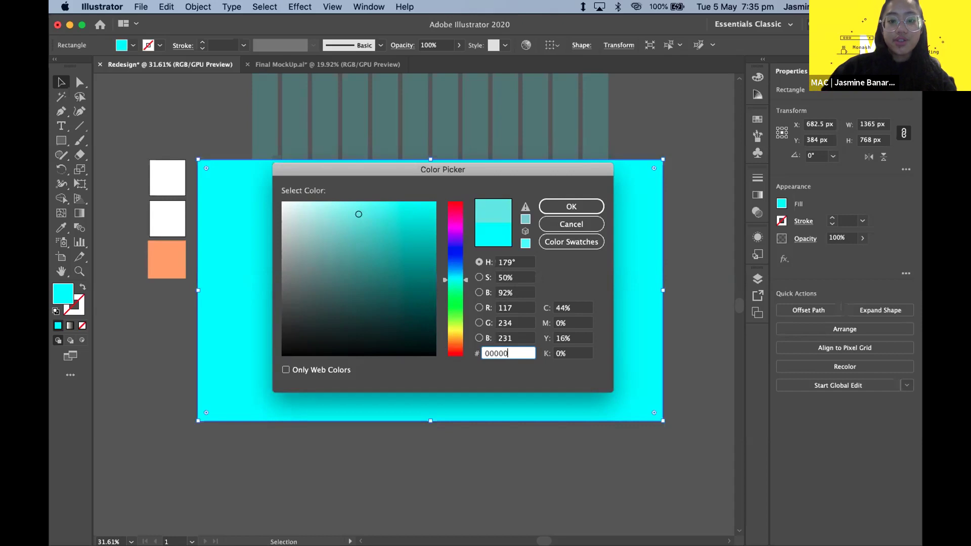
{"action": "type", "text": "0"}
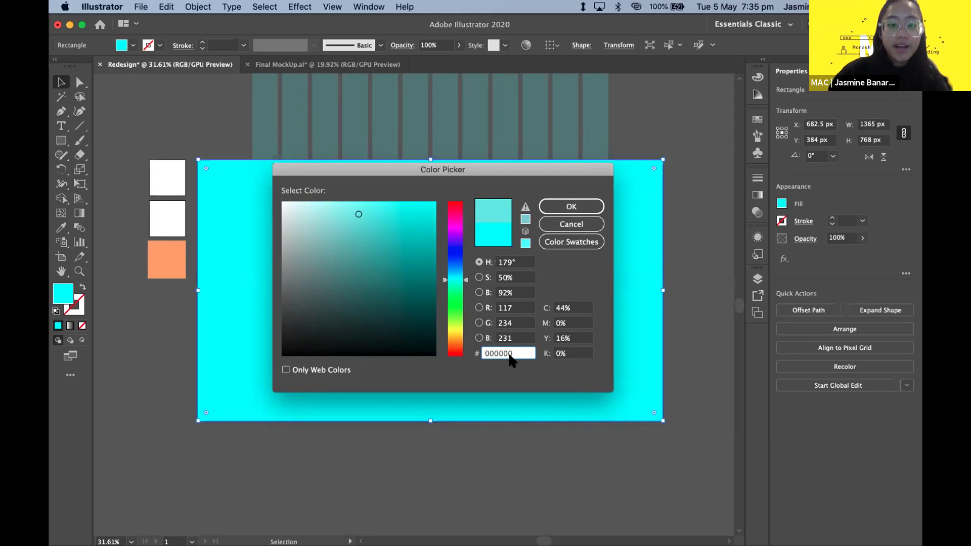
{"action": "left_click", "coordinate": [514, 339]}
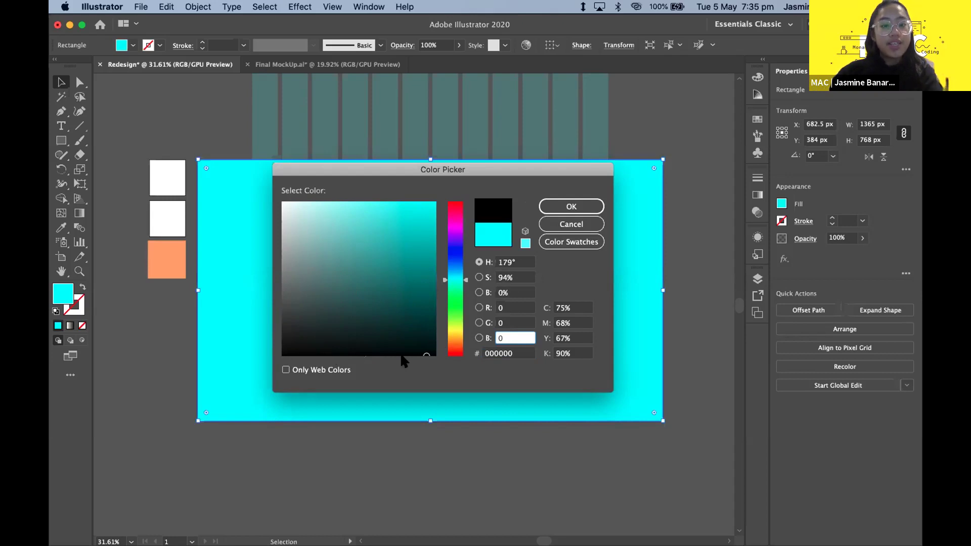
{"action": "left_click_drag", "start_coordinate": [425, 356], "coordinate": [347, 371]}
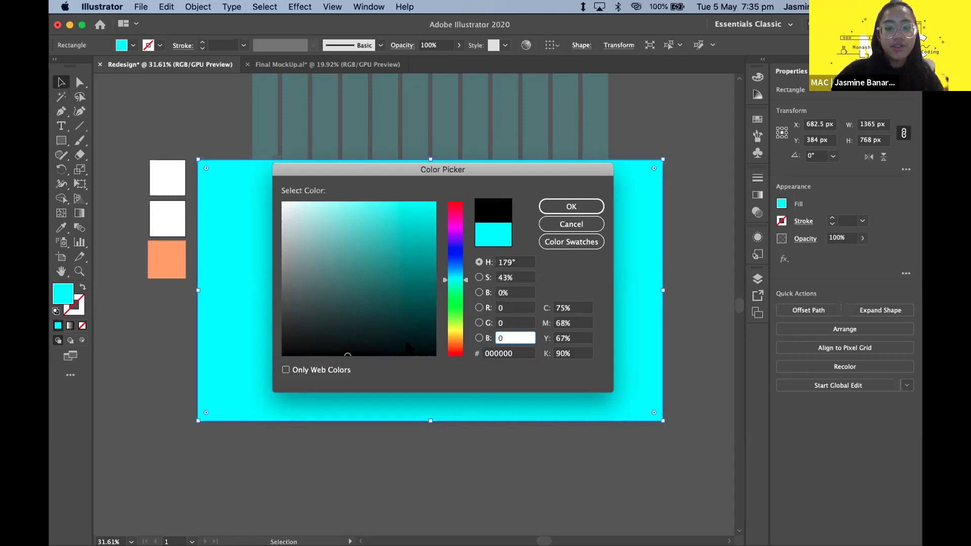
{"action": "left_click", "coordinate": [570, 204]}
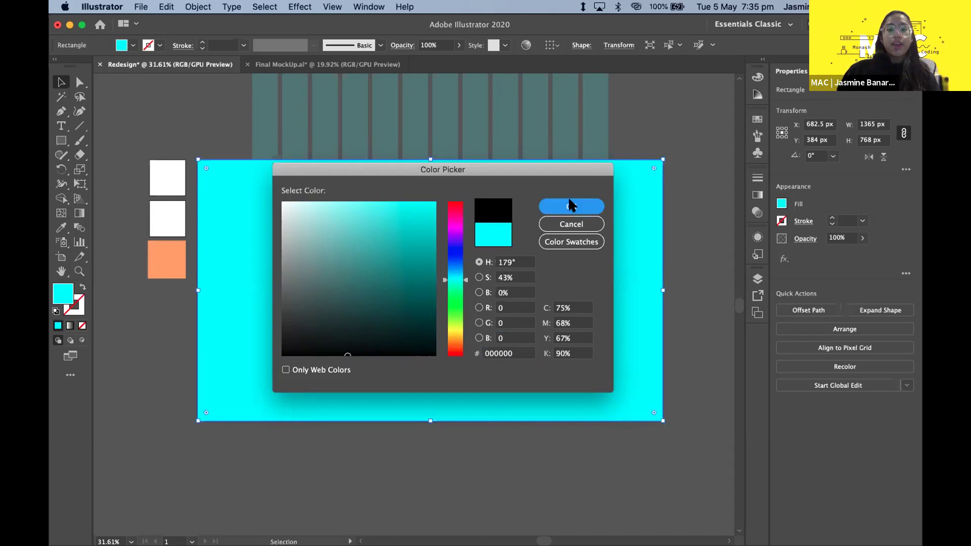
{"action": "left_click", "coordinate": [60, 156]}
- Switch to the Selection tool and reselect the black rectangle
{"action": "left_click", "coordinate": [61, 82]}
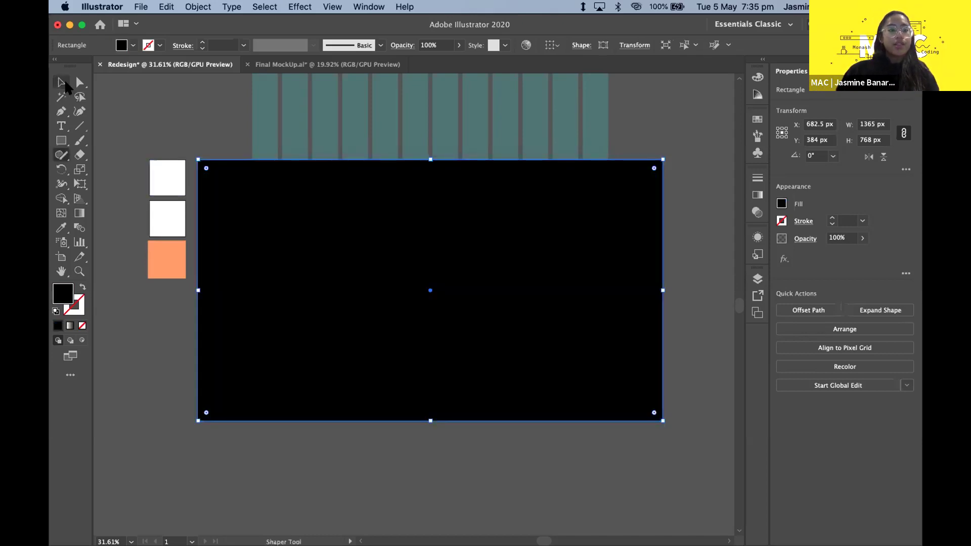
{"action": "left_click", "coordinate": [146, 93]}
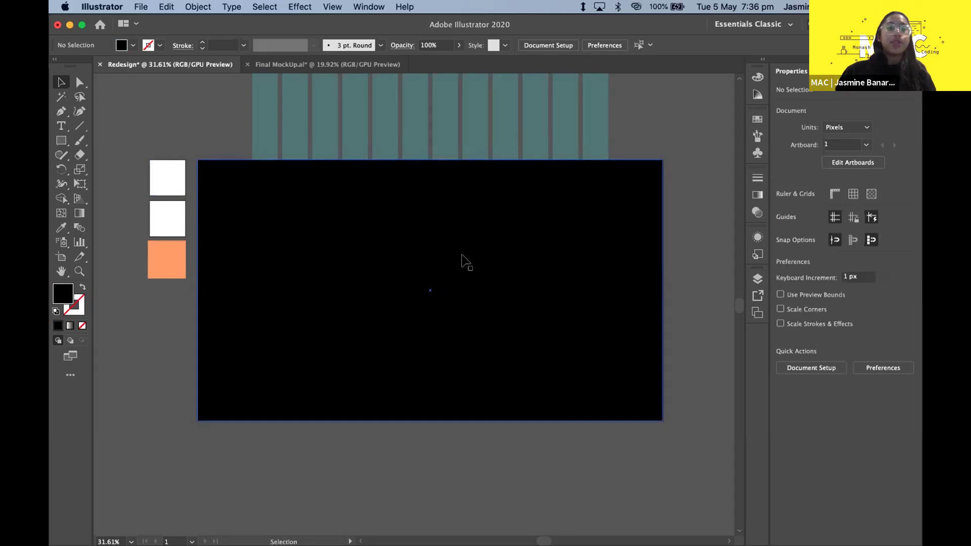
{"action": "left_click", "coordinate": [595, 259]}
{"action": "left_click", "coordinate": [693, 223]}
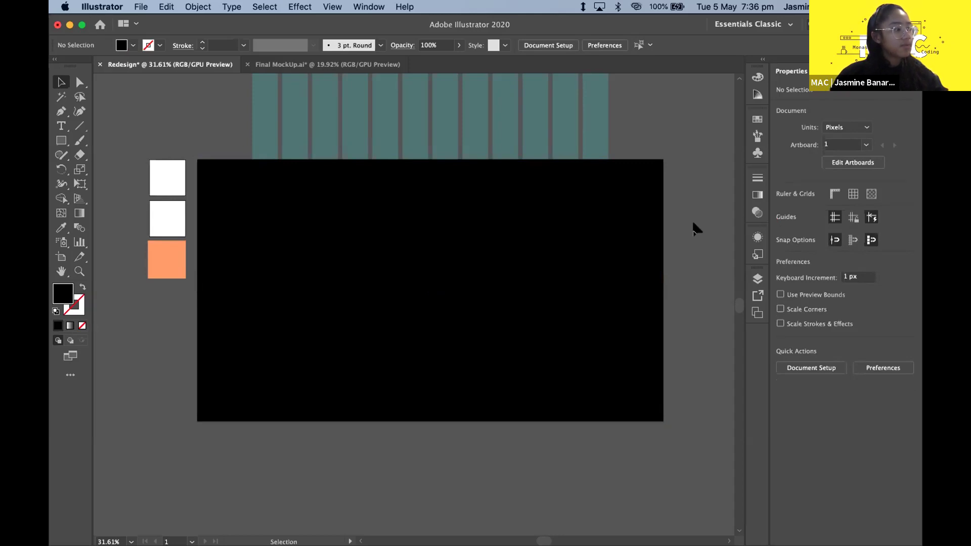
{"action": "left_click", "coordinate": [548, 325]}
{"action": "left_click", "coordinate": [683, 217]}
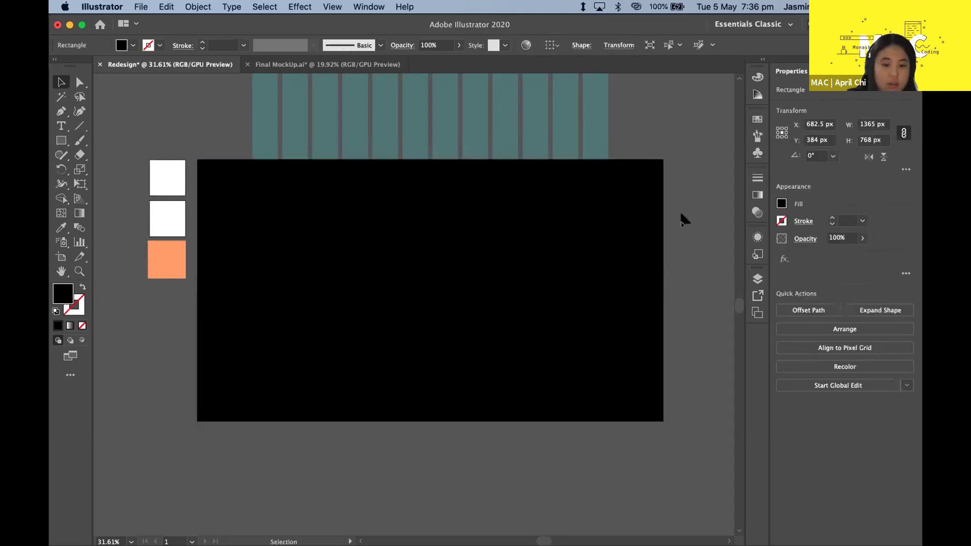
{"action": "left_click", "coordinate": [481, 280]}
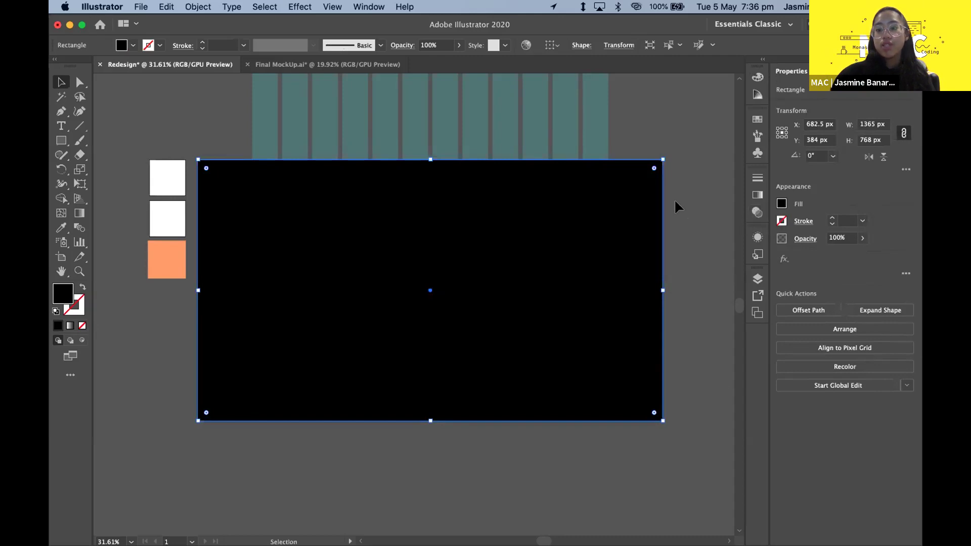
- Try 30% opacity on the black rectangle, undoing an accidental deletion
{"action": "left_click", "coordinate": [756, 212]}
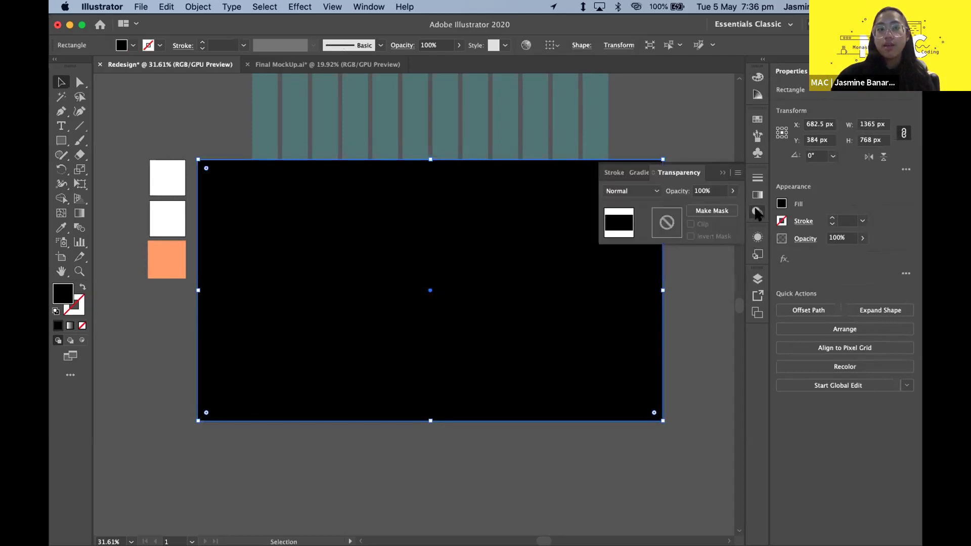
{"action": "left_click", "coordinate": [732, 190]}
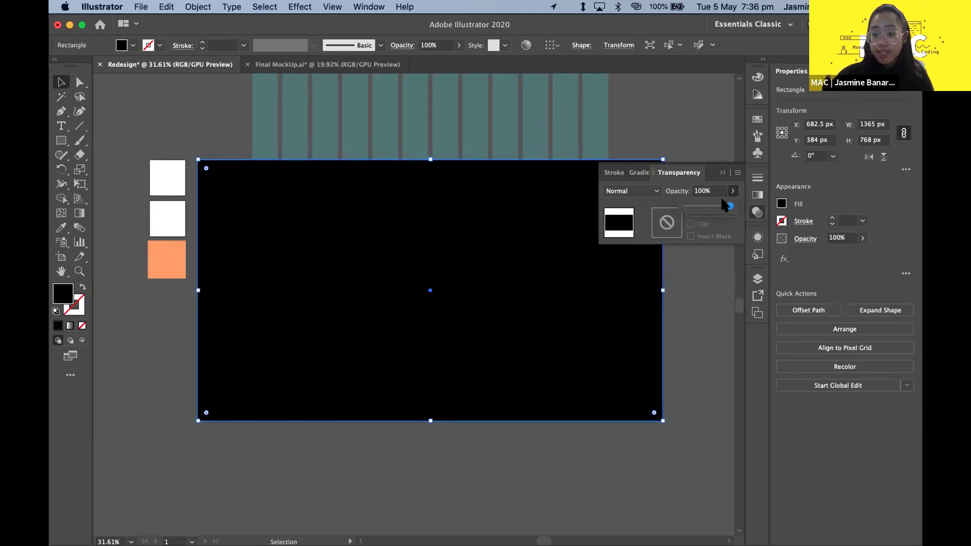
{"action": "type", "text": "30"}
{"action": "key", "text": "Return"}
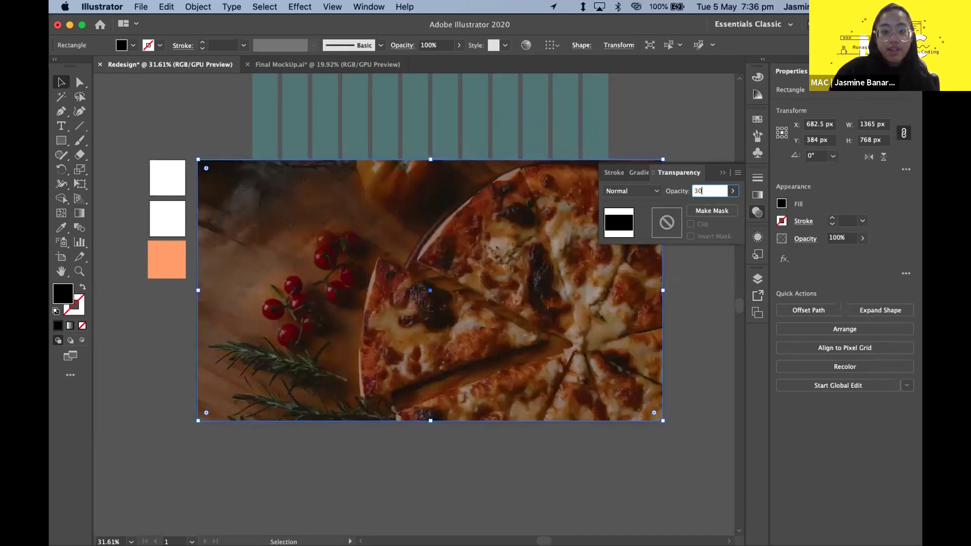
{"action": "left_click", "coordinate": [706, 191]}
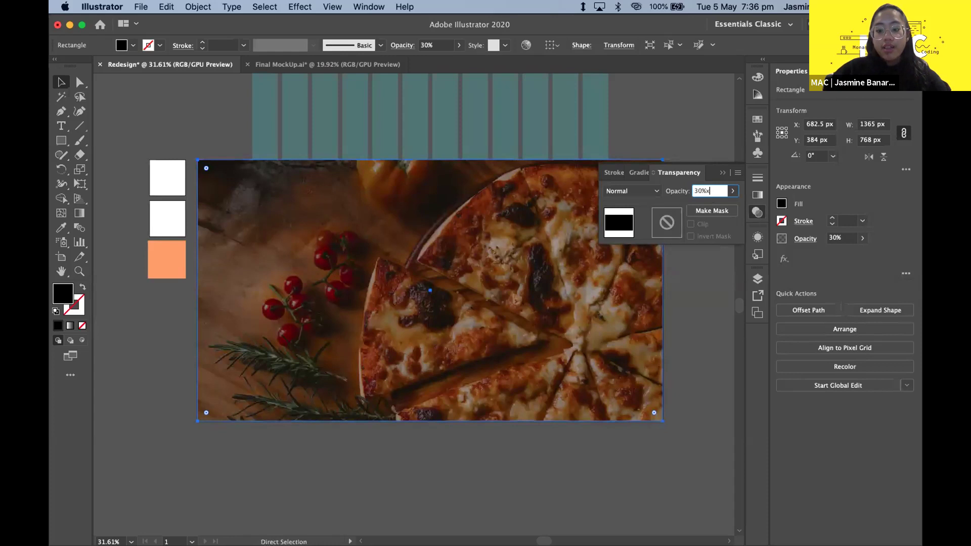
{"action": "key", "text": "Return"}
{"action": "left_click", "coordinate": [706, 191]}
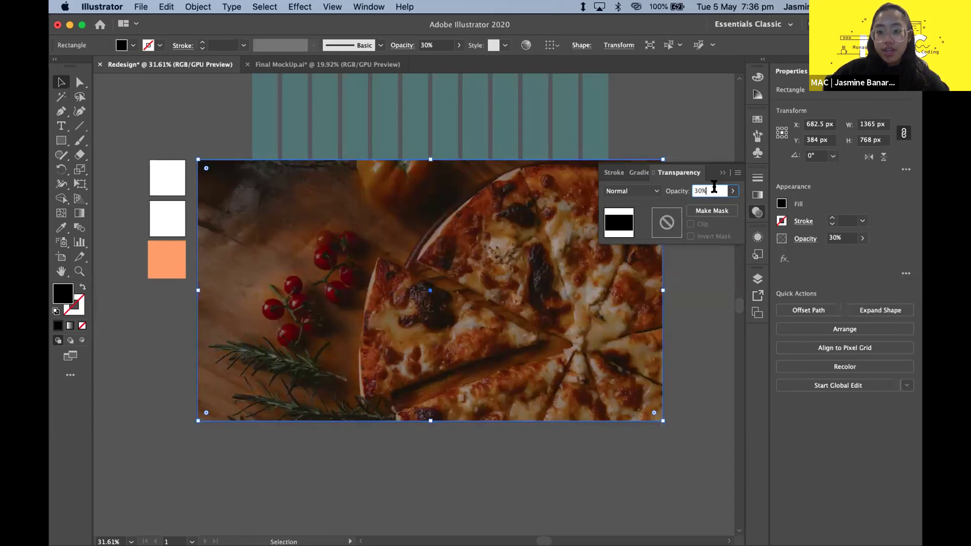
{"action": "key", "text": "Return"}
{"action": "key", "text": "Delete"}
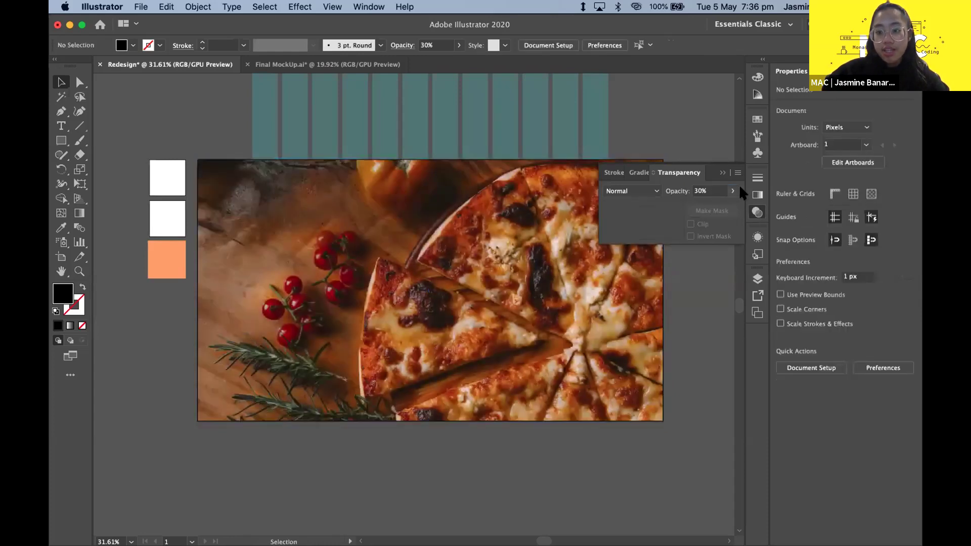
{"action": "key", "text": "super+z"}
- Set the black overlay's opacity to 50% to dim the pizza photo
{"action": "left_click", "coordinate": [706, 192]}
{"action": "type", "text": "30"}
{"action": "key", "text": "BackSpace"}
{"action": "key", "text": "BackSpace"}
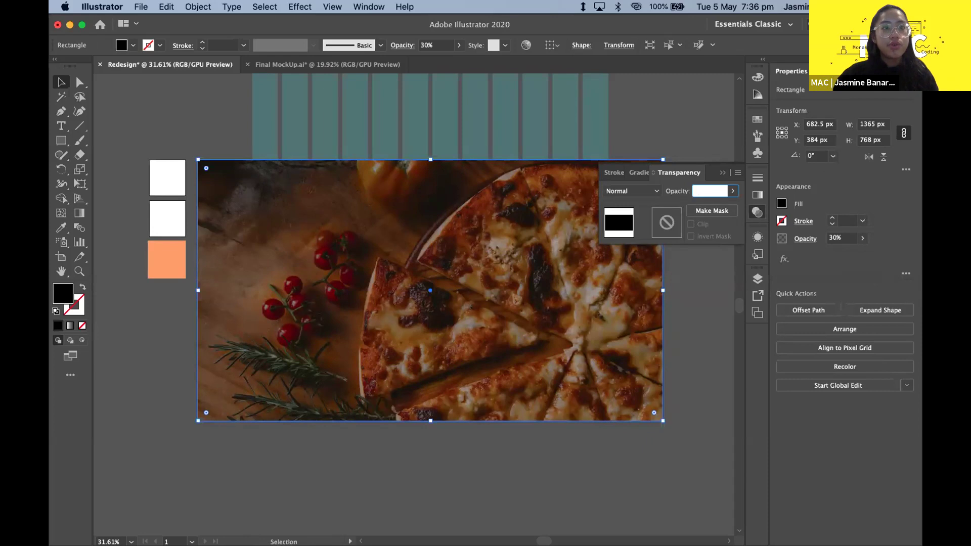
{"action": "type", "text": "50"}
{"action": "key", "text": "Return"}
{"action": "left_click", "coordinate": [722, 173]}
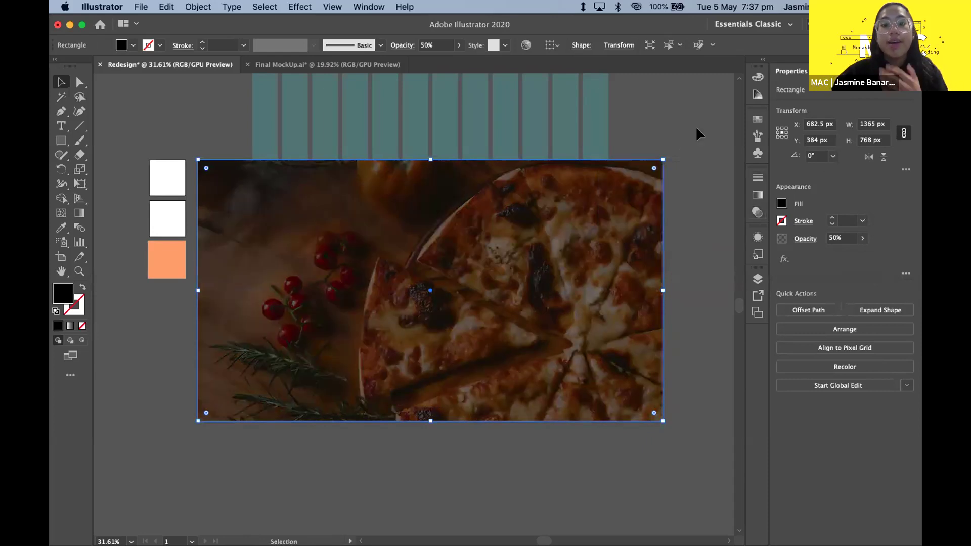
{"action": "left_click", "coordinate": [698, 132]}
- Compare with the hero group in Final MockUp.ai, then return to the Redesign document
{"action": "left_click", "coordinate": [356, 66]}
{"action": "scroll", "coordinate": [235, 244], "scroll_direction": "right", "scroll_amount": 10}
{"action": "left_click", "coordinate": [576, 288]}
{"action": "key", "text": "ctrl+Tab"}
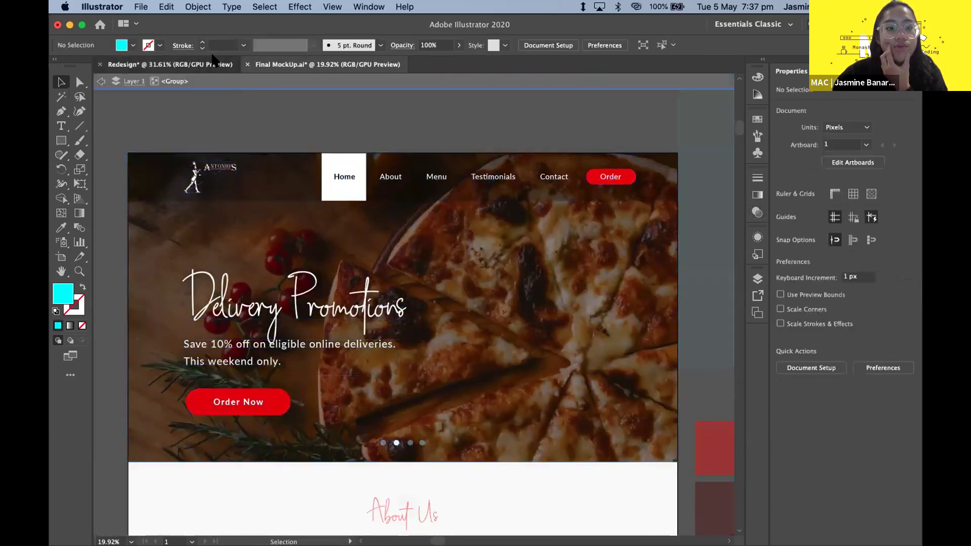
{"action": "left_click", "coordinate": [657, 218]}
{"action": "left_click", "coordinate": [679, 153]}
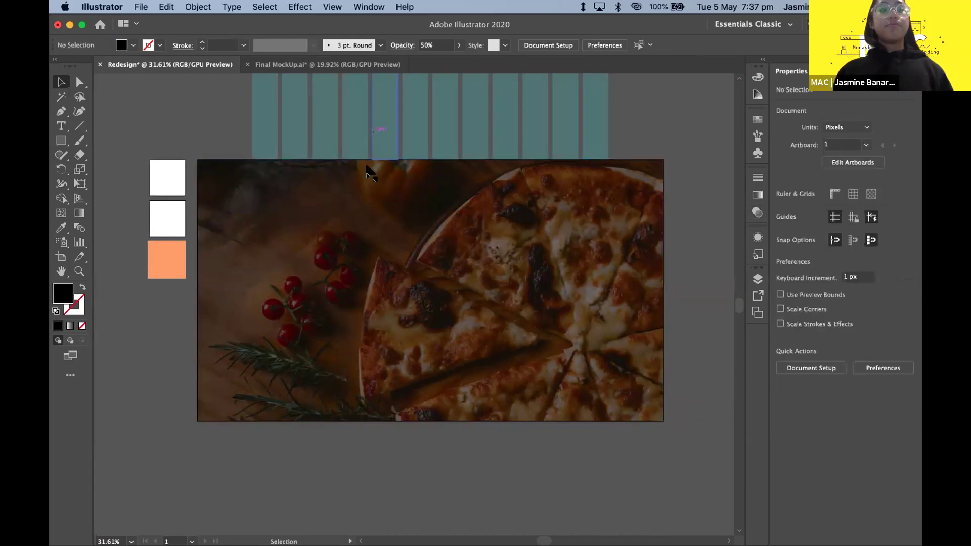
- Deselect everything and open the Place dialog with Cmd+Shift+P
{"action": "scroll", "coordinate": [339, 341], "scroll_direction": "down", "scroll_amount": 1}
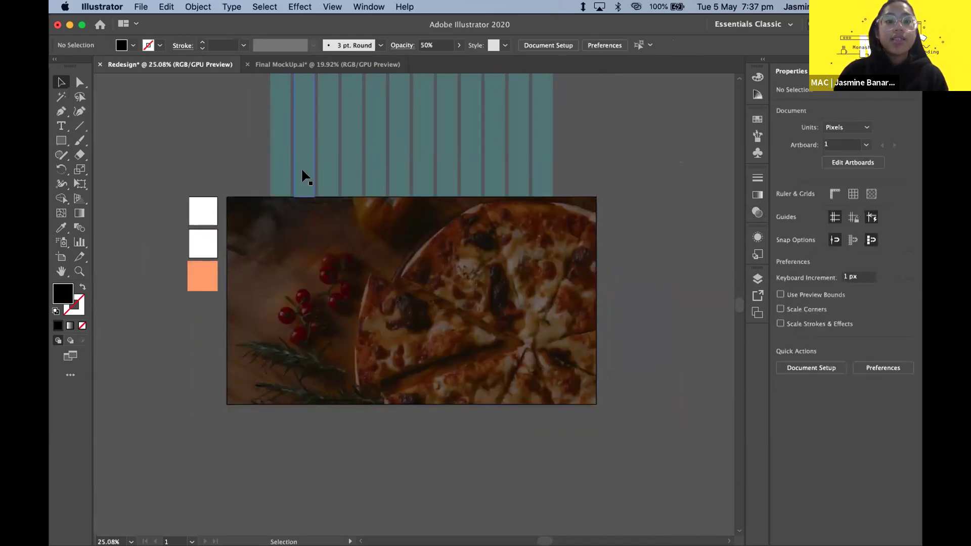
{"action": "left_click", "coordinate": [277, 221]}
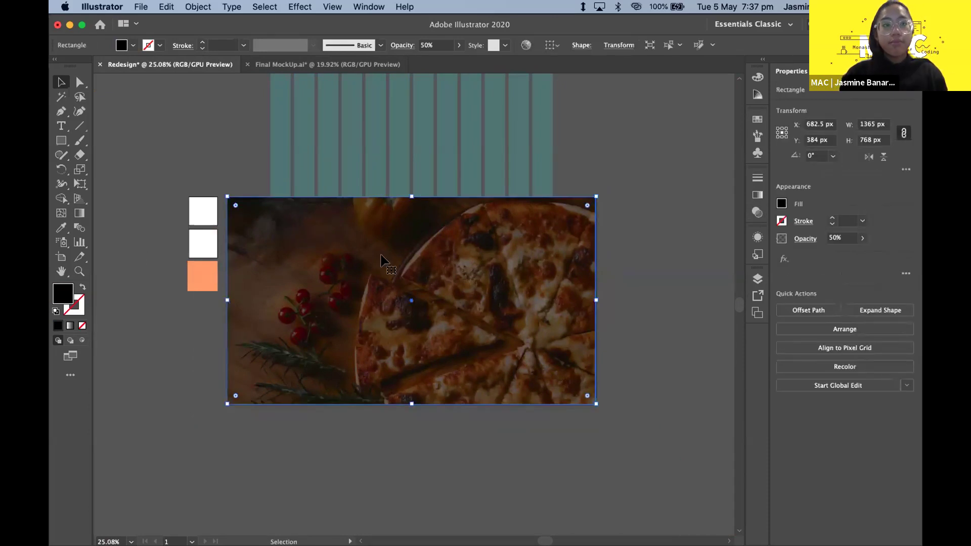
{"action": "key", "text": "super+shift+a"}
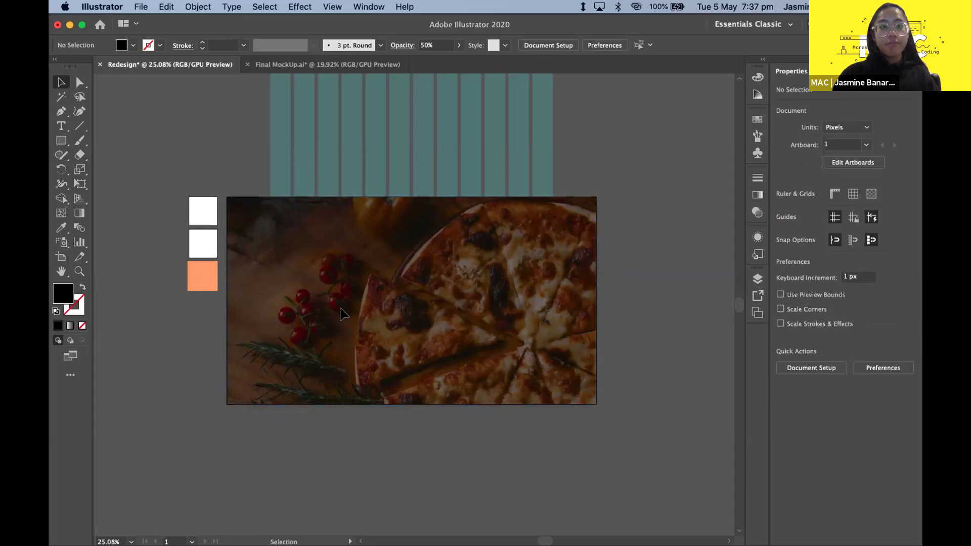
{"action": "key", "text": "super+shift+p"}
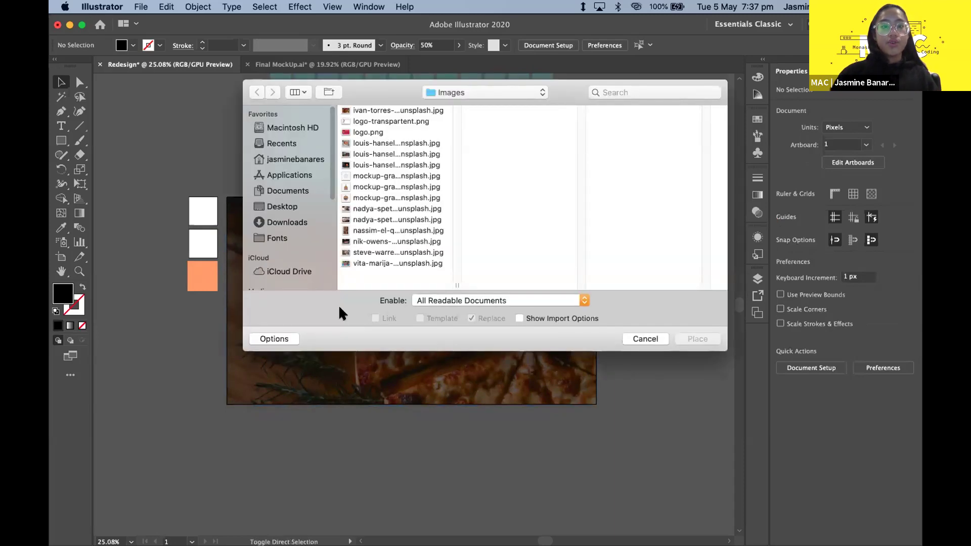
- Preview logo.png and logo-transparent.png, then load logo-transparent.png for placing
{"action": "left_click", "coordinate": [400, 130]}
{"action": "left_click", "coordinate": [400, 119]}
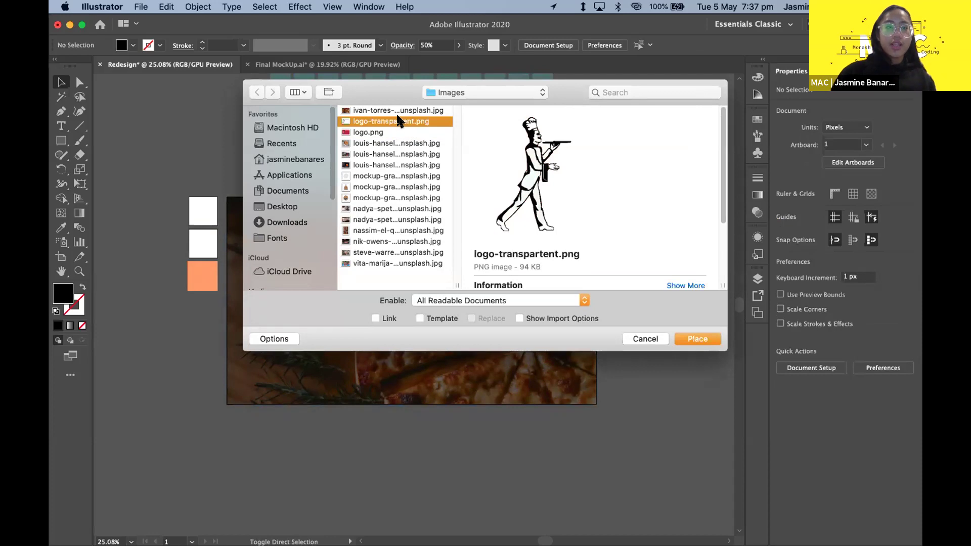
{"action": "key", "text": "Down"}
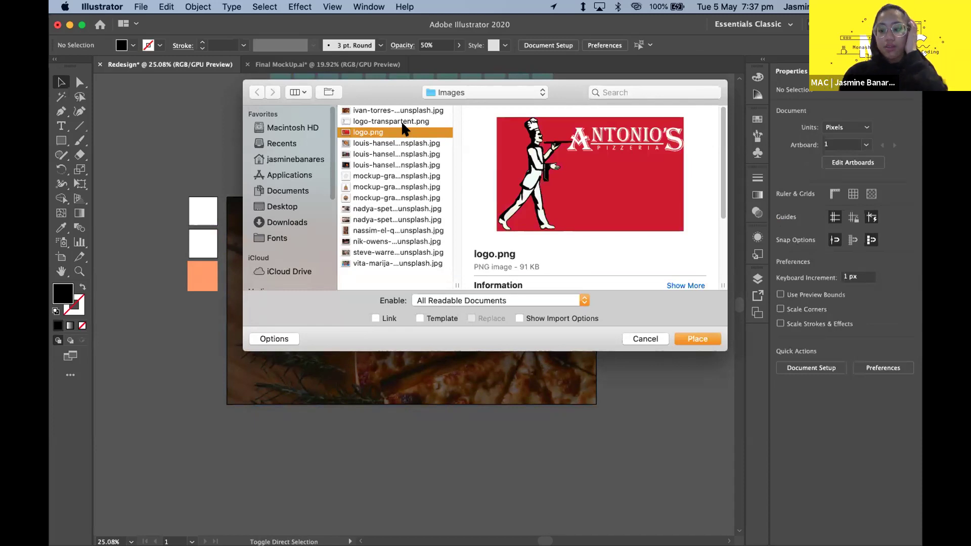
{"action": "key", "text": "Up"}
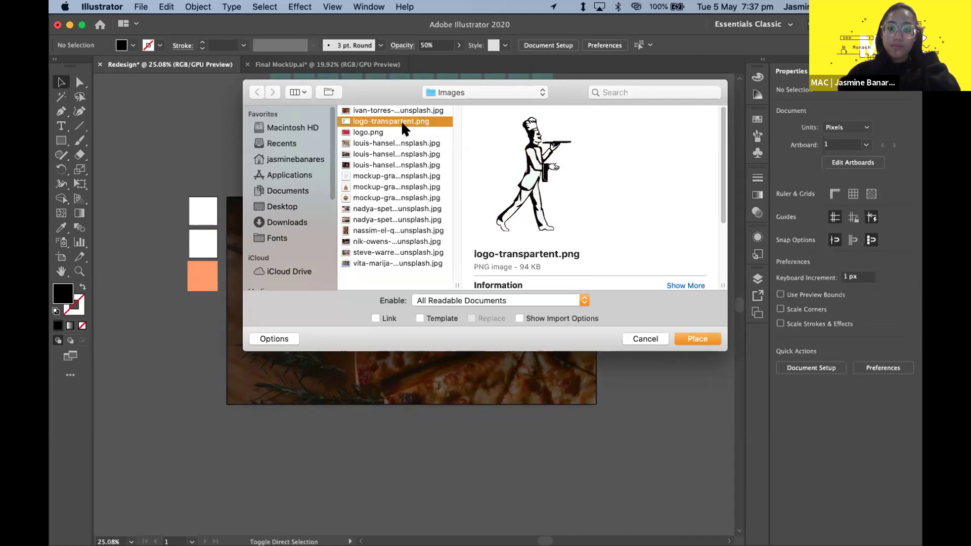
{"action": "double_click", "coordinate": [401, 123]}
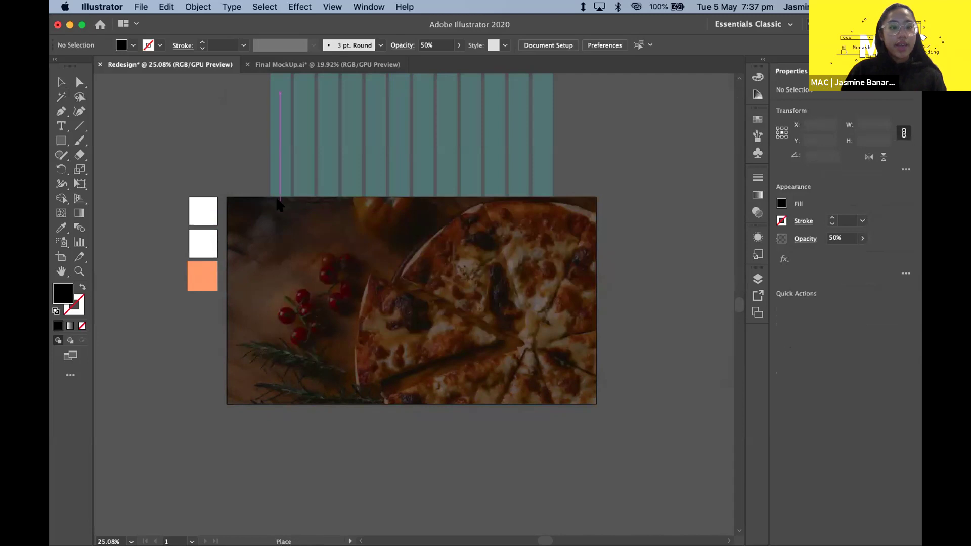
- Place the Antonio's chef logo at the pizza photo's top-left corner
{"action": "scroll", "coordinate": [270, 202], "scroll_direction": "up", "scroll_amount": 5}
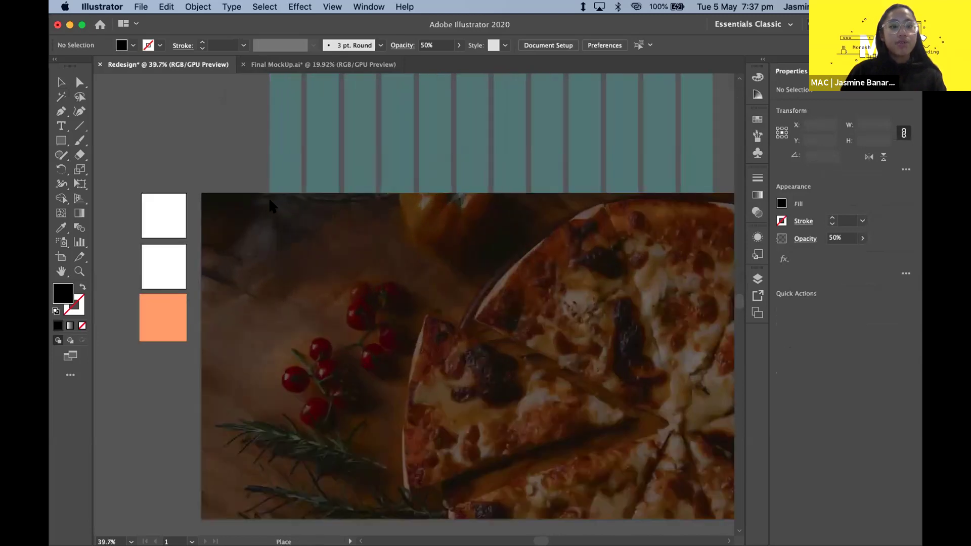
{"action": "scroll", "coordinate": [271, 205], "scroll_direction": "up", "scroll_amount": 1}
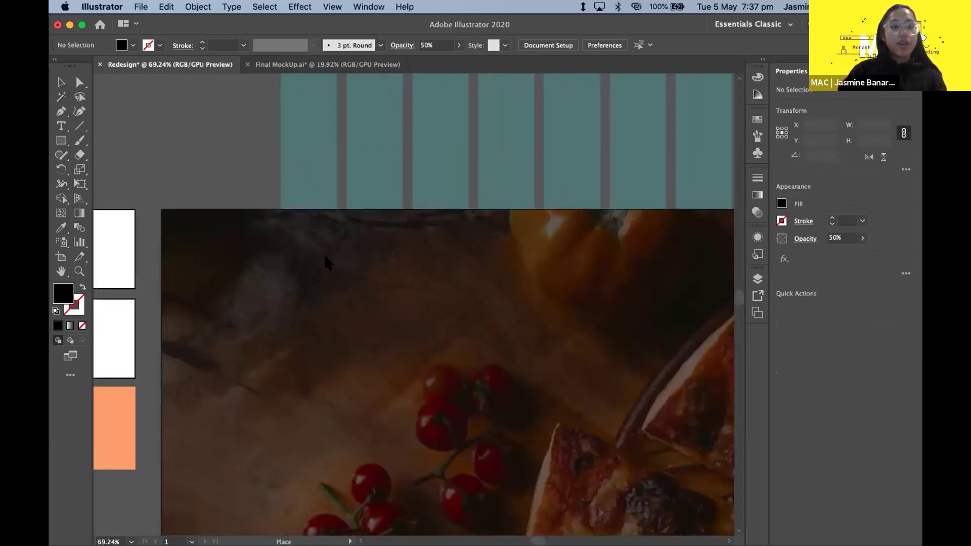
{"action": "left_click", "coordinate": [281, 228]}
{"action": "scroll", "coordinate": [281, 227], "scroll_direction": "down", "scroll_amount": 8}
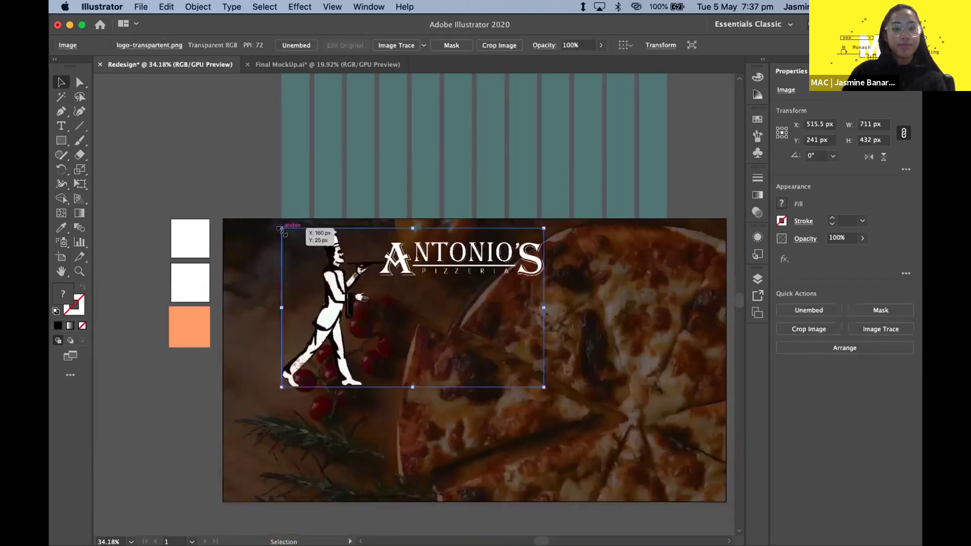
{"action": "left_click", "coordinate": [547, 256]}
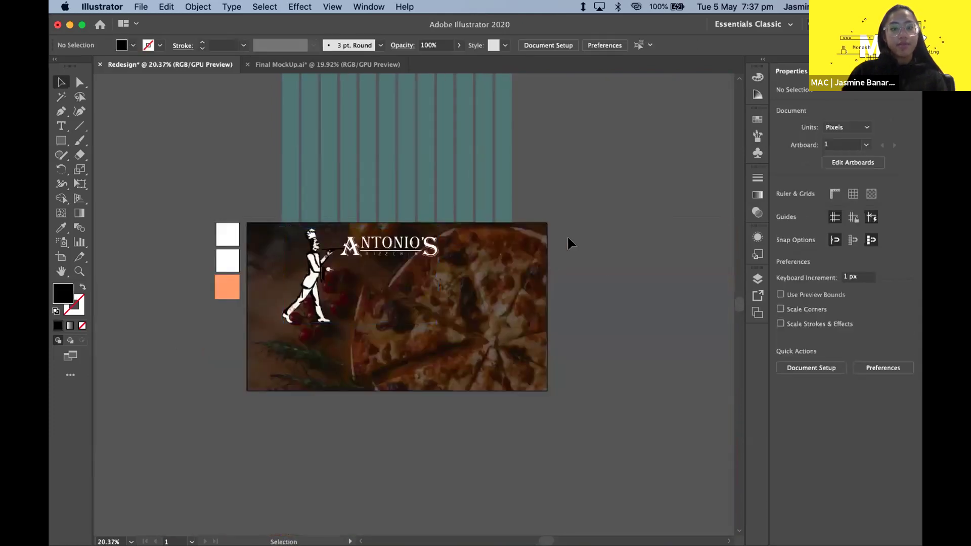
- Shrink the Antonio's logo proportionally and check its size in the corner
{"action": "left_click", "coordinate": [353, 273]}
{"action": "scroll", "coordinate": [348, 268], "scroll_direction": "up", "scroll_amount": 3}
{"action": "left_click_drag", "start_coordinate": [488, 355], "coordinate": [299, 275]}
{"action": "left_click", "coordinate": [314, 268]}
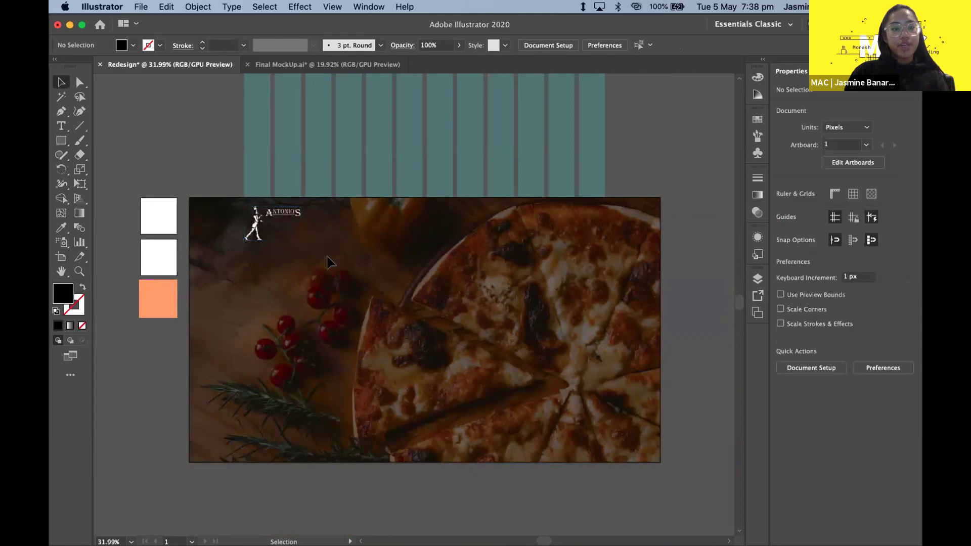
{"action": "scroll", "coordinate": [273, 220], "scroll_direction": "up", "scroll_amount": 2}
{"action": "left_click", "coordinate": [273, 223]}
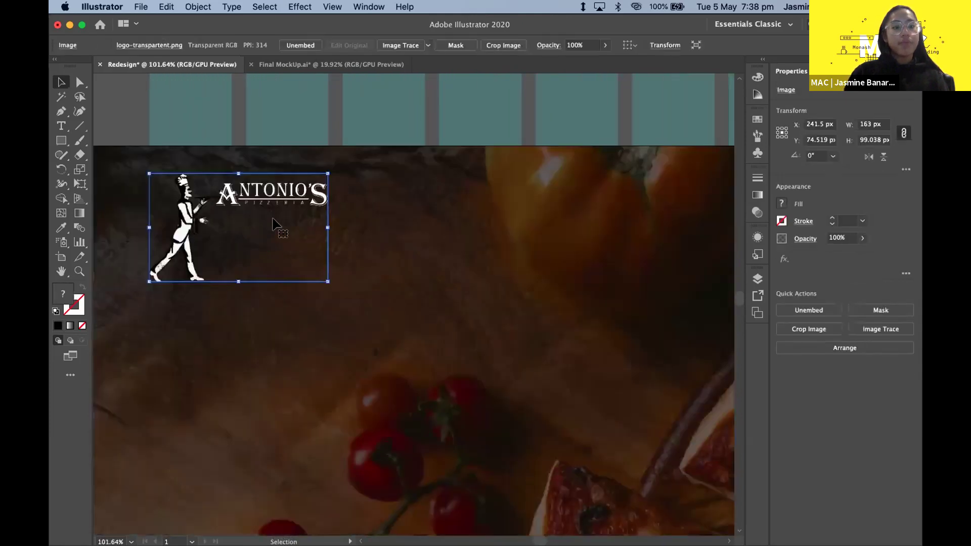
{"action": "scroll", "coordinate": [273, 221], "scroll_direction": "up", "scroll_amount": 6}
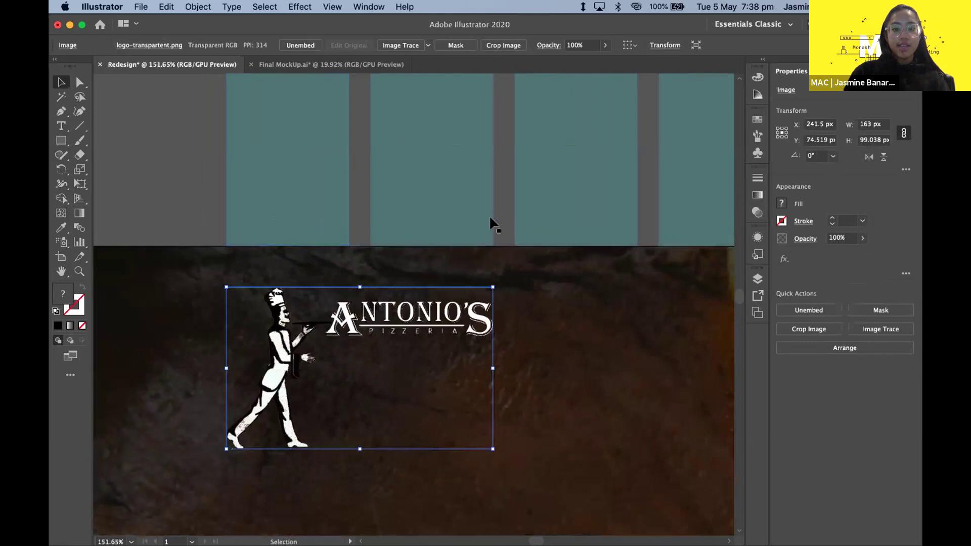
{"action": "left_click", "coordinate": [521, 437]}
{"action": "scroll", "coordinate": [521, 438], "scroll_direction": "down", "scroll_amount": 8}
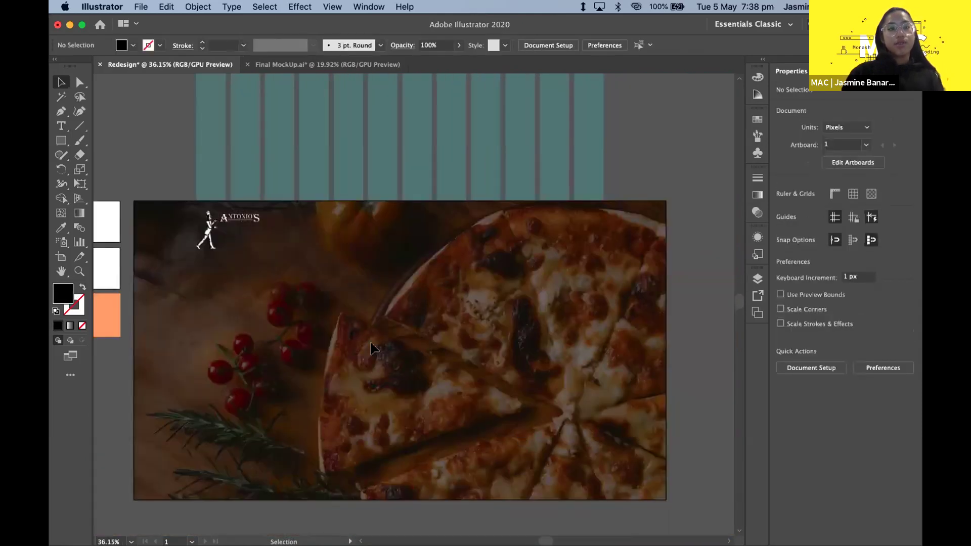
{"action": "left_click", "coordinate": [239, 246]}
{"action": "left_click", "coordinate": [395, 308]}
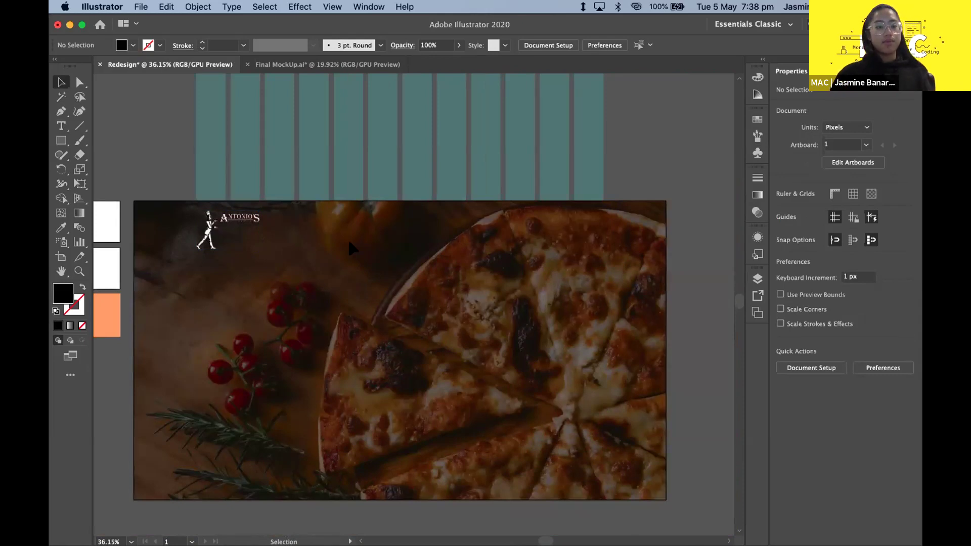
{"action": "scroll", "coordinate": [349, 276], "scroll_direction": "down", "scroll_amount": 2}
{"action": "scroll", "coordinate": [346, 273], "scroll_direction": "up", "scroll_amount": 3}
{"action": "scroll", "coordinate": [345, 276], "scroll_direction": "down", "scroll_amount": 1}
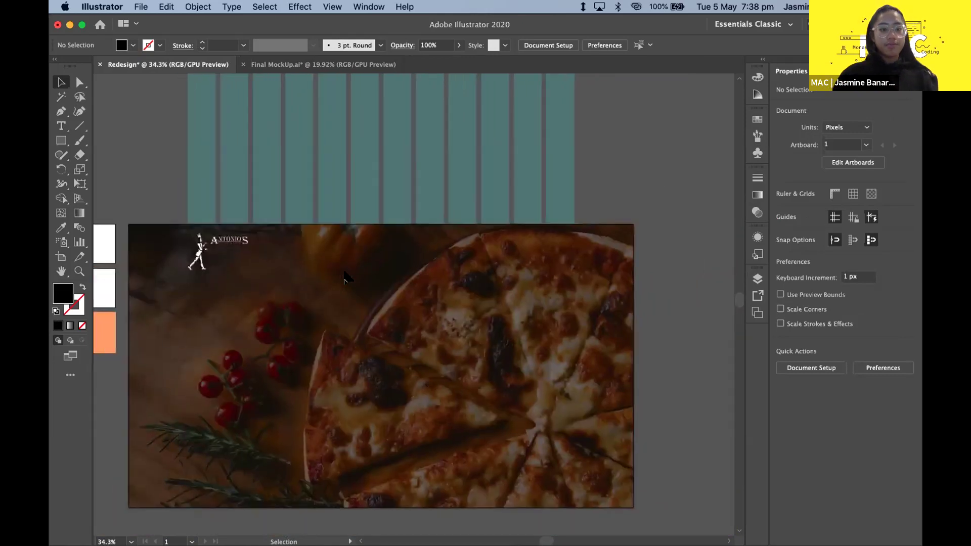
{"action": "left_click", "coordinate": [230, 255]}
{"action": "left_click", "coordinate": [295, 270]}
{"action": "left_click", "coordinate": [240, 253]}
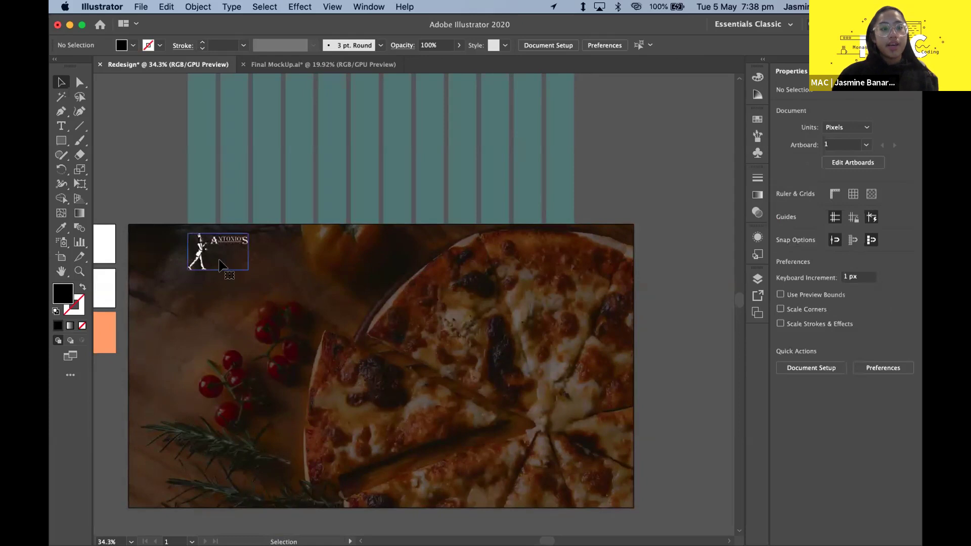
{"action": "scroll", "coordinate": [250, 254], "scroll_direction": "down", "scroll_amount": 1}
{"action": "left_click", "coordinate": [293, 274]}
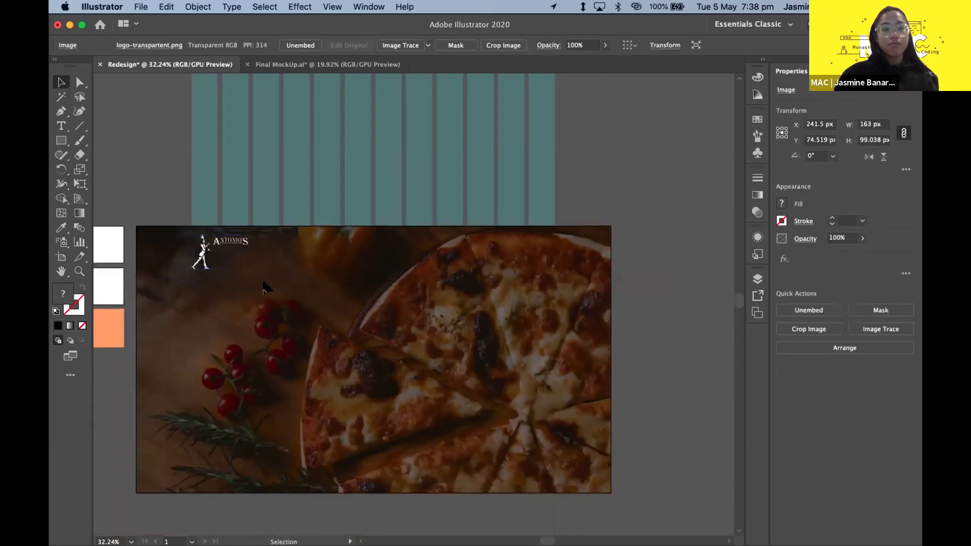
{"action": "left_click", "coordinate": [218, 268]}
{"action": "scroll", "coordinate": [227, 276], "scroll_direction": "up", "scroll_amount": 5}
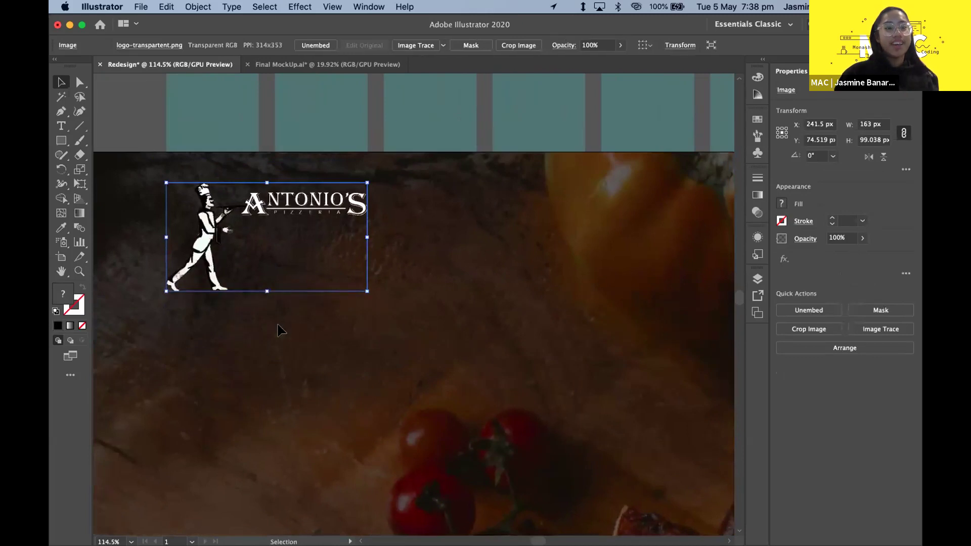
{"action": "left_click", "coordinate": [278, 330]}
{"action": "scroll", "coordinate": [281, 328], "scroll_direction": "down", "scroll_amount": 5}
{"action": "scroll", "coordinate": [420, 380], "scroll_direction": "up", "scroll_amount": 2}
{"action": "key", "text": "super+z"}
- Scale the logo down further, then switch to the Final MockUp.ai document
{"action": "left_click", "coordinate": [420, 379]}
{"action": "scroll", "coordinate": [420, 379], "scroll_direction": "down", "scroll_amount": 5}
{"action": "scroll", "coordinate": [419, 380], "scroll_direction": "up", "scroll_amount": 2}
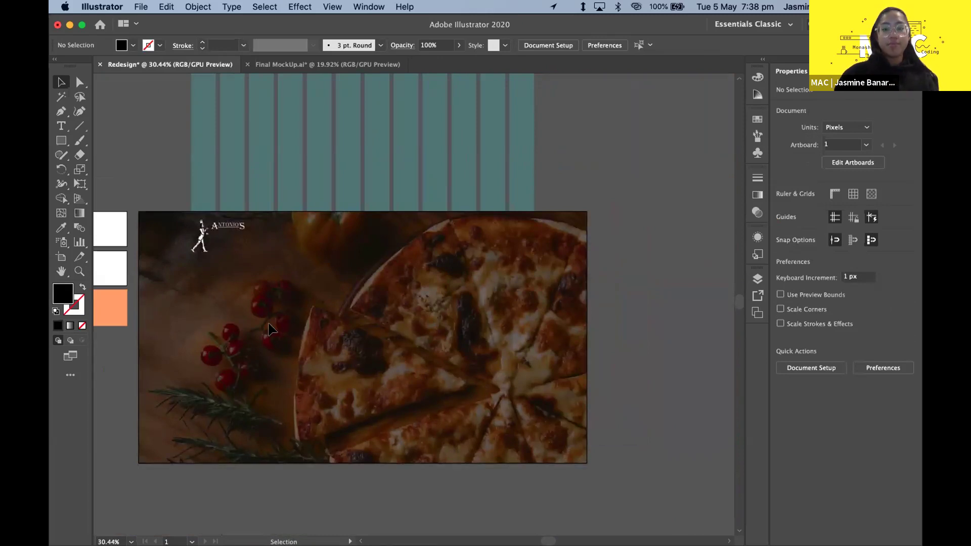
{"action": "scroll", "coordinate": [304, 311], "scroll_direction": "up", "scroll_amount": 2}
{"action": "scroll", "coordinate": [304, 307], "scroll_direction": "up", "scroll_amount": 3}
{"action": "scroll", "coordinate": [291, 288], "scroll_direction": "left", "scroll_amount": 3}
{"action": "scroll", "coordinate": [280, 274], "scroll_direction": "down", "scroll_amount": 5}
{"action": "left_click", "coordinate": [274, 257]}
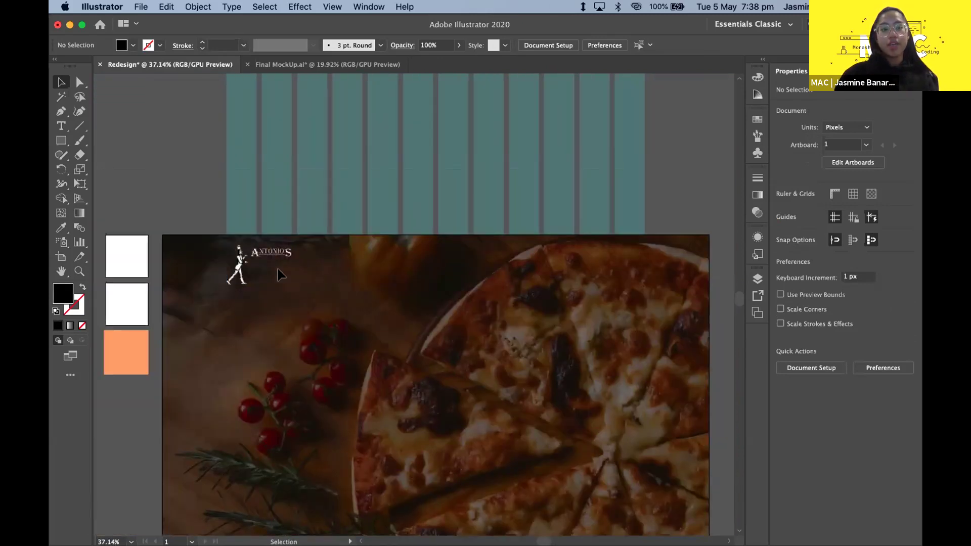
{"action": "scroll", "coordinate": [274, 257], "scroll_direction": "up", "scroll_amount": 8}
{"action": "left_click_drag", "start_coordinate": [339, 362], "coordinate": [305, 326]}
{"action": "left_click", "coordinate": [327, 335]}
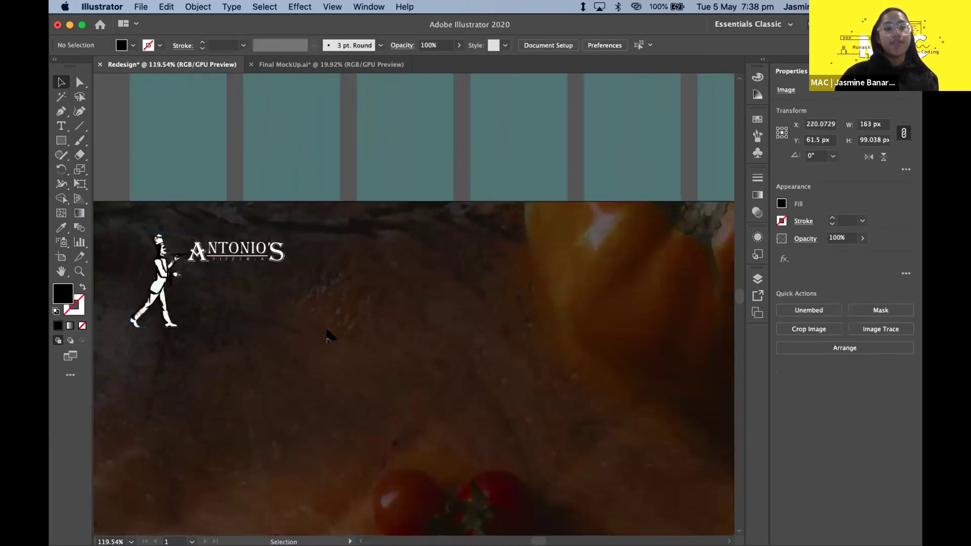
{"action": "scroll", "coordinate": [328, 331], "scroll_direction": "down", "scroll_amount": 5}
{"action": "scroll", "coordinate": [314, 303], "scroll_direction": "down", "scroll_amount": 3}
{"action": "scroll", "coordinate": [303, 288], "scroll_direction": "right", "scroll_amount": 3}
{"action": "scroll", "coordinate": [288, 263], "scroll_direction": "up", "scroll_amount": 3}
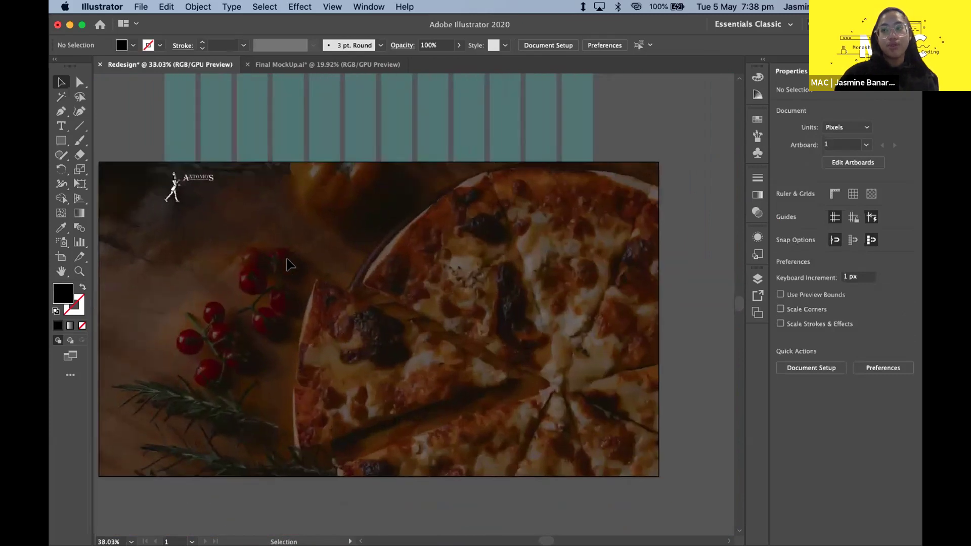
{"action": "left_click", "coordinate": [198, 192]}
{"action": "left_click", "coordinate": [270, 204]}
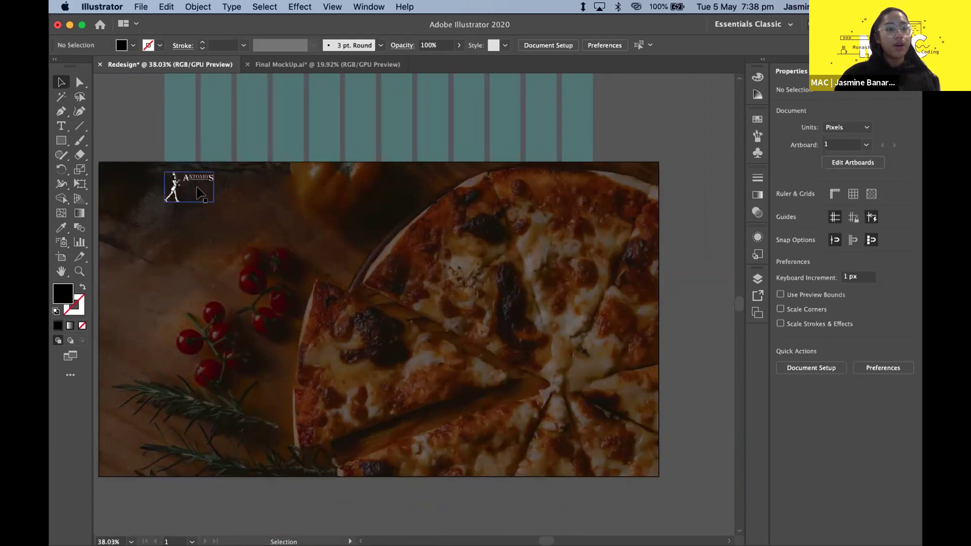
{"action": "scroll", "coordinate": [253, 127], "scroll_direction": "left", "scroll_amount": 2}
{"action": "left_click", "coordinate": [305, 65]}
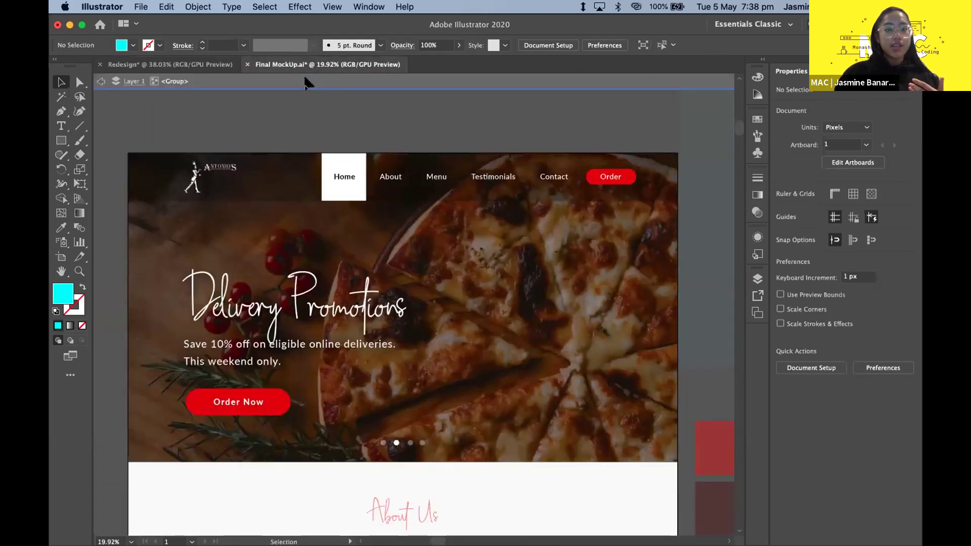
- Compare against the Final MockUp.ai hero, then return to Redesign with the Rectangle tool (M)
{"action": "scroll", "coordinate": [329, 195], "scroll_direction": "up", "scroll_amount": 1}
{"action": "scroll", "coordinate": [326, 192], "scroll_direction": "down", "scroll_amount": 2}
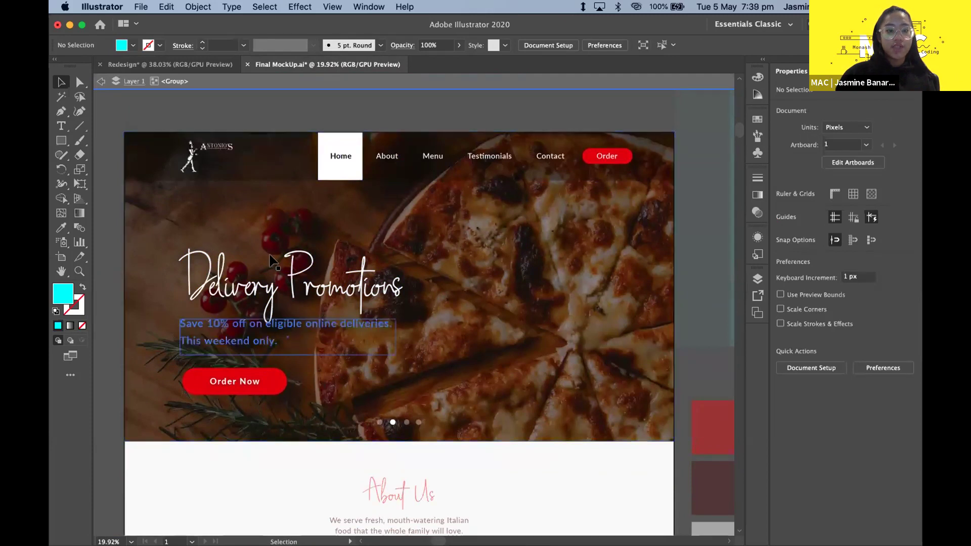
{"action": "scroll", "coordinate": [248, 195], "scroll_direction": "up", "scroll_amount": 2}
{"action": "scroll", "coordinate": [228, 98], "scroll_direction": "down", "scroll_amount": 2}
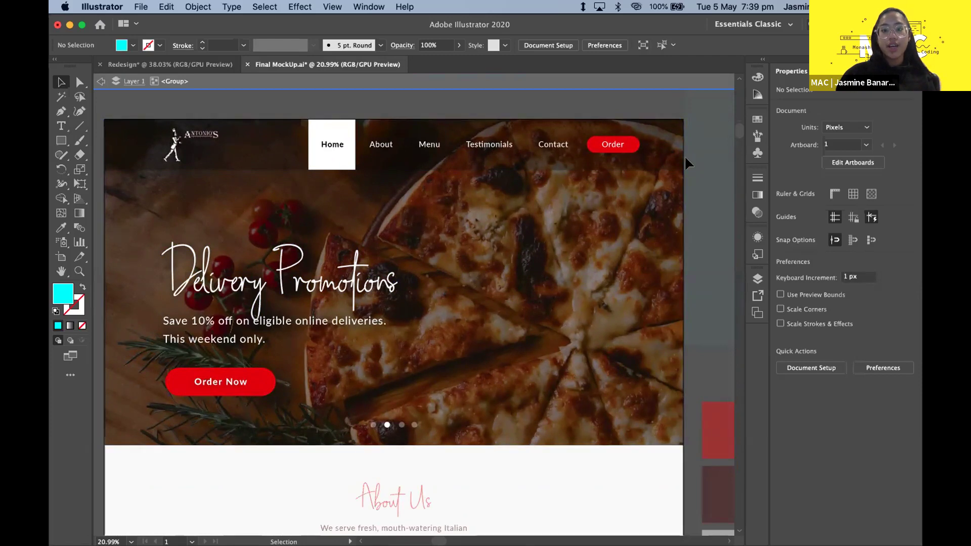
{"action": "left_click", "coordinate": [194, 64]}
{"action": "key", "text": "m"}
{"action": "scroll", "coordinate": [155, 187], "scroll_direction": "right", "scroll_amount": 1}
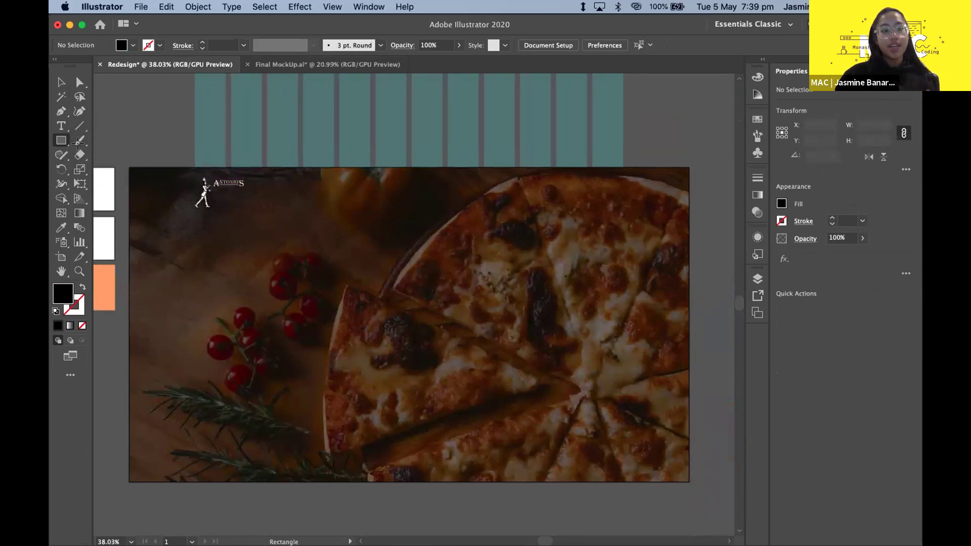
- Draw a black 1366 × 120 px header bar across the photo's top, with the logo above it
{"action": "left_click_drag", "start_coordinate": [127, 166], "coordinate": [687, 214]}
{"action": "left_click", "coordinate": [61, 82]}
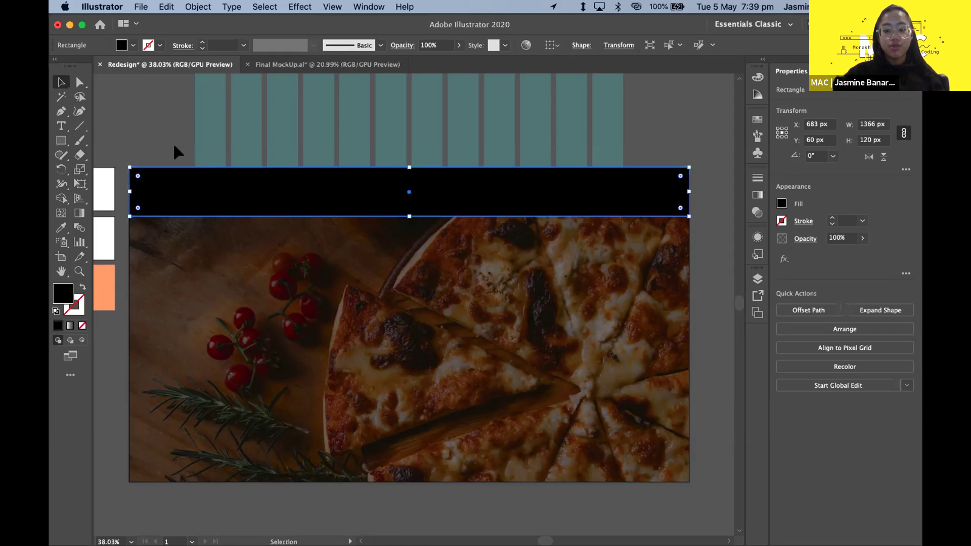
{"action": "key", "text": "super+z"}
{"action": "key", "text": "v"}
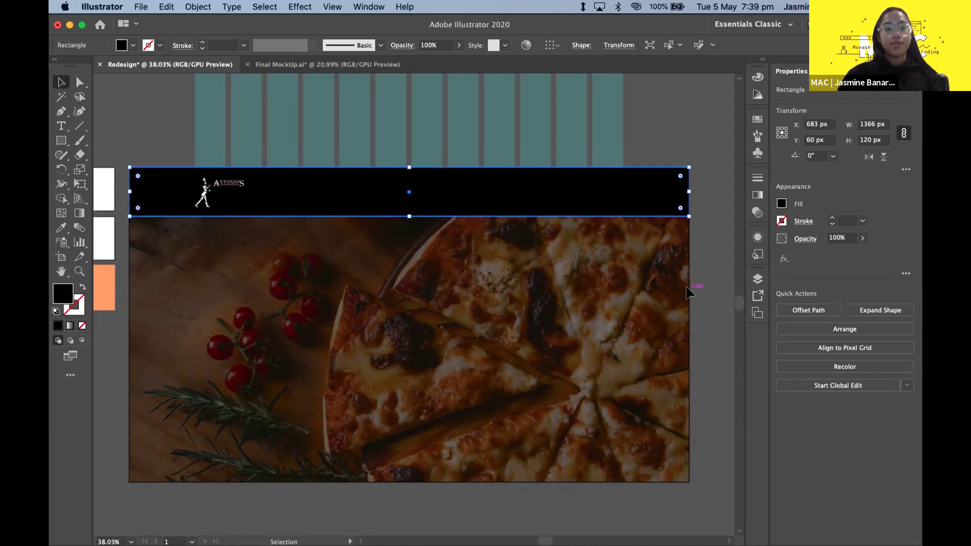
- Set the black header bar's opacity to 30% in the Transparency panel
{"action": "left_click", "coordinate": [756, 212]}
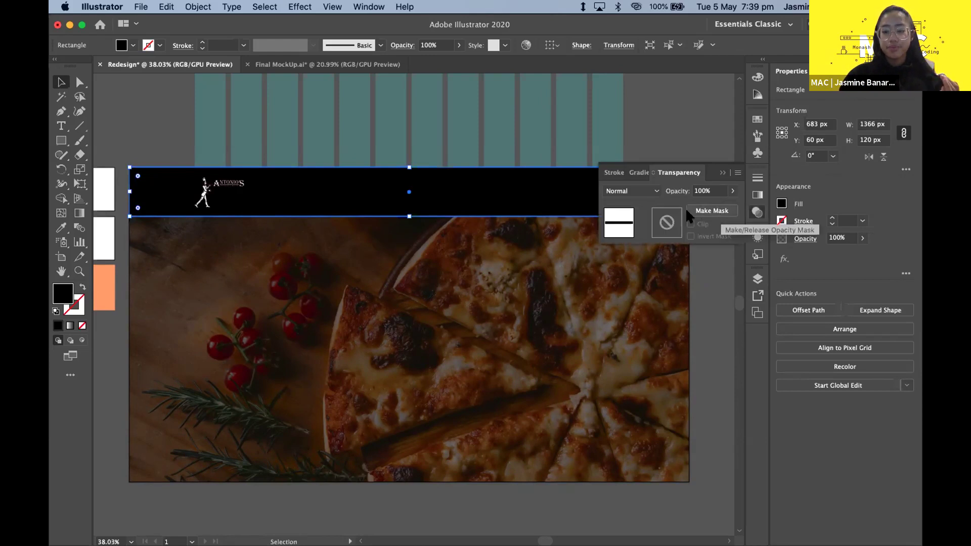
{"action": "left_click", "coordinate": [710, 190]}
{"action": "type", "text": "20"}
{"action": "key", "text": "Return"}
{"action": "left_click", "coordinate": [706, 191]}
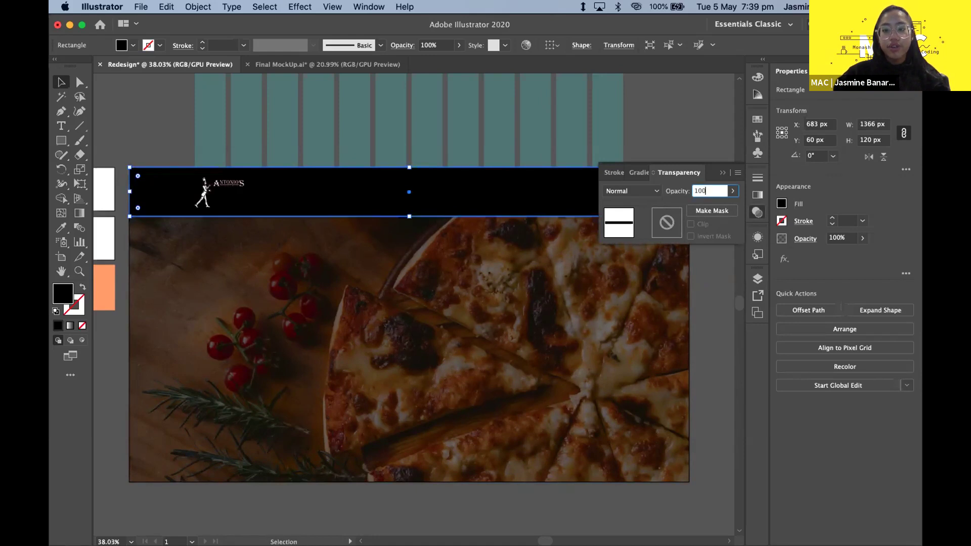
{"action": "type", "text": "30"}
{"action": "key", "text": "Return"}
{"action": "left_click", "coordinate": [714, 170]}
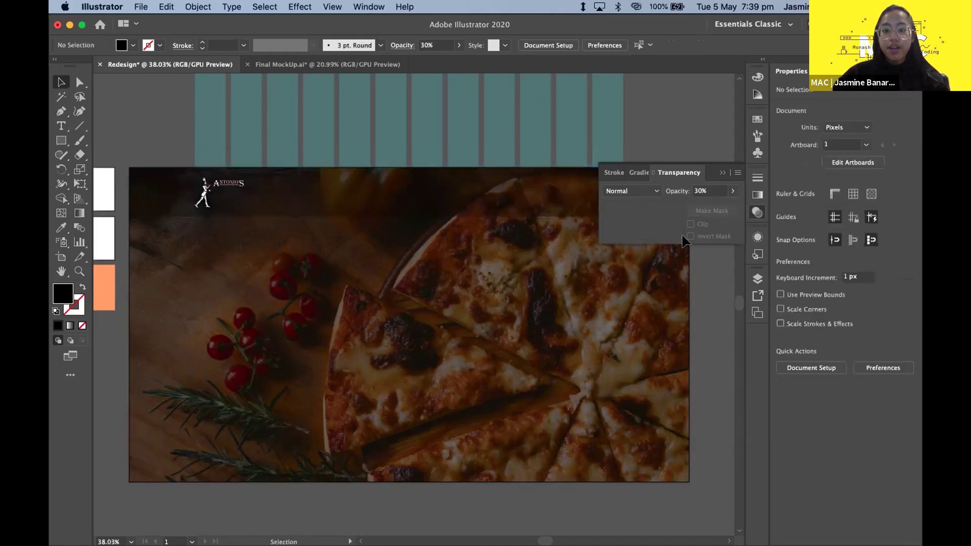
{"action": "scroll", "coordinate": [321, 346], "scroll_direction": "down", "scroll_amount": 2}
{"action": "scroll", "coordinate": [323, 351], "scroll_direction": "down", "scroll_amount": 1}
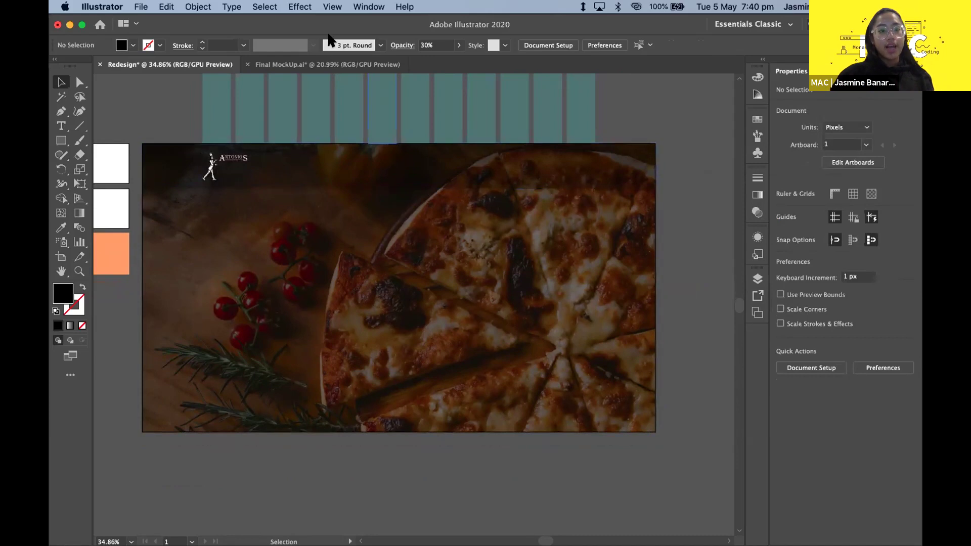
- Compare the translucent header against Final MockUp.ai and return to the Redesign document
{"action": "left_click", "coordinate": [318, 65]}
{"action": "left_click", "coordinate": [180, 65]}
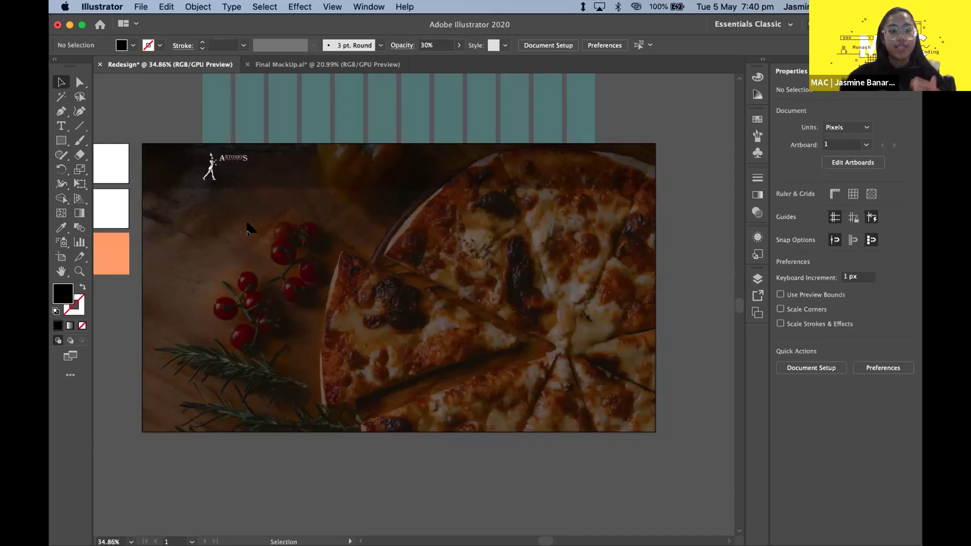
{"action": "scroll", "coordinate": [248, 229], "scroll_direction": "down", "scroll_amount": 5}
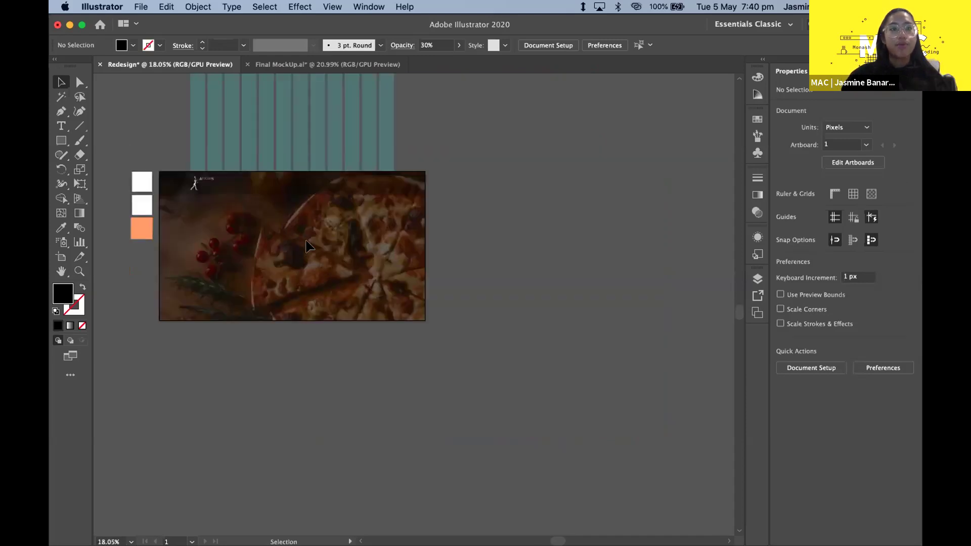
{"action": "scroll", "coordinate": [308, 246], "scroll_direction": "up", "scroll_amount": 3}
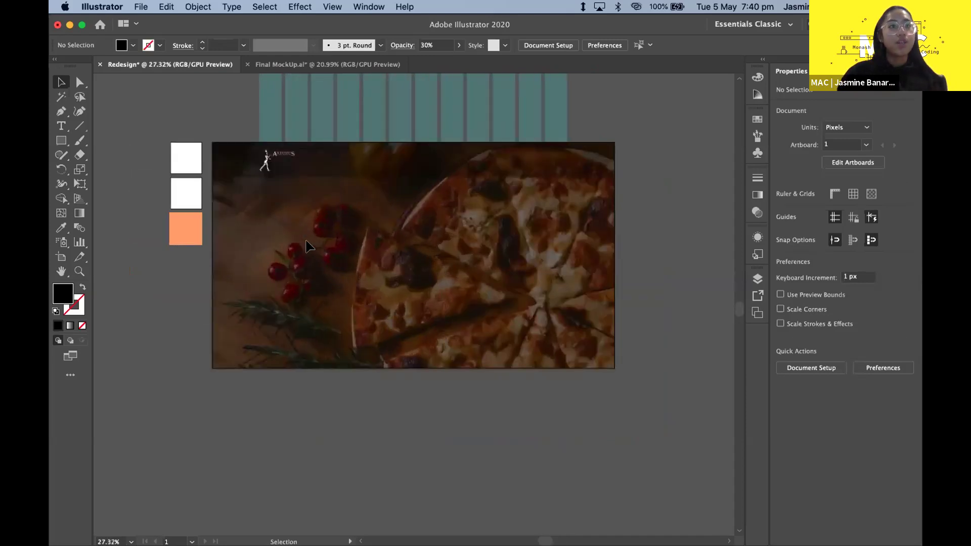
{"action": "scroll", "coordinate": [367, 243], "scroll_direction": "down", "scroll_amount": 4}
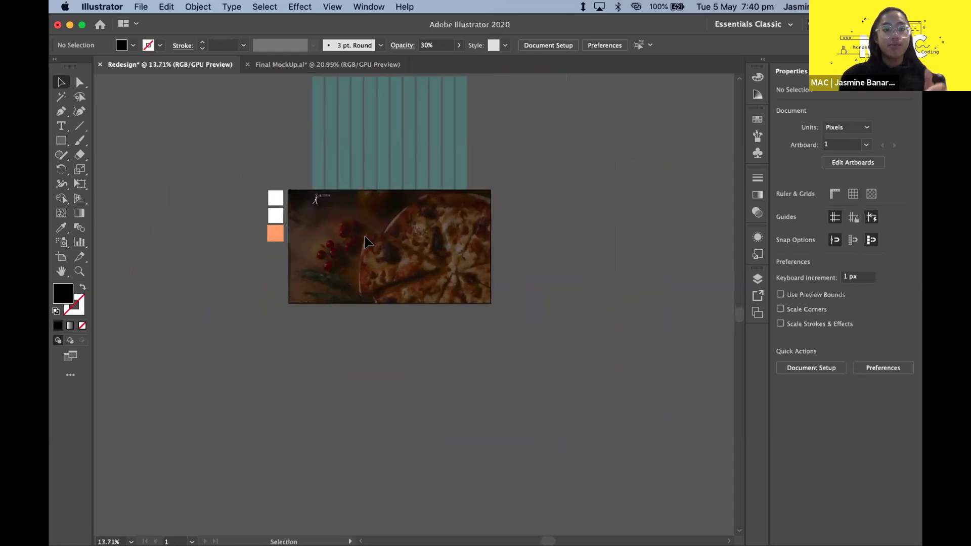
{"action": "scroll", "coordinate": [387, 126], "scroll_direction": "down", "scroll_amount": 3}
{"action": "scroll", "coordinate": [387, 126], "scroll_direction": "up", "scroll_amount": 2}
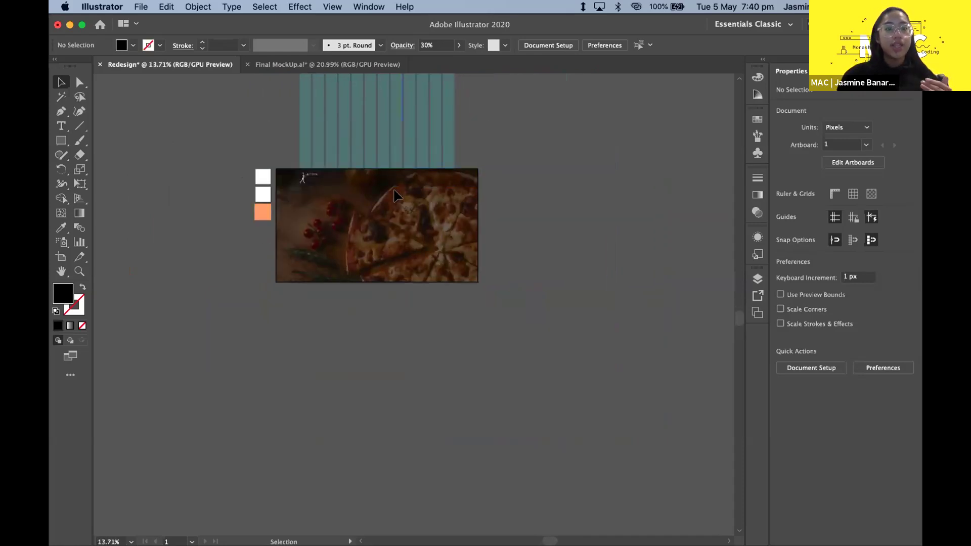
{"action": "scroll", "coordinate": [396, 194], "scroll_direction": "up", "scroll_amount": 2}
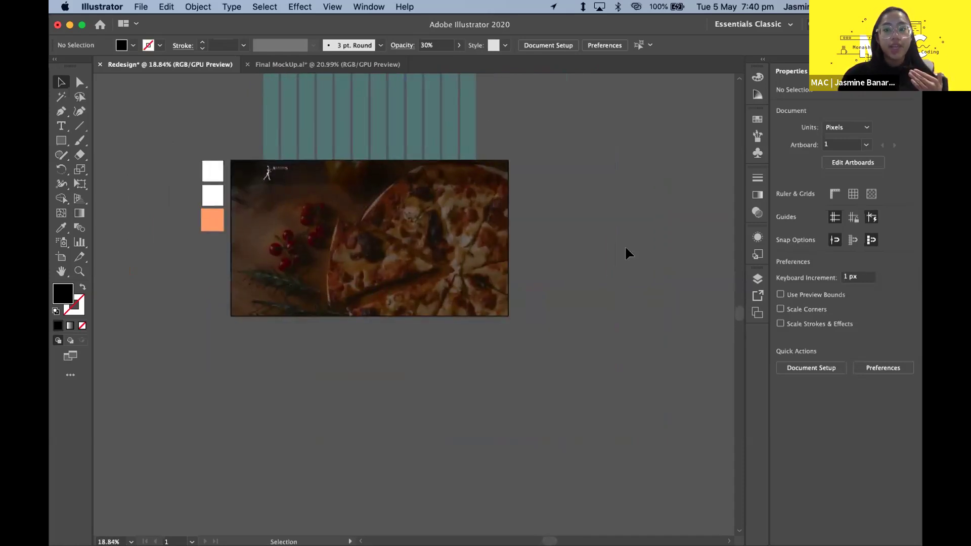
- Change Artboard 1's height from 768 px to 15000 px in Artboard Options
{"action": "left_click", "coordinate": [759, 312]}
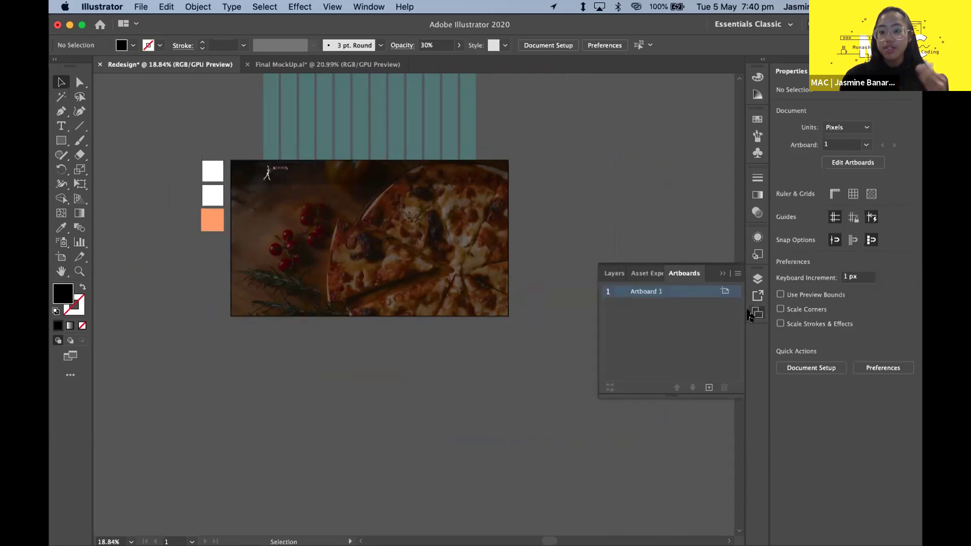
{"action": "left_click", "coordinate": [725, 292]}
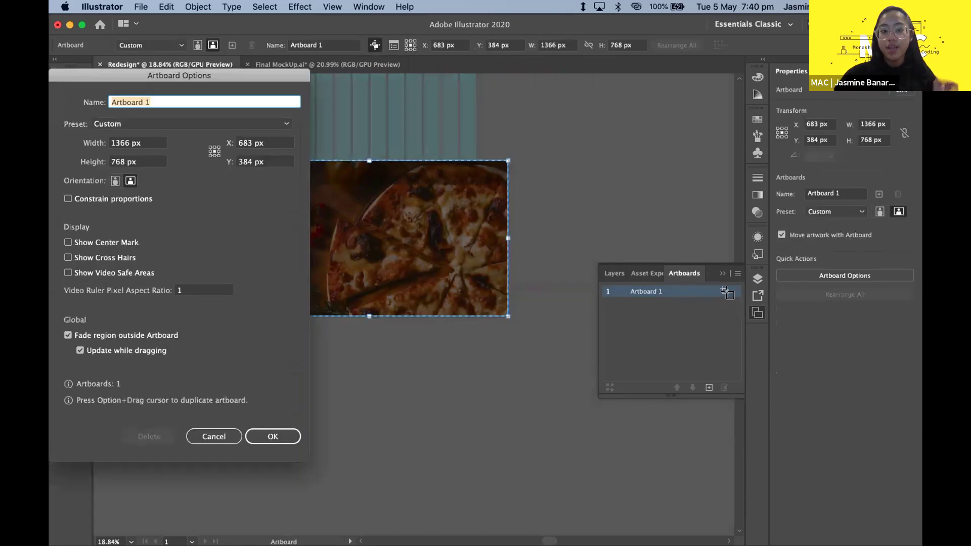
{"action": "left_click_drag", "start_coordinate": [179, 79], "coordinate": [462, 87]}
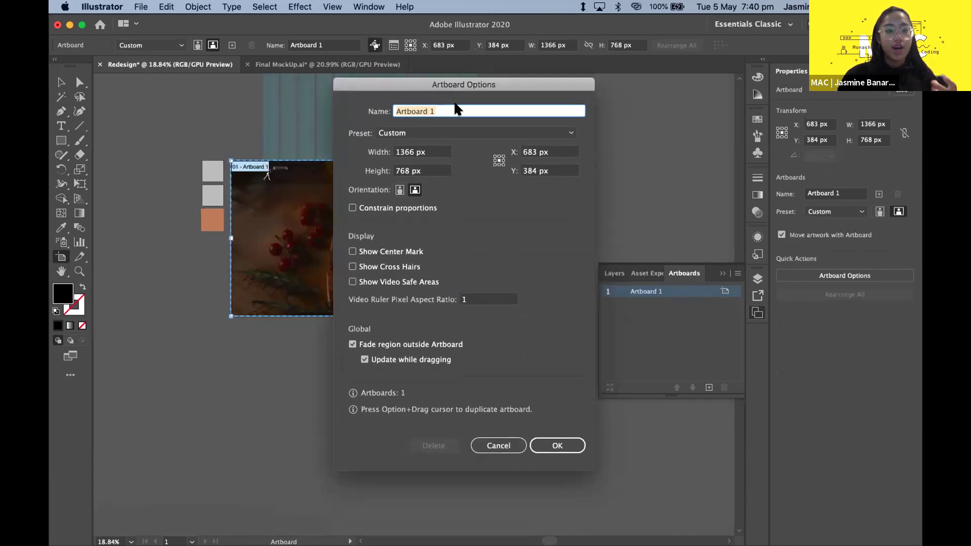
{"action": "left_click", "coordinate": [436, 169]}
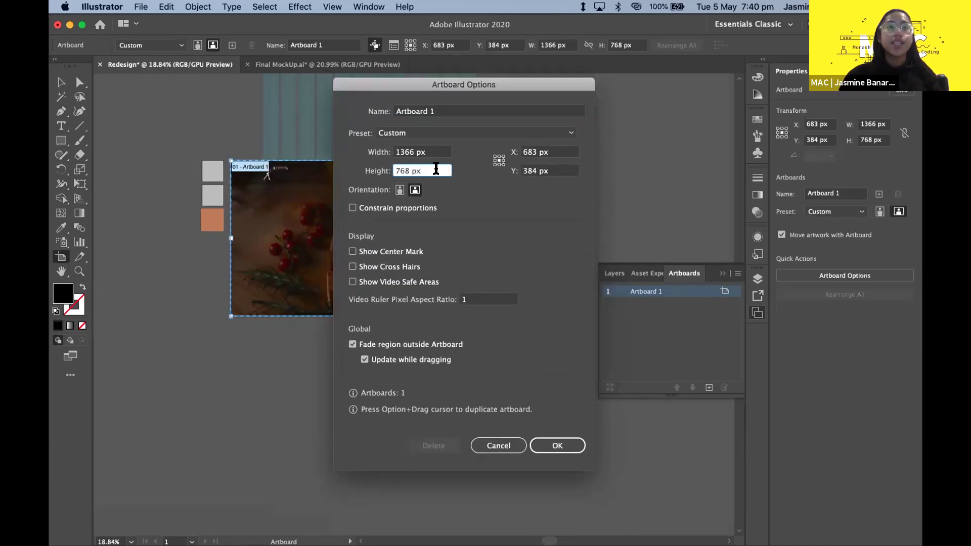
{"action": "key", "text": "BackSpace"}
{"action": "key", "text": "BackSpace"}
{"action": "key", "text": "BackSpace"}
{"action": "key", "text": "BackSpace"}
{"action": "key", "text": "BackSpace"}
{"action": "key", "text": "BackSpace"}
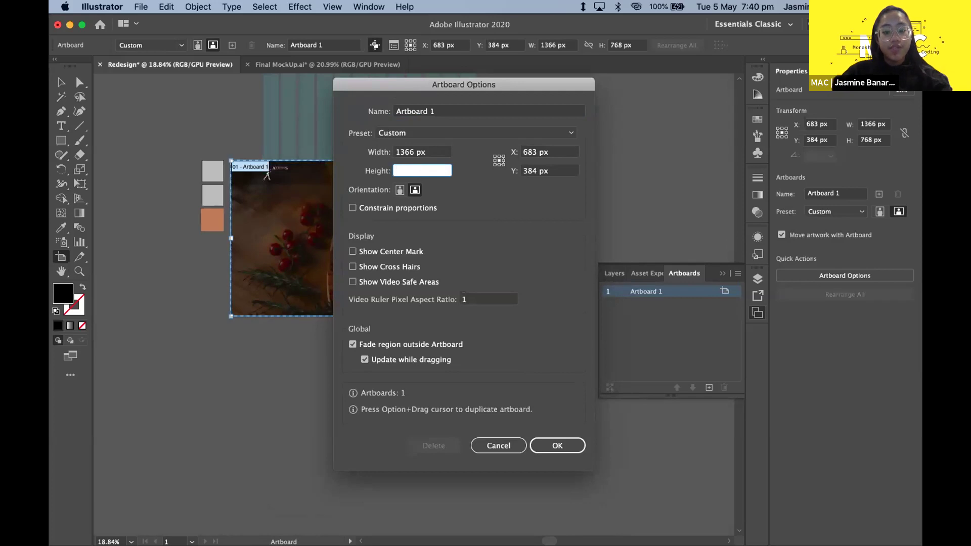
{"action": "type", "text": "15000px"}
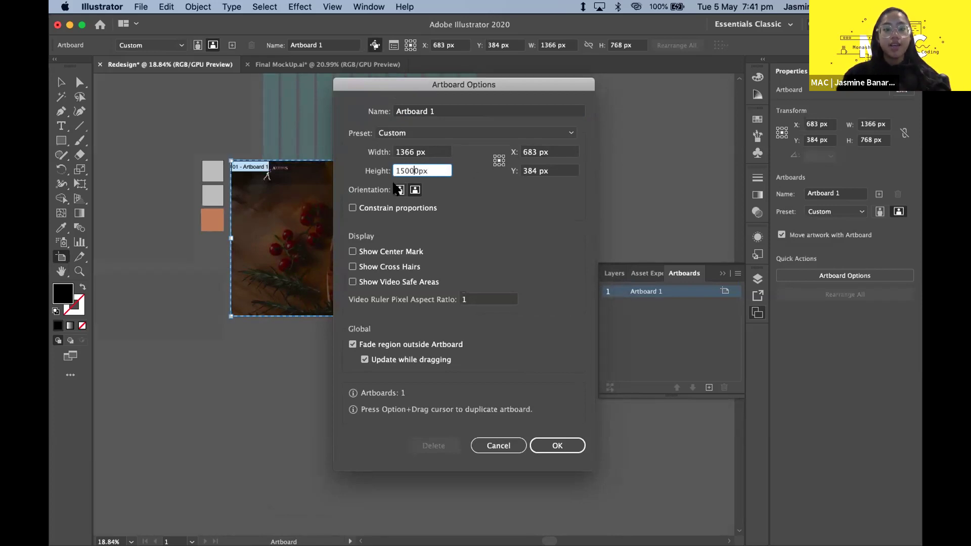
{"action": "key", "text": "Return"}
- Zoom out and move the light-blue rectangle and pizza photo up toward the artboard top
{"action": "key", "text": "v"}
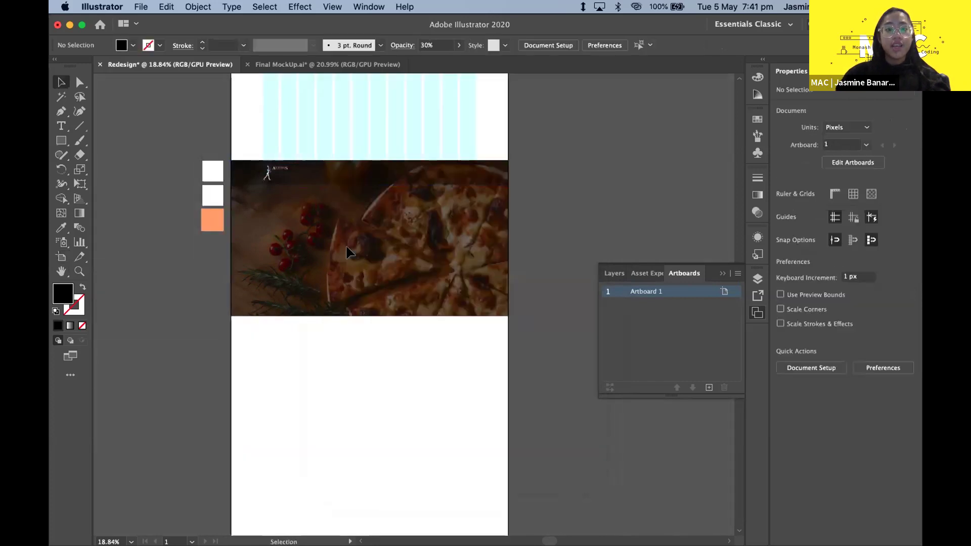
{"action": "key", "text": "super+minus"}
{"action": "key", "text": "super+minus"}
{"action": "key", "text": "super+minus"}
{"action": "key", "text": "super+minus"}
{"action": "key", "text": "super+minus"}
{"action": "key", "text": "super+minus"}
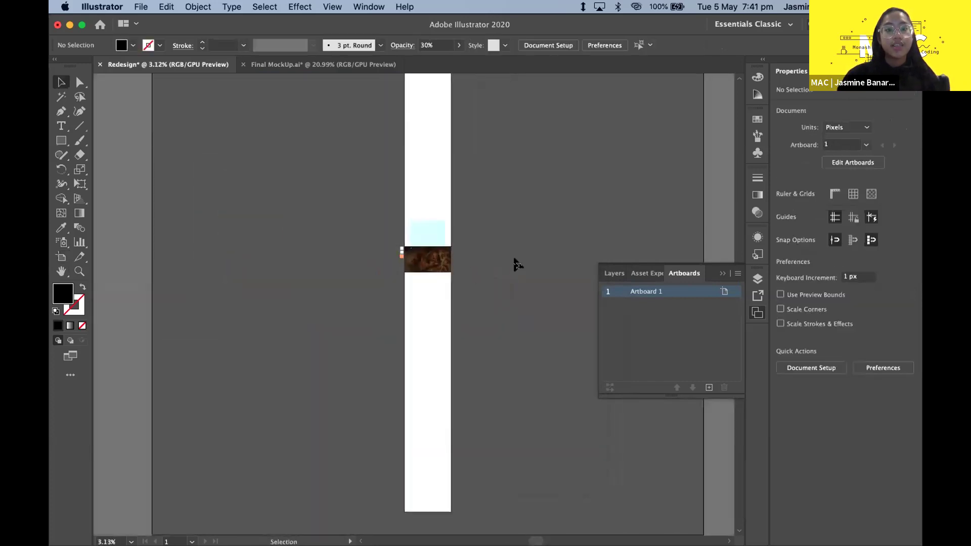
{"action": "scroll", "coordinate": [514, 263], "scroll_direction": "up", "scroll_amount": 2}
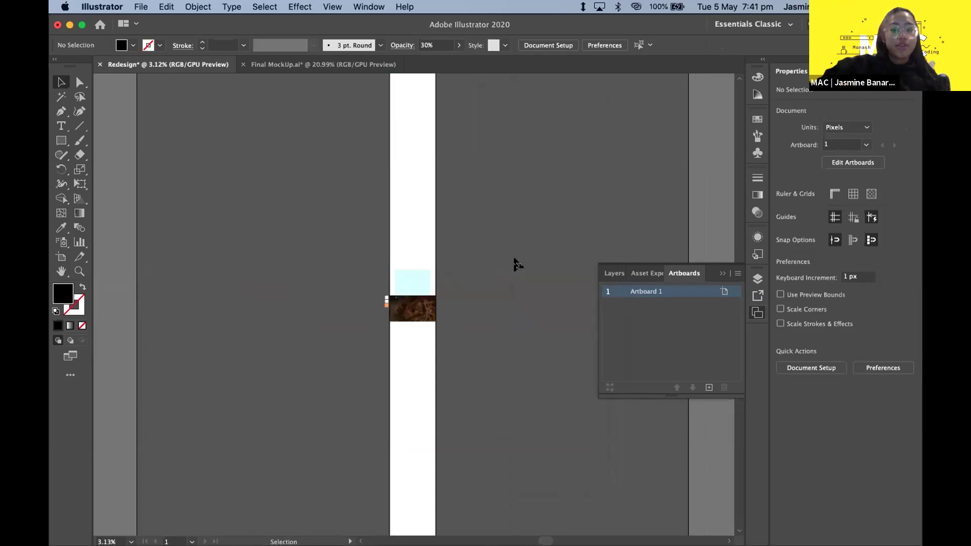
{"action": "scroll", "coordinate": [462, 295], "scroll_direction": "up", "scroll_amount": 1}
{"action": "scroll", "coordinate": [462, 295], "scroll_direction": "up", "scroll_amount": 2}
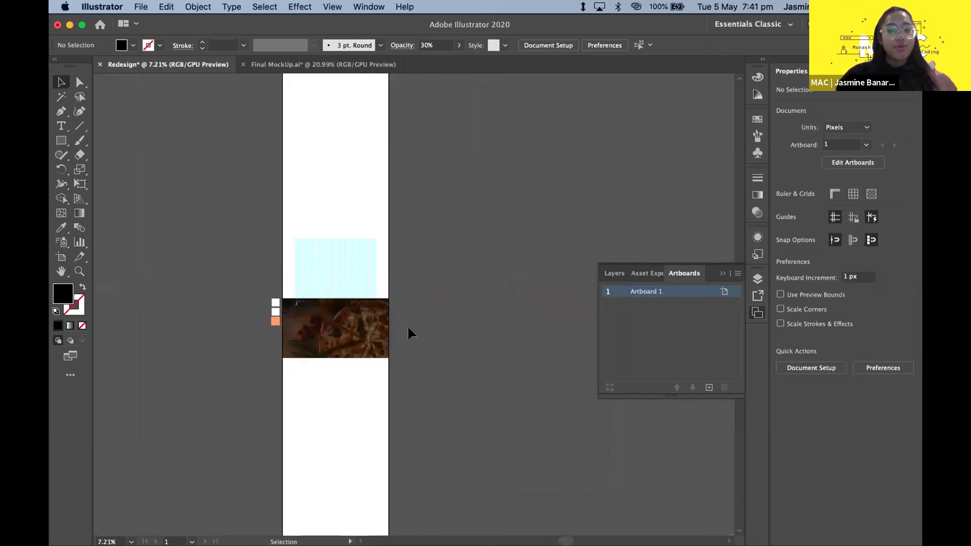
{"action": "left_click", "coordinate": [722, 273]}
{"action": "scroll", "coordinate": [412, 313], "scroll_direction": "up", "scroll_amount": 5}
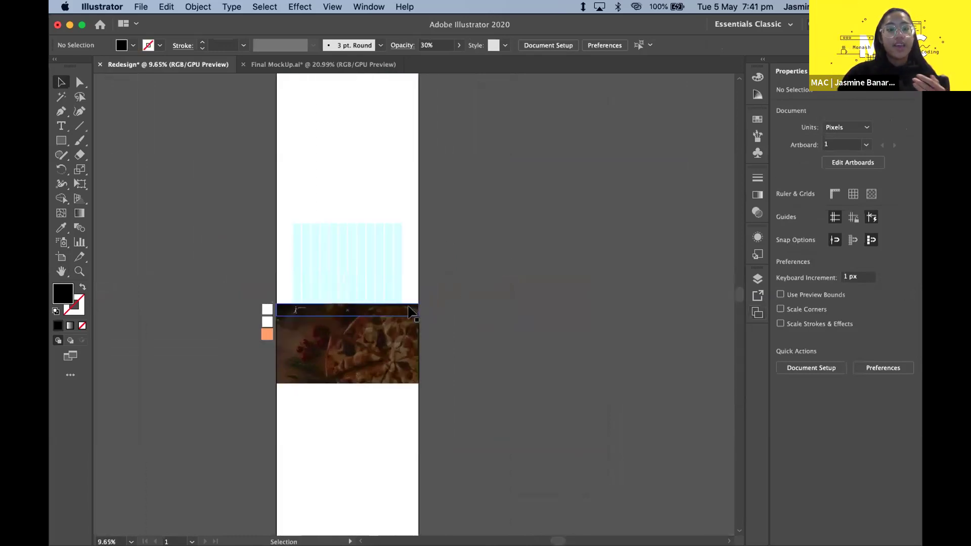
{"action": "scroll", "coordinate": [468, 432], "scroll_direction": "down", "scroll_amount": 7}
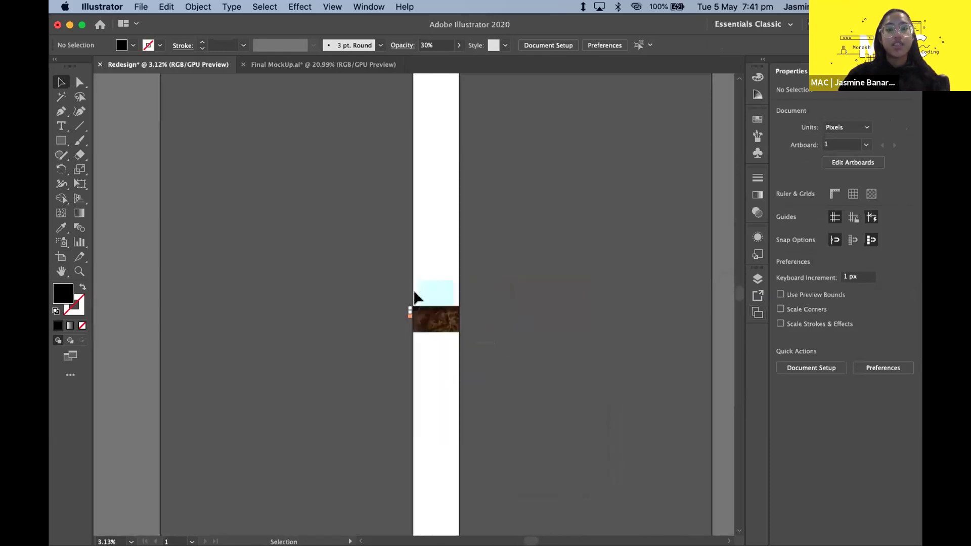
{"action": "left_click_drag", "start_coordinate": [411, 292], "coordinate": [467, 331]}
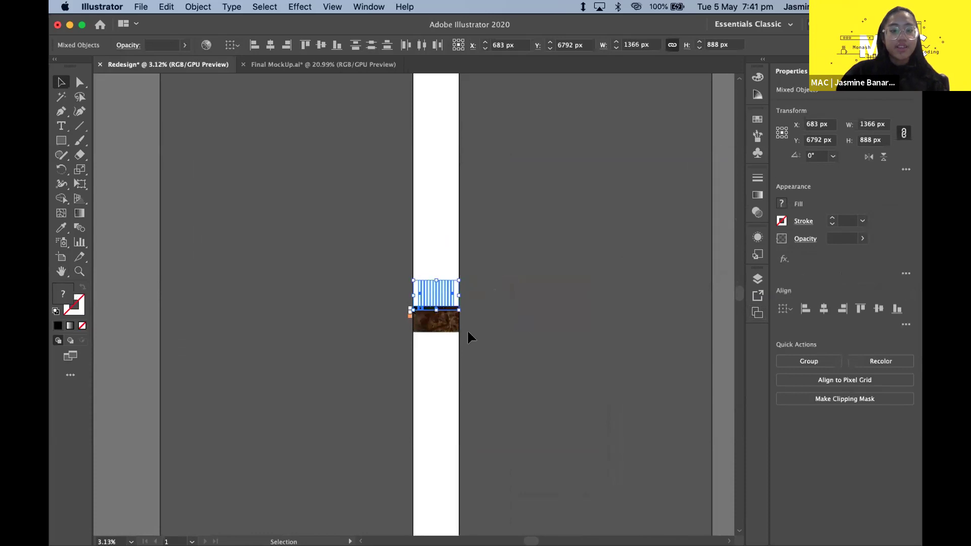
{"action": "left_click", "coordinate": [490, 329]}
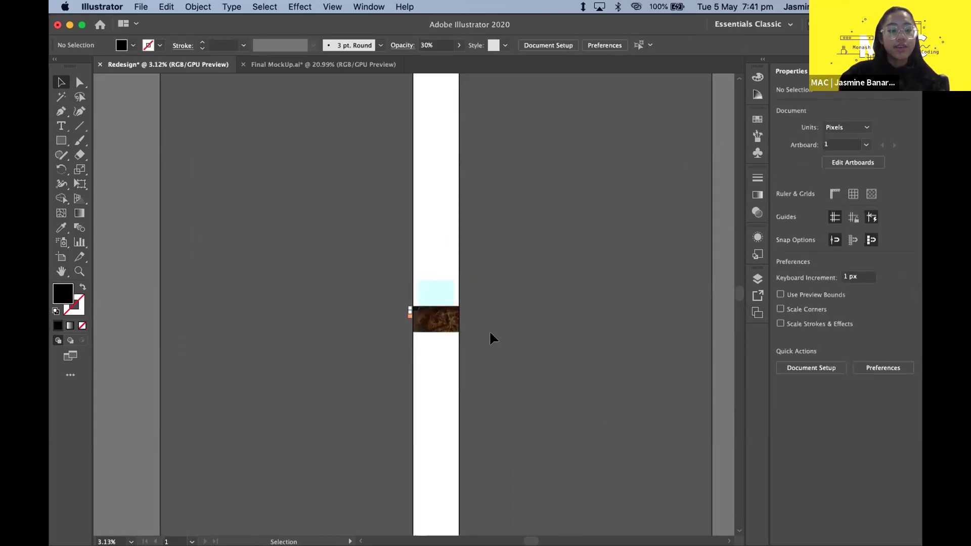
{"action": "key", "text": "alt+super+2"}
{"action": "left_click", "coordinate": [489, 333]}
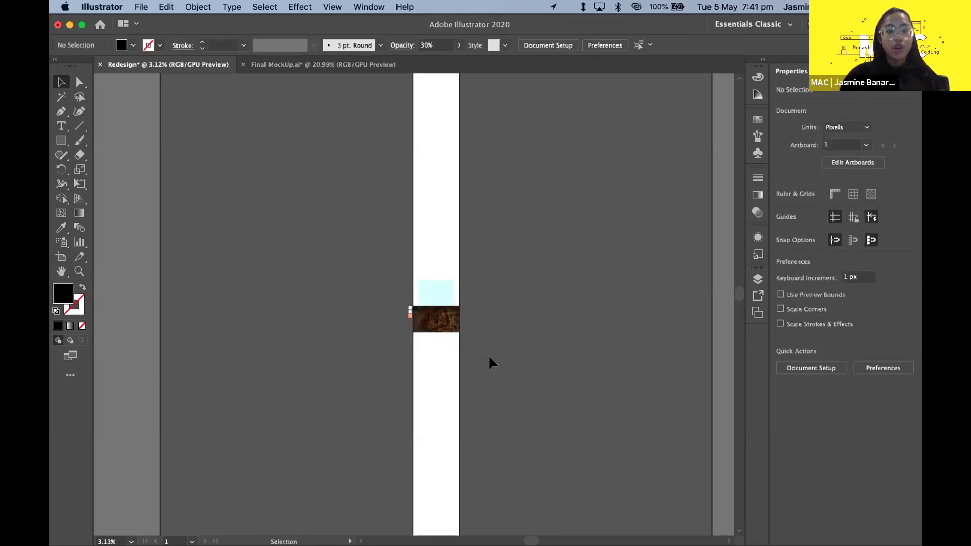
{"action": "left_click_drag", "start_coordinate": [420, 286], "coordinate": [420, 117]}
{"action": "scroll", "coordinate": [410, 144], "scroll_direction": "up", "scroll_amount": 3}
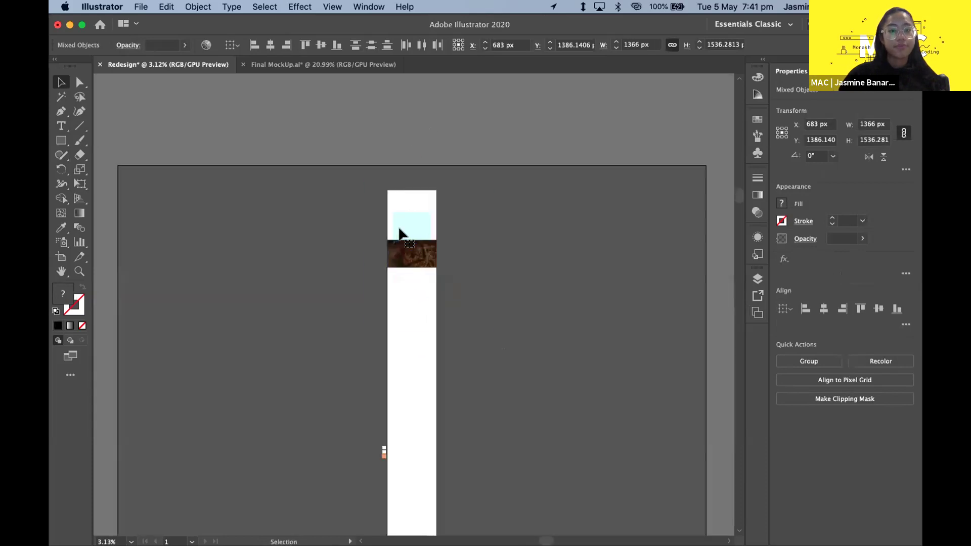
{"action": "scroll", "coordinate": [399, 232], "scroll_direction": "up", "scroll_amount": 3}
{"action": "left_click_drag", "start_coordinate": [369, 336], "coordinate": [369, 250]}
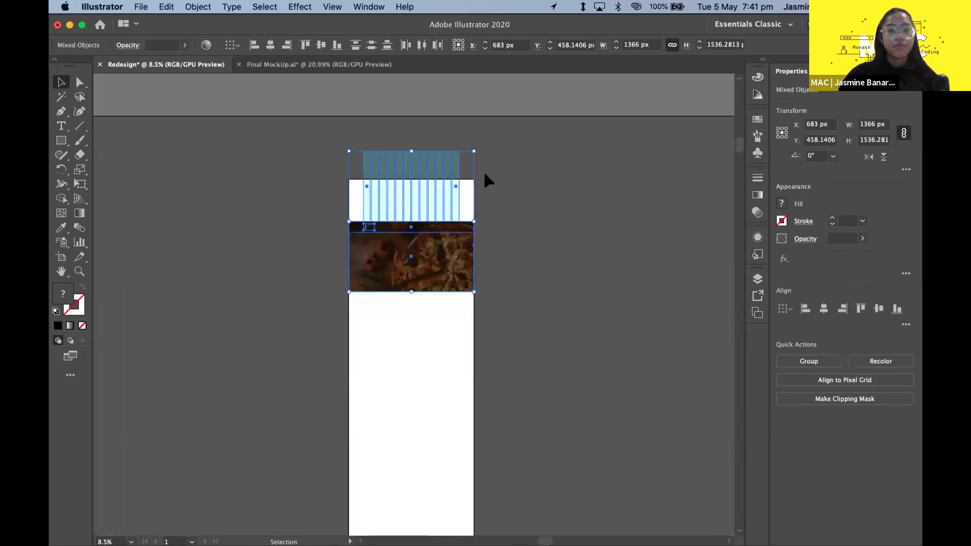
{"action": "left_click", "coordinate": [484, 174]}
- Move the photo, header bar and logo flush to the top, with teal stripes beside the artboard
{"action": "left_click_drag", "start_coordinate": [417, 180], "coordinate": [578, 216]}
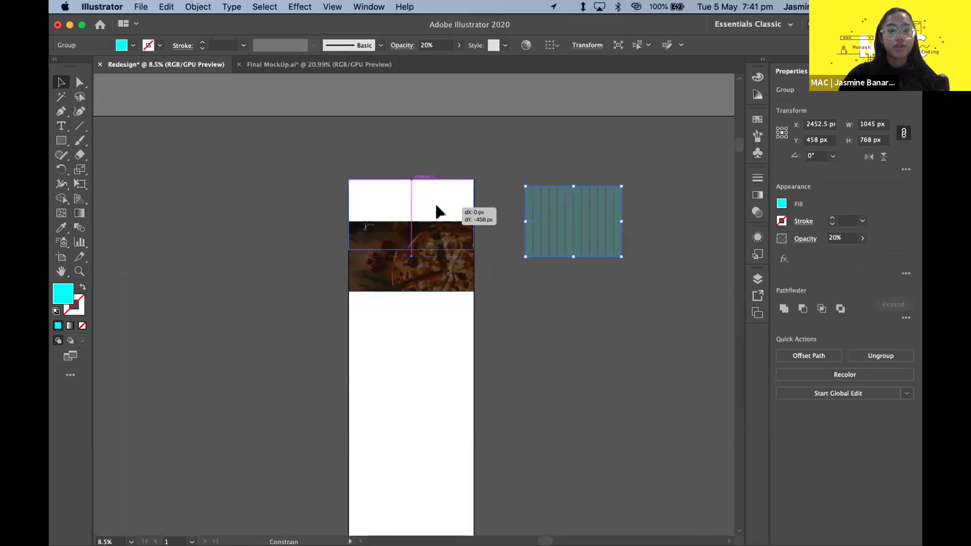
{"action": "left_click", "coordinate": [436, 211]}
{"action": "left_click", "coordinate": [496, 223]}
{"action": "left_click", "coordinate": [455, 283]}
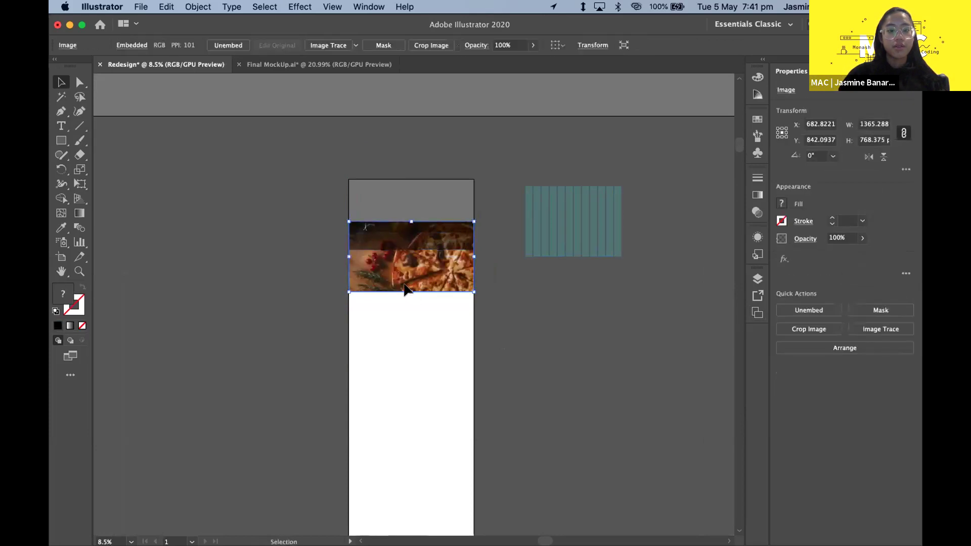
{"action": "left_click", "coordinate": [384, 226], "text": "shift"}
{"action": "left_click_drag", "start_coordinate": [332, 189], "coordinate": [501, 344]}
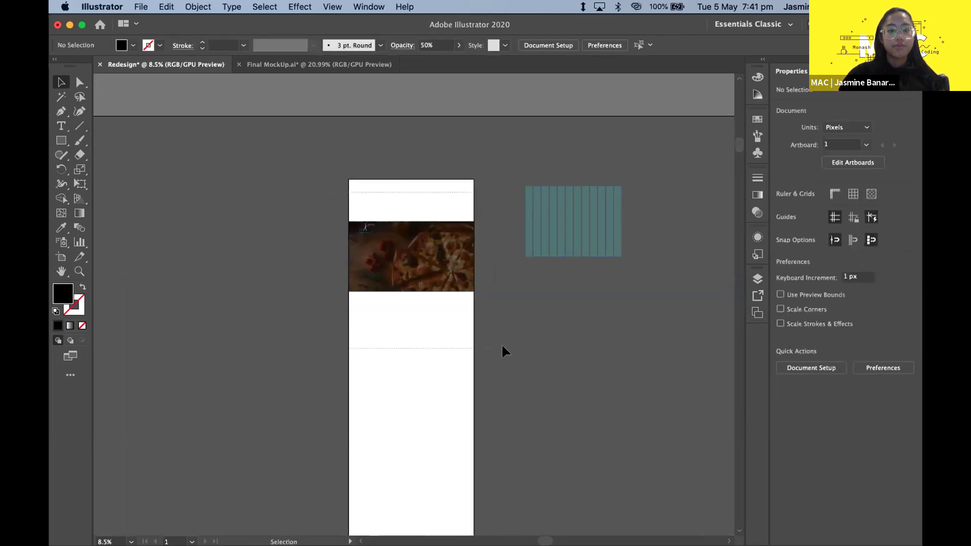
{"action": "left_click_drag", "start_coordinate": [422, 277], "coordinate": [434, 235]}
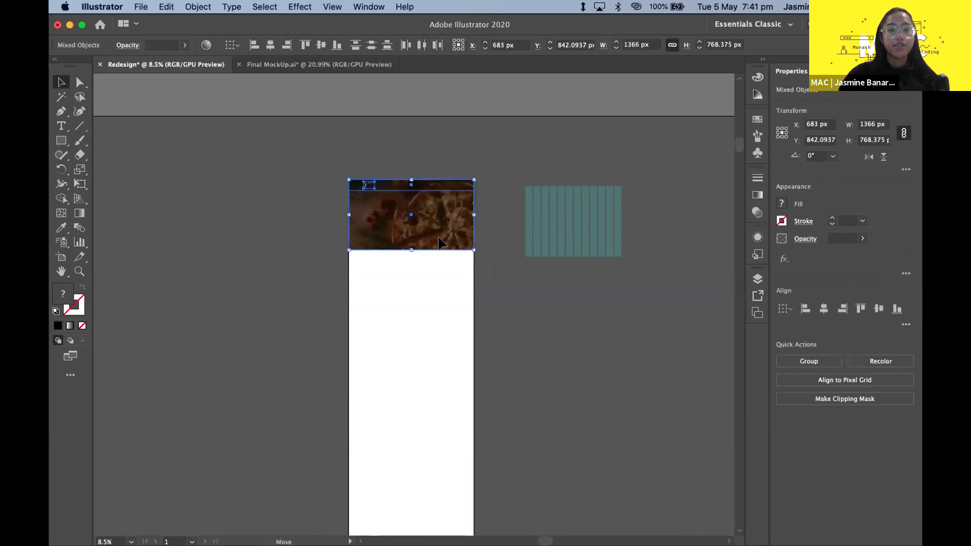
{"action": "left_click", "coordinate": [448, 251]}
{"action": "left_click_drag", "start_coordinate": [556, 242], "coordinate": [510, 227]}
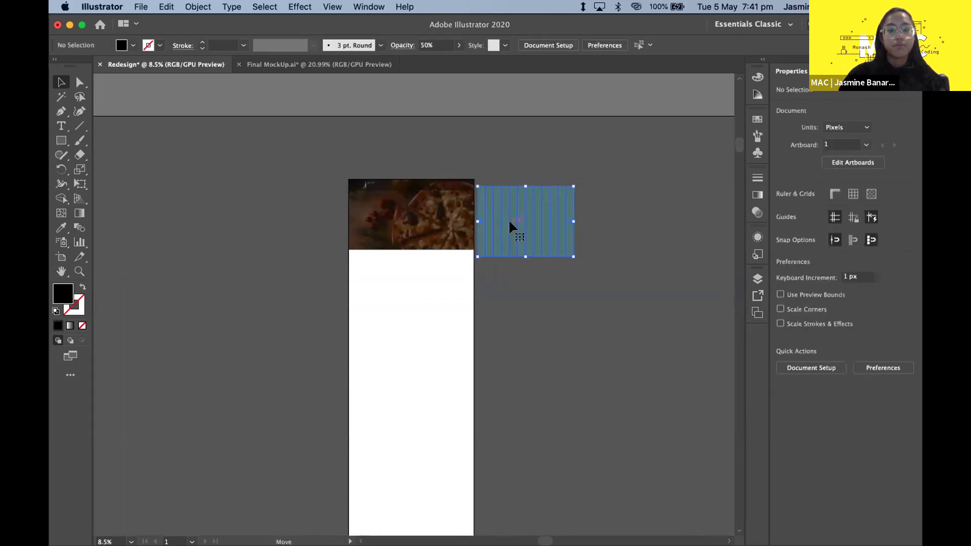
{"action": "left_click", "coordinate": [505, 289]}
{"action": "scroll", "coordinate": [504, 284], "scroll_direction": "up", "scroll_amount": 5}
{"action": "left_click", "coordinate": [392, 156]}
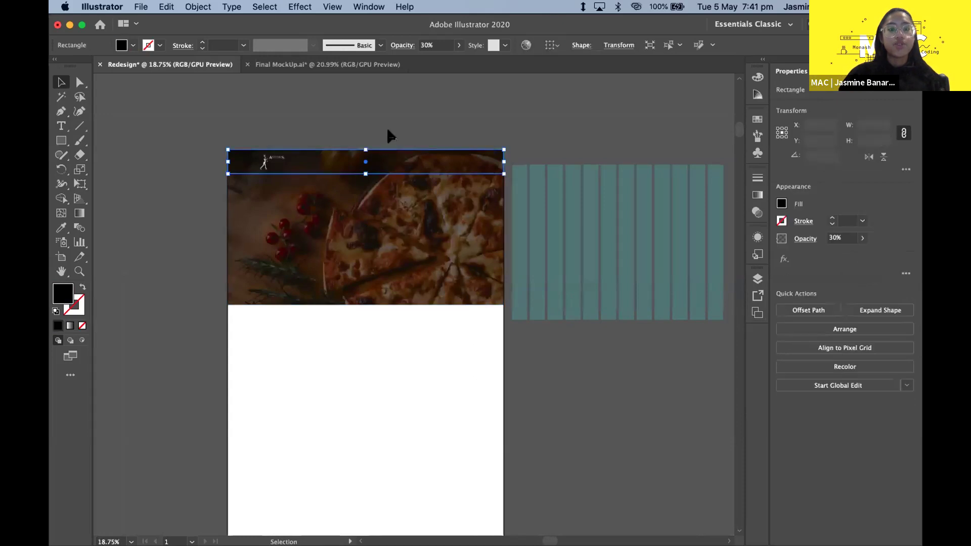
{"action": "left_click", "coordinate": [389, 135]}
{"action": "scroll", "coordinate": [389, 136], "scroll_direction": "down", "scroll_amount": 6}
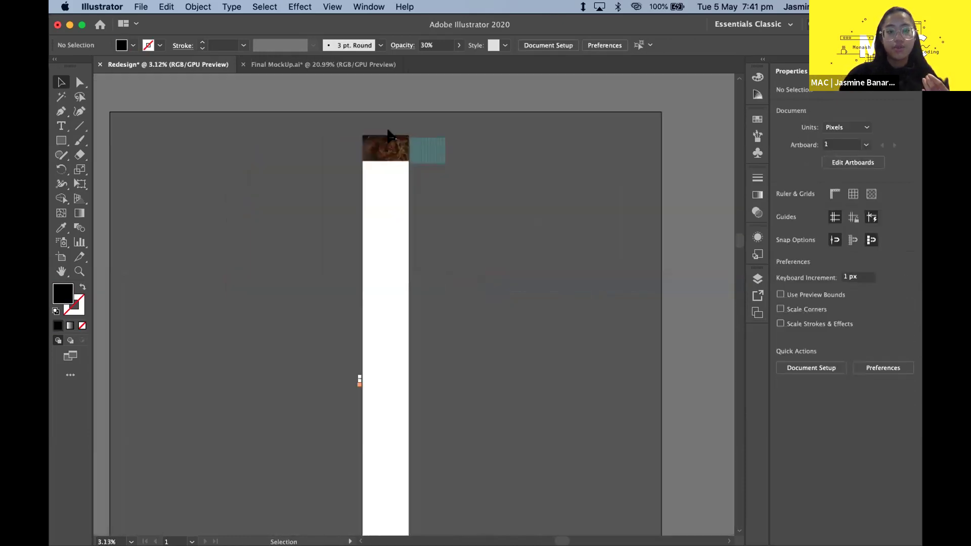
{"action": "scroll", "coordinate": [416, 283], "scroll_direction": "down", "scroll_amount": 3}
{"action": "scroll", "coordinate": [401, 254], "scroll_direction": "up", "scroll_amount": 3}
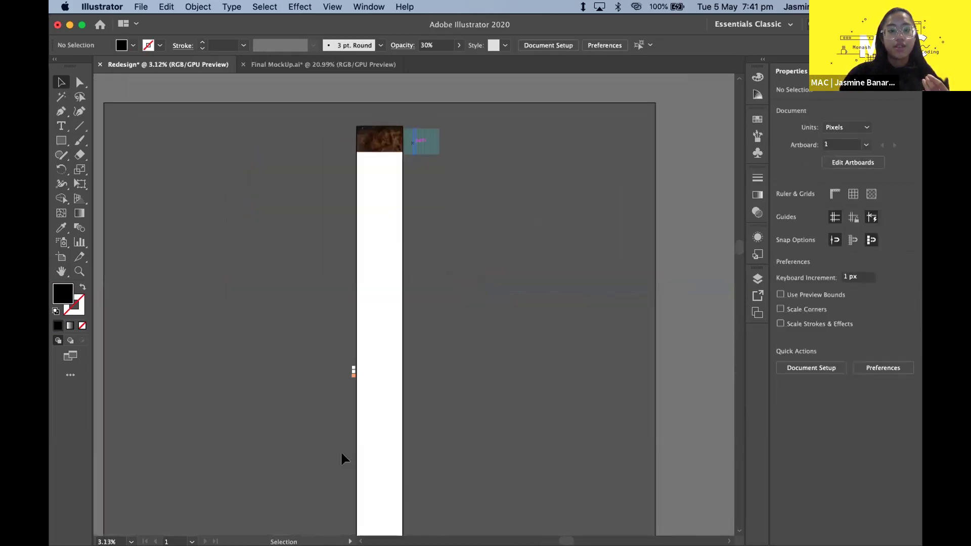
{"action": "scroll", "coordinate": [484, 334], "scroll_direction": "down", "scroll_amount": 6}
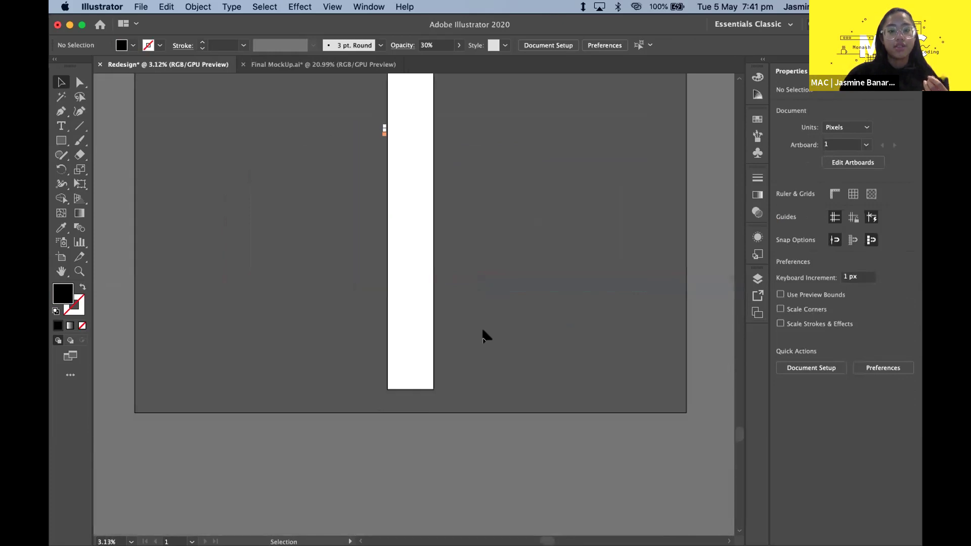
{"action": "scroll", "coordinate": [490, 293], "scroll_direction": "up", "scroll_amount": 3}
{"action": "scroll", "coordinate": [353, 135], "scroll_direction": "up", "scroll_amount": 3}
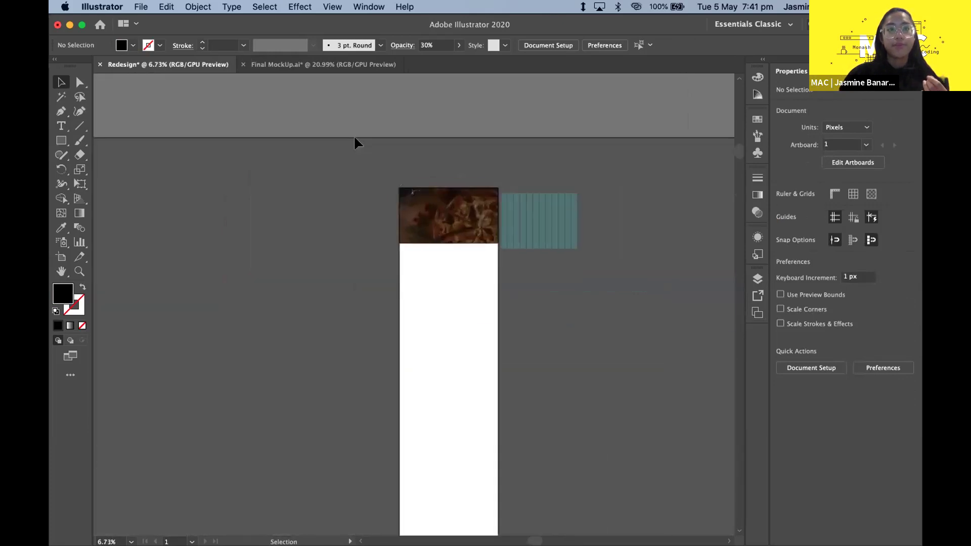
{"action": "scroll", "coordinate": [353, 135], "scroll_direction": "up", "scroll_amount": 3}
{"action": "scroll", "coordinate": [353, 135], "scroll_direction": "right", "scroll_amount": 2}
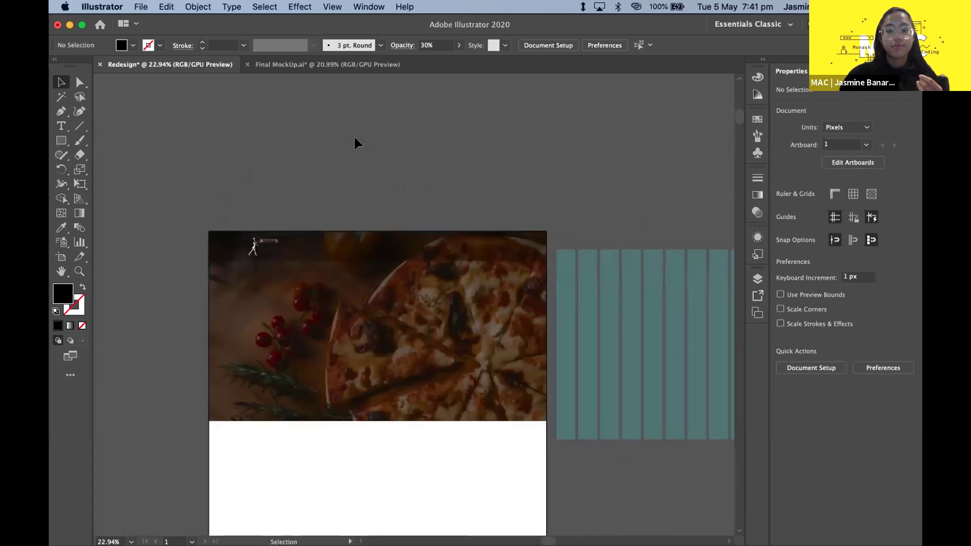
{"action": "scroll", "coordinate": [362, 193], "scroll_direction": "up", "scroll_amount": 3}
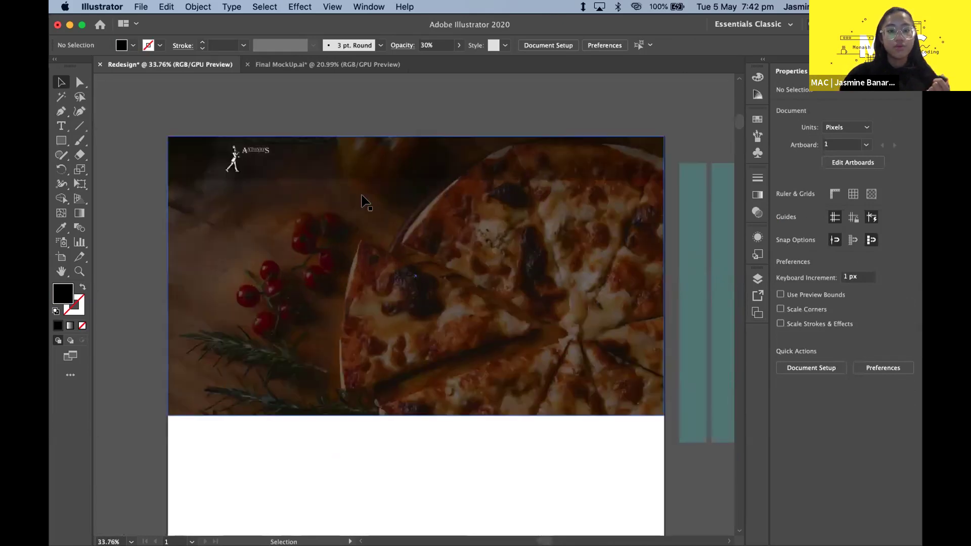
{"action": "left_click", "coordinate": [379, 125]}
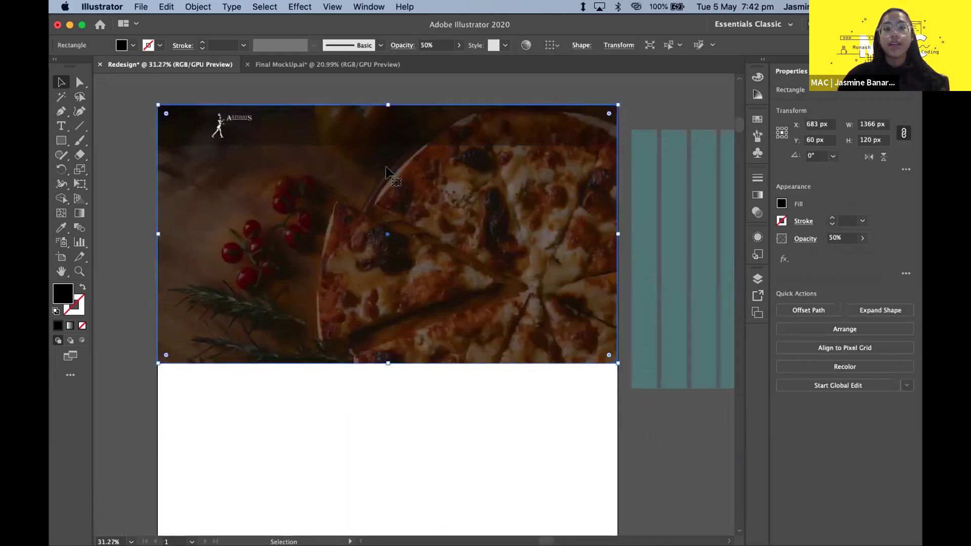
{"action": "left_click", "coordinate": [169, 90]}
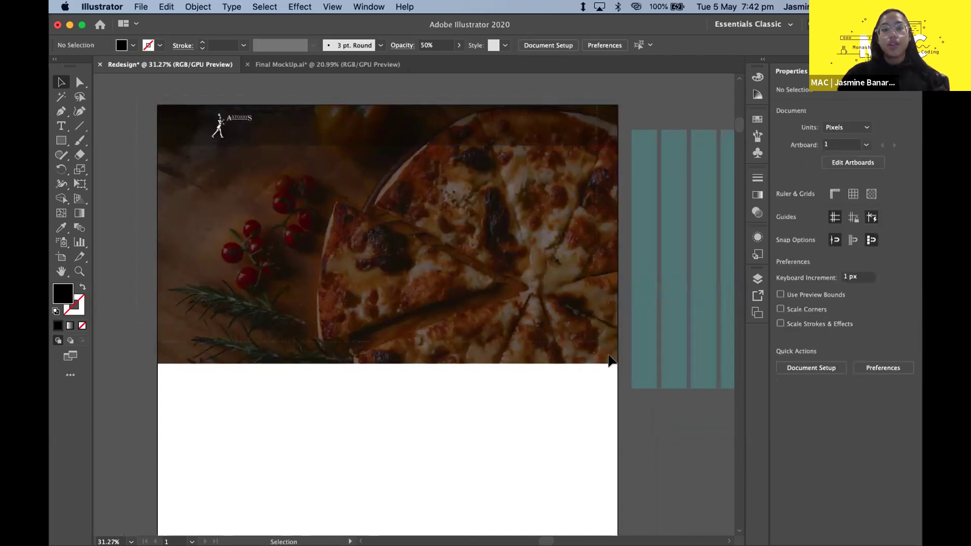
{"action": "left_click", "coordinate": [569, 341]}
{"action": "left_click", "coordinate": [134, 222]}
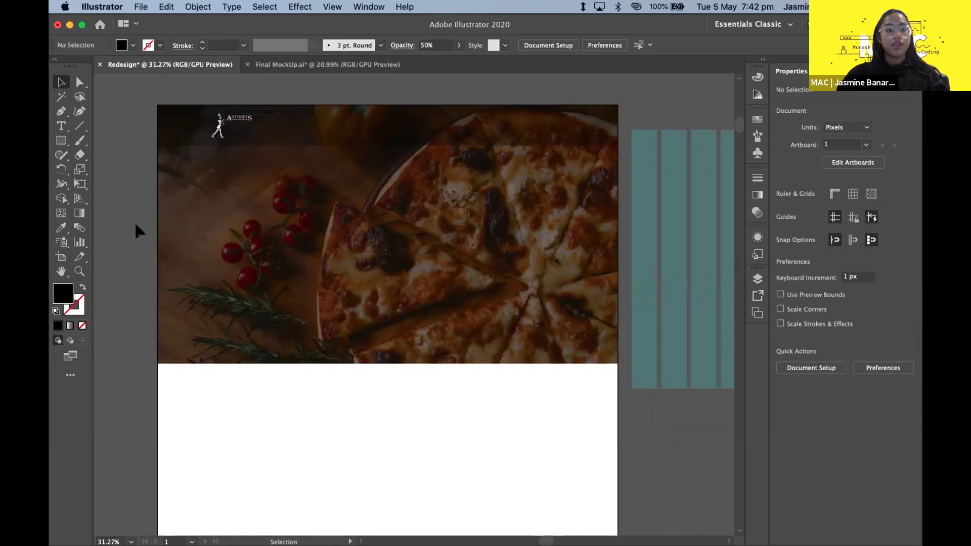
{"action": "scroll", "coordinate": [139, 111], "scroll_direction": "up", "scroll_amount": 2}
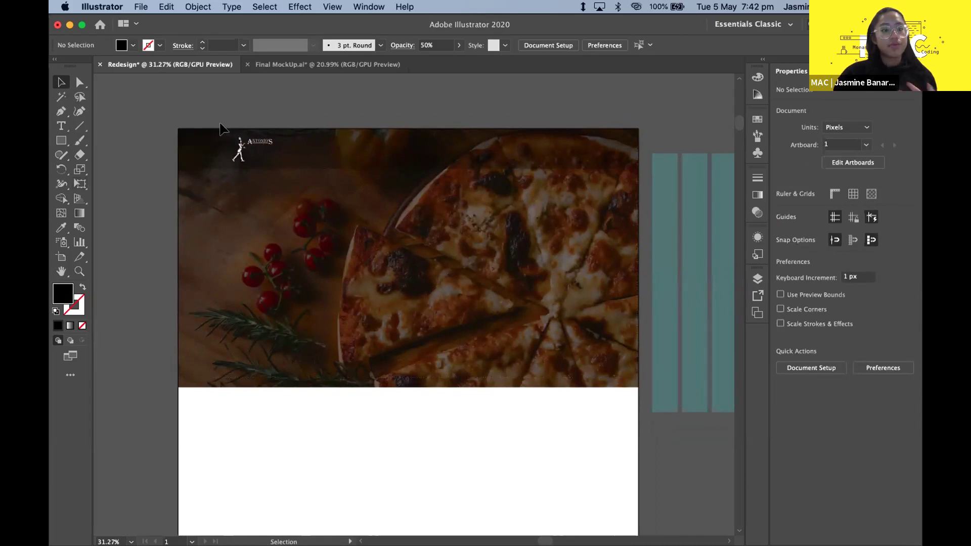
- Start a new text object on the photo beside the tomatoes, checking the Final MockUp reference
{"action": "left_click", "coordinate": [61, 126]}
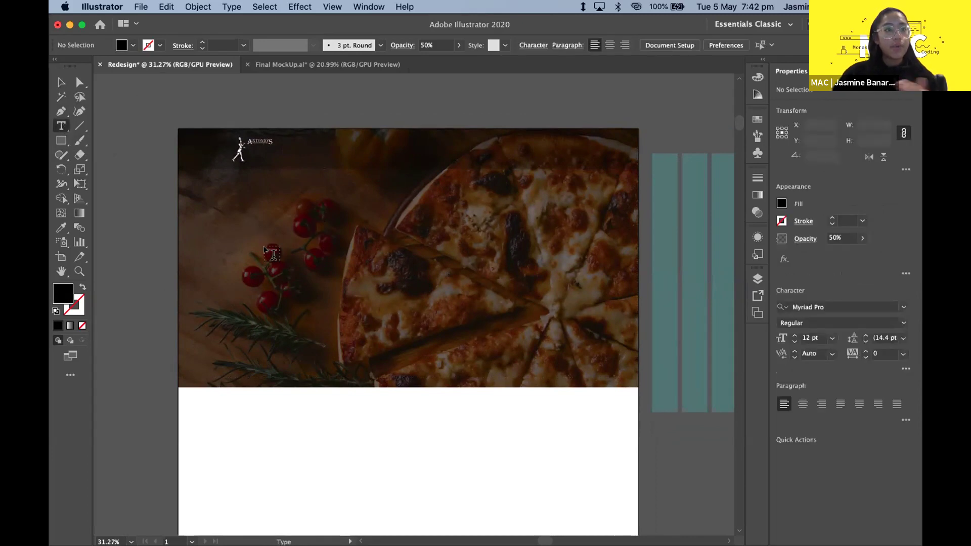
{"action": "left_click", "coordinate": [264, 247]}
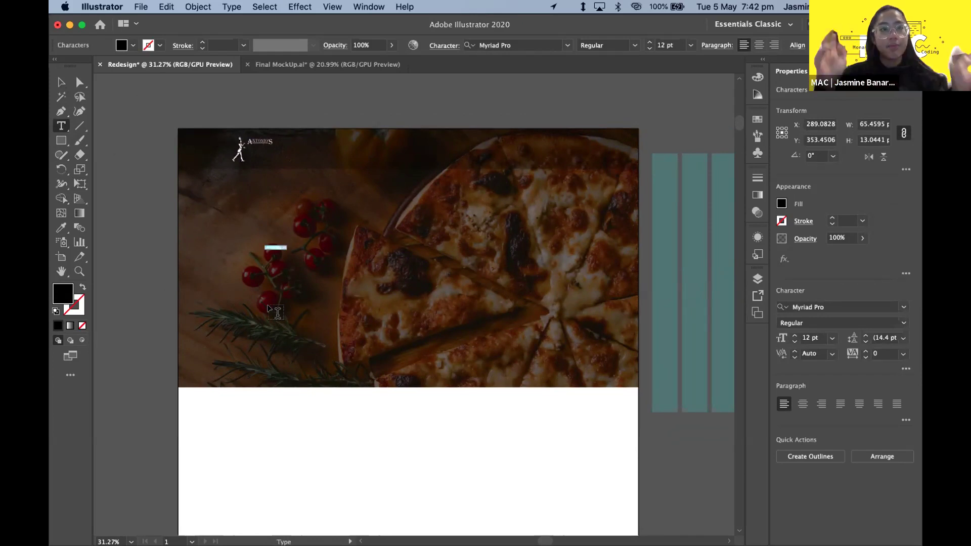
{"action": "scroll", "coordinate": [302, 251], "scroll_direction": "up", "scroll_amount": 3}
{"action": "scroll", "coordinate": [309, 385], "scroll_direction": "down", "scroll_amount": 3}
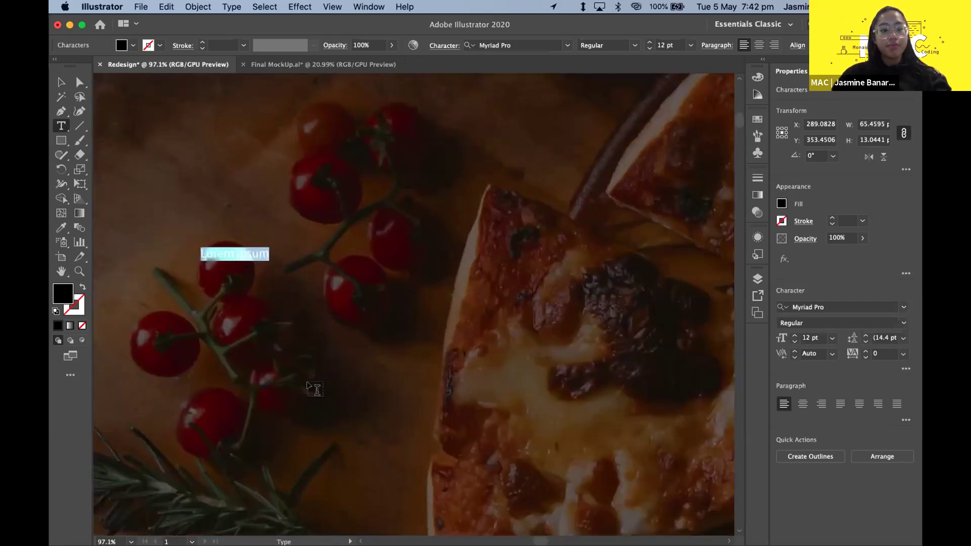
{"action": "left_click", "coordinate": [62, 82]}
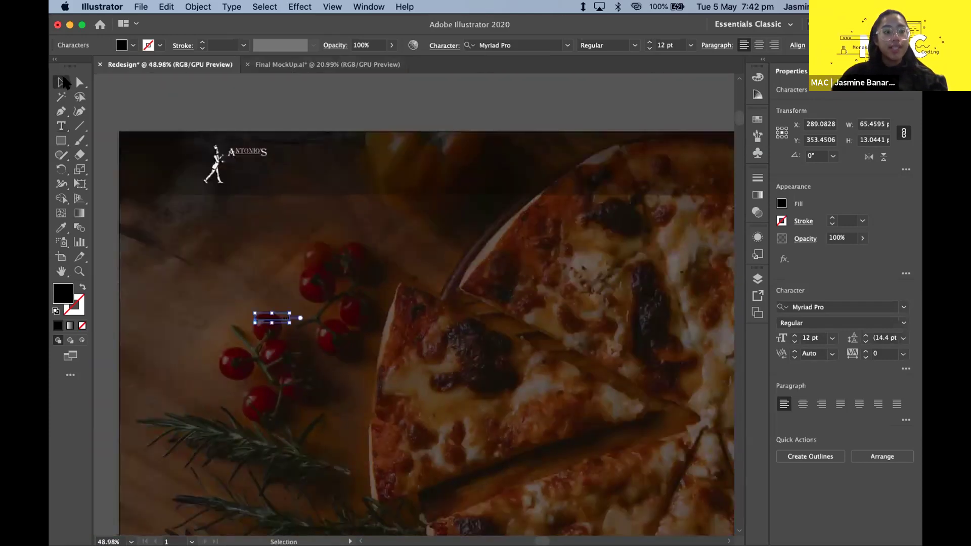
{"action": "left_click", "coordinate": [313, 65]}
{"action": "left_click", "coordinate": [170, 64]}
- Replace the placeholder text with 'Authentic Italian' and select the text object for styling
{"action": "left_click", "coordinate": [61, 126]}
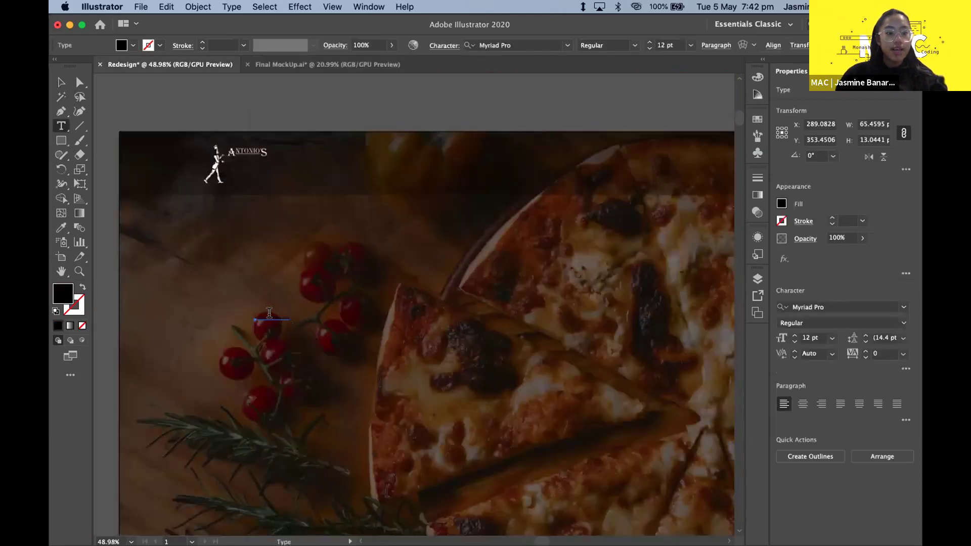
{"action": "left_click_drag", "start_coordinate": [255, 319], "coordinate": [293, 319]}
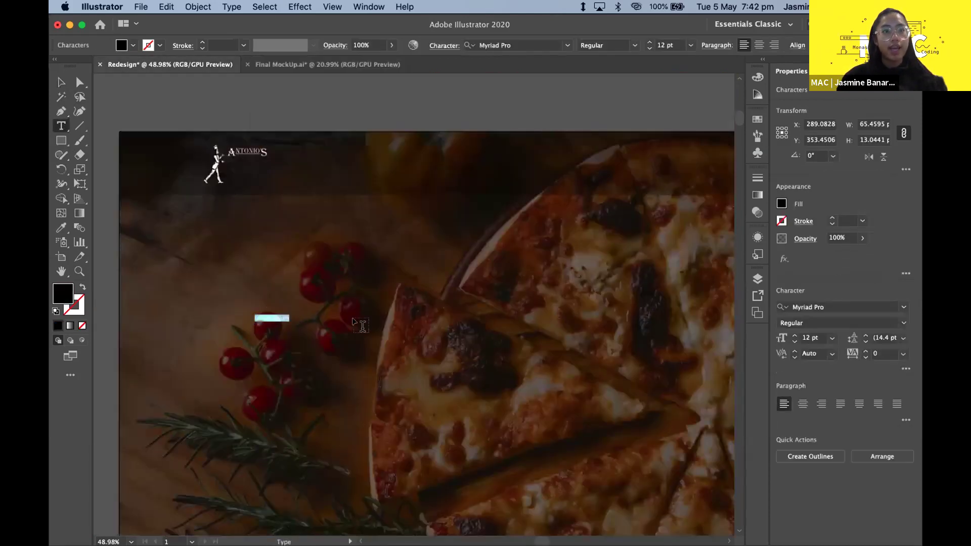
{"action": "key", "text": "BackSpace"}
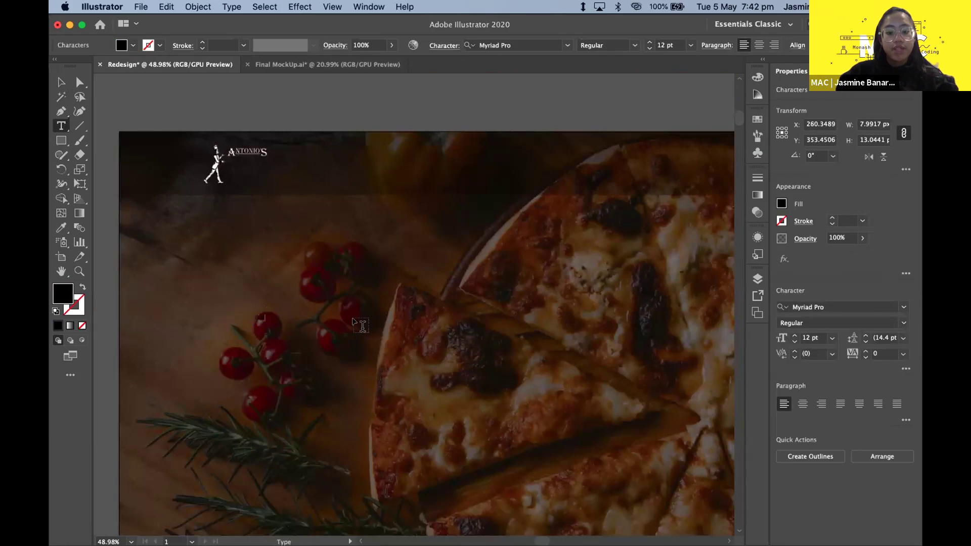
{"action": "type", "text": "Authentic Italian"}
{"action": "left_click_drag", "start_coordinate": [254, 319], "coordinate": [308, 319]}
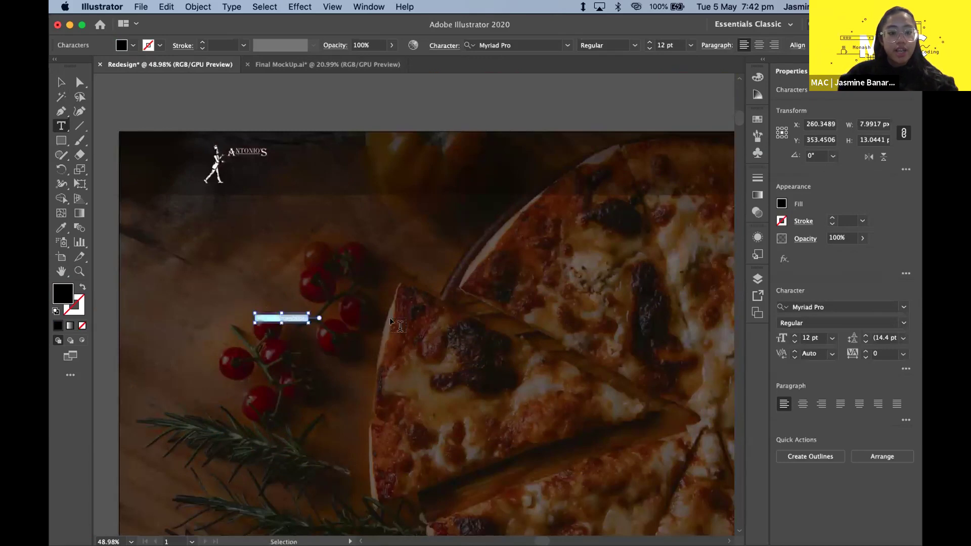
{"action": "left_click", "coordinate": [61, 82]}
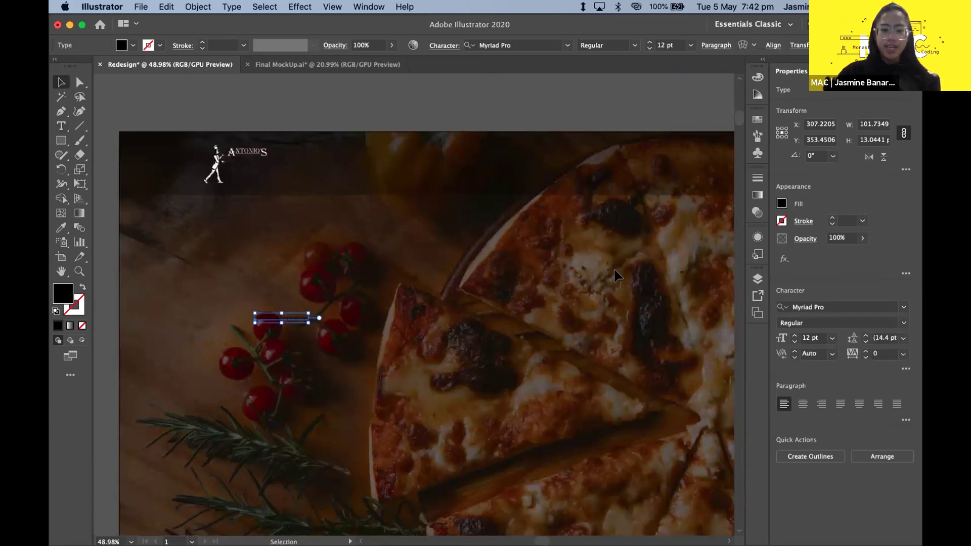
{"action": "left_click", "coordinate": [543, 44]}
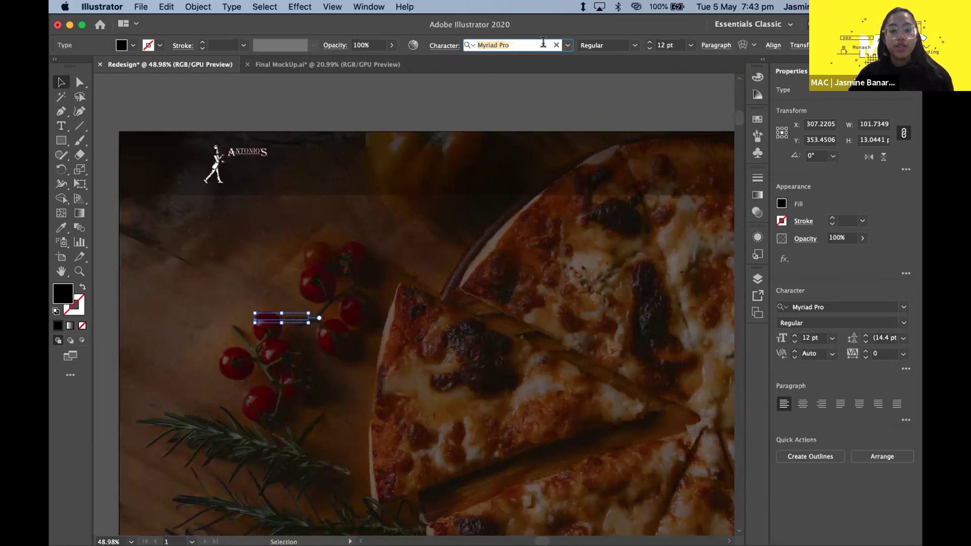
- Apply the Southampton font to the Delivery Promotions headline
{"action": "type", "text": "southa"}
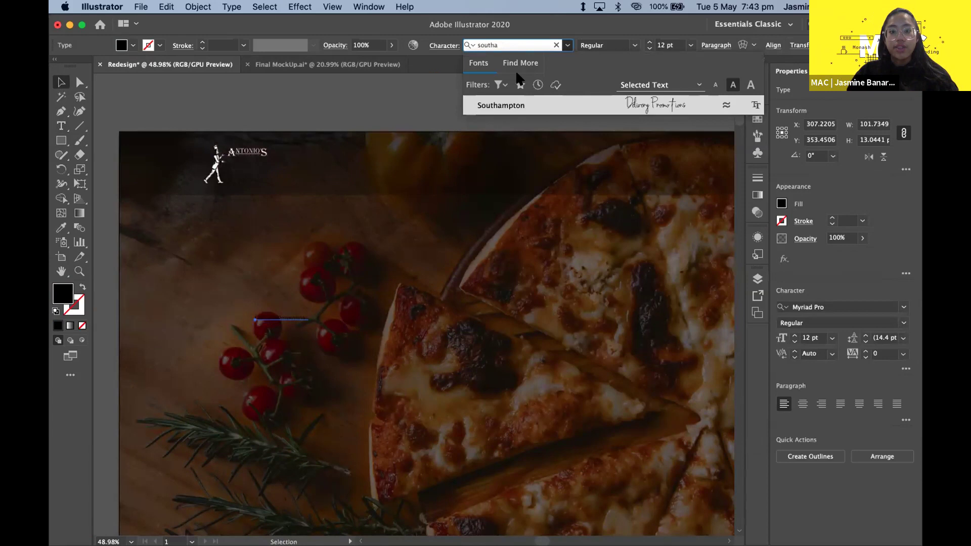
{"action": "left_click", "coordinate": [355, 232]}
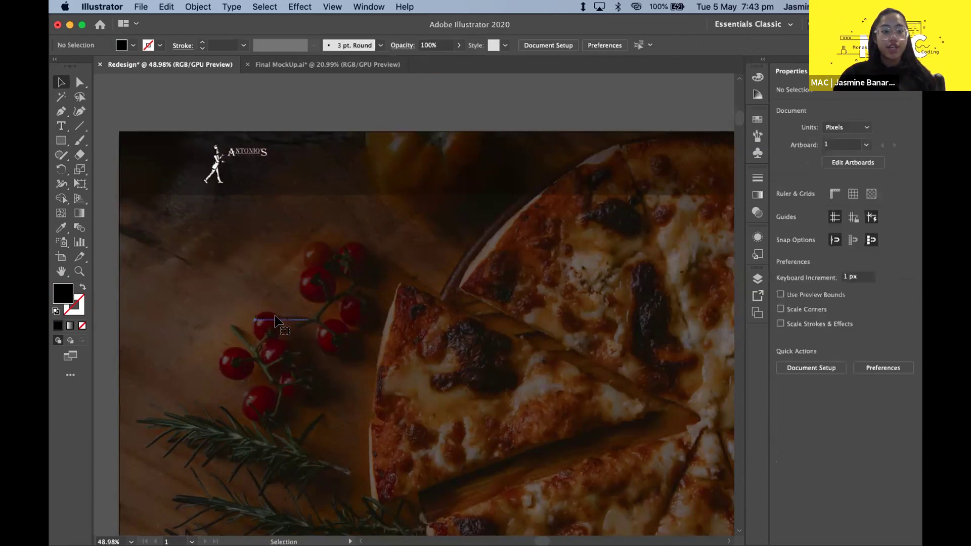
{"action": "left_click", "coordinate": [276, 321]}
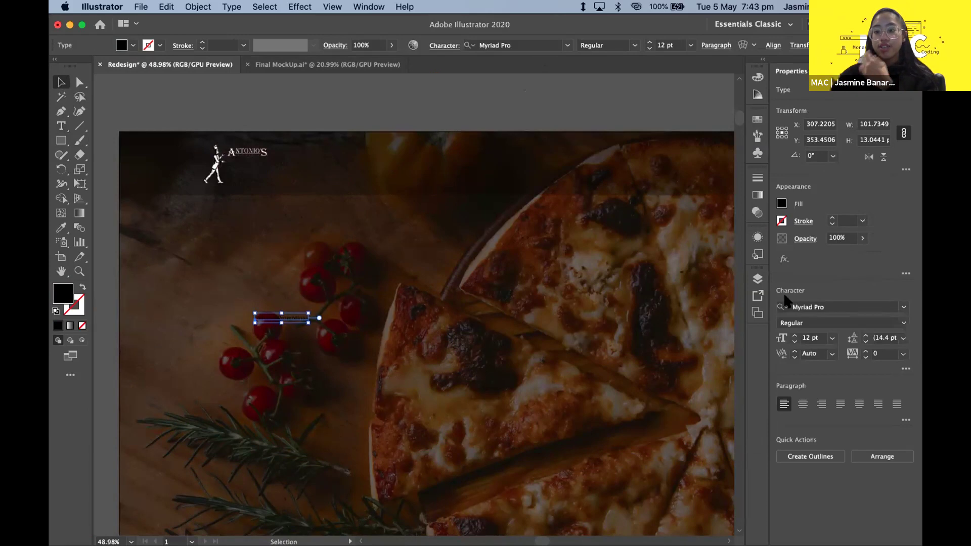
{"action": "left_click", "coordinate": [847, 307]}
{"action": "type", "text": "south"}
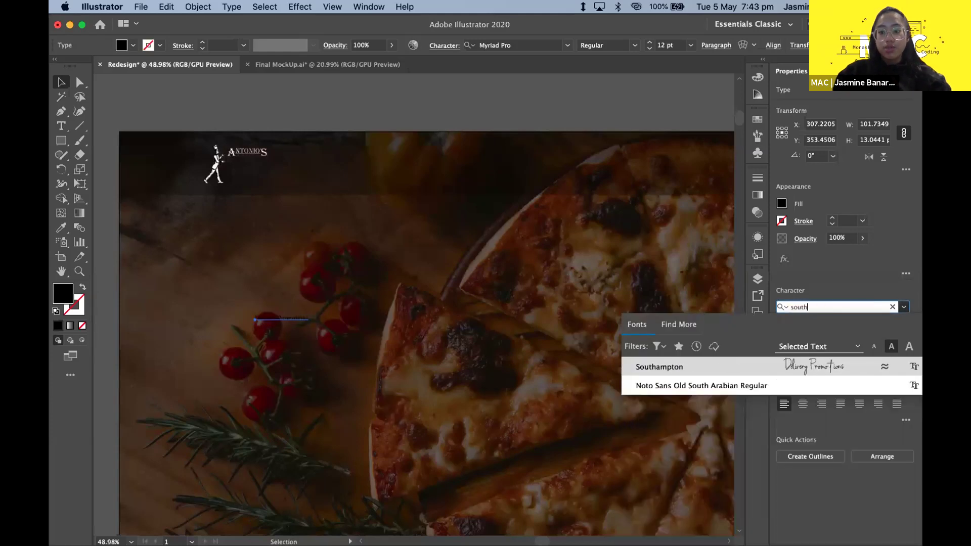
{"action": "key", "text": "Return"}
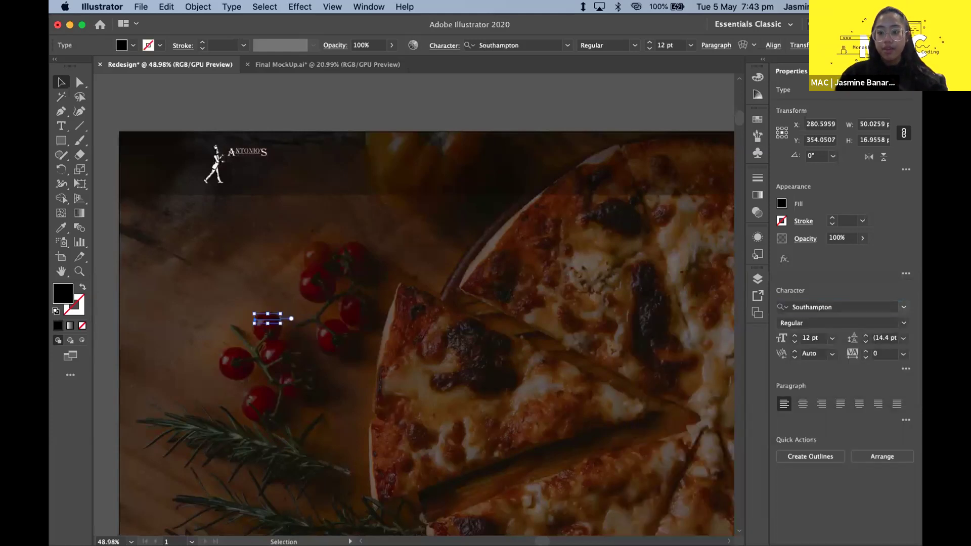
- Resize the headline from 250 pt to 150 pt, then settle on 125 pt
{"action": "left_click", "coordinate": [814, 338]}
{"action": "type", "text": "250"}
{"action": "key", "text": "Return"}
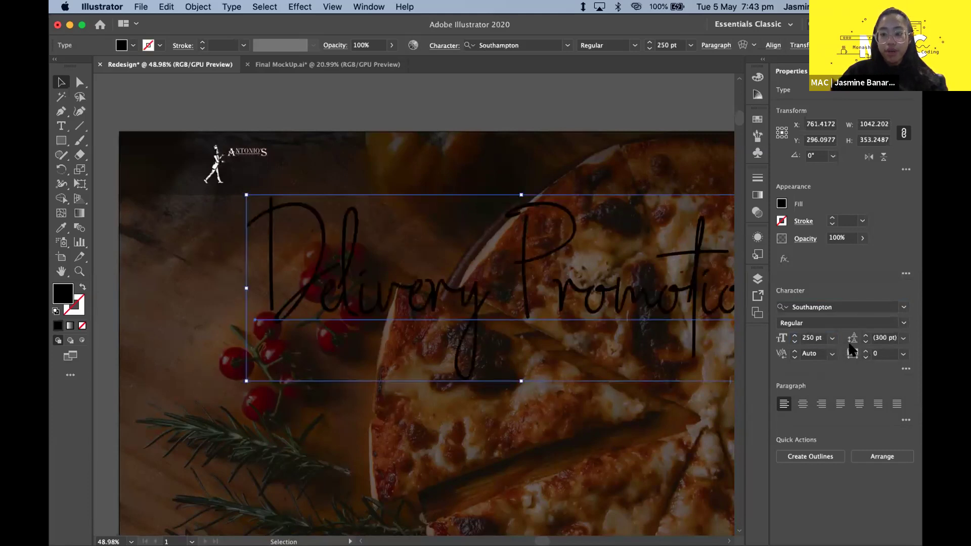
{"action": "left_click", "coordinate": [813, 337]}
{"action": "type", "text": "15"}
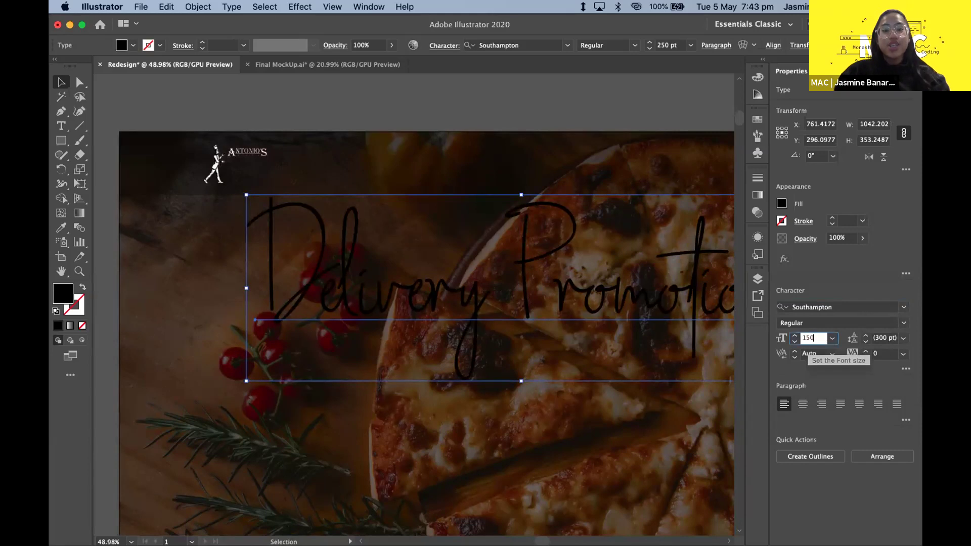
{"action": "type", "text": "0"}
{"action": "key", "text": "Return"}
{"action": "key", "text": "super+minus"}
{"action": "left_click", "coordinate": [806, 338]}
{"action": "type", "text": "125"}
{"action": "key", "text": "Return"}
- Move the headline down and left over the pizza photo and reselect it
{"action": "left_click_drag", "start_coordinate": [367, 289], "coordinate": [328, 357]}
{"action": "left_click", "coordinate": [394, 404]}
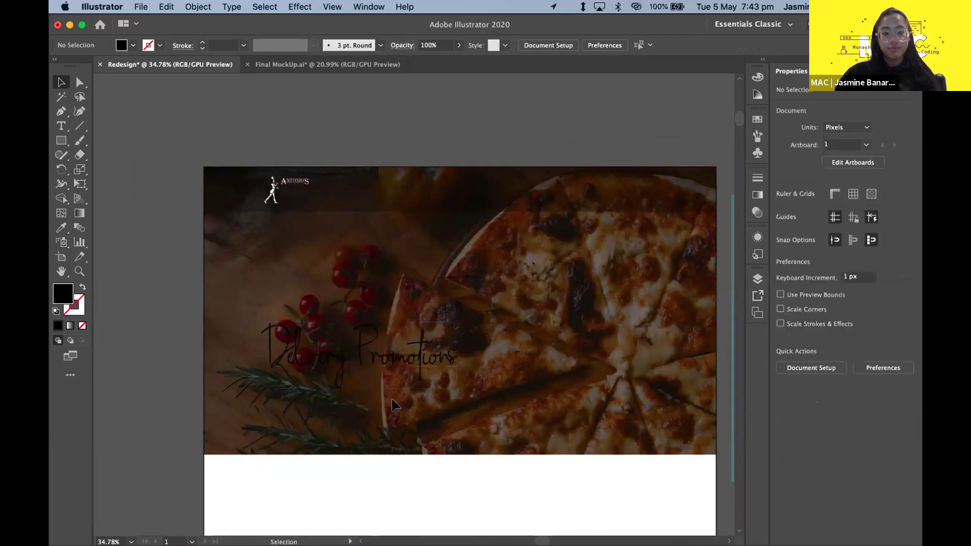
{"action": "left_click", "coordinate": [392, 380]}
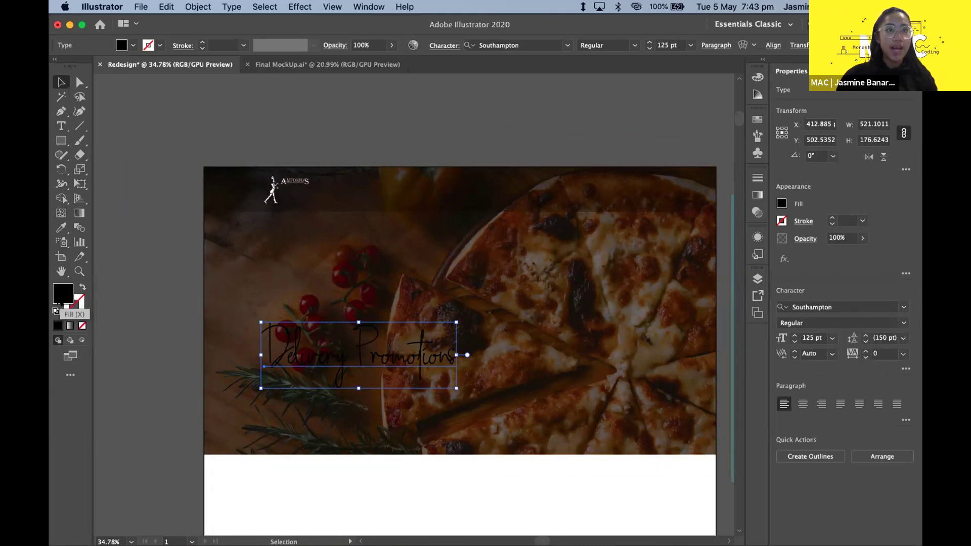
- Fill the headline text with white (#ffffff) and deselect it to check
{"action": "double_click", "coordinate": [61, 303]}
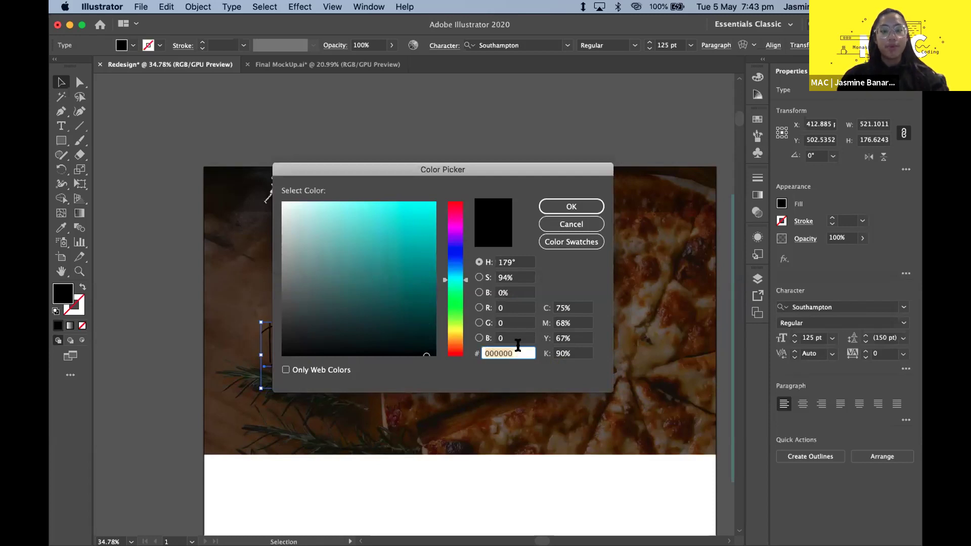
{"action": "type", "text": "ffffff"}
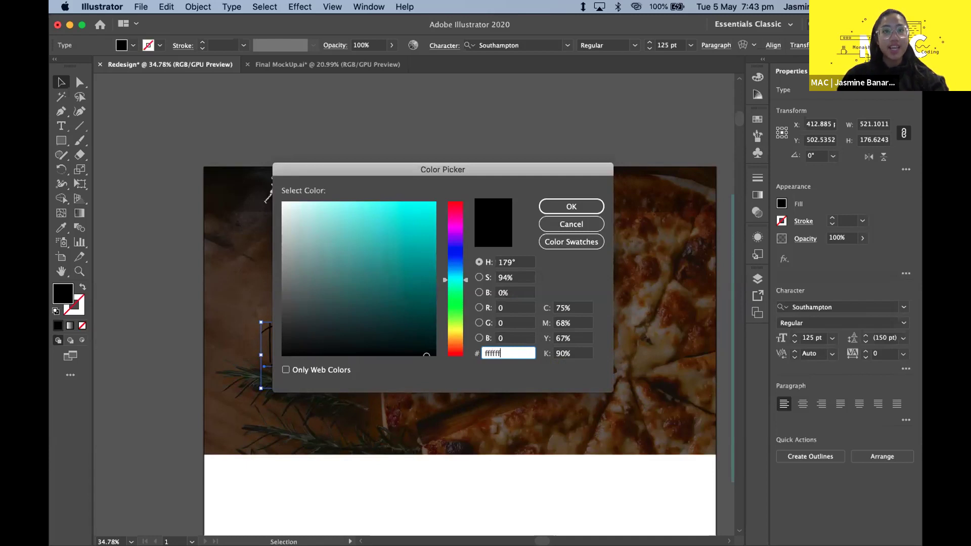
{"action": "key", "text": "Return"}
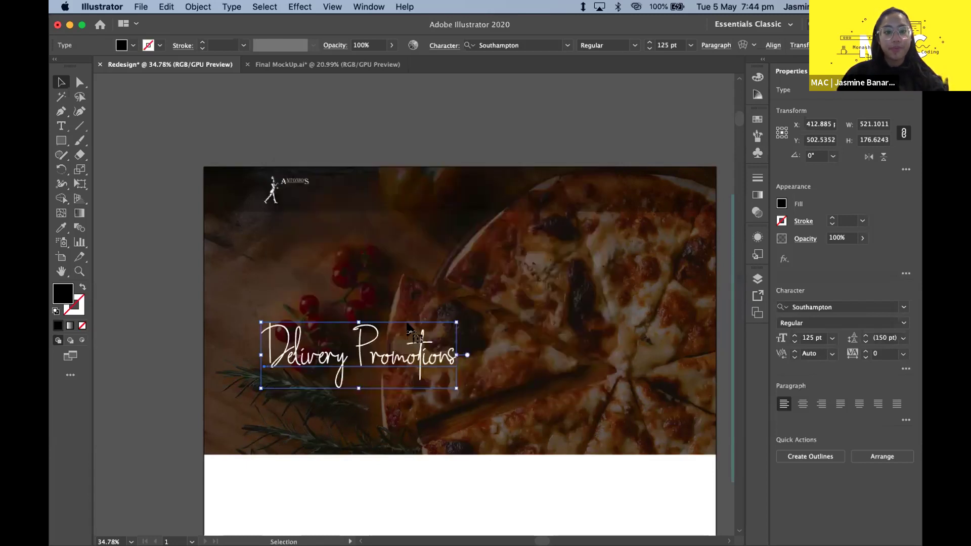
{"action": "left_click", "coordinate": [331, 264]}
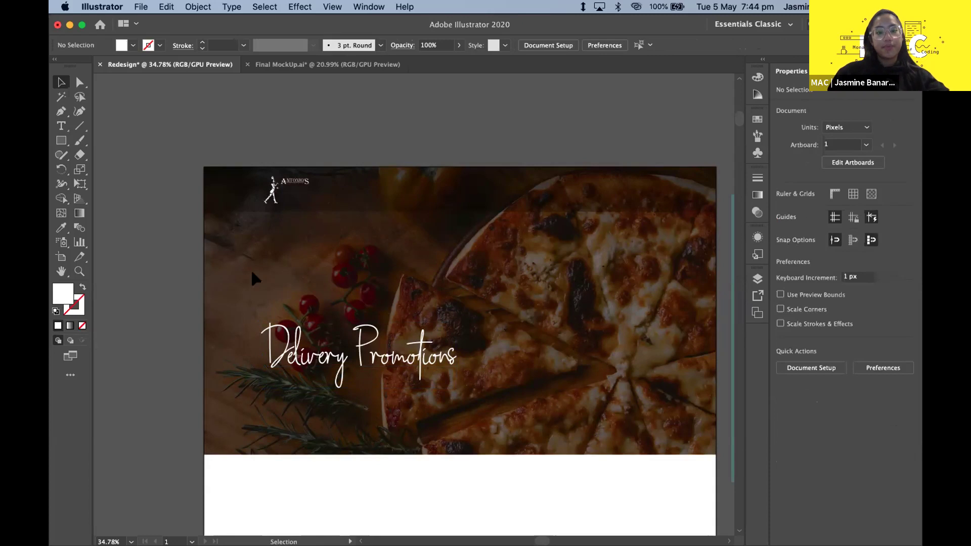
{"action": "scroll", "coordinate": [352, 424], "scroll_direction": "up", "scroll_amount": 1}
{"action": "scroll", "coordinate": [354, 420], "scroll_direction": "down", "scroll_amount": 1}
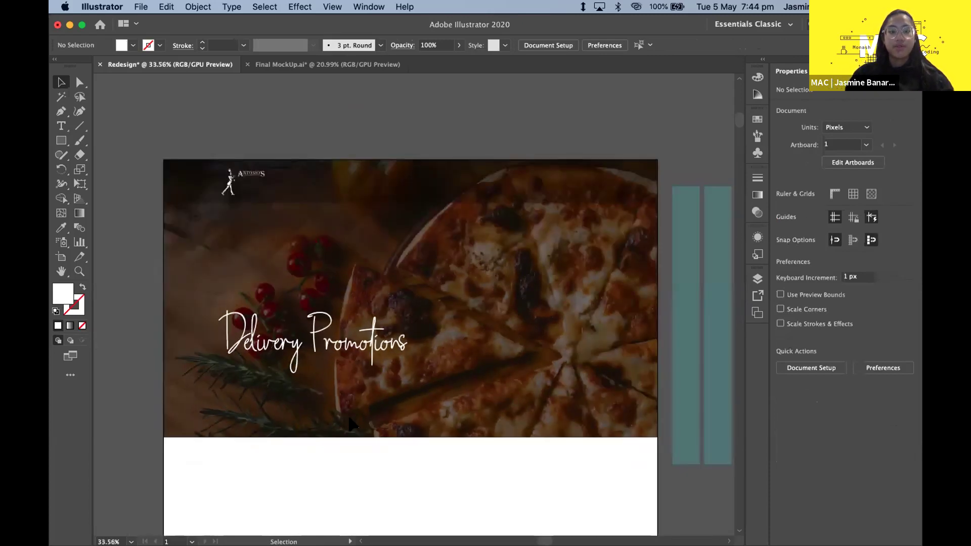
{"action": "scroll", "coordinate": [412, 371], "scroll_direction": "right", "scroll_amount": 1}
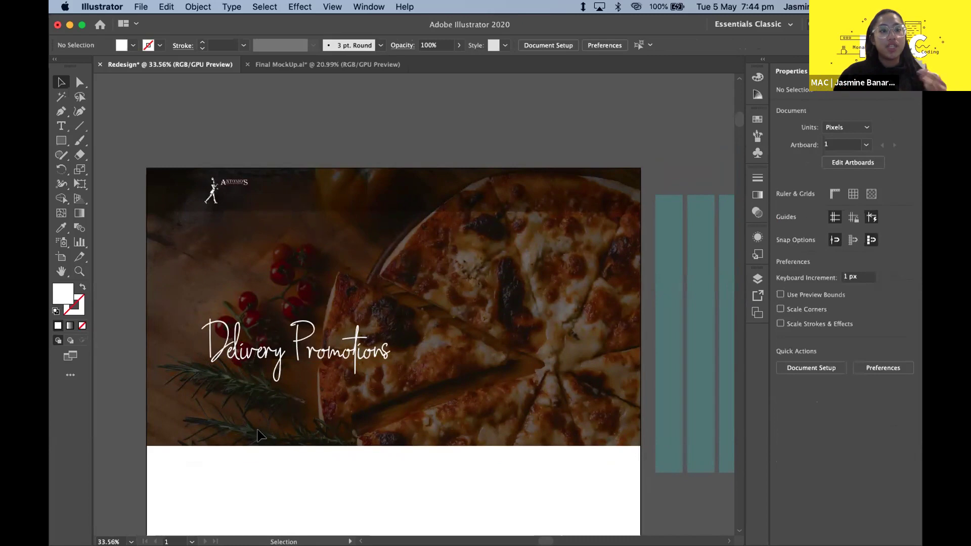
{"action": "left_click", "coordinate": [756, 311]}
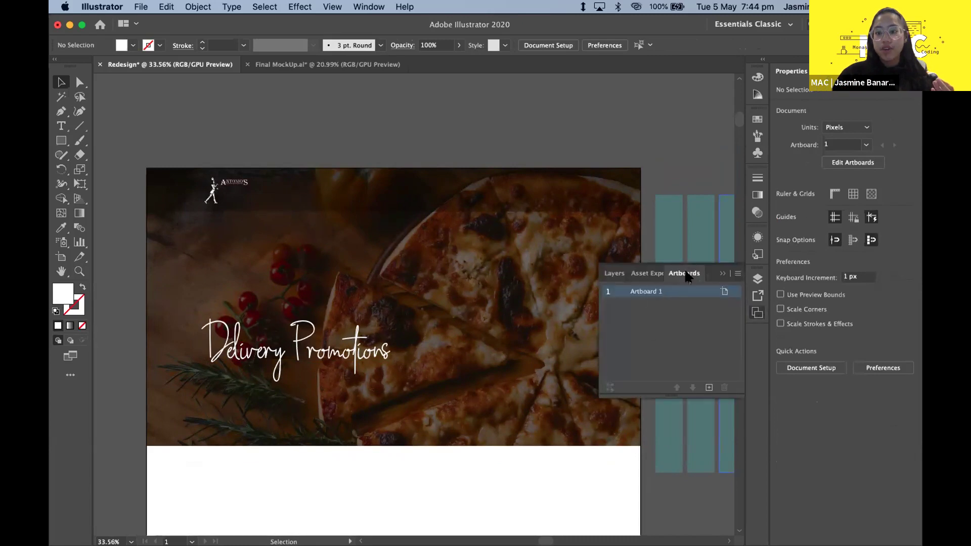
{"action": "left_click", "coordinate": [615, 273]}
{"action": "scroll", "coordinate": [619, 319], "scroll_direction": "down", "scroll_amount": 3}
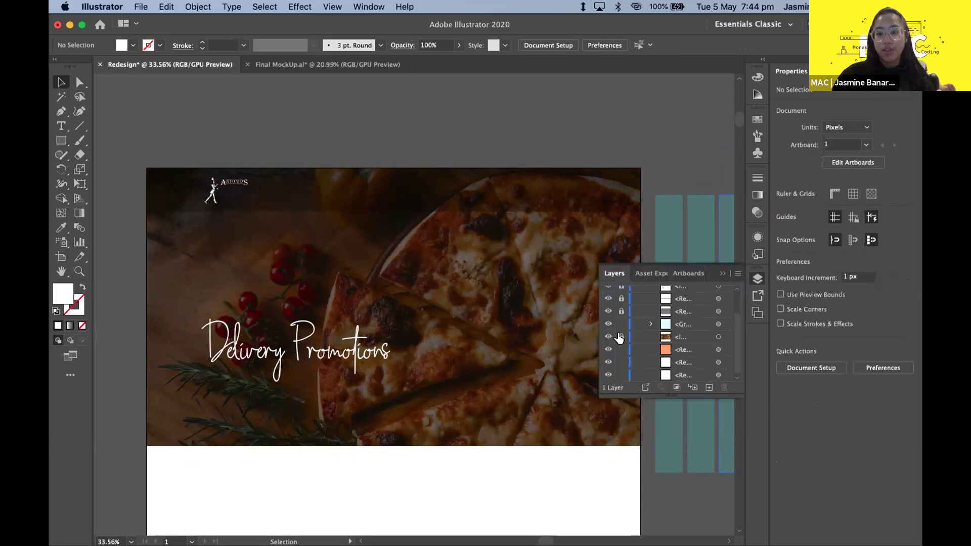
{"action": "left_click", "coordinate": [609, 311]}
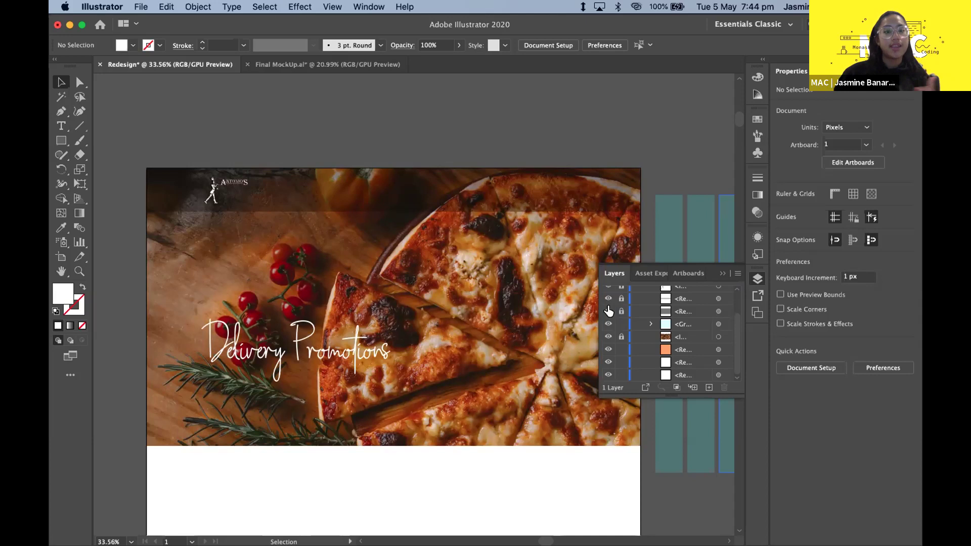
{"action": "left_click", "coordinate": [609, 311]}
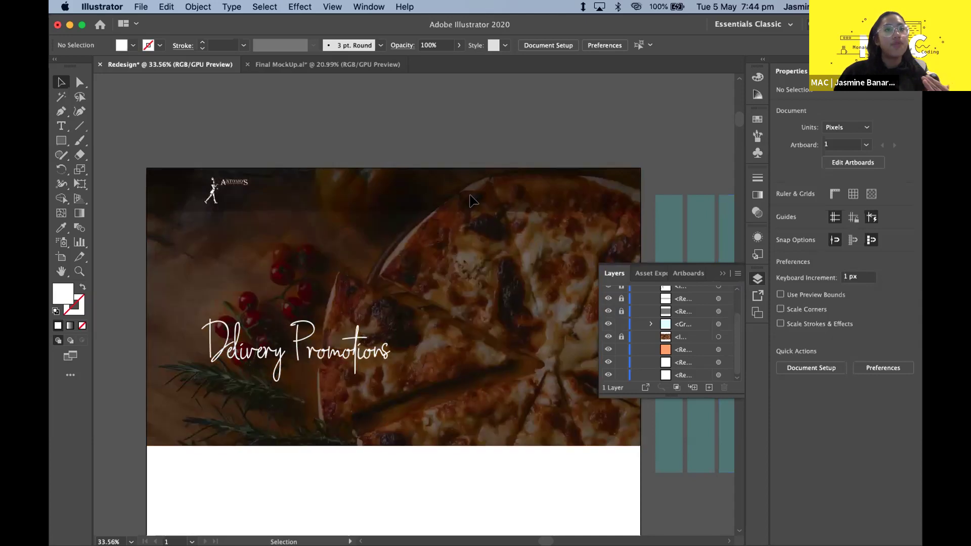
{"action": "left_click", "coordinate": [720, 273]}
{"action": "scroll", "coordinate": [514, 262], "scroll_direction": "left", "scroll_amount": 2}
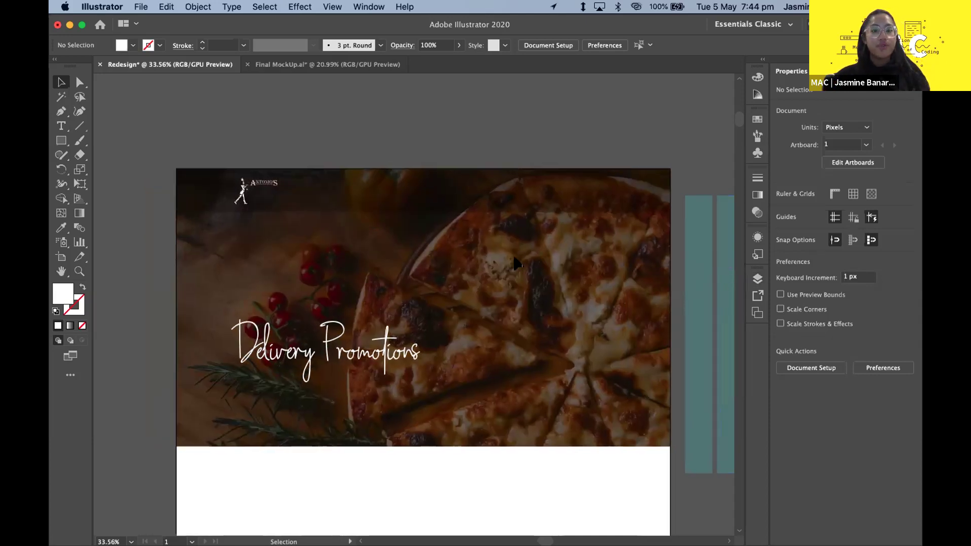
{"action": "scroll", "coordinate": [514, 262], "scroll_direction": "up", "scroll_amount": 3}
{"action": "scroll", "coordinate": [514, 262], "scroll_direction": "down", "scroll_amount": 3}
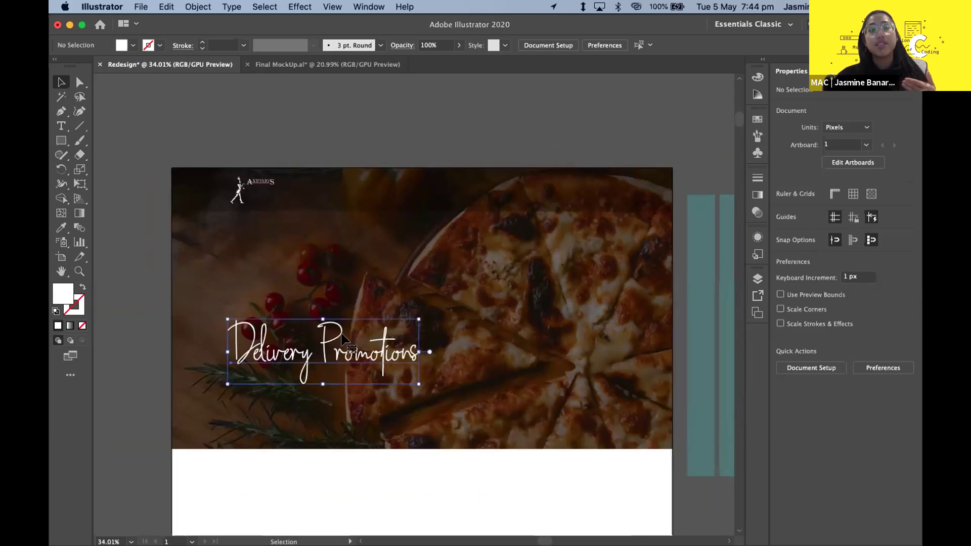
{"action": "left_click", "coordinate": [349, 343]}
{"action": "left_click", "coordinate": [311, 291]}
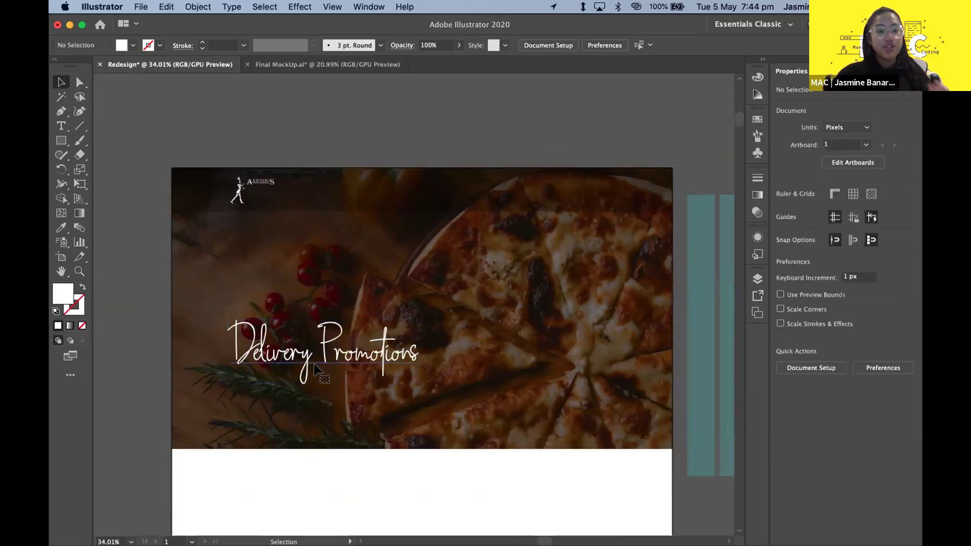
{"action": "left_click", "coordinate": [322, 368]}
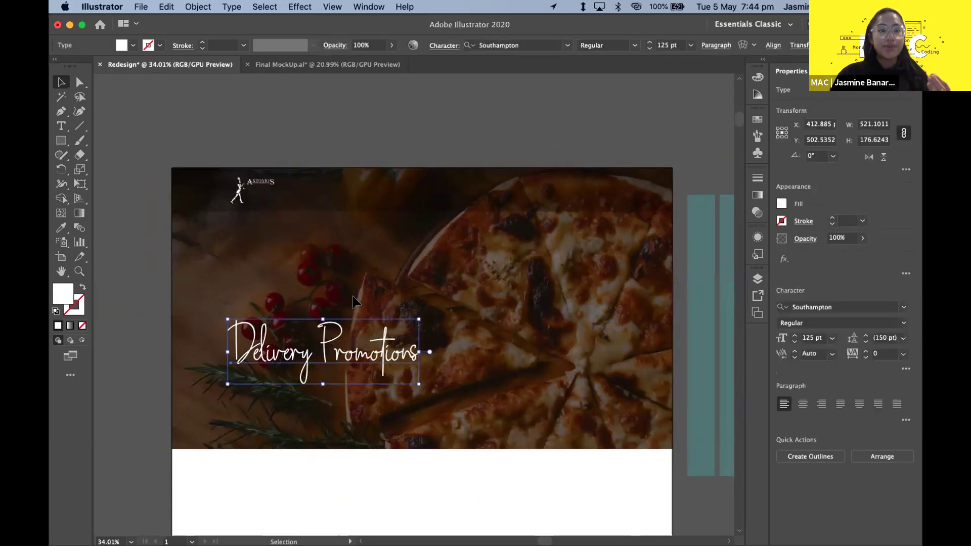
{"action": "left_click", "coordinate": [314, 332]}
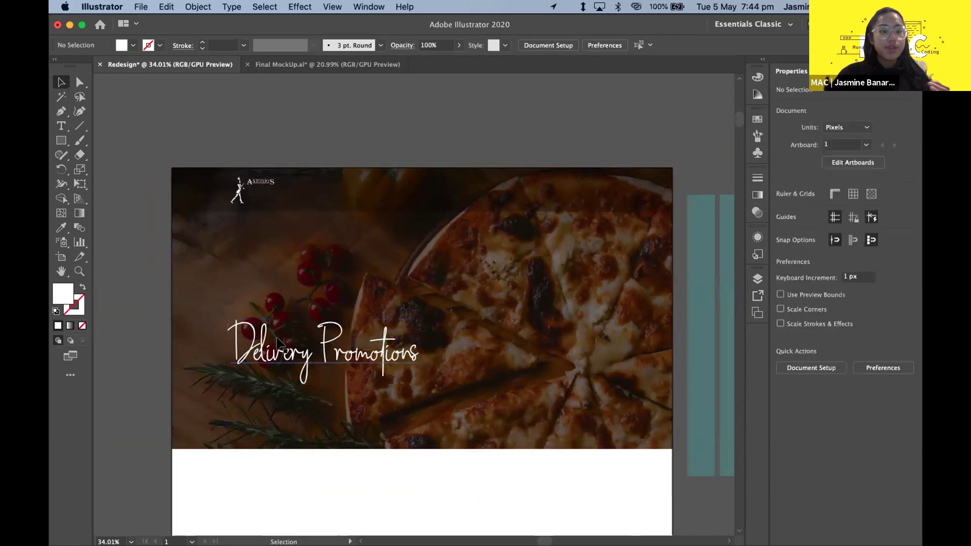
{"action": "left_click", "coordinate": [278, 339]}
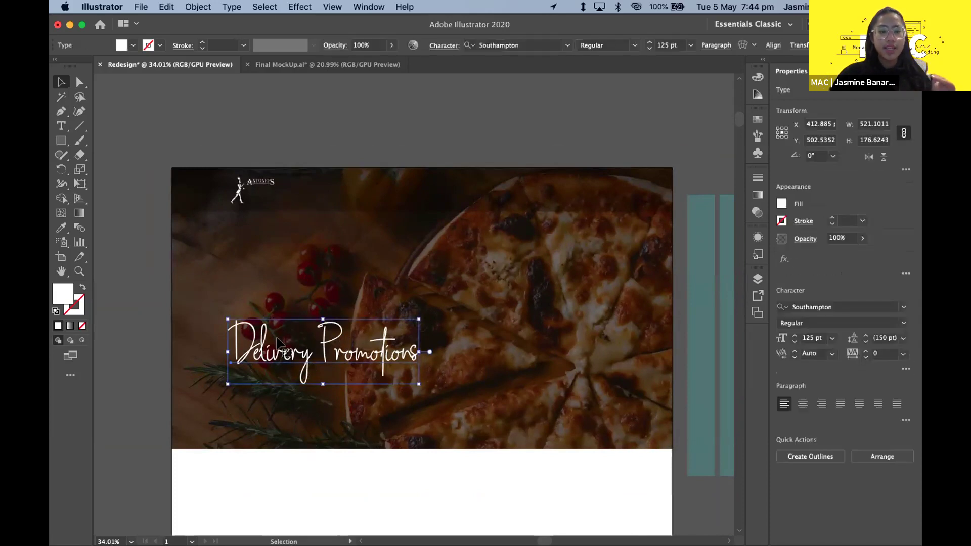
- Add a drop shadow from Effect > Stylize with Preview kept on
{"action": "left_click", "coordinate": [306, 7]}
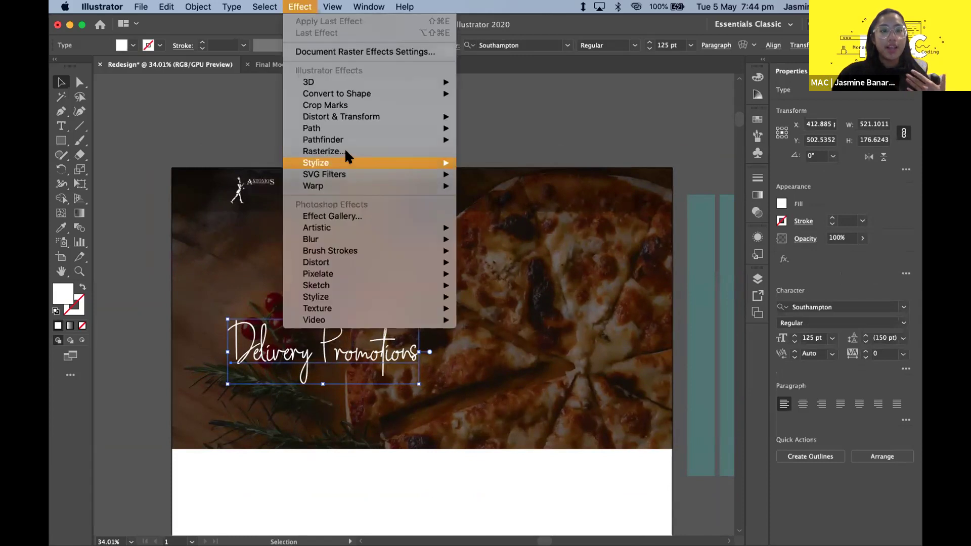
{"action": "mouse_move", "coordinate": [342, 158]}
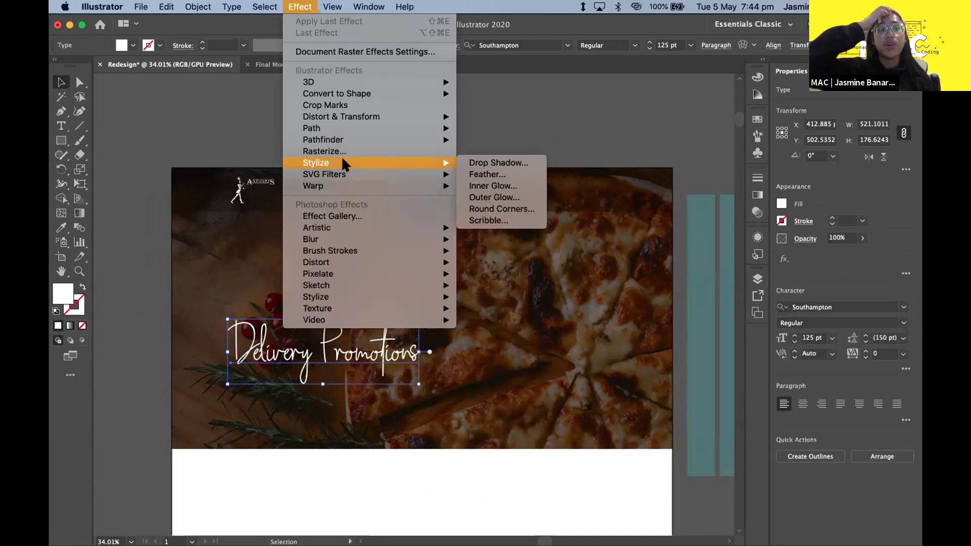
{"action": "left_click", "coordinate": [465, 161]}
{"action": "left_click", "coordinate": [615, 248]}
{"action": "left_click", "coordinate": [616, 247]}
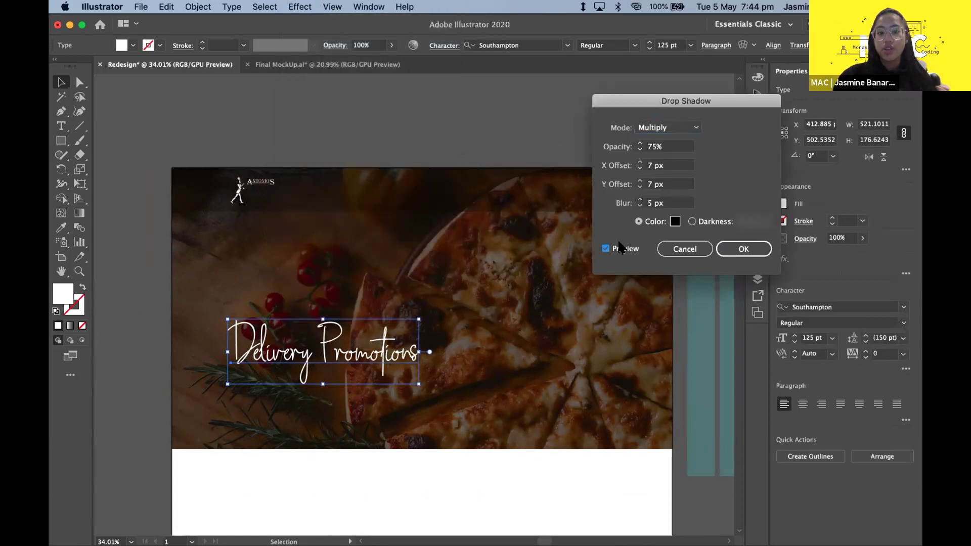
- Set the shadow X offset to -5 px and Y offset to 5 px
{"action": "left_click", "coordinate": [667, 146]}
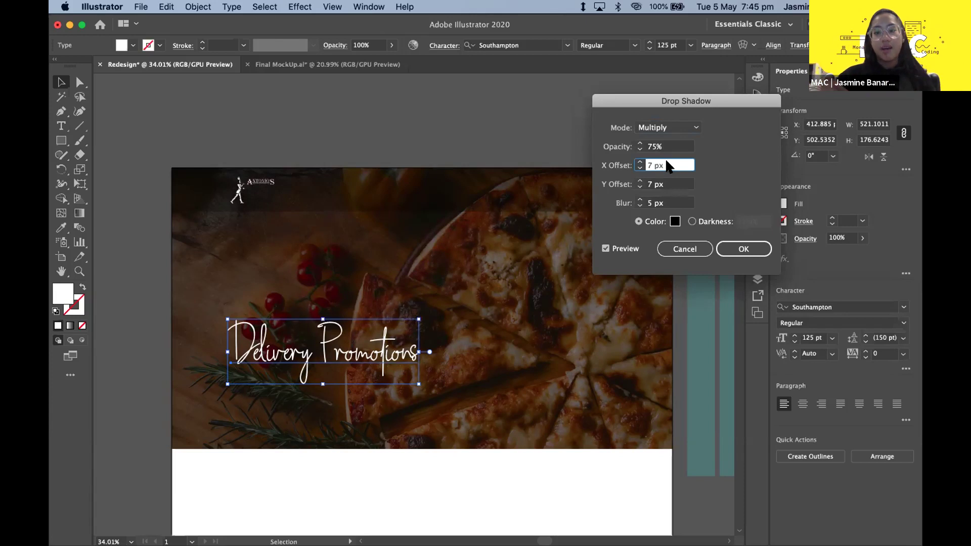
{"action": "key", "text": "BackSpace"}
{"action": "key", "text": "BackSpace"}
{"action": "key", "text": "BackSpace"}
{"action": "key", "text": "BackSpace"}
{"action": "type", "text": "5"}
{"action": "key", "text": "Tab"}
{"action": "type", "text": "5"}
{"action": "left_click", "coordinate": [678, 164]}
{"action": "type", "text": "-"}
{"action": "left_click", "coordinate": [673, 185]}
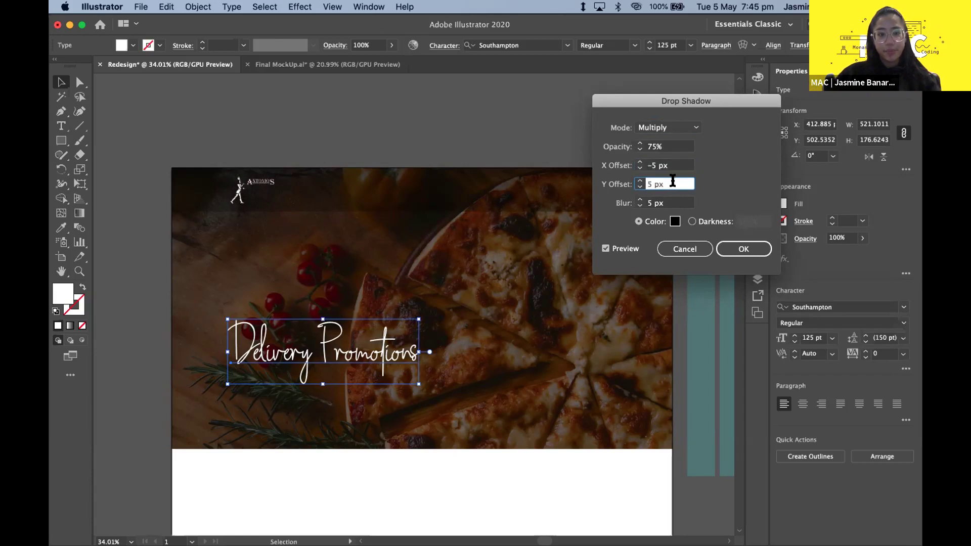
- Set the drop shadow opacity to 75%
{"action": "left_click", "coordinate": [657, 147]}
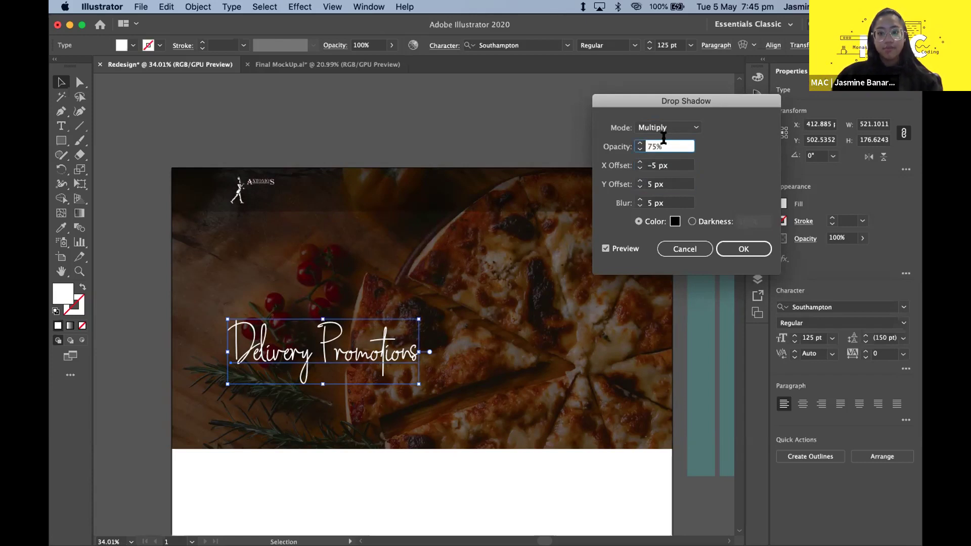
{"action": "key", "text": "BackSpace"}
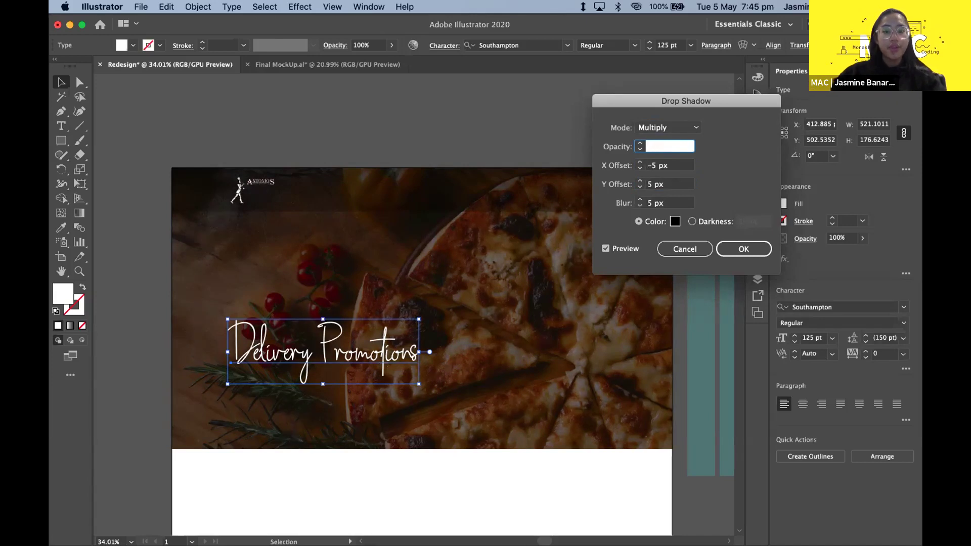
{"action": "type", "text": "75"}
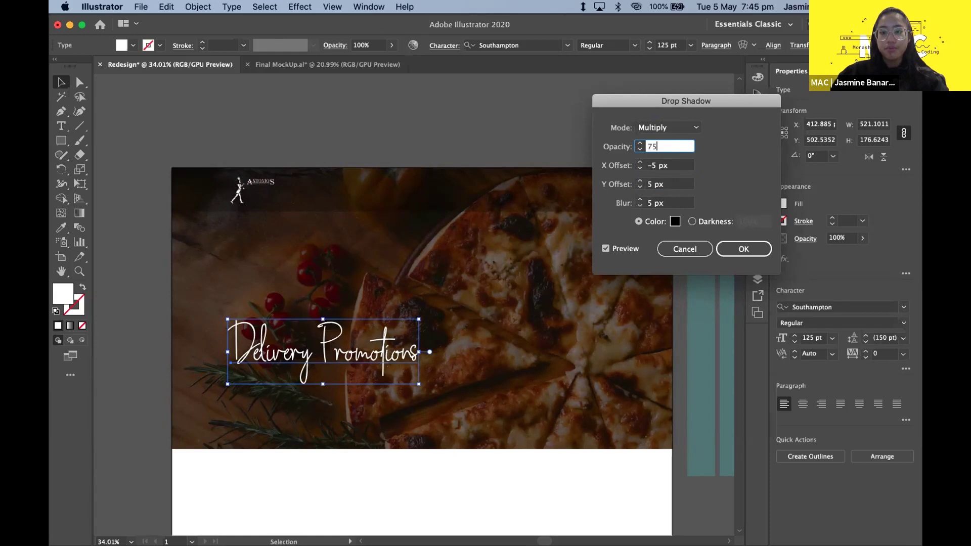
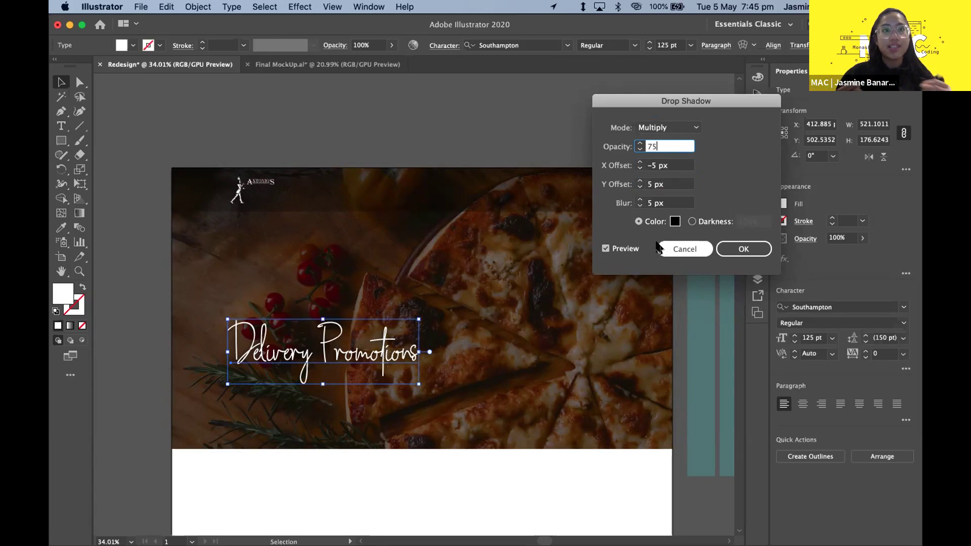
- Keep 75% opacity, set a 10 px blur, and apply the drop shadow to the heading
{"action": "left_click", "coordinate": [655, 185]}
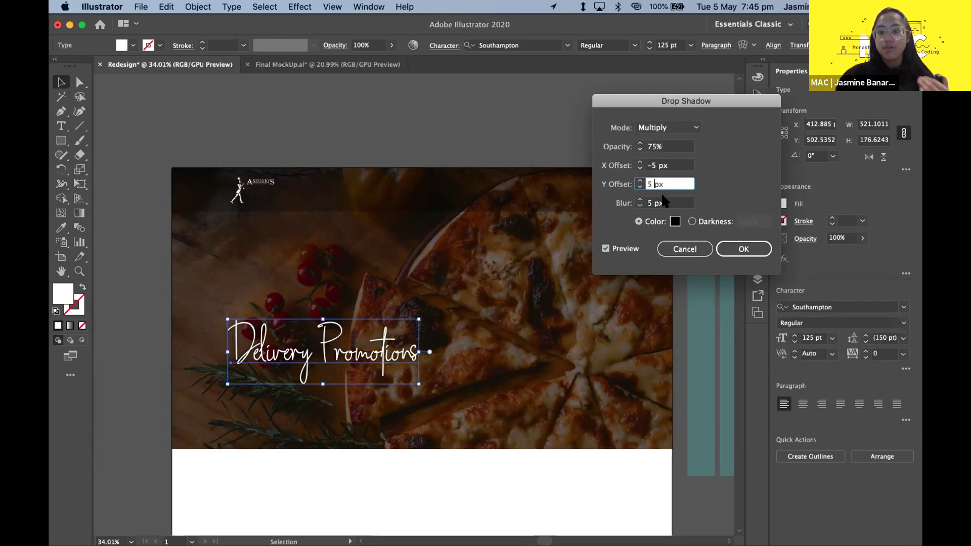
{"action": "left_click", "coordinate": [675, 198]}
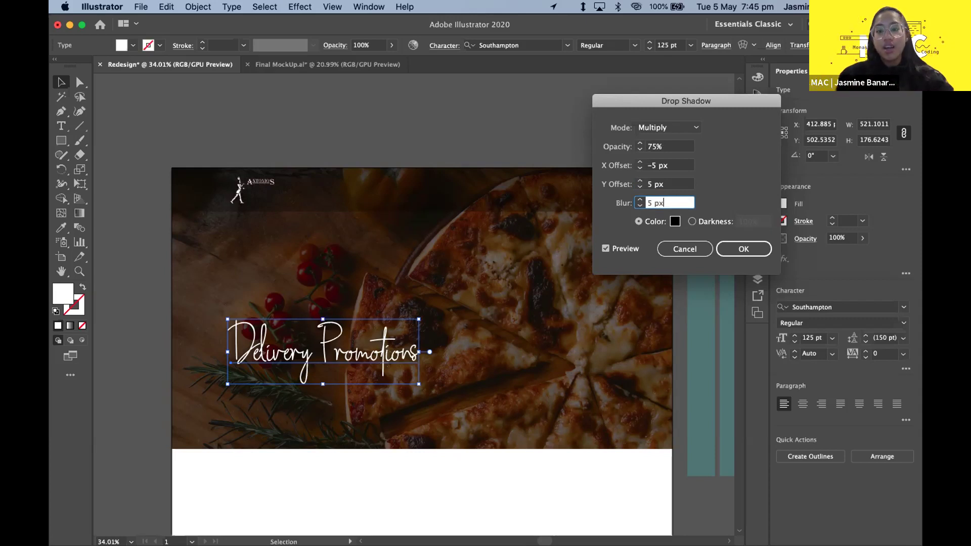
{"action": "type", "text": "10"}
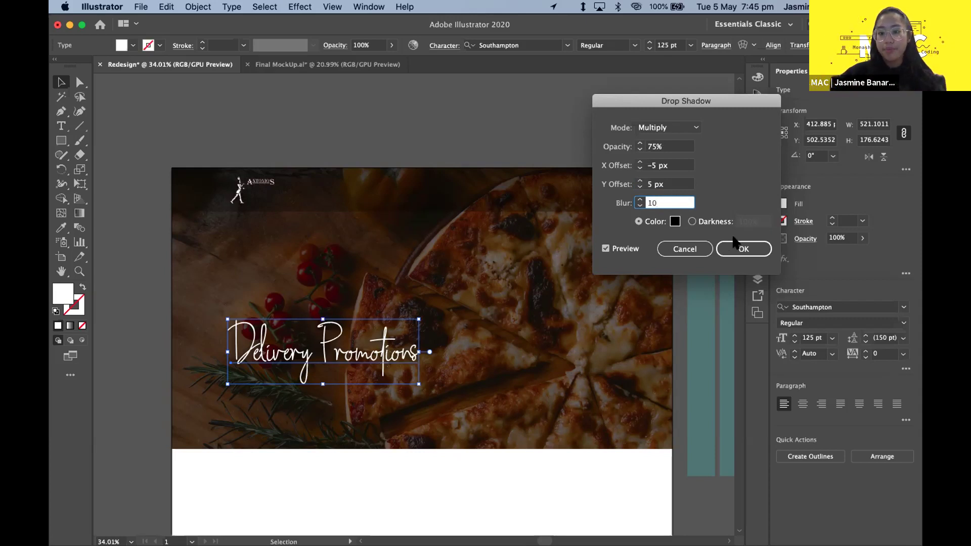
{"action": "left_click", "coordinate": [742, 250]}
{"action": "left_click", "coordinate": [507, 272]}
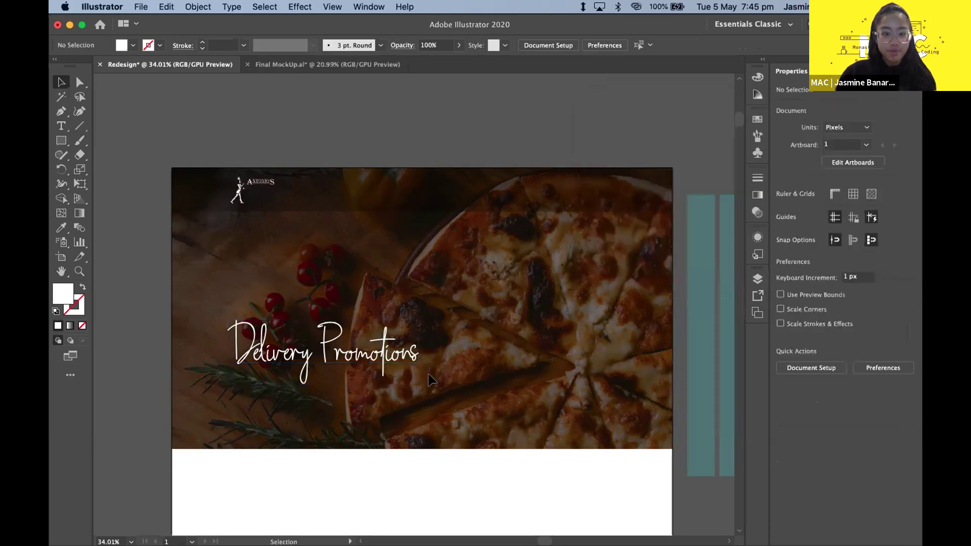
{"action": "scroll", "coordinate": [310, 426], "scroll_direction": "up", "scroll_amount": 5}
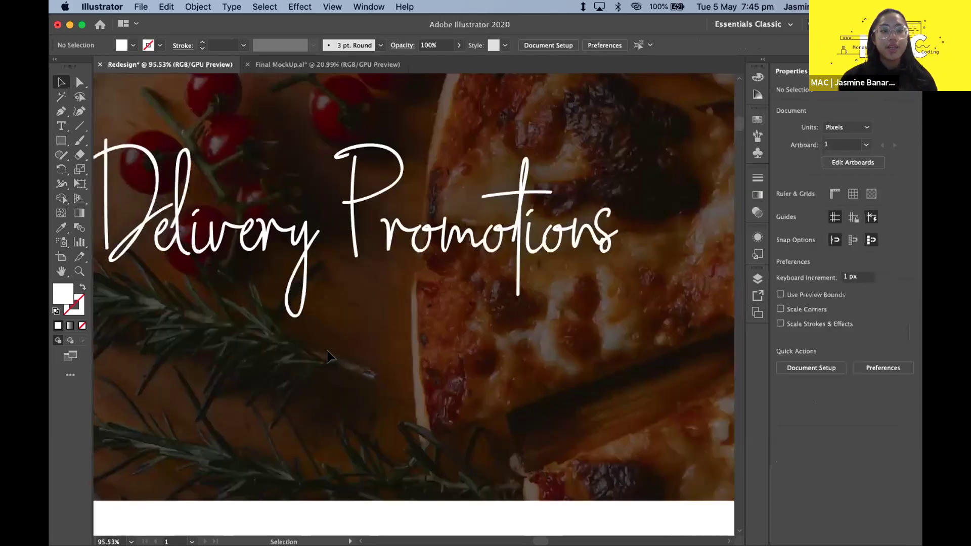
{"action": "scroll", "coordinate": [56, 400], "scroll_direction": "up", "scroll_amount": 5}
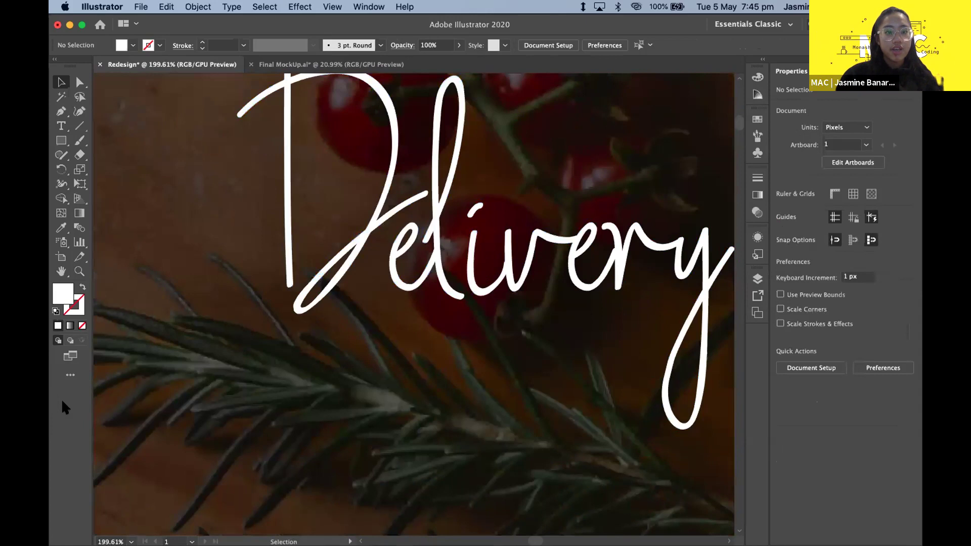
{"action": "scroll", "coordinate": [135, 250], "scroll_direction": "down", "scroll_amount": 10}
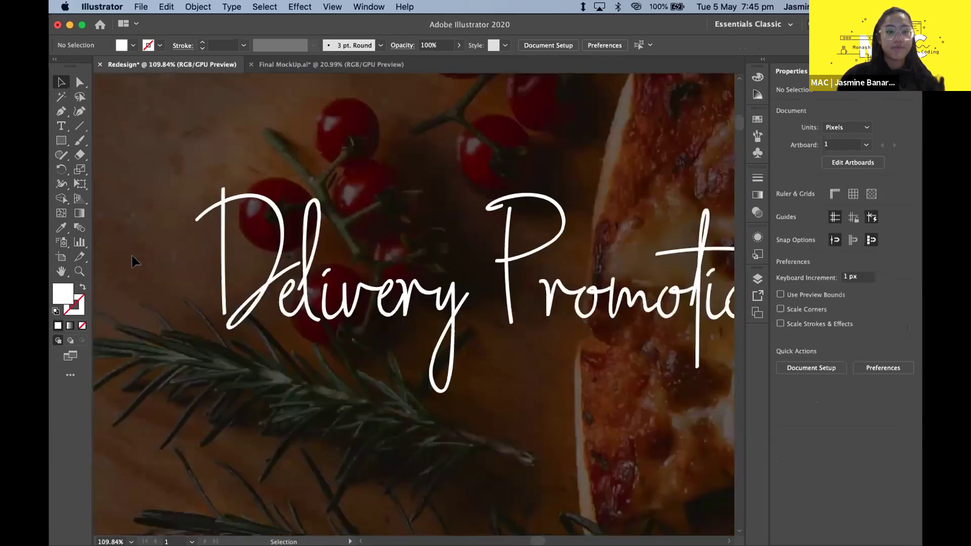
{"action": "scroll", "coordinate": [247, 283], "scroll_direction": "up", "scroll_amount": 5}
{"action": "scroll", "coordinate": [248, 283], "scroll_direction": "left", "scroll_amount": 3}
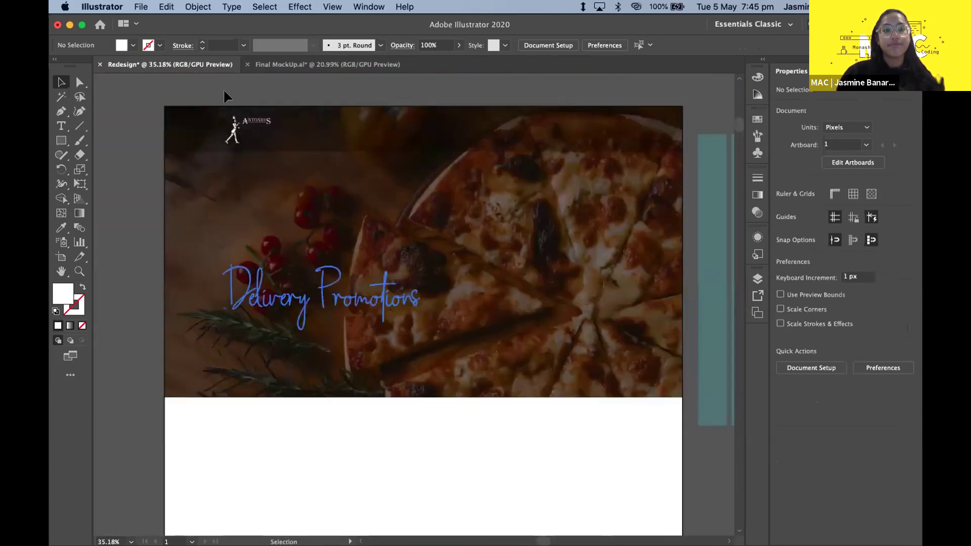
{"action": "left_click", "coordinate": [268, 64]}
{"action": "left_click", "coordinate": [220, 65]}
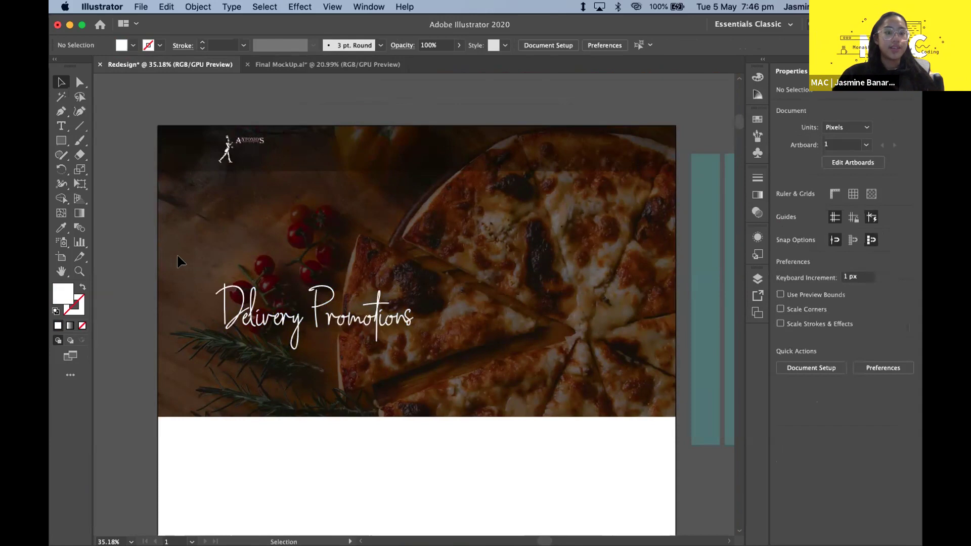
{"action": "left_click", "coordinate": [313, 320]}
- Move the teal column grid above the artboard and left-align it with the logo
{"action": "scroll", "coordinate": [312, 320], "scroll_direction": "down", "scroll_amount": 3}
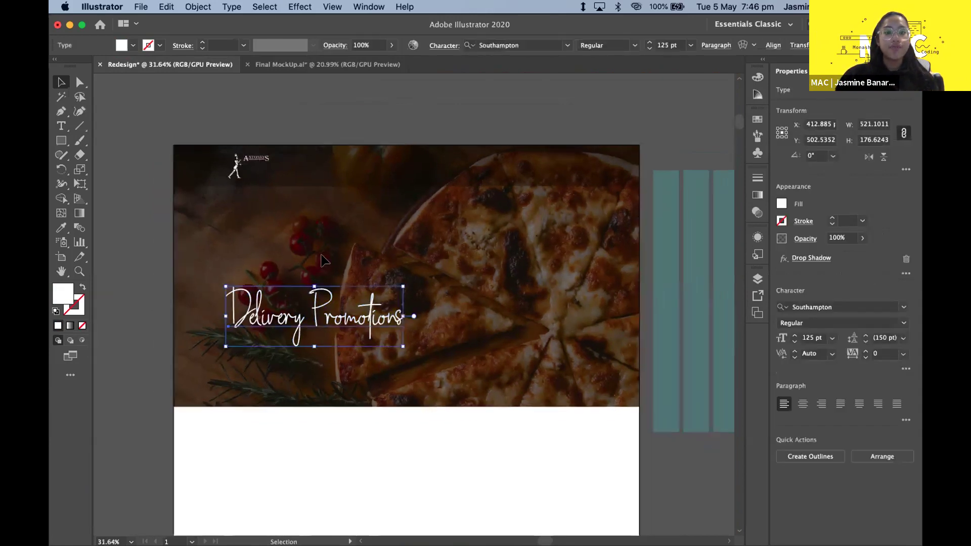
{"action": "left_click", "coordinate": [559, 295]}
{"action": "left_click_drag", "start_coordinate": [317, 123], "coordinate": [268, 123]}
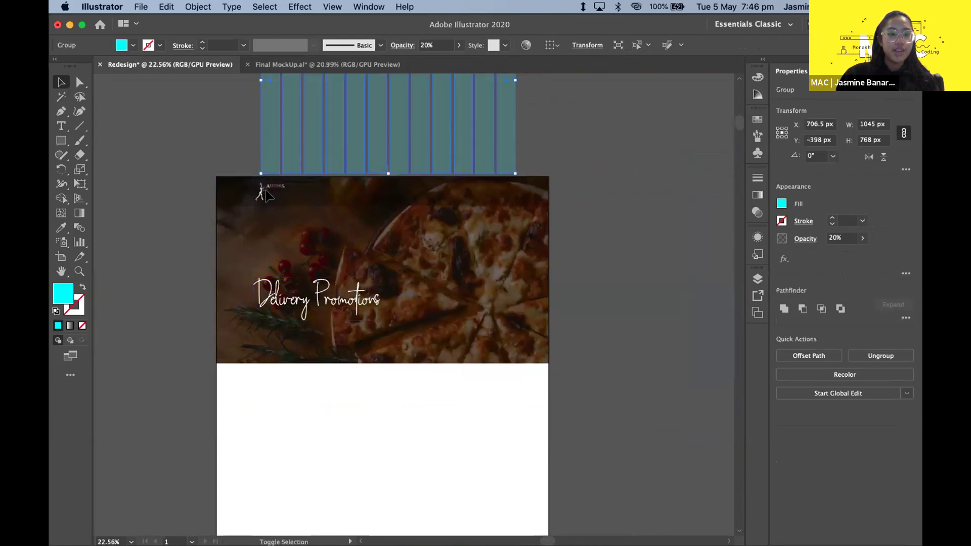
{"action": "left_click", "coordinate": [354, 225]}
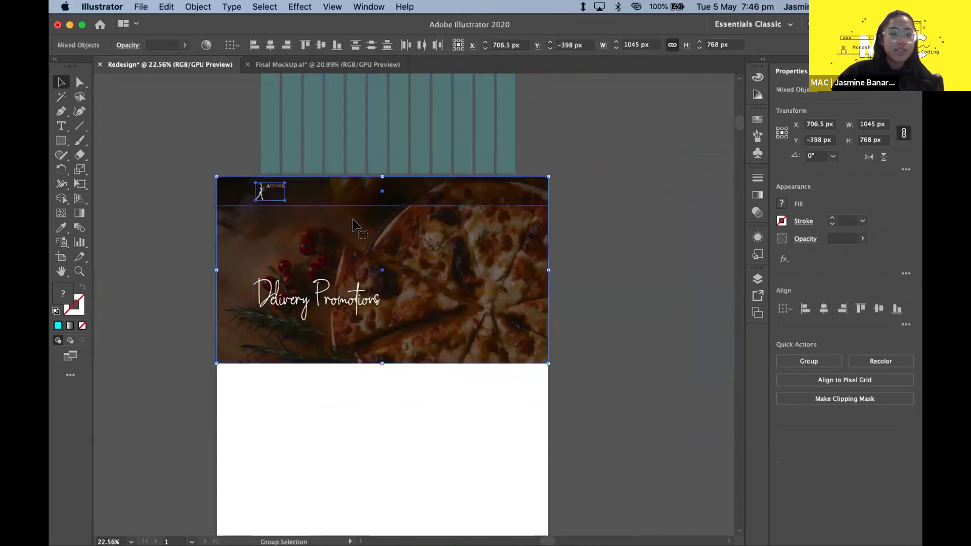
{"action": "left_click", "coordinate": [184, 217]}
{"action": "left_click", "coordinate": [268, 191]}
{"action": "left_click", "coordinate": [270, 163], "text": "shift"}
{"action": "left_click", "coordinate": [806, 309]}
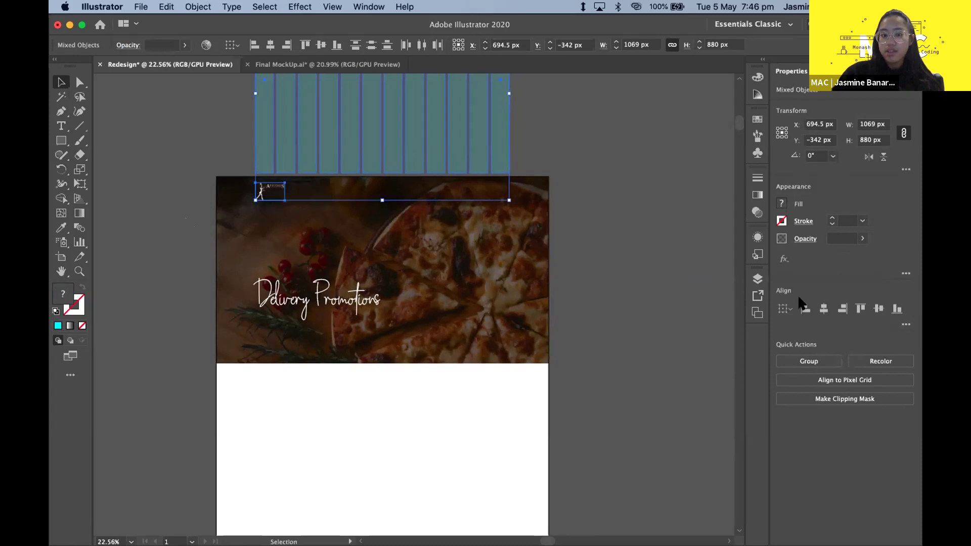
{"action": "left_click", "coordinate": [585, 266]}
- Lower the column grid by about 14 px
{"action": "scroll", "coordinate": [294, 150], "scroll_direction": "up", "scroll_amount": 2}
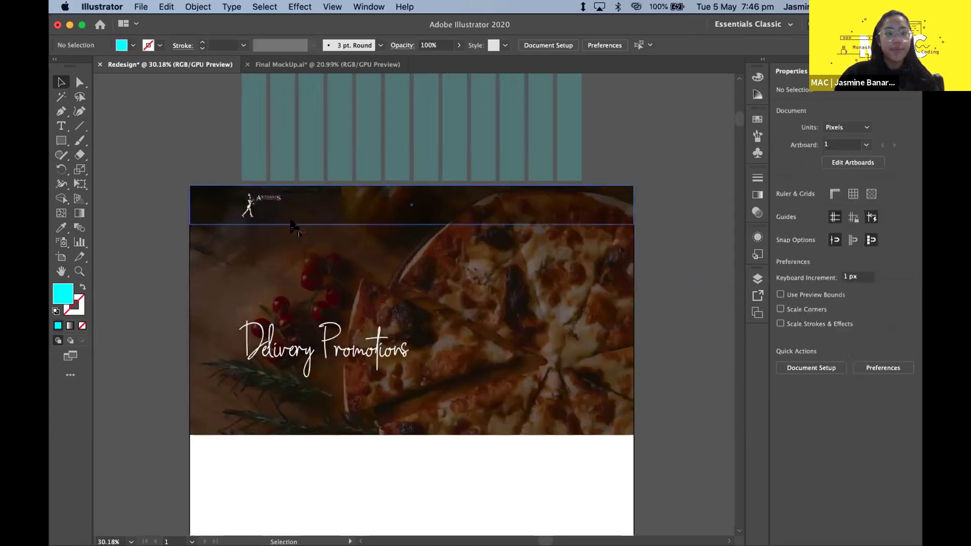
{"action": "scroll", "coordinate": [283, 152], "scroll_direction": "down", "scroll_amount": 1}
{"action": "scroll", "coordinate": [271, 154], "scroll_direction": "up", "scroll_amount": 1}
{"action": "left_click_drag", "start_coordinate": [269, 153], "coordinate": [270, 157]}
{"action": "left_click", "coordinate": [184, 161]}
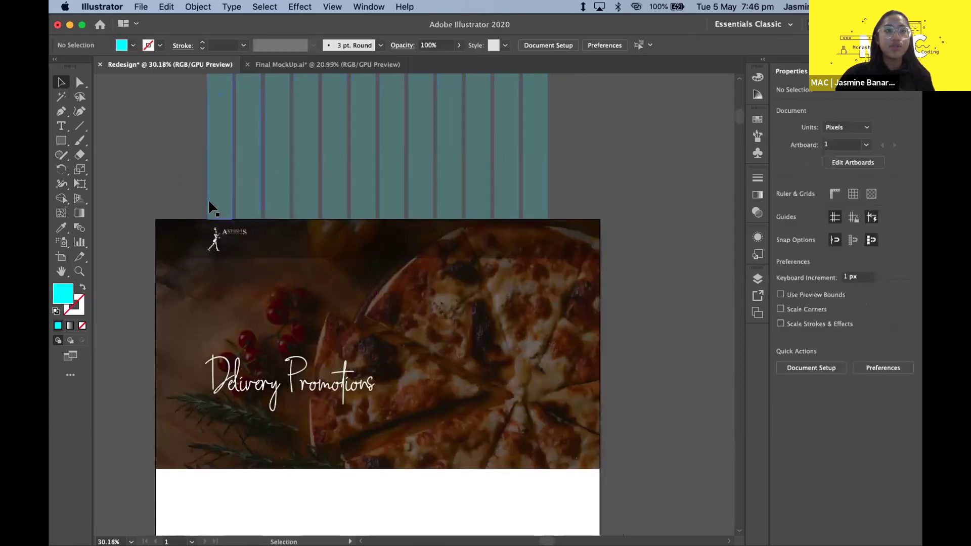
- Shift the Delivery Promotions heading slightly to the right
{"action": "left_click", "coordinate": [221, 248]}
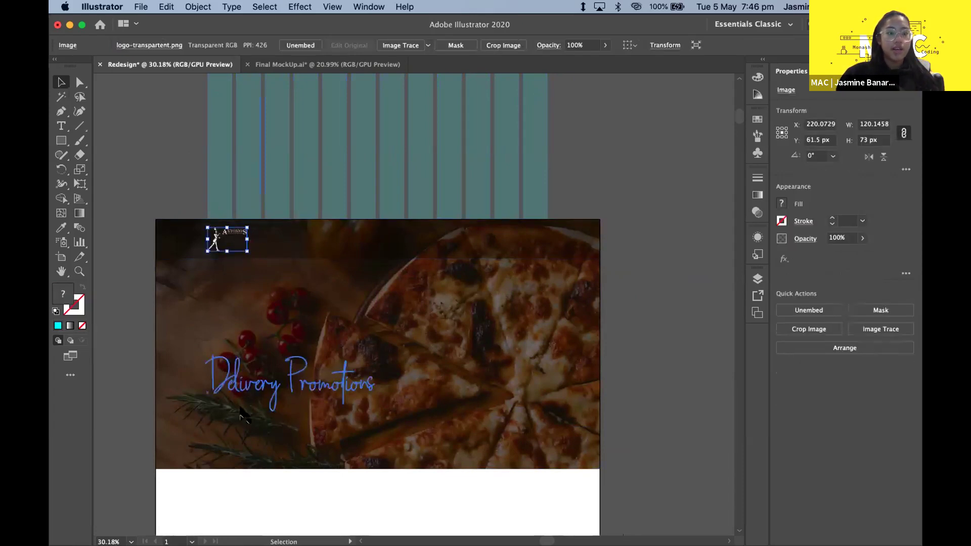
{"action": "left_click", "coordinate": [247, 386]}
{"action": "left_click_drag", "start_coordinate": [246, 385], "coordinate": [258, 385]}
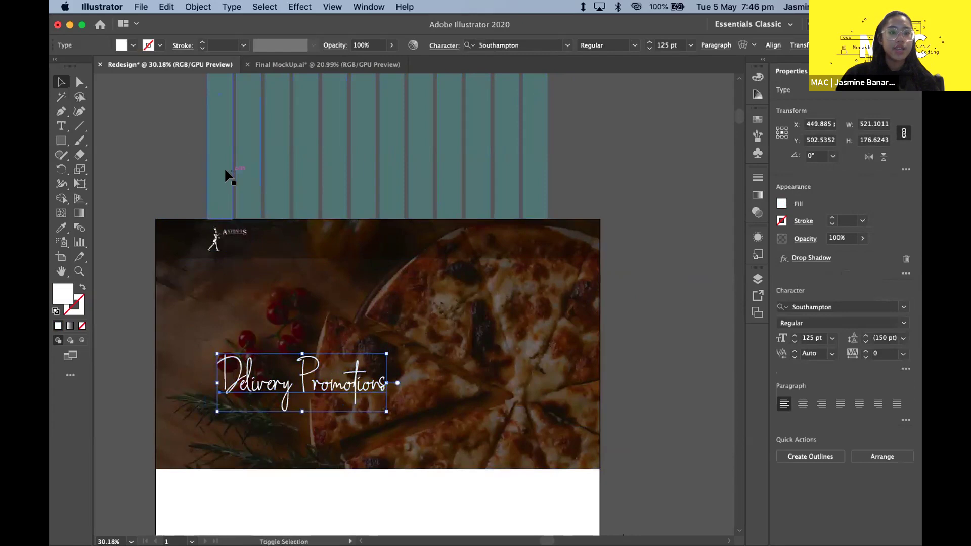
{"action": "left_click", "coordinate": [224, 168], "text": "shift"}
{"action": "left_click", "coordinate": [107, 302]}
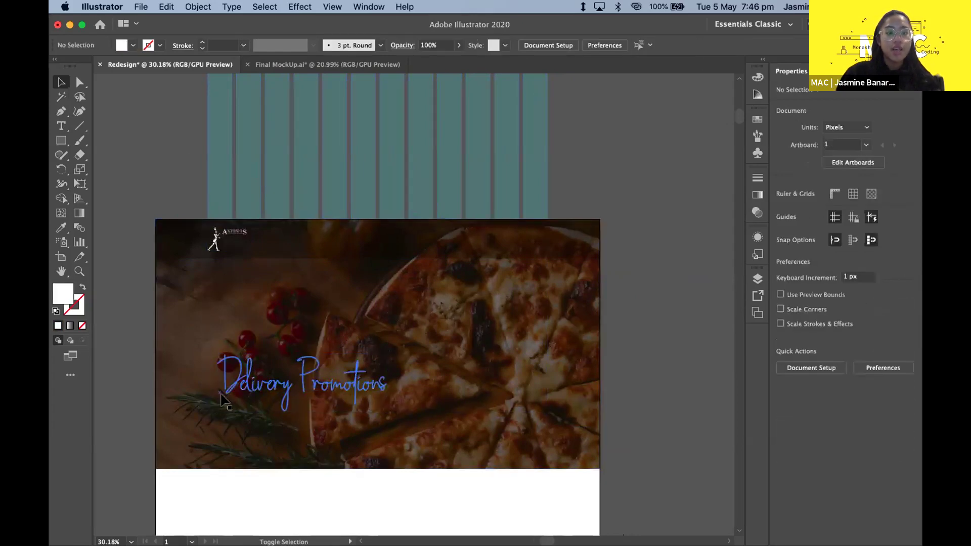
- Left-align the Delivery Promotions heading with the column grid's left edge
{"action": "left_click", "coordinate": [258, 388]}
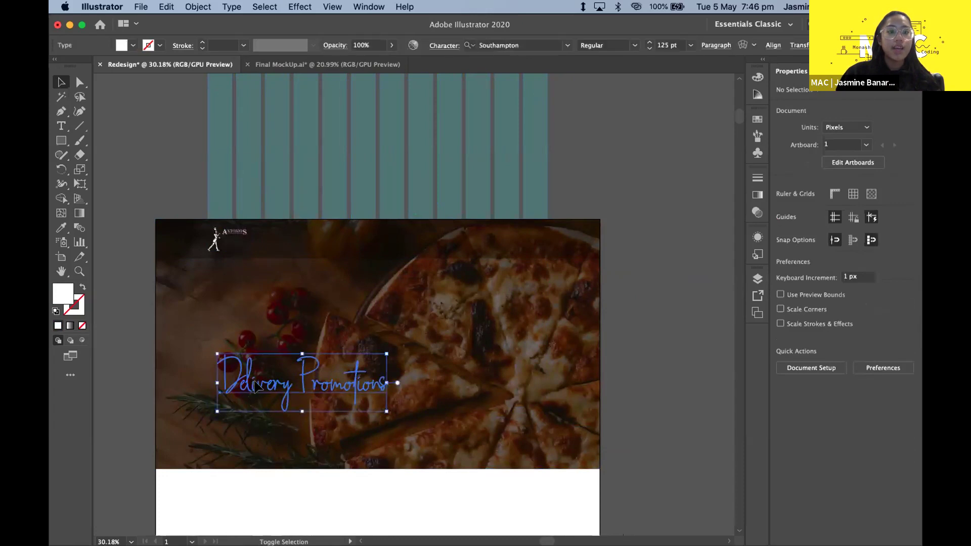
{"action": "left_click", "coordinate": [226, 148], "text": "shift"}
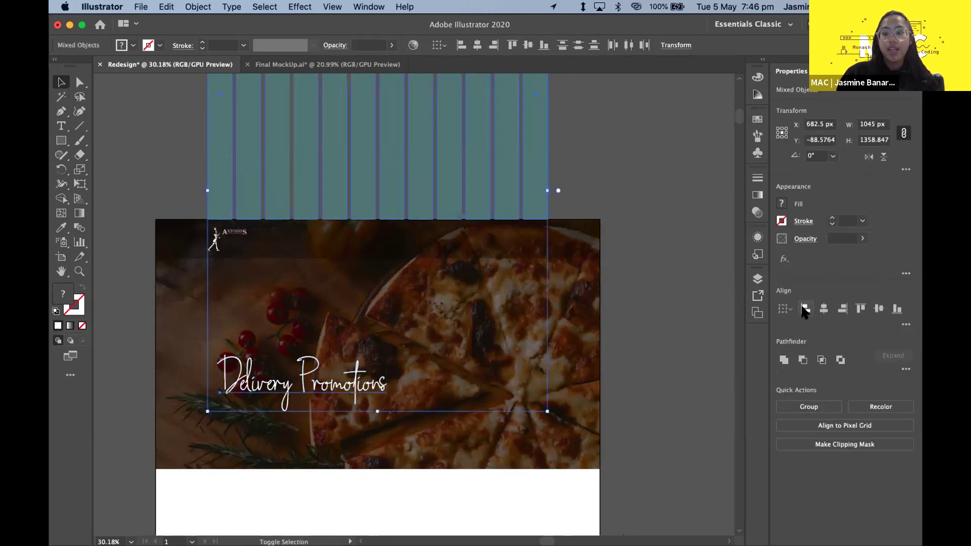
{"action": "left_click", "coordinate": [806, 309]}
{"action": "left_click", "coordinate": [646, 192]}
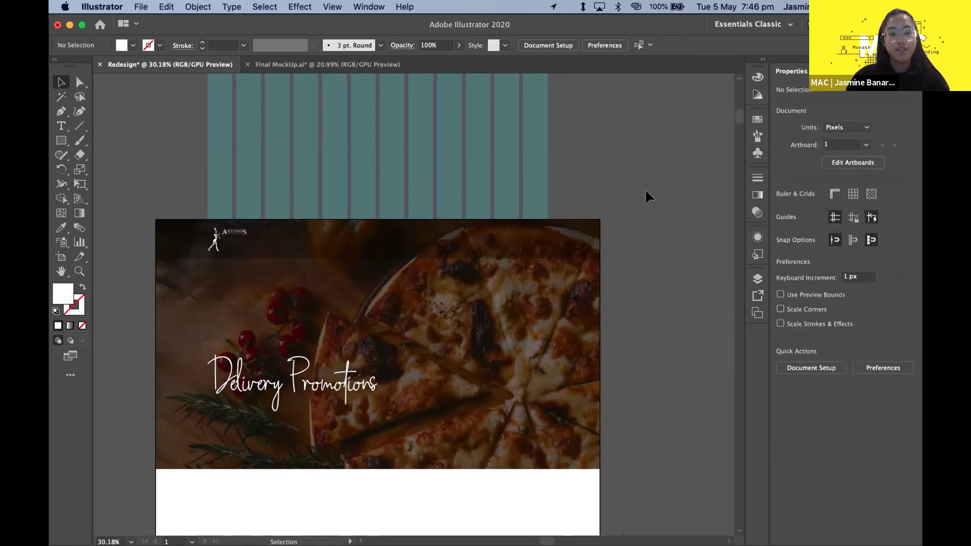
{"action": "scroll", "coordinate": [348, 336], "scroll_direction": "down", "scroll_amount": 1}
{"action": "left_click", "coordinate": [354, 368]}
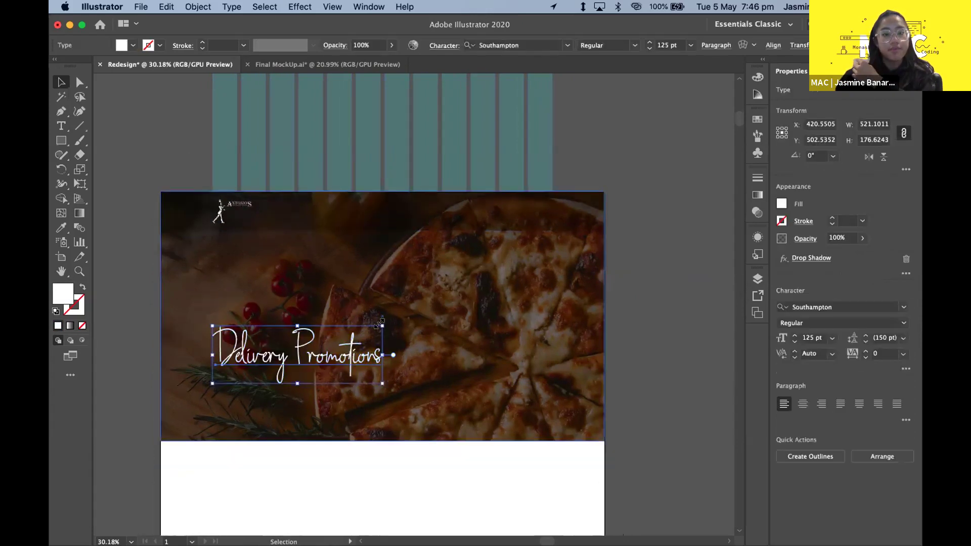
{"action": "left_click", "coordinate": [226, 295]}
{"action": "left_click", "coordinate": [184, 107]}
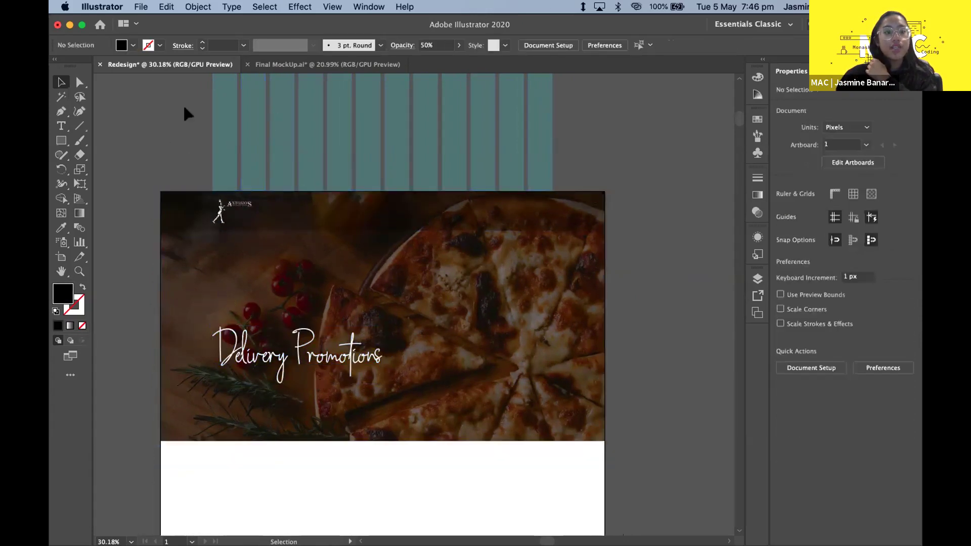
- In the Final MockUp file, try moving the Save 10% off text lower, then undo
{"action": "left_click", "coordinate": [283, 64]}
{"action": "left_click", "coordinate": [236, 317]}
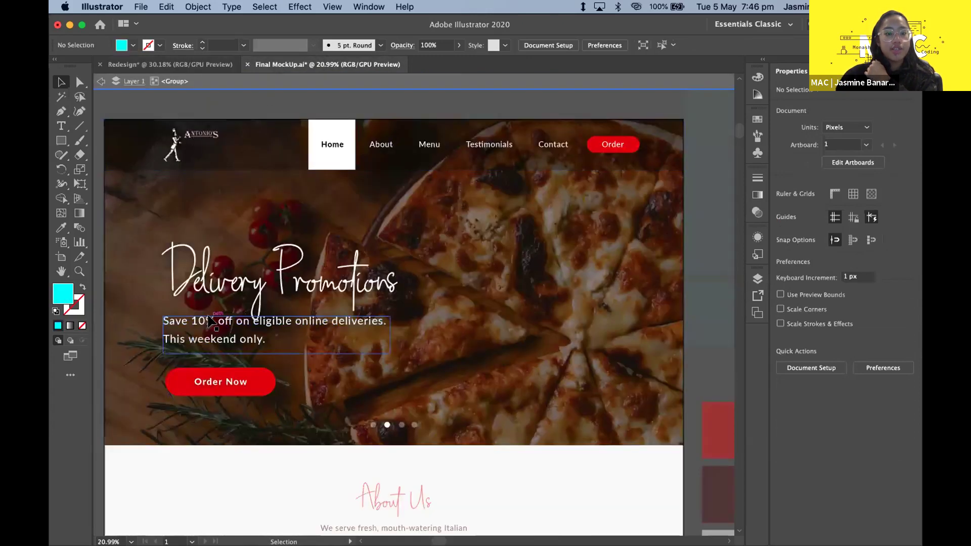
{"action": "scroll", "coordinate": [211, 320], "scroll_direction": "up", "scroll_amount": 3}
{"action": "scroll", "coordinate": [212, 321], "scroll_direction": "down", "scroll_amount": 5}
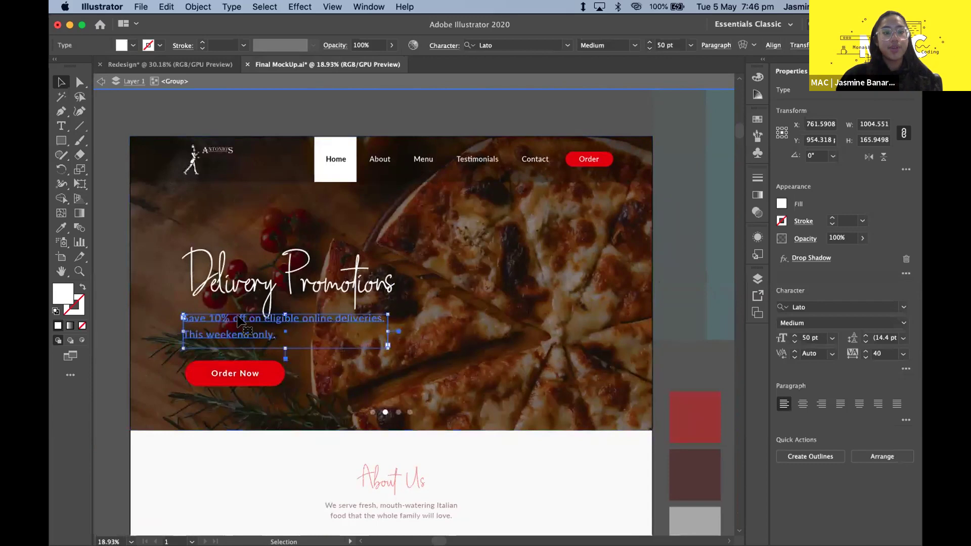
{"action": "left_click_drag", "start_coordinate": [237, 318], "coordinate": [238, 322]}
{"action": "key", "text": "super+z"}
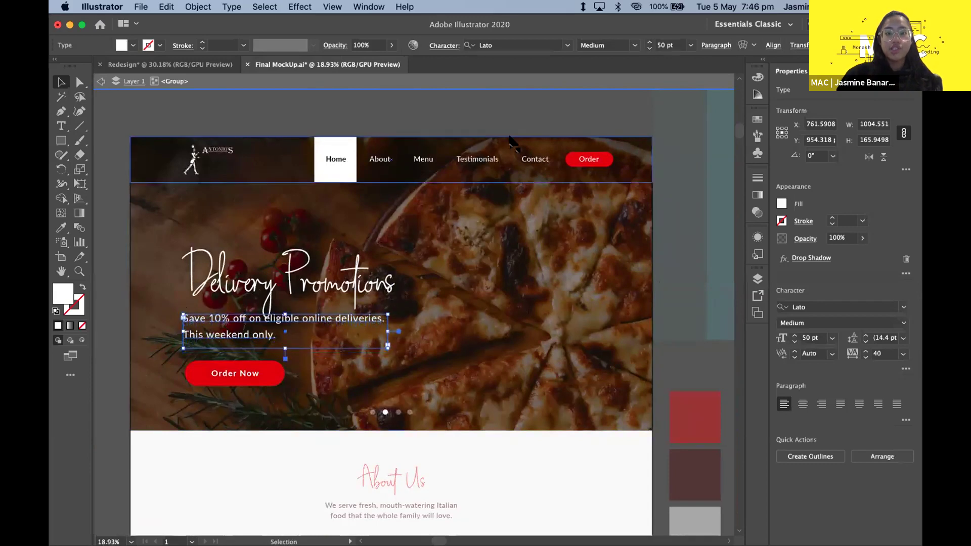
- Check the subheading's font and preview the hero section
{"action": "left_click", "coordinate": [510, 38]}
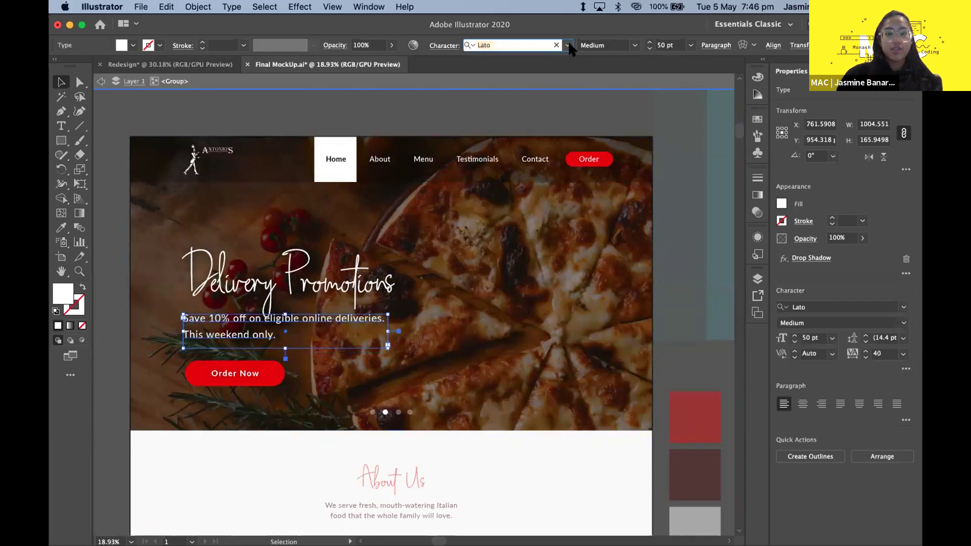
{"action": "left_click", "coordinate": [523, 95]}
{"action": "left_click", "coordinate": [247, 339]}
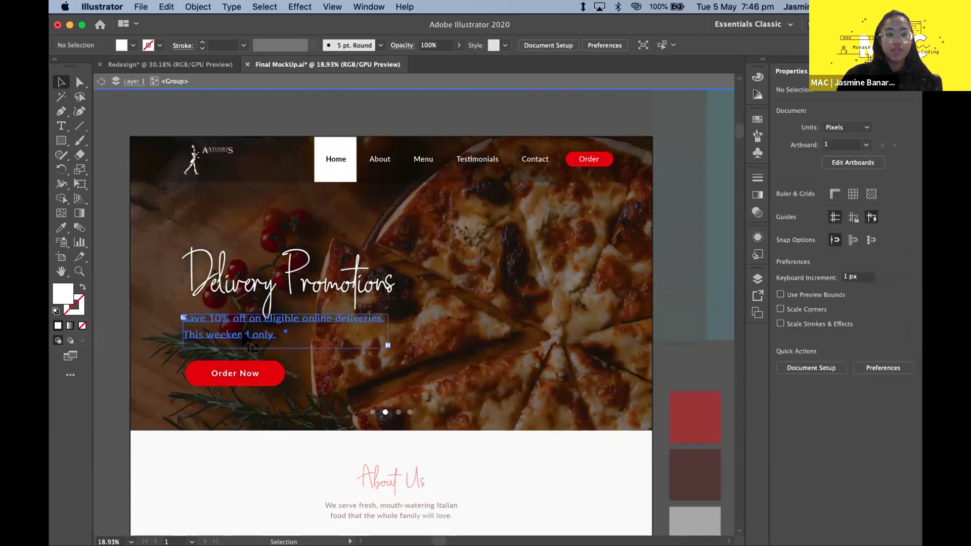
{"action": "scroll", "coordinate": [320, 339], "scroll_direction": "up", "scroll_amount": 3}
{"action": "scroll", "coordinate": [324, 340], "scroll_direction": "left", "scroll_amount": 3}
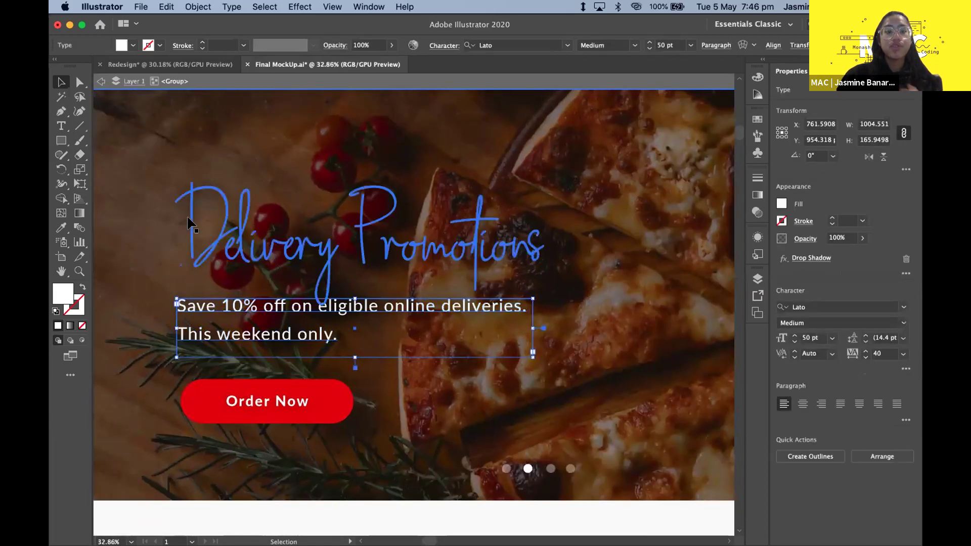
{"action": "left_click", "coordinate": [273, 510]}
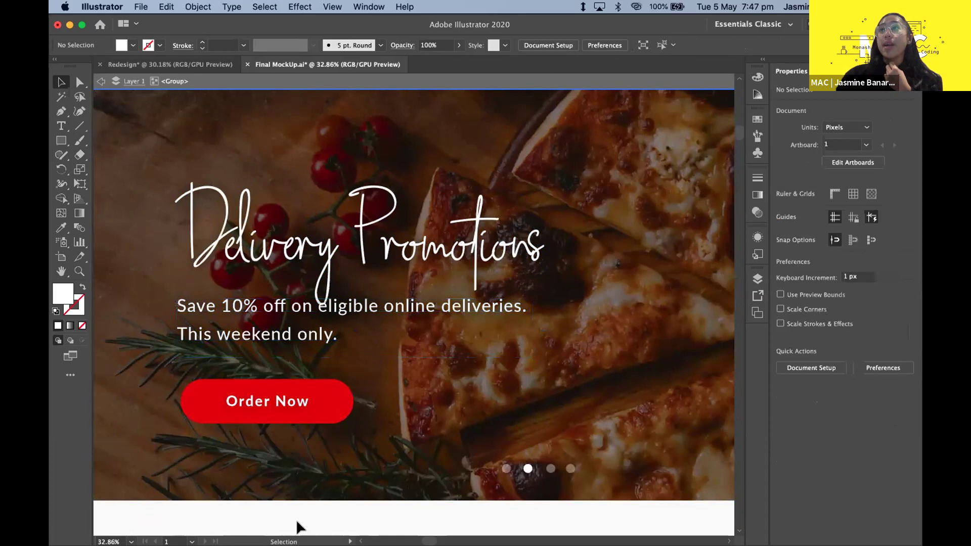
- Move the promo copy slightly lower and inspect the title, copy, Order Now button and hero group
{"action": "scroll", "coordinate": [358, 511], "scroll_direction": "down", "scroll_amount": 3}
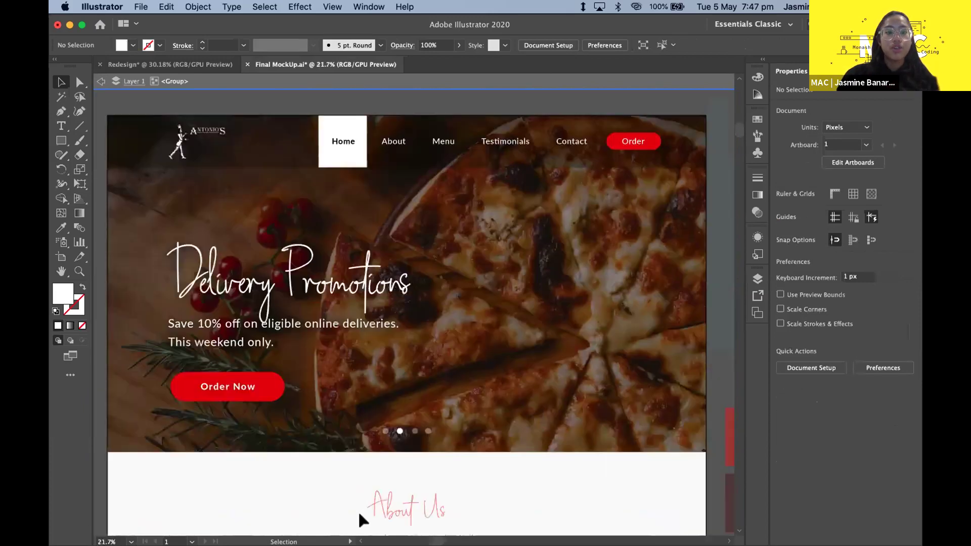
{"action": "left_click_drag", "start_coordinate": [275, 345], "coordinate": [277, 352]}
{"action": "left_click", "coordinate": [96, 314]}
{"action": "scroll", "coordinate": [141, 335], "scroll_direction": "up", "scroll_amount": 2}
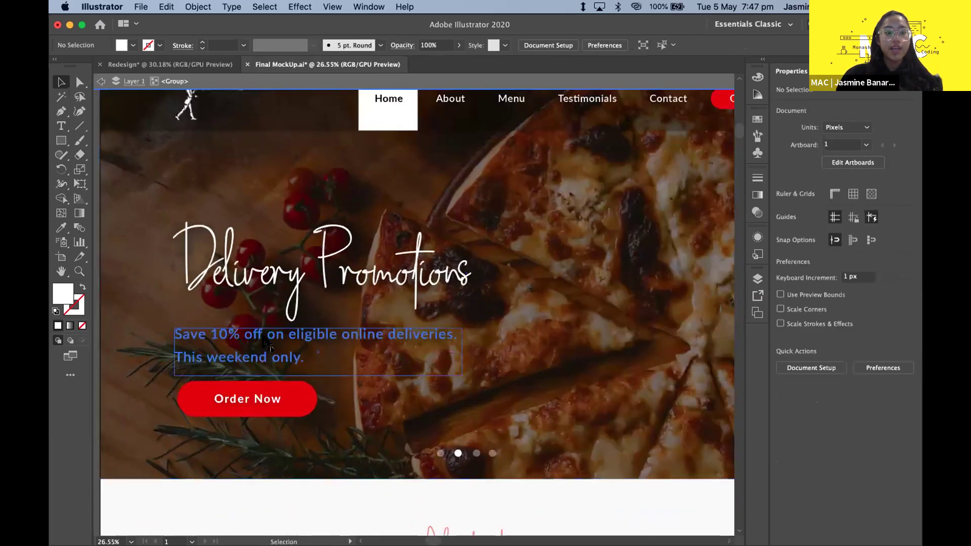
{"action": "left_click", "coordinate": [273, 294]}
{"action": "scroll", "coordinate": [280, 326], "scroll_direction": "down", "scroll_amount": 3}
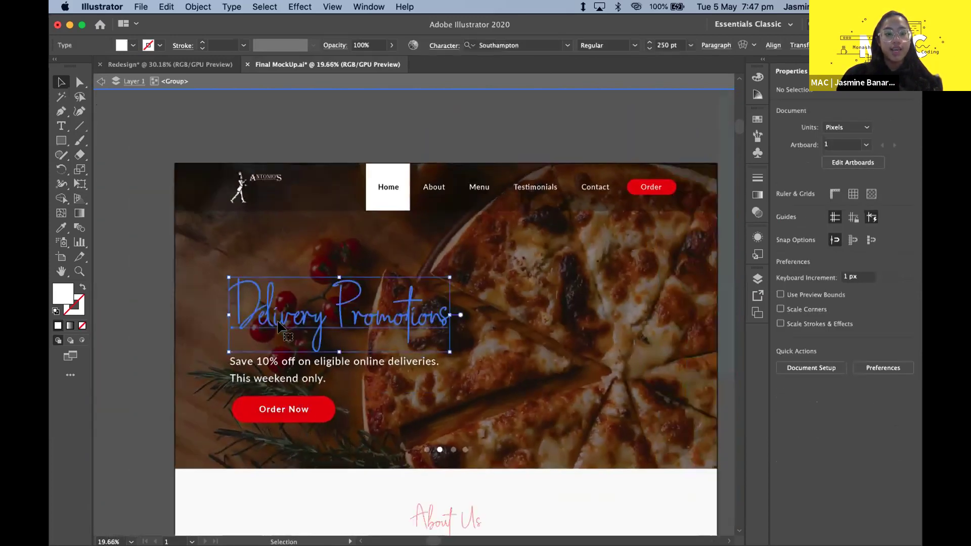
{"action": "left_click", "coordinate": [281, 375]}
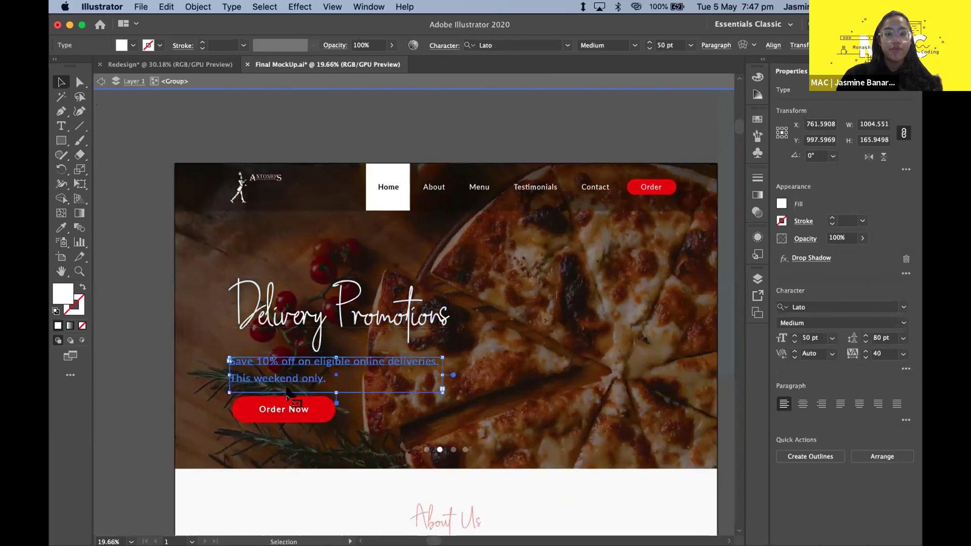
{"action": "left_click", "coordinate": [286, 404]}
{"action": "left_click", "coordinate": [227, 282]}
{"action": "left_click", "coordinate": [138, 271]}
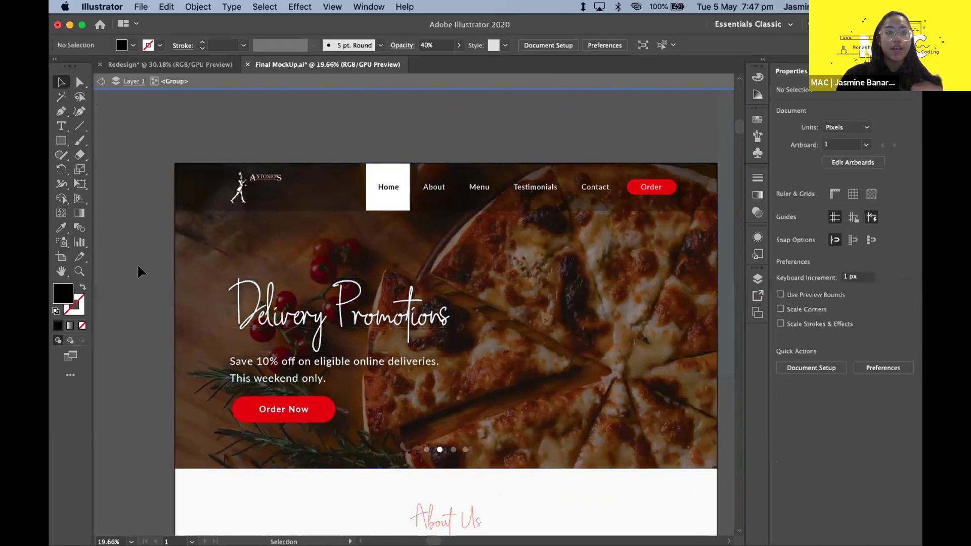
- Inspect the hero background rectangle and reselect the promo copy
{"action": "scroll", "coordinate": [168, 305], "scroll_direction": "up", "scroll_amount": 2}
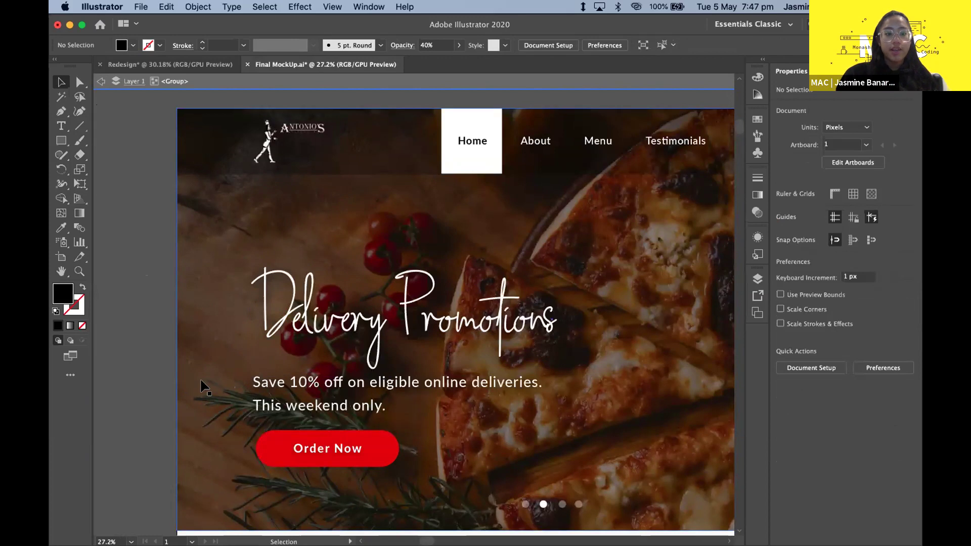
{"action": "scroll", "coordinate": [202, 387], "scroll_direction": "down", "scroll_amount": 2}
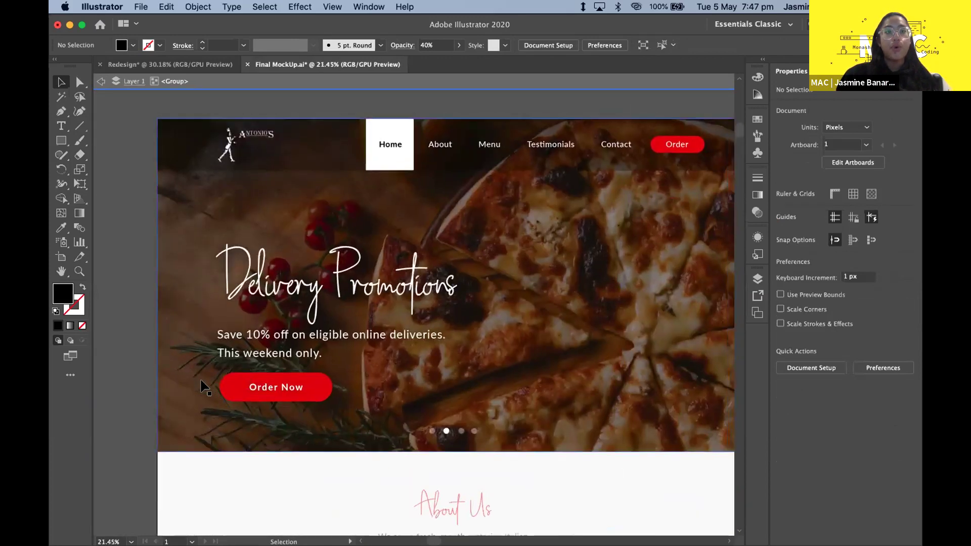
{"action": "scroll", "coordinate": [205, 387], "scroll_direction": "right", "scroll_amount": 2}
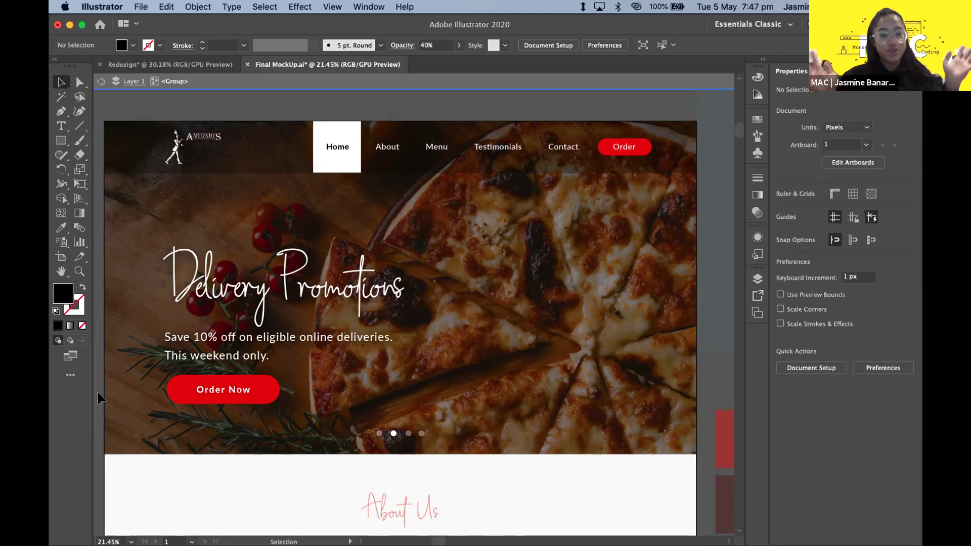
{"action": "left_click", "coordinate": [125, 369]}
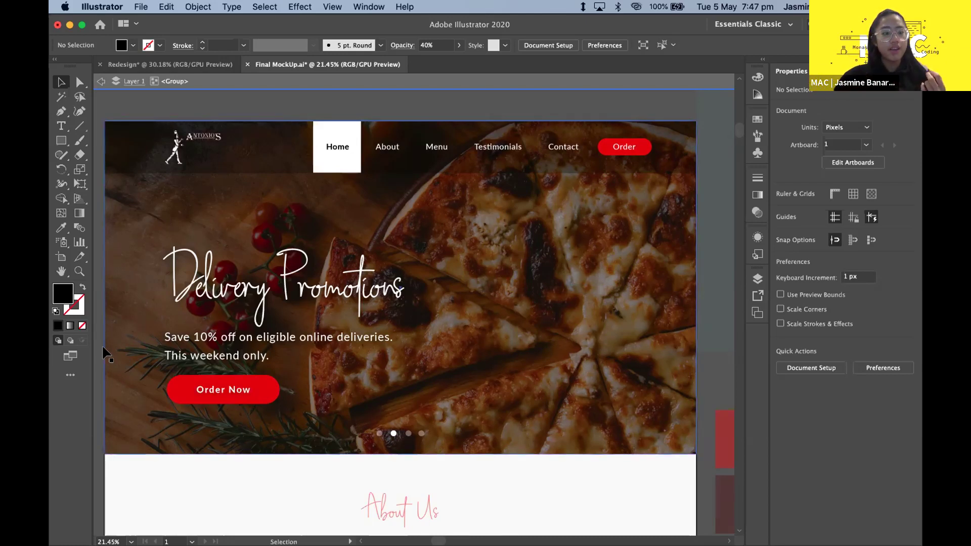
{"action": "left_click", "coordinate": [101, 330]}
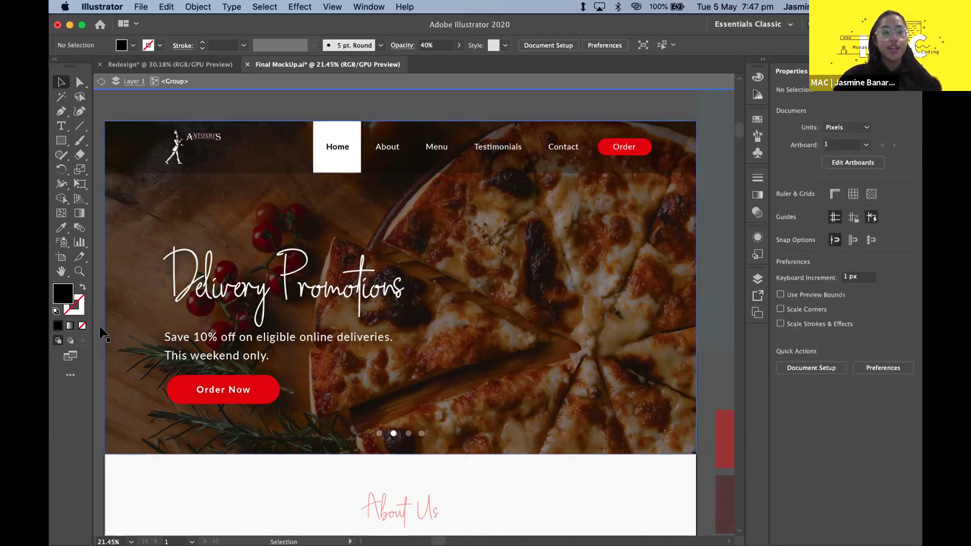
{"action": "scroll", "coordinate": [100, 330], "scroll_direction": "up", "scroll_amount": 3}
{"action": "scroll", "coordinate": [100, 330], "scroll_direction": "down", "scroll_amount": 1}
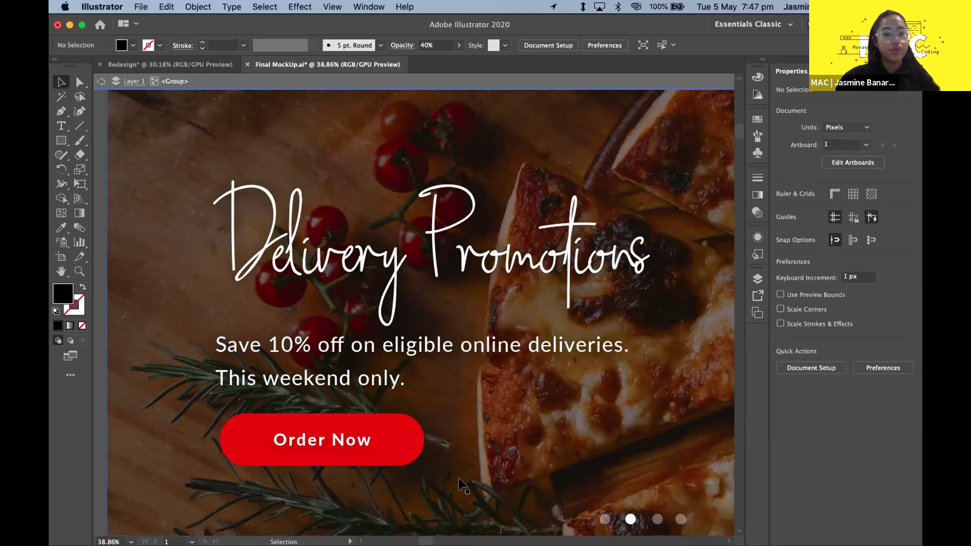
{"action": "scroll", "coordinate": [353, 420], "scroll_direction": "down", "scroll_amount": 3}
{"action": "scroll", "coordinate": [363, 434], "scroll_direction": "right", "scroll_amount": 3}
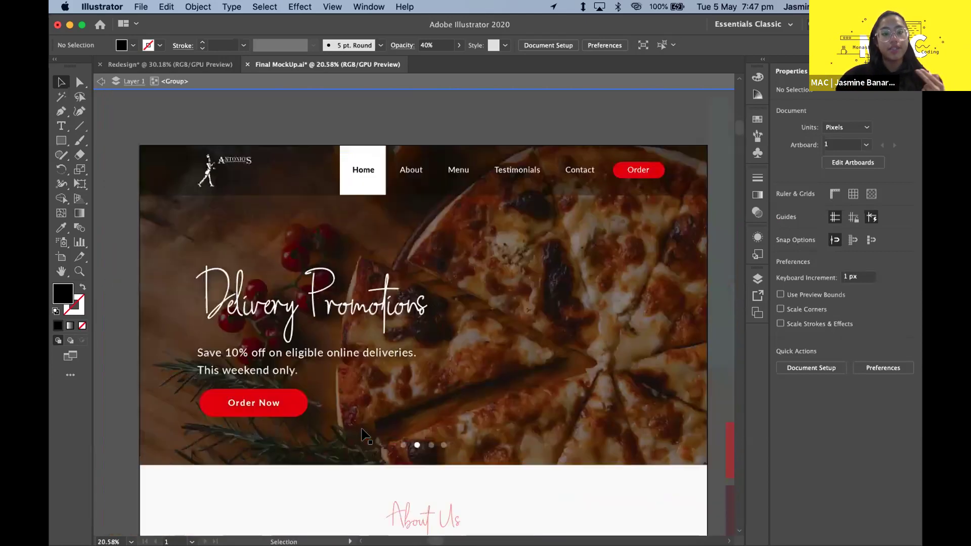
{"action": "left_click", "coordinate": [303, 361]}
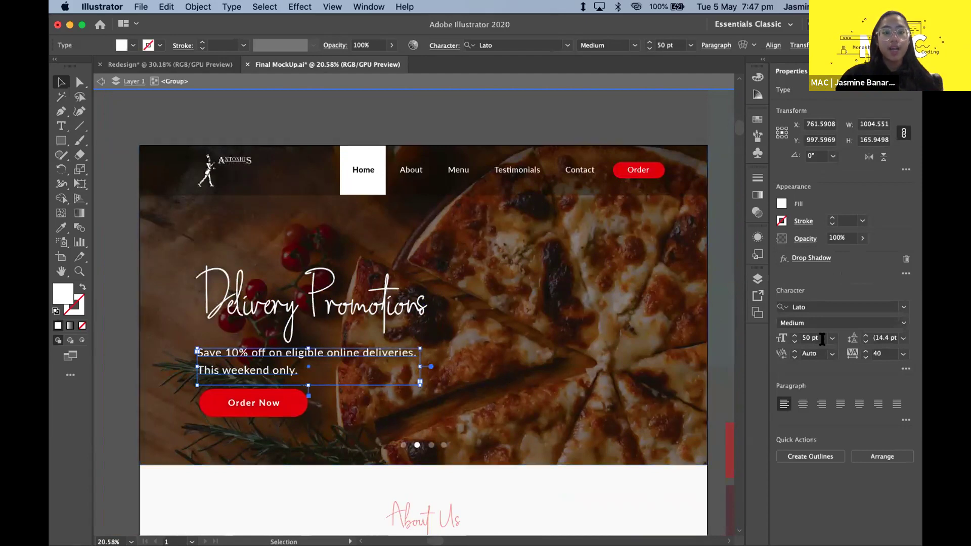
- Try 150 pt, then 190 pt leading on the promo copy
{"action": "scroll", "coordinate": [323, 354], "scroll_direction": "up", "scroll_amount": 3}
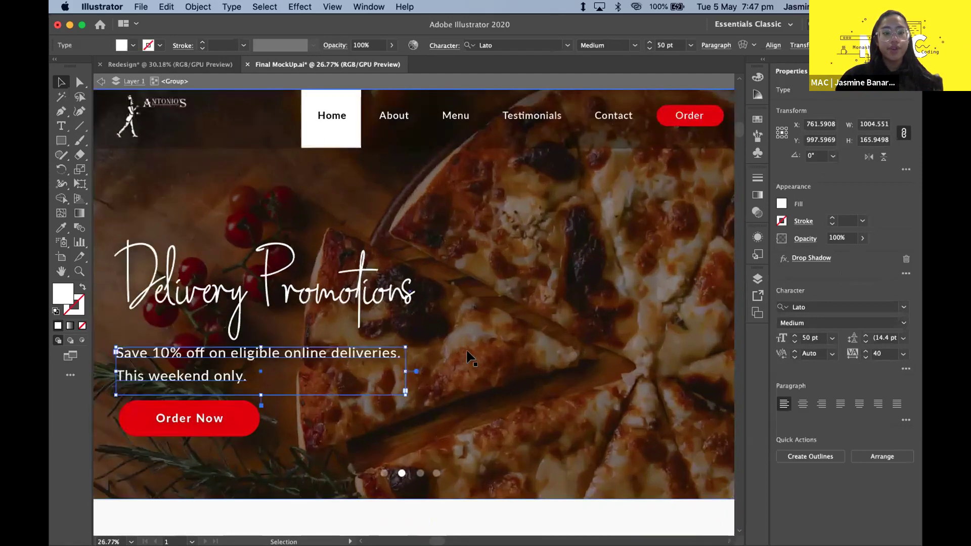
{"action": "scroll", "coordinate": [336, 350], "scroll_direction": "up", "scroll_amount": 1}
{"action": "left_click", "coordinate": [285, 356]}
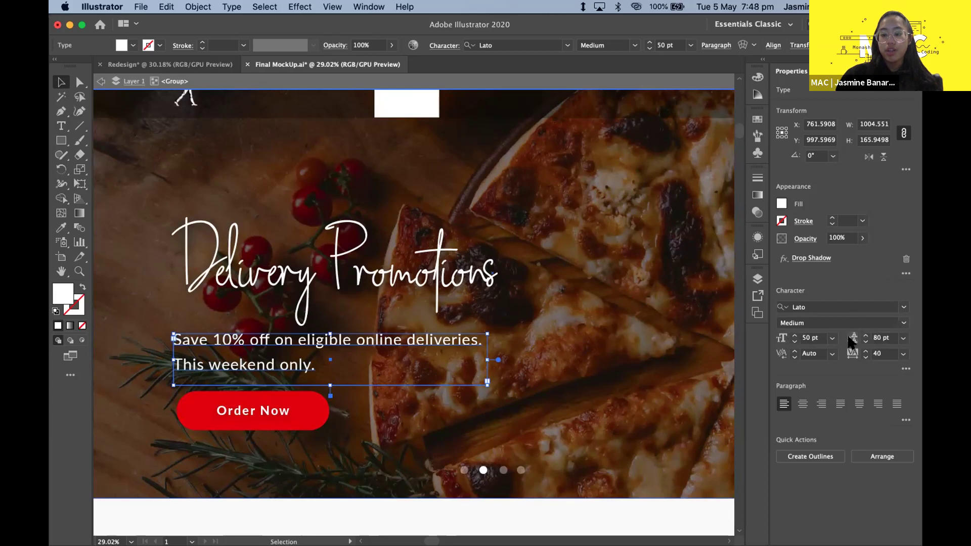
{"action": "left_click", "coordinate": [876, 337]}
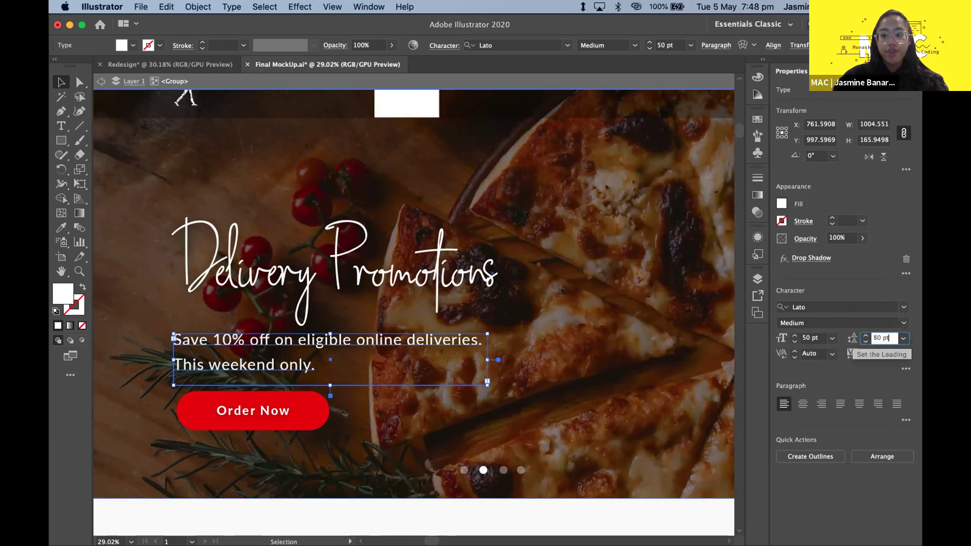
{"action": "key", "text": "super+a"}
{"action": "type", "text": "150"}
{"action": "key", "text": "Return"}
{"action": "double_click", "coordinate": [889, 338]}
{"action": "type", "text": "1"}
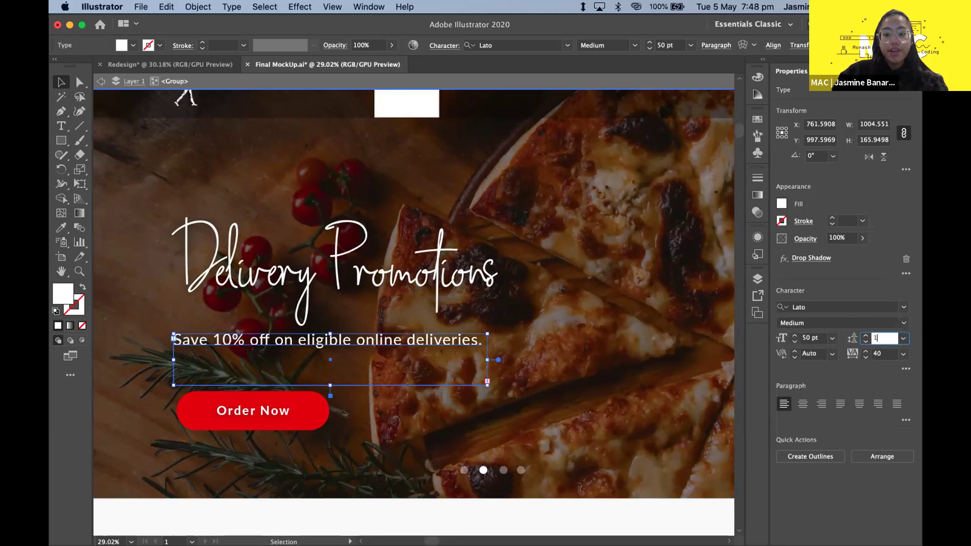
{"action": "key", "text": "Return"}
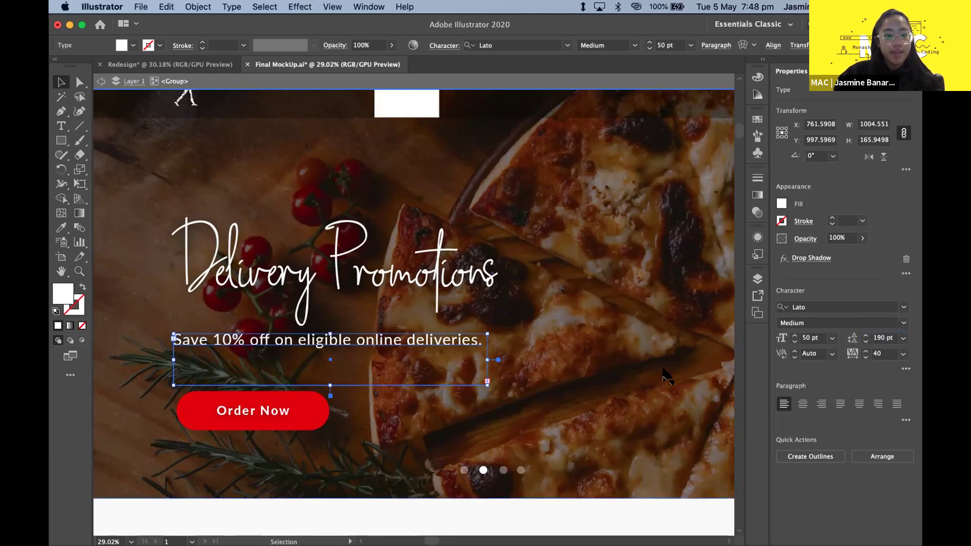
- Make the promo text frame taller and try 140 pt and 180 pt leading
{"action": "left_click_drag", "start_coordinate": [330, 386], "coordinate": [330, 499]}
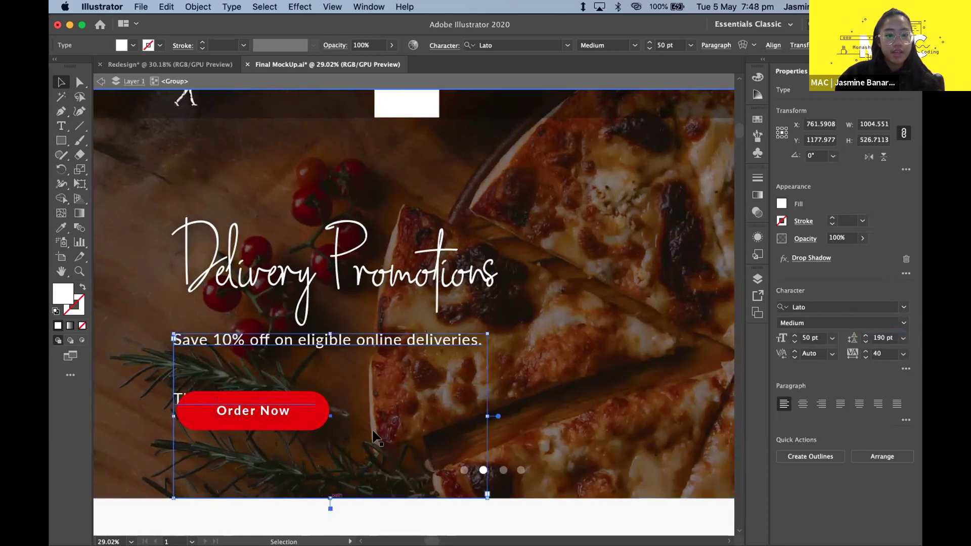
{"action": "left_click", "coordinate": [882, 338]}
{"action": "type", "text": "140"}
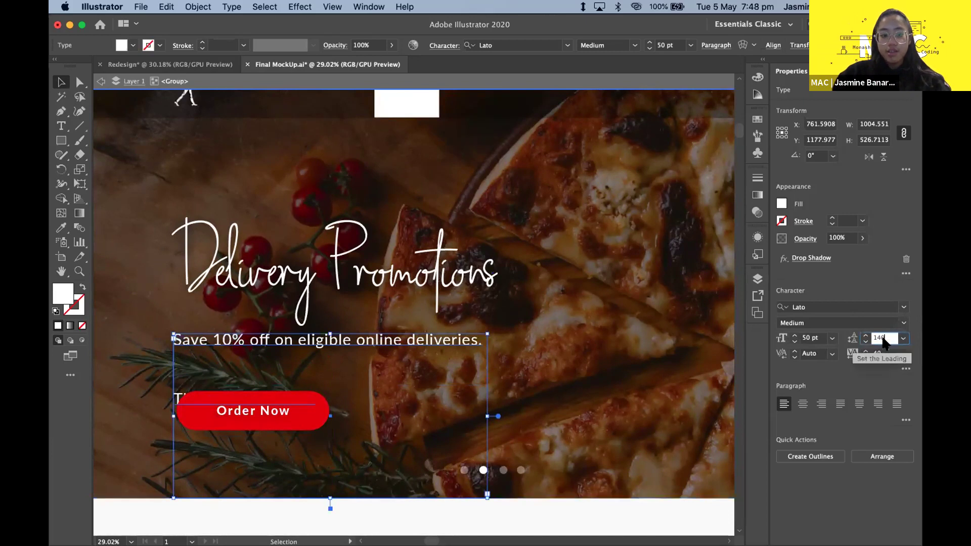
{"action": "key", "text": "Return"}
{"action": "left_click", "coordinate": [882, 338]}
{"action": "type", "text": "180"}
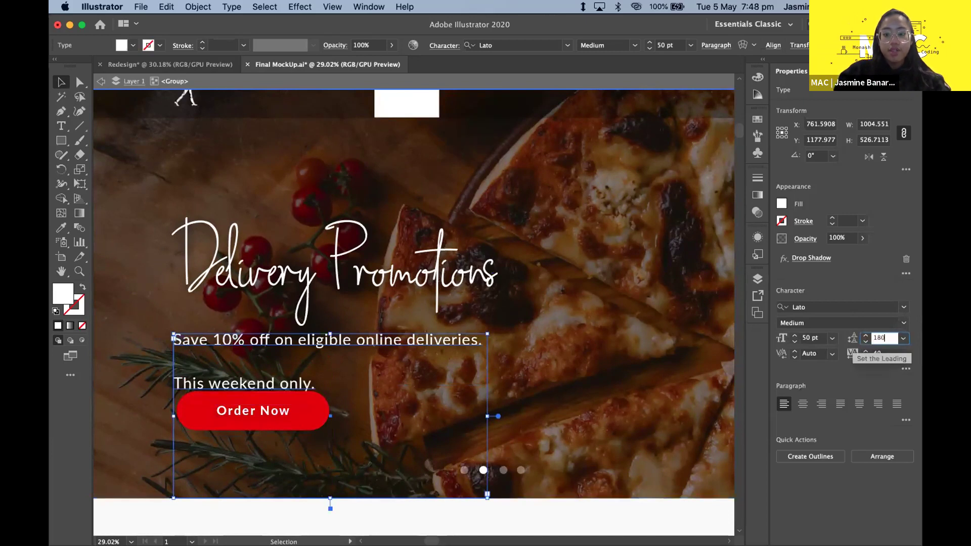
{"action": "key", "text": "Return"}
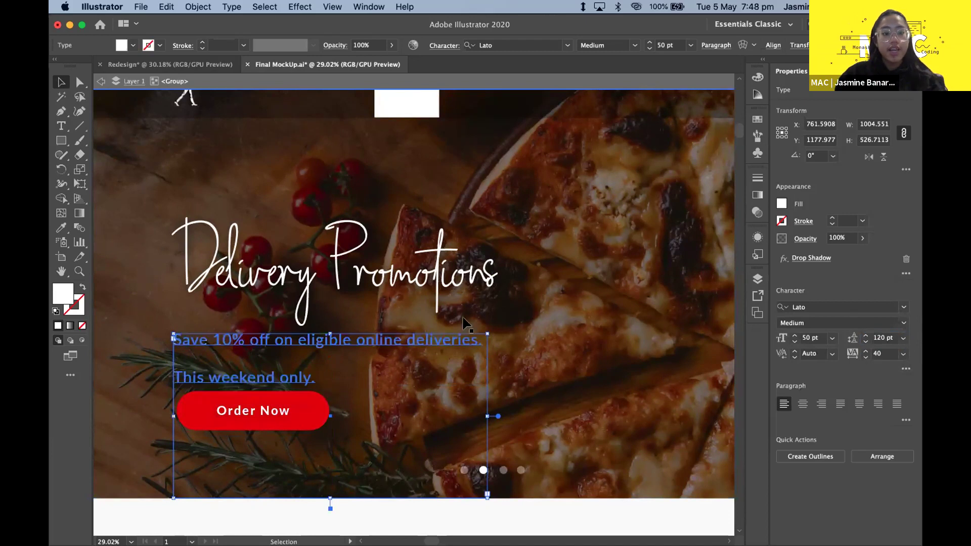
{"action": "left_click", "coordinate": [673, 394]}
- Try 80 pt, then 40 pt leading on the promo copy
{"action": "left_click", "coordinate": [432, 376]}
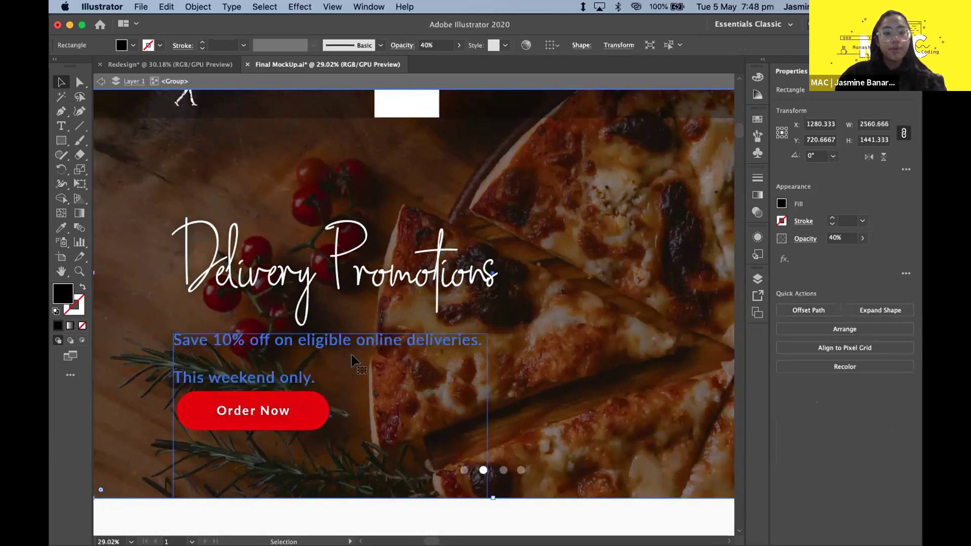
{"action": "left_click", "coordinate": [882, 337]}
{"action": "type", "text": "80"}
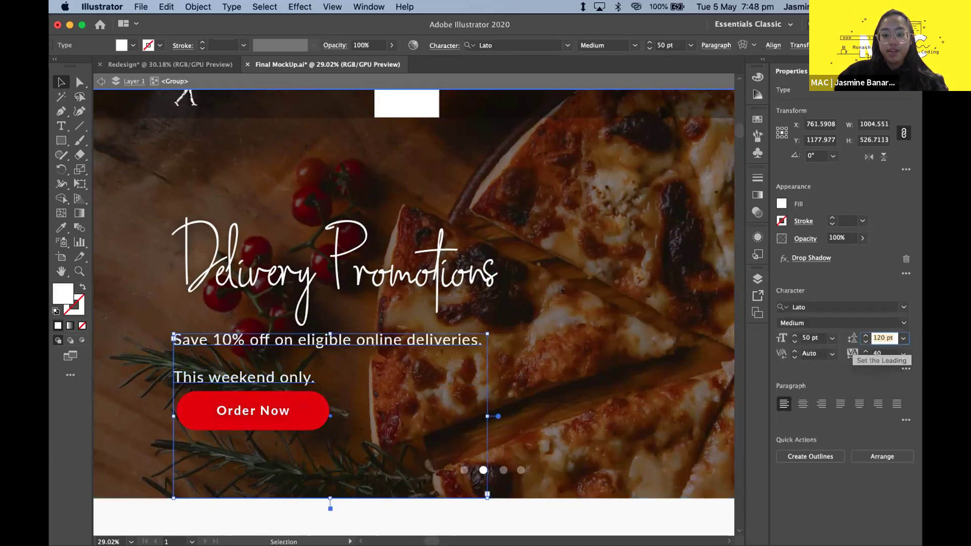
{"action": "key", "text": "Return"}
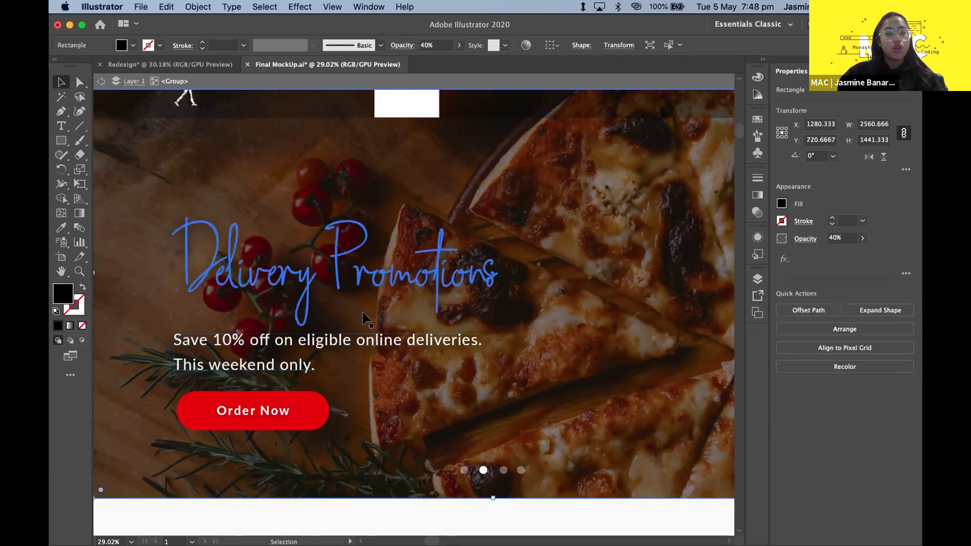
{"action": "left_click", "coordinate": [881, 338]}
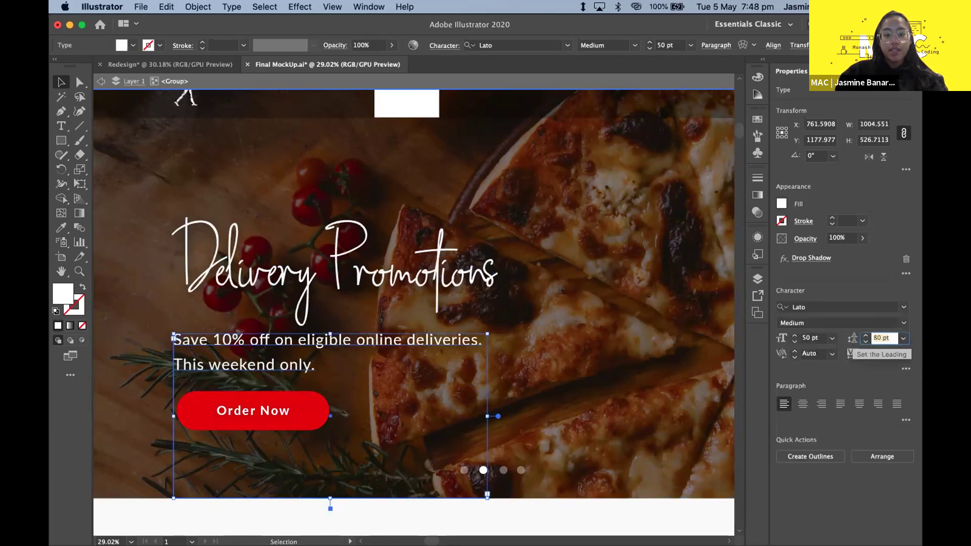
{"action": "key", "text": "Return"}
{"action": "left_click", "coordinate": [531, 382]}
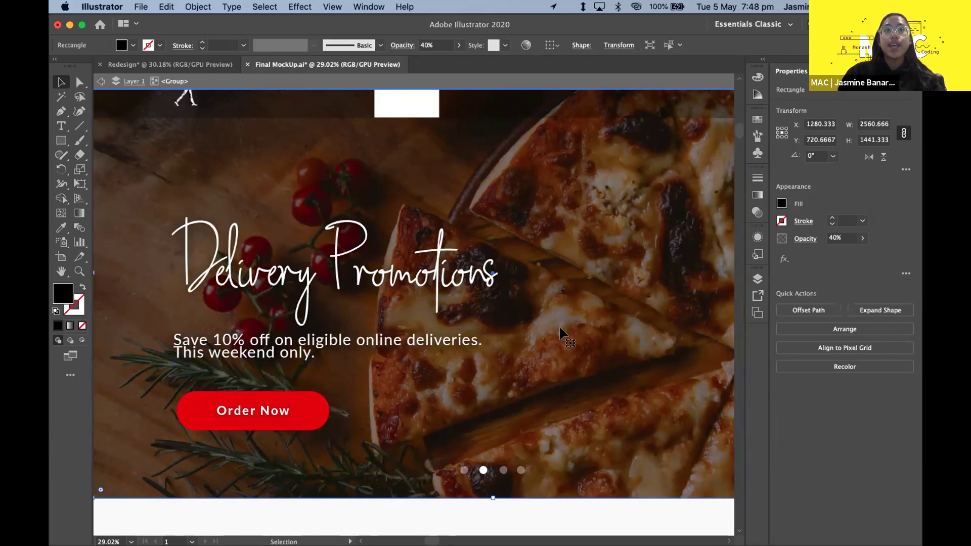
- Settle the promo copy's leading at 80 pt
{"action": "left_click", "coordinate": [431, 333]}
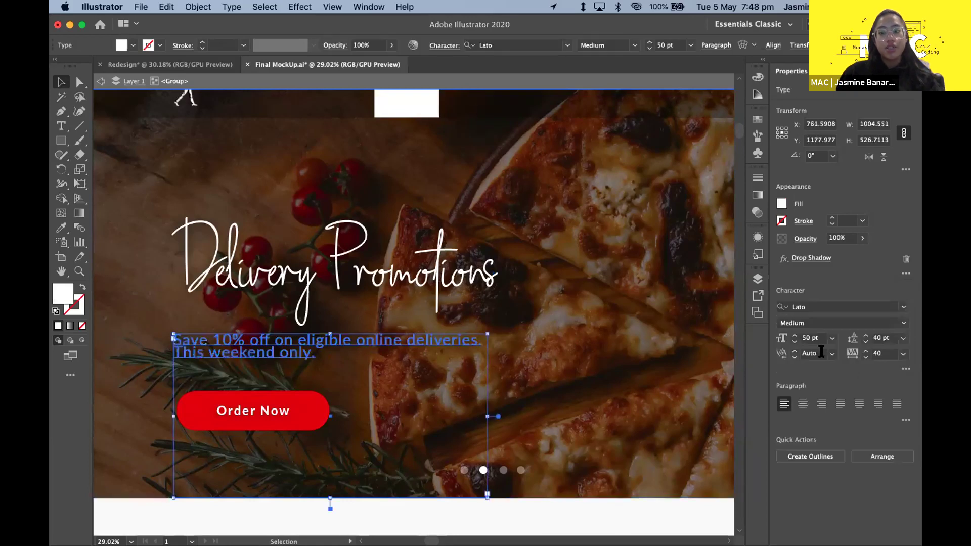
{"action": "left_click", "coordinate": [879, 337]}
{"action": "type", "text": "80"}
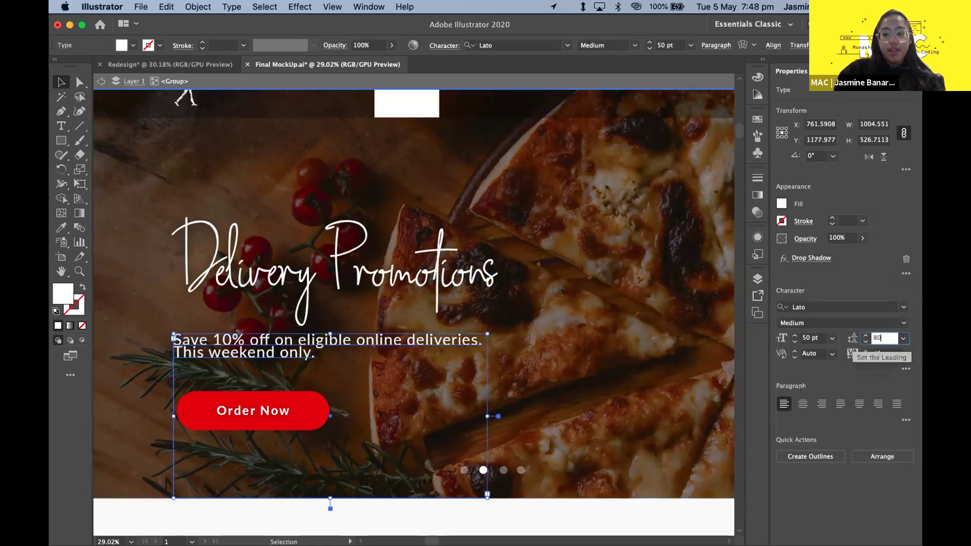
{"action": "key", "text": "Return"}
{"action": "left_click", "coordinate": [590, 282]}
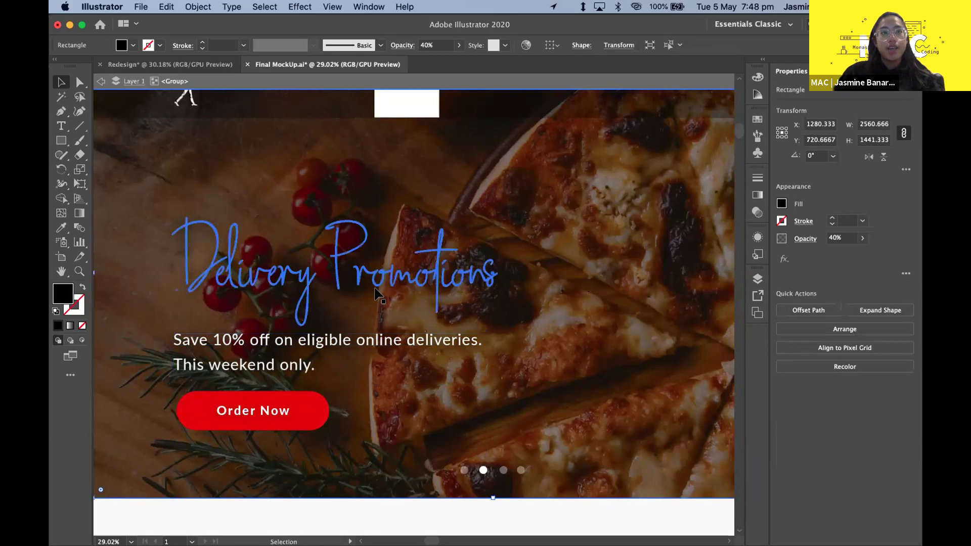
{"action": "scroll", "coordinate": [390, 292], "scroll_direction": "down", "scroll_amount": 1}
{"action": "left_click", "coordinate": [98, 314]}
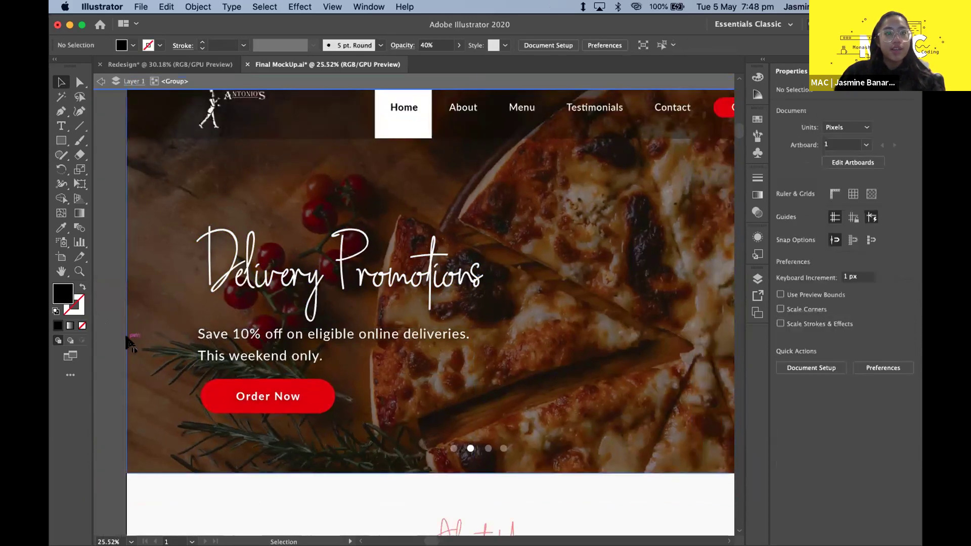
{"action": "scroll", "coordinate": [187, 378], "scroll_direction": "up", "scroll_amount": 1}
{"action": "left_click", "coordinate": [334, 344]}
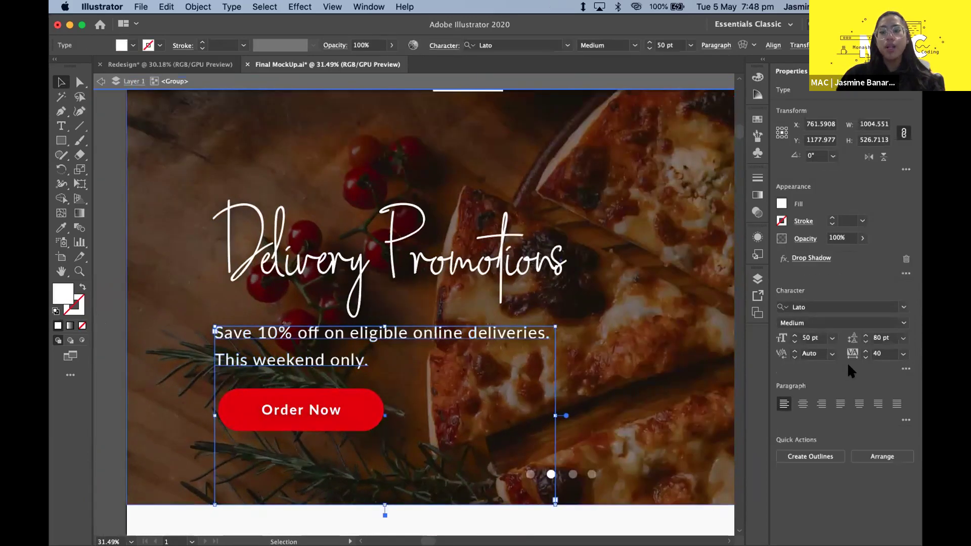
{"action": "left_click", "coordinate": [883, 353]}
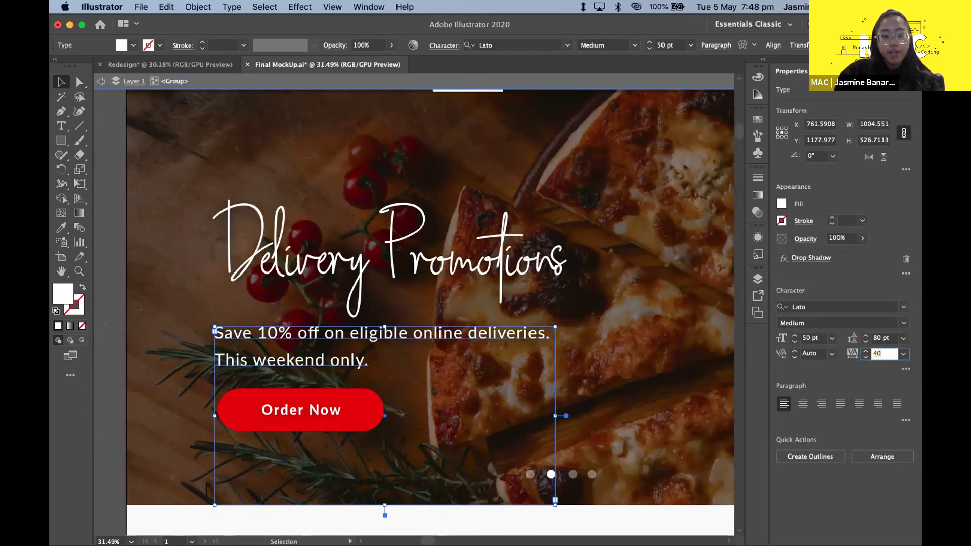
{"action": "type", "text": "400"}
{"action": "key", "text": "Return"}
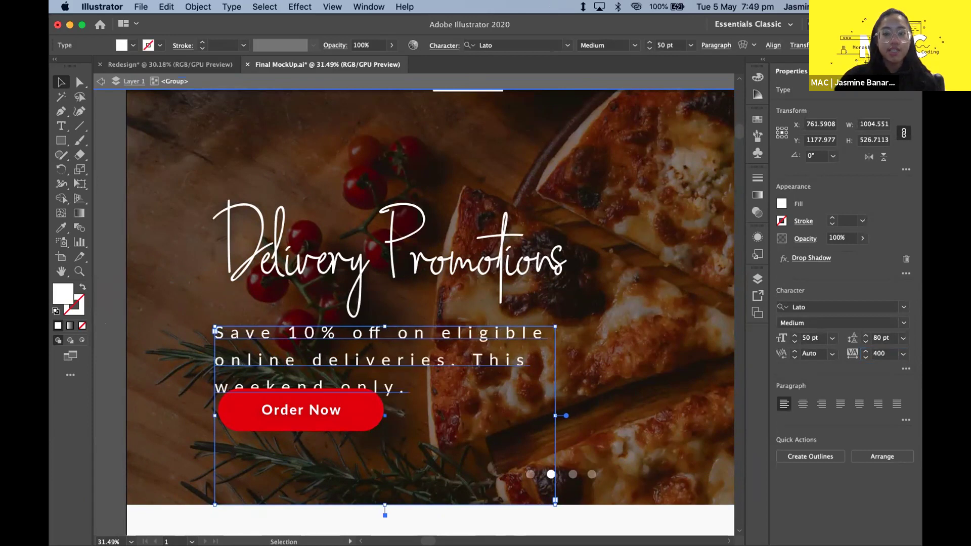
{"action": "left_click", "coordinate": [890, 348]}
{"action": "type", "text": "40"}
{"action": "key", "text": "BackSpace"}
{"action": "key", "text": "BackSpace"}
{"action": "key", "text": "BackSpace"}
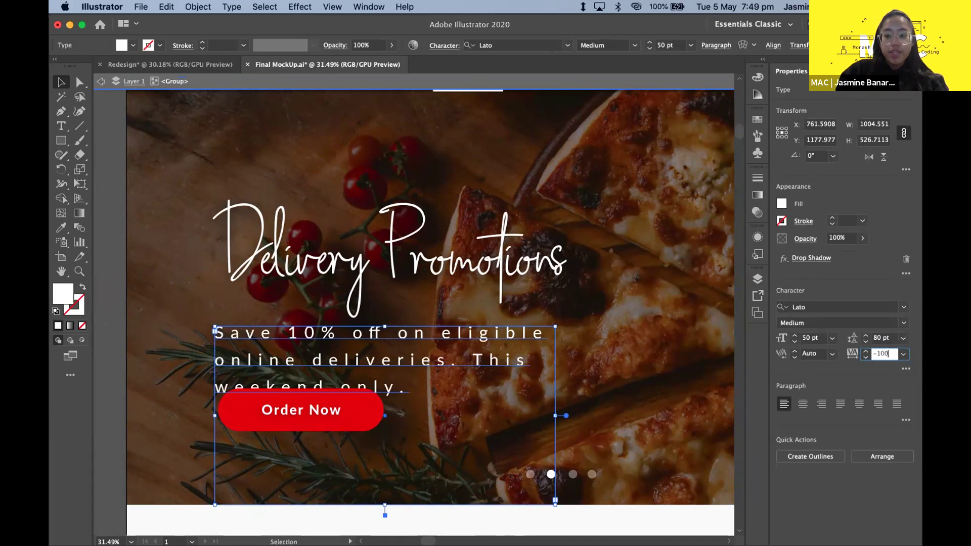
{"action": "key", "text": "Return"}
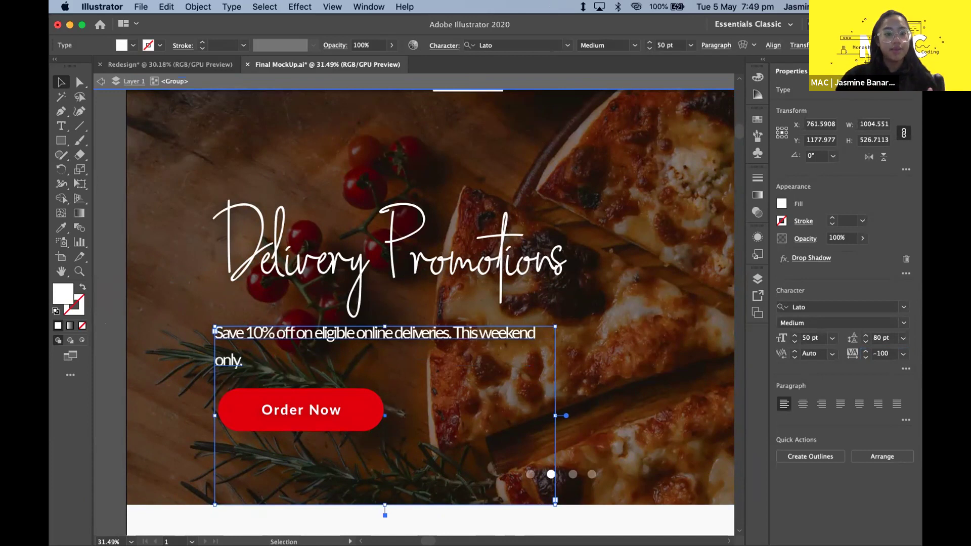
{"action": "left_click", "coordinate": [885, 353]}
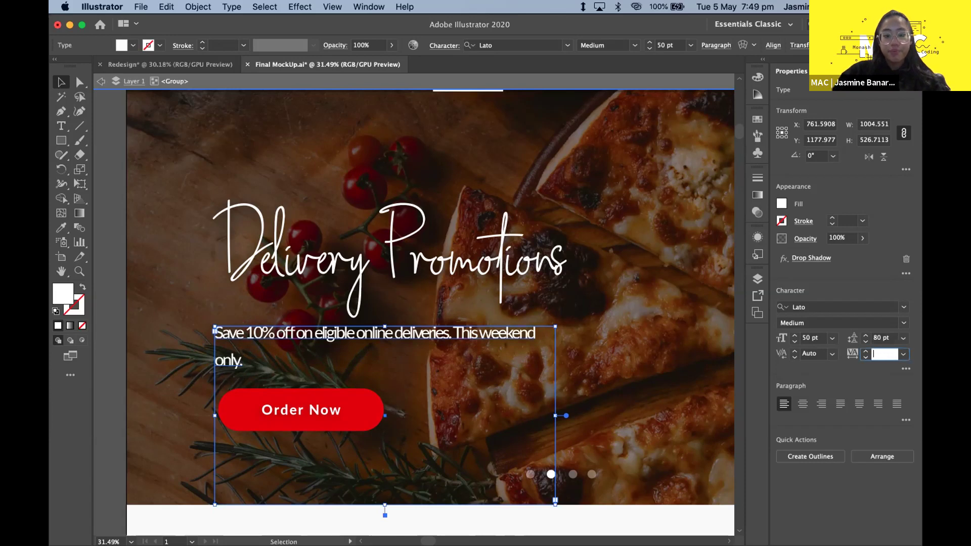
{"action": "type", "text": "40"}
{"action": "key", "text": "Return"}
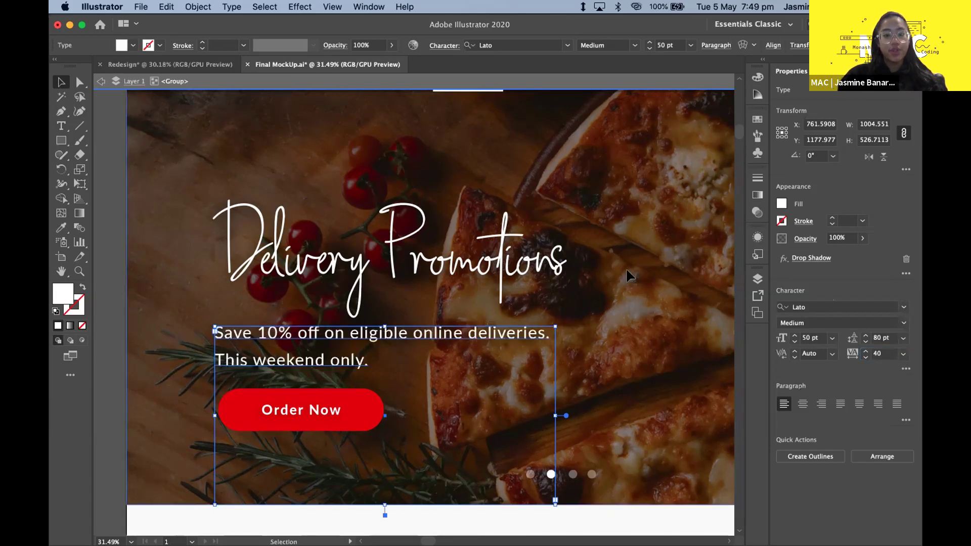
{"action": "left_click", "coordinate": [626, 275]}
{"action": "scroll", "coordinate": [498, 156], "scroll_direction": "down", "scroll_amount": 5}
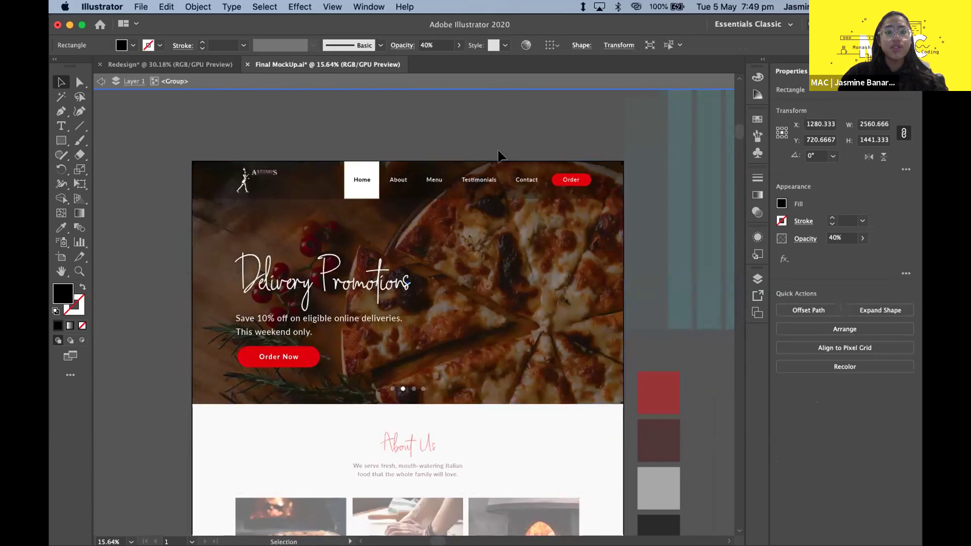
- Enter the header group and duplicate the nav labels straight up above the header
{"action": "left_click", "coordinate": [470, 156]}
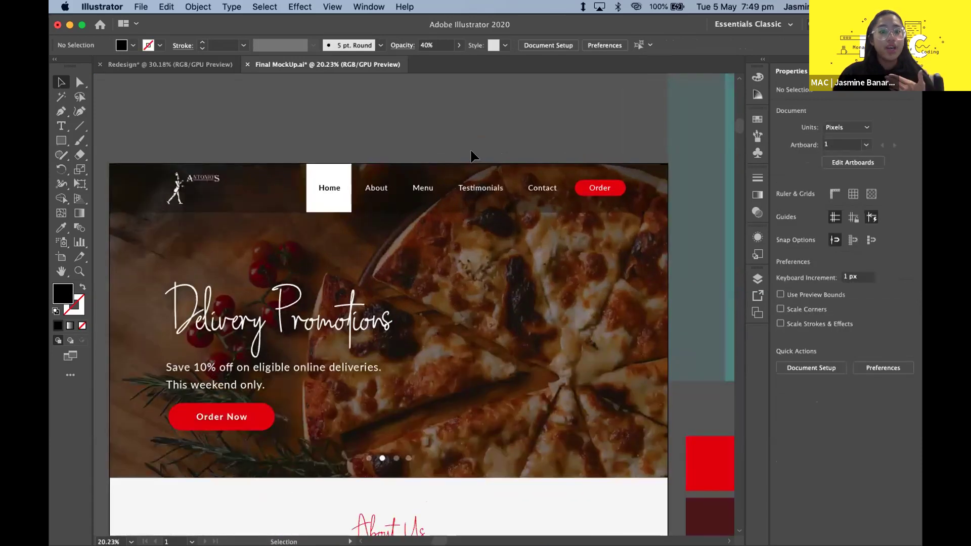
{"action": "scroll", "coordinate": [470, 153], "scroll_direction": "up", "scroll_amount": 2}
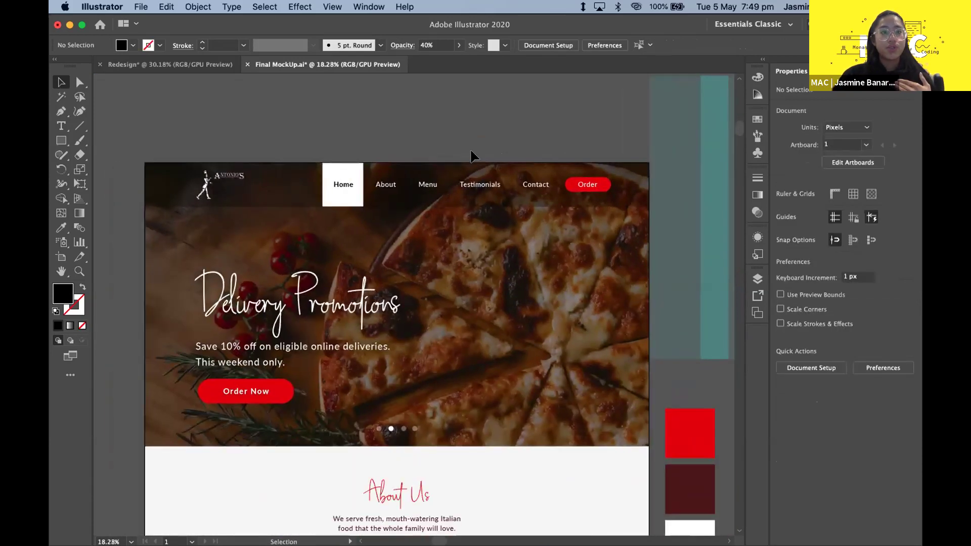
{"action": "left_click", "coordinate": [386, 190]}
{"action": "left_click", "coordinate": [393, 100]}
{"action": "left_click", "coordinate": [346, 186]}
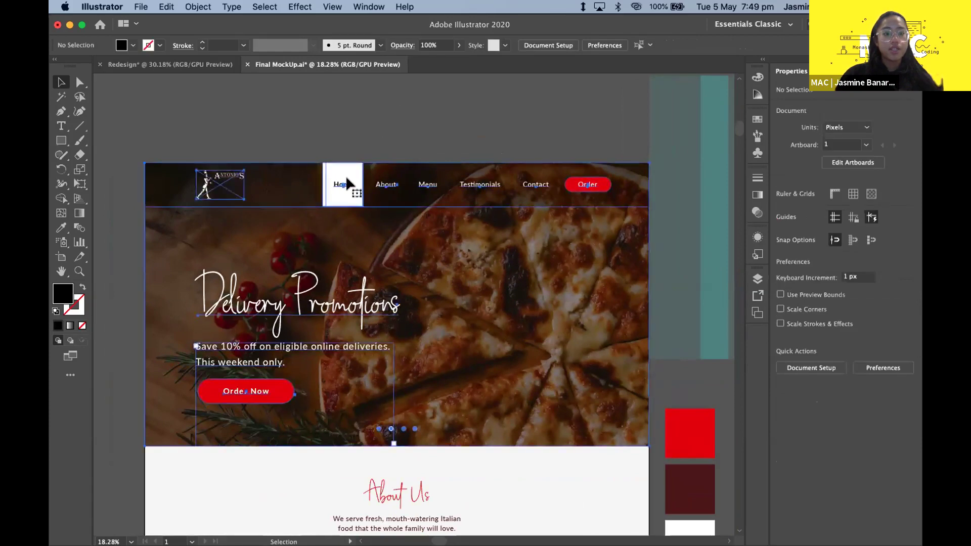
{"action": "left_click", "coordinate": [360, 132]}
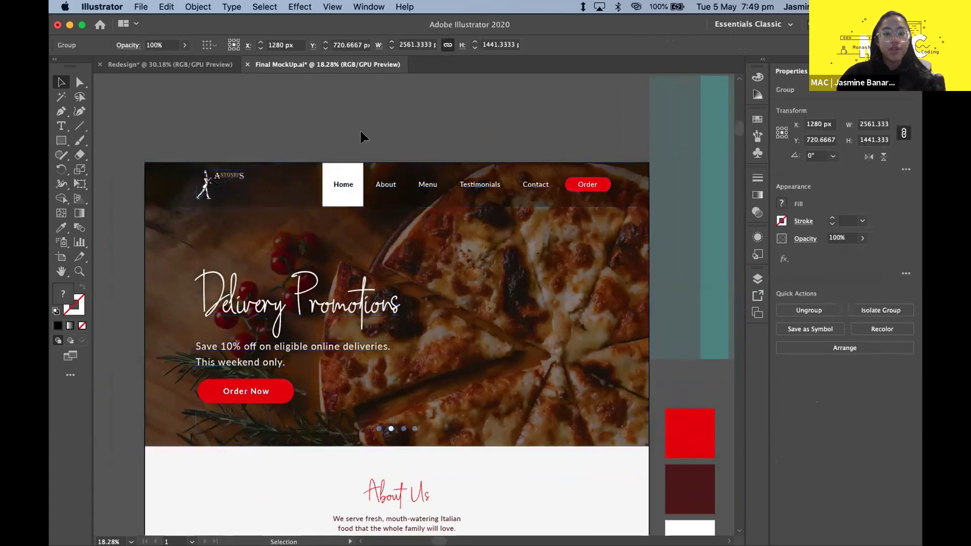
{"action": "scroll", "coordinate": [364, 136], "scroll_direction": "up", "scroll_amount": 3}
{"action": "left_click", "coordinate": [338, 201]}
{"action": "scroll", "coordinate": [340, 200], "scroll_direction": "down", "scroll_amount": 2}
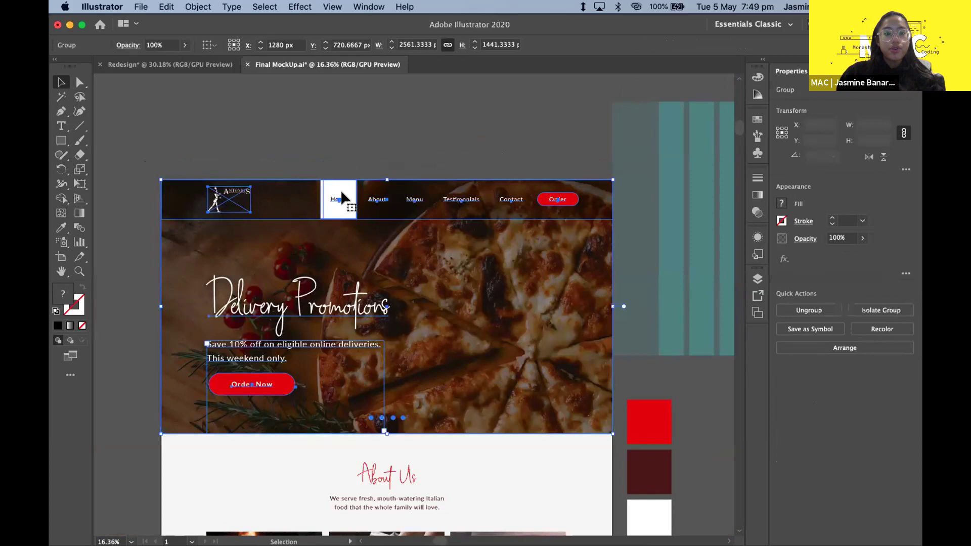
{"action": "double_click", "coordinate": [343, 201]}
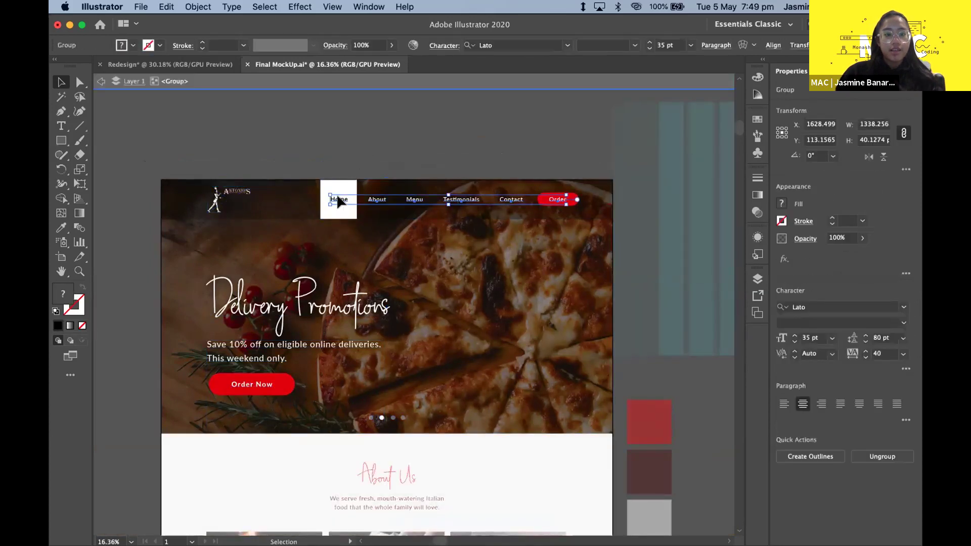
{"action": "left_click_drag", "start_coordinate": [336, 195], "coordinate": [339, 154]}
{"action": "left_click", "coordinate": [339, 156]}
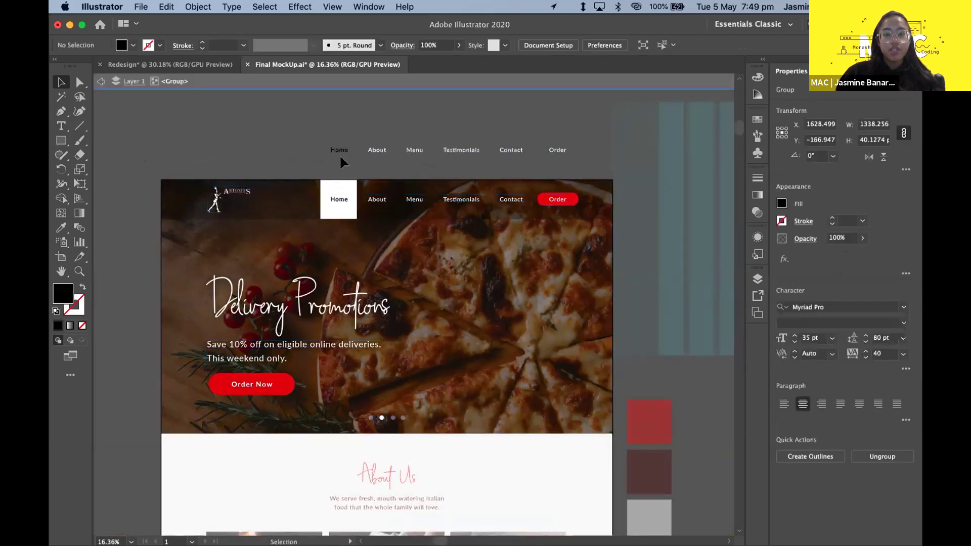
- Move the copied Home label to the far left of the row
{"action": "scroll", "coordinate": [320, 184], "scroll_direction": "up", "scroll_amount": 2}
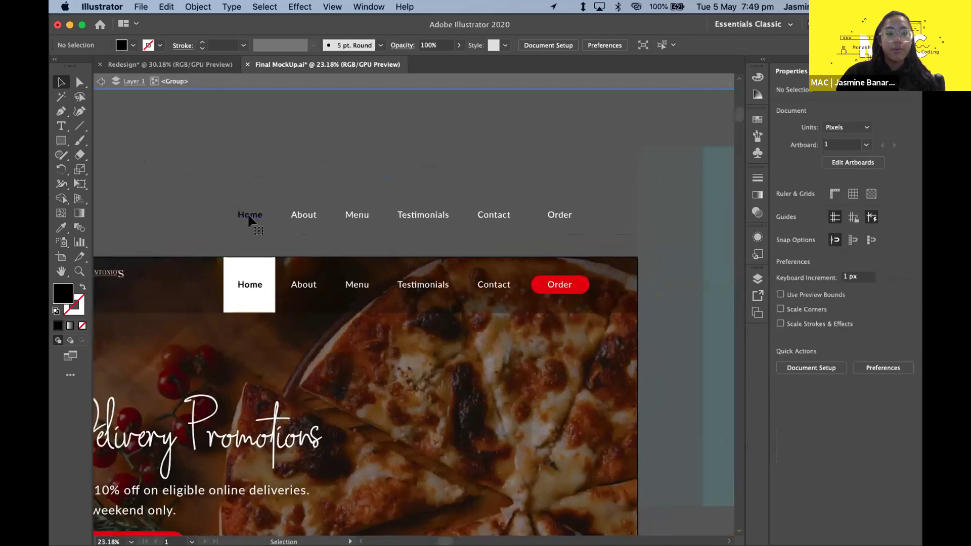
{"action": "left_click", "coordinate": [251, 215]}
{"action": "double_click", "coordinate": [255, 217]}
{"action": "left_click", "coordinate": [256, 216]}
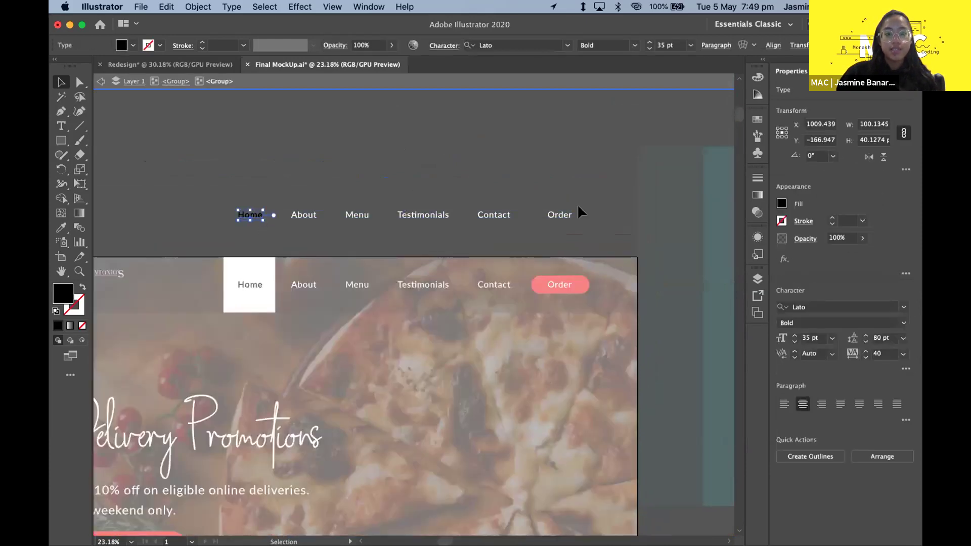
{"action": "left_click", "coordinate": [554, 215]}
{"action": "left_click", "coordinate": [250, 215]}
{"action": "left_click", "coordinate": [301, 215]}
{"action": "left_click", "coordinate": [354, 217]}
{"action": "left_click", "coordinate": [602, 234]}
{"action": "key", "text": "super+a"}
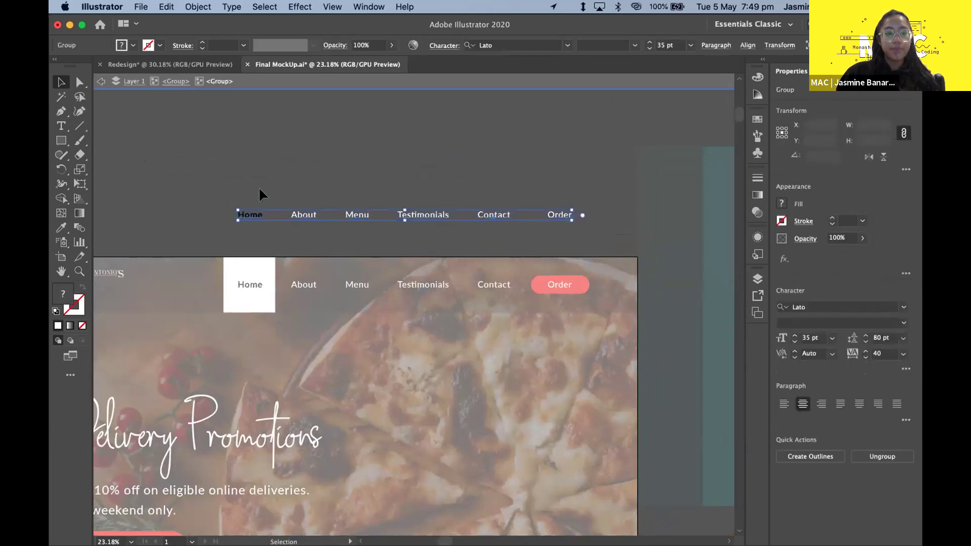
{"action": "left_click", "coordinate": [242, 172]}
{"action": "key", "text": "super+a"}
{"action": "left_click", "coordinate": [249, 222]}
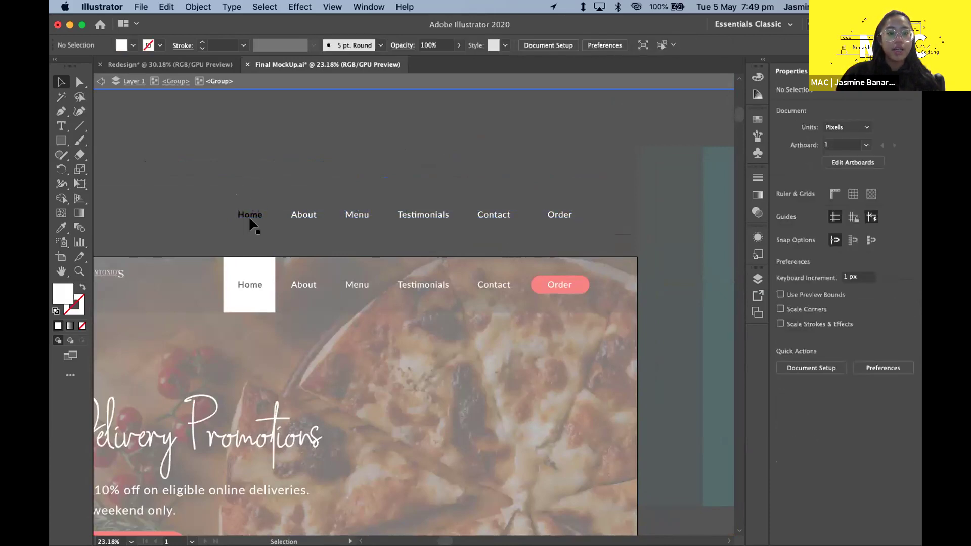
{"action": "left_click_drag", "start_coordinate": [247, 214], "coordinate": [138, 216]}
{"action": "left_click", "coordinate": [195, 234]}
- Ungroup the copied nav labels and distribute their horizontal spacing evenly
{"action": "scroll", "coordinate": [285, 229], "scroll_direction": "left", "scroll_amount": 3}
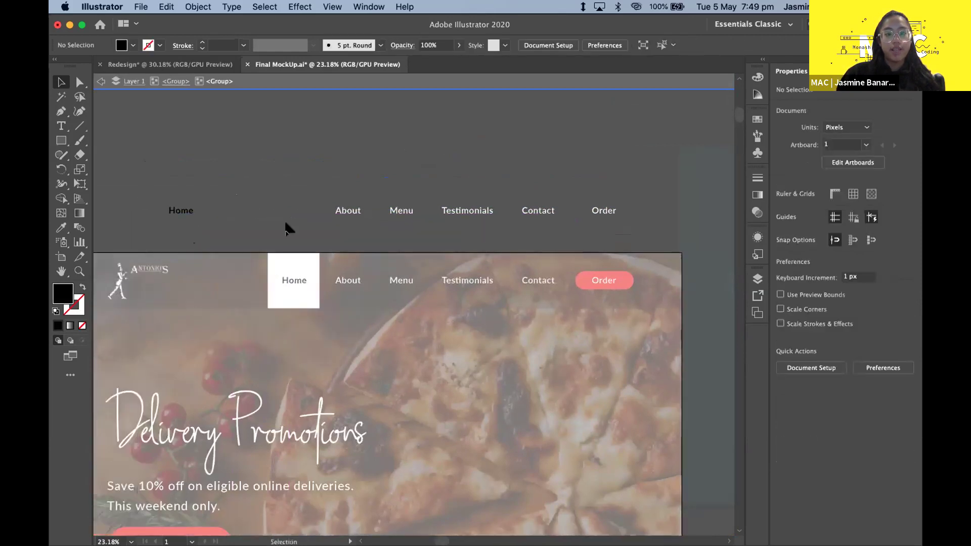
{"action": "left_click", "coordinate": [626, 228]}
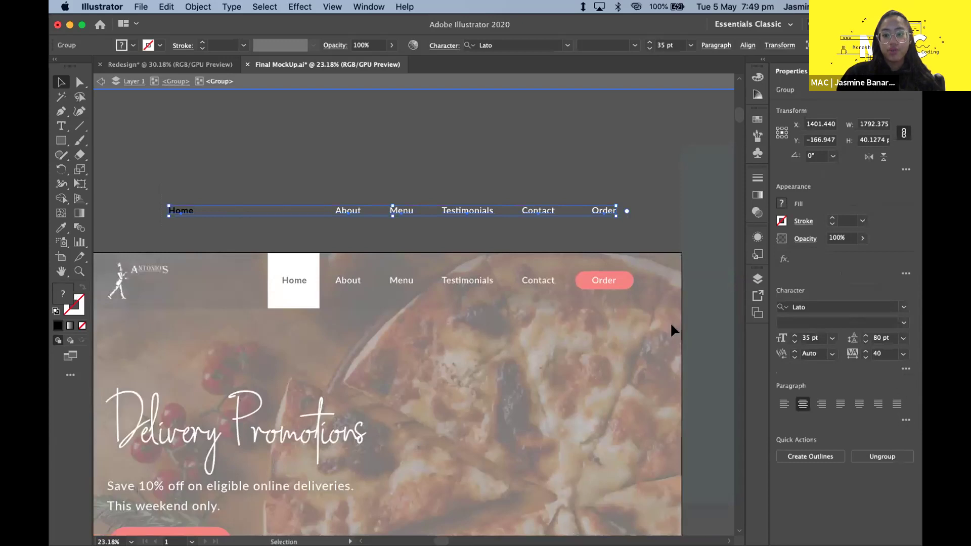
{"action": "left_click", "coordinate": [880, 455]}
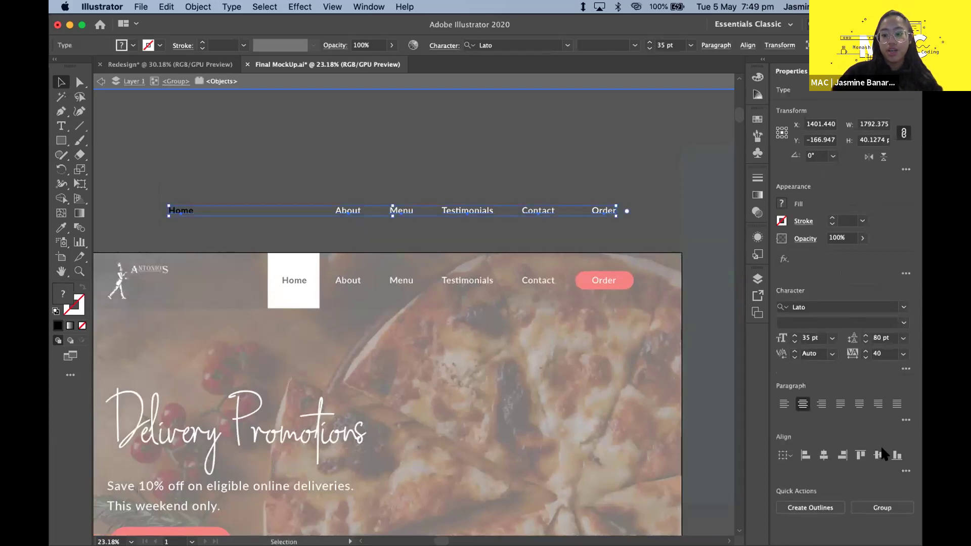
{"action": "left_click", "coordinate": [904, 470]}
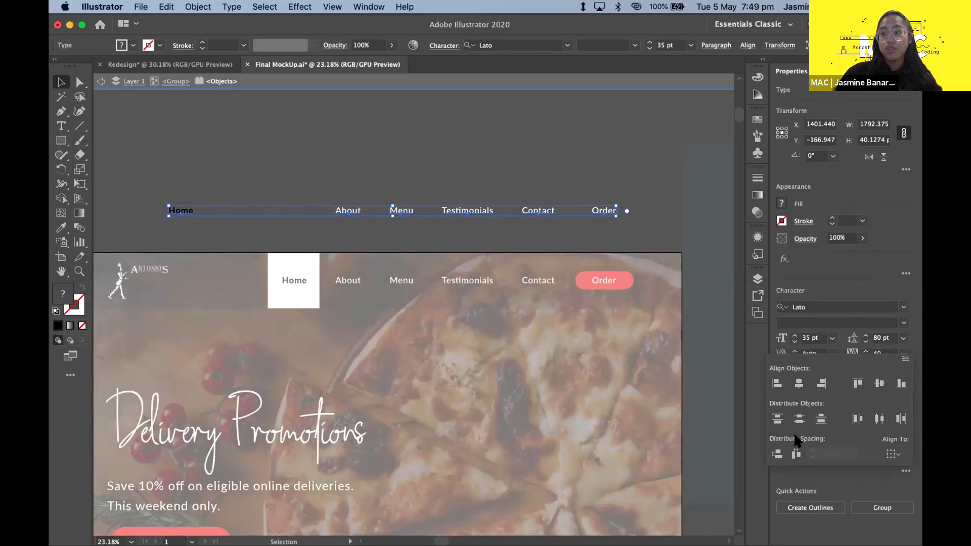
{"action": "left_click", "coordinate": [795, 454]}
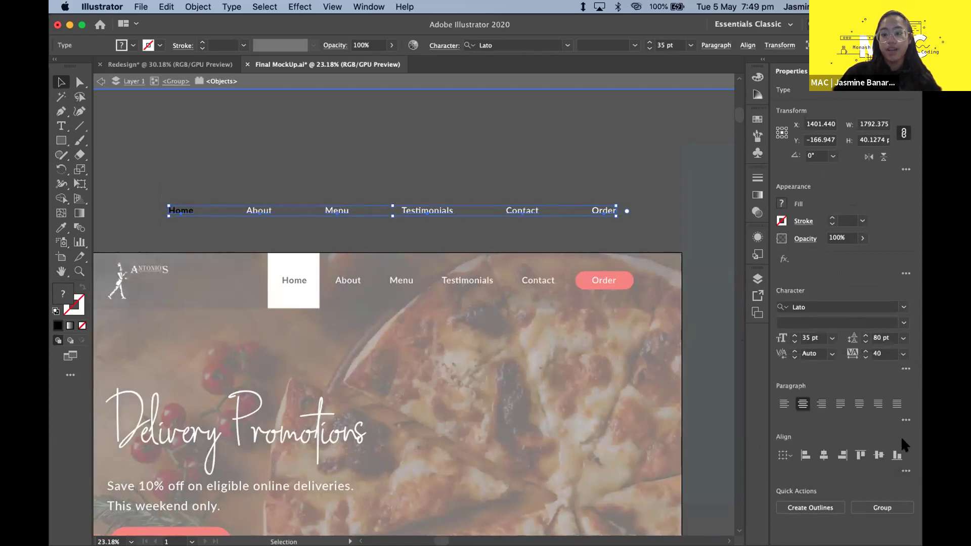
{"action": "left_click", "coordinate": [234, 209]}
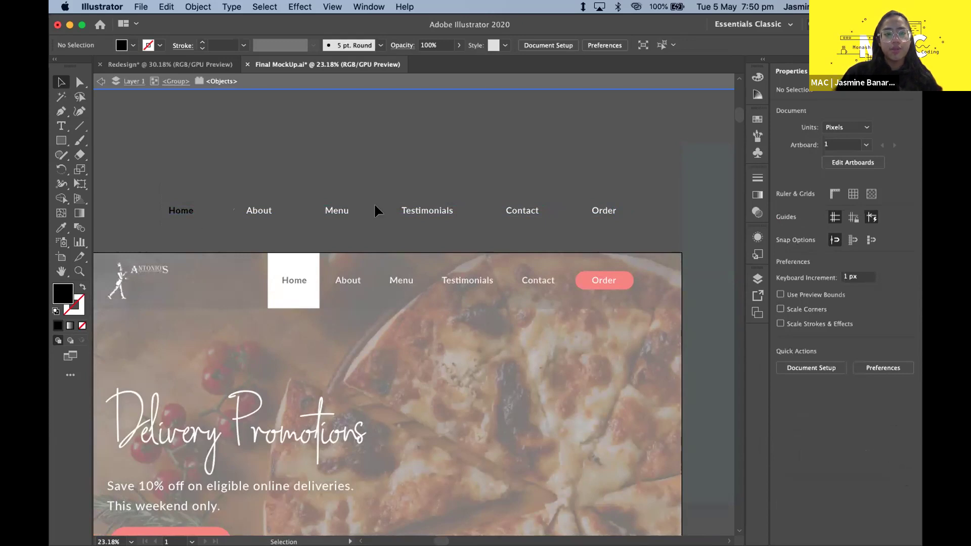
- Move Home, About and Menu right among the other labels
{"action": "left_click", "coordinate": [192, 212]}
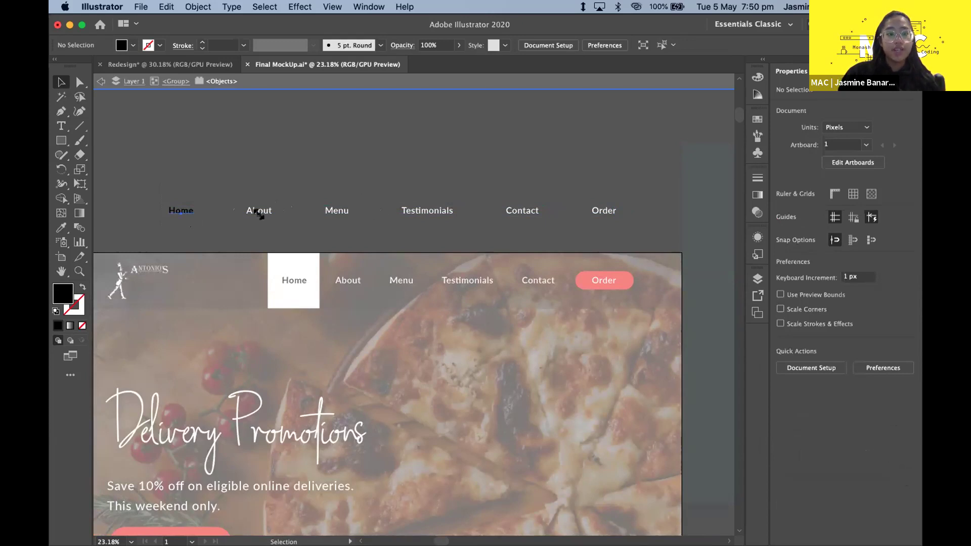
{"action": "left_click", "coordinate": [256, 210], "text": "shift"}
{"action": "left_click", "coordinate": [329, 210], "text": "shift"}
{"action": "left_click_drag", "start_coordinate": [329, 210], "coordinate": [532, 211]}
{"action": "left_click", "coordinate": [504, 220]}
- Evenly distribute the reordered nav labels across the row
{"action": "key", "text": "super+a"}
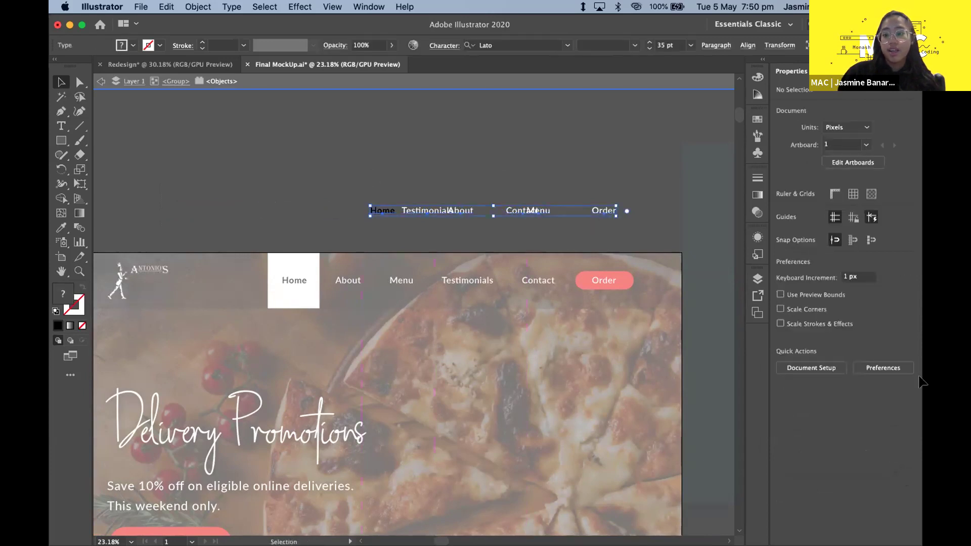
{"action": "left_click", "coordinate": [904, 470]}
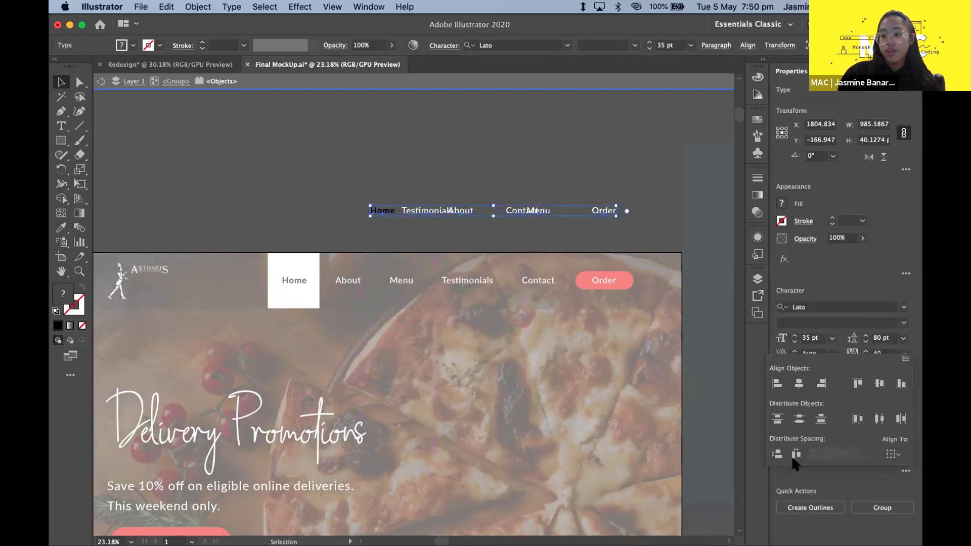
{"action": "left_click", "coordinate": [795, 458]}
{"action": "left_click", "coordinate": [538, 234]}
{"action": "scroll", "coordinate": [538, 234], "scroll_direction": "down", "scroll_amount": 3}
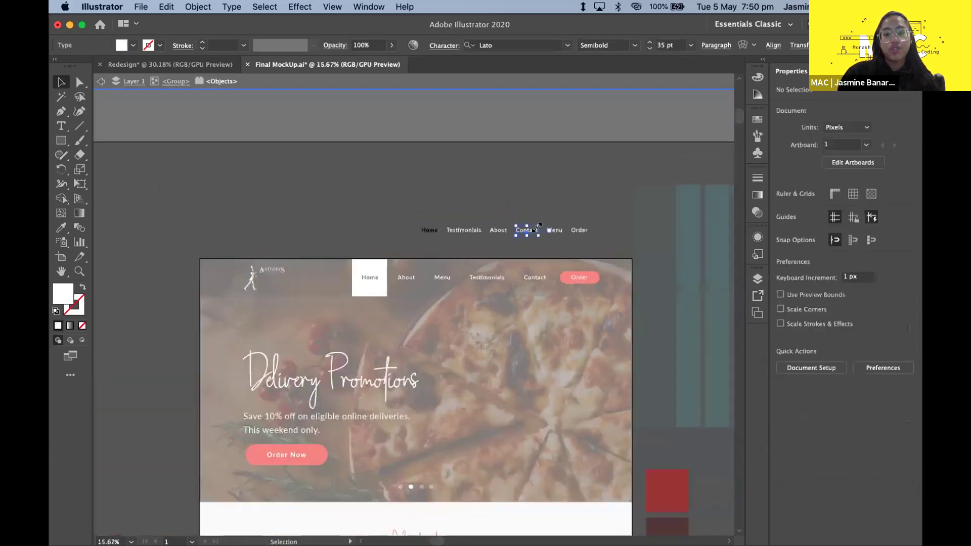
{"action": "scroll", "coordinate": [534, 224], "scroll_direction": "up", "scroll_amount": 2}
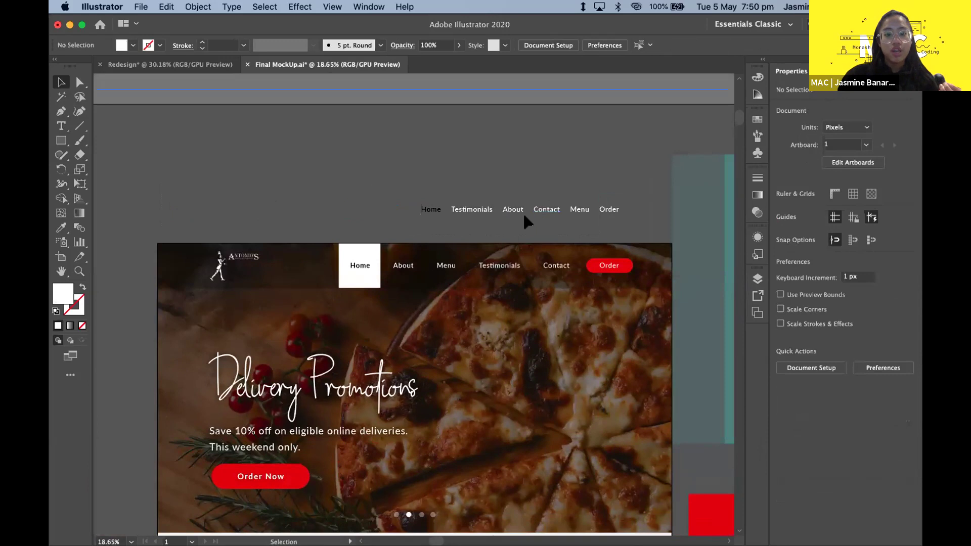
{"action": "scroll", "coordinate": [525, 218], "scroll_direction": "up", "scroll_amount": 1}
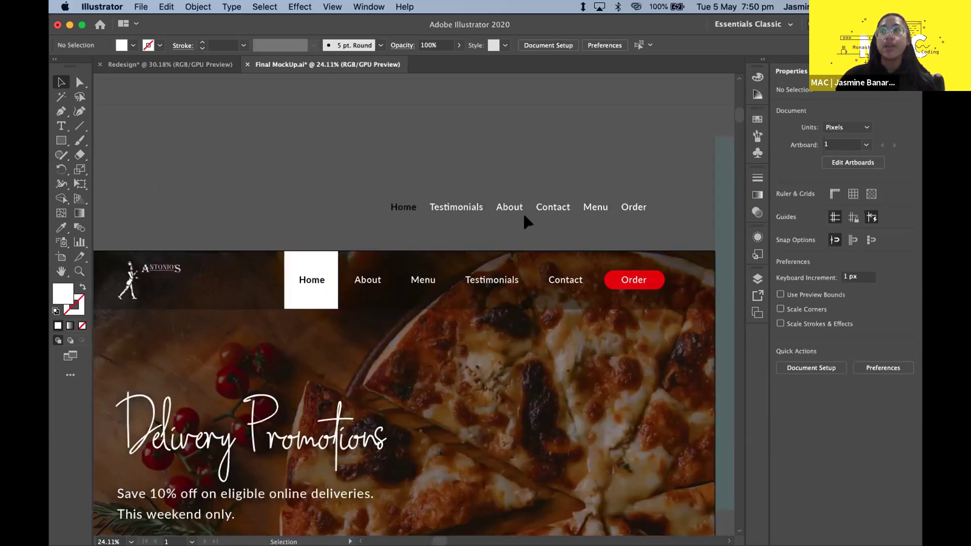
{"action": "scroll", "coordinate": [524, 215], "scroll_direction": "down", "scroll_amount": 1}
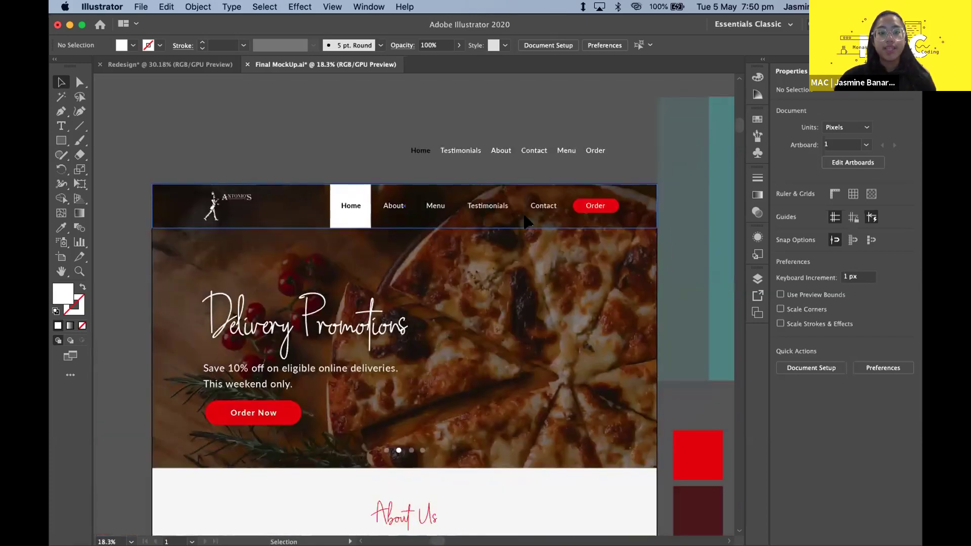
{"action": "scroll", "coordinate": [526, 221], "scroll_direction": "down", "scroll_amount": 2}
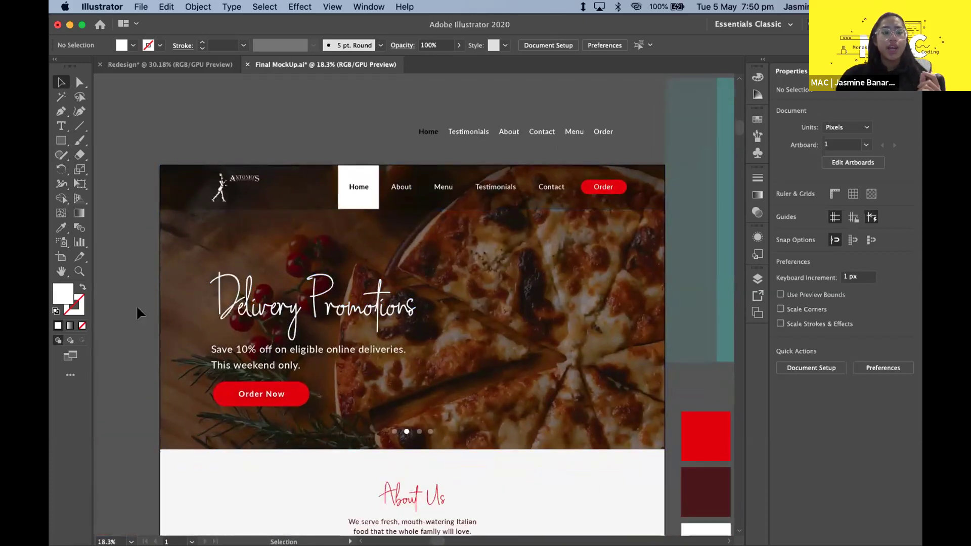
{"action": "scroll", "coordinate": [137, 307], "scroll_direction": "down", "scroll_amount": 3}
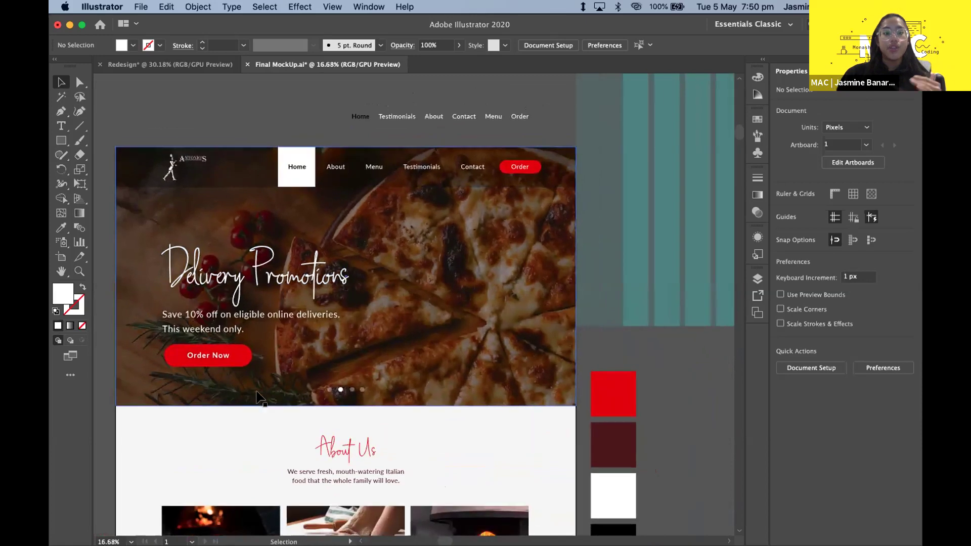
{"action": "left_click", "coordinate": [260, 397]}
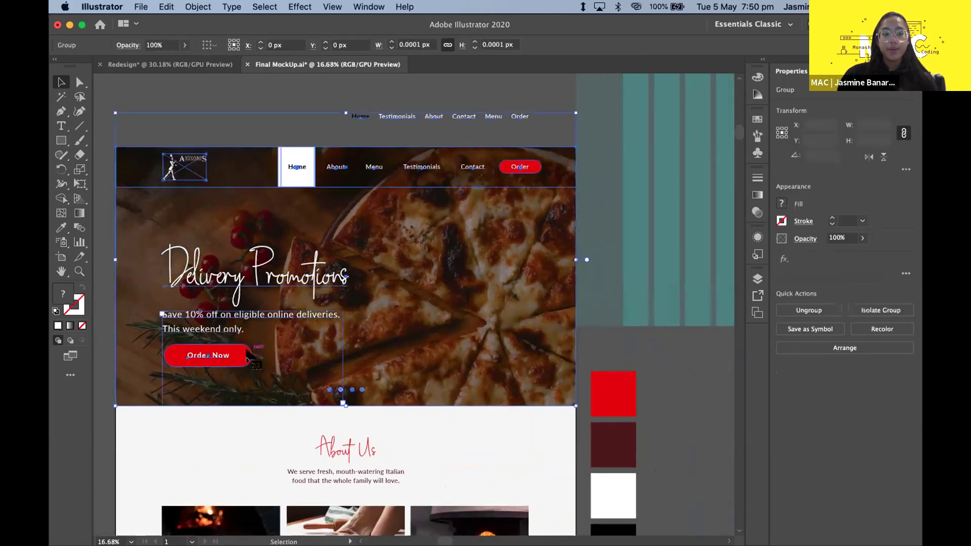
{"action": "left_click", "coordinate": [627, 390]}
{"action": "double_click", "coordinate": [62, 293]}
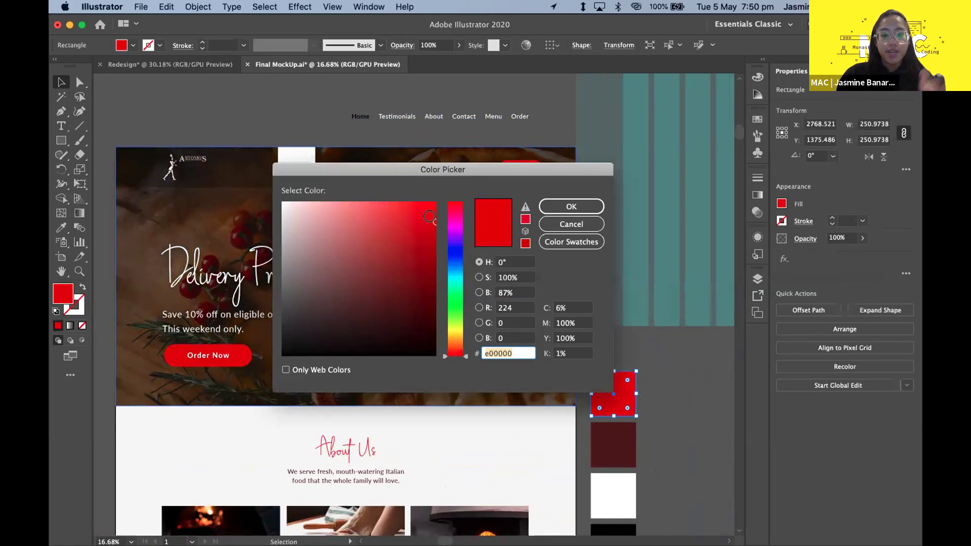
{"action": "left_click", "coordinate": [568, 205]}
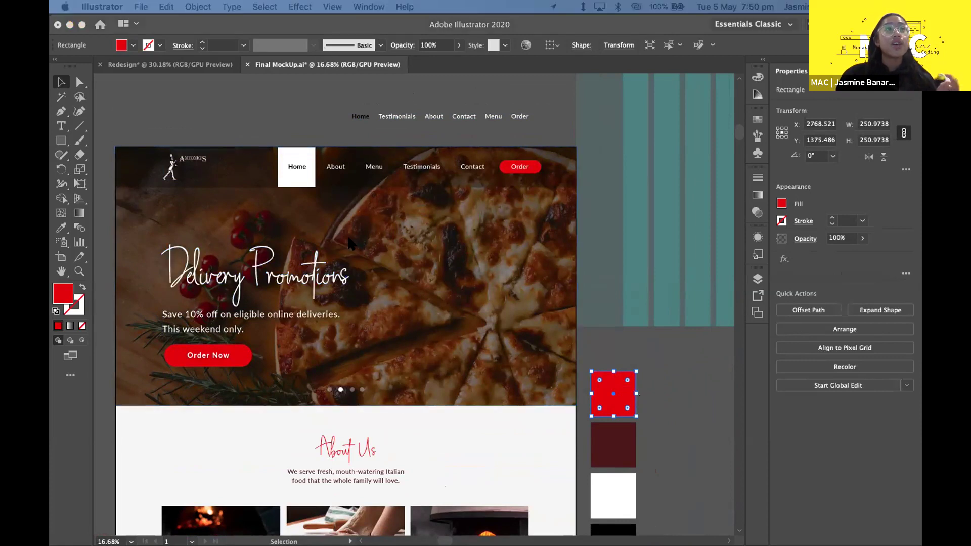
{"action": "left_click", "coordinate": [292, 83]}
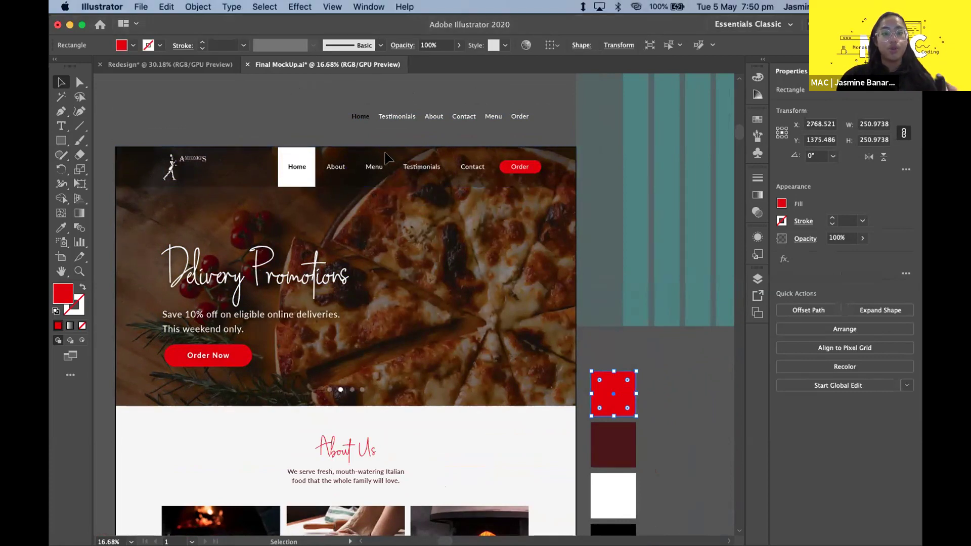
{"action": "scroll", "coordinate": [338, 108], "scroll_direction": "down", "scroll_amount": 3}
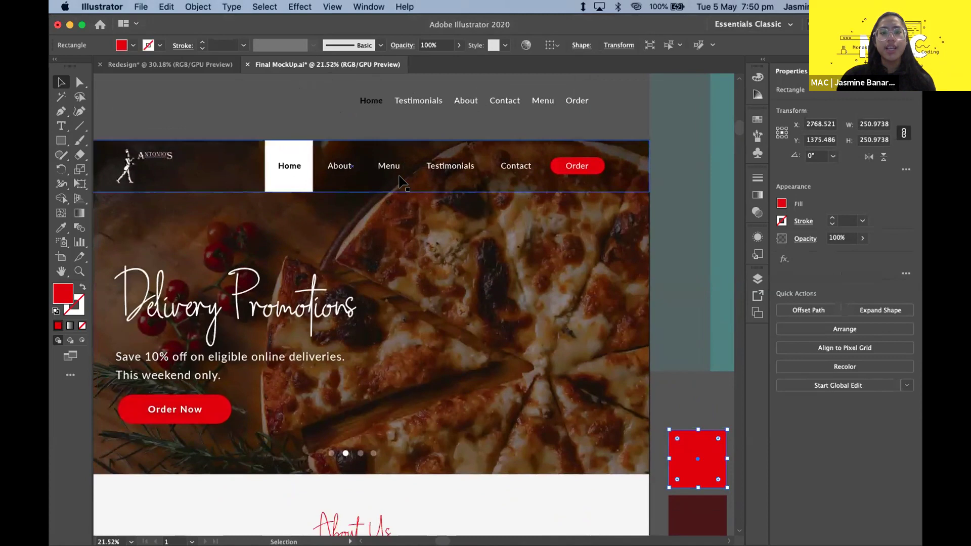
{"action": "scroll", "coordinate": [399, 180], "scroll_direction": "up", "scroll_amount": 3}
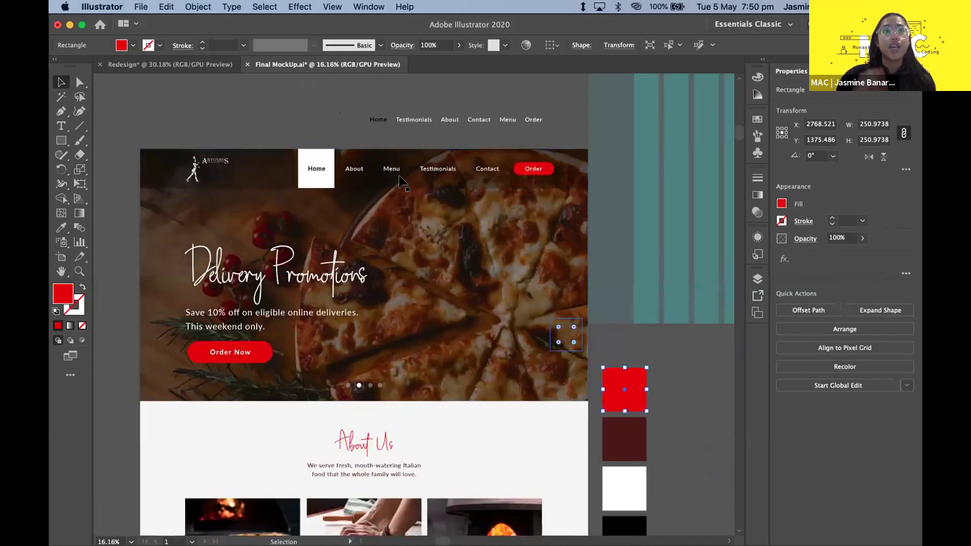
{"action": "left_click", "coordinate": [662, 380]}
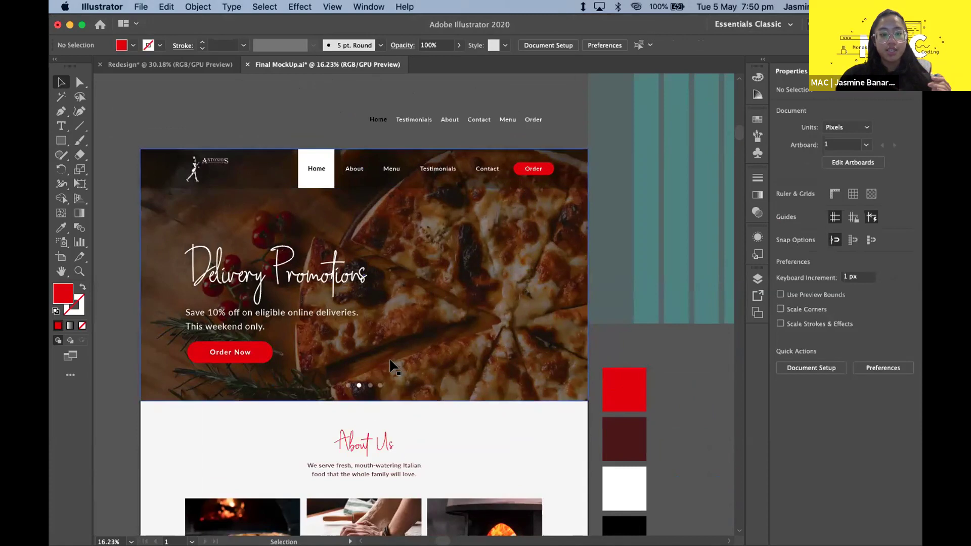
{"action": "scroll", "coordinate": [383, 403], "scroll_direction": "up", "scroll_amount": 3}
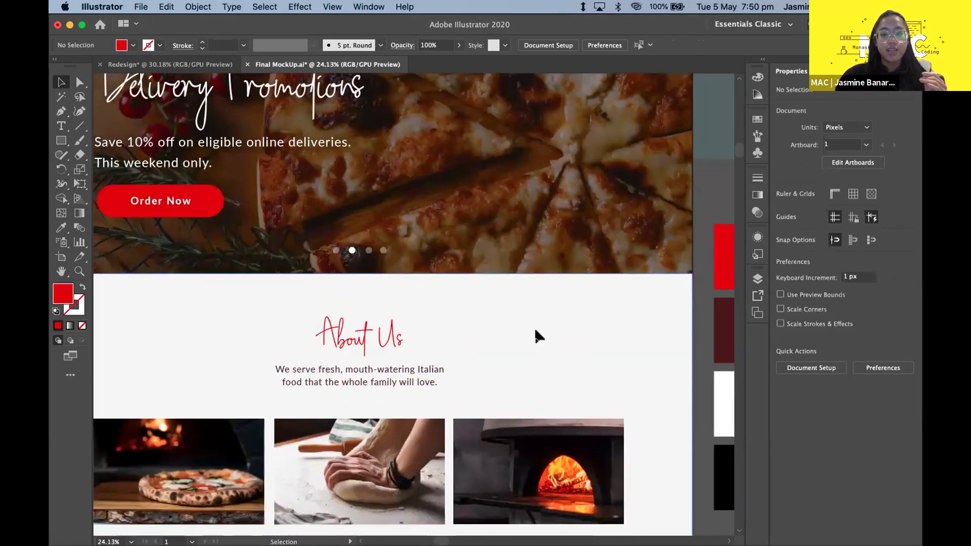
{"action": "left_click", "coordinate": [534, 326]}
{"action": "scroll", "coordinate": [647, 342], "scroll_direction": "down", "scroll_amount": 2}
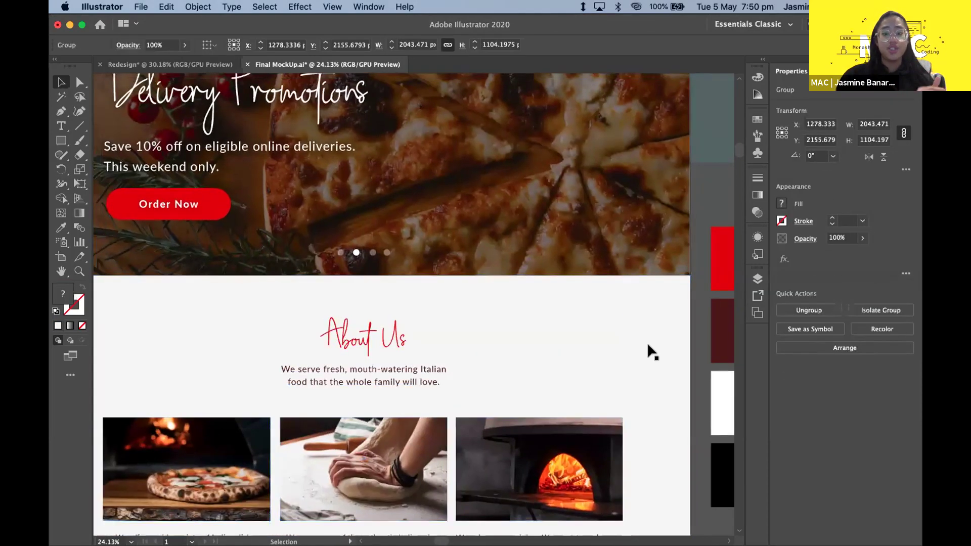
{"action": "scroll", "coordinate": [507, 379], "scroll_direction": "right", "scroll_amount": 3}
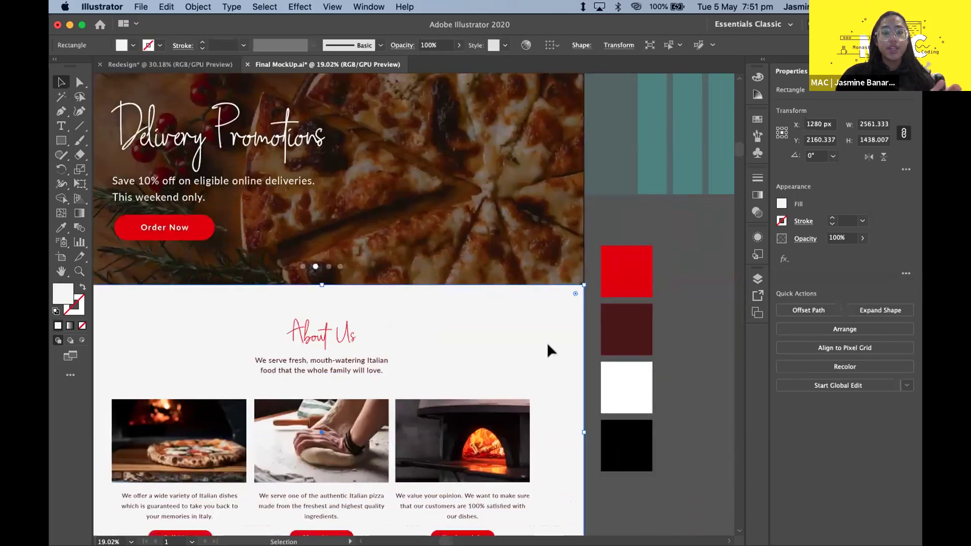
{"action": "scroll", "coordinate": [547, 342], "scroll_direction": "up", "scroll_amount": 2}
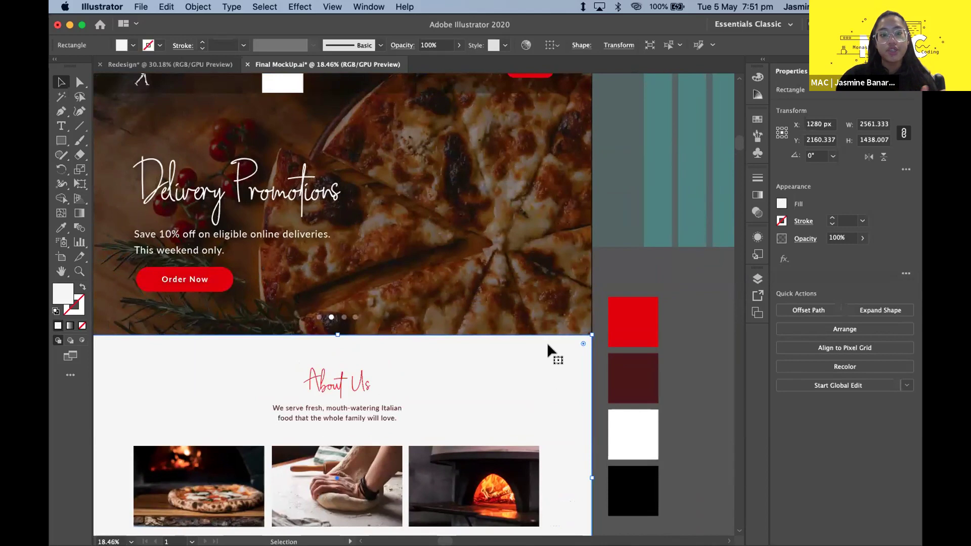
{"action": "scroll", "coordinate": [547, 341], "scroll_direction": "up", "scroll_amount": 3}
{"action": "scroll", "coordinate": [547, 342], "scroll_direction": "left", "scroll_amount": 3}
{"action": "left_click", "coordinate": [236, 380]}
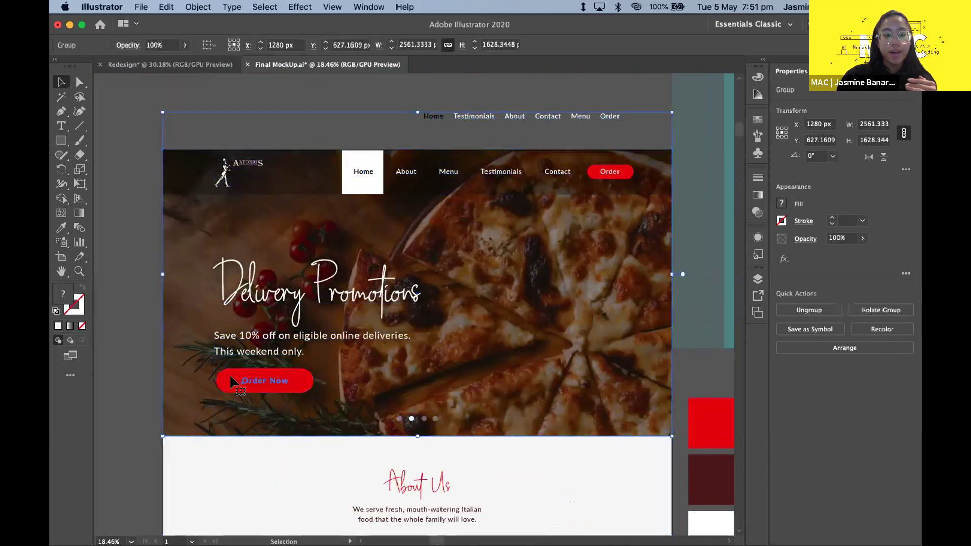
{"action": "left_click", "coordinate": [119, 384]}
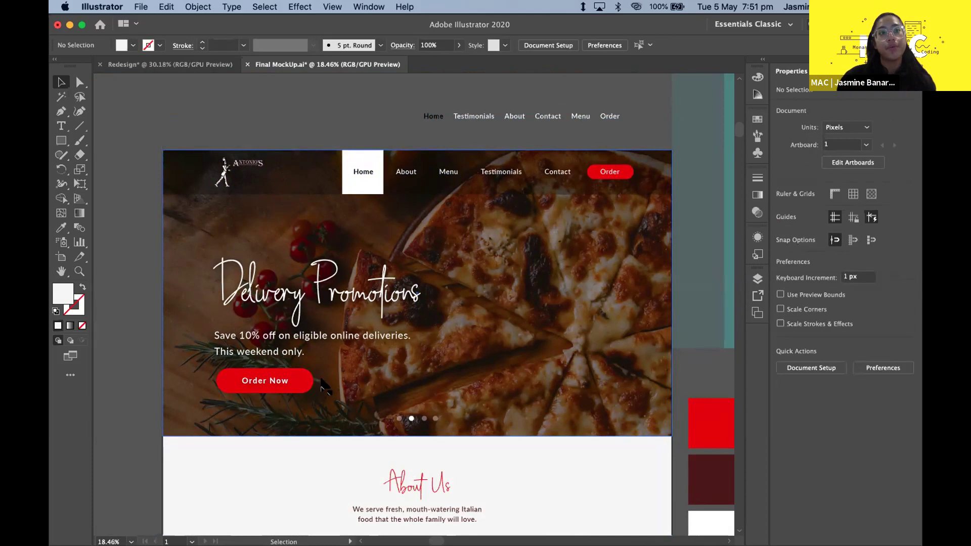
{"action": "left_click", "coordinate": [310, 382]}
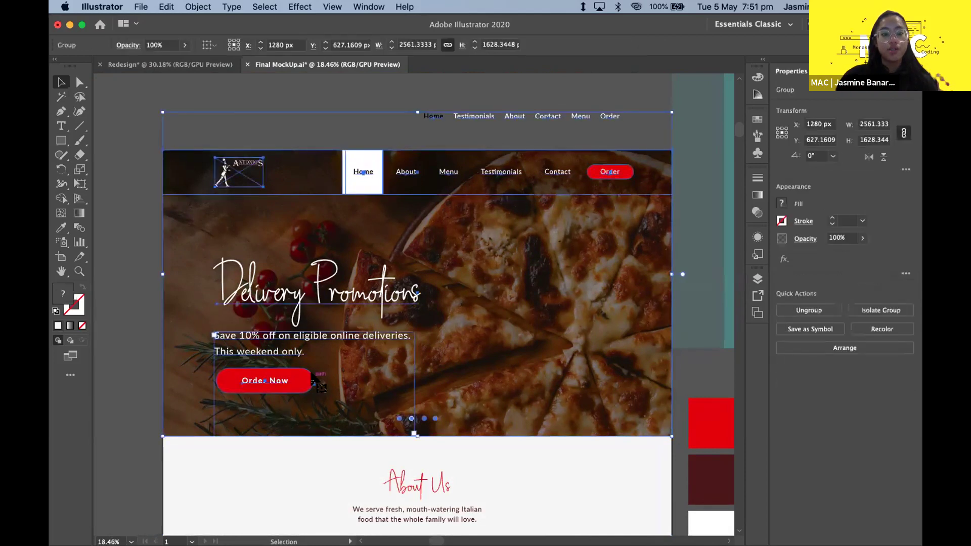
{"action": "double_click", "coordinate": [256, 379]}
{"action": "left_click", "coordinate": [169, 336]}
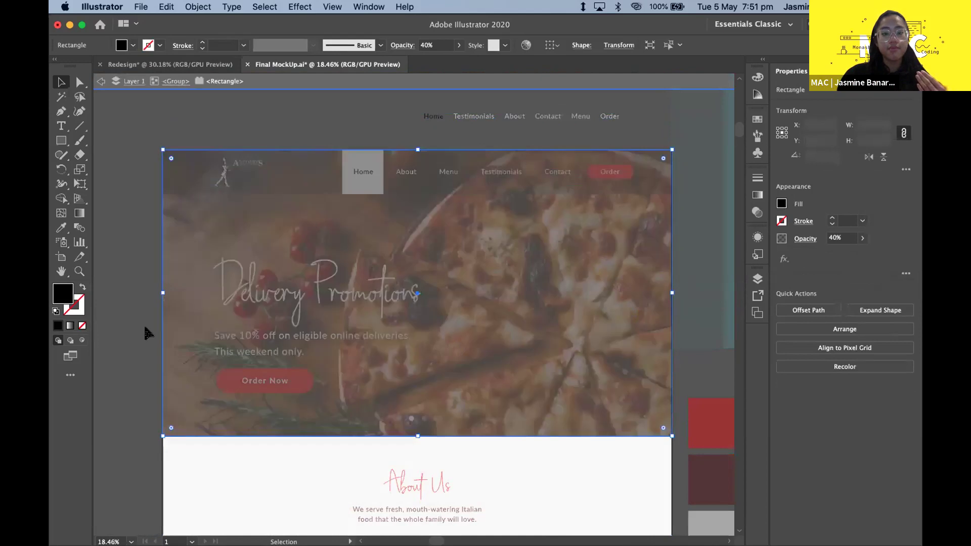
{"action": "double_click", "coordinate": [140, 316]}
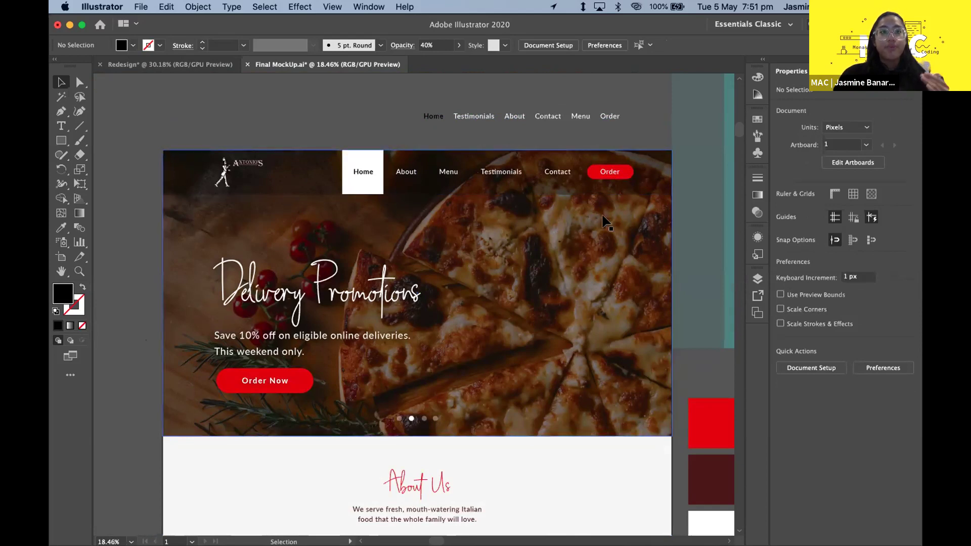
- Move the teal column grid and its backdrop from beside the artboard onto the mockup
{"action": "scroll", "coordinate": [605, 221], "scroll_direction": "down", "scroll_amount": 5}
{"action": "scroll", "coordinate": [557, 164], "scroll_direction": "down", "scroll_amount": 3}
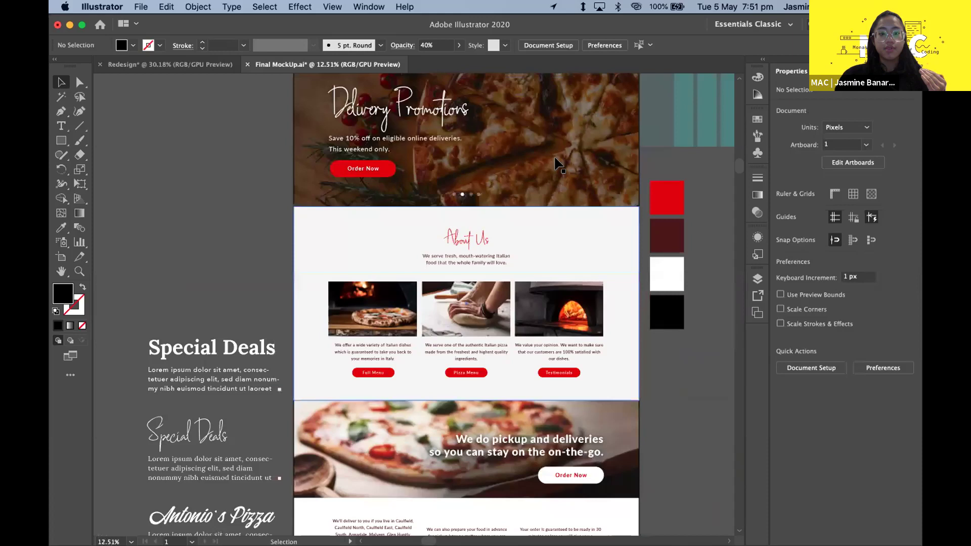
{"action": "scroll", "coordinate": [557, 165], "scroll_direction": "down", "scroll_amount": 2}
{"action": "scroll", "coordinate": [535, 288], "scroll_direction": "up", "scroll_amount": 5}
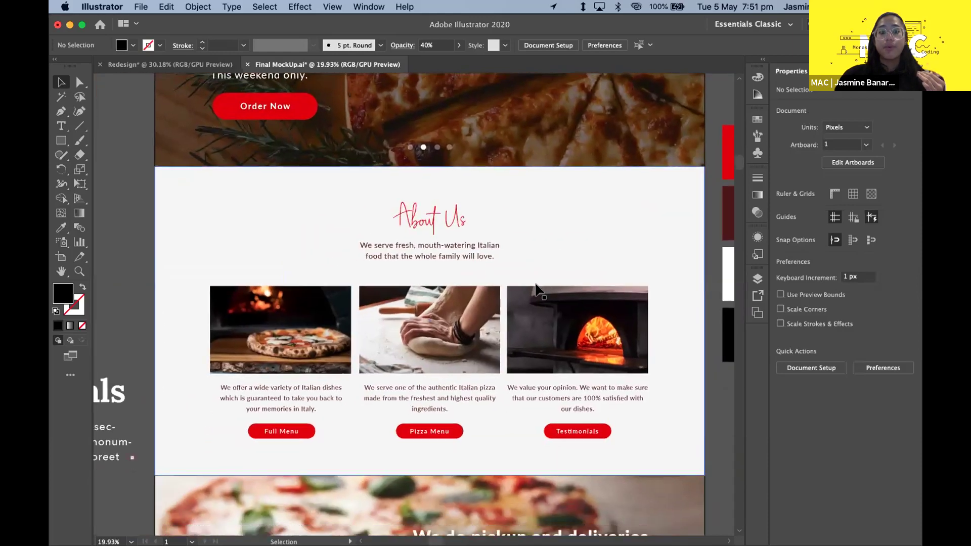
{"action": "scroll", "coordinate": [536, 287], "scroll_direction": "down", "scroll_amount": 1}
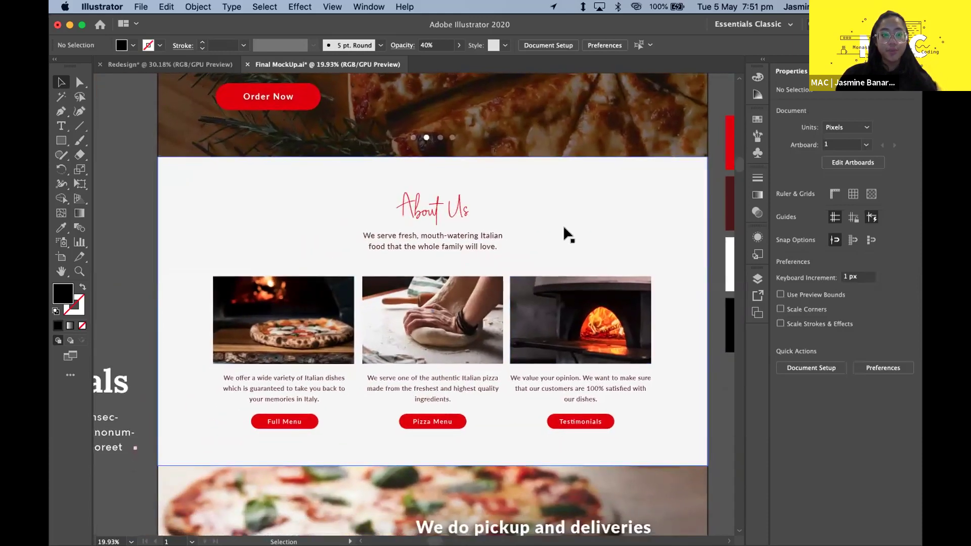
{"action": "scroll", "coordinate": [563, 225], "scroll_direction": "up", "scroll_amount": 3}
{"action": "left_click", "coordinate": [296, 309]}
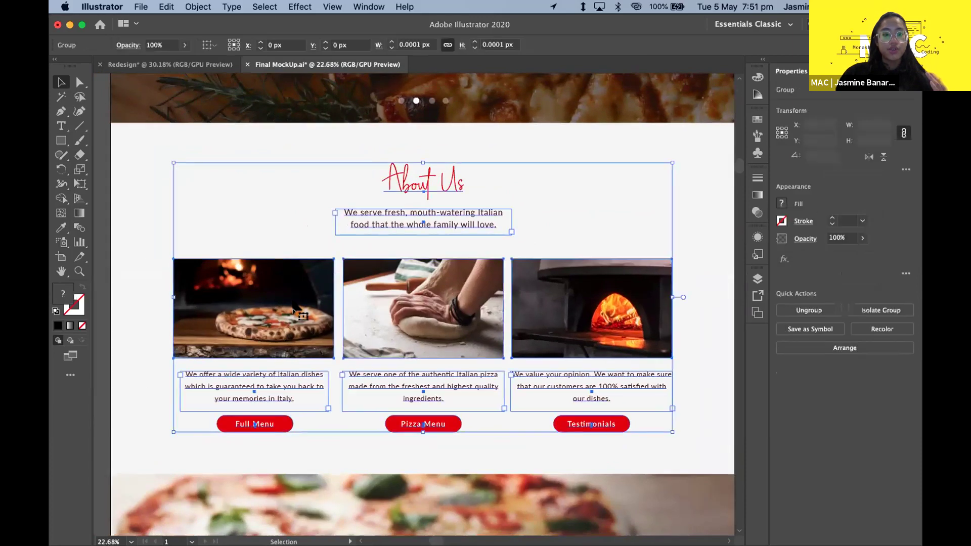
{"action": "scroll", "coordinate": [296, 310], "scroll_direction": "down", "scroll_amount": 5}
{"action": "scroll", "coordinate": [193, 286], "scroll_direction": "up", "scroll_amount": 3}
{"action": "scroll", "coordinate": [449, 245], "scroll_direction": "down", "scroll_amount": 3}
{"action": "left_click_drag", "start_coordinate": [501, 194], "coordinate": [581, 232]}
{"action": "left_click", "coordinate": [501, 166]}
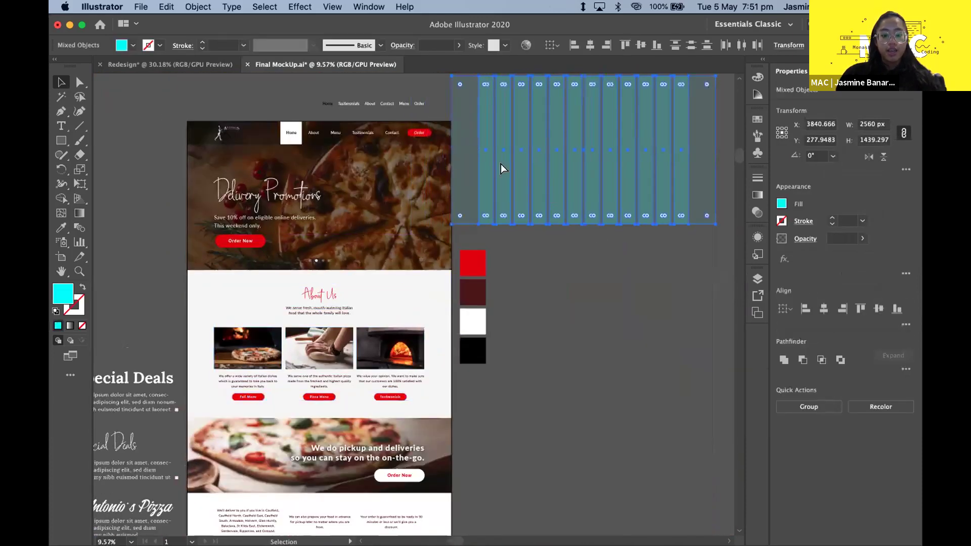
{"action": "left_click_drag", "start_coordinate": [548, 161], "coordinate": [286, 263]}
{"action": "left_click", "coordinate": [145, 262]}
- Position the column grid lower so it sits over the About Us photos
{"action": "scroll", "coordinate": [225, 335], "scroll_direction": "up", "scroll_amount": 4}
{"action": "scroll", "coordinate": [225, 335], "scroll_direction": "down", "scroll_amount": 2}
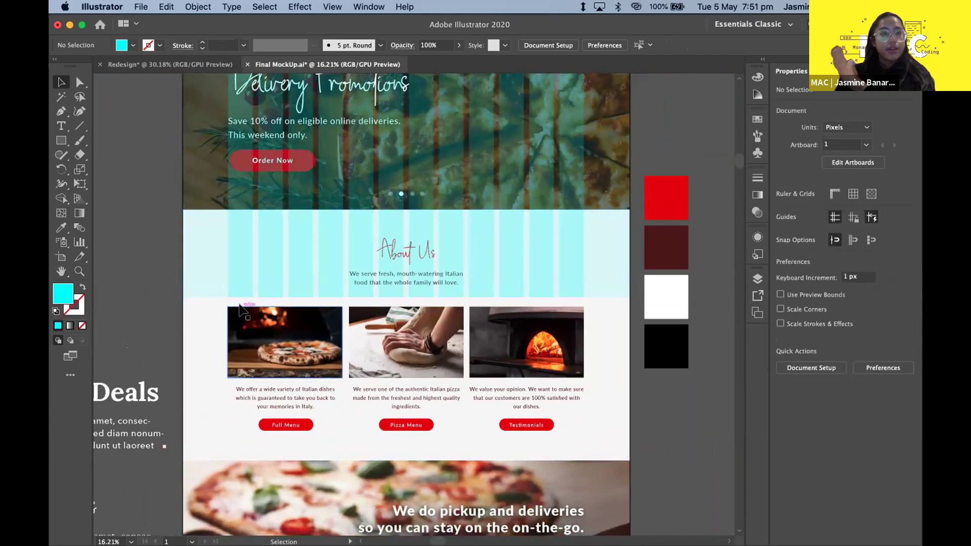
{"action": "left_click", "coordinate": [327, 321]}
{"action": "scroll", "coordinate": [328, 323], "scroll_direction": "up", "scroll_amount": 1}
{"action": "scroll", "coordinate": [326, 321], "scroll_direction": "up", "scroll_amount": 1}
{"action": "left_click_drag", "start_coordinate": [318, 288], "coordinate": [157, 326]}
{"action": "scroll", "coordinate": [158, 327], "scroll_direction": "up", "scroll_amount": 3}
- Shift the About Us content group down about 93 px to fit the grid
{"action": "left_click", "coordinate": [420, 296]}
{"action": "scroll", "coordinate": [237, 283], "scroll_direction": "down", "scroll_amount": 3}
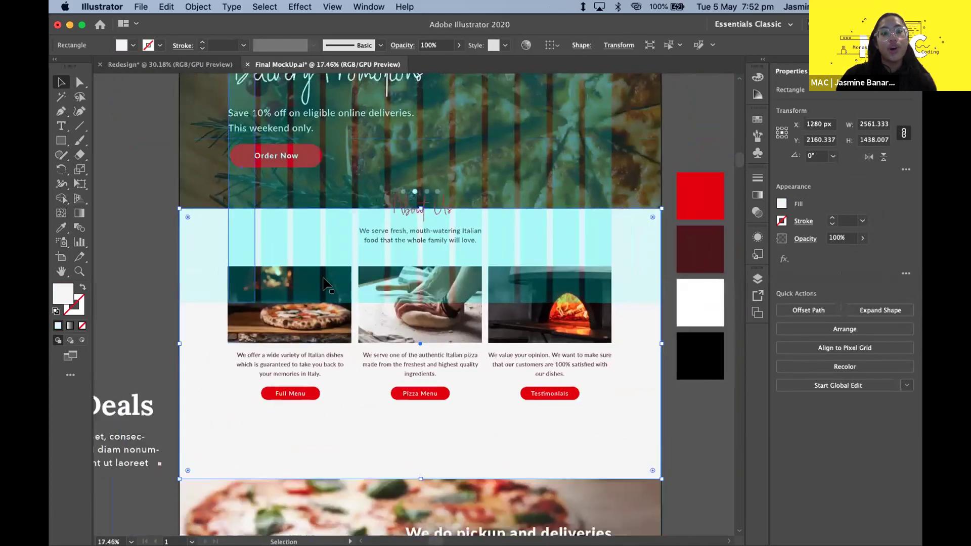
{"action": "left_click", "coordinate": [152, 273]}
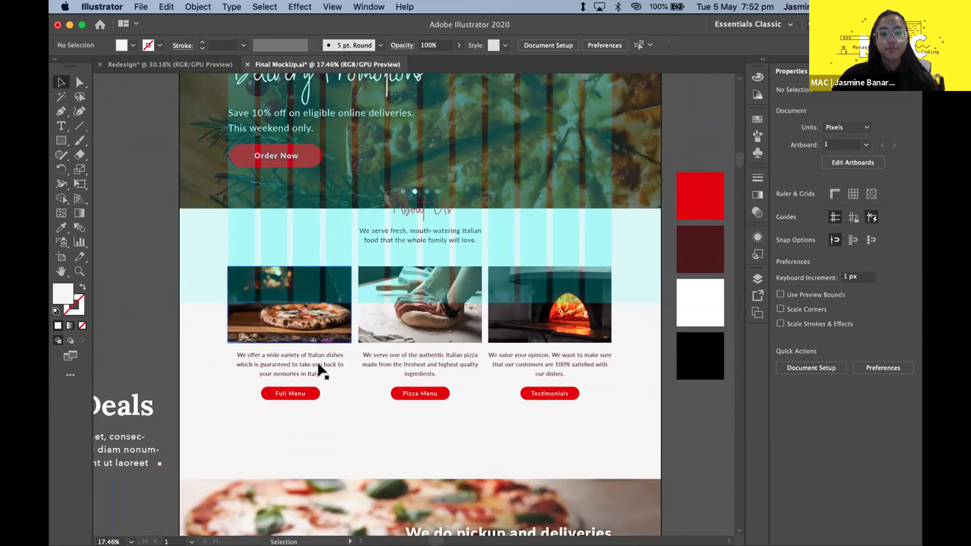
{"action": "left_click_drag", "start_coordinate": [318, 369], "coordinate": [319, 416]}
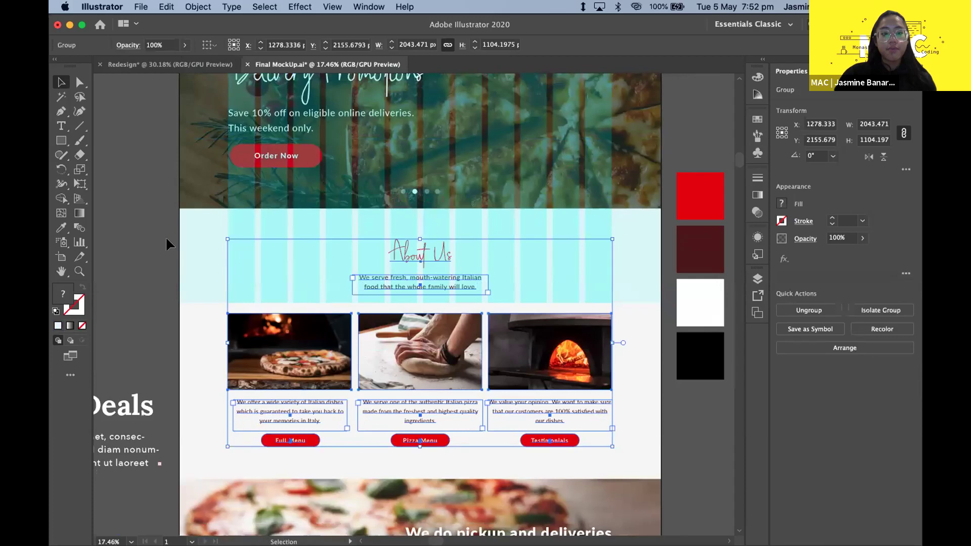
{"action": "left_click", "coordinate": [176, 258]}
{"action": "left_click", "coordinate": [370, 262]}
{"action": "scroll", "coordinate": [371, 263], "scroll_direction": "down", "scroll_amount": 3}
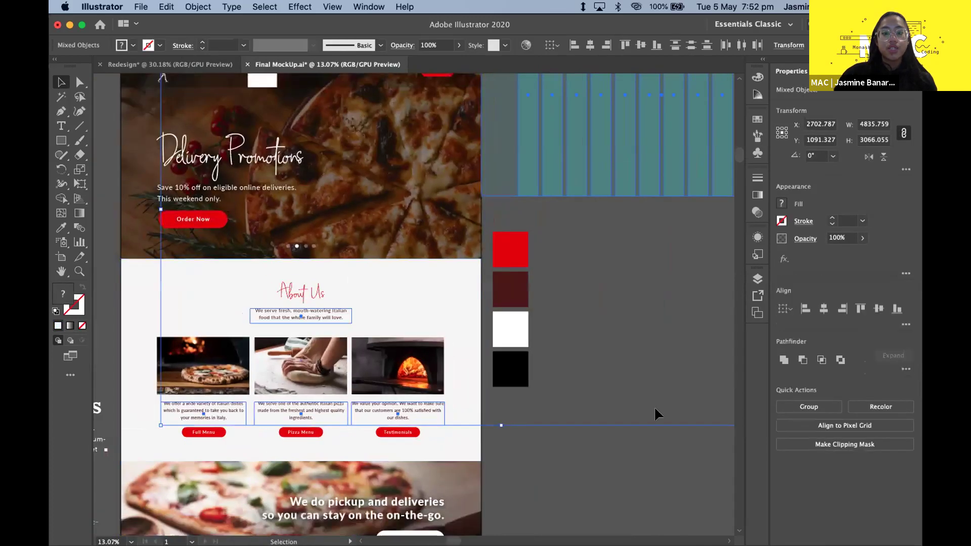
{"action": "left_click", "coordinate": [563, 350]}
{"action": "scroll", "coordinate": [562, 350], "scroll_direction": "down", "scroll_amount": 15}
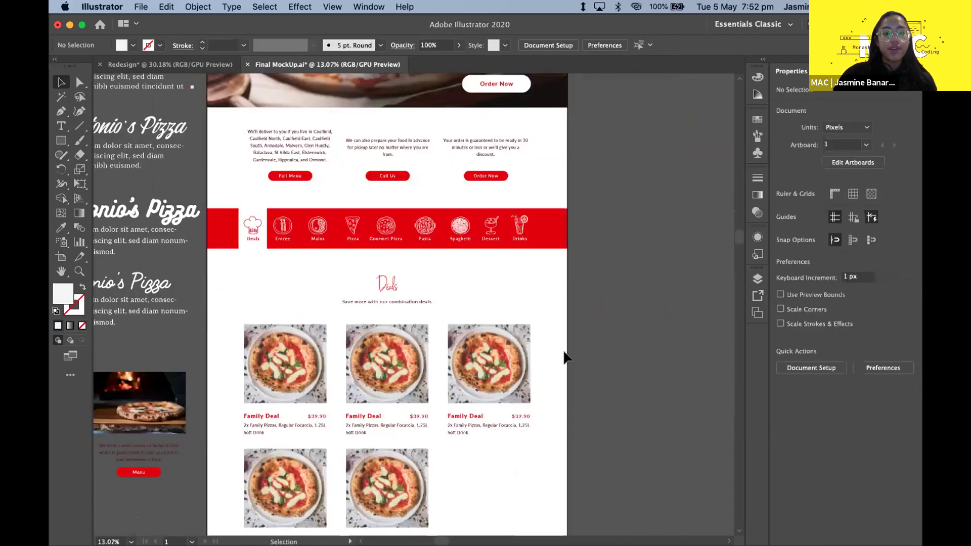
{"action": "scroll", "coordinate": [563, 351], "scroll_direction": "down", "scroll_amount": 8}
{"action": "scroll", "coordinate": [563, 350], "scroll_direction": "up", "scroll_amount": 12}
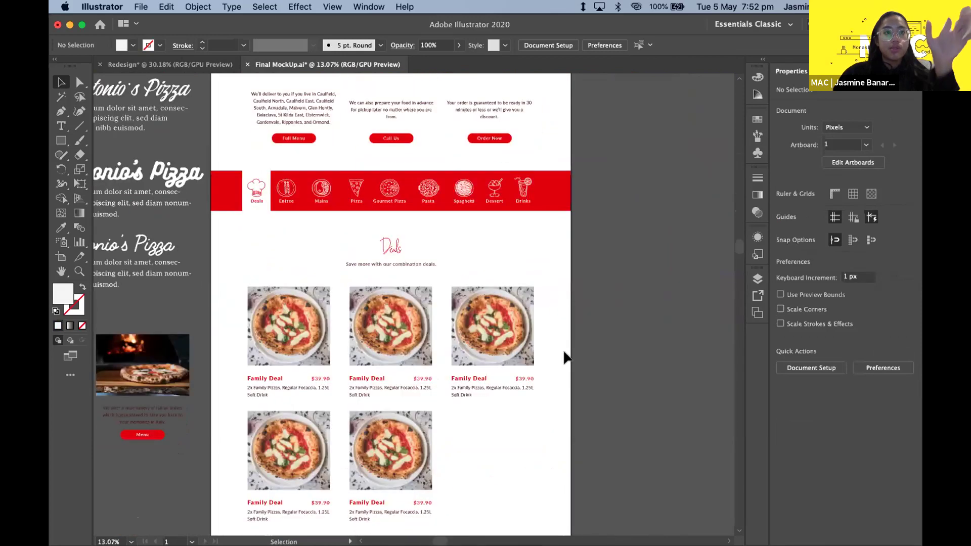
{"action": "scroll", "coordinate": [564, 357], "scroll_direction": "up", "scroll_amount": 4}
{"action": "scroll", "coordinate": [563, 350], "scroll_direction": "up", "scroll_amount": 2}
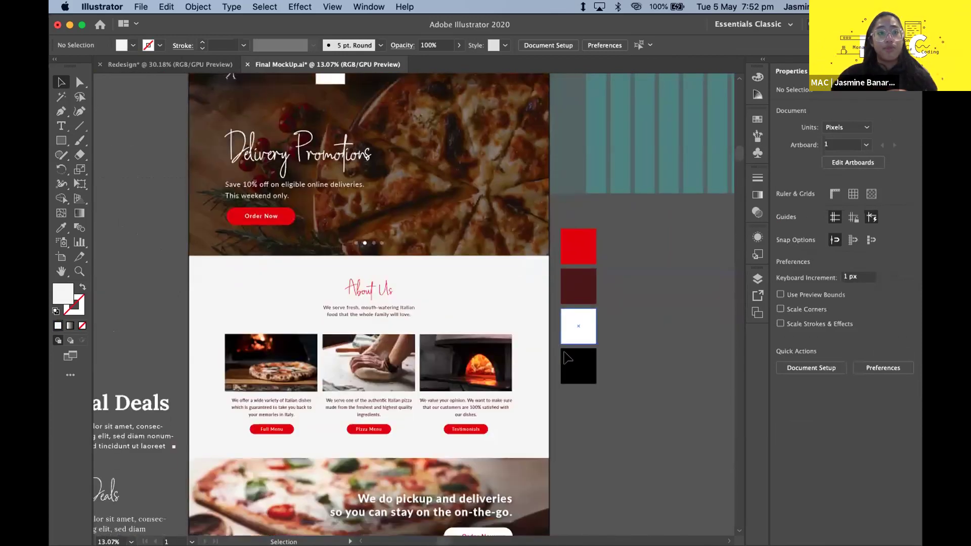
{"action": "scroll", "coordinate": [562, 350], "scroll_direction": "up", "scroll_amount": 3}
{"action": "scroll", "coordinate": [563, 350], "scroll_direction": "down", "scroll_amount": 3}
{"action": "scroll", "coordinate": [563, 350], "scroll_direction": "left", "scroll_amount": 5}
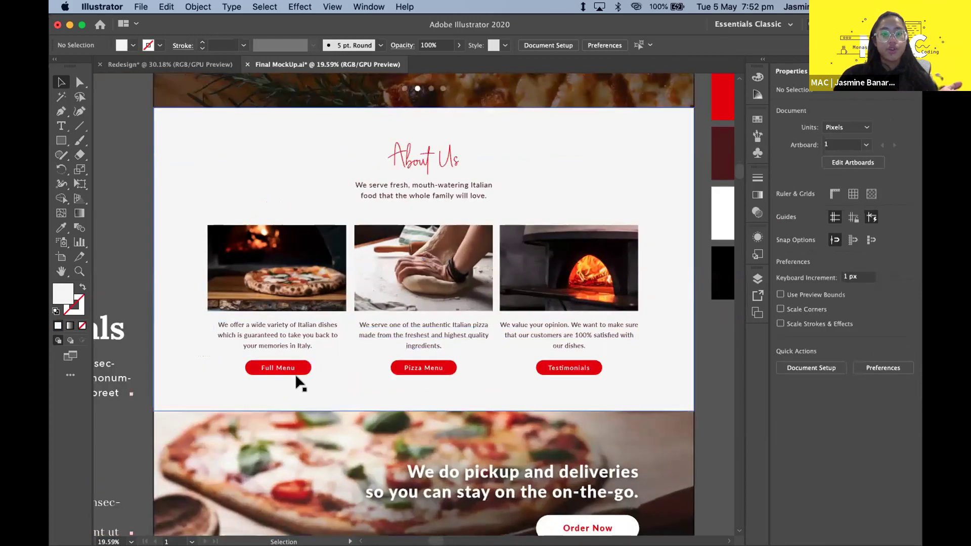
{"action": "scroll", "coordinate": [288, 368], "scroll_direction": "down", "scroll_amount": 4}
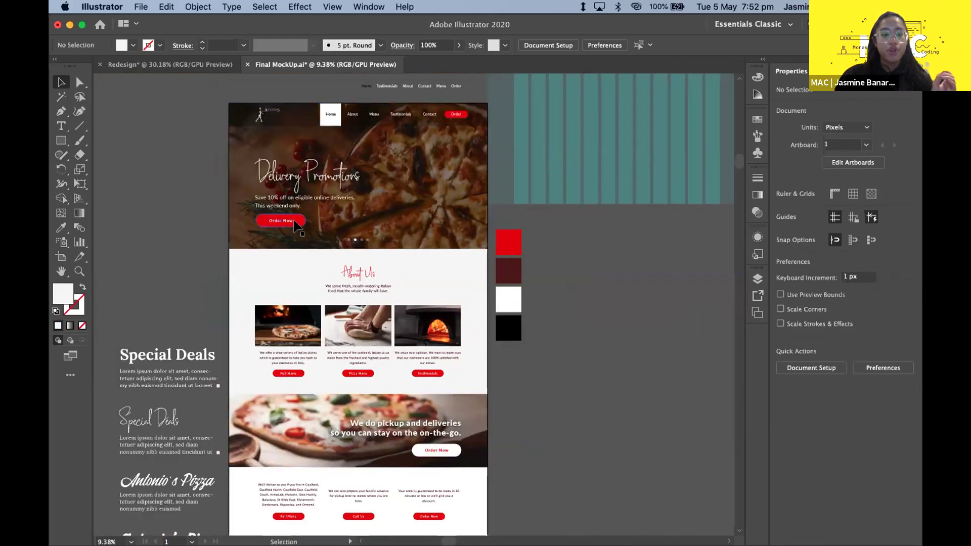
{"action": "scroll", "coordinate": [289, 347], "scroll_direction": "up", "scroll_amount": 1}
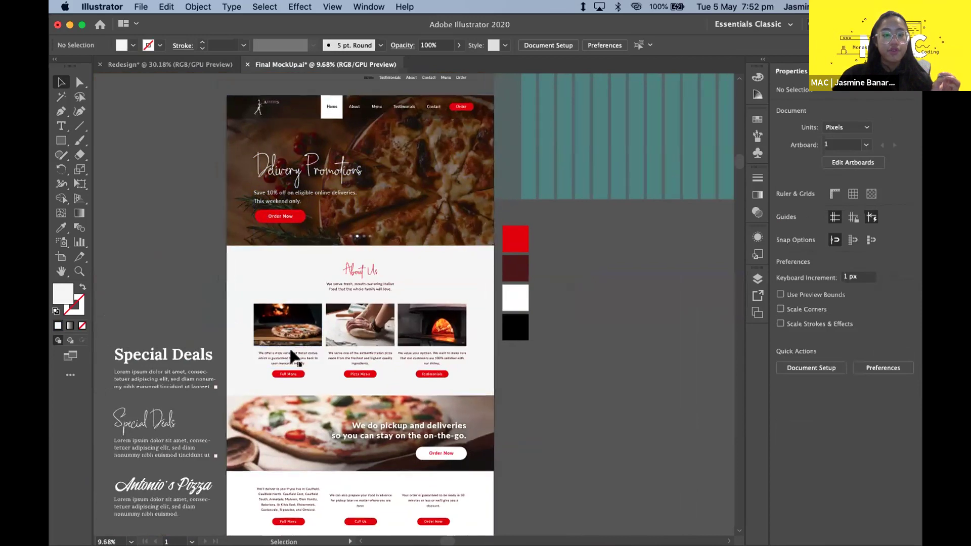
{"action": "scroll", "coordinate": [290, 346], "scroll_direction": "up", "scroll_amount": 1}
{"action": "scroll", "coordinate": [289, 347], "scroll_direction": "down", "scroll_amount": 5}
{"action": "scroll", "coordinate": [289, 347], "scroll_direction": "up", "scroll_amount": 5}
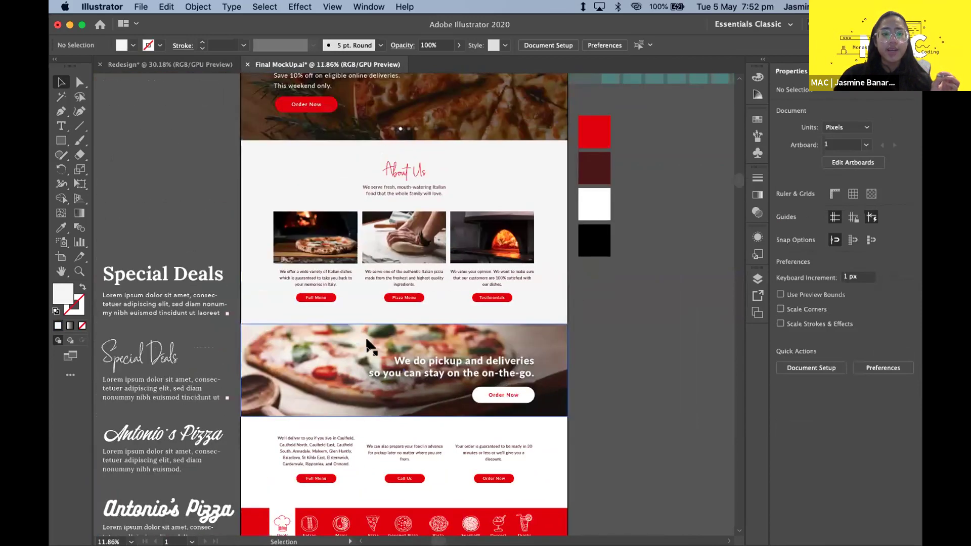
{"action": "scroll", "coordinate": [365, 335], "scroll_direction": "up", "scroll_amount": 1}
{"action": "left_click", "coordinate": [582, 394]}
{"action": "left_click", "coordinate": [650, 372]}
{"action": "scroll", "coordinate": [286, 187], "scroll_direction": "up", "scroll_amount": 1}
{"action": "scroll", "coordinate": [238, 156], "scroll_direction": "down", "scroll_amount": 3}
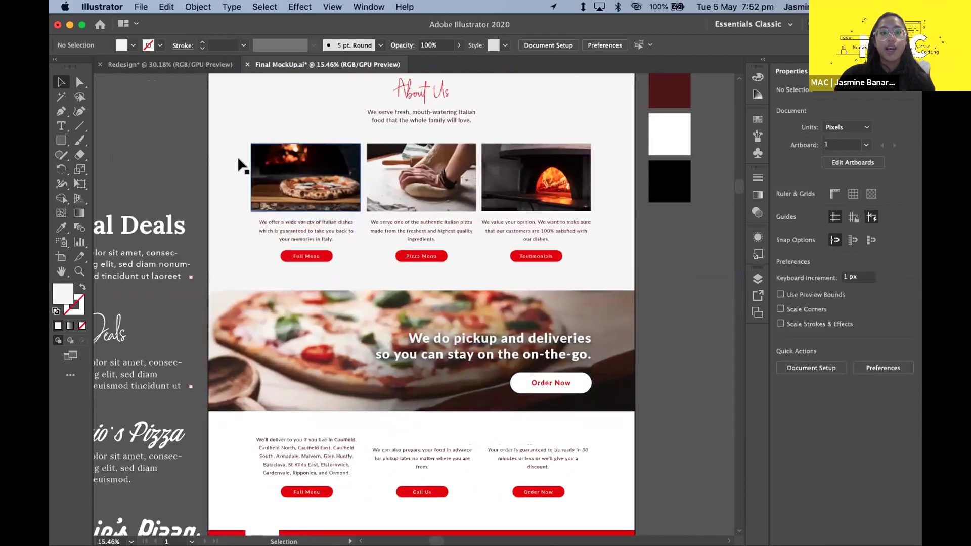
{"action": "left_click", "coordinate": [283, 171]}
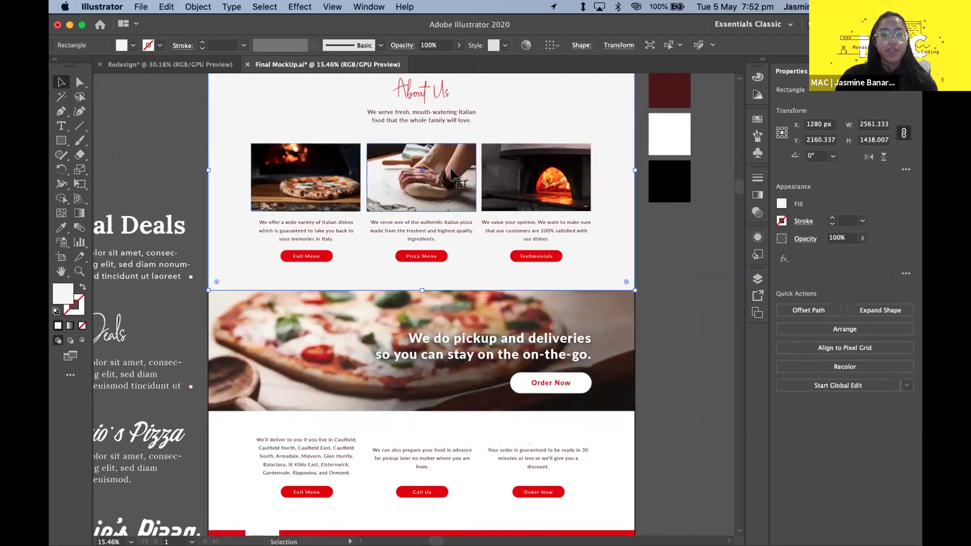
{"action": "scroll", "coordinate": [453, 174], "scroll_direction": "up", "scroll_amount": 1}
{"action": "left_click", "coordinate": [184, 156]}
{"action": "left_click", "coordinate": [407, 359]}
{"action": "left_click", "coordinate": [673, 360]}
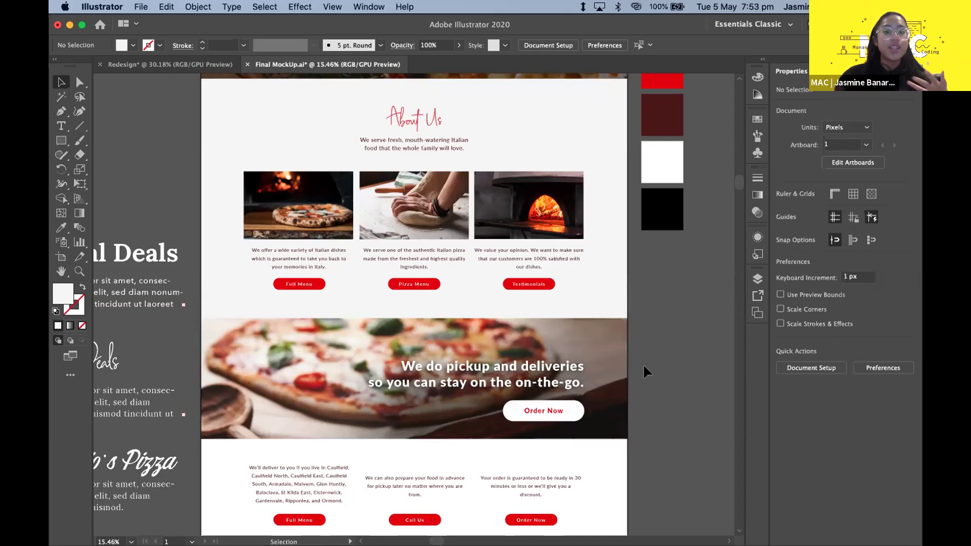
{"action": "scroll", "coordinate": [643, 366], "scroll_direction": "down", "scroll_amount": 3}
{"action": "right_click", "coordinate": [643, 366]}
{"action": "left_click", "coordinate": [545, 260]}
{"action": "left_click", "coordinate": [614, 274]}
{"action": "scroll", "coordinate": [657, 275], "scroll_direction": "down", "scroll_amount": 1}
{"action": "left_click", "coordinate": [674, 275]}
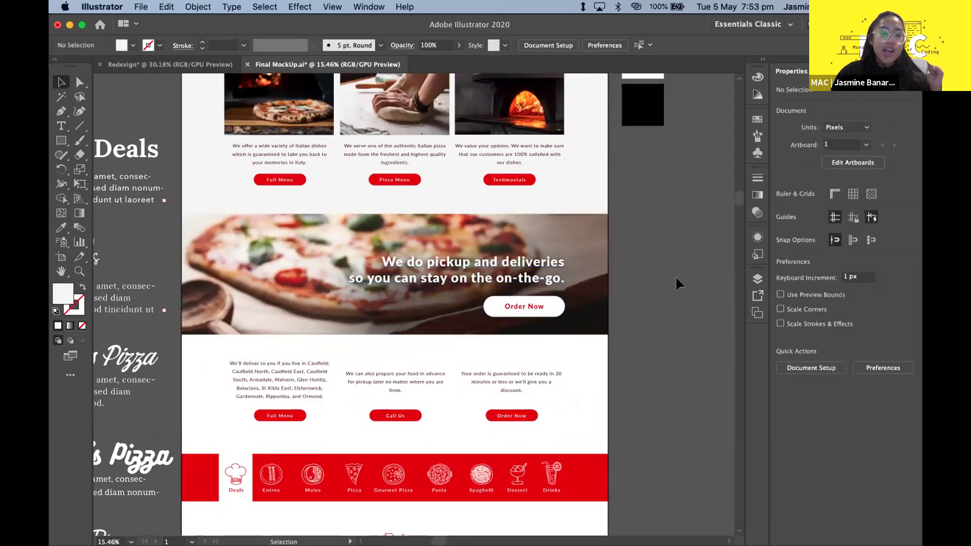
{"action": "scroll", "coordinate": [675, 275], "scroll_direction": "down", "scroll_amount": 2}
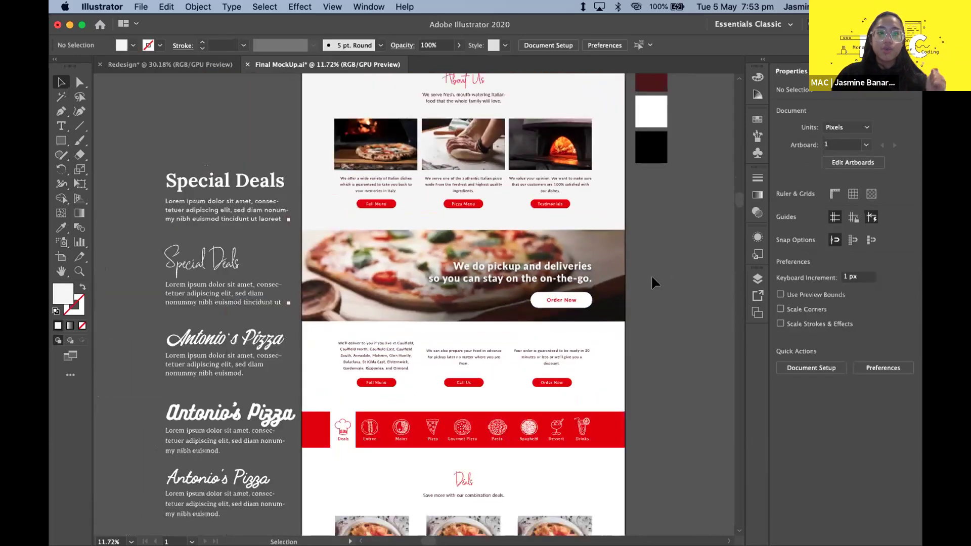
{"action": "scroll", "coordinate": [652, 280], "scroll_direction": "up", "scroll_amount": 2}
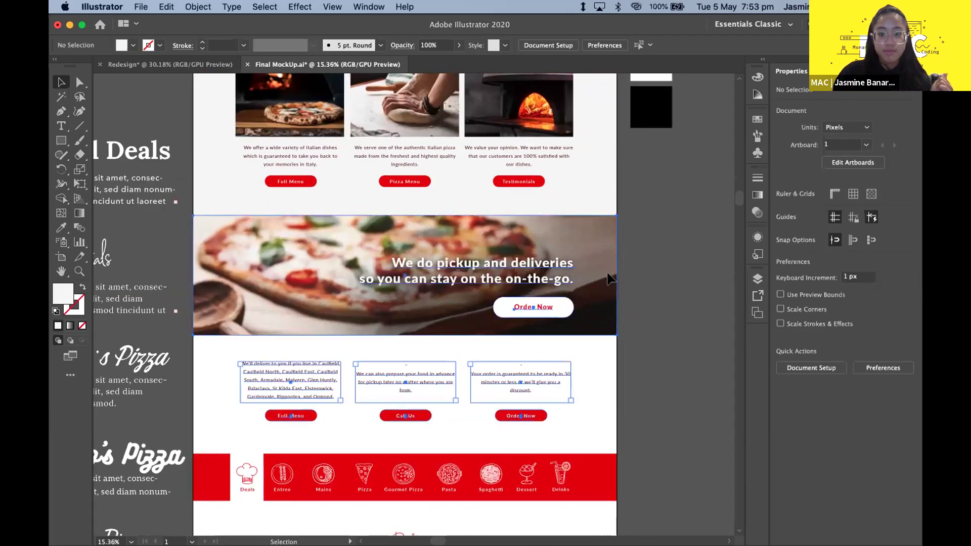
{"action": "left_click", "coordinate": [302, 245]}
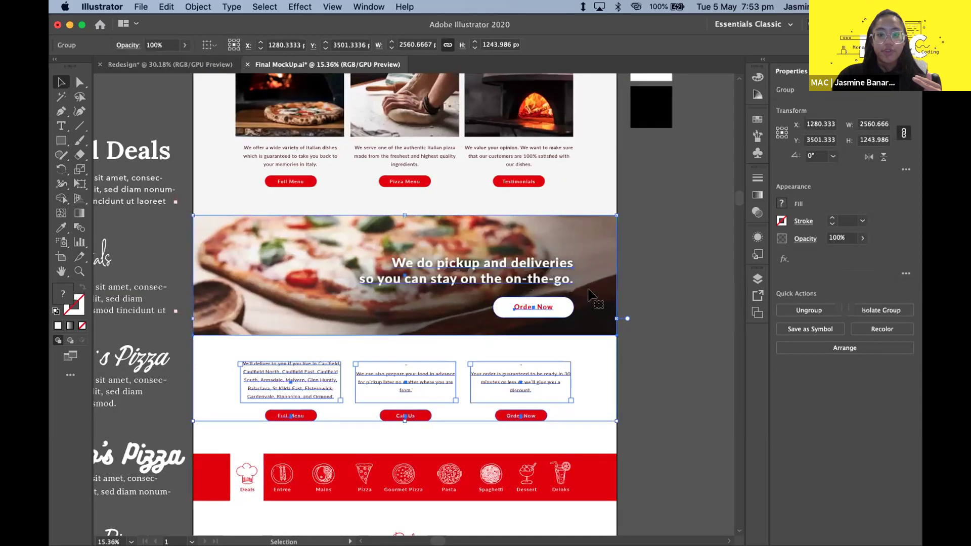
{"action": "left_click", "coordinate": [651, 263]}
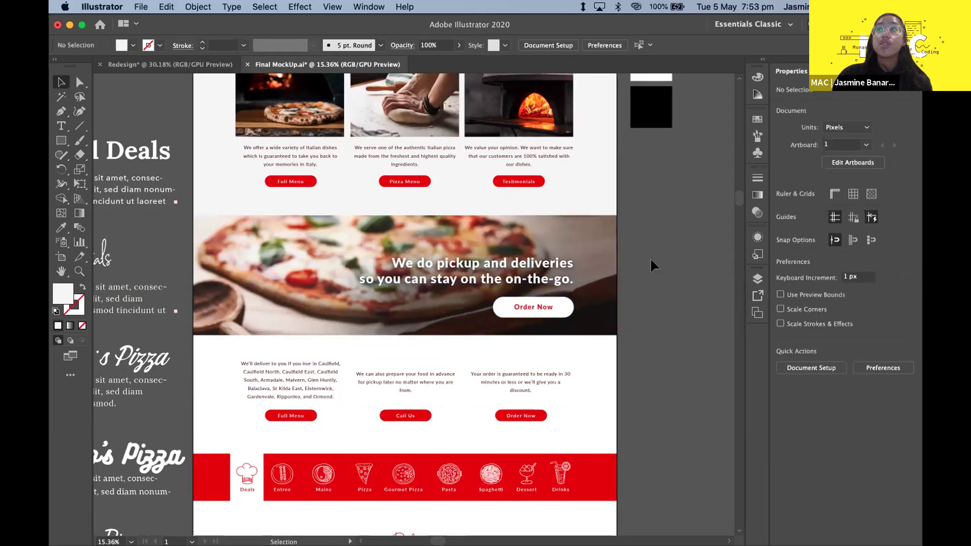
{"action": "scroll", "coordinate": [650, 257], "scroll_direction": "up", "scroll_amount": 1}
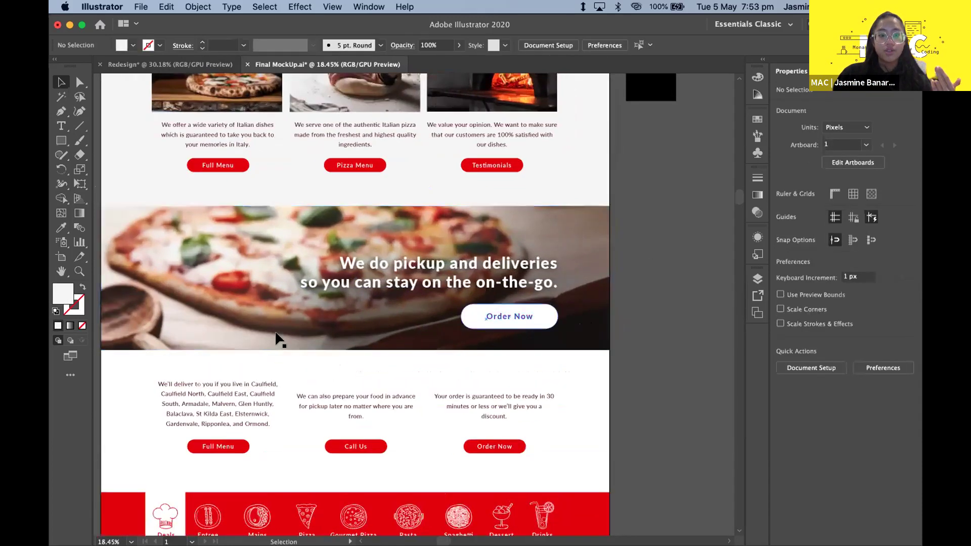
{"action": "scroll", "coordinate": [656, 274], "scroll_direction": "down", "scroll_amount": 3}
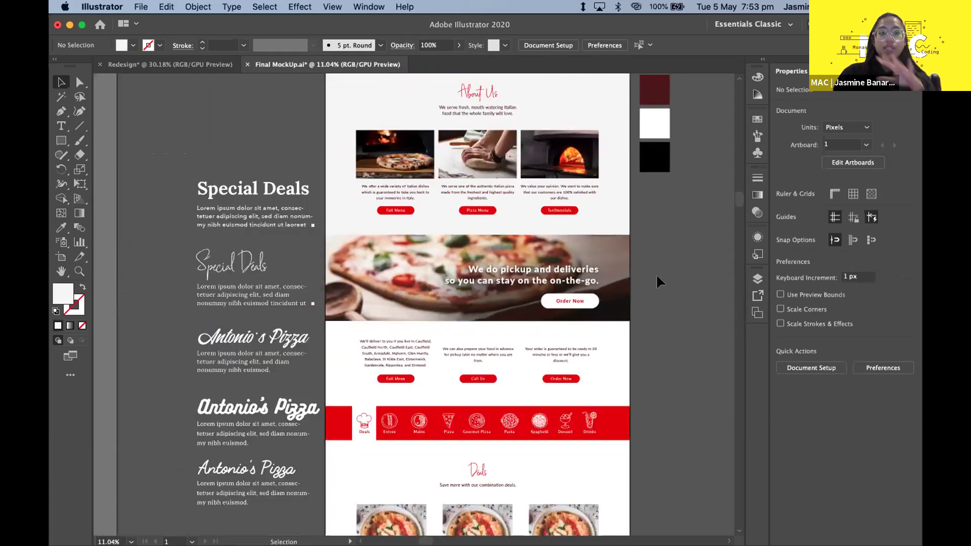
{"action": "scroll", "coordinate": [656, 274], "scroll_direction": "right", "scroll_amount": 2}
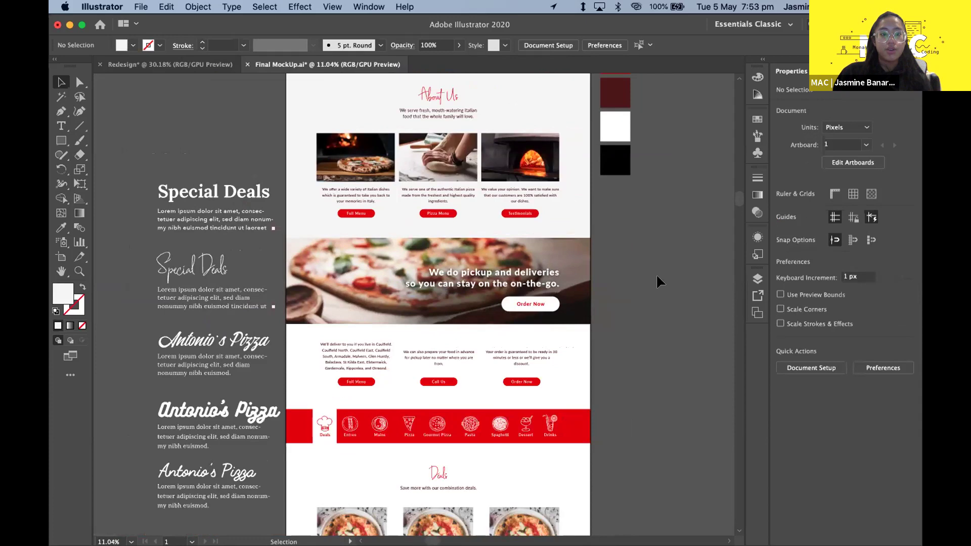
{"action": "scroll", "coordinate": [645, 289], "scroll_direction": "up", "scroll_amount": 3}
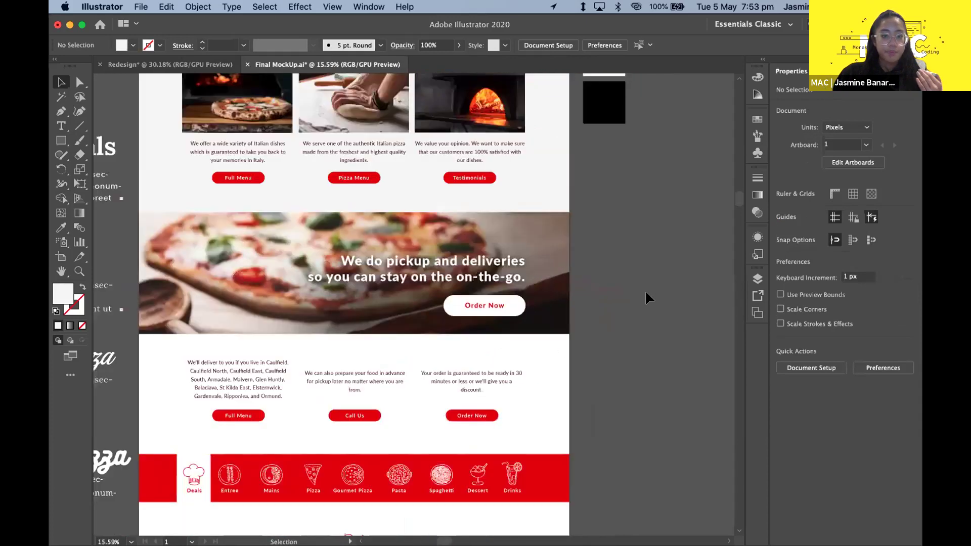
{"action": "scroll", "coordinate": [652, 365], "scroll_direction": "down", "scroll_amount": 5}
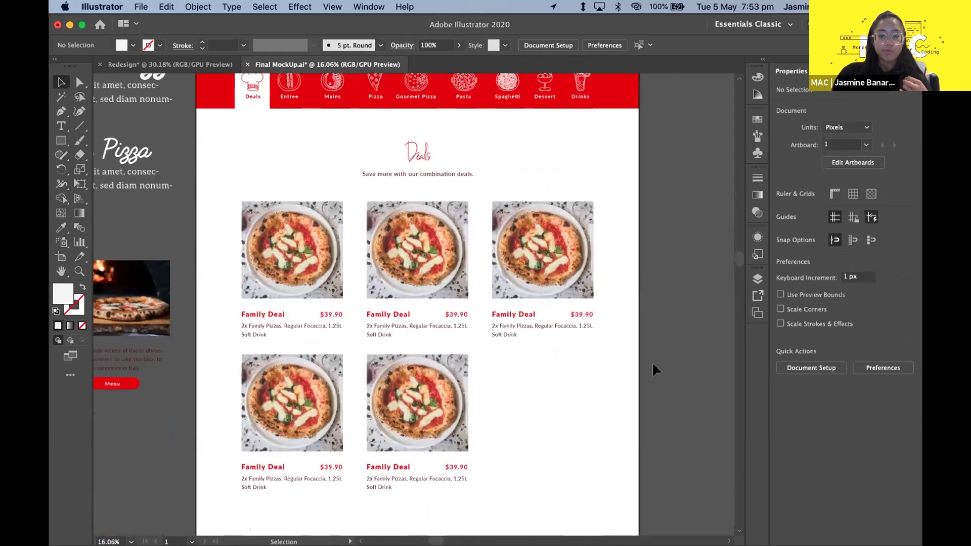
{"action": "scroll", "coordinate": [651, 362], "scroll_direction": "down", "scroll_amount": 2}
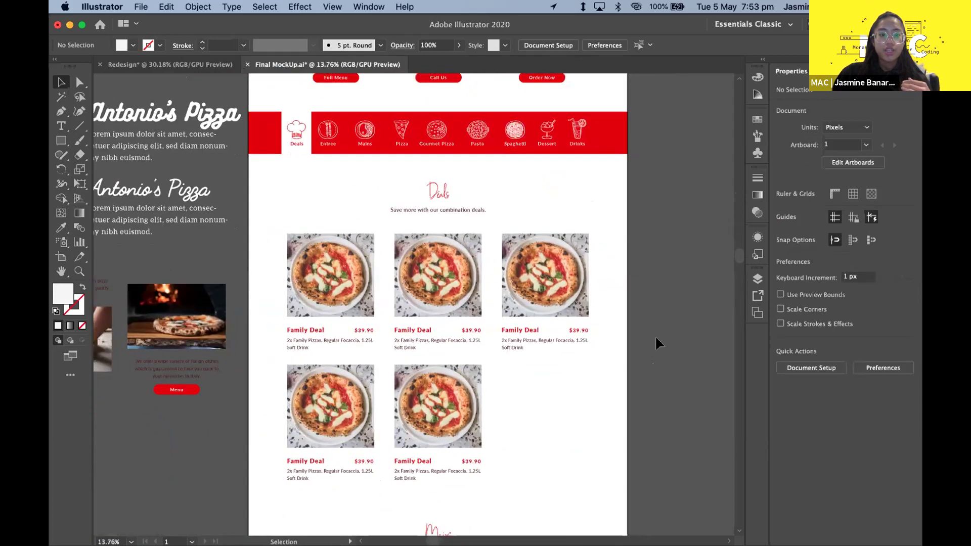
{"action": "scroll", "coordinate": [471, 219], "scroll_direction": "up", "scroll_amount": 3}
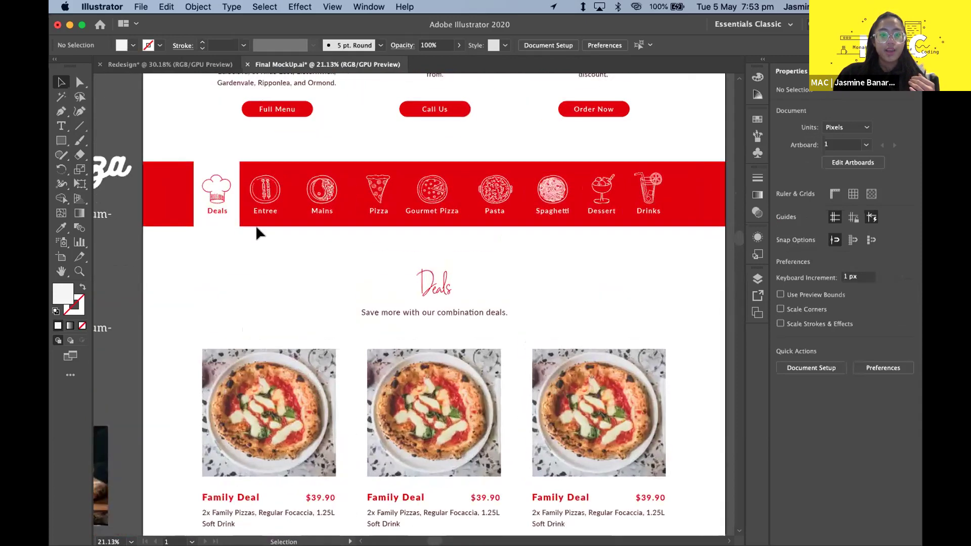
{"action": "scroll", "coordinate": [169, 208], "scroll_direction": "right", "scroll_amount": 2}
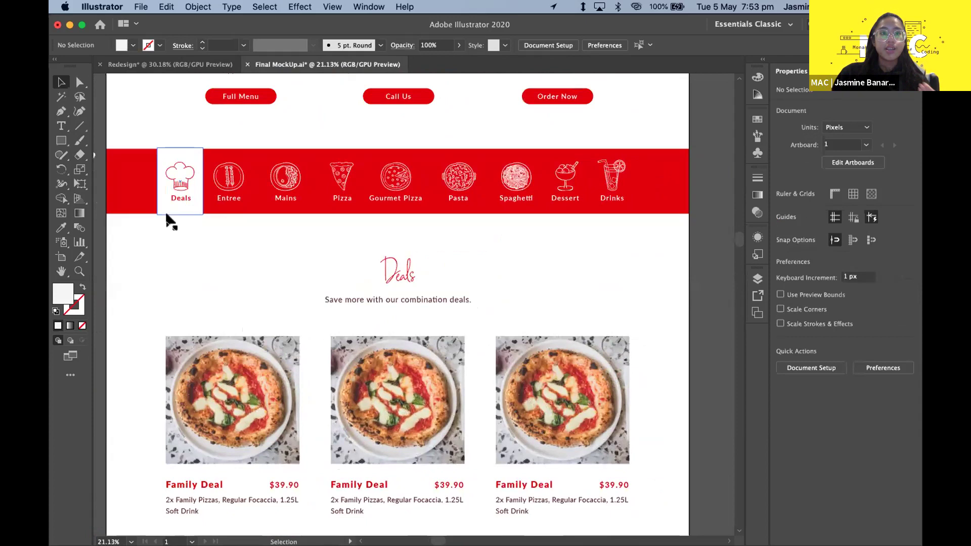
{"action": "scroll", "coordinate": [246, 251], "scroll_direction": "down", "scroll_amount": 4}
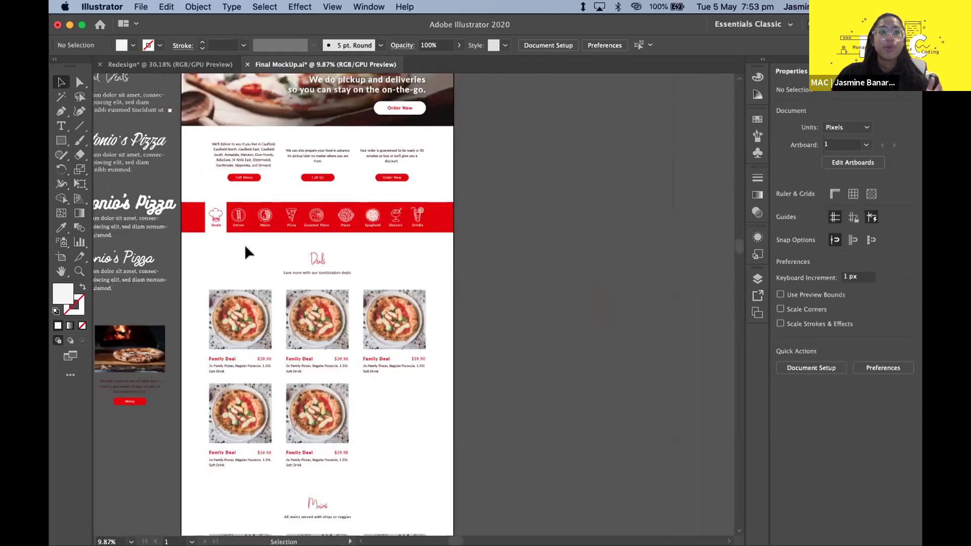
{"action": "scroll", "coordinate": [247, 251], "scroll_direction": "down", "scroll_amount": 3}
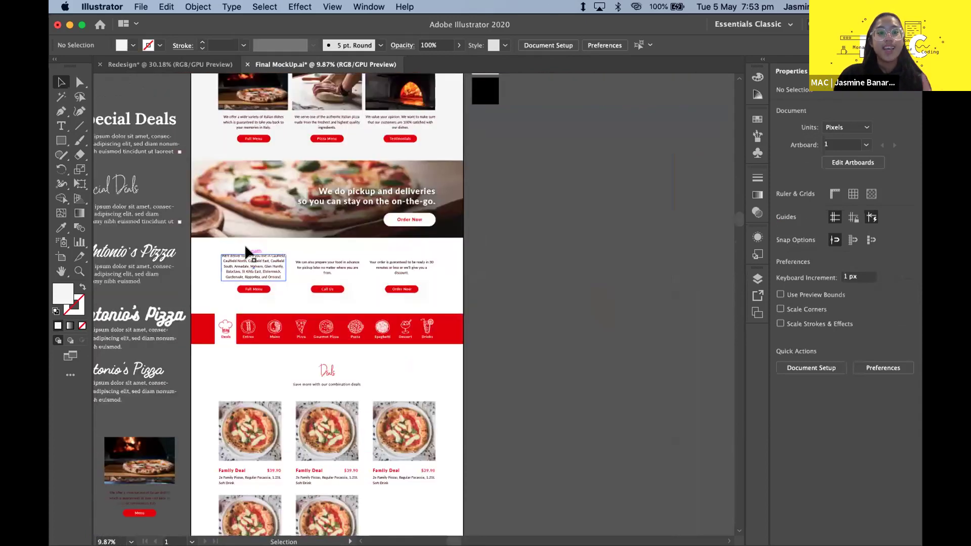
{"action": "scroll", "coordinate": [246, 251], "scroll_direction": "up", "scroll_amount": 3}
{"action": "scroll", "coordinate": [254, 180], "scroll_direction": "down", "scroll_amount": 2}
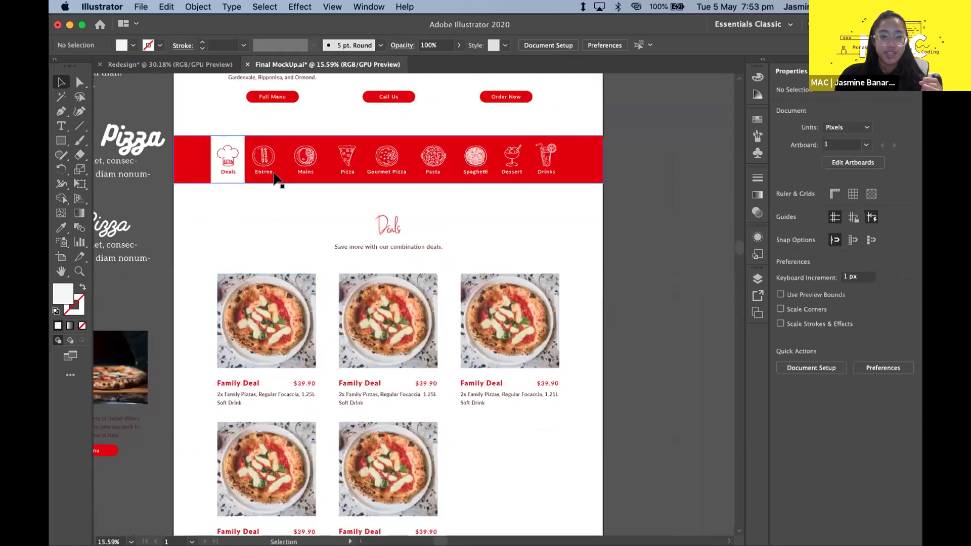
{"action": "scroll", "coordinate": [277, 182], "scroll_direction": "up", "scroll_amount": 2}
{"action": "scroll", "coordinate": [274, 175], "scroll_direction": "up", "scroll_amount": 15}
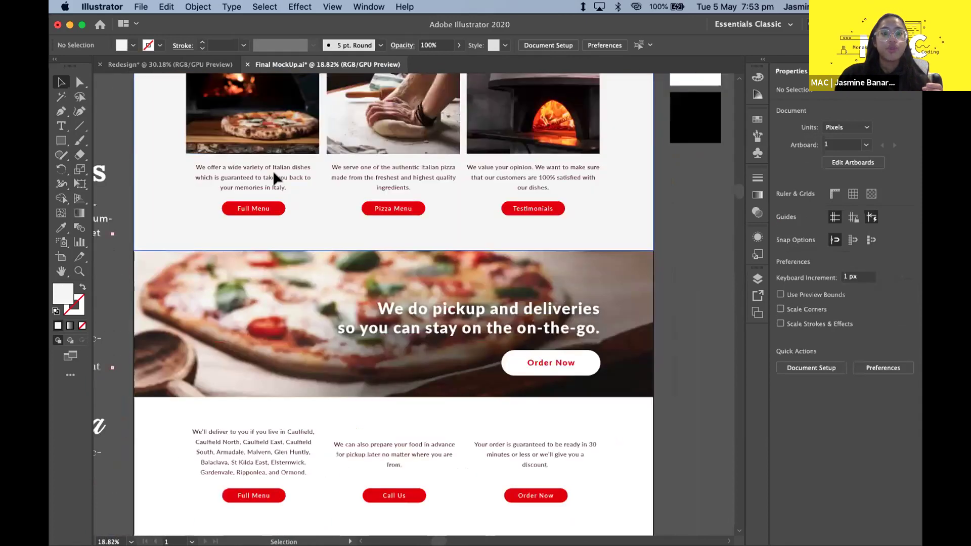
{"action": "scroll", "coordinate": [304, 230], "scroll_direction": "down", "scroll_amount": 10}
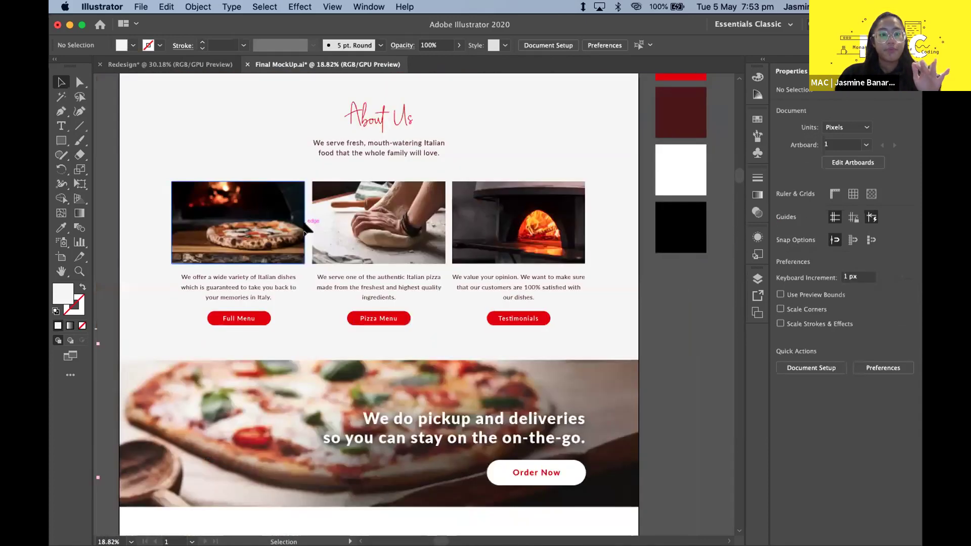
{"action": "scroll", "coordinate": [305, 228], "scroll_direction": "down", "scroll_amount": 2}
{"action": "scroll", "coordinate": [305, 228], "scroll_direction": "down", "scroll_amount": 4}
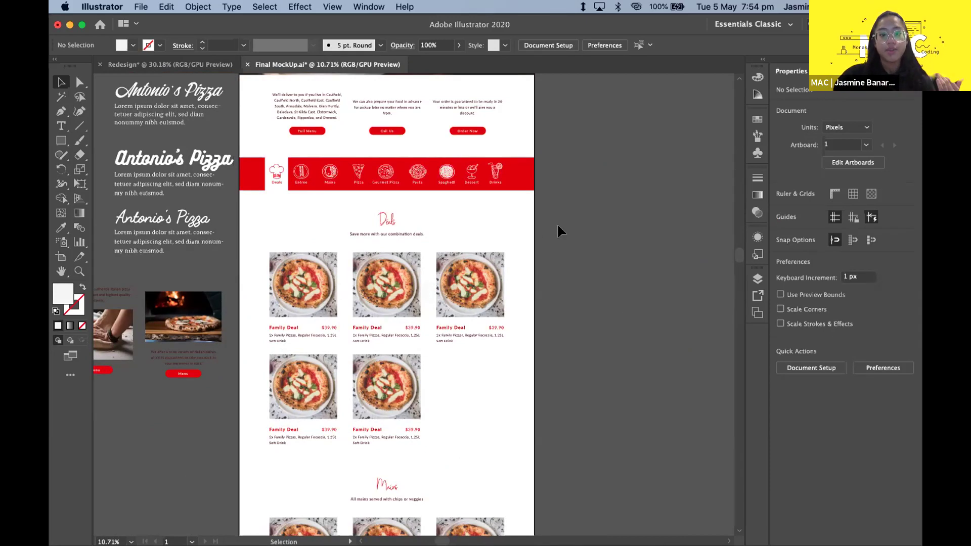
{"action": "scroll", "coordinate": [541, 221], "scroll_direction": "up", "scroll_amount": 3}
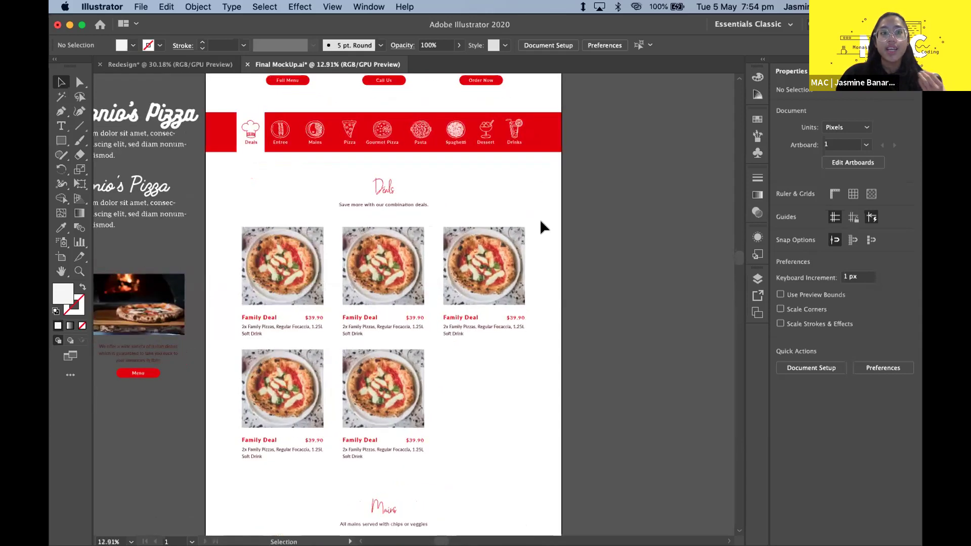
{"action": "scroll", "coordinate": [566, 250], "scroll_direction": "left", "scroll_amount": 2}
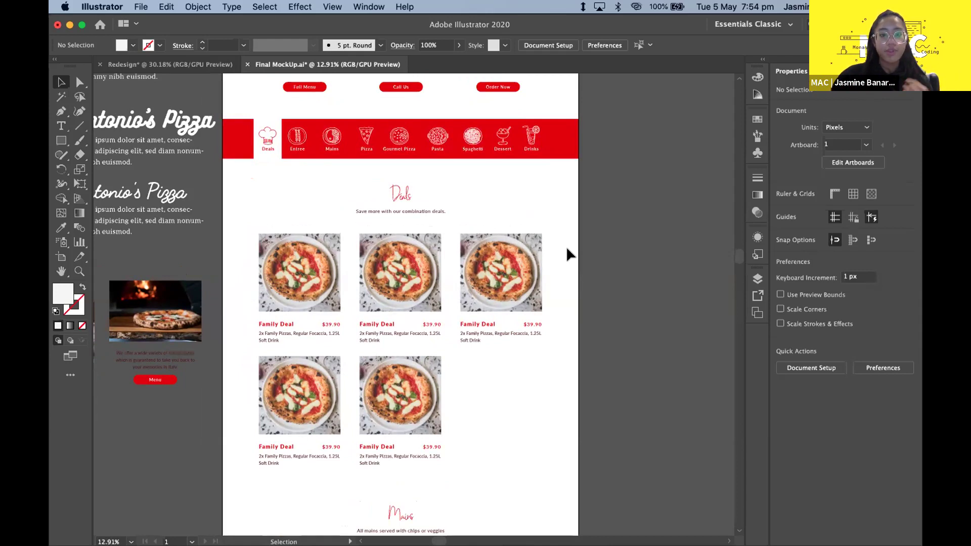
{"action": "scroll", "coordinate": [565, 247], "scroll_direction": "down", "scroll_amount": 3}
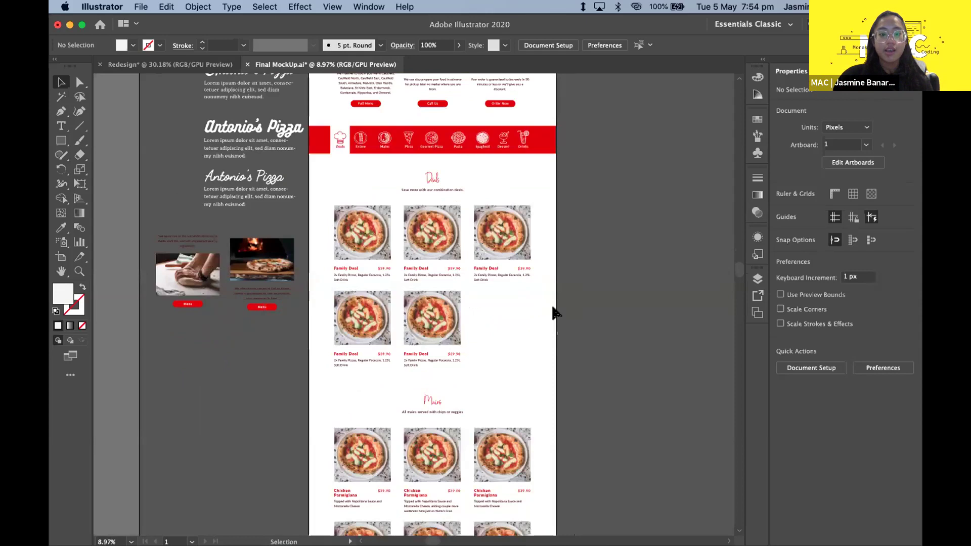
{"action": "scroll", "coordinate": [552, 310], "scroll_direction": "up", "scroll_amount": 3}
{"action": "scroll", "coordinate": [501, 308], "scroll_direction": "down", "scroll_amount": 3}
{"action": "scroll", "coordinate": [499, 308], "scroll_direction": "down", "scroll_amount": 3}
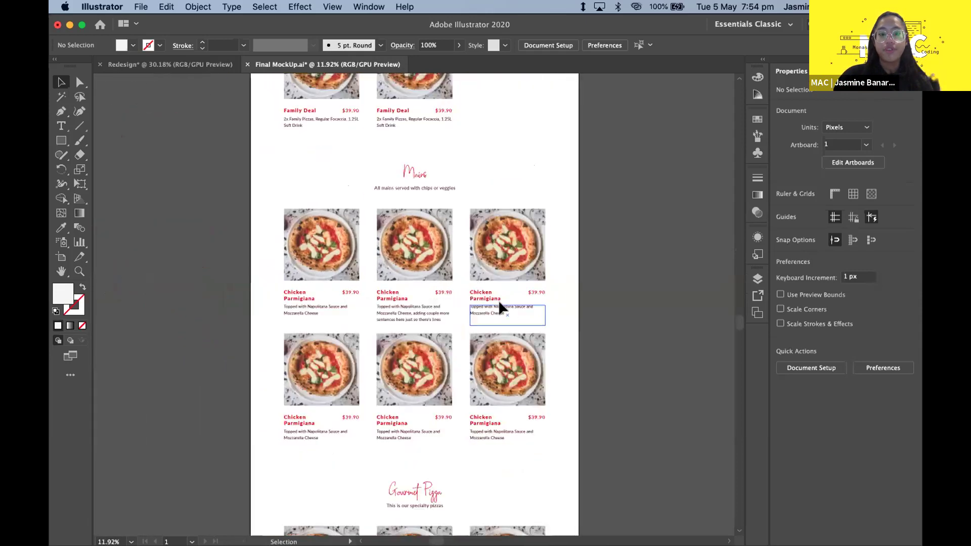
{"action": "scroll", "coordinate": [485, 344], "scroll_direction": "down", "scroll_amount": 3}
{"action": "scroll", "coordinate": [478, 372], "scroll_direction": "up", "scroll_amount": 5}
{"action": "scroll", "coordinate": [478, 371], "scroll_direction": "up", "scroll_amount": 5}
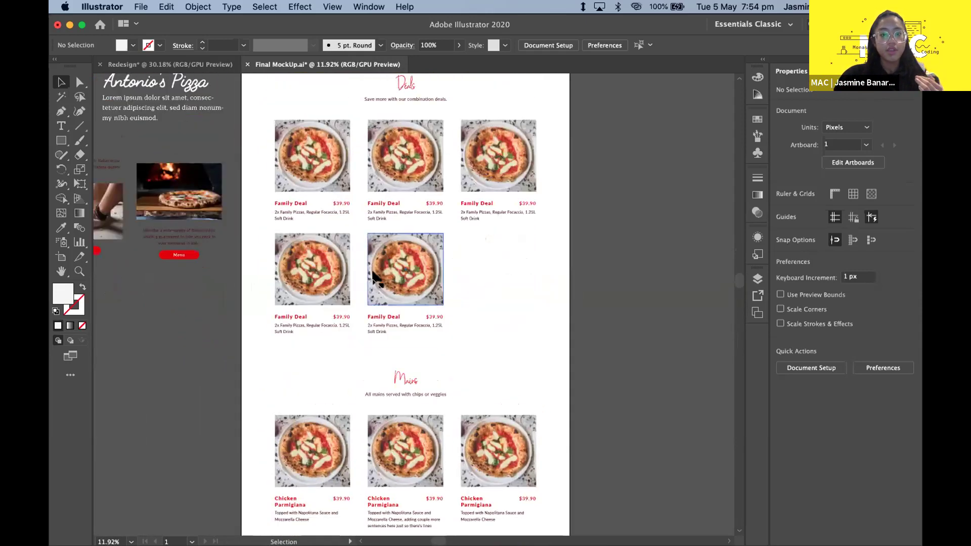
{"action": "scroll", "coordinate": [374, 278], "scroll_direction": "up", "scroll_amount": 3}
{"action": "scroll", "coordinate": [374, 278], "scroll_direction": "up", "scroll_amount": 2}
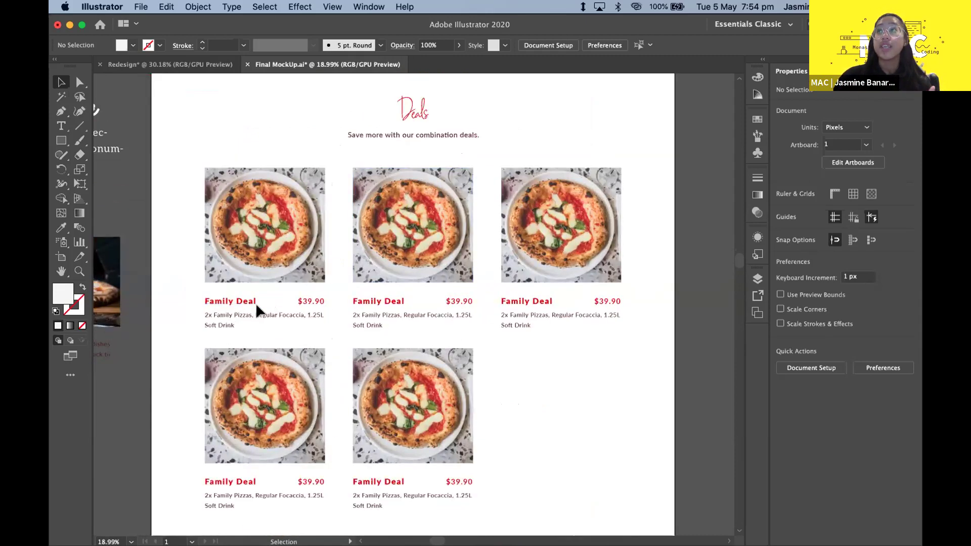
{"action": "left_click", "coordinate": [208, 319]}
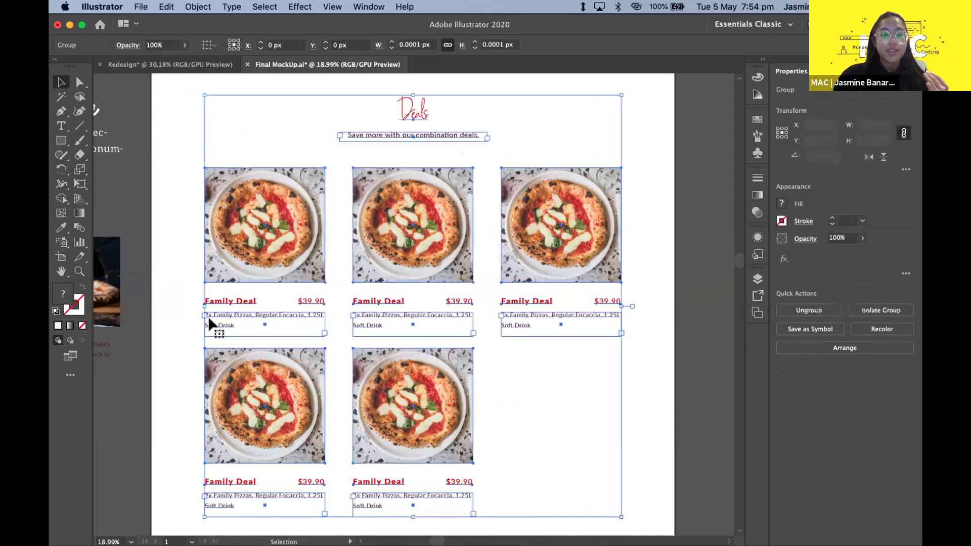
{"action": "left_click", "coordinate": [179, 311]}
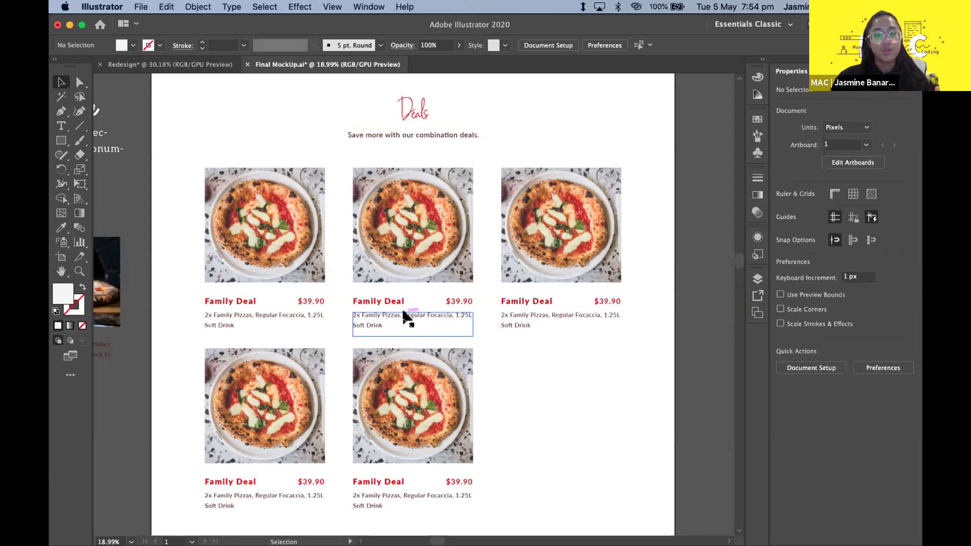
{"action": "scroll", "coordinate": [602, 404], "scroll_direction": "down", "scroll_amount": 5}
{"action": "scroll", "coordinate": [602, 404], "scroll_direction": "down", "scroll_amount": 3}
{"action": "scroll", "coordinate": [602, 404], "scroll_direction": "down", "scroll_amount": 5}
{"action": "scroll", "coordinate": [486, 288], "scroll_direction": "up", "scroll_amount": 2}
{"action": "scroll", "coordinate": [483, 284], "scroll_direction": "up", "scroll_amount": 2}
{"action": "scroll", "coordinate": [483, 284], "scroll_direction": "down", "scroll_amount": 1}
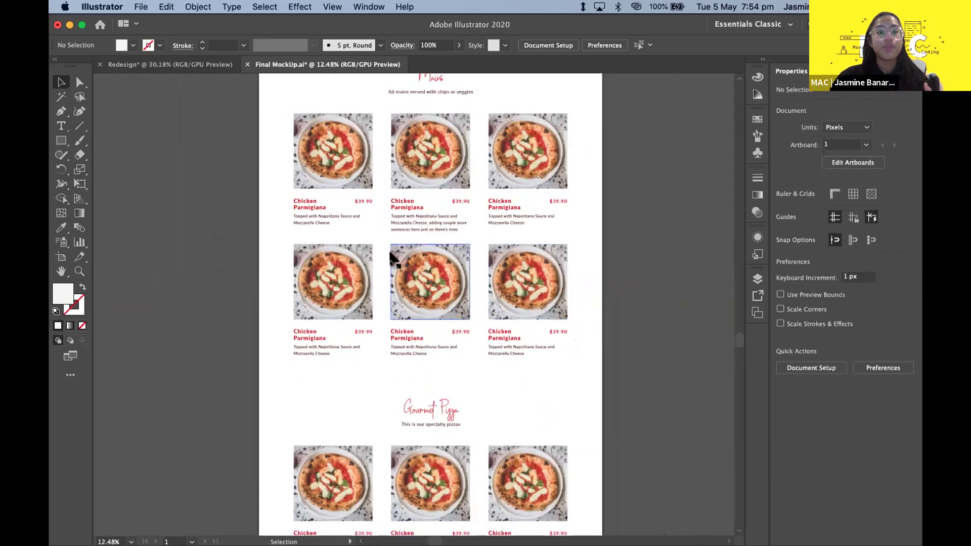
{"action": "scroll", "coordinate": [323, 232], "scroll_direction": "down", "scroll_amount": 2}
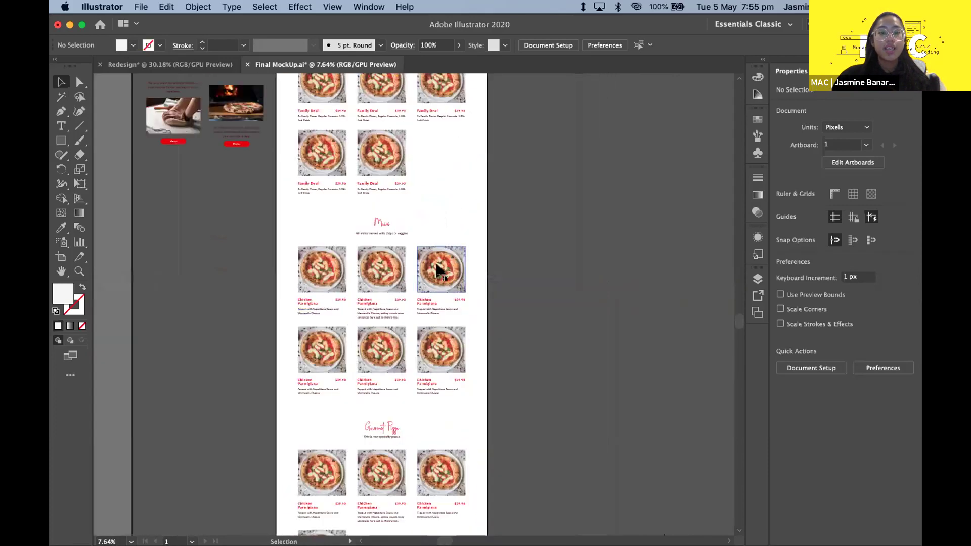
{"action": "scroll", "coordinate": [456, 184], "scroll_direction": "up", "scroll_amount": 5}
{"action": "scroll", "coordinate": [456, 183], "scroll_direction": "up", "scroll_amount": 2}
{"action": "scroll", "coordinate": [456, 183], "scroll_direction": "up", "scroll_amount": 3}
{"action": "scroll", "coordinate": [456, 184], "scroll_direction": "up", "scroll_amount": 1}
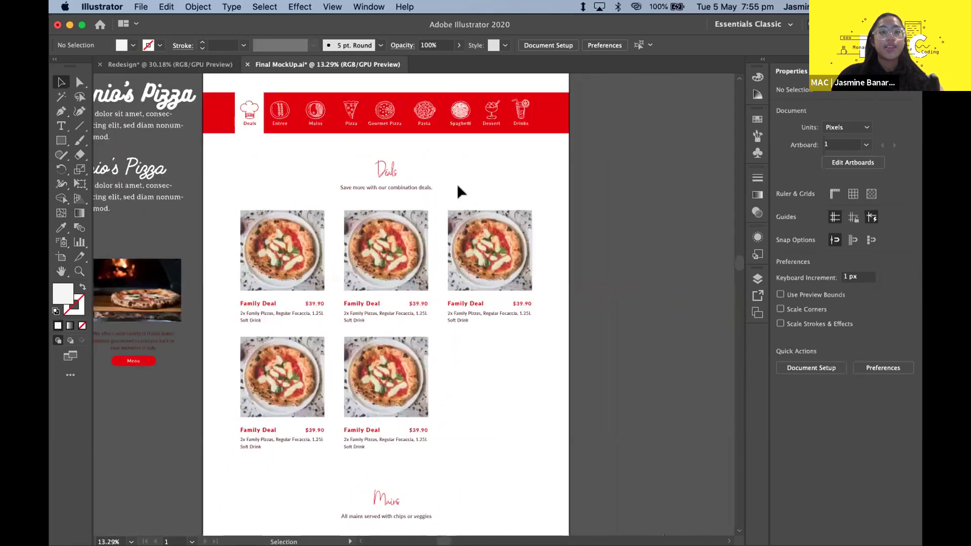
{"action": "scroll", "coordinate": [457, 187], "scroll_direction": "left", "scroll_amount": 1}
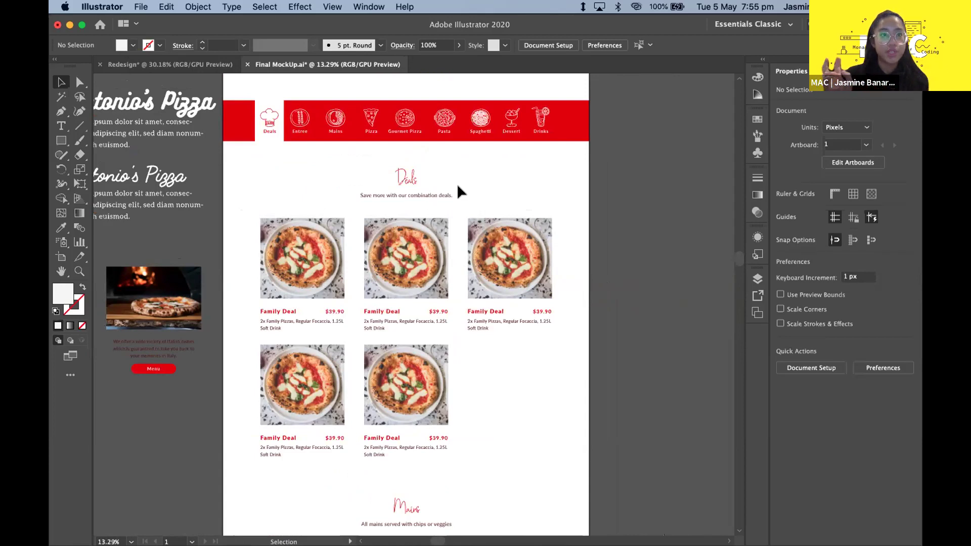
{"action": "scroll", "coordinate": [296, 223], "scroll_direction": "up", "scroll_amount": 3}
{"action": "scroll", "coordinate": [399, 348], "scroll_direction": "down", "scroll_amount": 2}
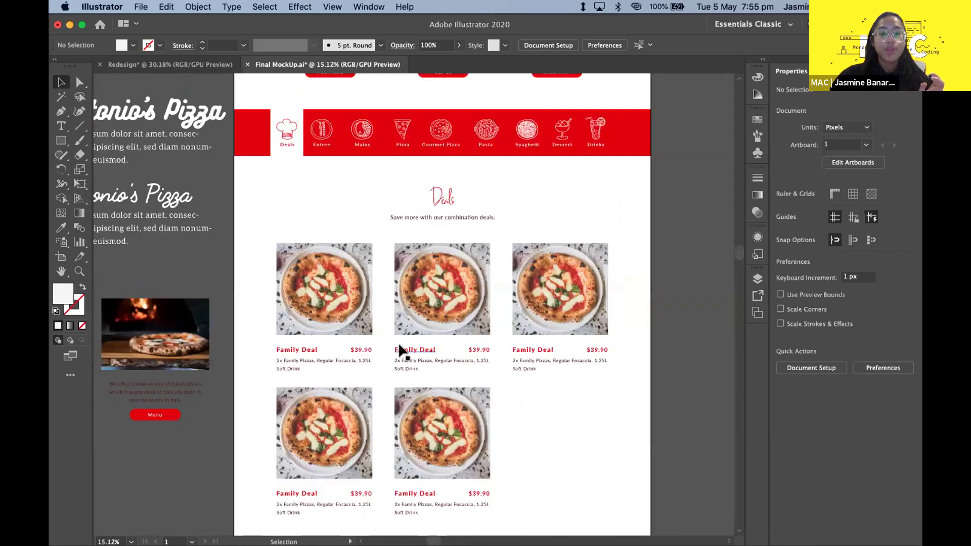
{"action": "scroll", "coordinate": [398, 347], "scroll_direction": "up", "scroll_amount": 1}
{"action": "scroll", "coordinate": [238, 260], "scroll_direction": "down", "scroll_amount": 1}
{"action": "left_click", "coordinate": [235, 222]}
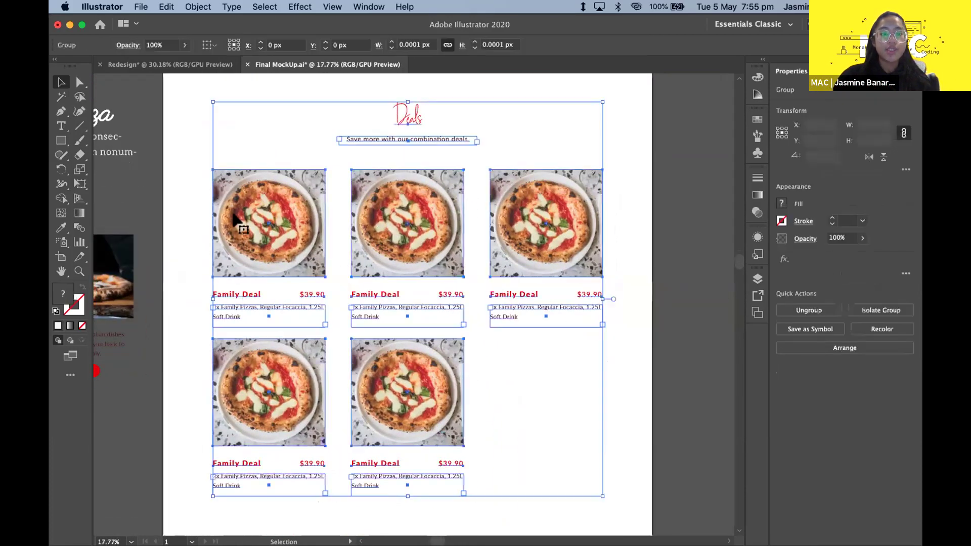
{"action": "left_click", "coordinate": [163, 216]}
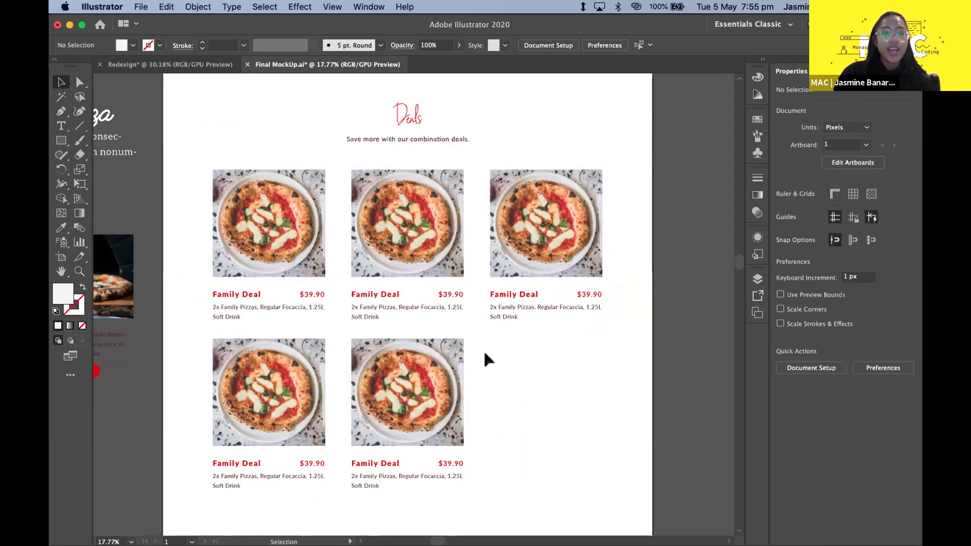
{"action": "scroll", "coordinate": [484, 350], "scroll_direction": "down", "scroll_amount": 2}
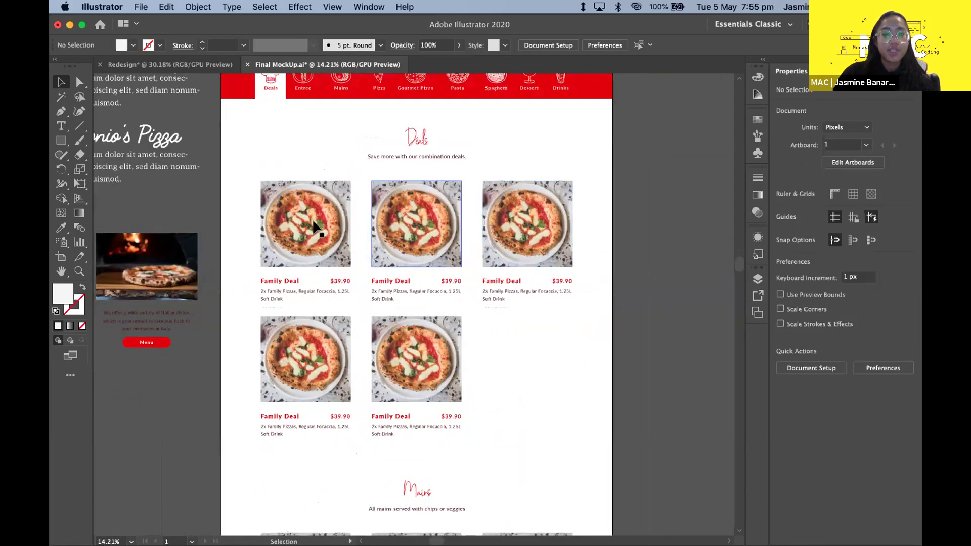
{"action": "scroll", "coordinate": [397, 393], "scroll_direction": "down", "scroll_amount": 2}
{"action": "scroll", "coordinate": [421, 187], "scroll_direction": "down", "scroll_amount": 1}
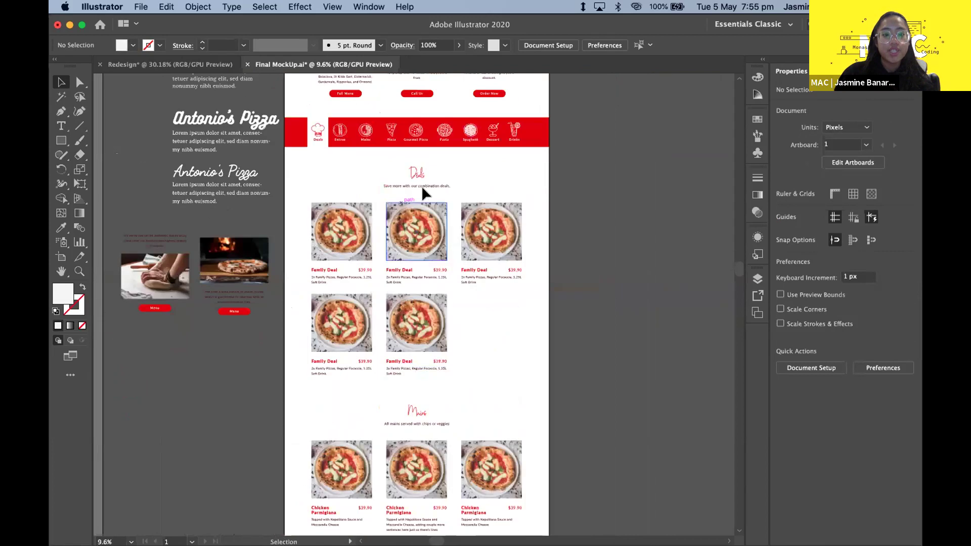
{"action": "left_click", "coordinate": [525, 355]}
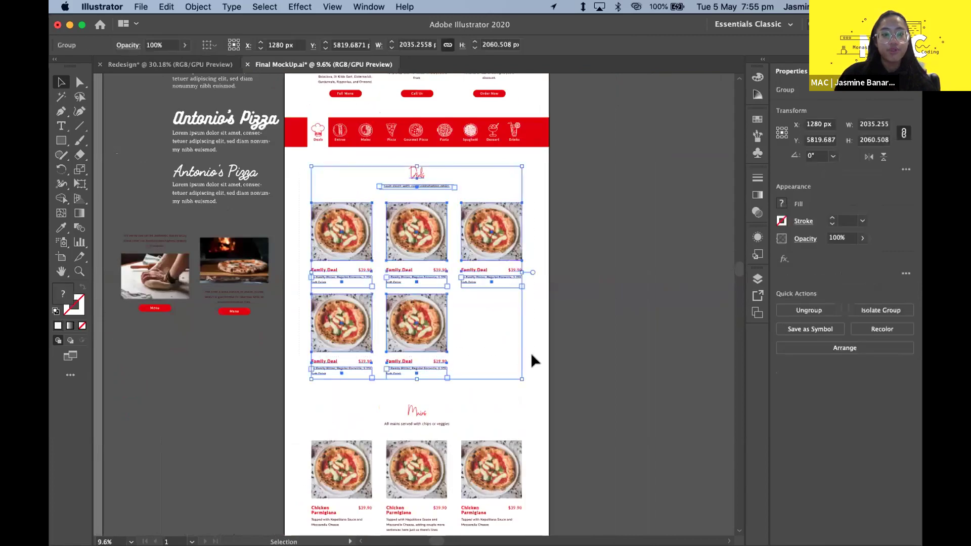
{"action": "scroll", "coordinate": [532, 361], "scroll_direction": "down", "scroll_amount": 5}
{"action": "left_click", "coordinate": [535, 499]}
{"action": "scroll", "coordinate": [536, 503], "scroll_direction": "down", "scroll_amount": 1}
{"action": "left_click_drag", "start_coordinate": [298, 225], "coordinate": [626, 448]}
{"action": "left_click", "coordinate": [628, 446]}
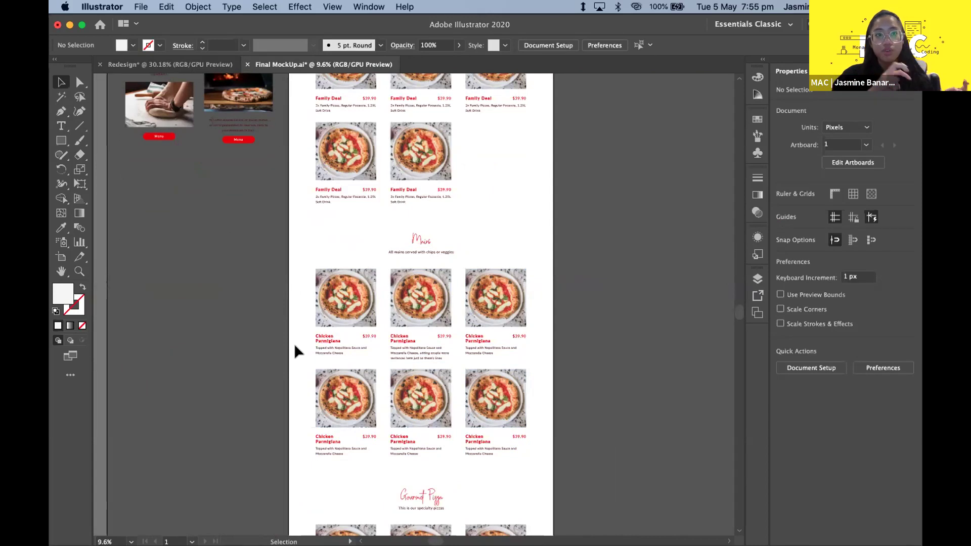
{"action": "scroll", "coordinate": [295, 349], "scroll_direction": "down", "scroll_amount": 5}
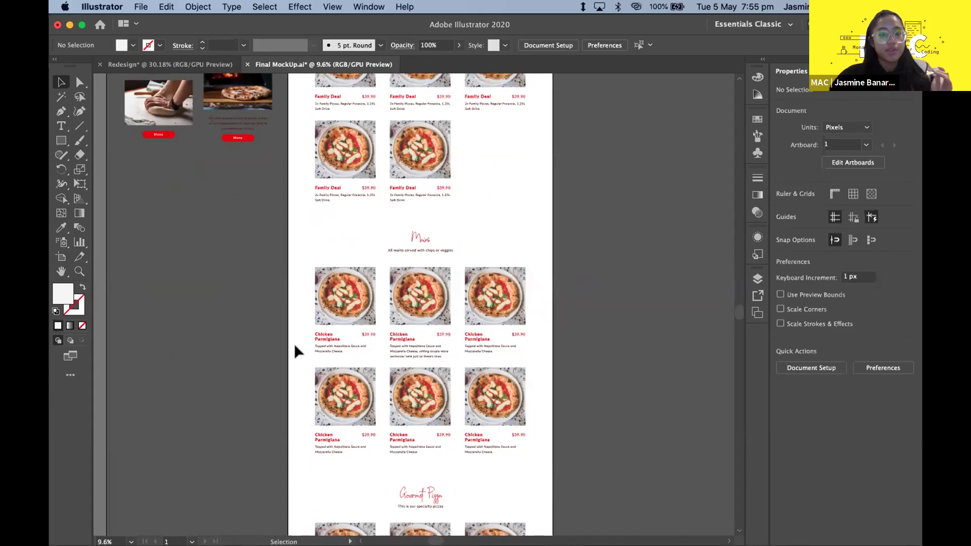
{"action": "scroll", "coordinate": [295, 349], "scroll_direction": "right", "scroll_amount": 1}
{"action": "scroll", "coordinate": [523, 328], "scroll_direction": "up", "scroll_amount": 10}
{"action": "scroll", "coordinate": [523, 328], "scroll_direction": "right", "scroll_amount": 1}
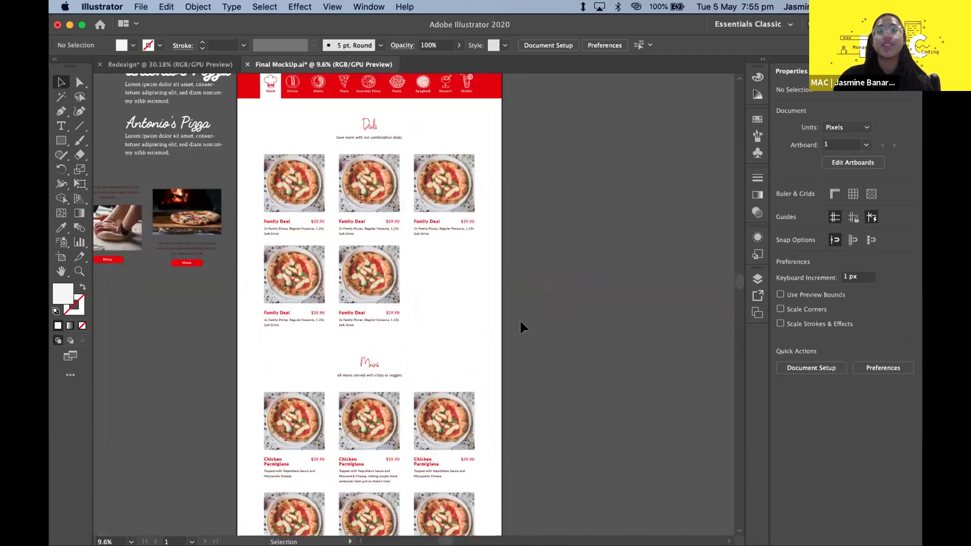
{"action": "scroll", "coordinate": [524, 328], "scroll_direction": "down", "scroll_amount": 1}
{"action": "scroll", "coordinate": [523, 328], "scroll_direction": "left", "scroll_amount": 1}
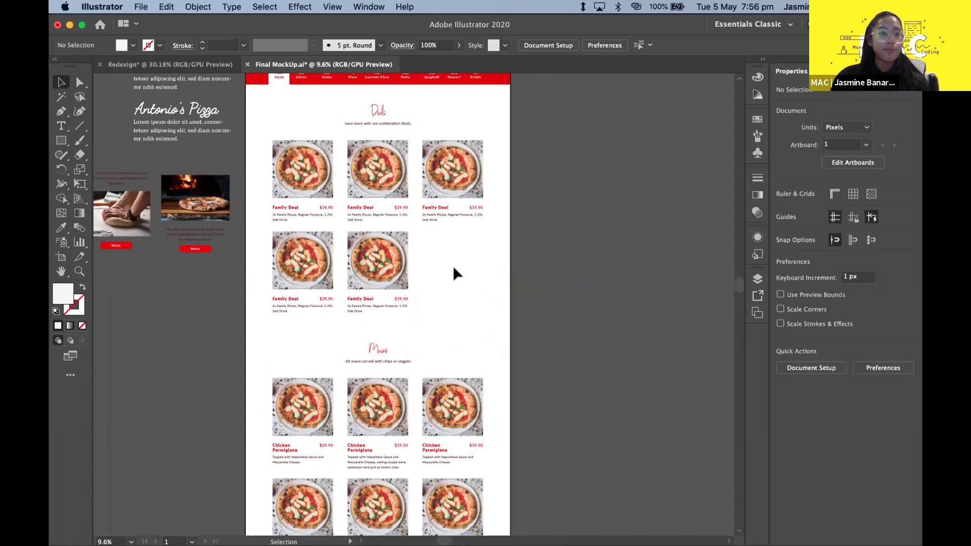
{"action": "scroll", "coordinate": [453, 273], "scroll_direction": "down", "scroll_amount": 1}
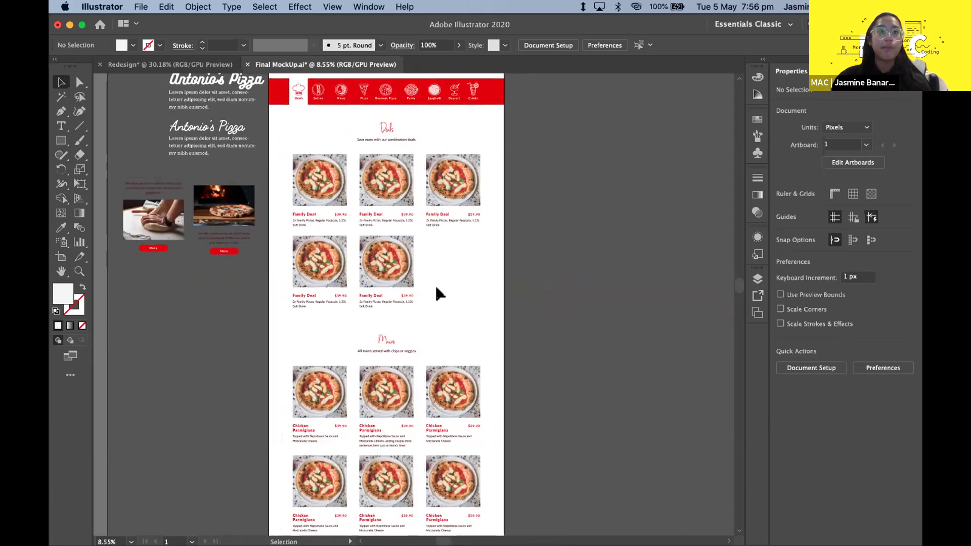
{"action": "scroll", "coordinate": [437, 293], "scroll_direction": "up", "scroll_amount": 2}
{"action": "scroll", "coordinate": [438, 293], "scroll_direction": "down", "scroll_amount": 10}
{"action": "scroll", "coordinate": [440, 288], "scroll_direction": "down", "scroll_amount": 2}
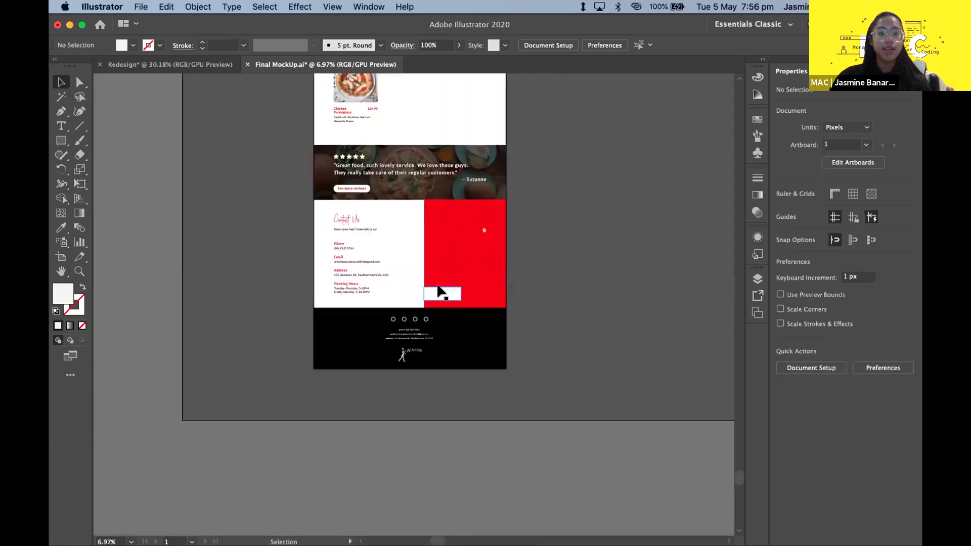
- Scroll up and down through the Final MockUp artboard to review each pizza page section
{"action": "scroll", "coordinate": [499, 238], "scroll_direction": "up", "scroll_amount": 2}
{"action": "scroll", "coordinate": [580, 202], "scroll_direction": "up", "scroll_amount": 3}
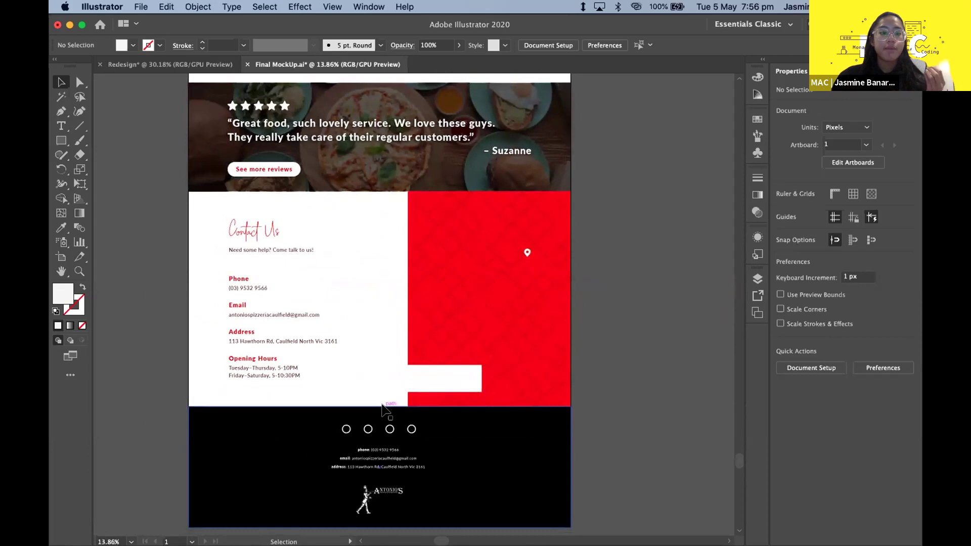
{"action": "scroll", "coordinate": [271, 260], "scroll_direction": "up", "scroll_amount": 1}
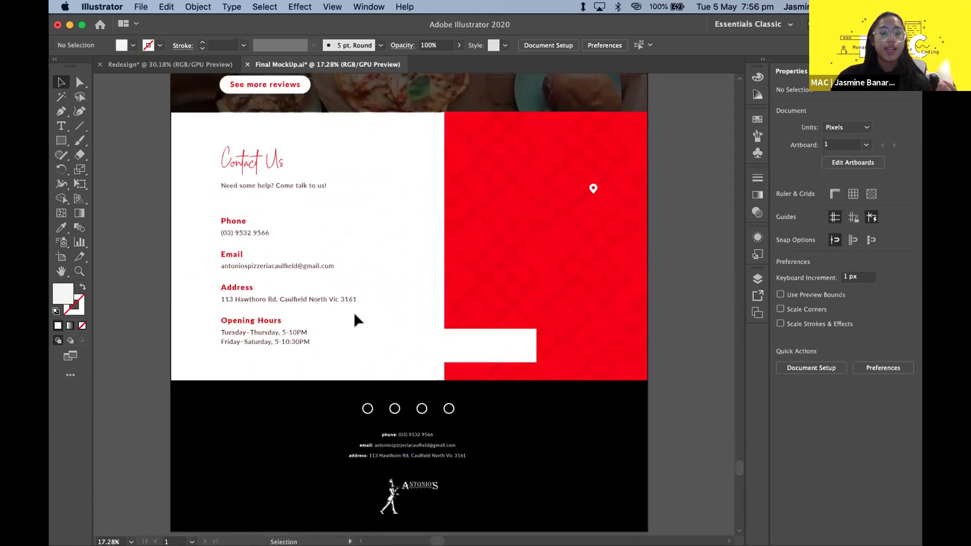
{"action": "scroll", "coordinate": [353, 318], "scroll_direction": "up", "scroll_amount": 1}
{"action": "scroll", "coordinate": [574, 296], "scroll_direction": "up", "scroll_amount": 1}
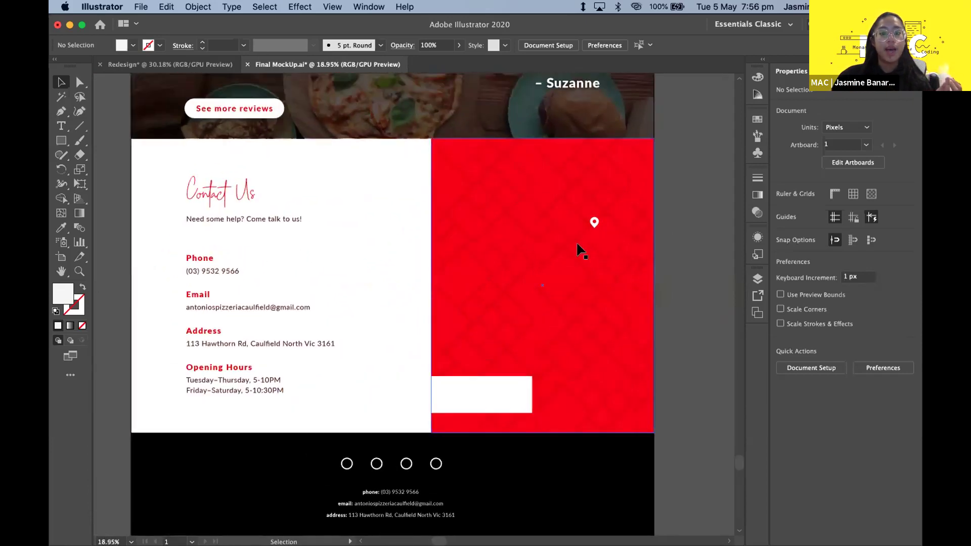
{"action": "scroll", "coordinate": [647, 206], "scroll_direction": "down", "scroll_amount": 2}
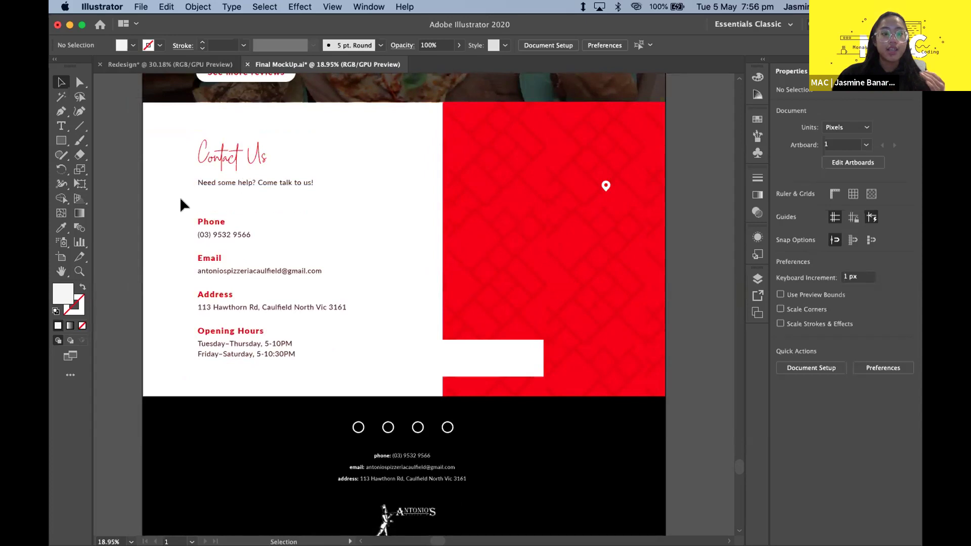
{"action": "scroll", "coordinate": [230, 319], "scroll_direction": "down", "scroll_amount": 1}
{"action": "scroll", "coordinate": [244, 320], "scroll_direction": "down", "scroll_amount": 2}
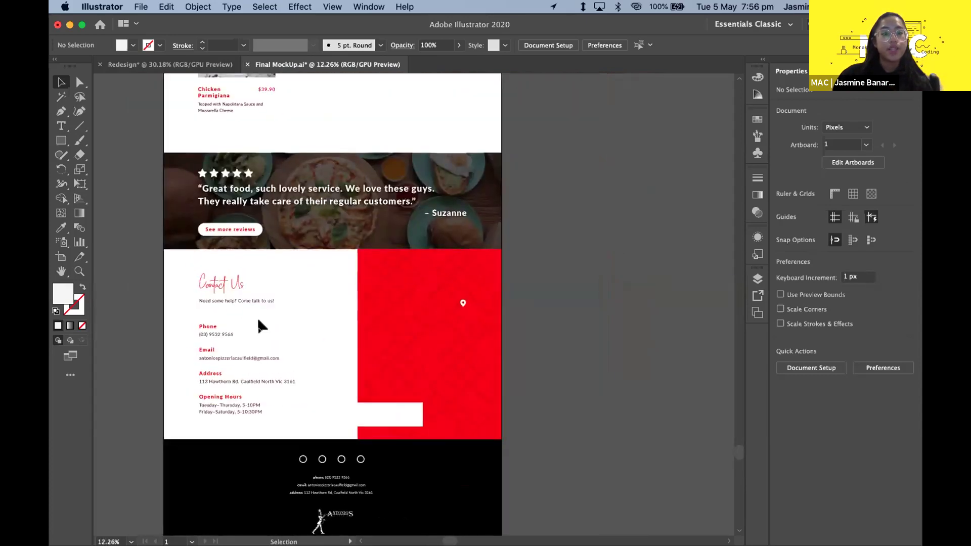
{"action": "scroll", "coordinate": [258, 325], "scroll_direction": "up", "scroll_amount": 2}
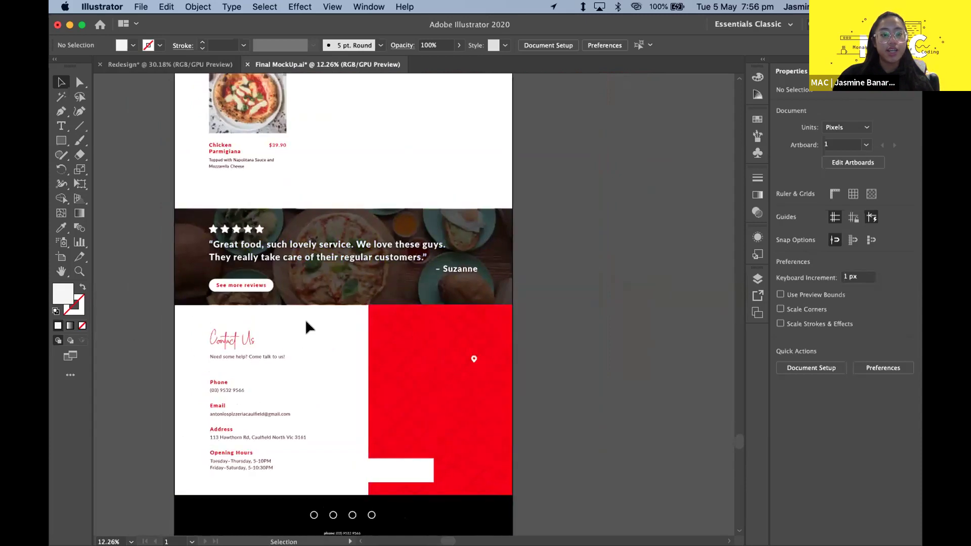
{"action": "scroll", "coordinate": [306, 325], "scroll_direction": "down", "scroll_amount": 1}
{"action": "scroll", "coordinate": [305, 325], "scroll_direction": "up", "scroll_amount": 6}
{"action": "scroll", "coordinate": [307, 326], "scroll_direction": "up", "scroll_amount": 10}
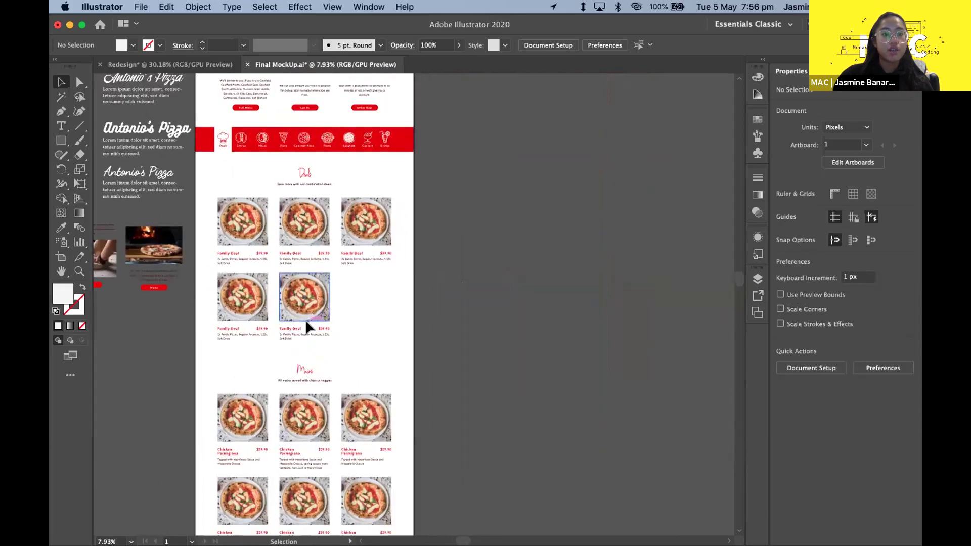
{"action": "scroll", "coordinate": [296, 172], "scroll_direction": "up", "scroll_amount": 1}
{"action": "scroll", "coordinate": [368, 397], "scroll_direction": "down", "scroll_amount": 4}
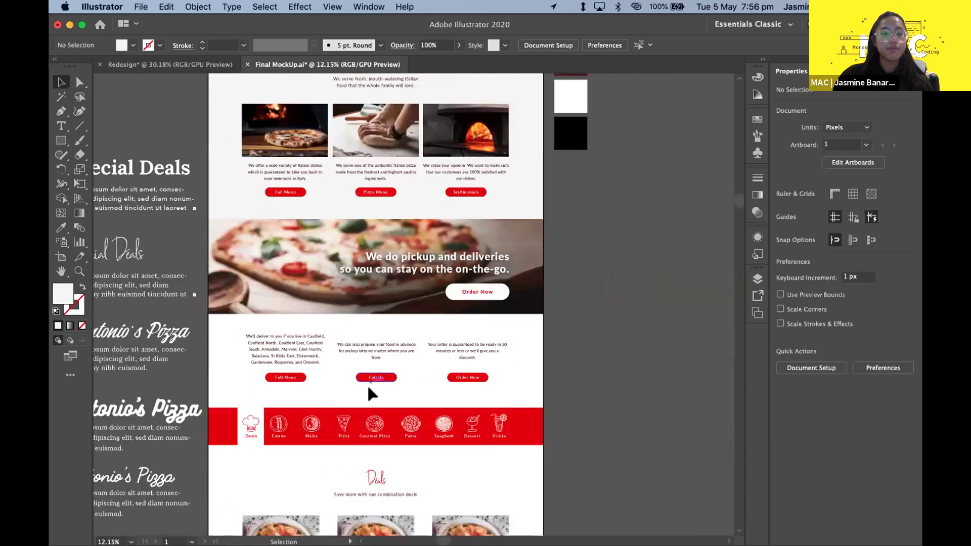
{"action": "scroll", "coordinate": [589, 308], "scroll_direction": "down", "scroll_amount": 5}
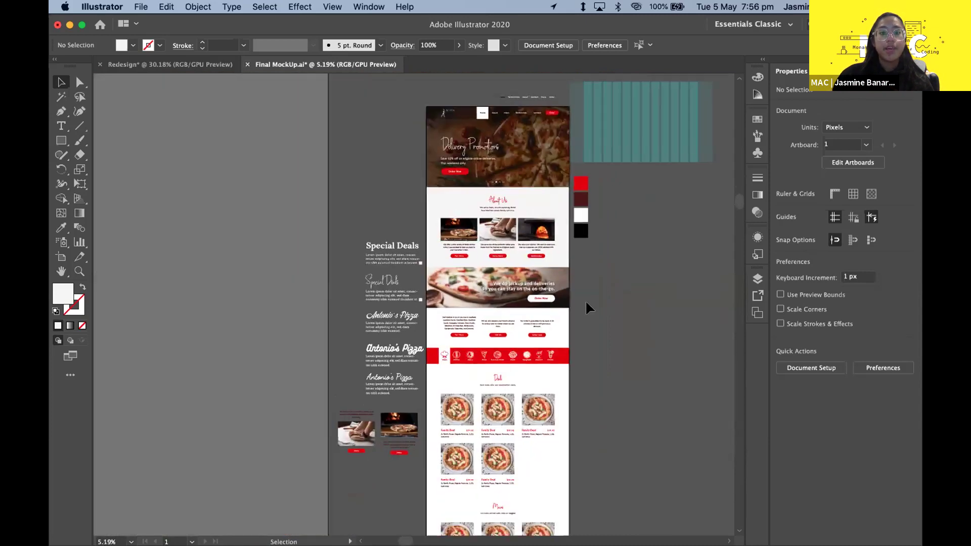
{"action": "scroll", "coordinate": [588, 306], "scroll_direction": "down", "scroll_amount": 10}
{"action": "scroll", "coordinate": [488, 407], "scroll_direction": "up", "scroll_amount": 3}
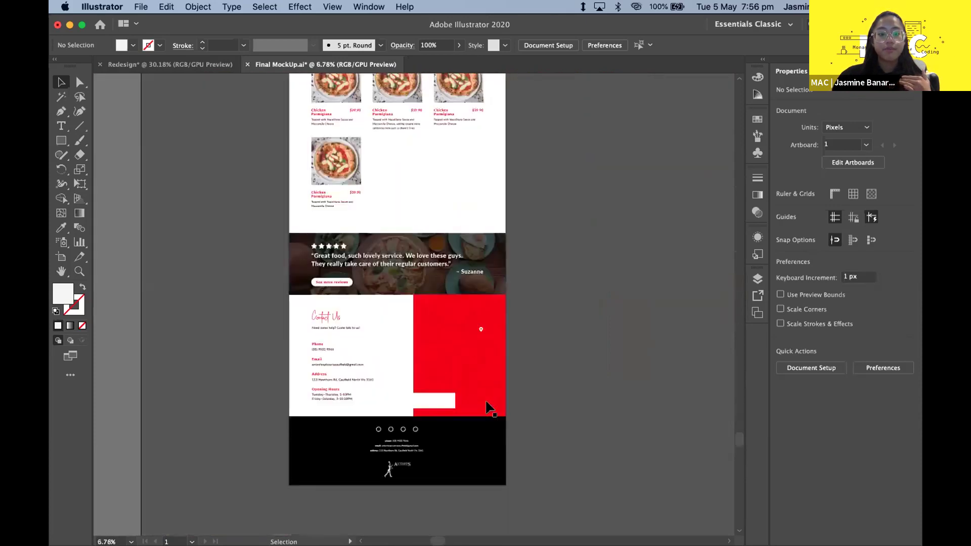
{"action": "scroll", "coordinate": [560, 253], "scroll_direction": "up", "scroll_amount": 5}
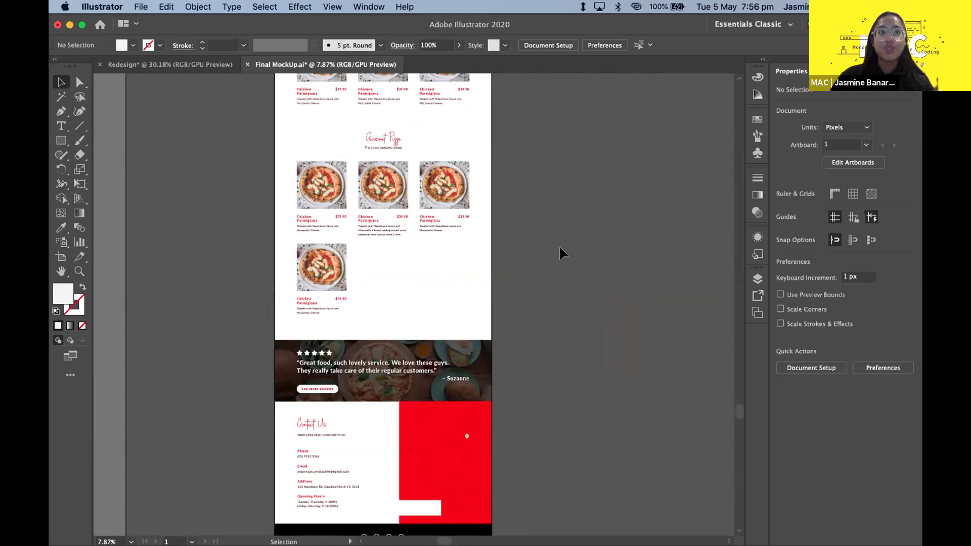
{"action": "scroll", "coordinate": [561, 253], "scroll_direction": "up", "scroll_amount": 10}
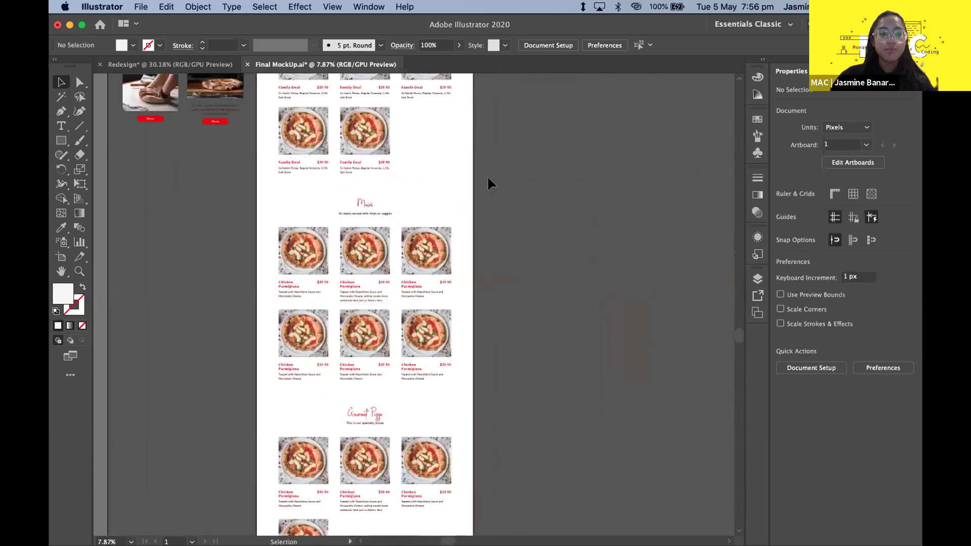
{"action": "scroll", "coordinate": [444, 180], "scroll_direction": "up", "scroll_amount": 5}
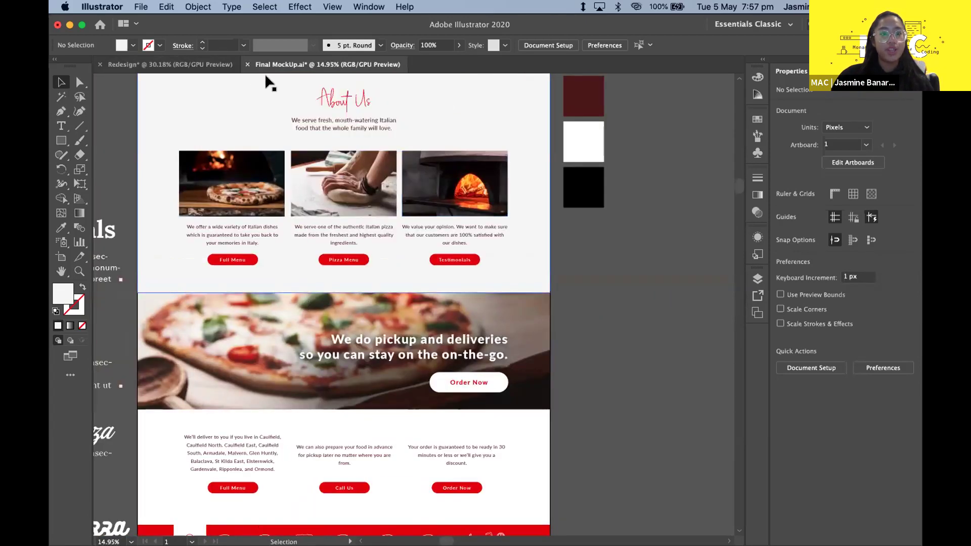
{"action": "scroll", "coordinate": [263, 90], "scroll_direction": "down", "scroll_amount": 4}
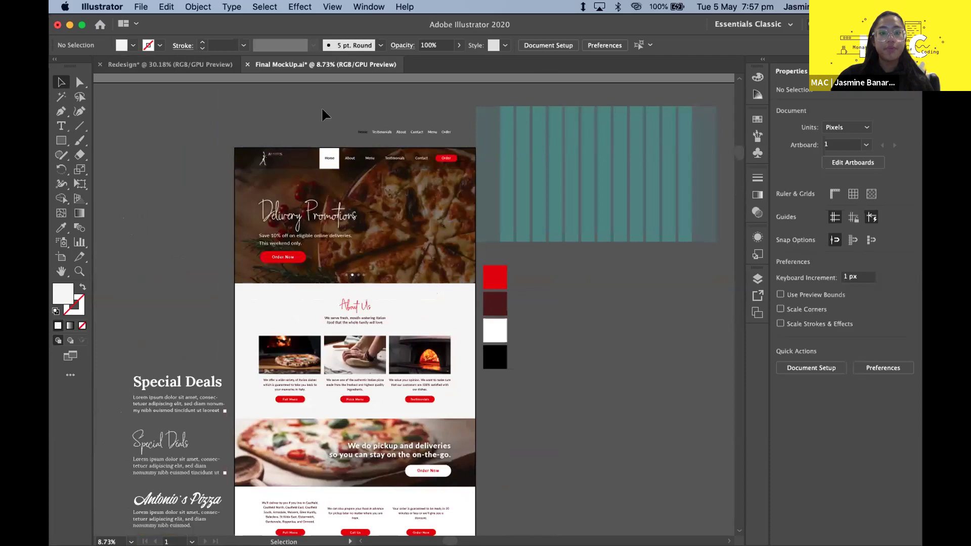
{"action": "scroll", "coordinate": [324, 115], "scroll_direction": "right", "scroll_amount": 1}
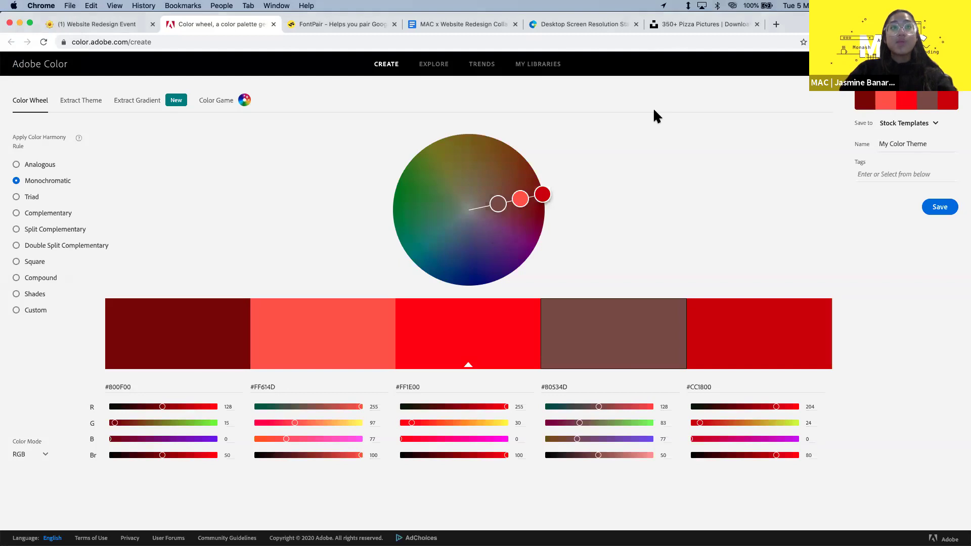
- Load conniespizza.com.au in a new tab via the 'connie' address-bar suggestion
{"action": "key", "text": "super+t"}
{"action": "type", "text": "connie"}
{"action": "key", "text": "Down"}
{"action": "key", "text": "Down"}
{"action": "key", "text": "Down"}
{"action": "key", "text": "Return"}
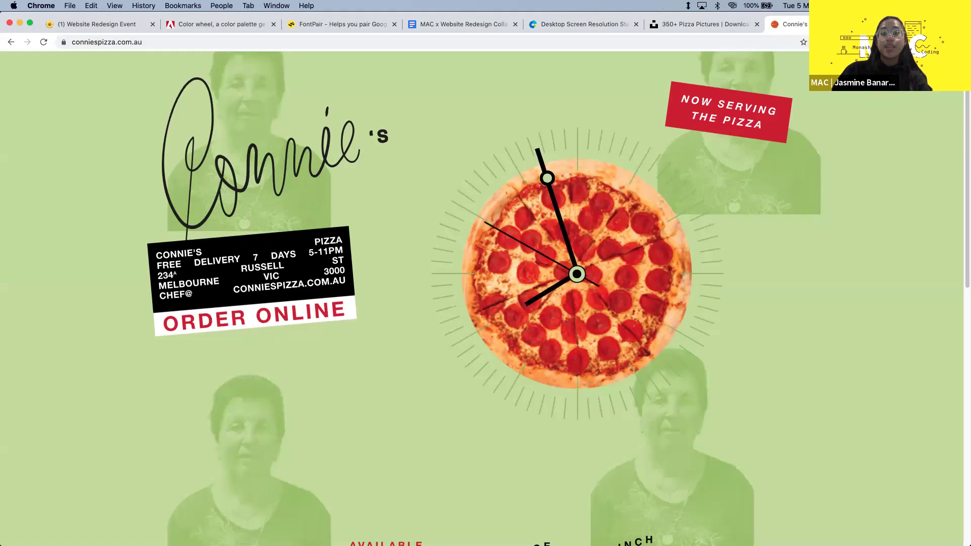
{"action": "scroll", "coordinate": [658, 276], "scroll_direction": "down", "scroll_amount": 1}
{"action": "scroll", "coordinate": [658, 276], "scroll_direction": "up", "scroll_amount": 1}
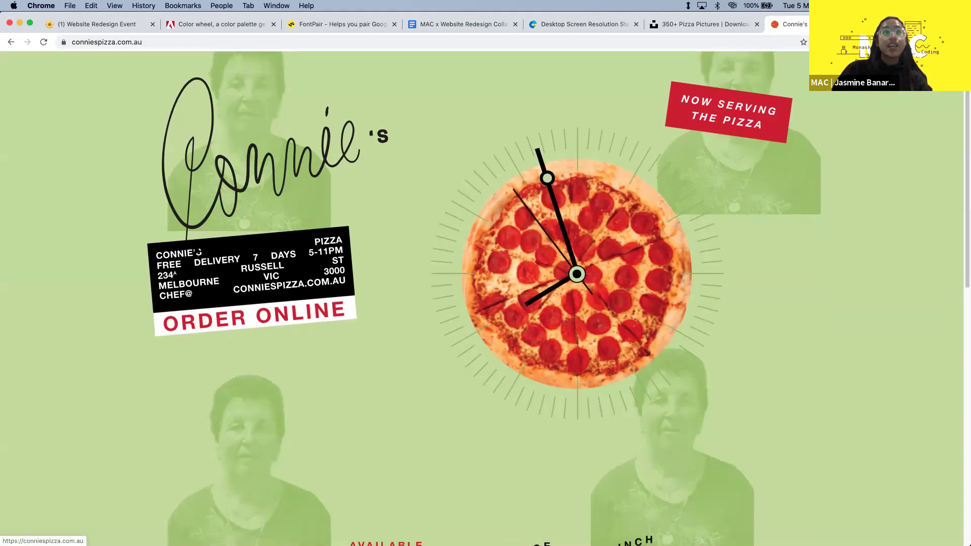
{"action": "scroll", "coordinate": [269, 269], "scroll_direction": "down", "scroll_amount": 5}
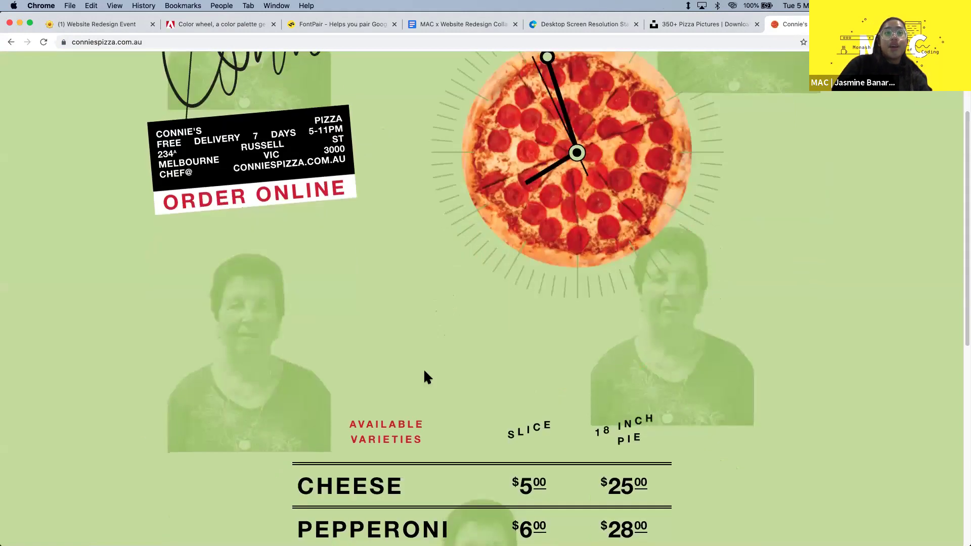
{"action": "scroll", "coordinate": [426, 377], "scroll_direction": "down", "scroll_amount": 15}
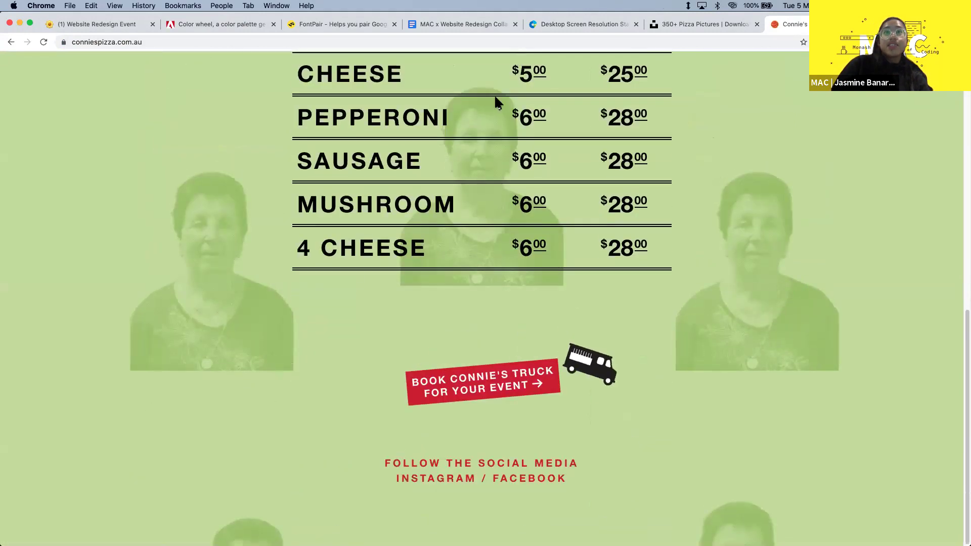
{"action": "scroll", "coordinate": [408, 323], "scroll_direction": "up", "scroll_amount": 15}
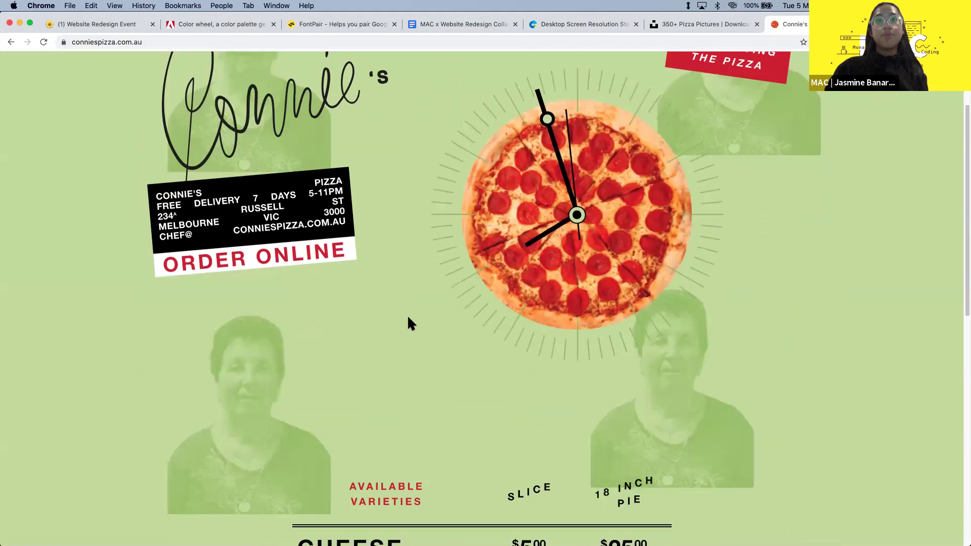
{"action": "scroll", "coordinate": [409, 322], "scroll_direction": "up", "scroll_amount": 2}
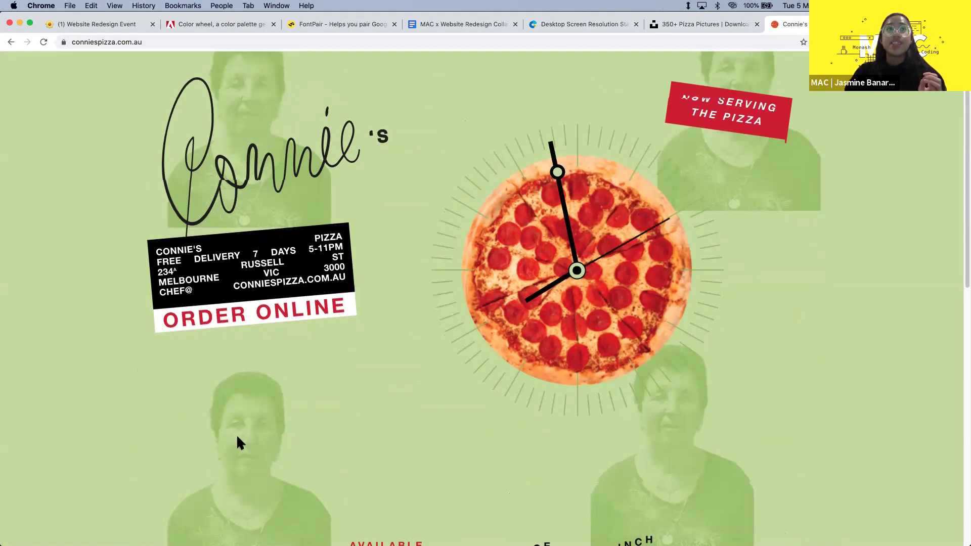
{"action": "scroll", "coordinate": [268, 420], "scroll_direction": "down", "scroll_amount": 1}
{"action": "scroll", "coordinate": [354, 405], "scroll_direction": "down", "scroll_amount": 4}
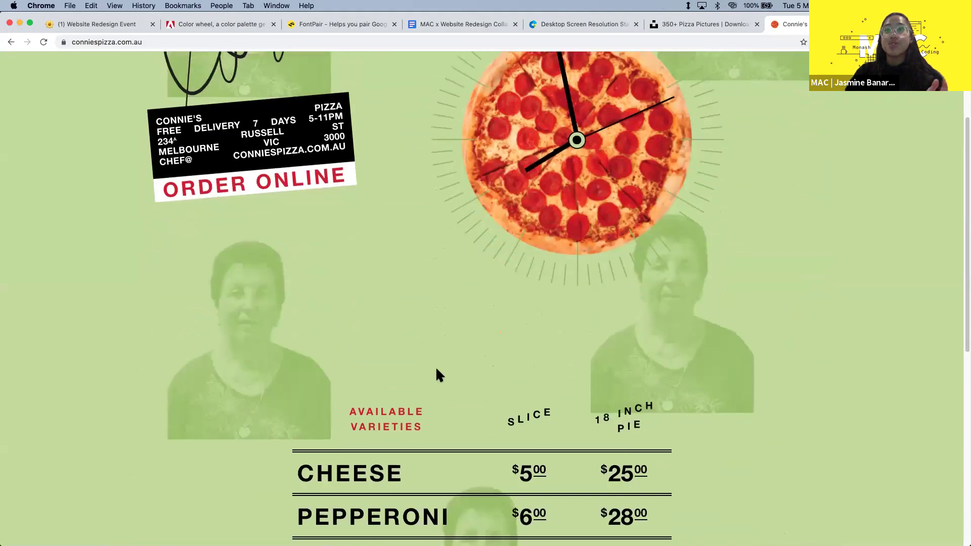
{"action": "scroll", "coordinate": [438, 374], "scroll_direction": "up", "scroll_amount": 5}
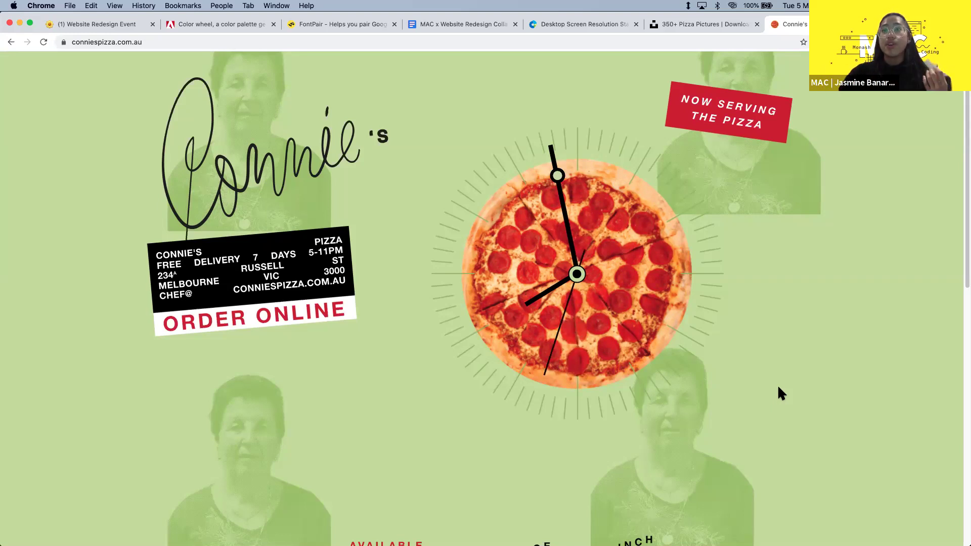
{"action": "scroll", "coordinate": [778, 388], "scroll_direction": "down", "scroll_amount": 1}
{"action": "scroll", "coordinate": [783, 393], "scroll_direction": "down", "scroll_amount": 1}
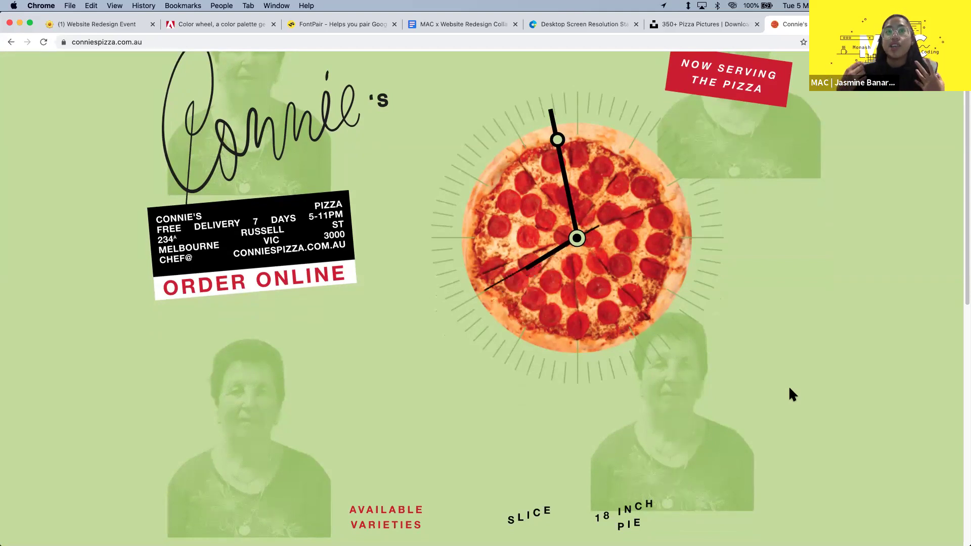
{"action": "scroll", "coordinate": [789, 388], "scroll_direction": "up", "scroll_amount": 2}
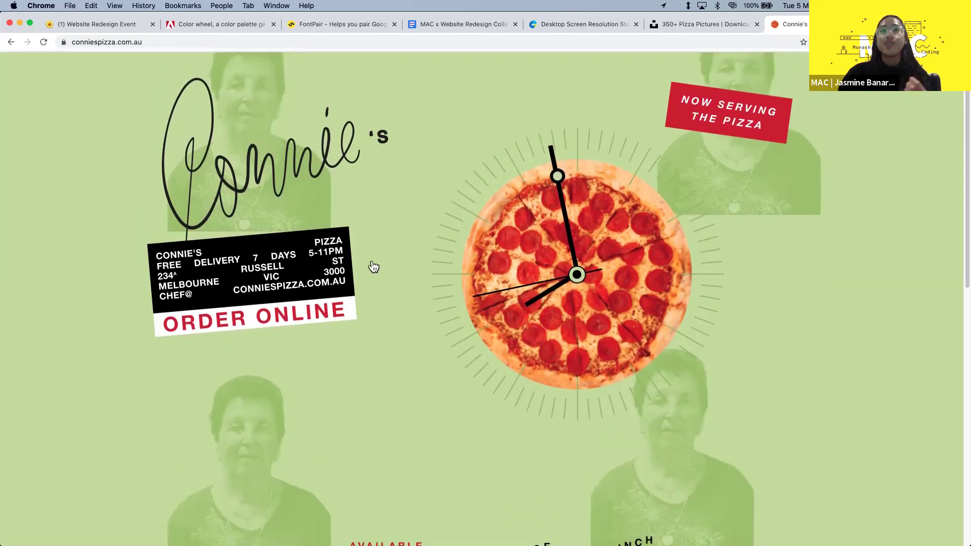
{"action": "scroll", "coordinate": [298, 391], "scroll_direction": "down", "scroll_amount": 3}
{"action": "scroll", "coordinate": [298, 391], "scroll_direction": "down", "scroll_amount": 10}
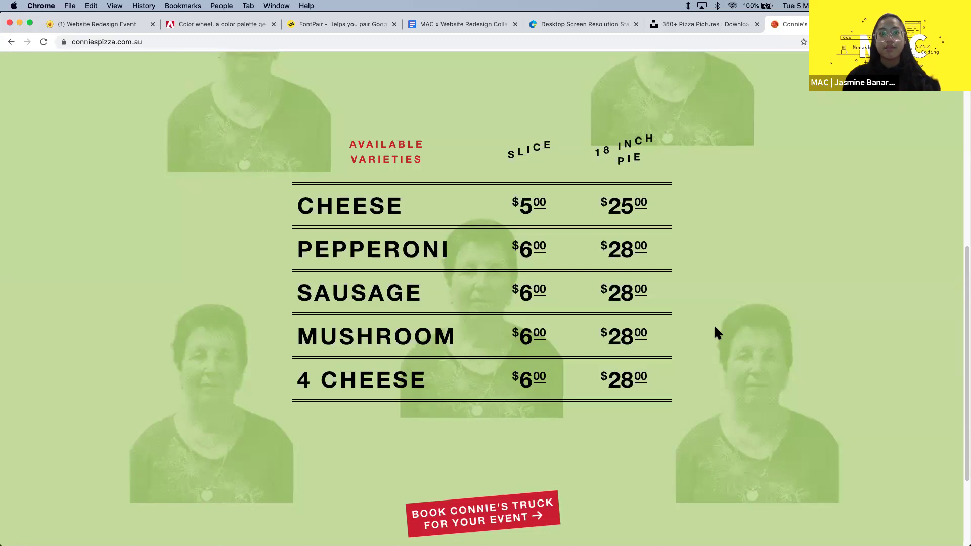
{"action": "scroll", "coordinate": [713, 331], "scroll_direction": "up", "scroll_amount": 5}
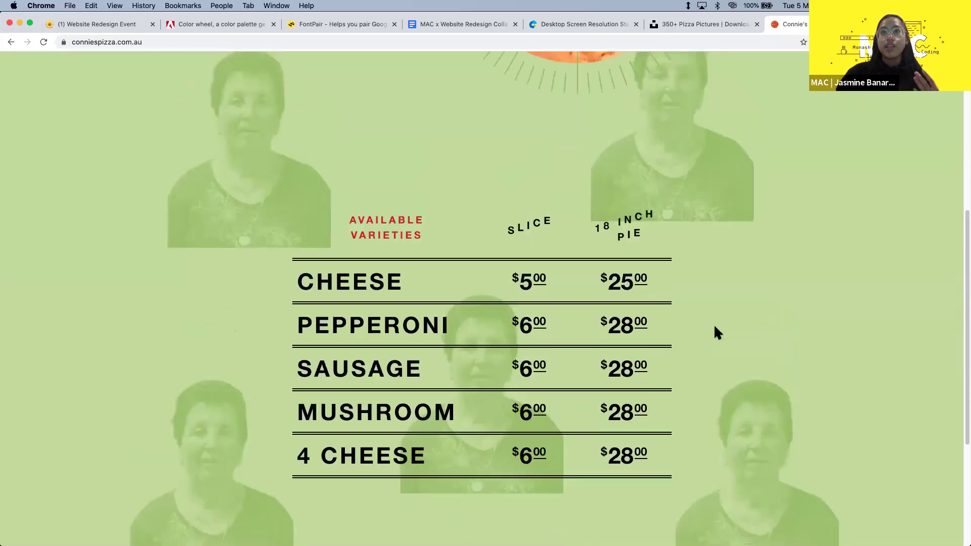
{"action": "scroll", "coordinate": [574, 217], "scroll_direction": "down", "scroll_amount": 8}
{"action": "scroll", "coordinate": [371, 215], "scroll_direction": "up", "scroll_amount": 3}
{"action": "left_click_drag", "start_coordinate": [284, 163], "coordinate": [684, 414]}
{"action": "left_click", "coordinate": [688, 407]}
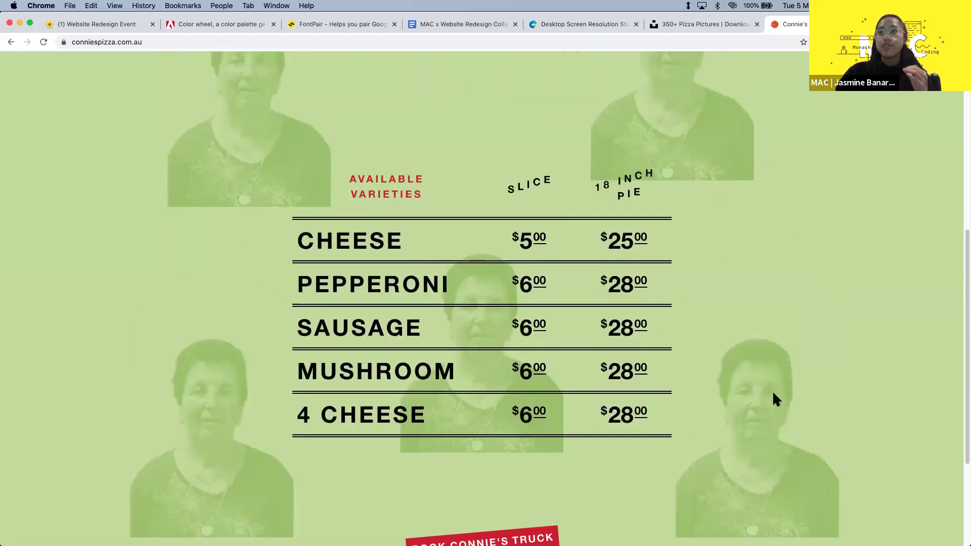
{"action": "scroll", "coordinate": [689, 386], "scroll_direction": "up", "scroll_amount": 8}
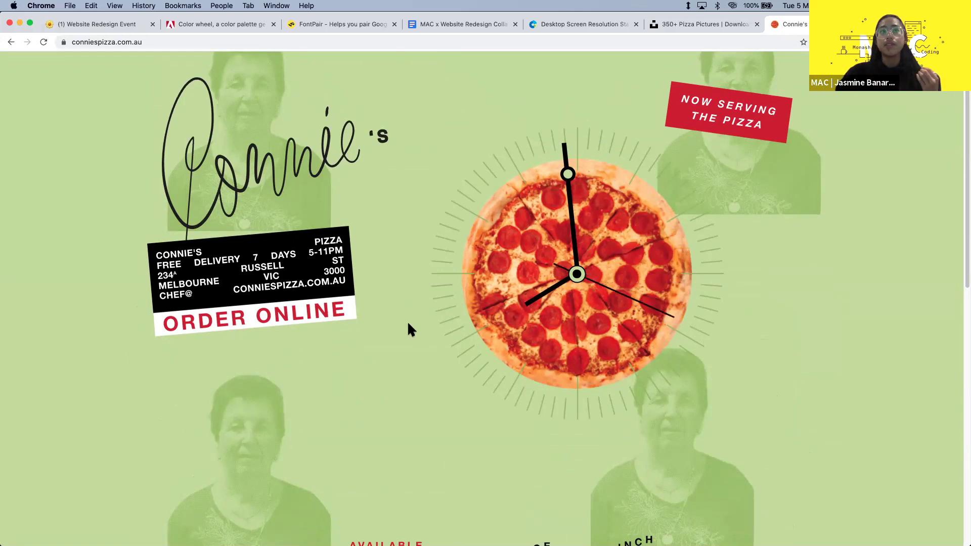
{"action": "scroll", "coordinate": [332, 255], "scroll_direction": "down", "scroll_amount": 4}
{"action": "scroll", "coordinate": [330, 249], "scroll_direction": "up", "scroll_amount": 4}
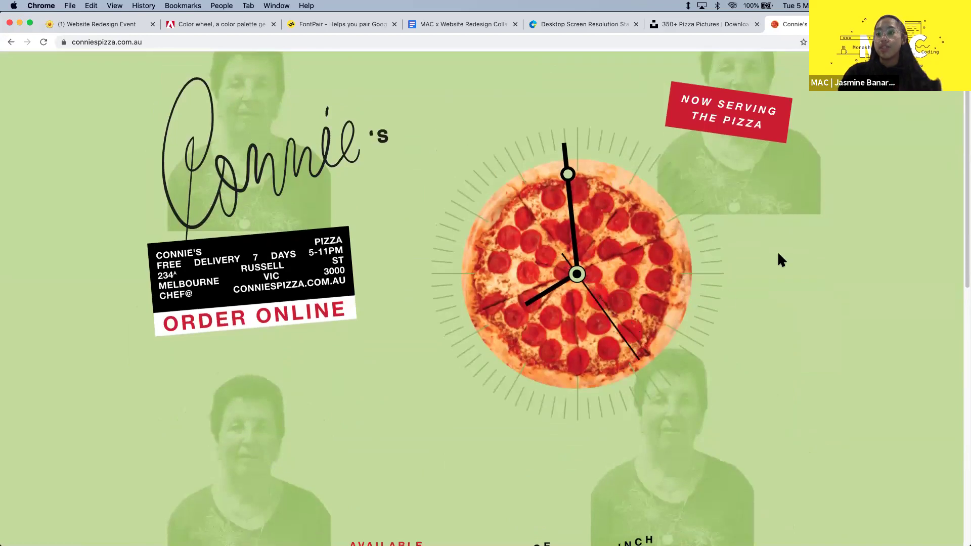
{"action": "scroll", "coordinate": [778, 254], "scroll_direction": "down", "scroll_amount": 1}
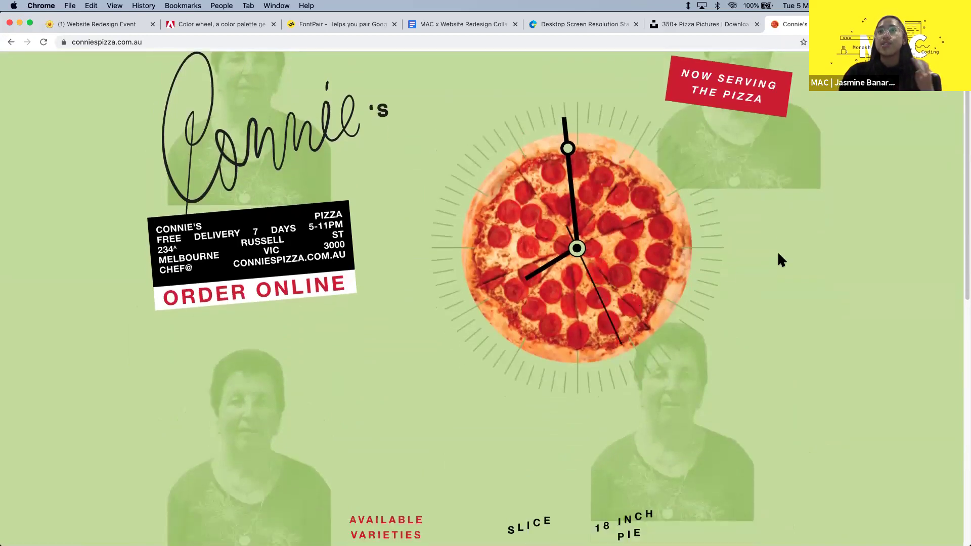
{"action": "scroll", "coordinate": [777, 250], "scroll_direction": "down", "scroll_amount": 15}
{"action": "scroll", "coordinate": [169, 182], "scroll_direction": "up", "scroll_amount": 2}
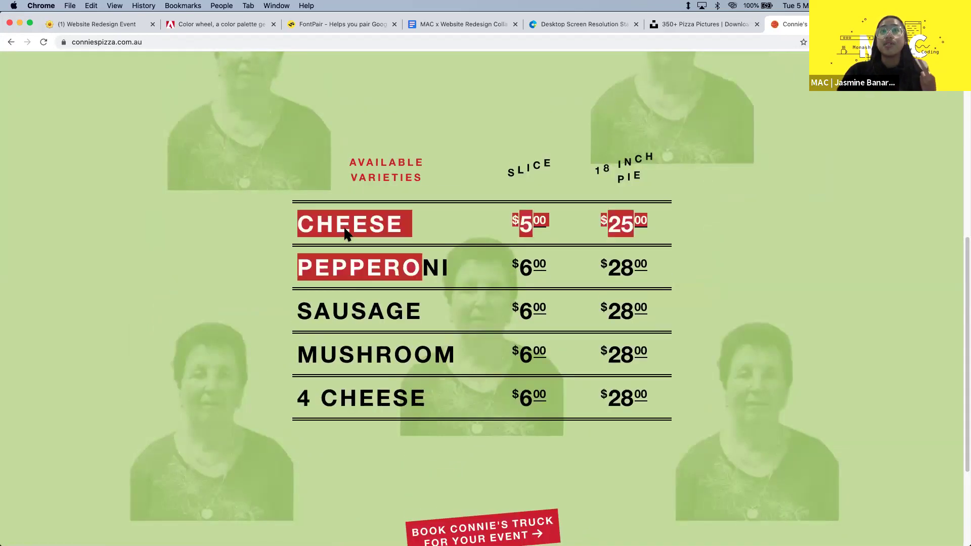
{"action": "scroll", "coordinate": [549, 334], "scroll_direction": "down", "scroll_amount": 5}
{"action": "scroll", "coordinate": [603, 331], "scroll_direction": "up", "scroll_amount": 5}
{"action": "scroll", "coordinate": [603, 331], "scroll_direction": "down", "scroll_amount": 5}
{"action": "scroll", "coordinate": [605, 335], "scroll_direction": "up", "scroll_amount": 4}
{"action": "scroll", "coordinate": [605, 334], "scroll_direction": "down", "scroll_amount": 4}
{"action": "scroll", "coordinate": [604, 335], "scroll_direction": "up", "scroll_amount": 8}
{"action": "scroll", "coordinate": [603, 330], "scroll_direction": "up", "scroll_amount": 2}
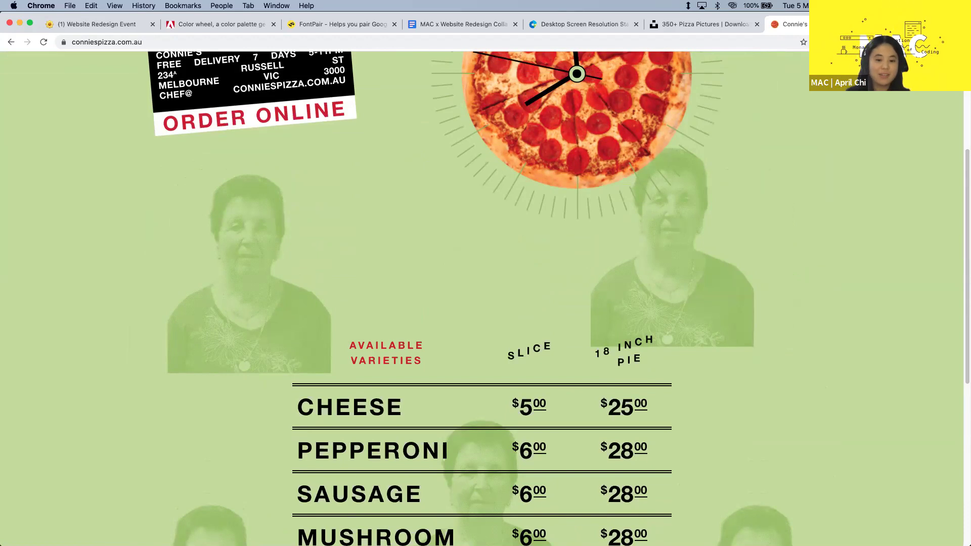
{"action": "scroll", "coordinate": [354, 298], "scroll_direction": "up", "scroll_amount": 5}
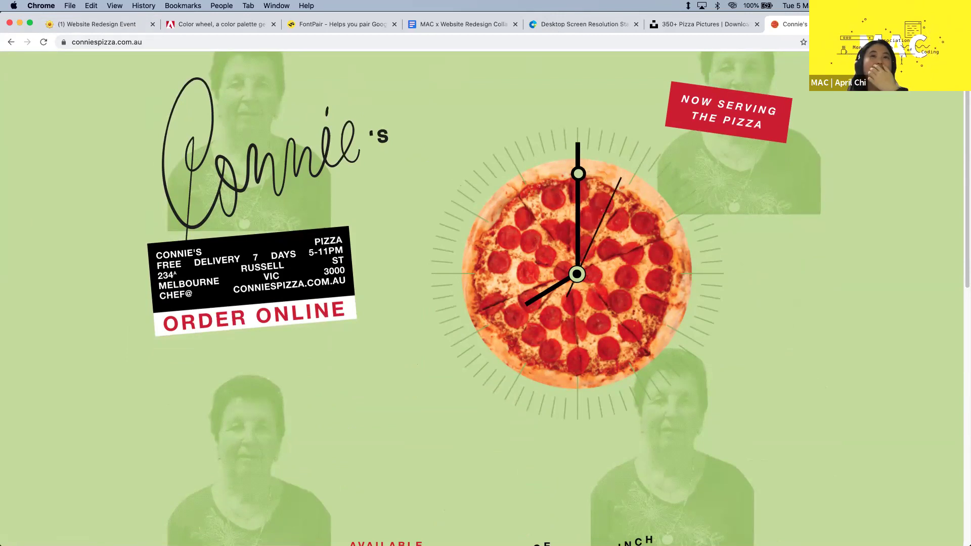
- Load the presenter's cutt.ly short link in a new browser tab
{"action": "key", "text": "ctrl+t"}
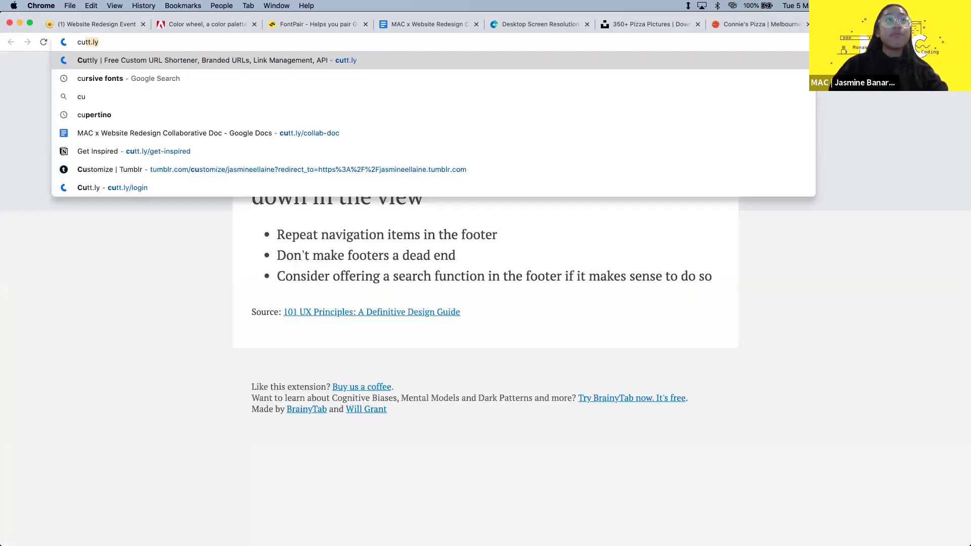
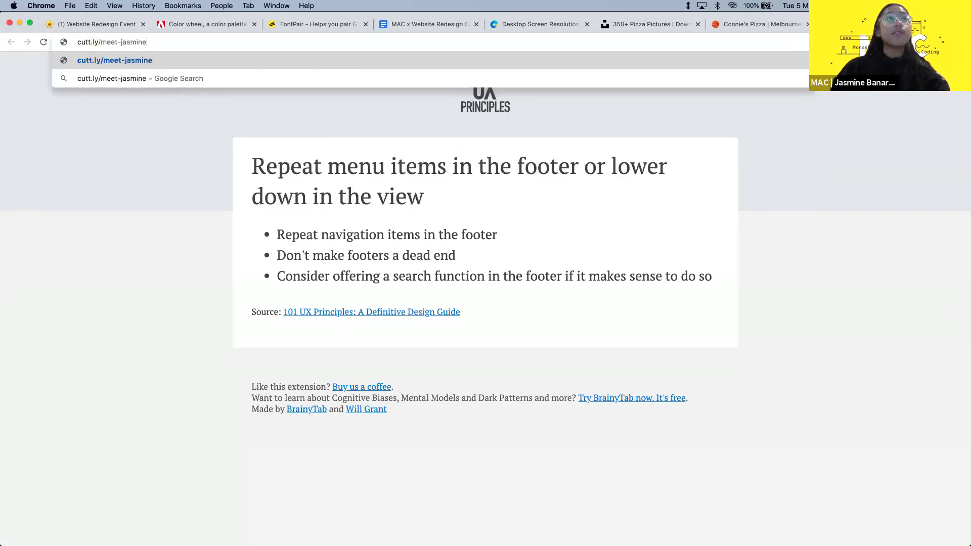
{"action": "key", "text": "super+a"}
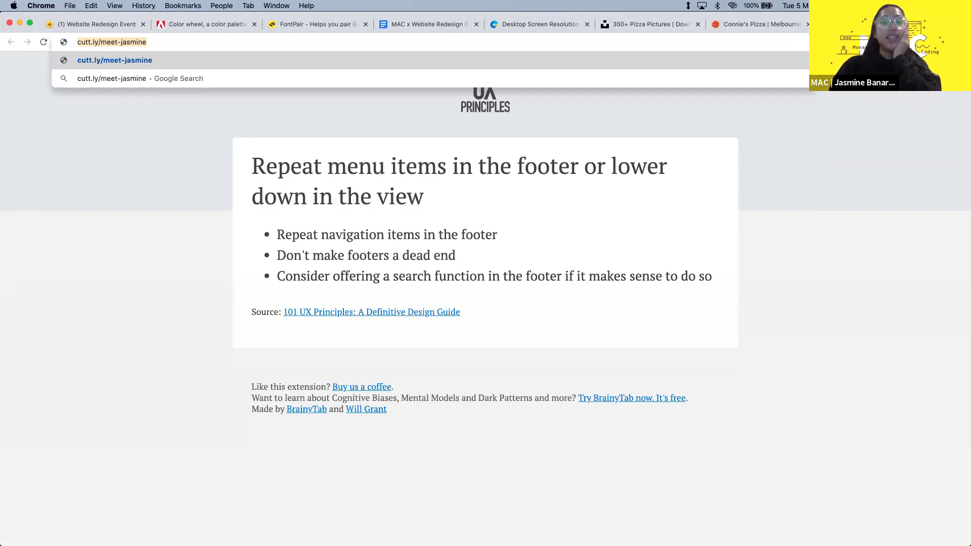
{"action": "key", "text": "Return"}
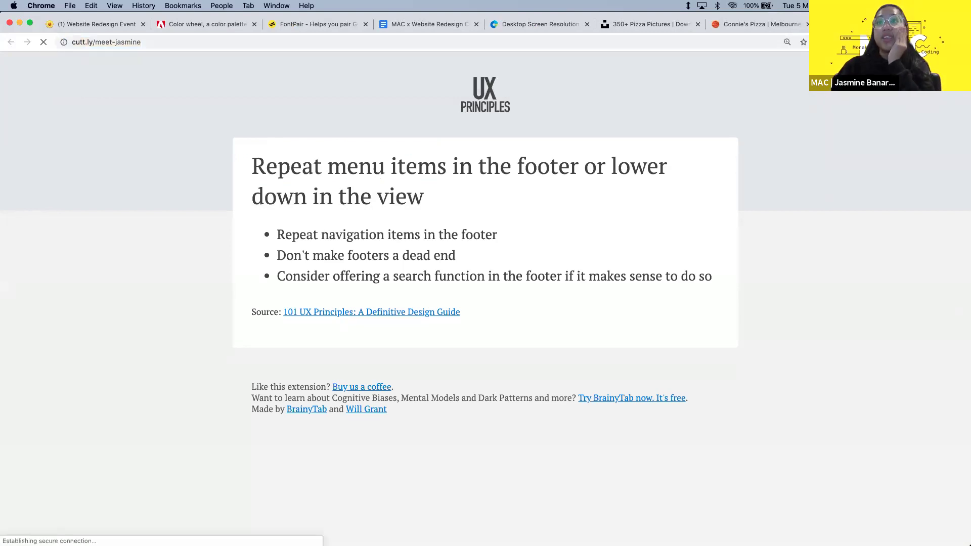